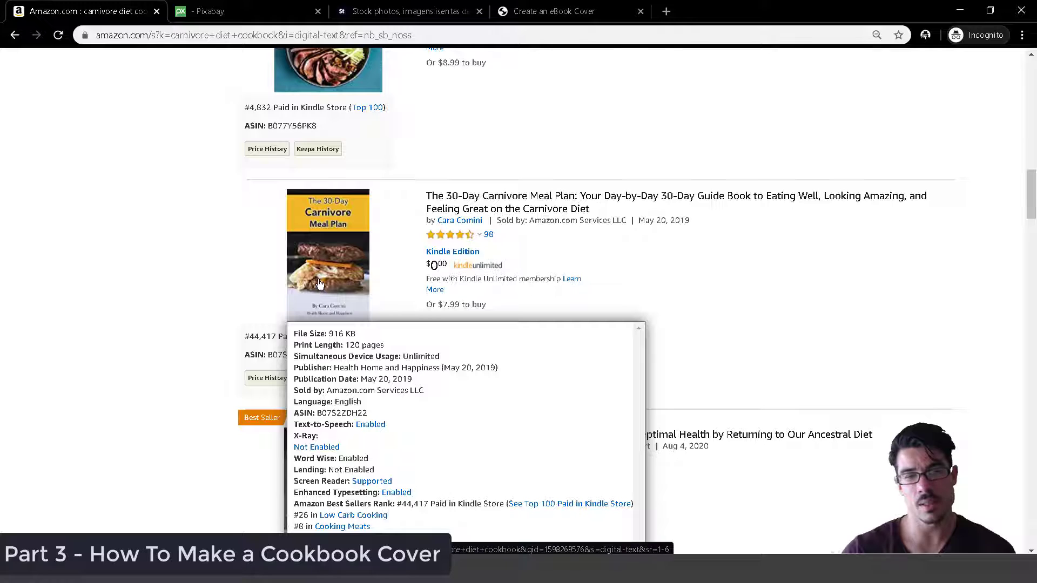
Scroll the Amazon carnivore diet cookbook results and view a cover's details popup.
scroll(319, 286, up, 2)
scroll(281, 260, down, 4)
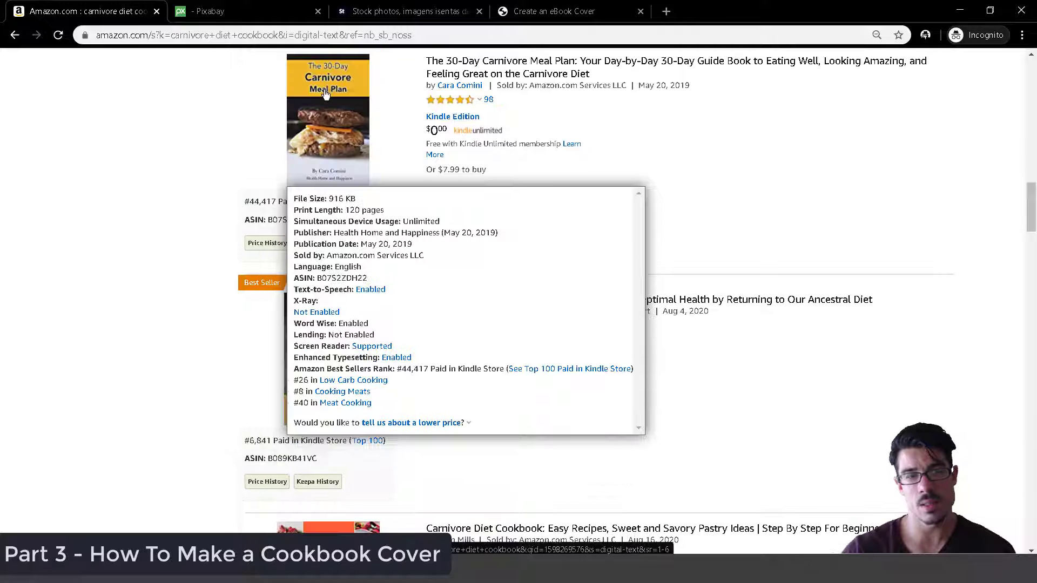
scroll(281, 259, down, 2)
scroll(281, 259, up, 5)
scroll(324, 251, down, 3)
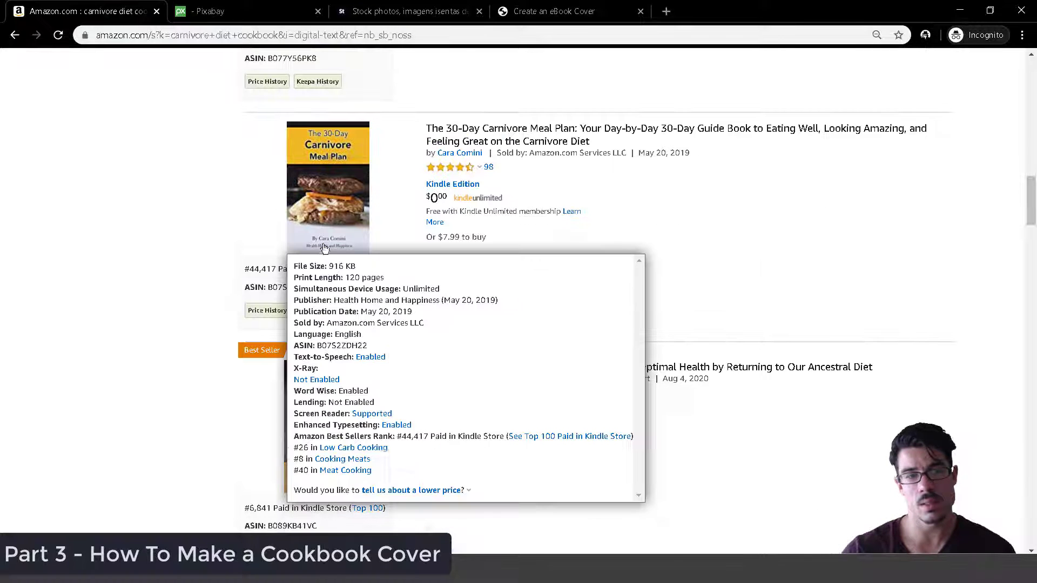
scroll(766, 345, up, 9)
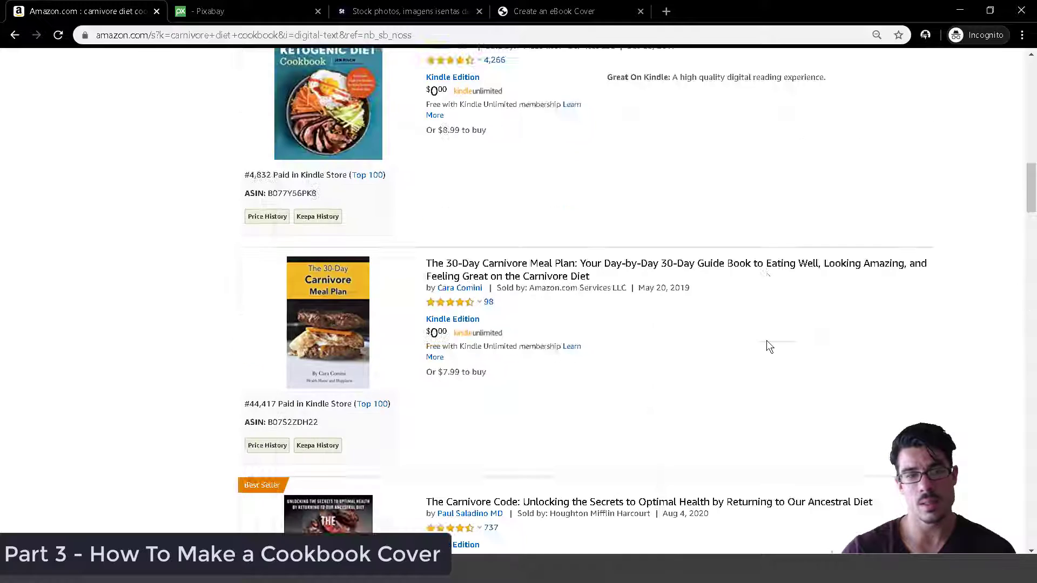
mouse_move(347, 286)
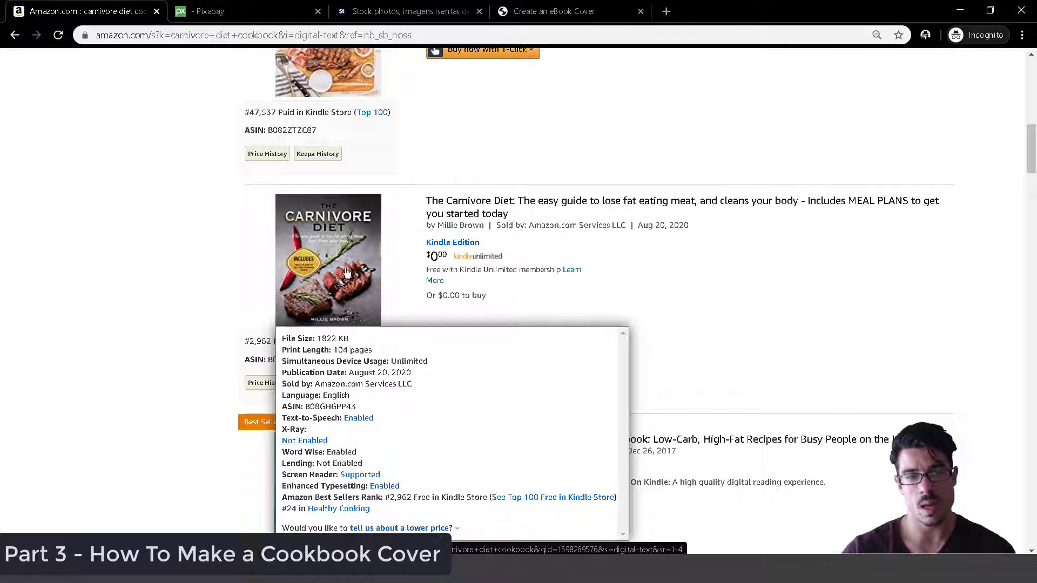
scroll(576, 491, down, 1)
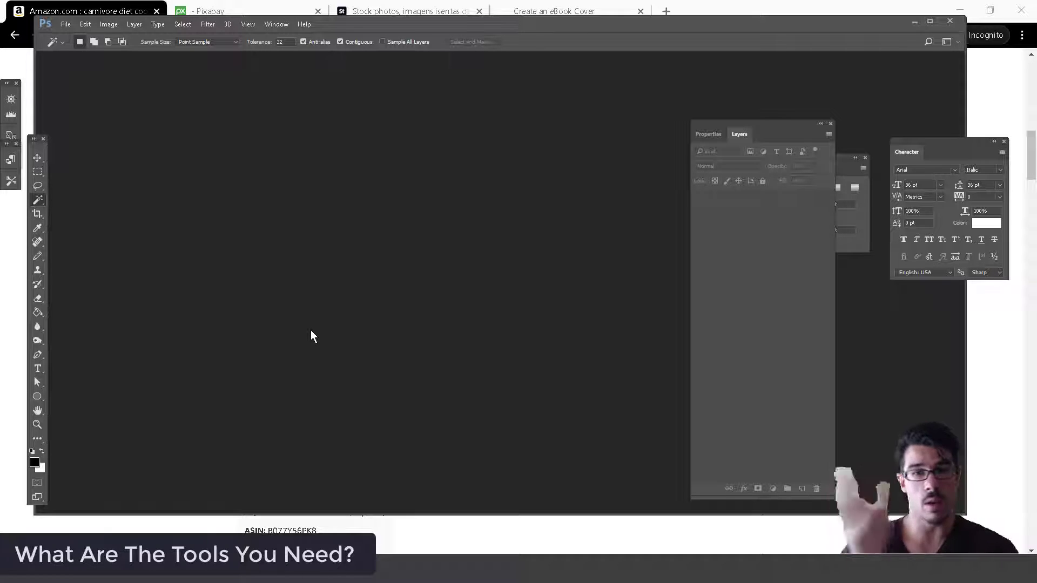
Dock the Character panel into the Layers and Properties panel group.
drag(942, 143, 744, 148)
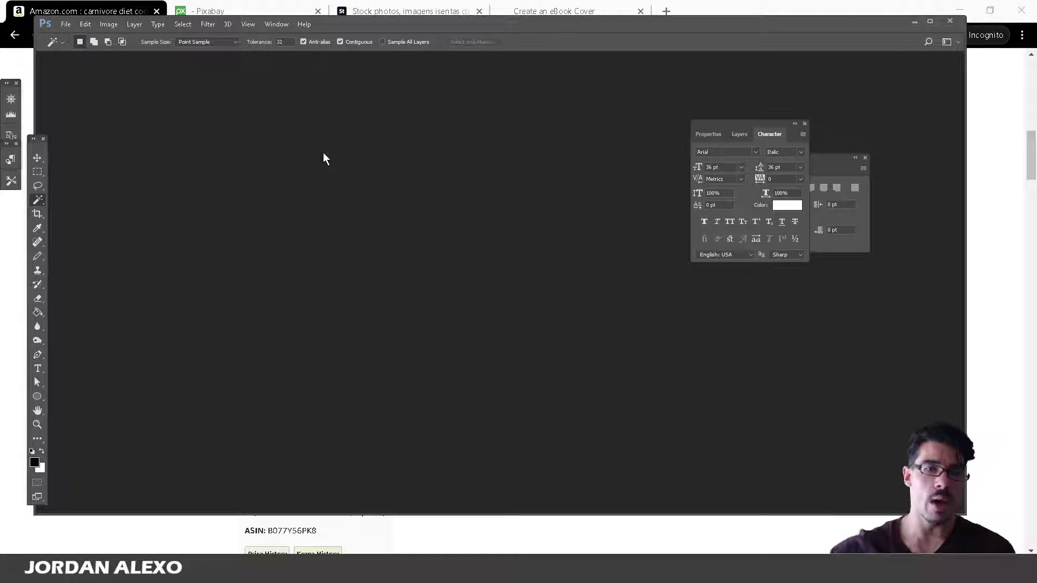
Switch away from Photoshop back to the Amazon results in Chrome.
key(alt+Tab)
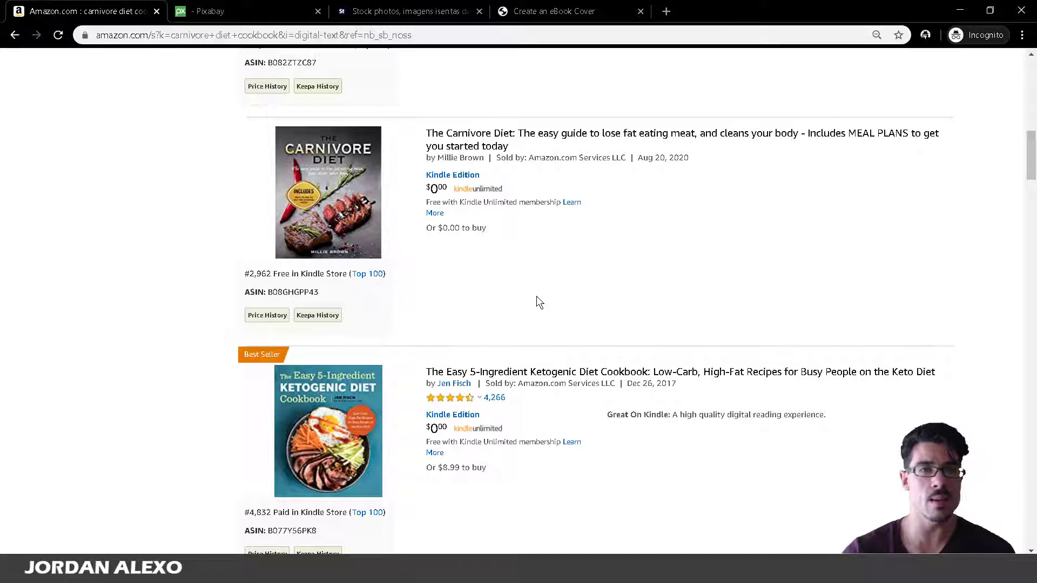
Bring Photoshop forward briefly, return to the Amazon results, then go to Pixabay.
mouse_move(360, 401)
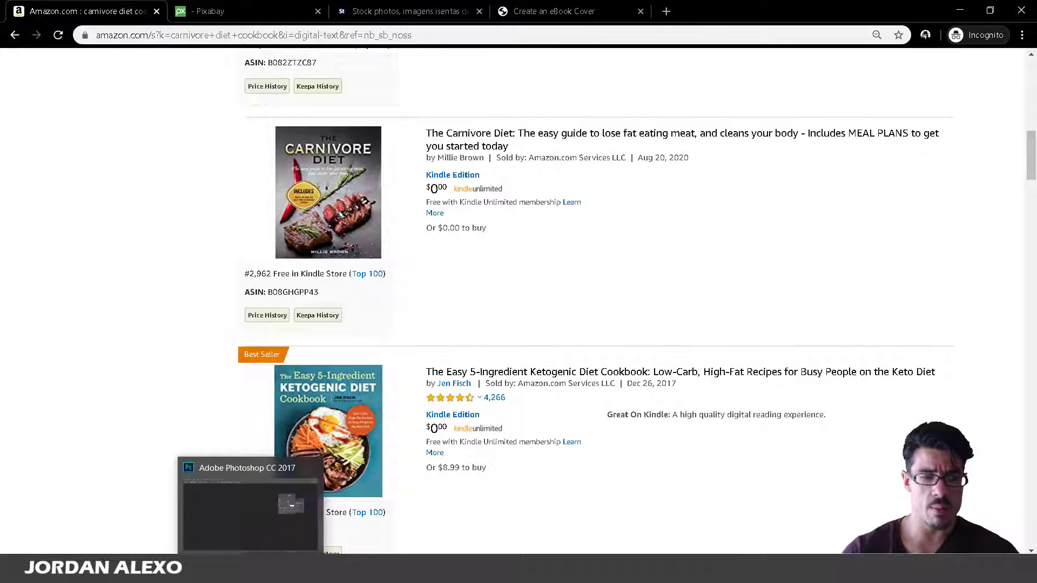
click(253, 570)
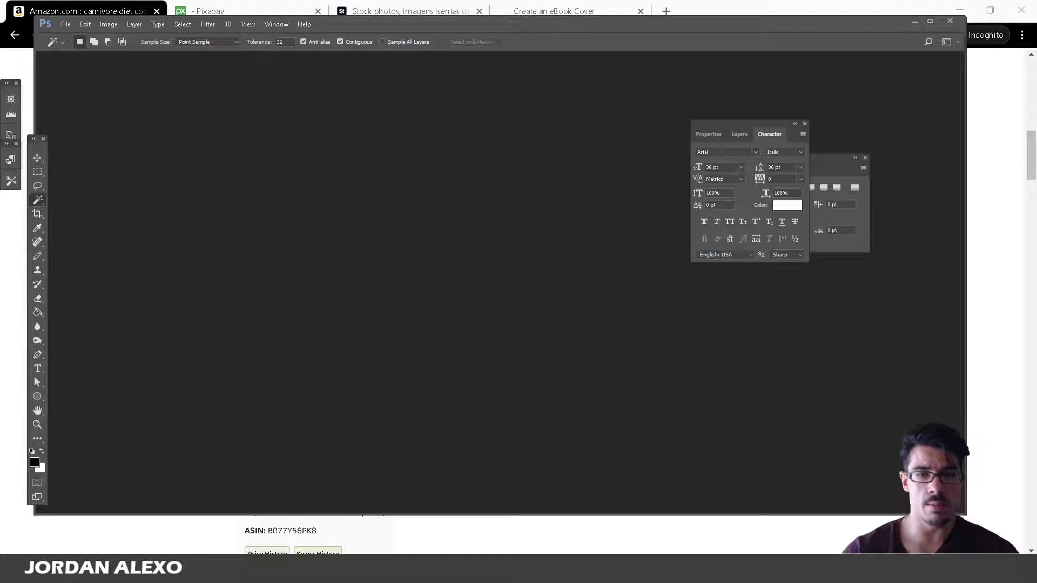
click(405, 535)
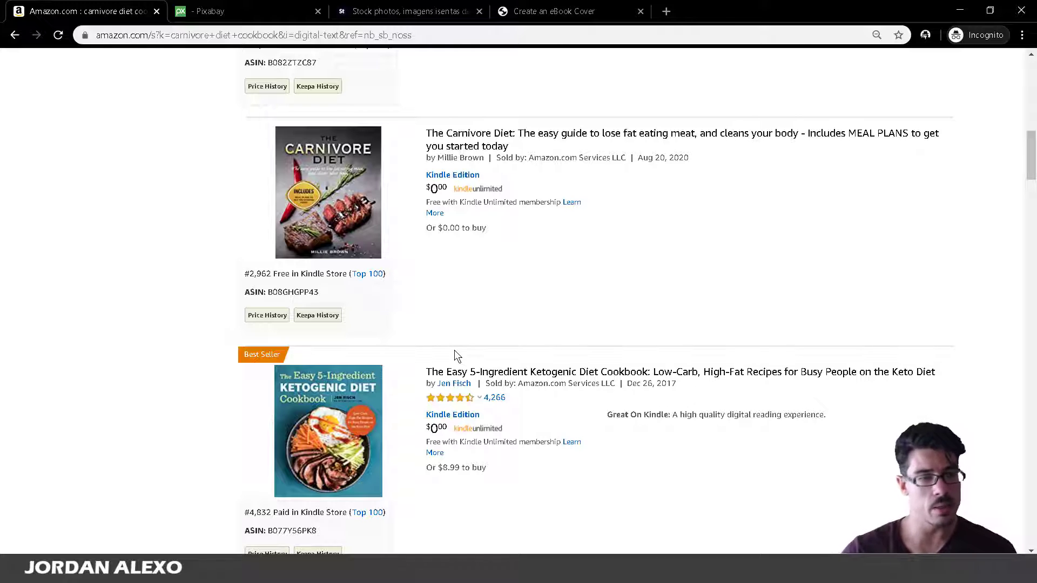
scroll(378, 419, down, 5)
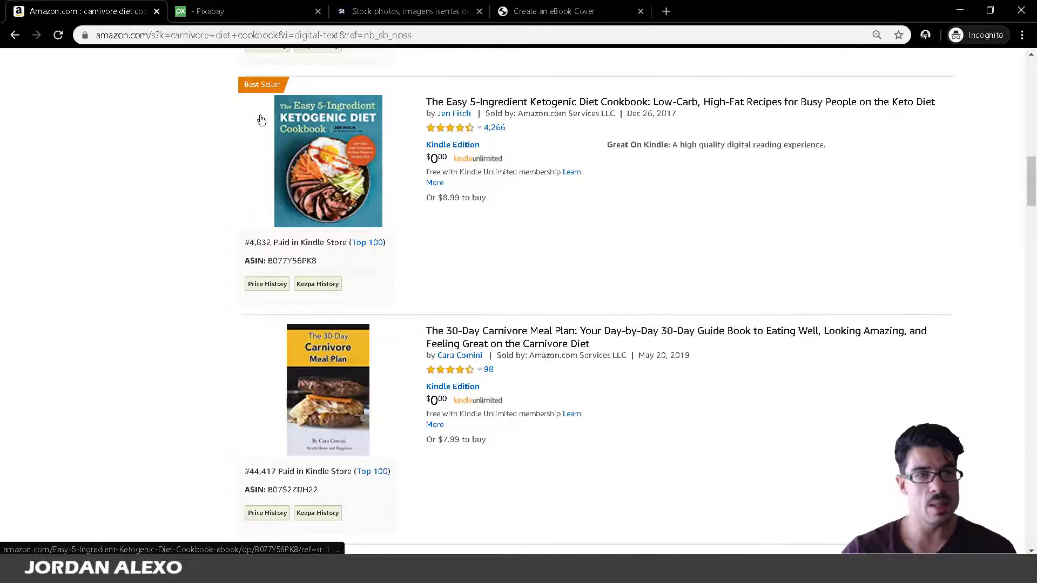
click(287, 9)
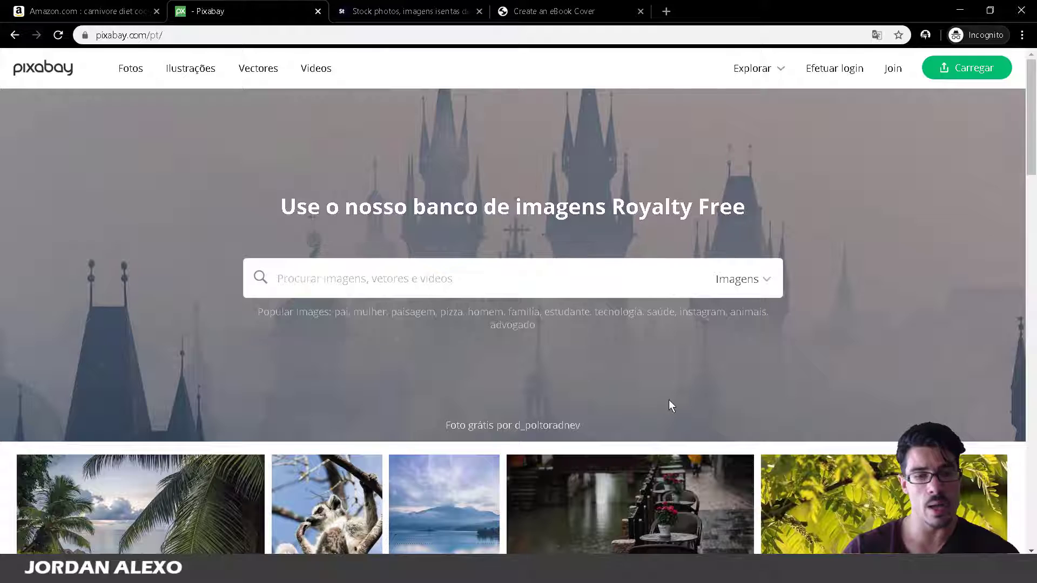
Browse Pixabay's free image grid, then move to the Adobe Stock home page.
scroll(669, 408, down, 7)
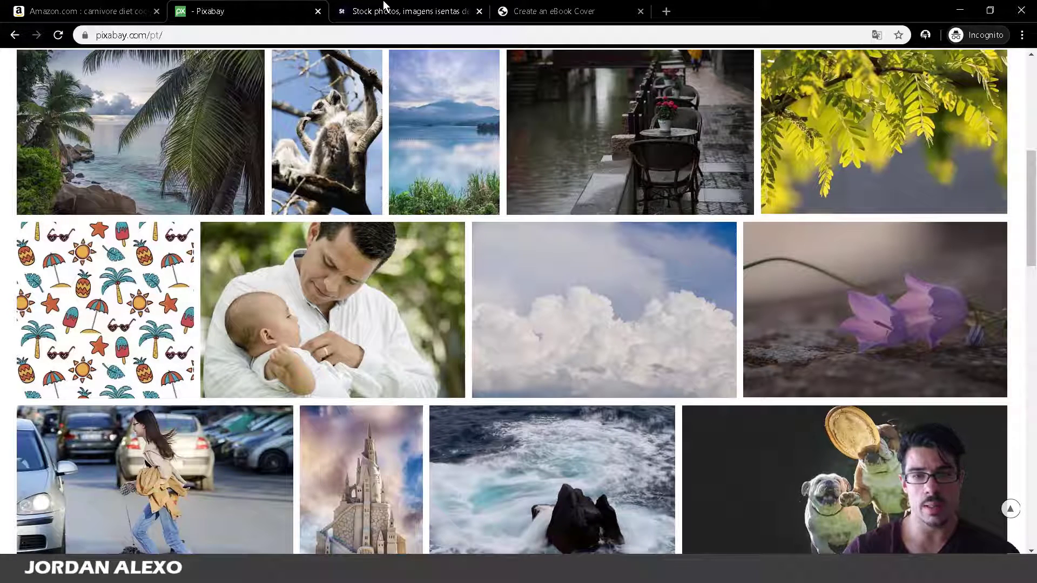
scroll(427, 129, down, 5)
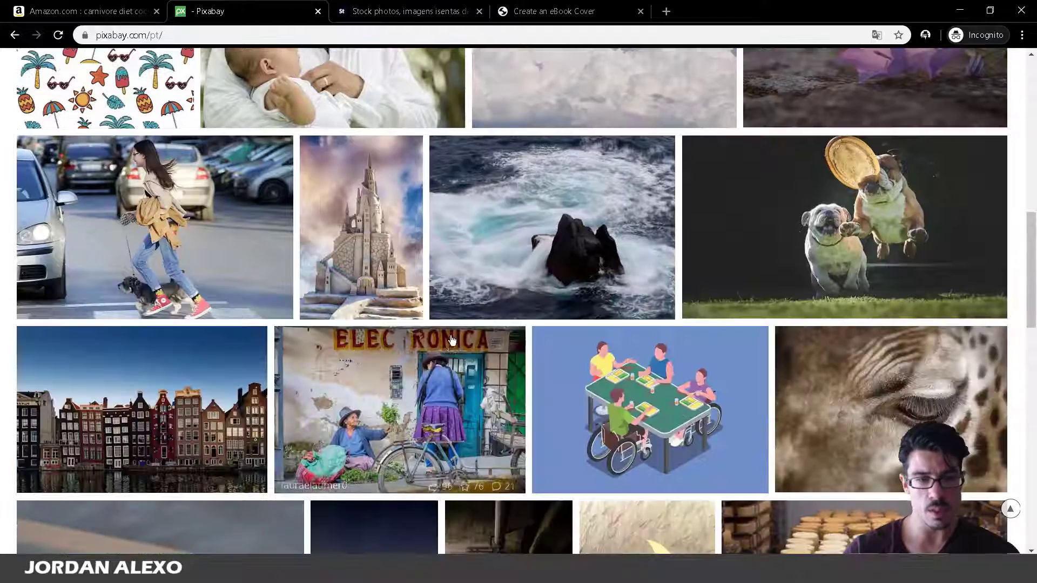
scroll(427, 129, up, 12)
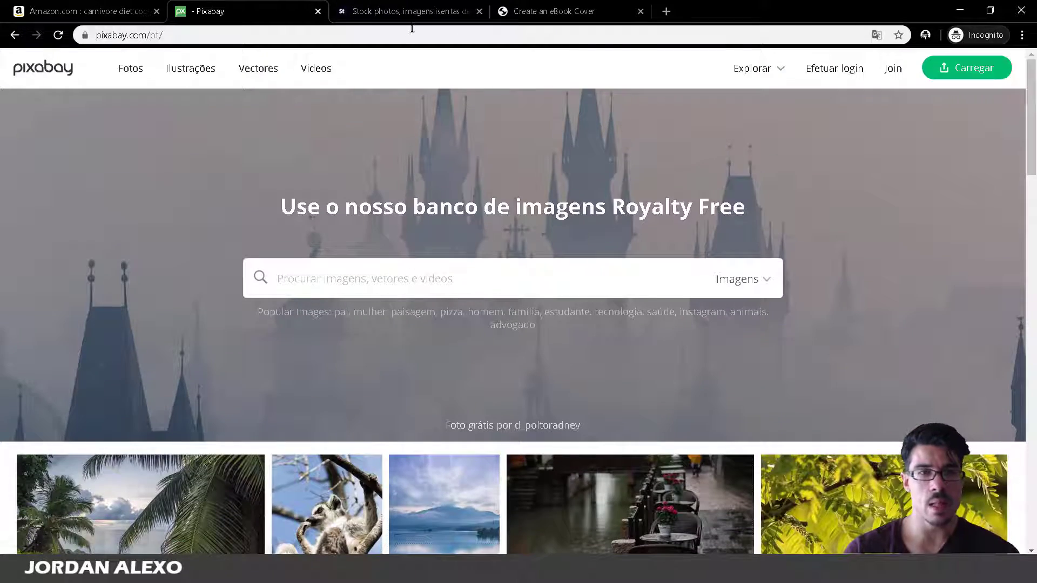
click(416, 12)
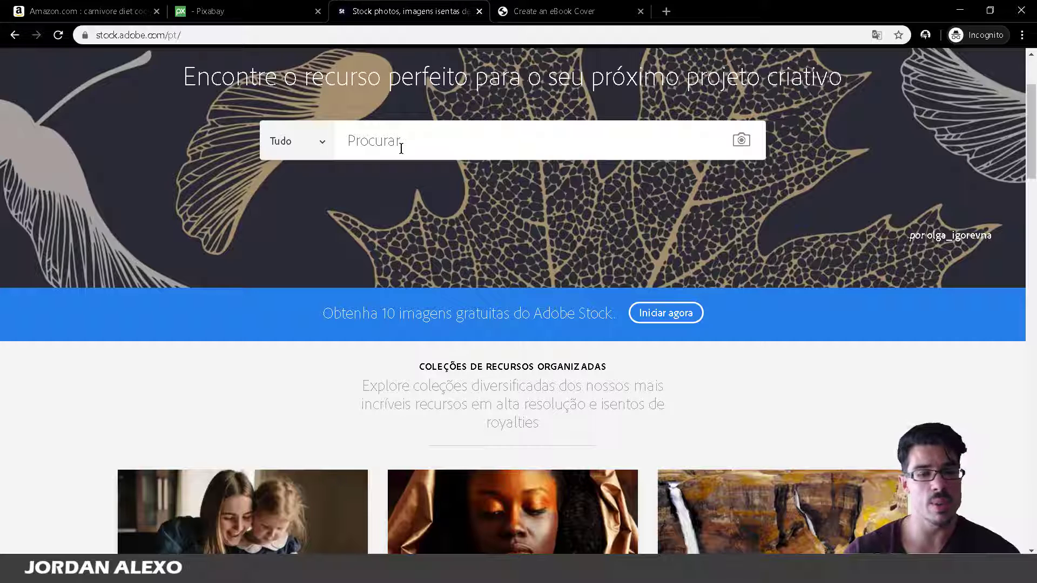
scroll(347, 478, down, 6)
scroll(339, 430, down, 5)
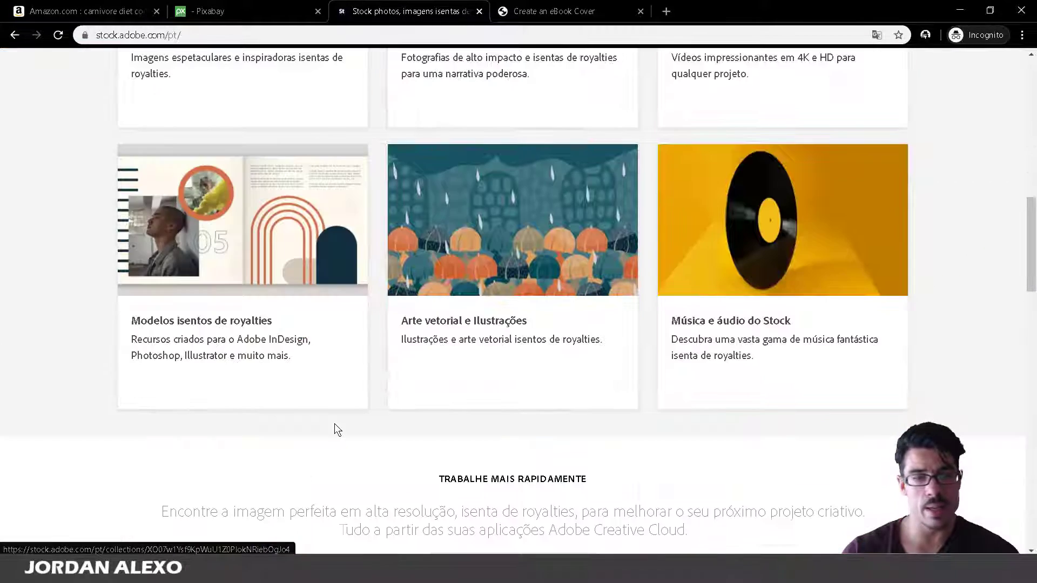
scroll(1028, 352, down, 5)
drag(1029, 330, 1029, 86)
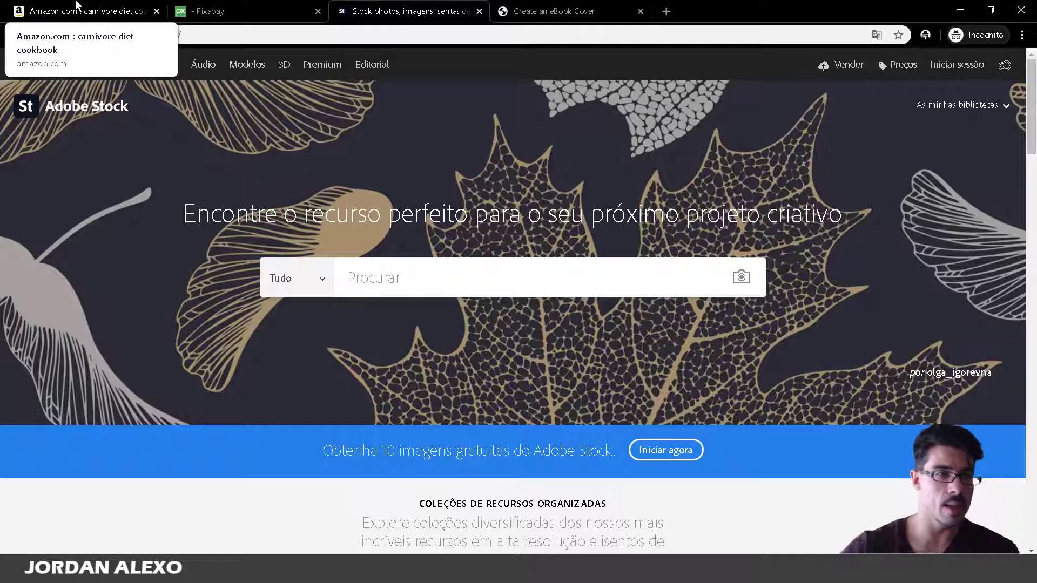
Return to the Amazon carnivore diet cookbook results and select the search query.
click(114, 7)
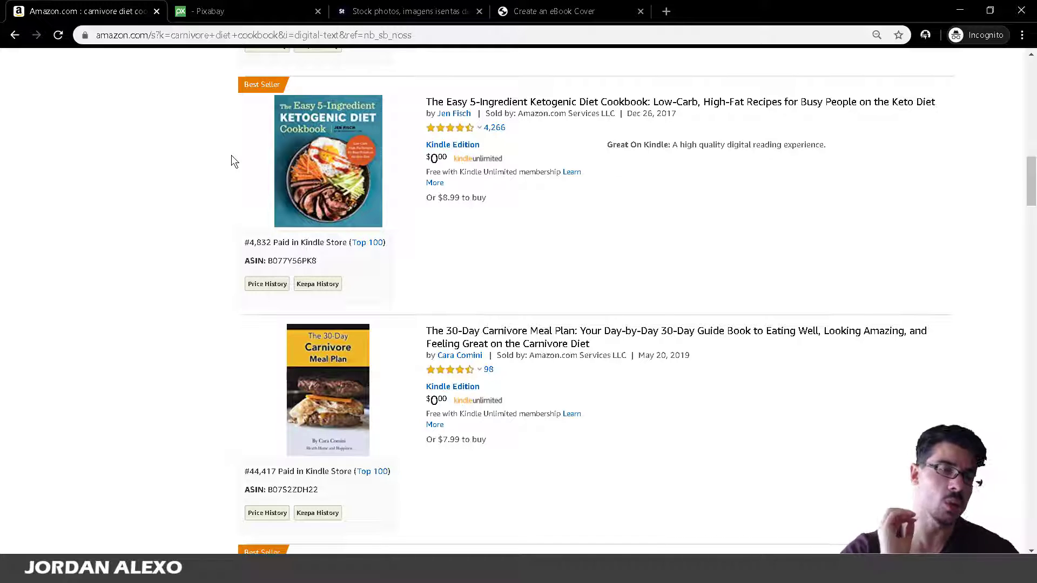
scroll(305, 214, up, 10)
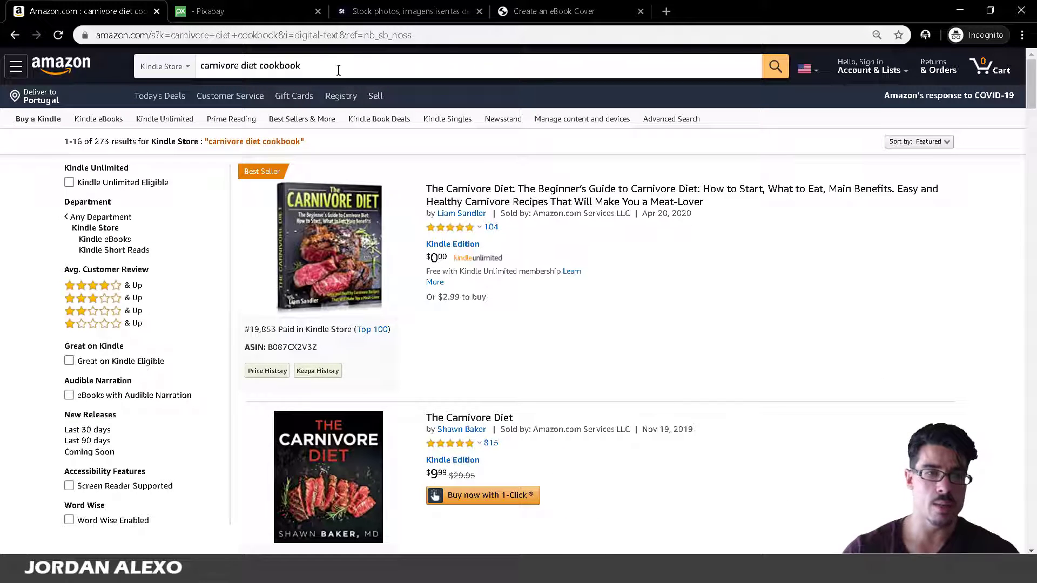
scroll(324, 243, down, 4)
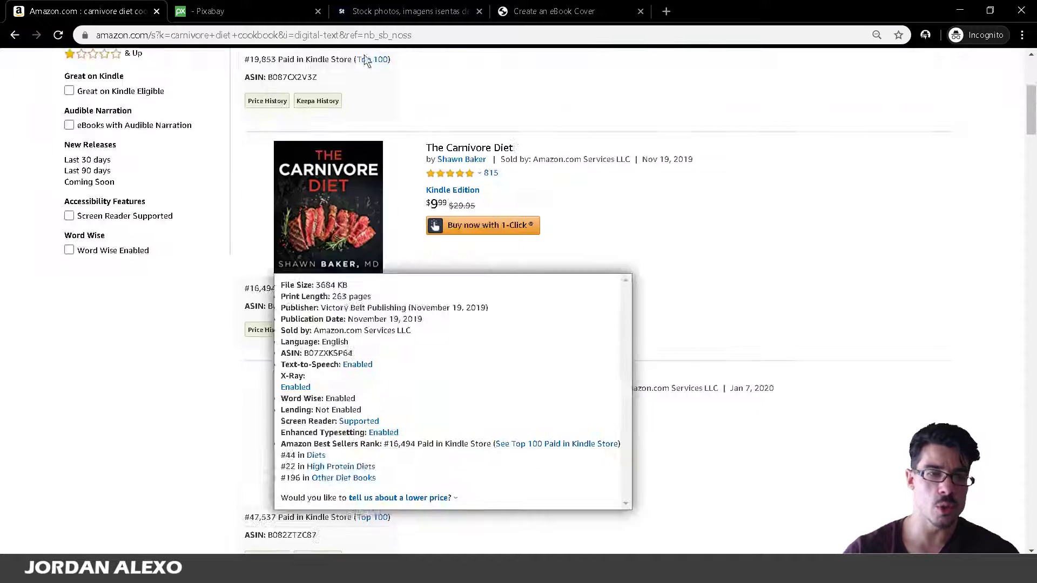
scroll(324, 378, up, 1)
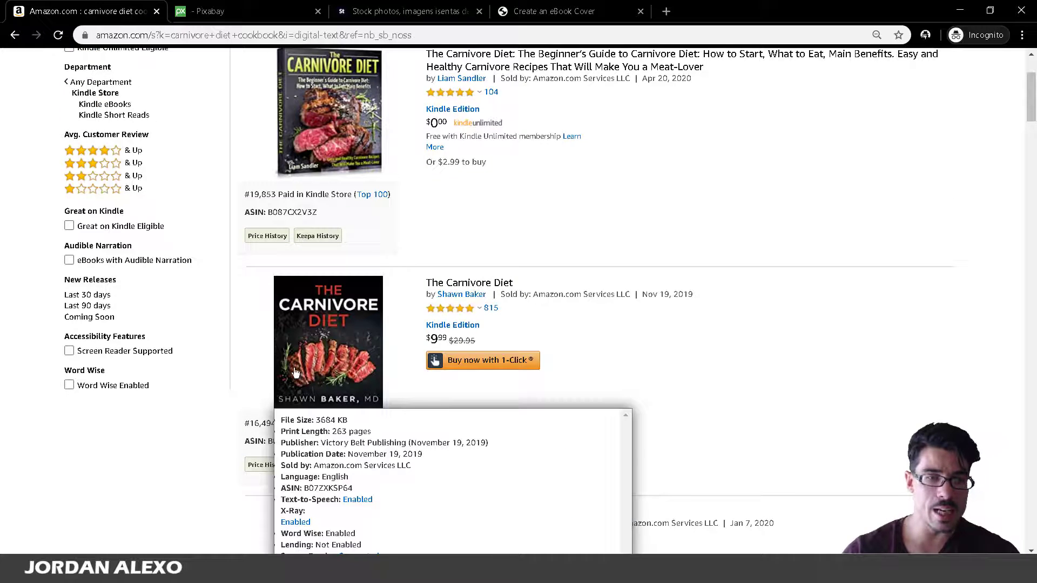
scroll(250, 374, down, 2)
scroll(242, 320, up, 5)
click(342, 76)
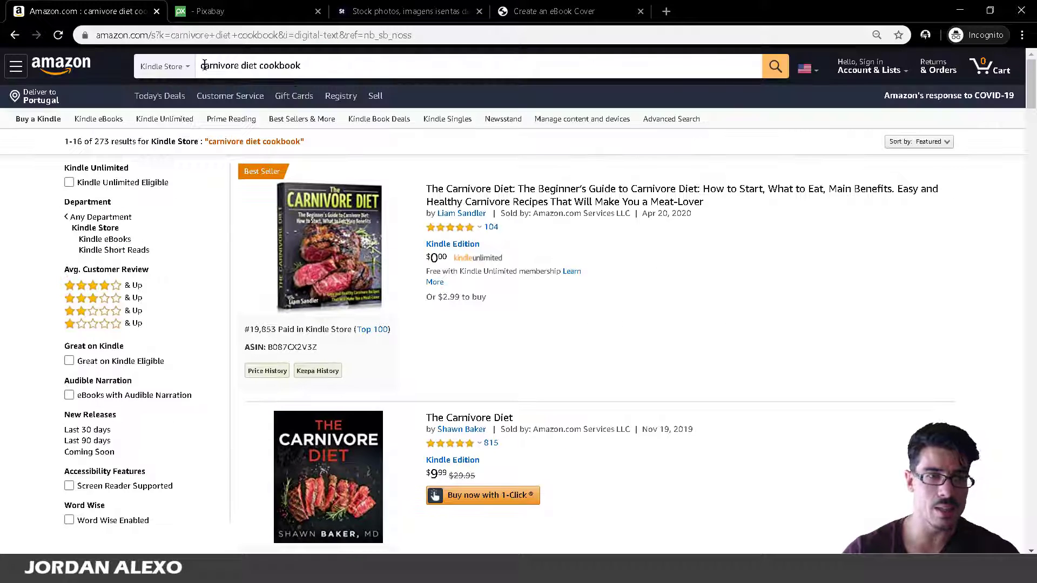
key(ctrl+a)
Check the top result's best sellers rank popup, then reselect the whole search query.
scroll(328, 384, down, 2)
mouse_move(322, 156)
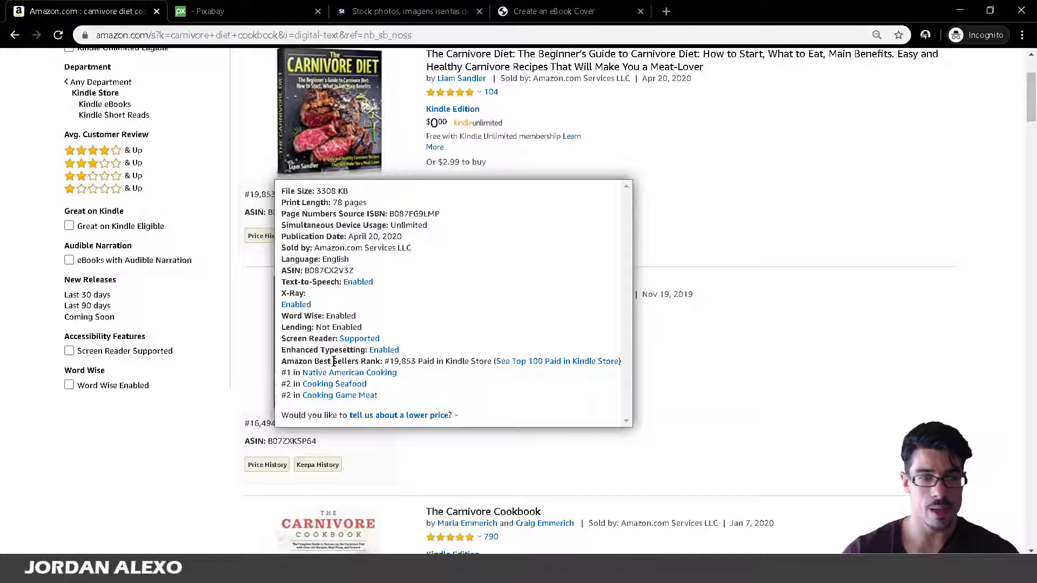
scroll(333, 361, up, 3)
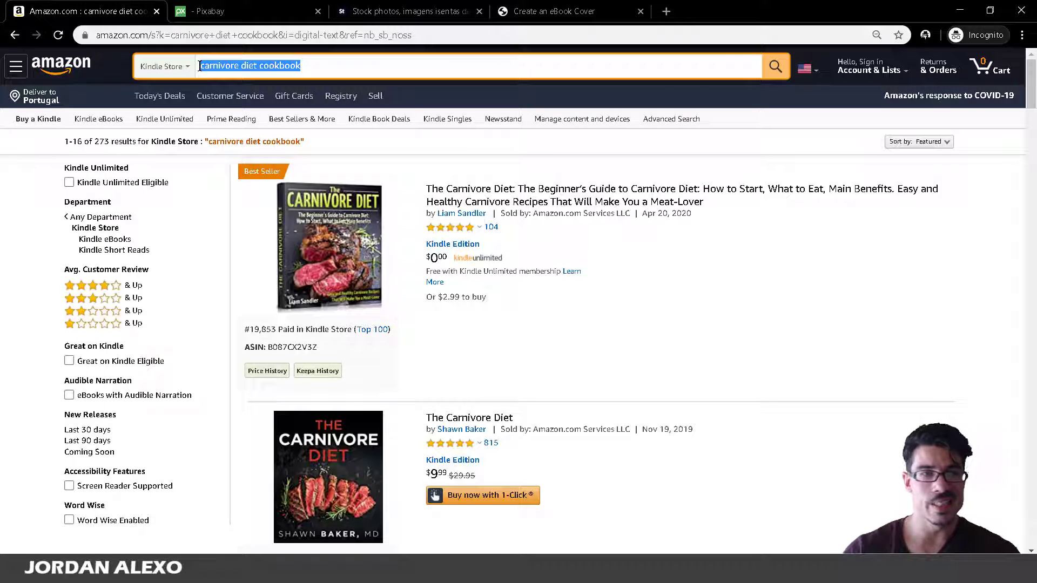
click(238, 65)
key(ctrl+a)
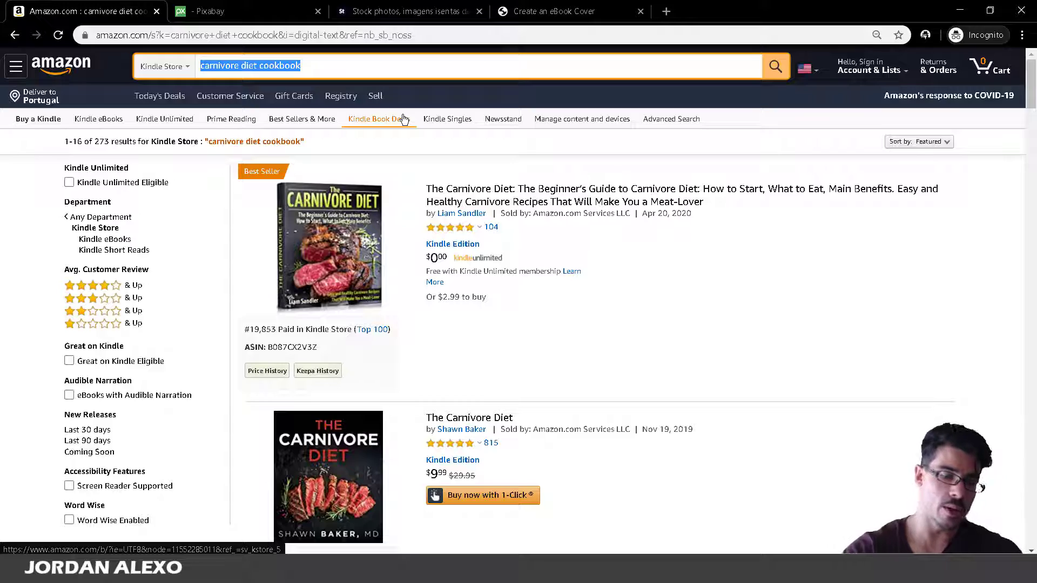
Search the Kindle Store for 'paleo diet' and view the first results' cover details.
text(paleo diet)
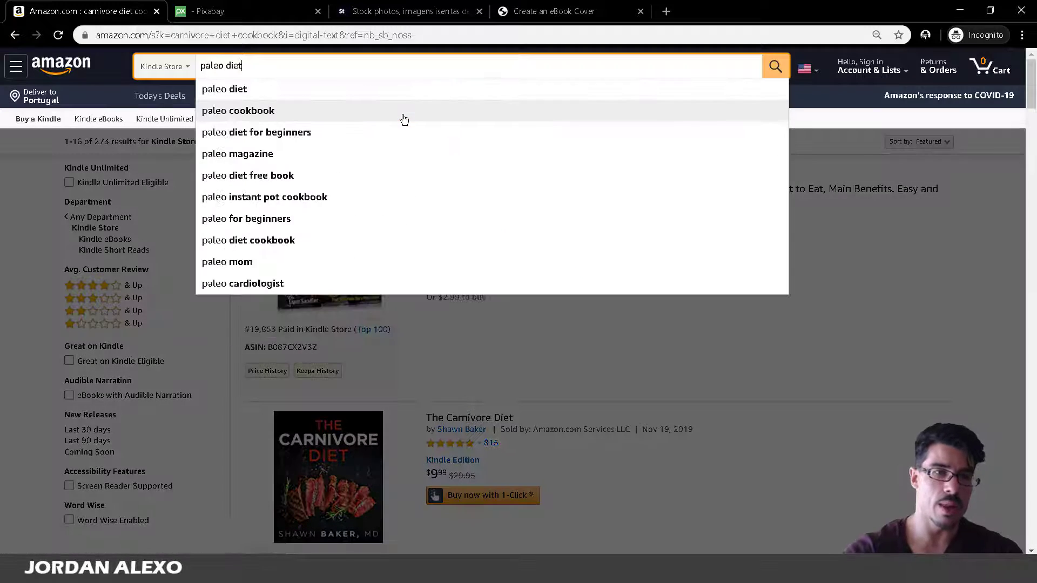
key(Return)
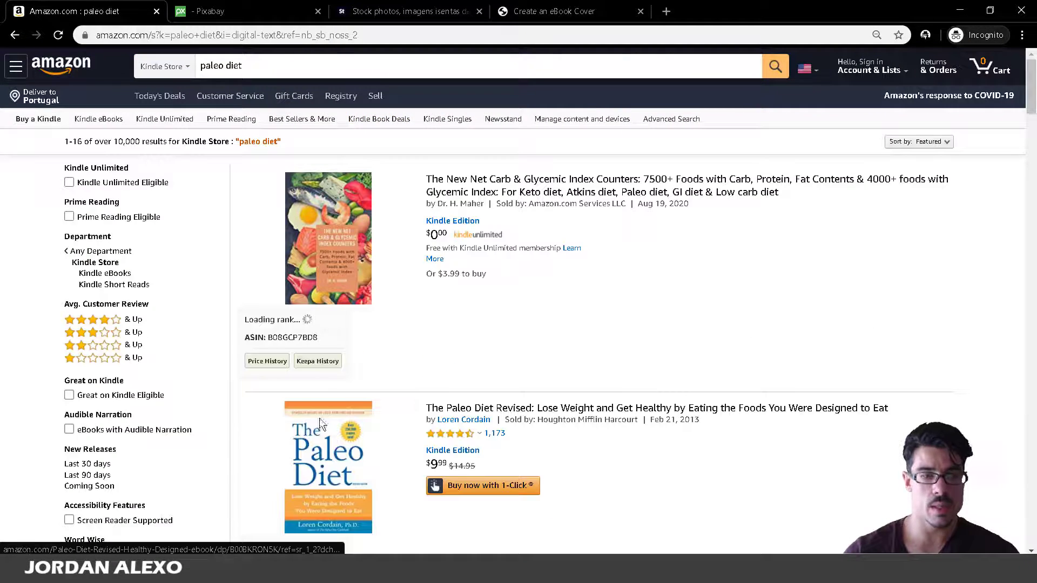
scroll(324, 433, down, 3)
scroll(328, 443, down, 12)
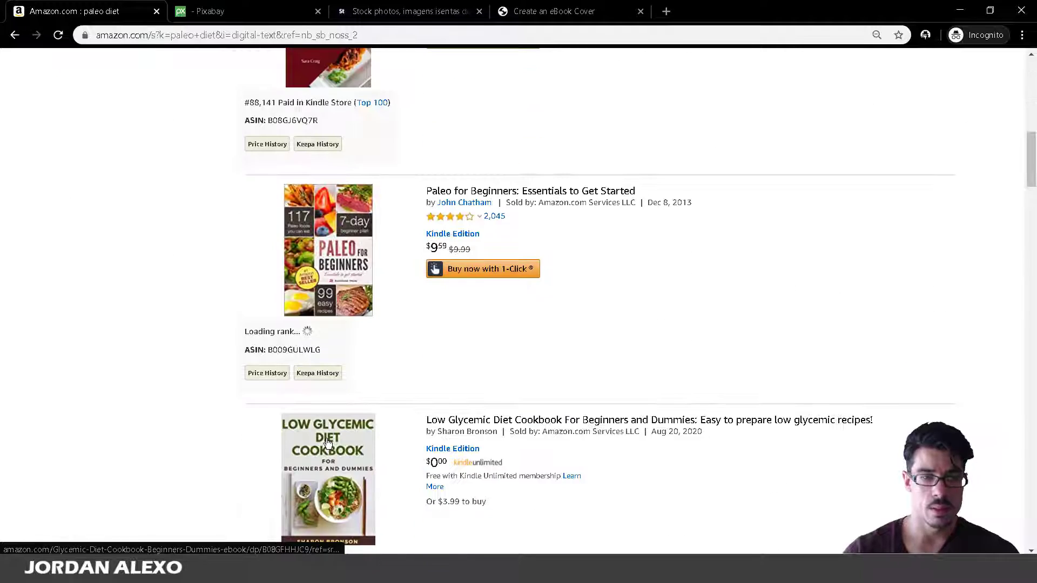
scroll(328, 443, up, 1)
mouse_move(328, 195)
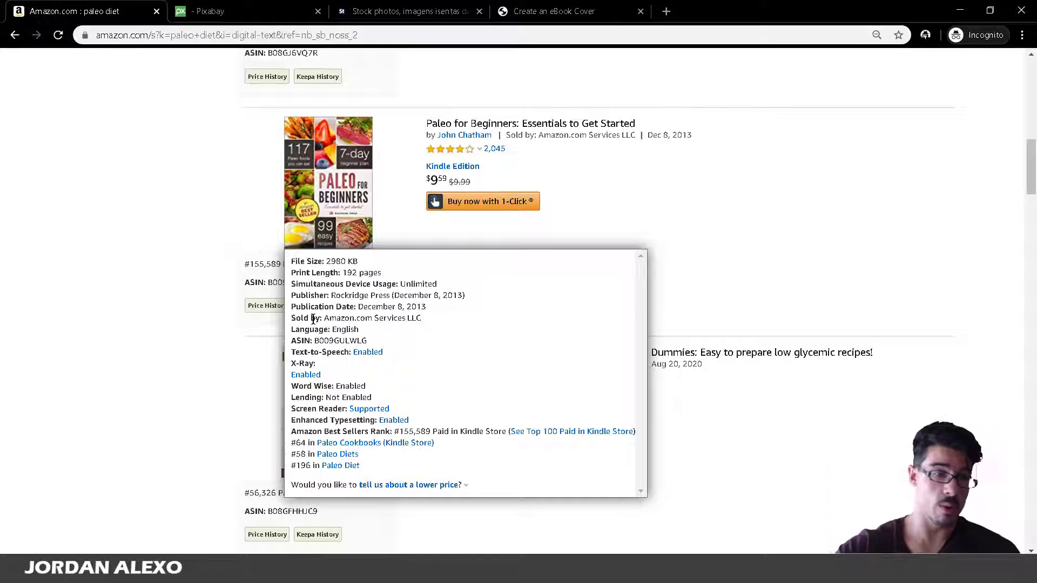
scroll(849, 363, down, 17)
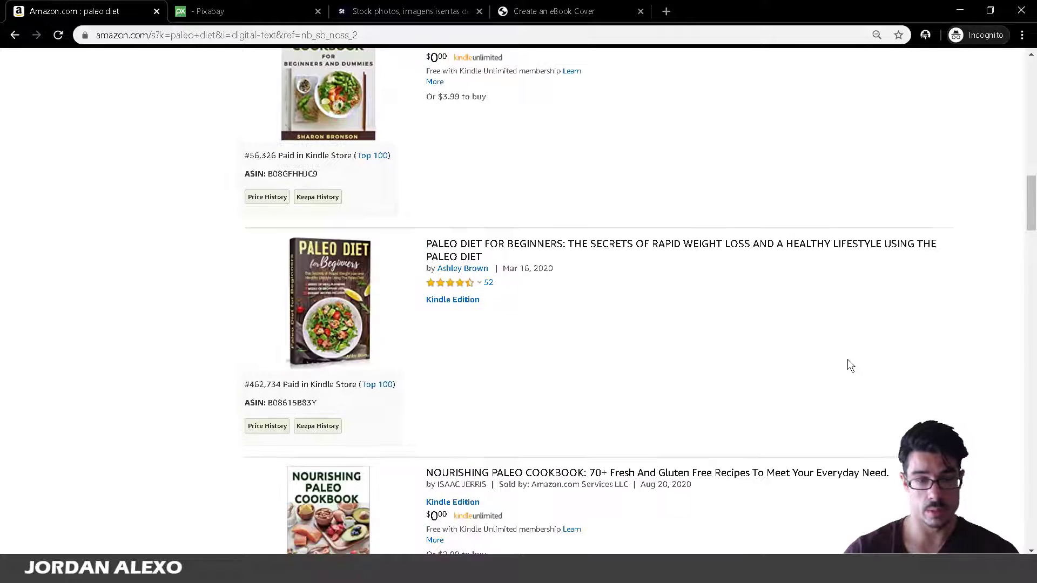
scroll(837, 357, up, 3)
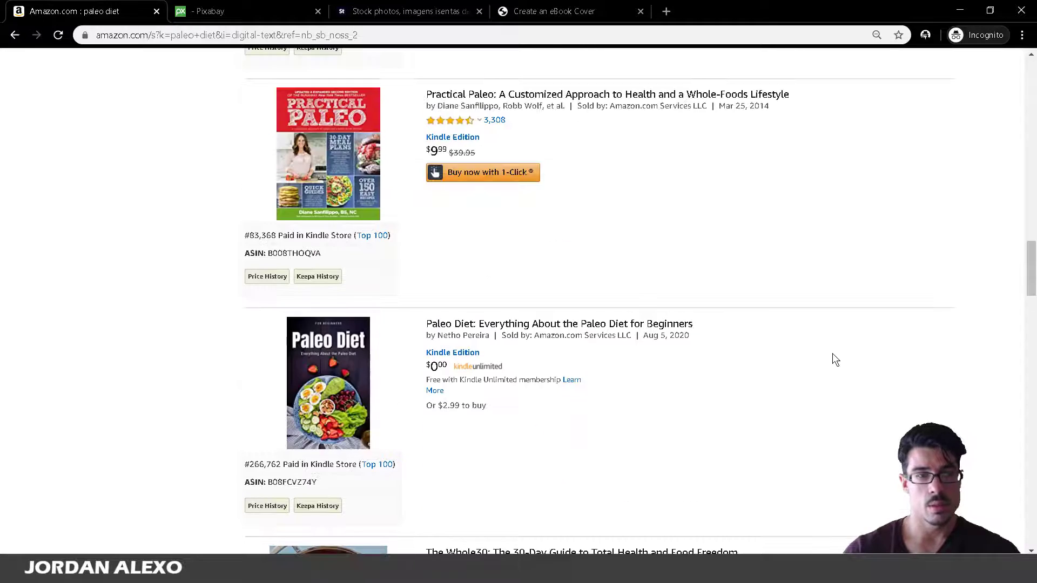
mouse_move(270, 235)
scroll(325, 405, down, 5)
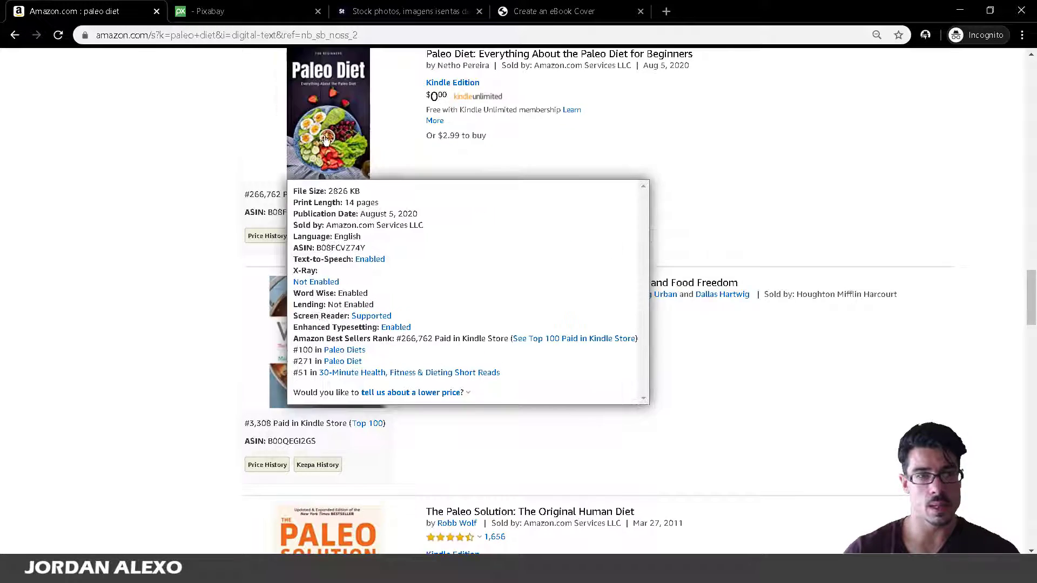
scroll(313, 324, up, 5)
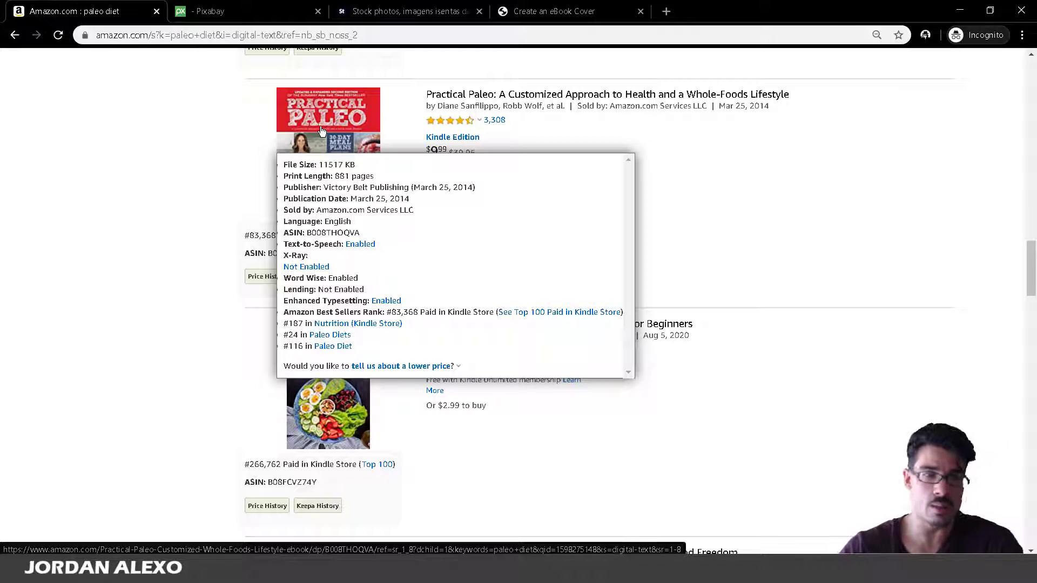
Browse further paleo diet results, then go back to the carnivore cookbook results.
scroll(409, 312, up, 1)
scroll(410, 313, down, 5)
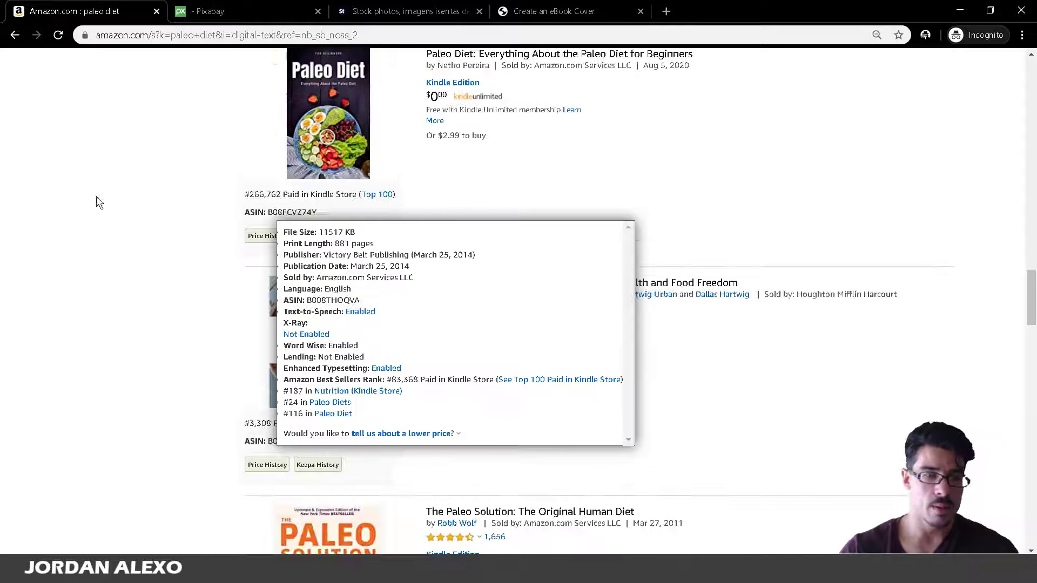
scroll(30, 240, down, 4)
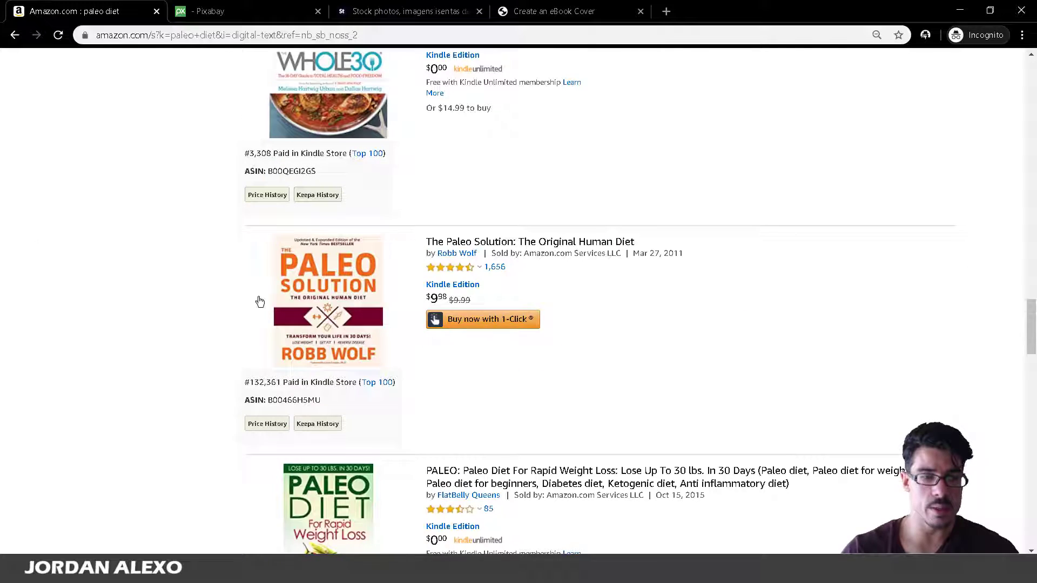
scroll(260, 302, down, 11)
scroll(562, 358, up, 1)
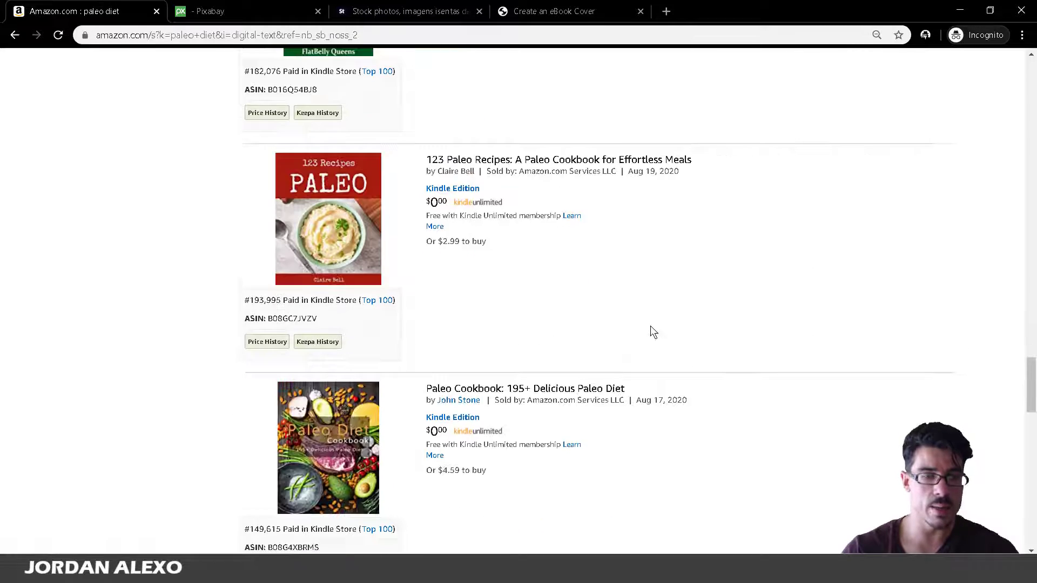
scroll(648, 329, up, 15)
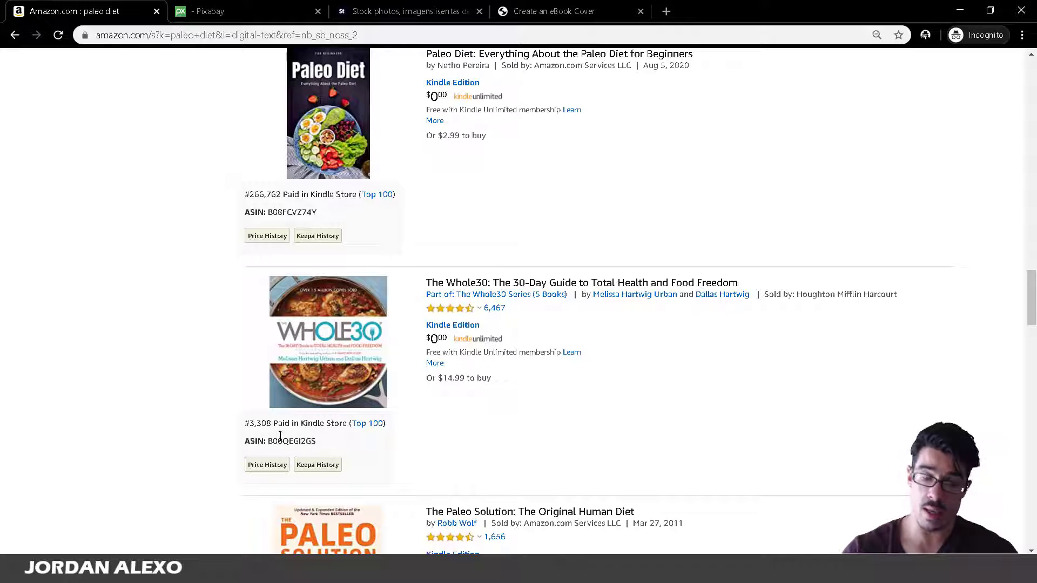
scroll(280, 436, down, 1)
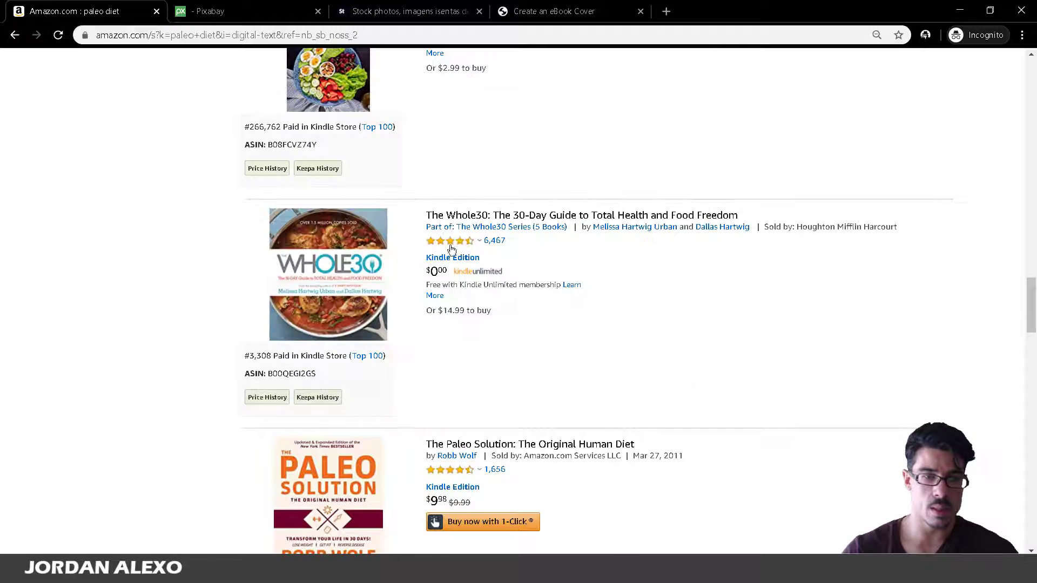
mouse_move(357, 258)
scroll(425, 411, down, 10)
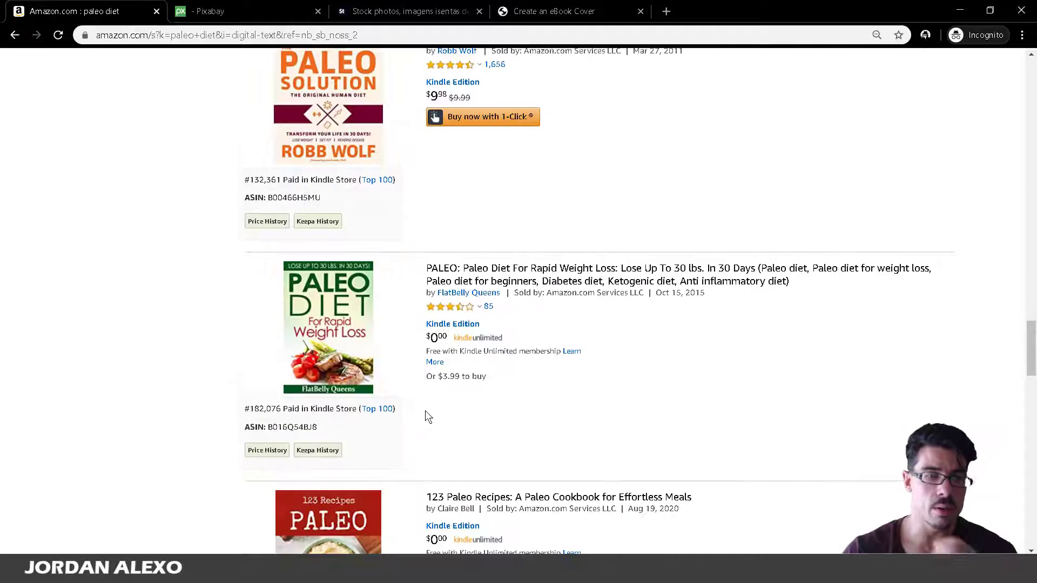
scroll(426, 413, down, 12)
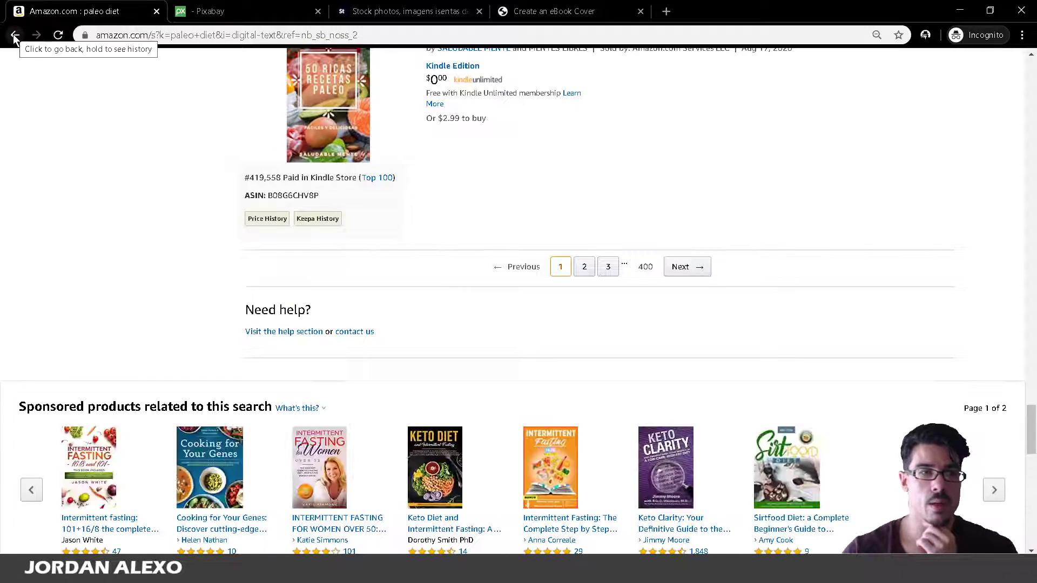
scroll(393, 232, up, 1)
scroll(393, 232, up, 4)
click(15, 35)
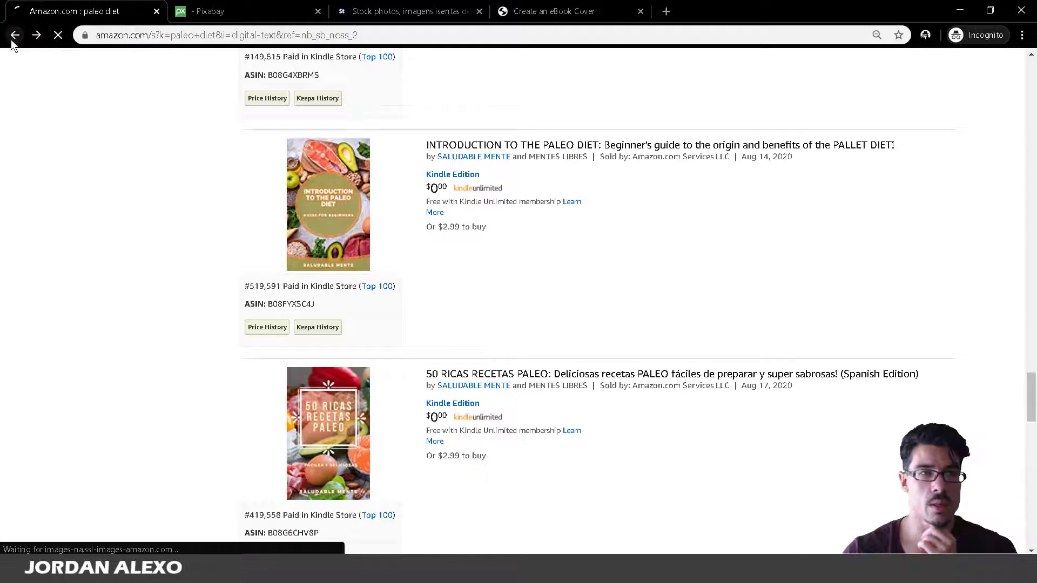
Scroll to The Easy 5-Ingredient Ketogenic Diet Cookbook and right-click its cover image.
scroll(238, 190, down, 9)
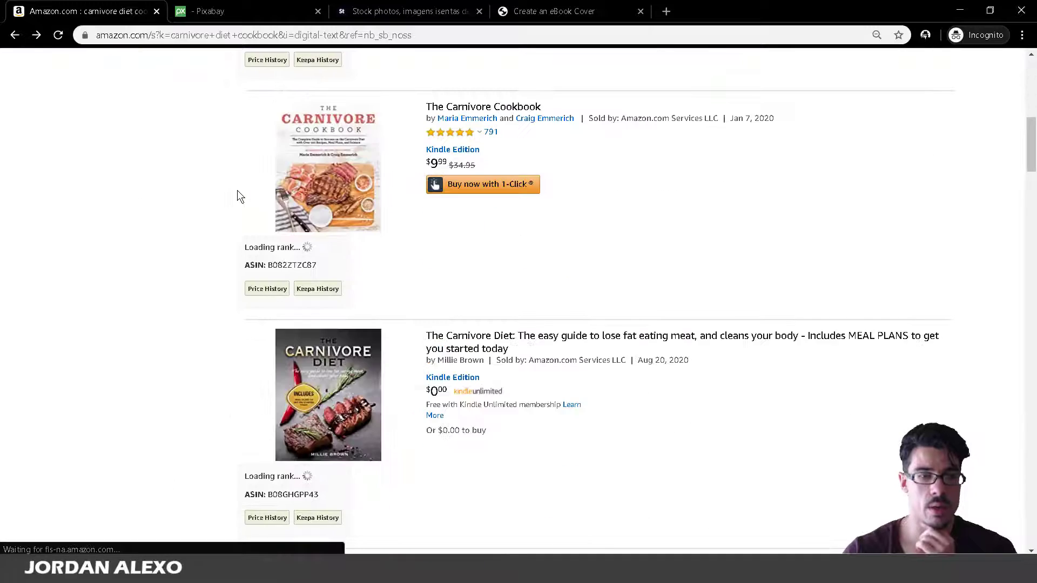
scroll(237, 190, down, 8)
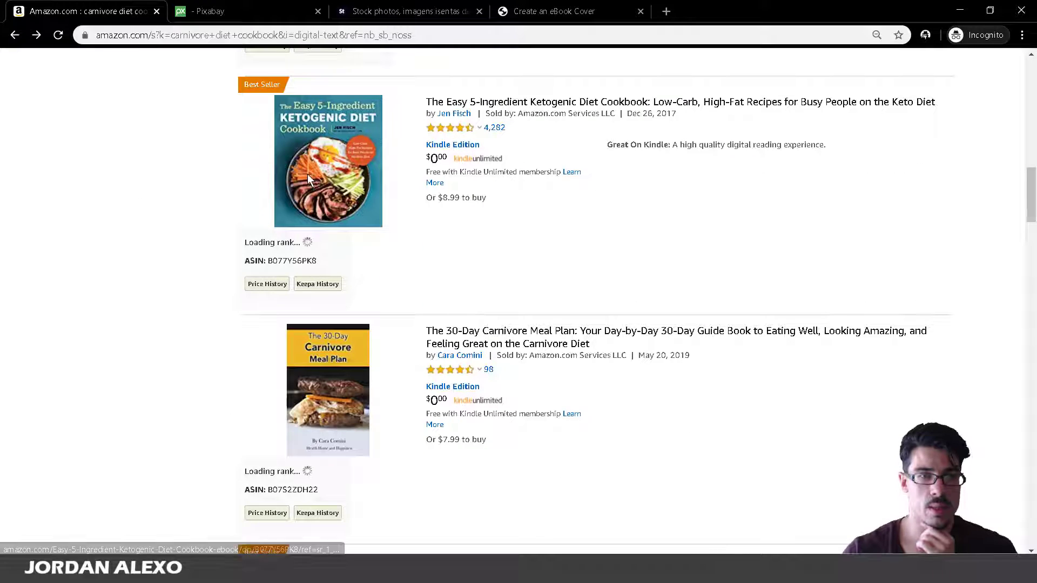
scroll(307, 174, down, 2)
mouse_move(307, 174)
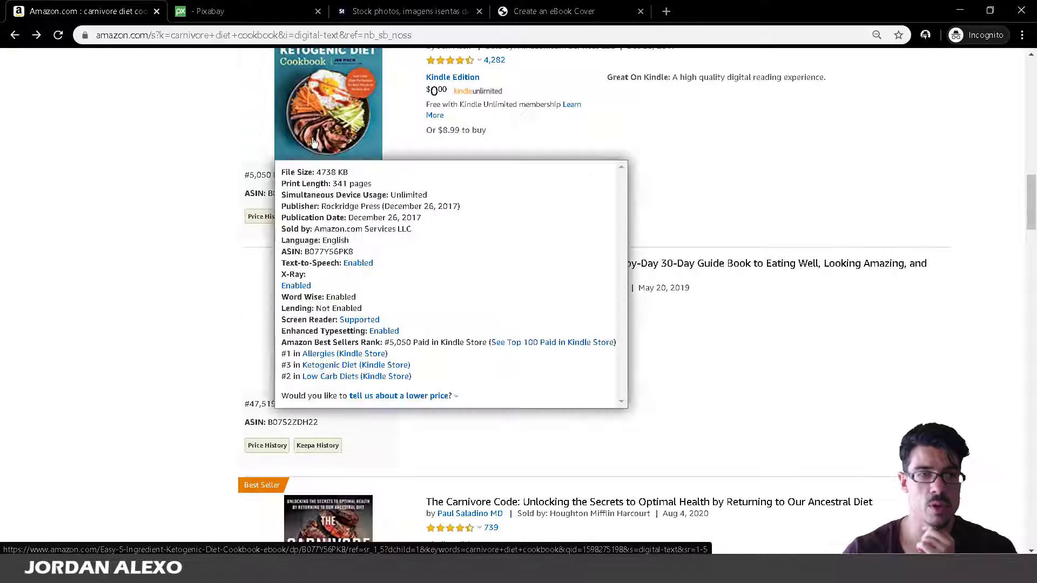
scroll(297, 279, up, 4)
mouse_move(348, 292)
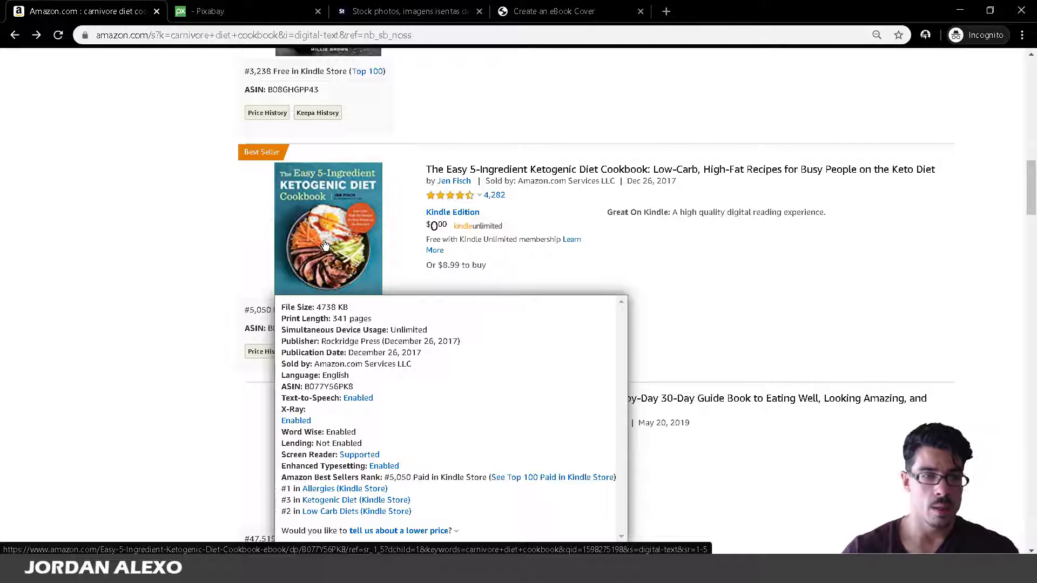
mouse_move(324, 216)
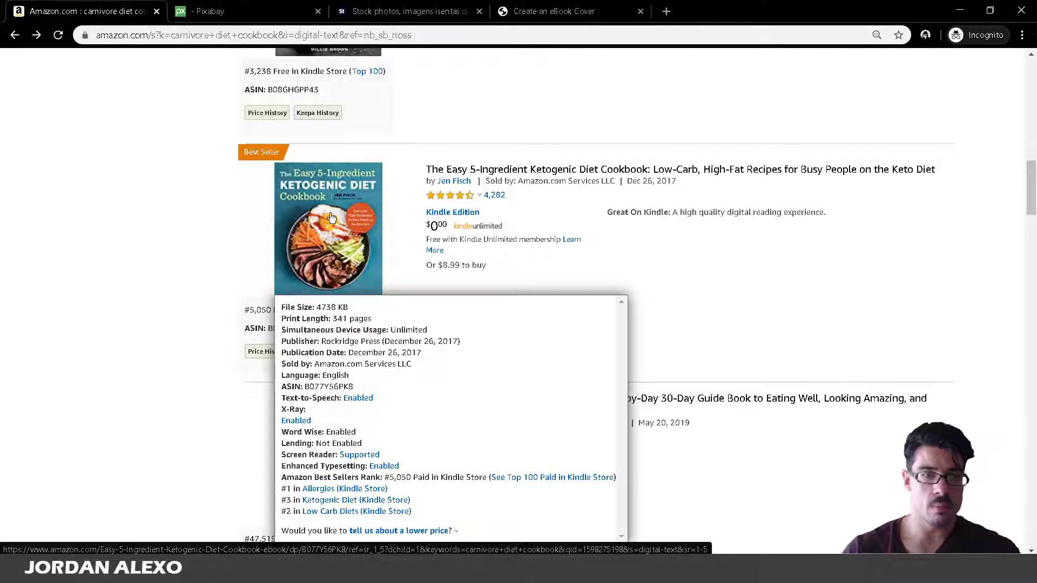
right_click(306, 236)
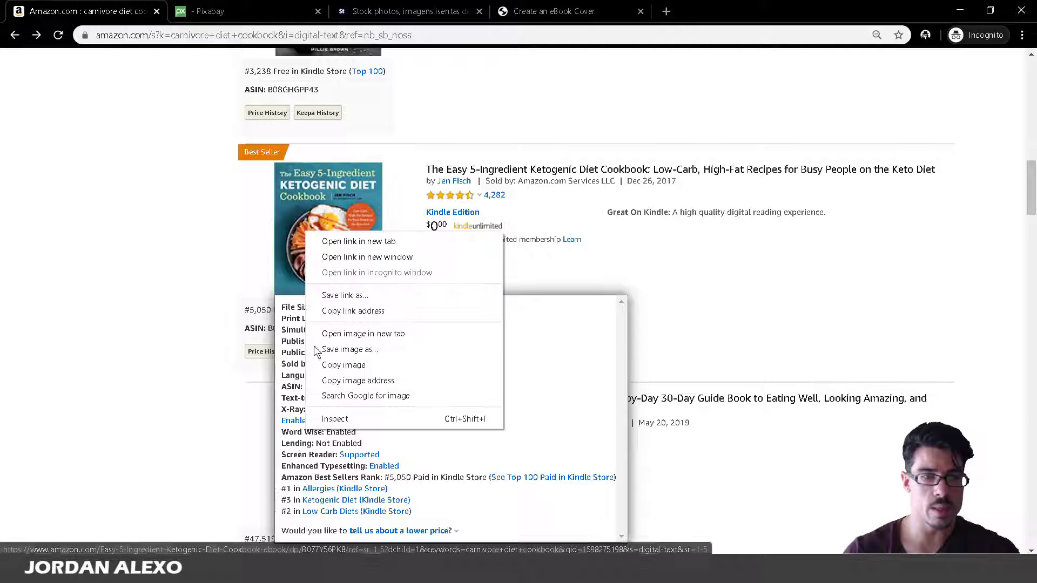
Save the keto cookbook cover as A1nIJ7TLONL._AC_UY218_ (1).jpg.
click(364, 350)
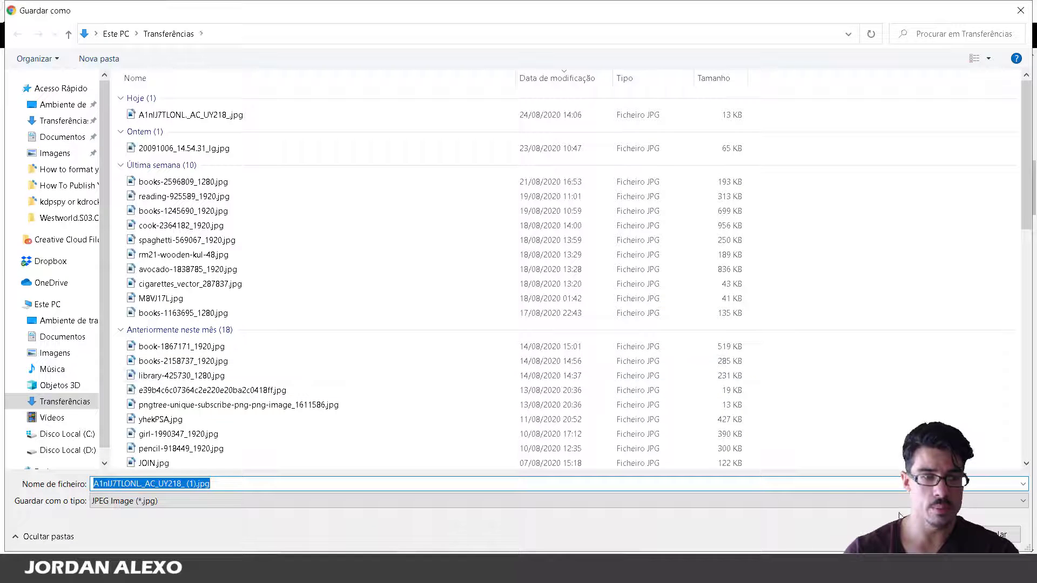
key(Return)
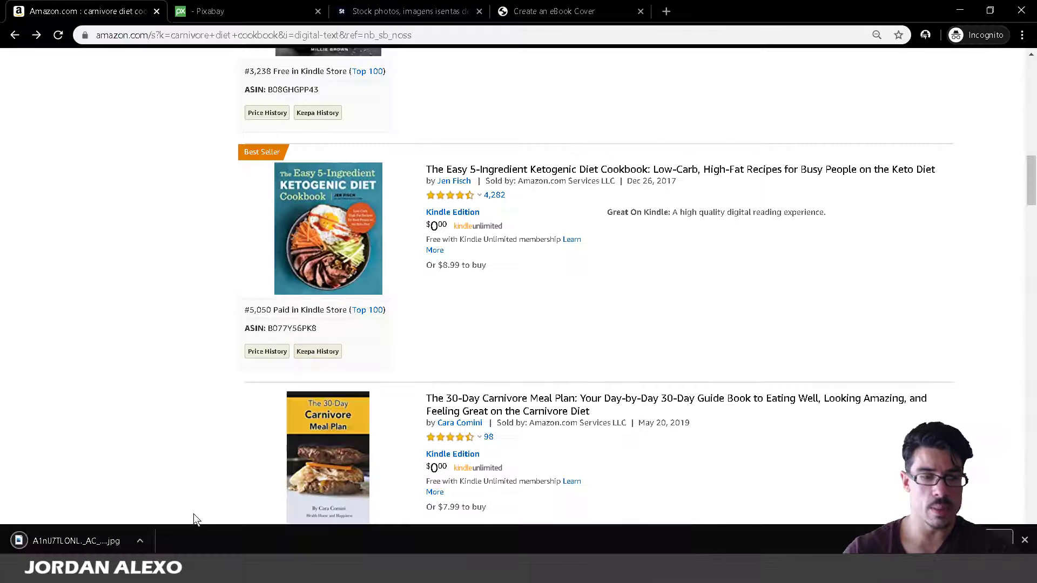
mouse_move(306, 268)
Open the downloaded cover jpg in Photoshop, accepting the missing colour profile, then return to Chrome.
key(alt+Tab)
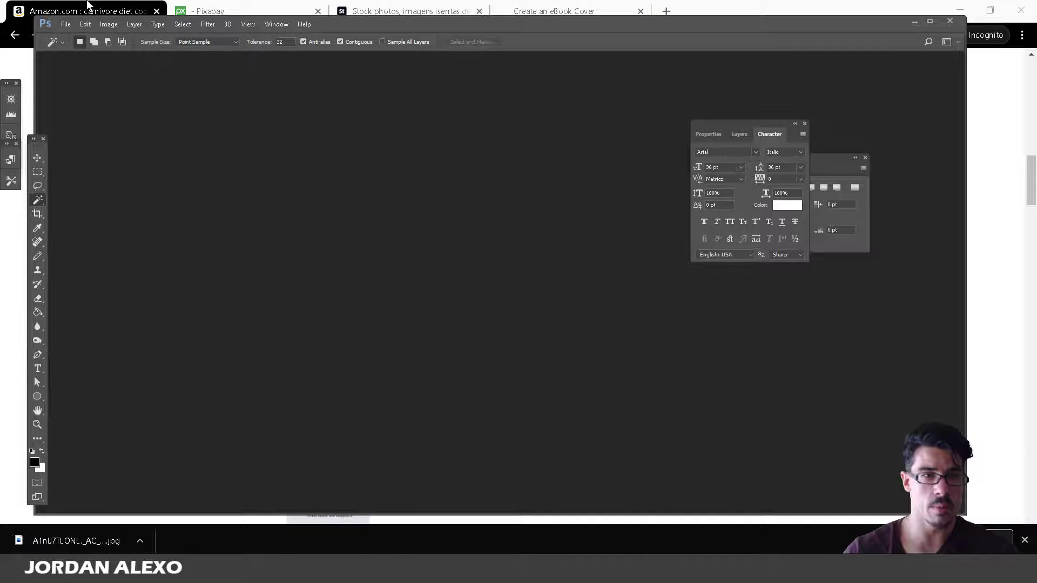
click(65, 24)
click(76, 50)
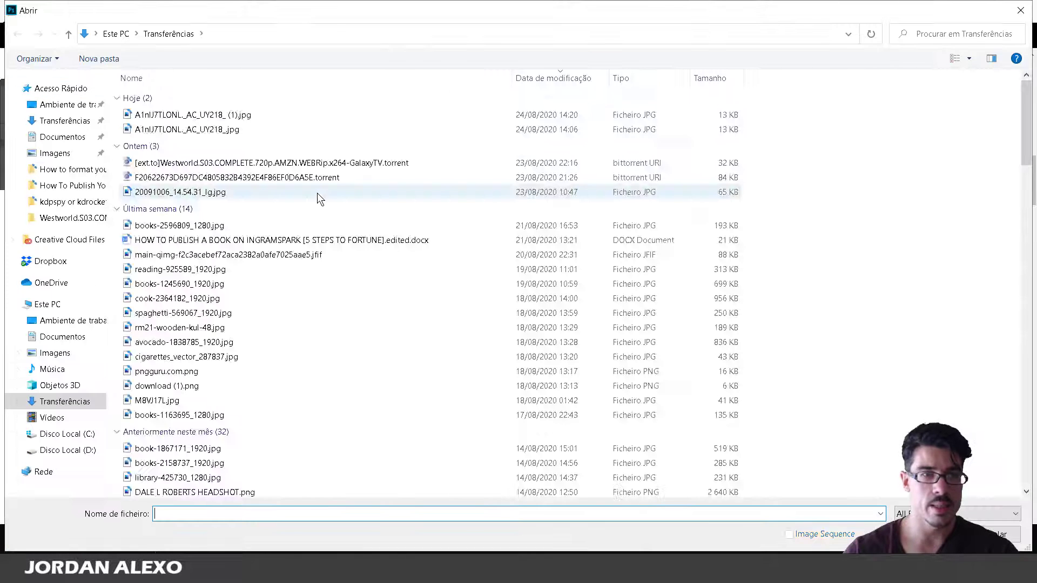
click(247, 115)
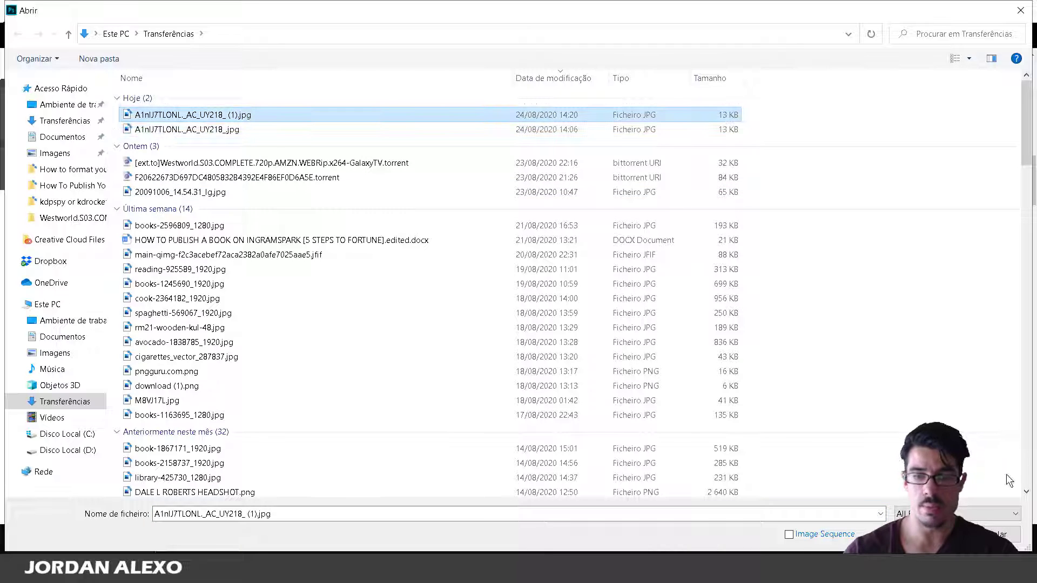
key(Return)
click(587, 275)
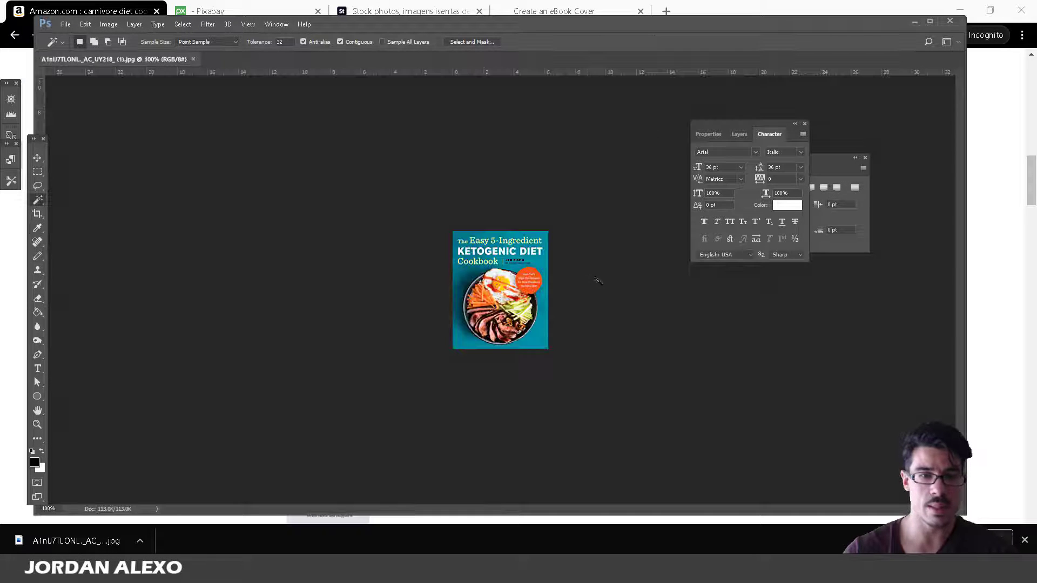
click(5, 384)
scroll(113, 425, down, 3)
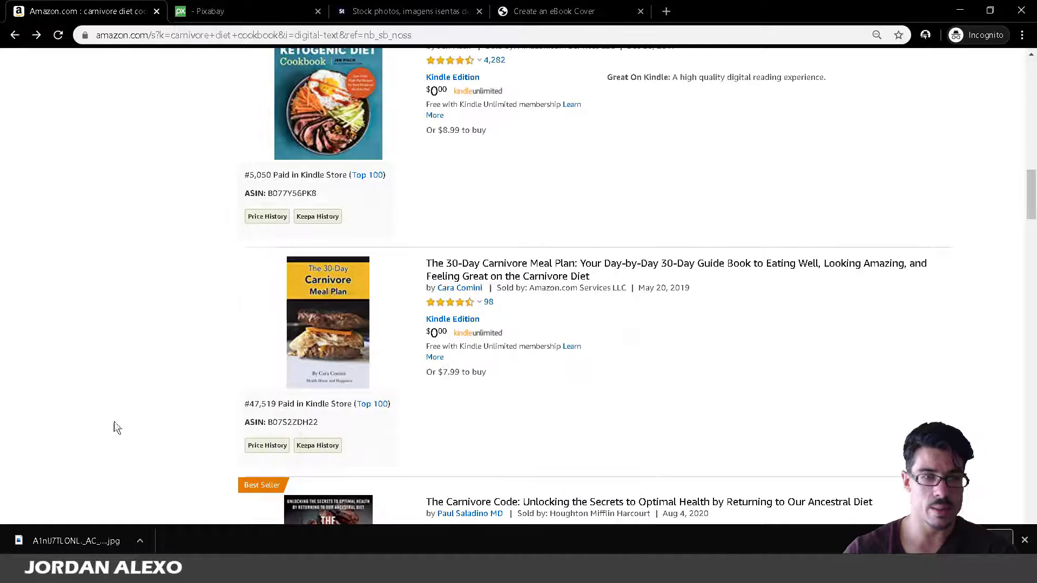
Read the keto cookbook's details popup and scroll to The 30-Day Carnivore Meal Plan.
mouse_move(322, 335)
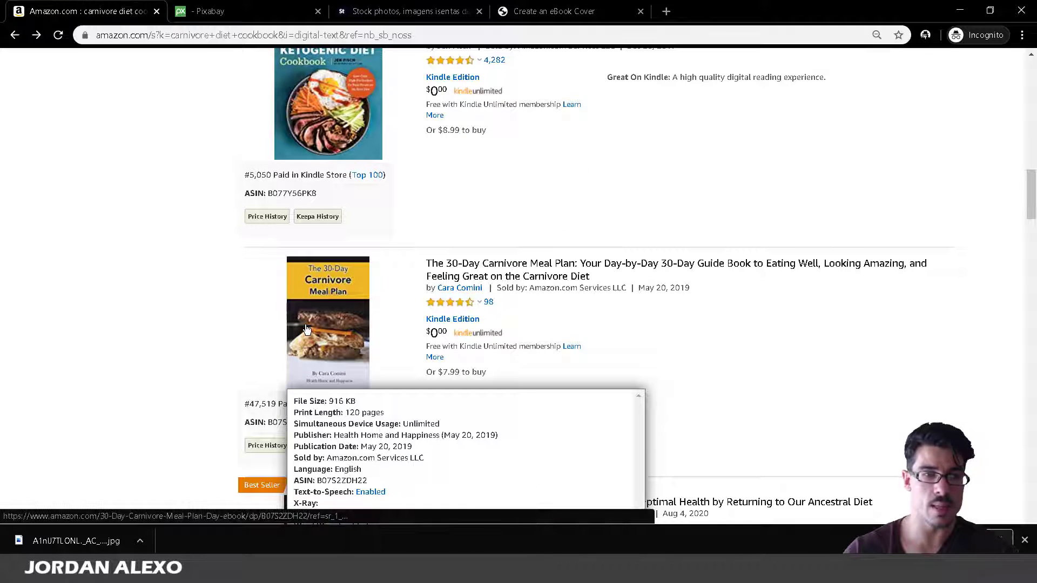
scroll(310, 320, up, 2)
mouse_move(288, 262)
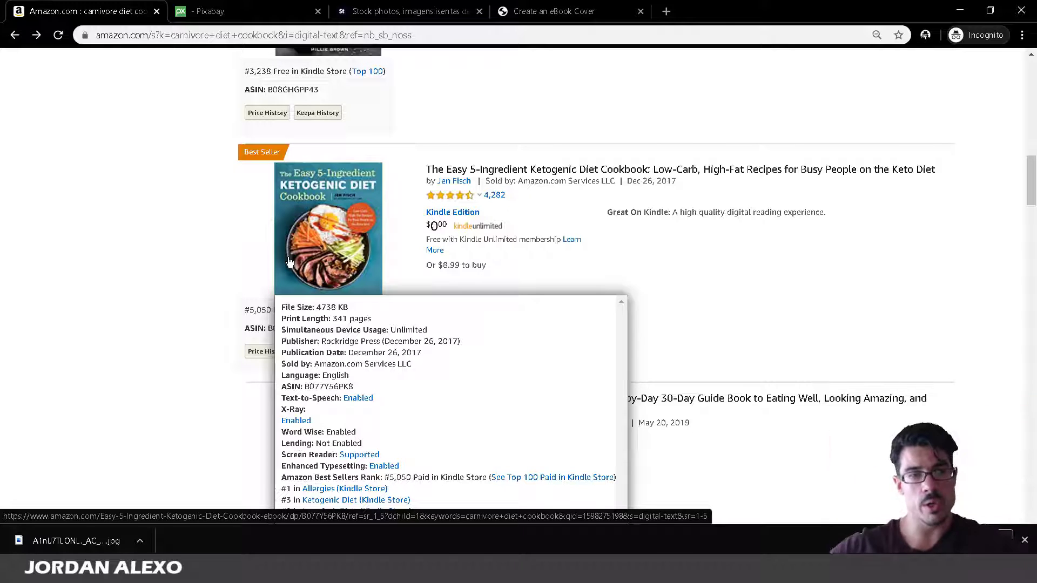
scroll(590, 439, down, 3)
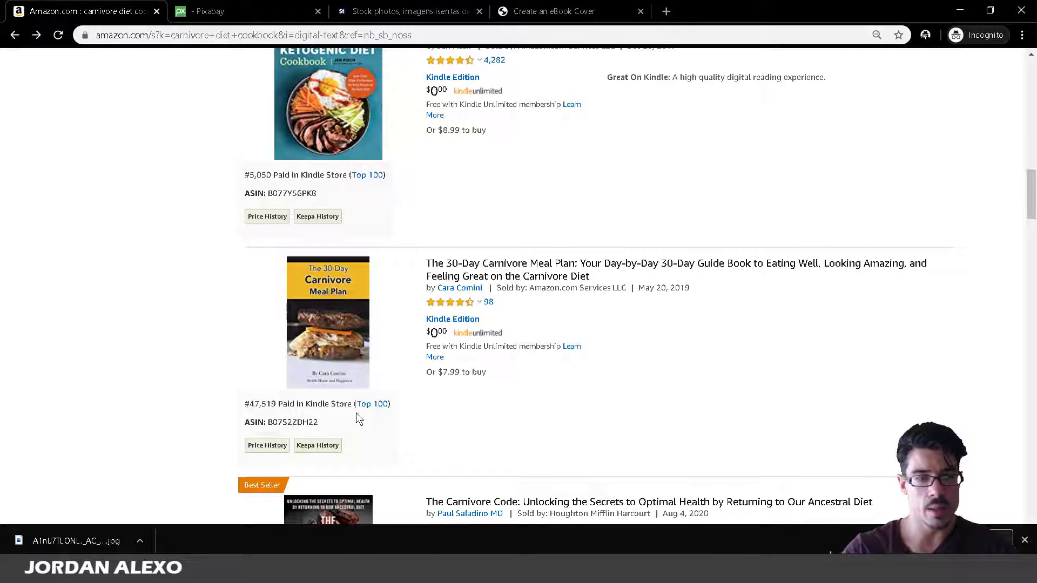
scroll(594, 496, down, 3)
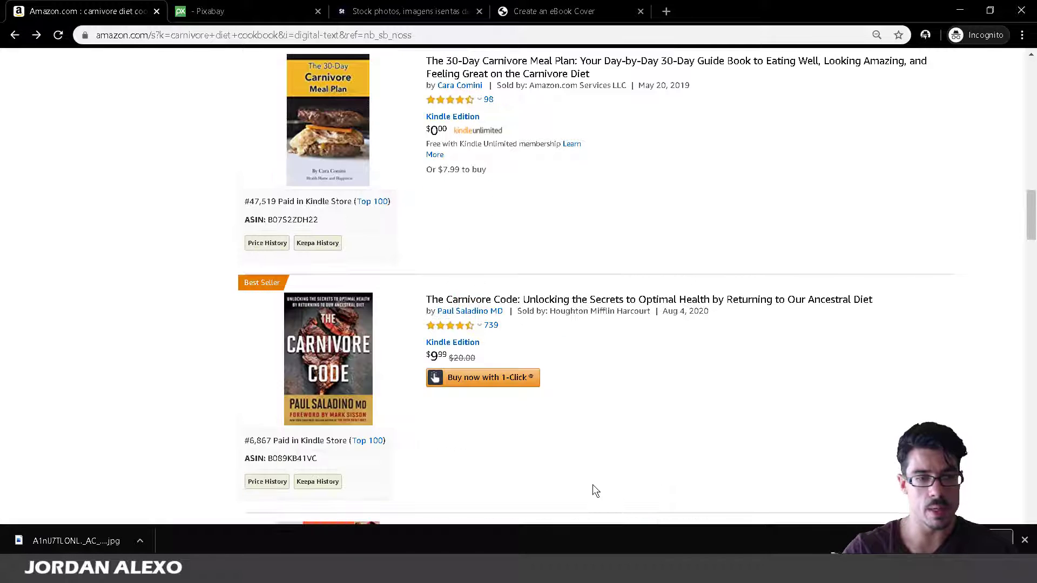
scroll(592, 484, down, 4)
scroll(331, 293, up, 12)
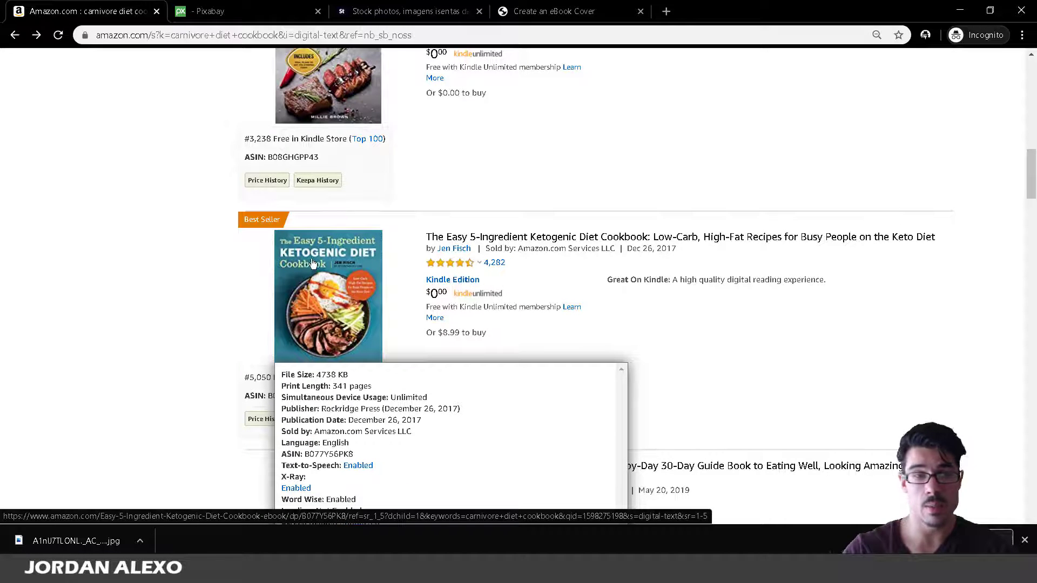
scroll(312, 264, up, 3)
scroll(301, 354, down, 3)
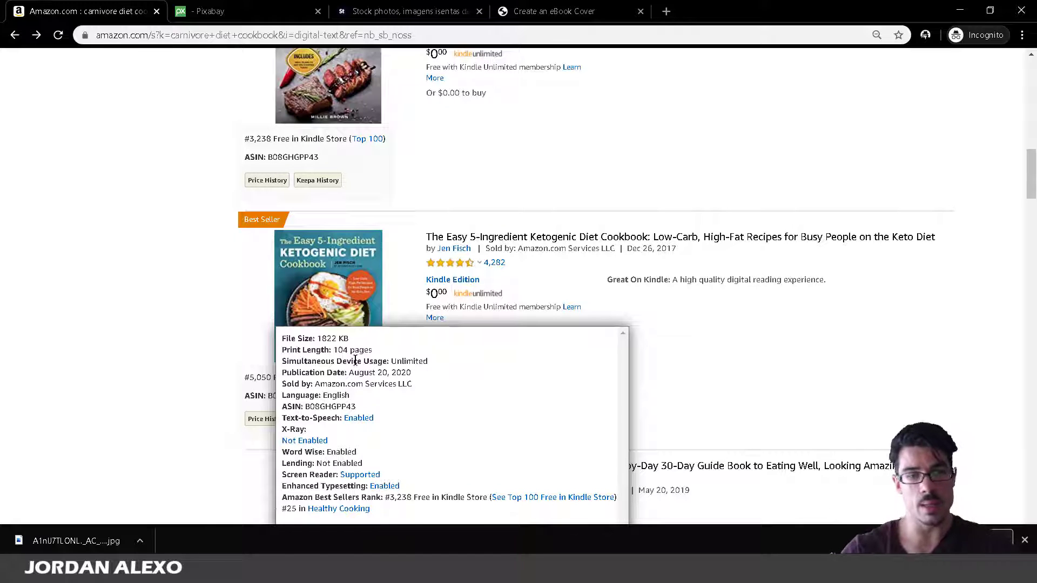
scroll(556, 405, down, 3)
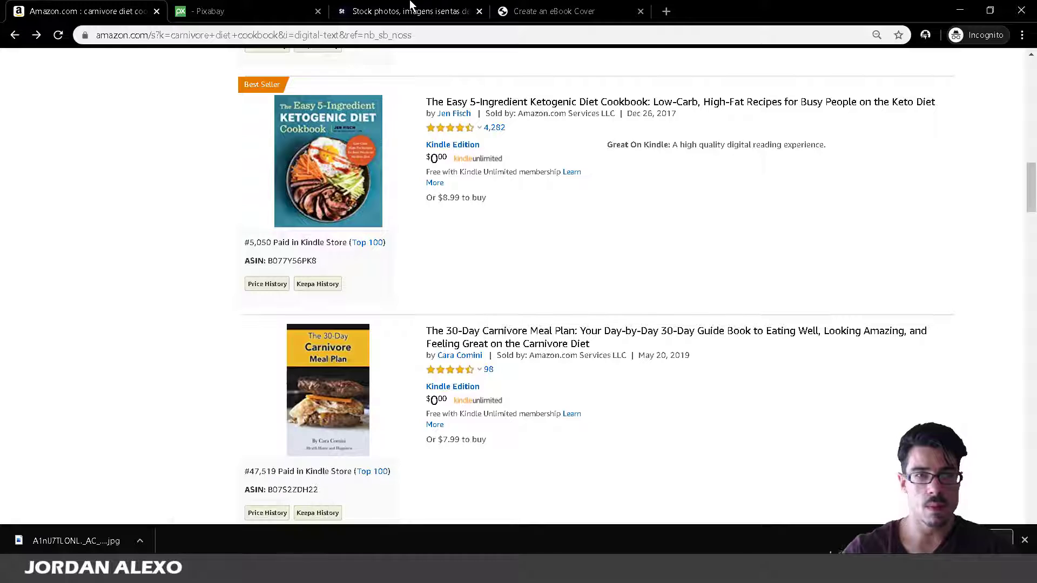
Find the KDP cover Dimensions section and highlight the recommended 2,560 x 1,600 pixel size.
click(539, 6)
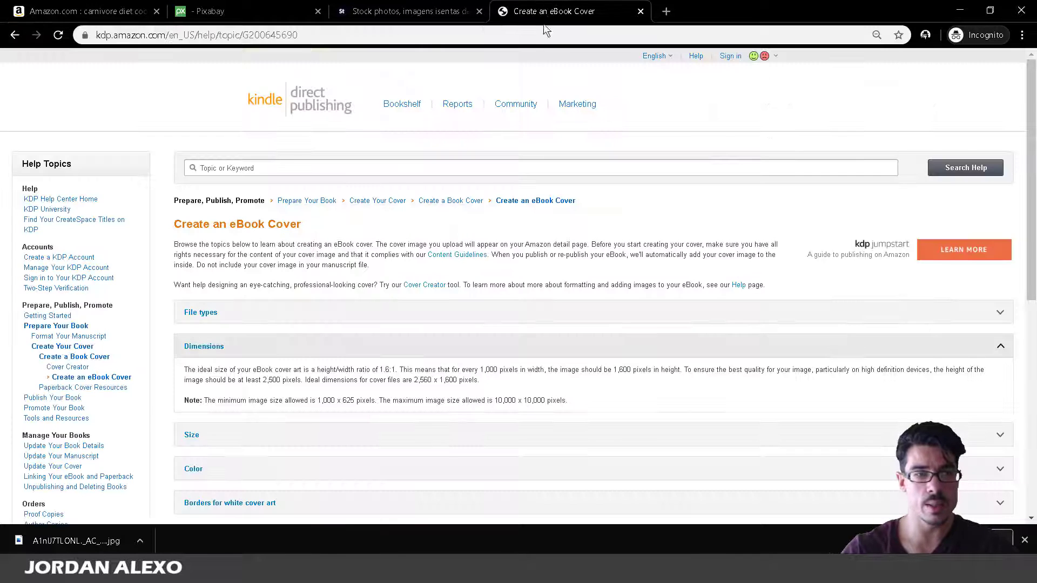
scroll(357, 344, down, 1)
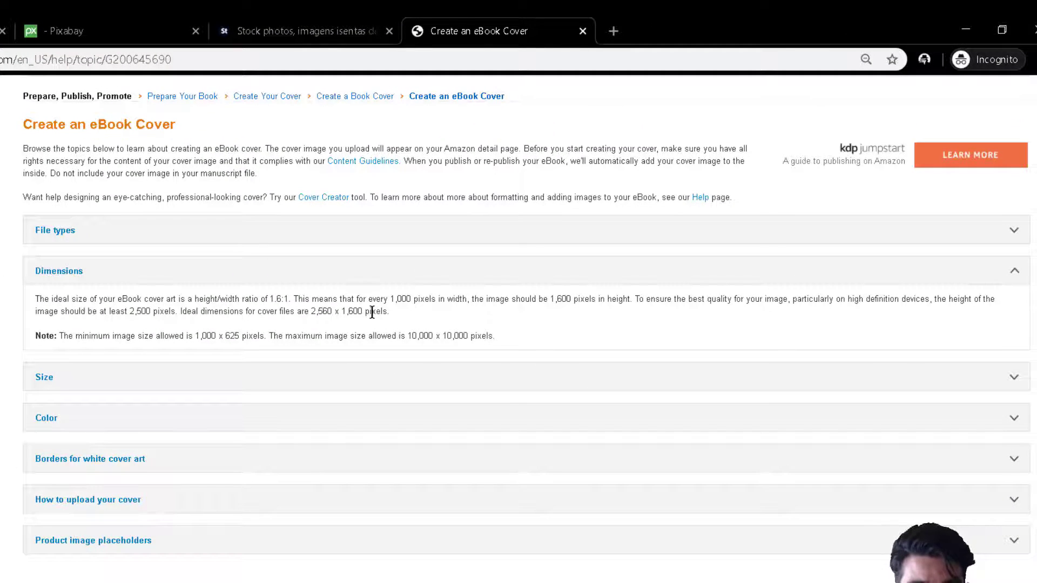
drag(333, 312, 328, 312)
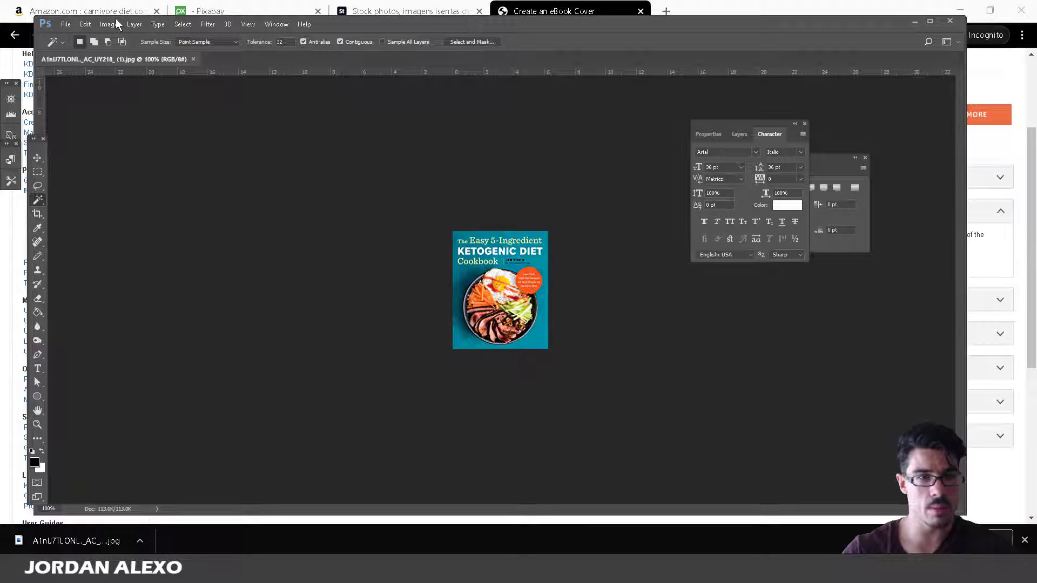
Look up the recommended 2,560-pixel cover height on the KDP eBook cover help page.
click(117, 24)
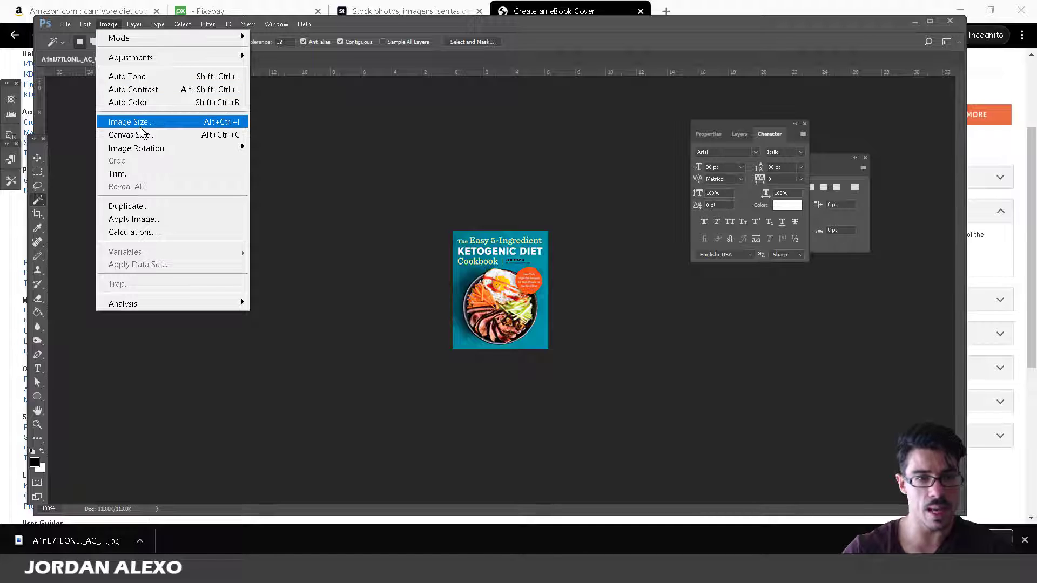
click(273, 524)
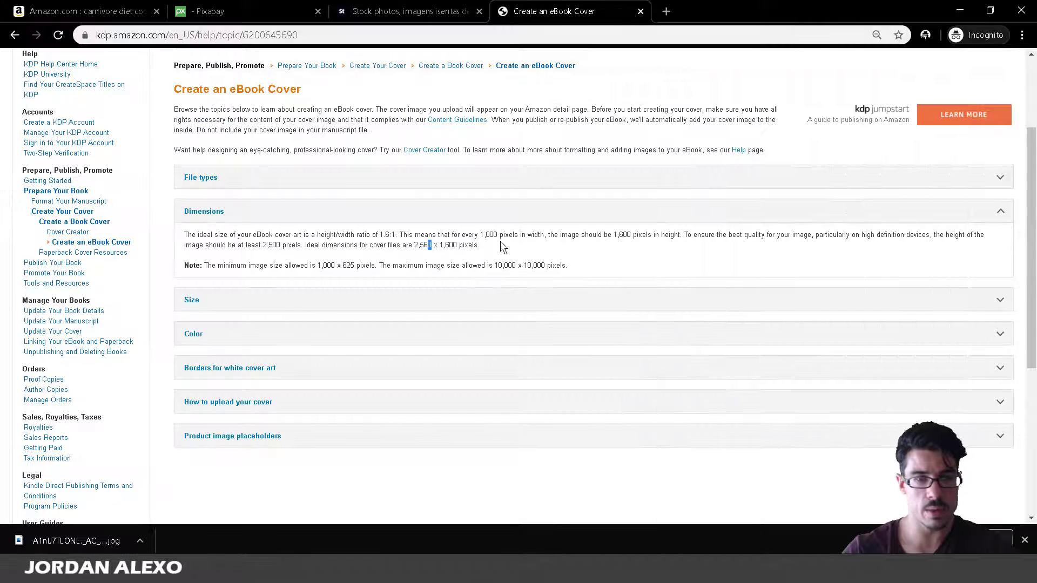
mouse_move(250, 572)
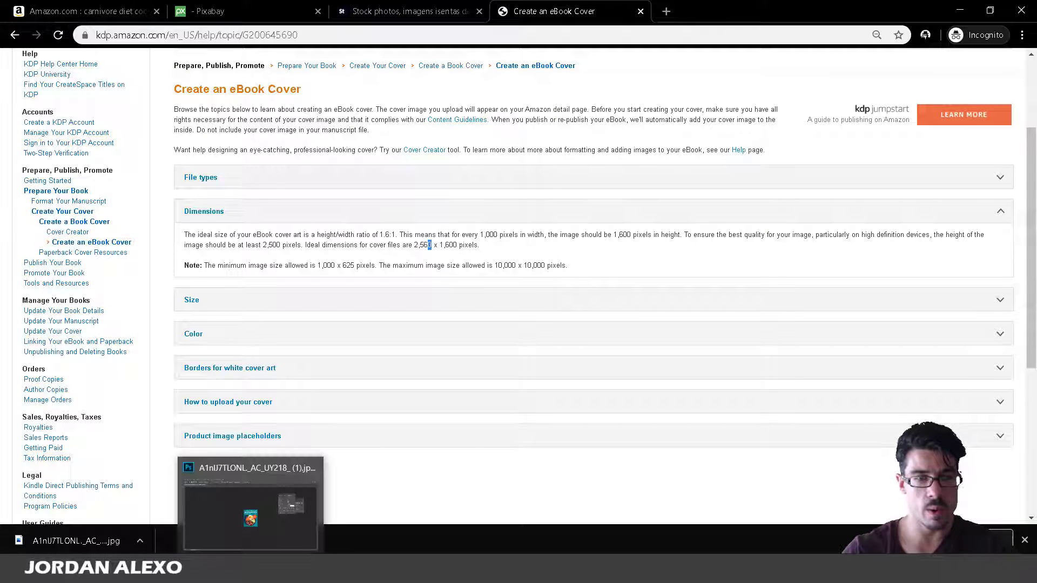
click(410, 243)
drag(414, 242, 434, 244)
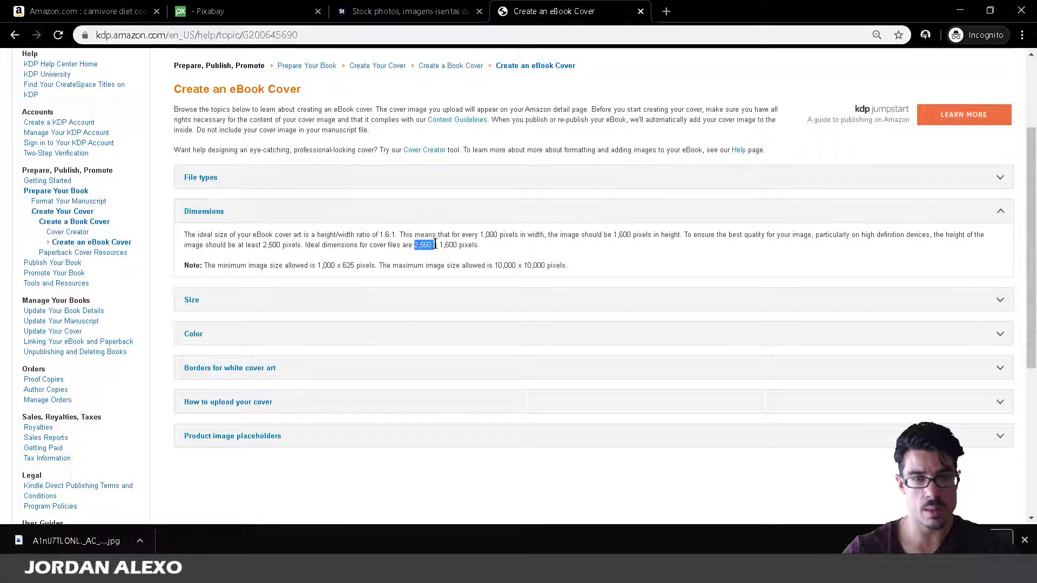
click(251, 572)
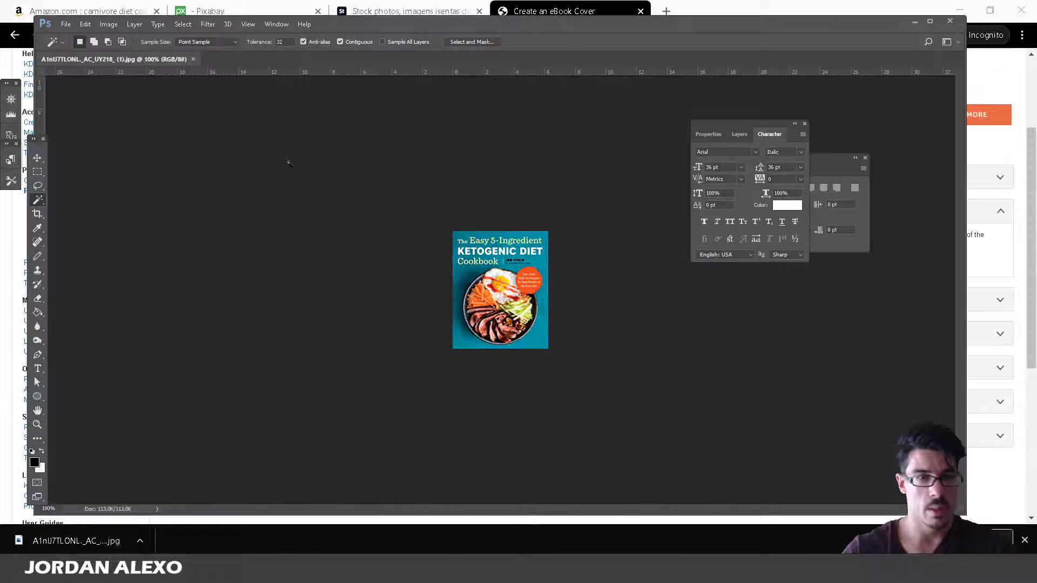
Resize the cover proportionally to a 2560-pixel height in Image Size, then zoom out.
click(109, 25)
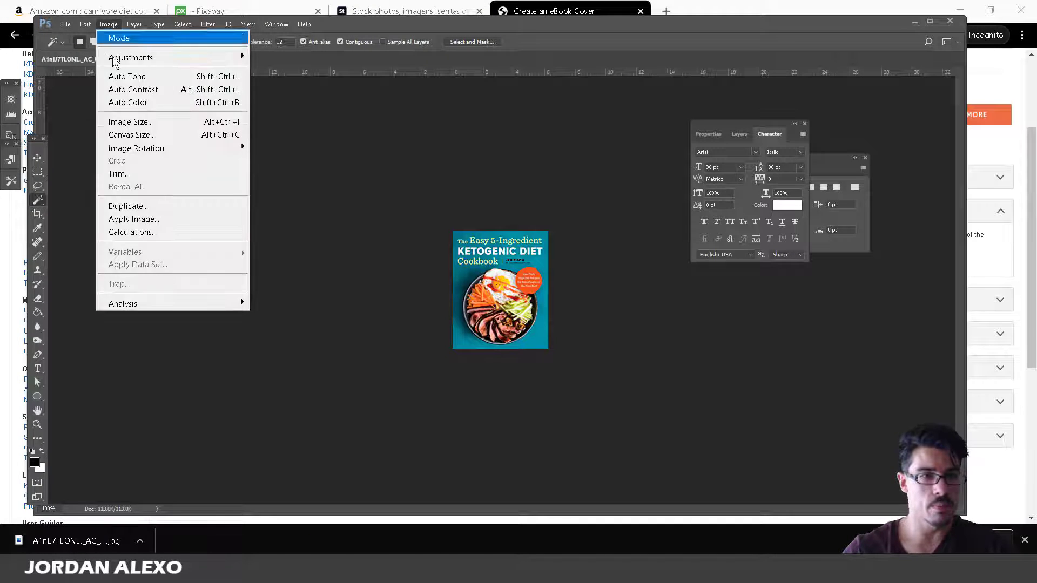
click(130, 122)
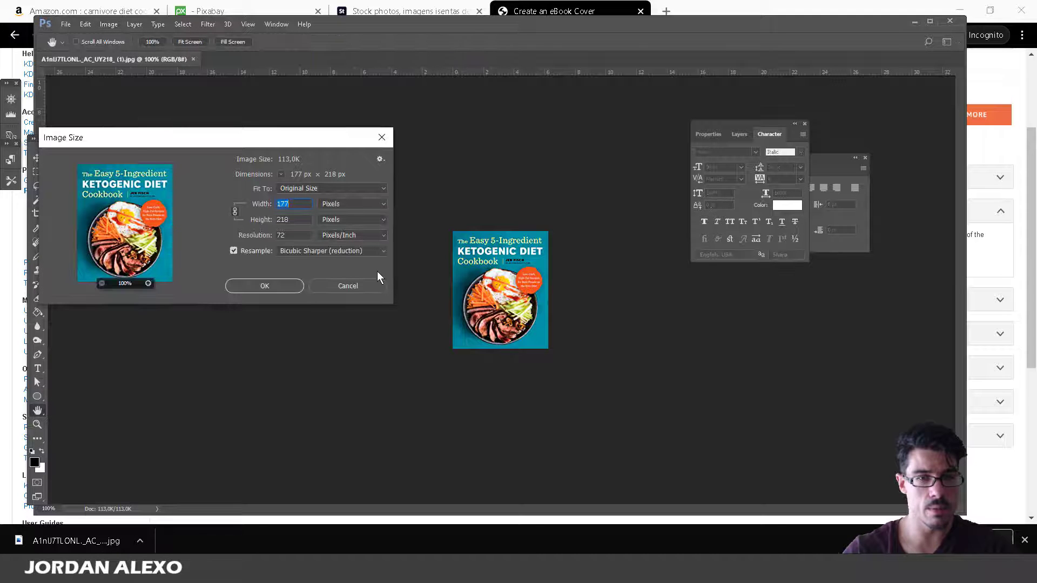
click(296, 221)
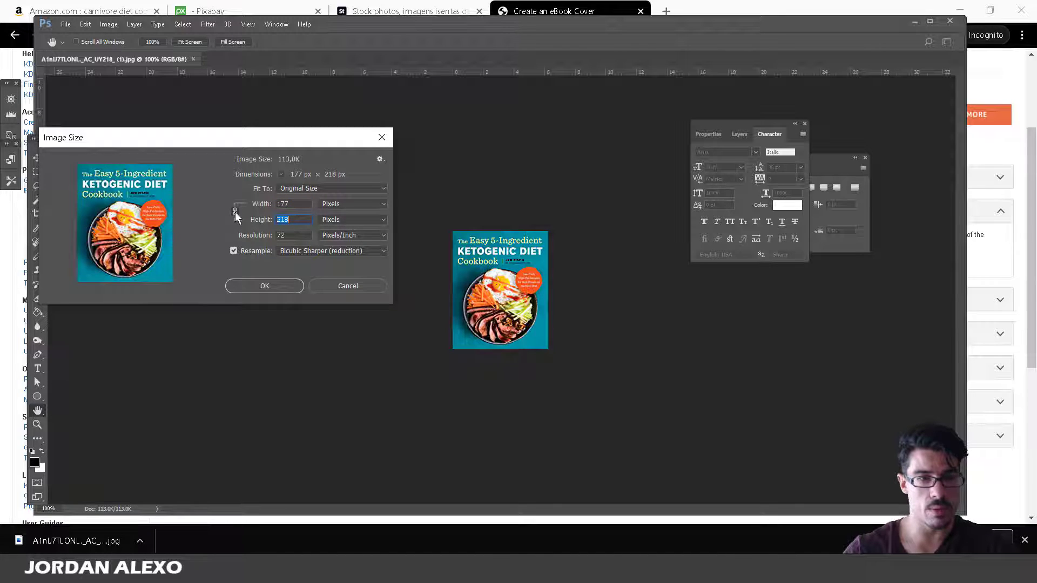
text(2,560)
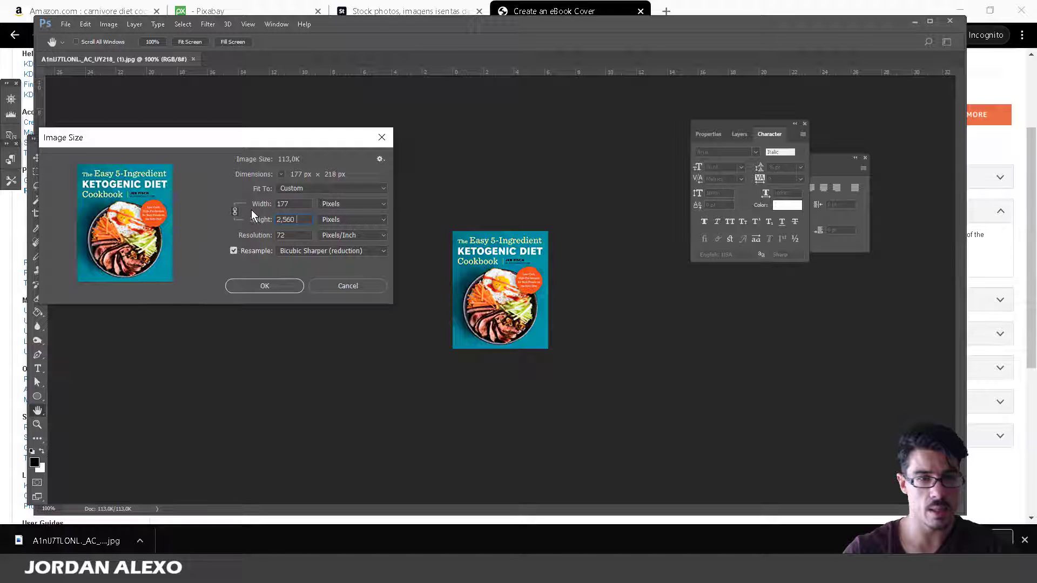
click(235, 211)
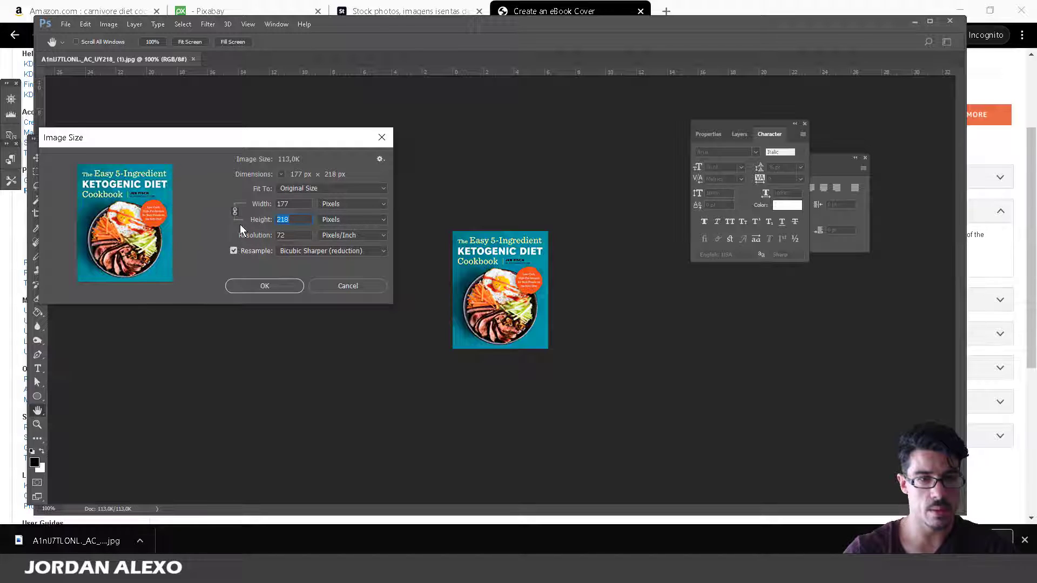
text(2,560)
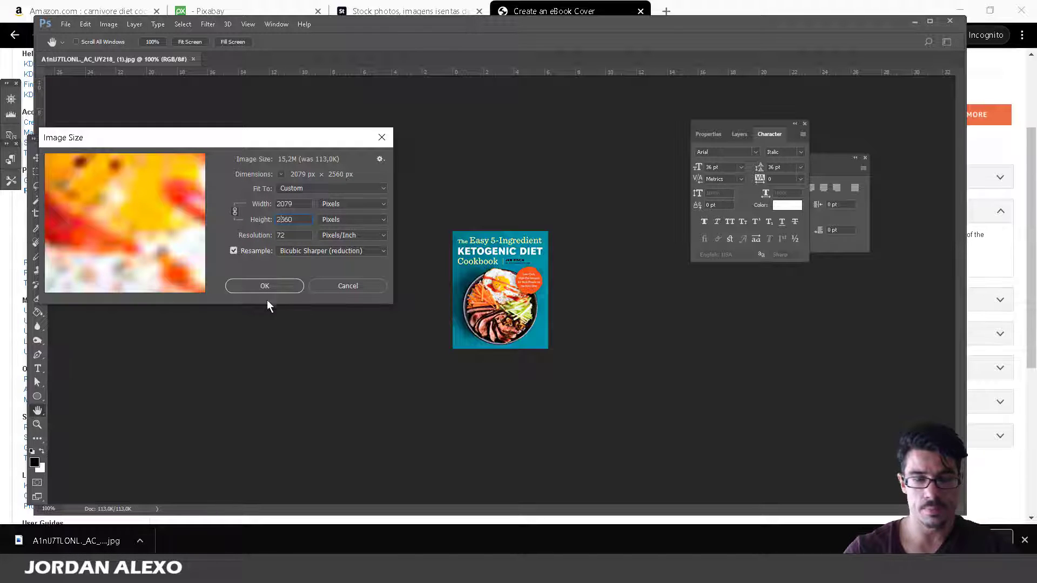
click(259, 285)
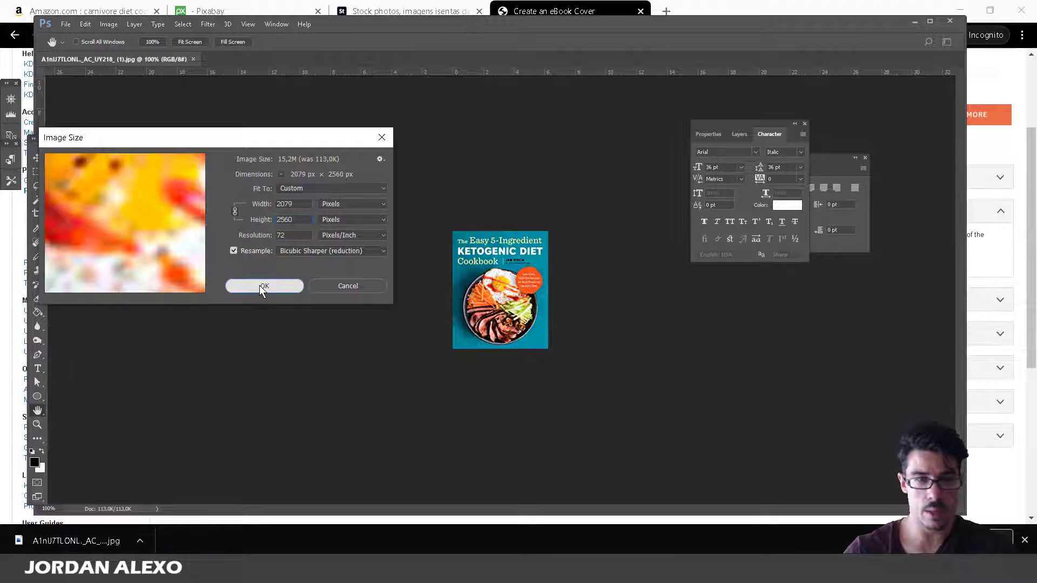
key(w)
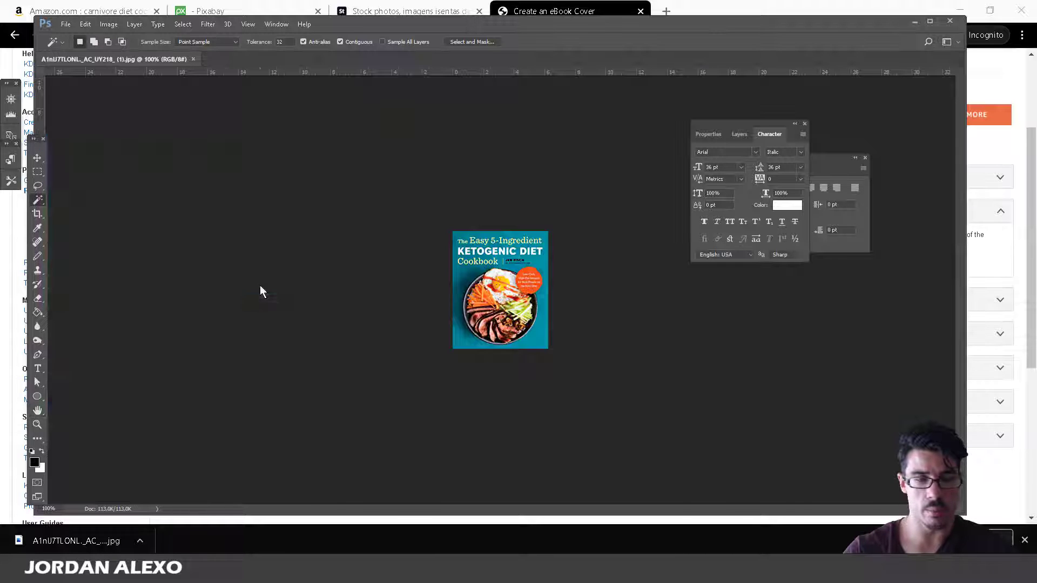
key(ctrl+minus)
key(ctrl+minus)
key(ctrl+minus)
key(ctrl+minus)
key(ctrl+minus)
key(ctrl+minus)
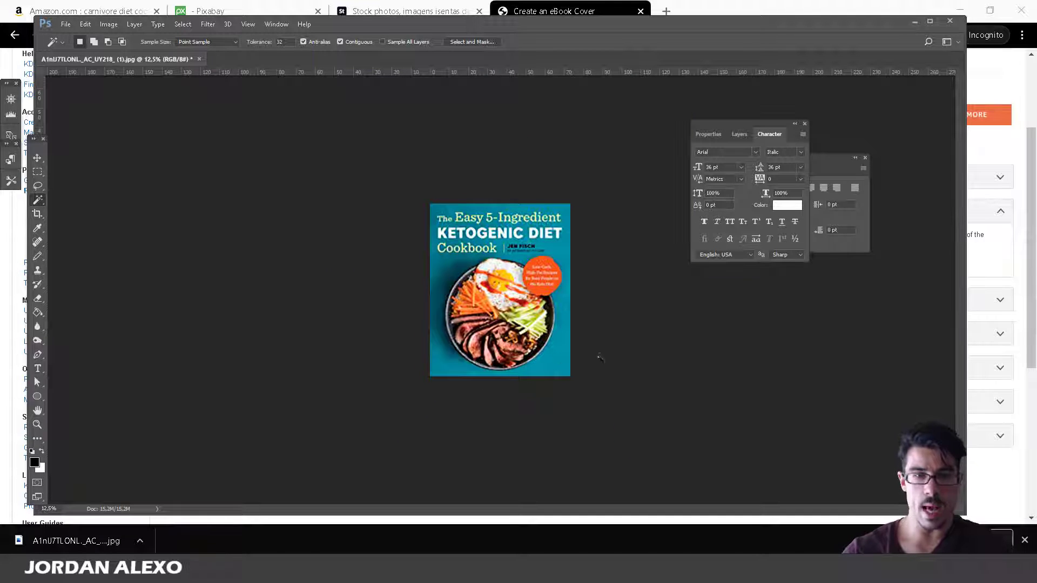
Compare against the Amazon keto cookbook results and recheck the 2,560 figure on the KDP page.
click(109, 24)
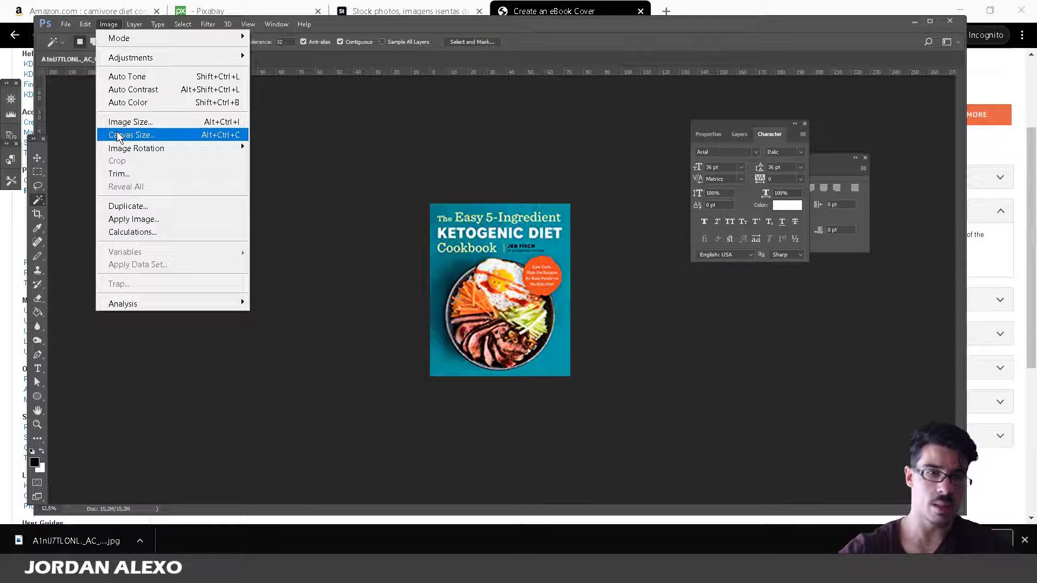
click(353, 6)
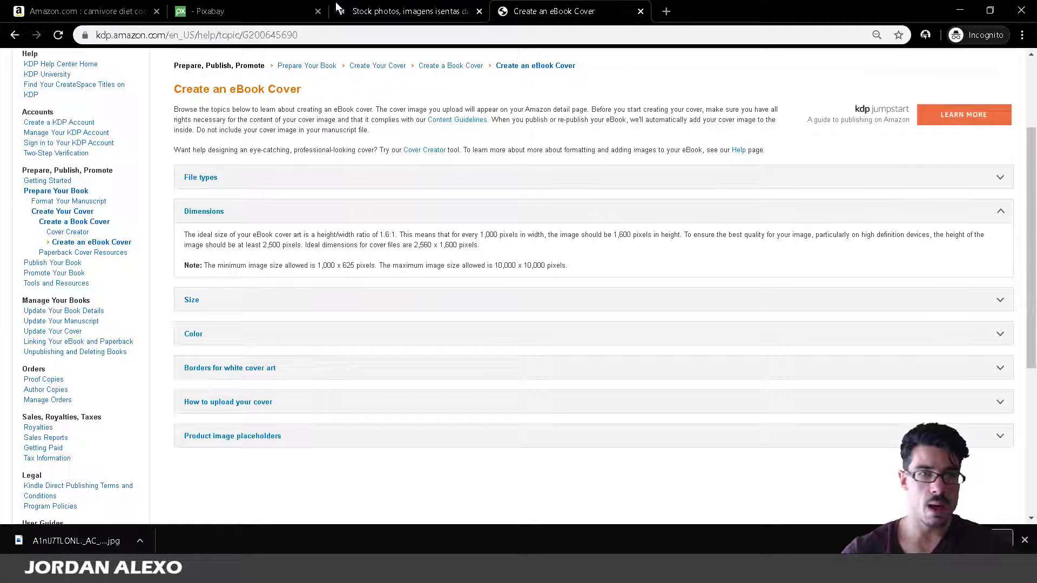
click(81, 11)
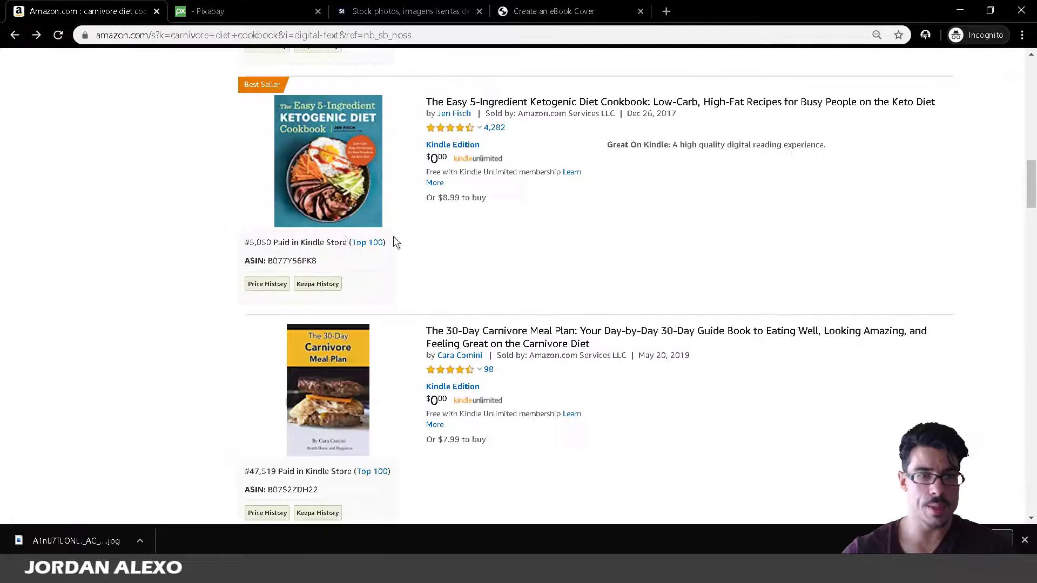
mouse_move(315, 133)
right_click(332, 161)
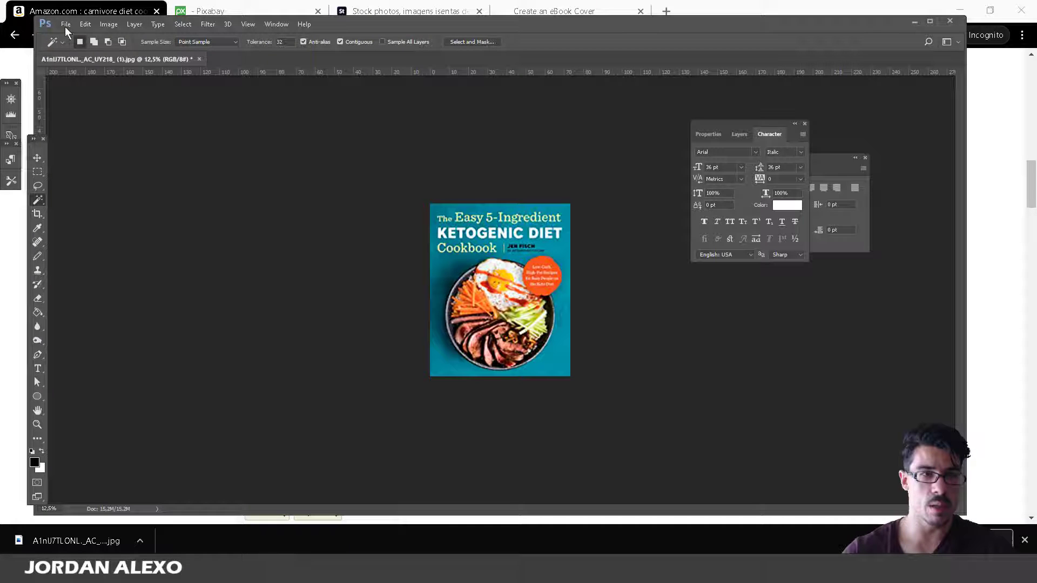
click(66, 24)
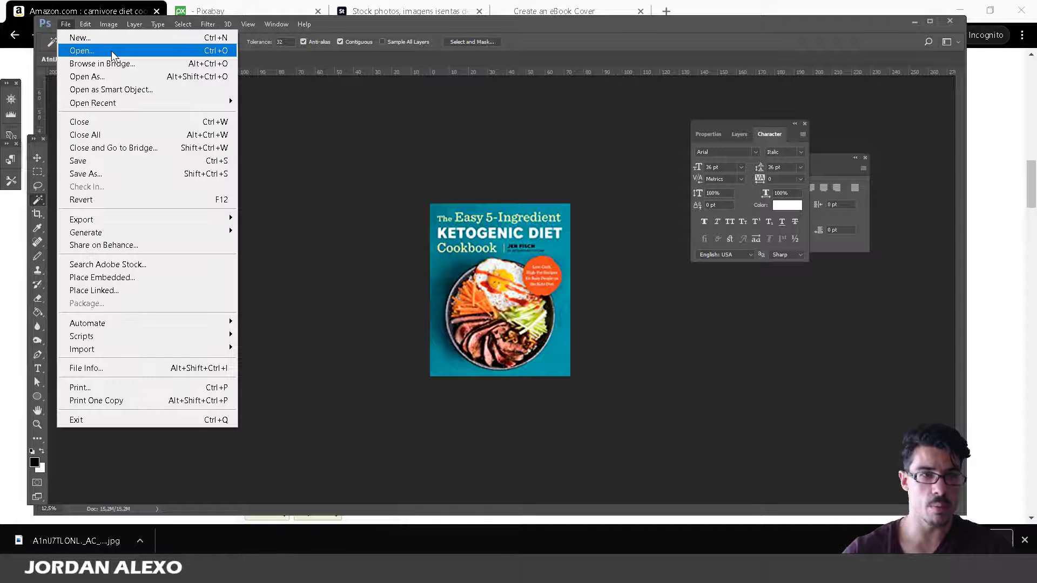
click(1, 497)
click(562, 10)
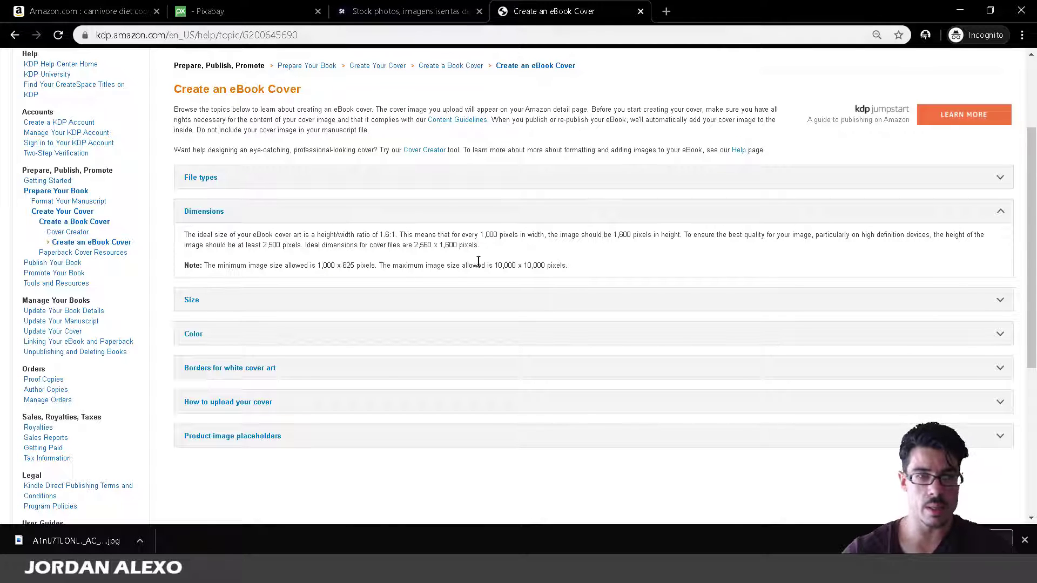
drag(412, 245, 419, 244)
Reopen Image Size to confirm the 2079 x 2560 px dimensions, closing without changes.
mouse_move(250, 572)
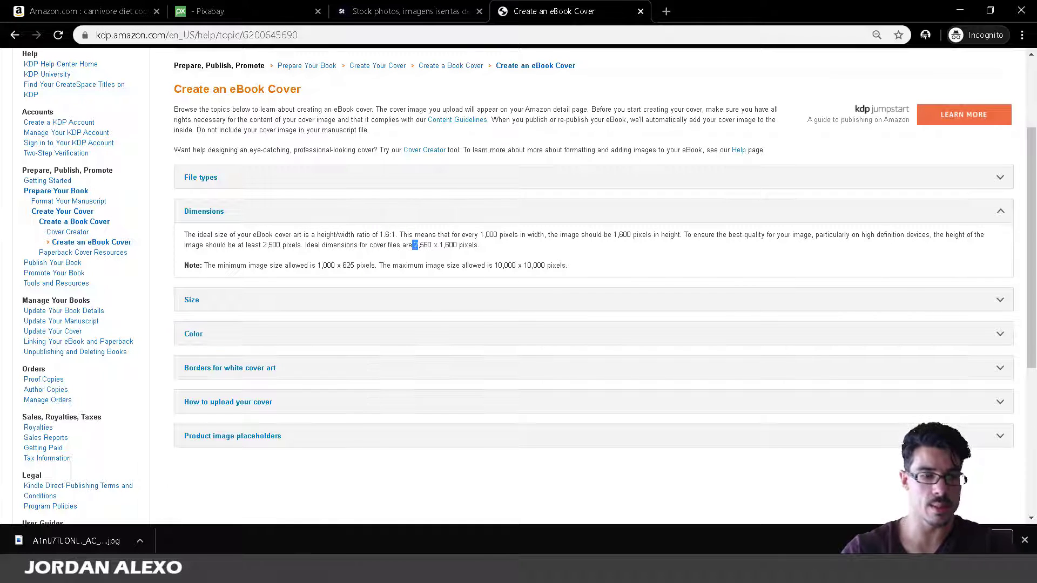
key(alt+Tab)
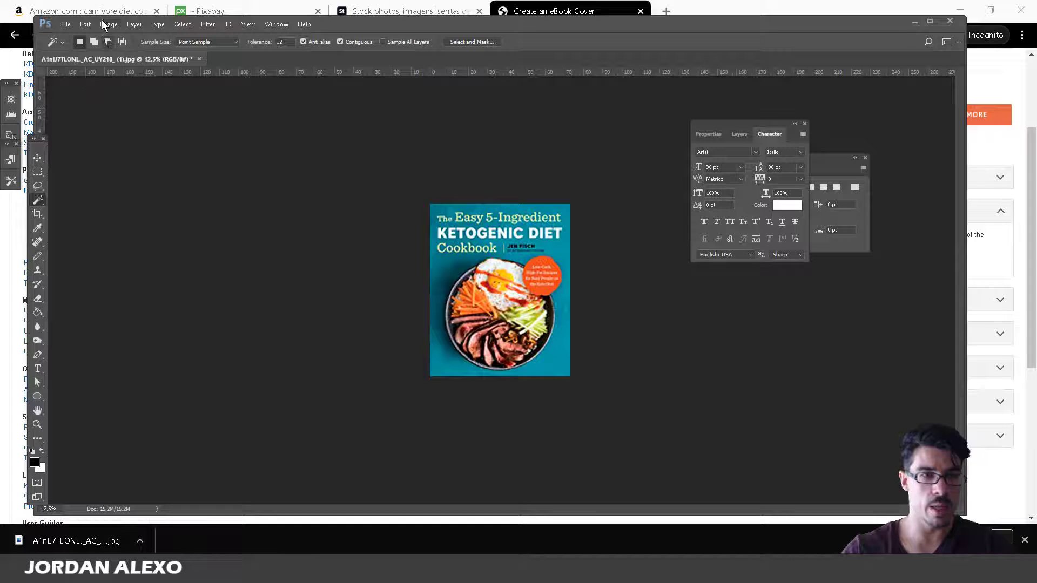
click(104, 24)
click(109, 119)
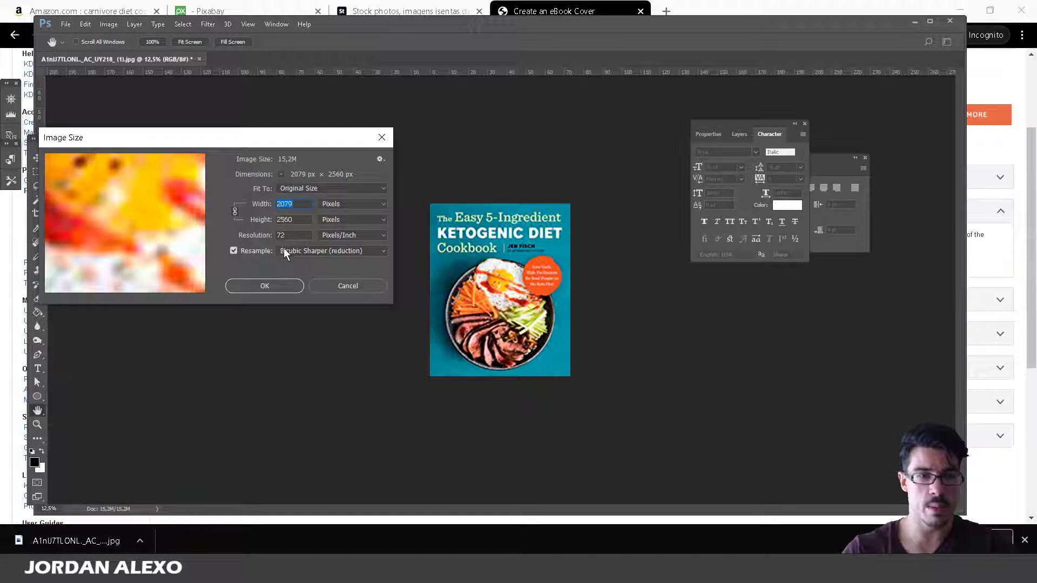
click(344, 286)
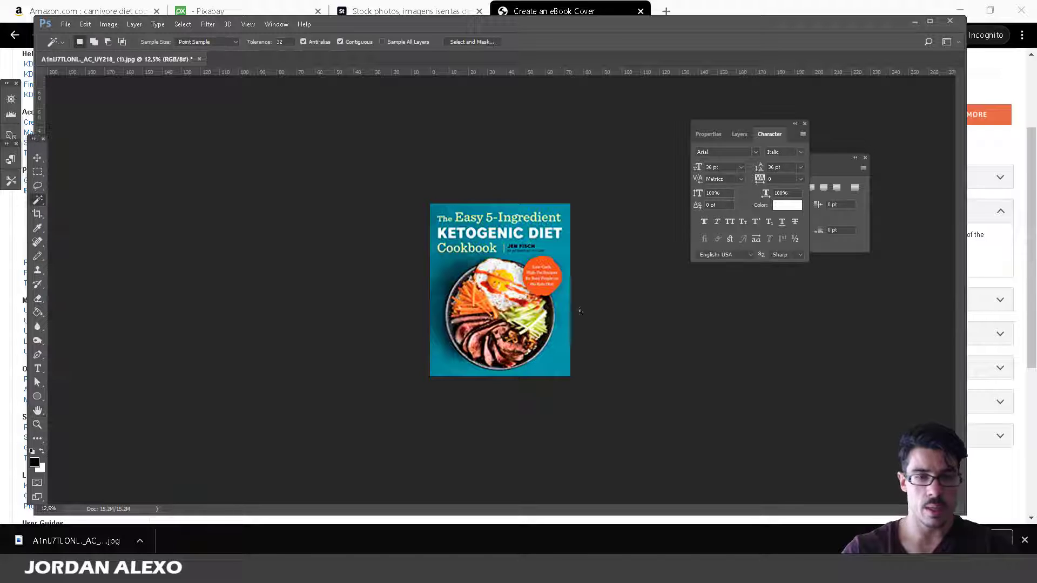
Convert the Background to Layer 0, add Layer 1, and delete Layer 0 with the cover.
drag(739, 133, 633, 132)
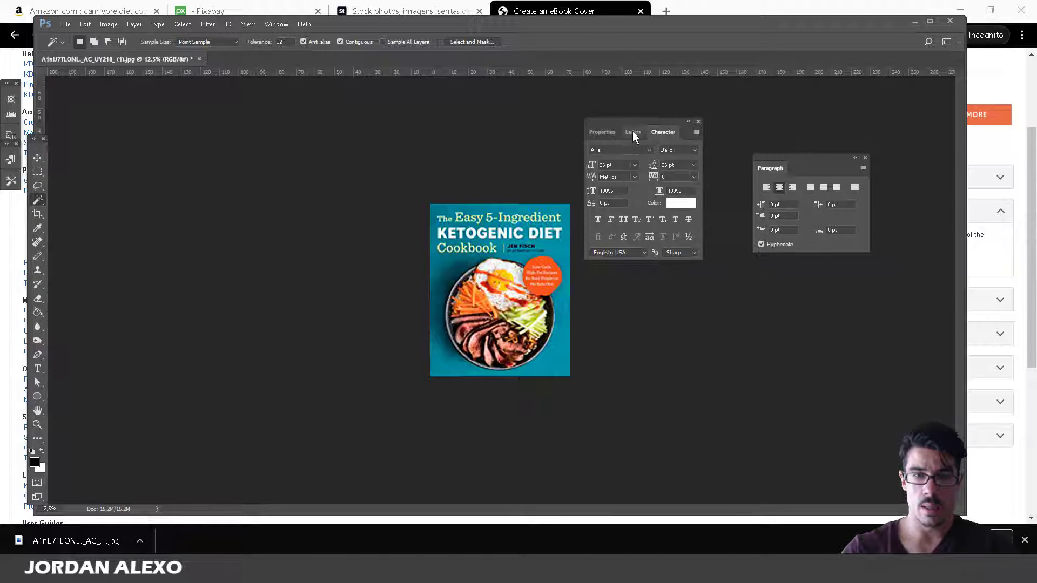
click(633, 131)
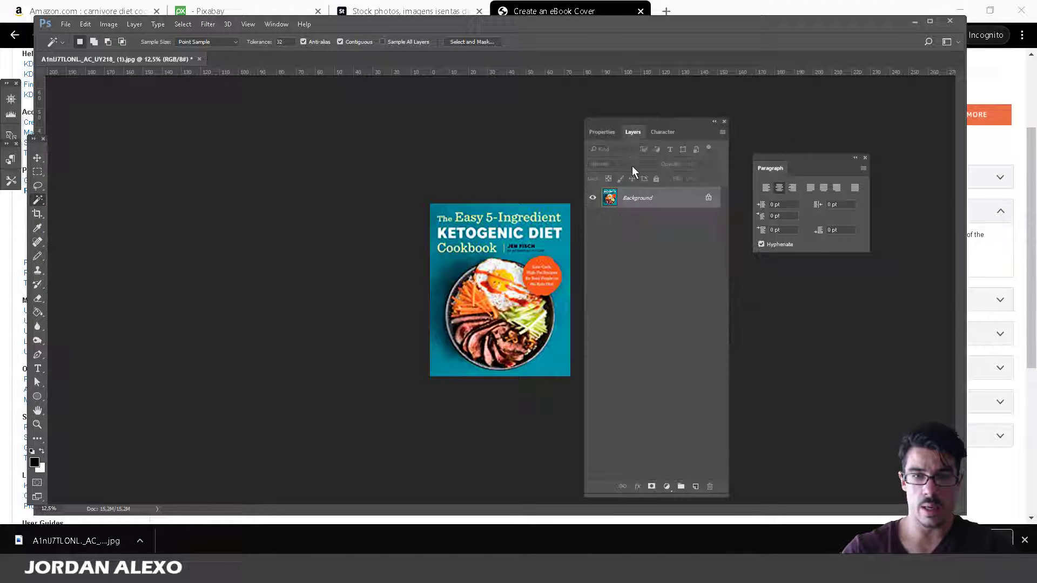
double_click(682, 193)
click(585, 185)
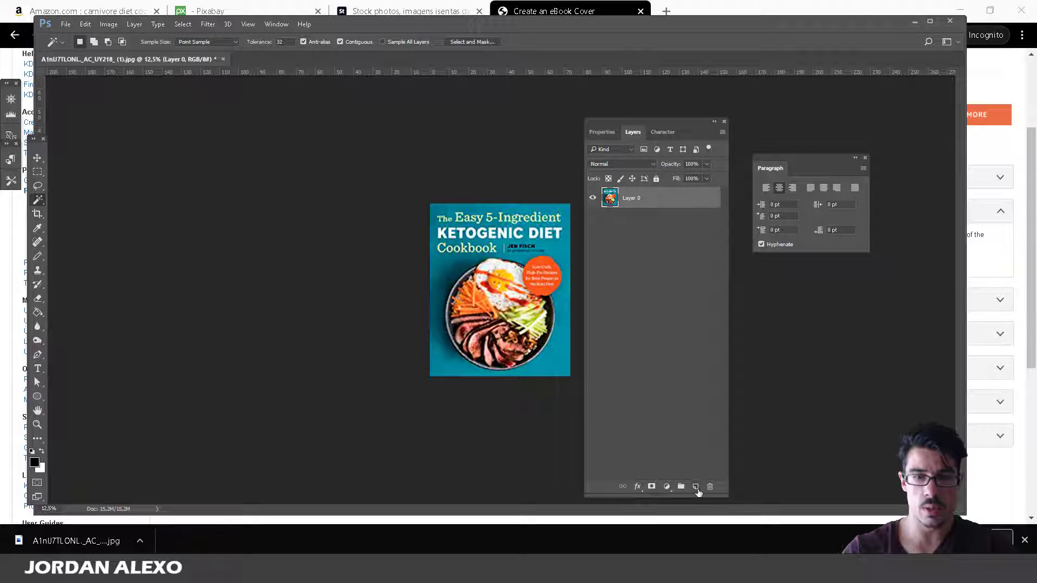
click(695, 487)
click(653, 219)
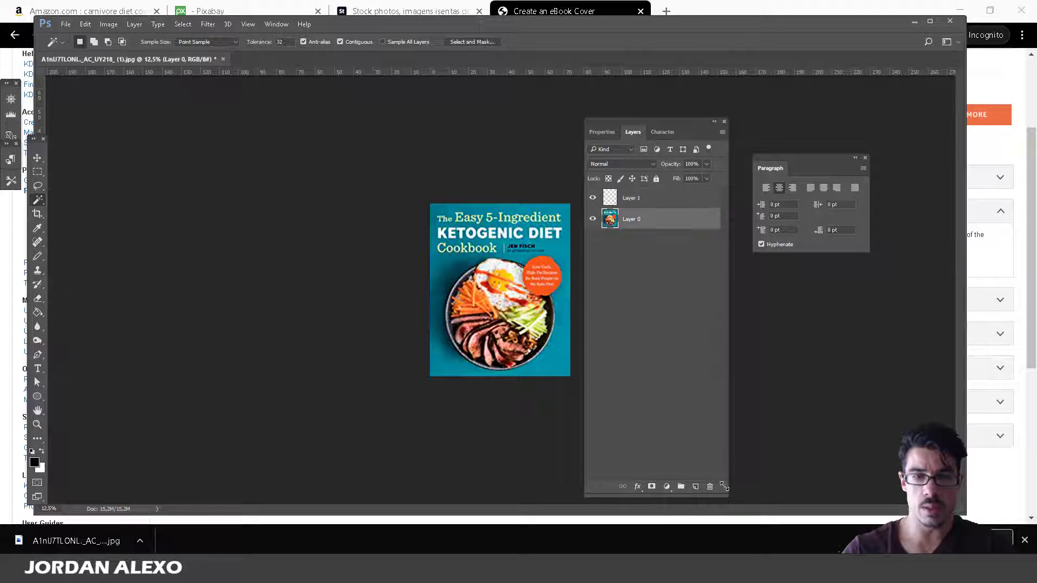
drag(724, 487, 710, 486)
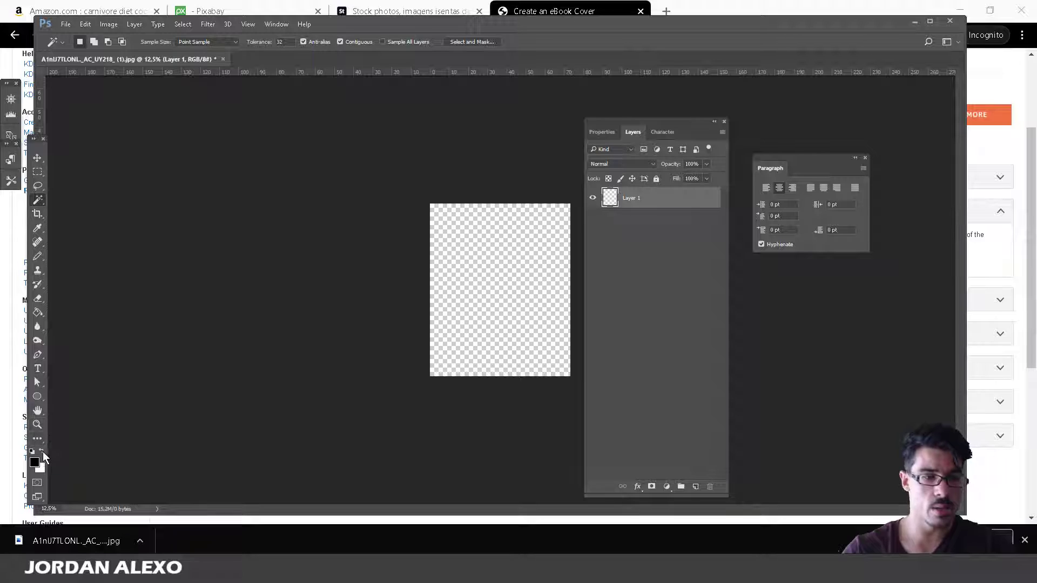
Set the foreground colour to grey 545454 and Paint Bucket fill the empty canvas.
click(34, 462)
click(473, 384)
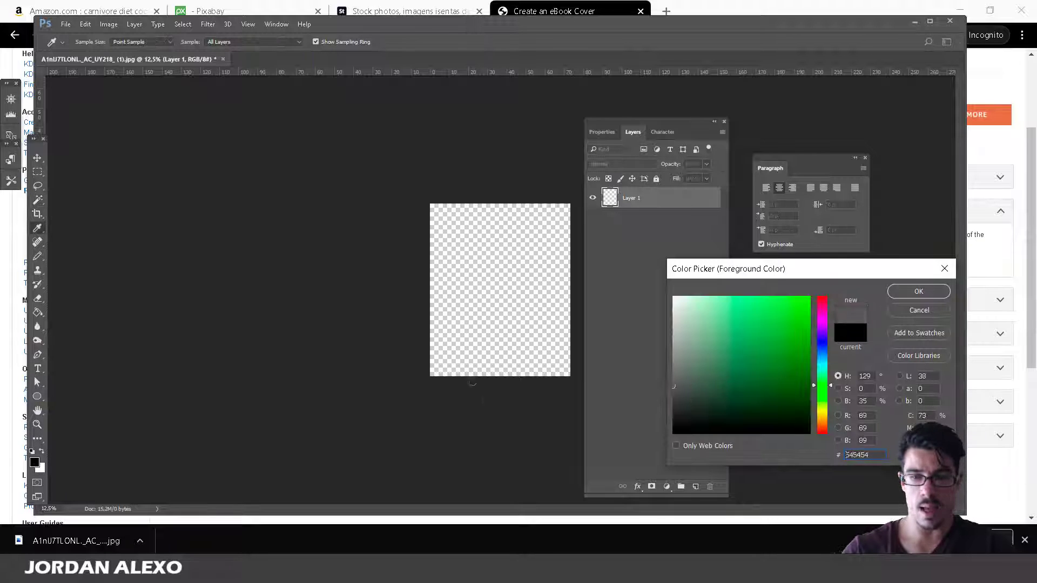
click(918, 291)
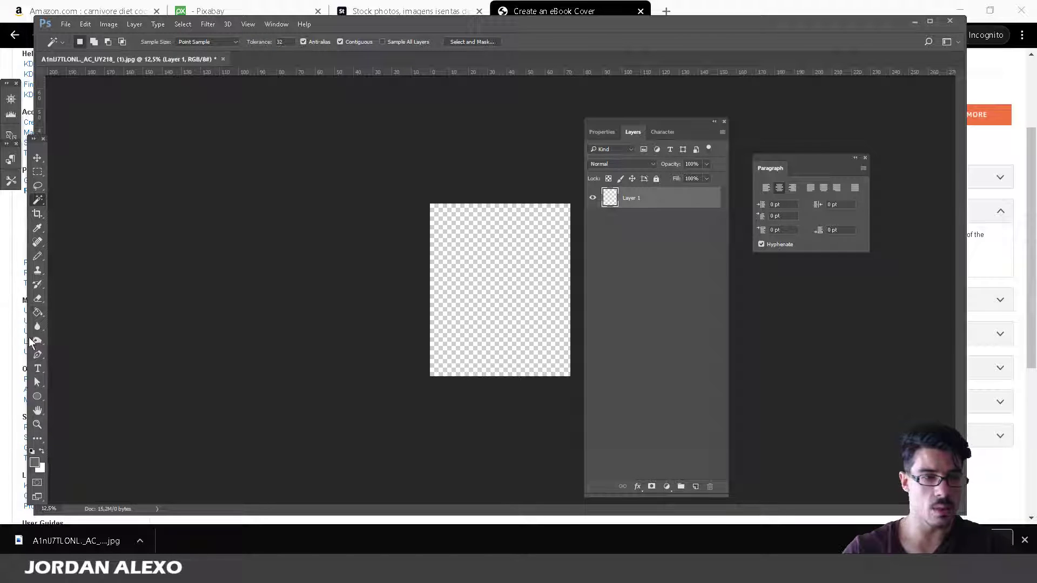
click(37, 312)
click(475, 296)
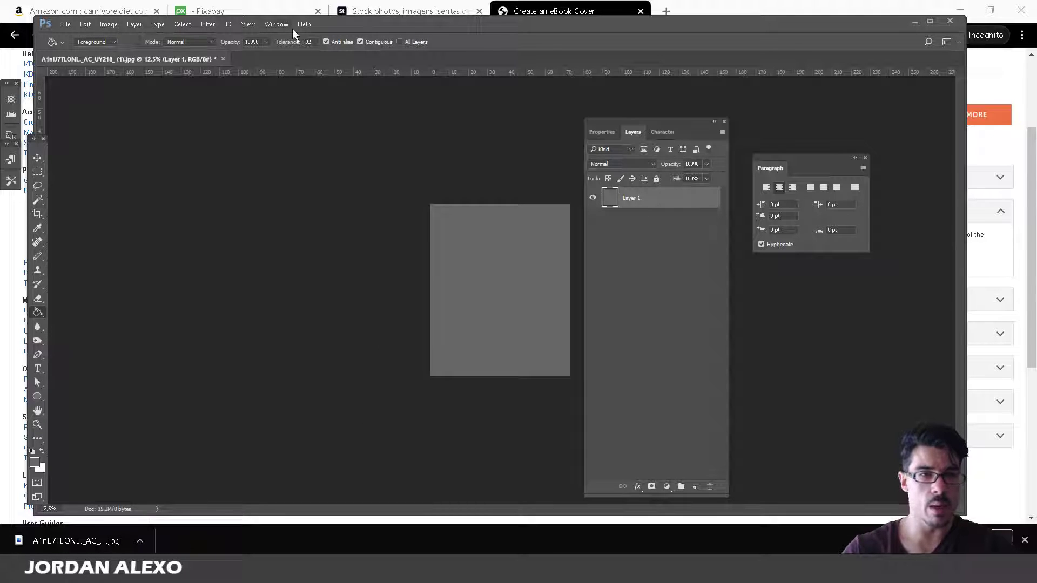
Add a vertical guide at 50%, select the Move tool, and switch back to the browser.
click(248, 24)
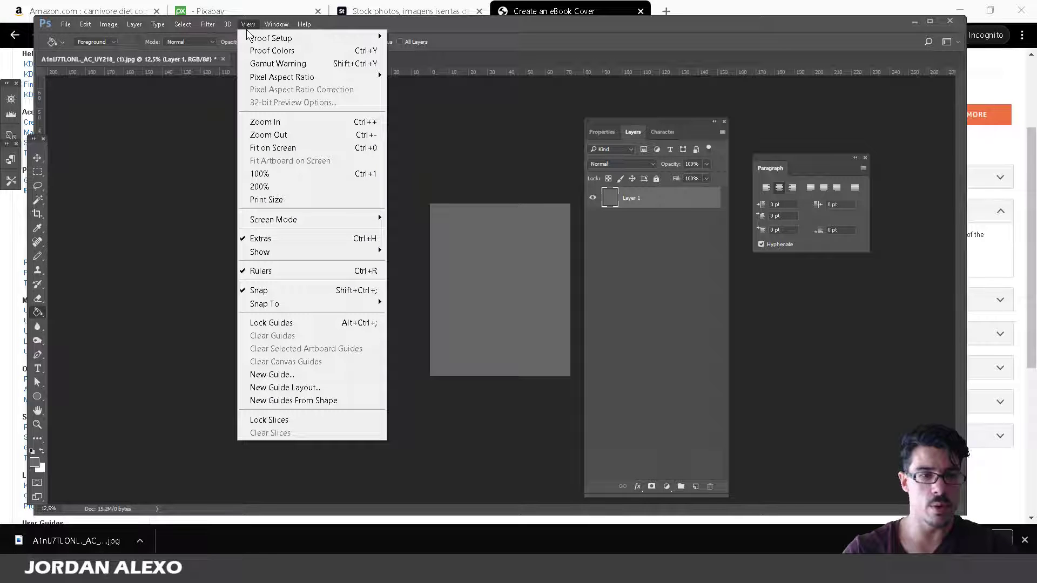
click(271, 375)
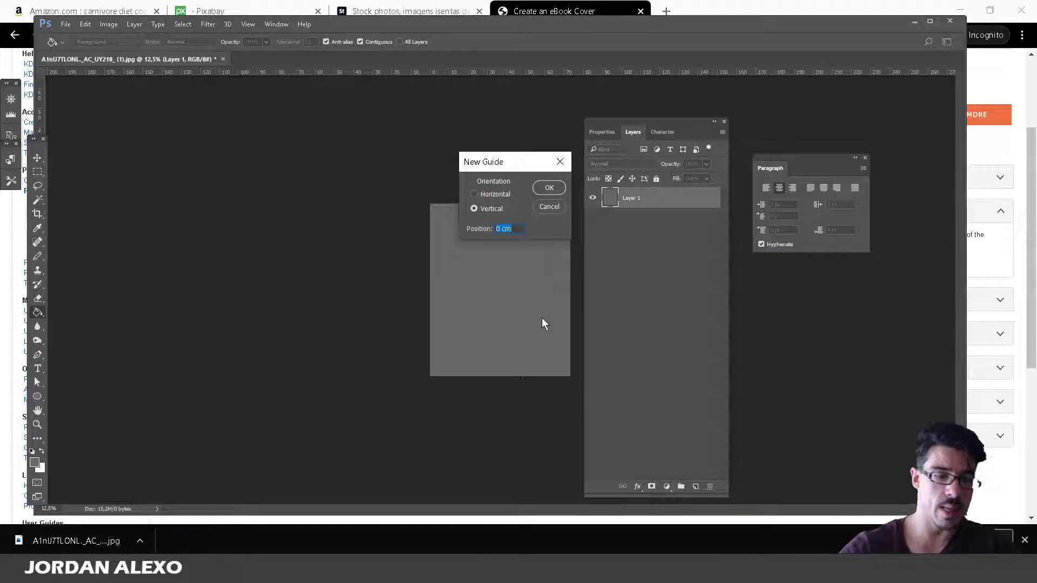
text(40)
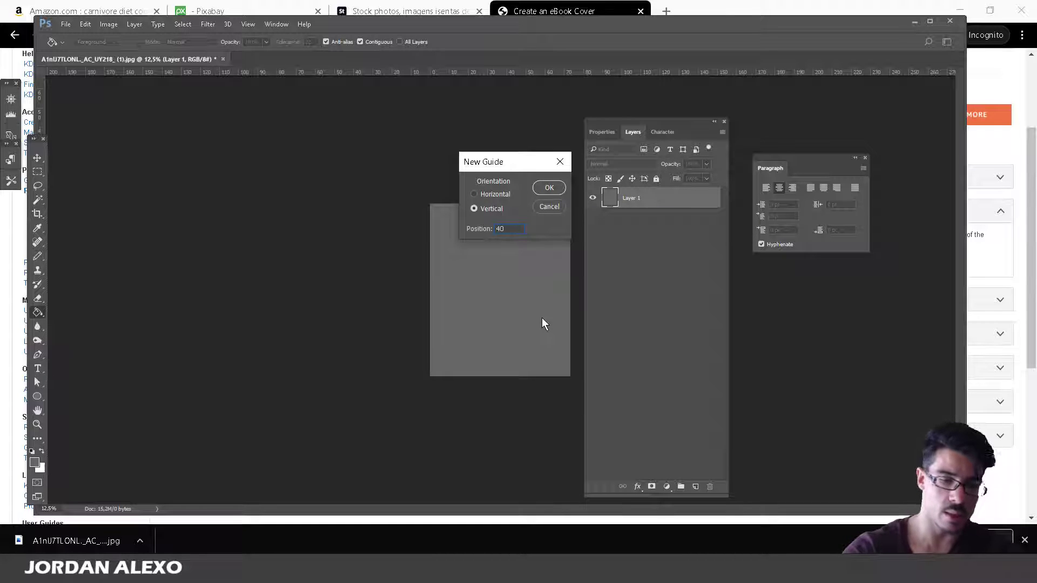
text(%)
key(BackSpace)
key(BackSpace)
key(BackSpace)
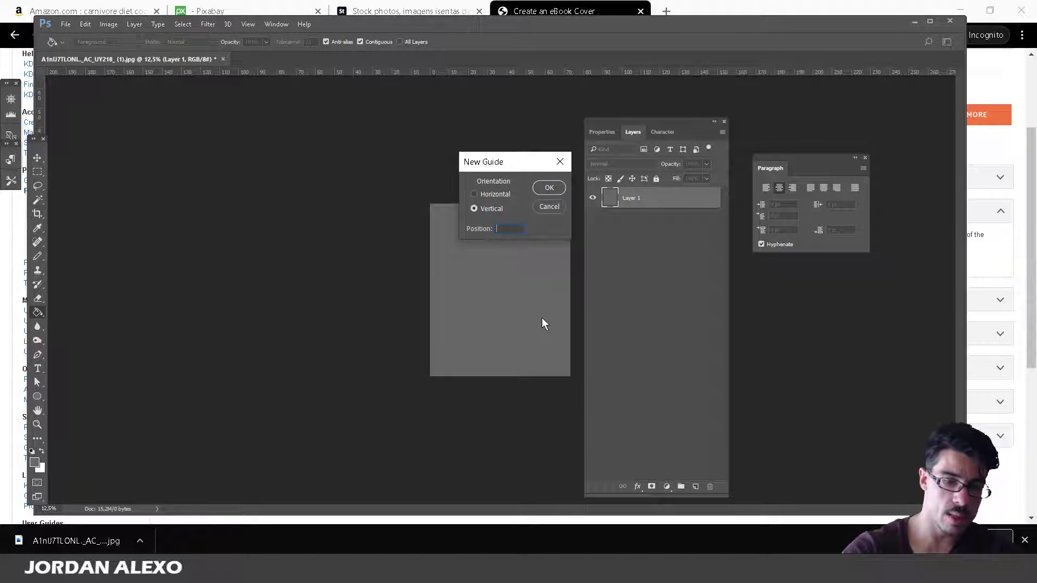
text(50%)
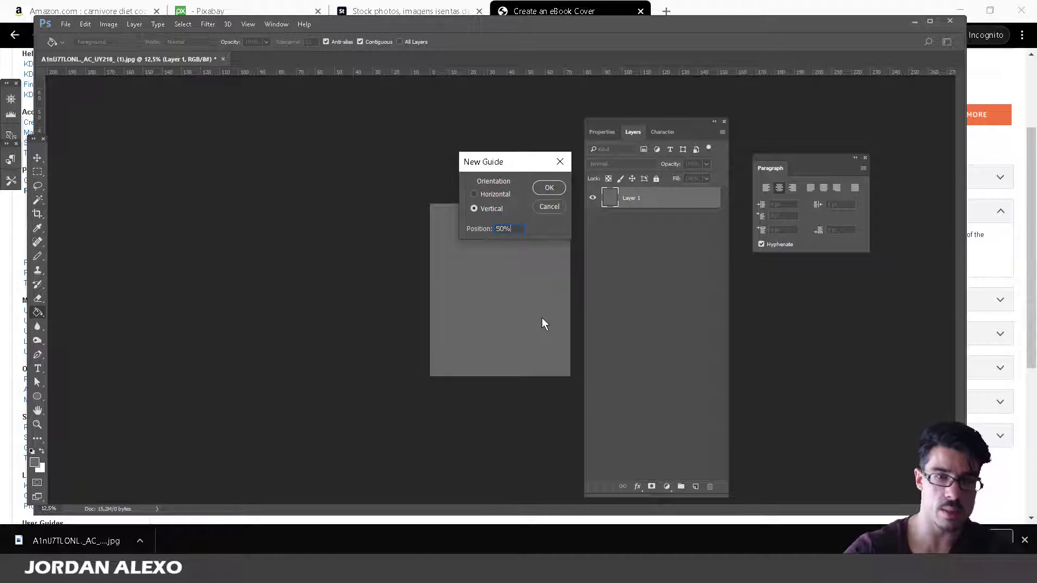
click(543, 188)
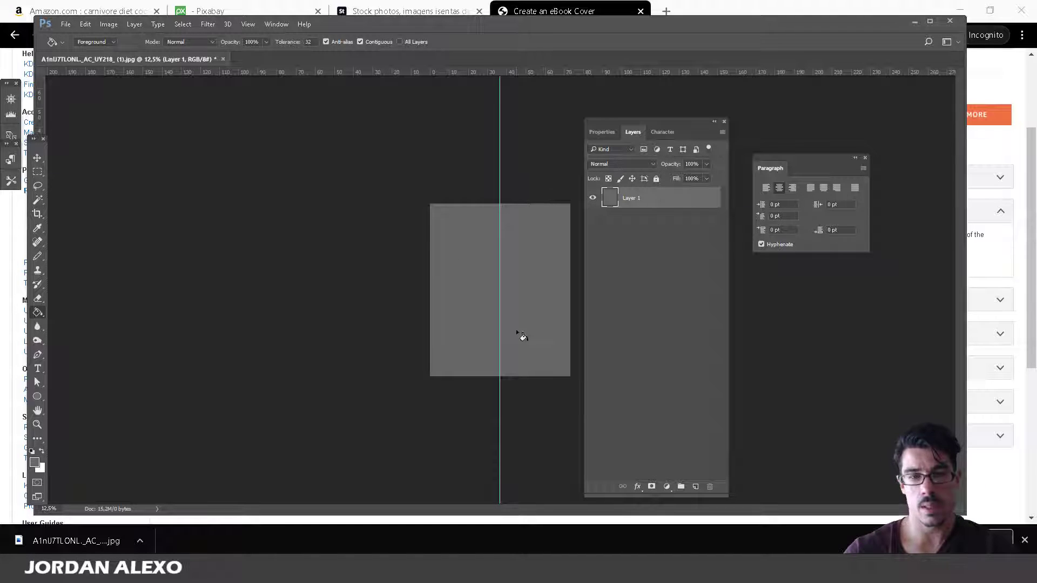
click(37, 158)
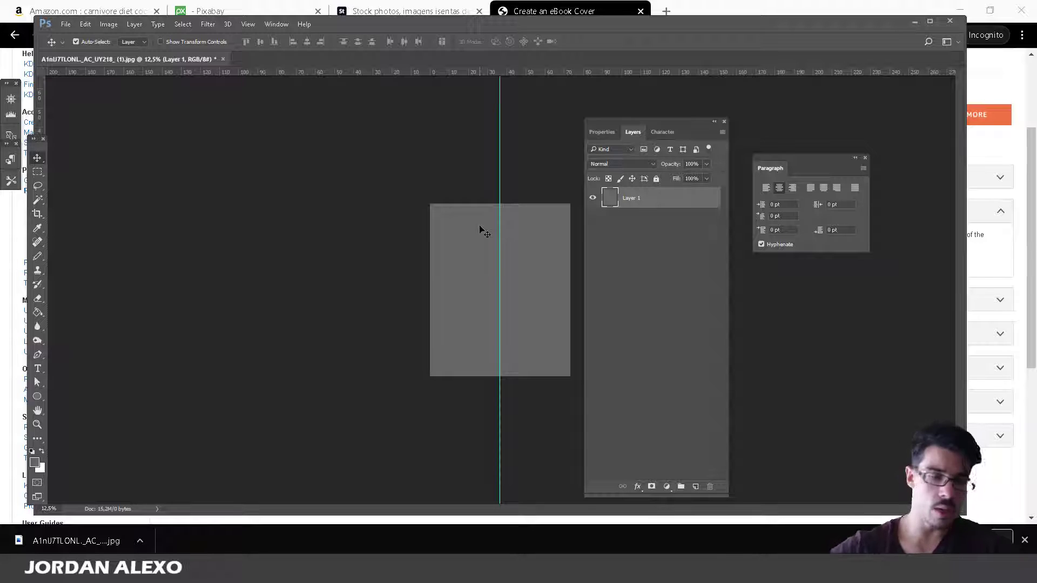
key(alt+Tab)
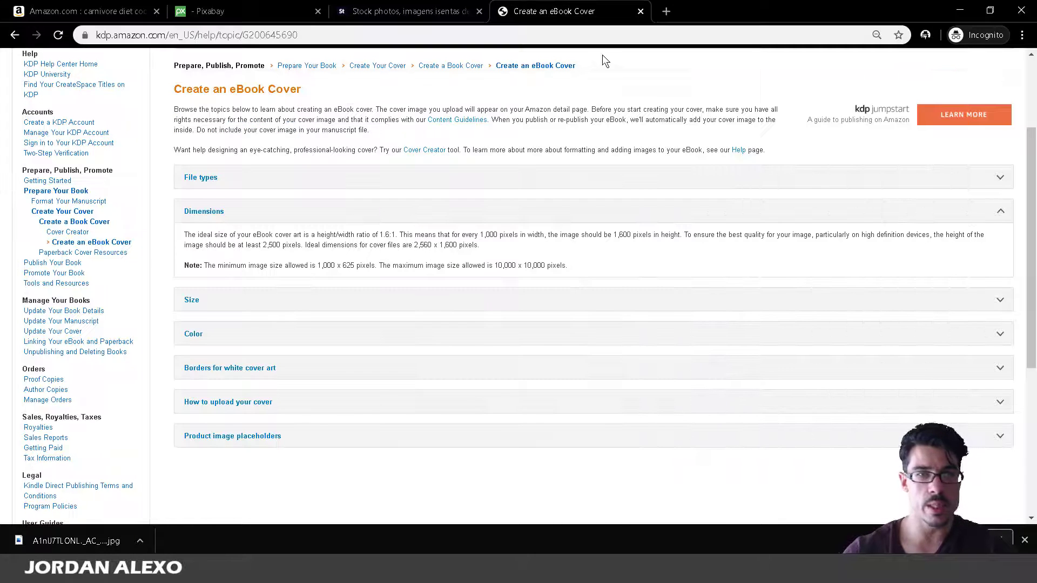
Search Pixabay for 'meat' and scroll down through the results.
click(250, 8)
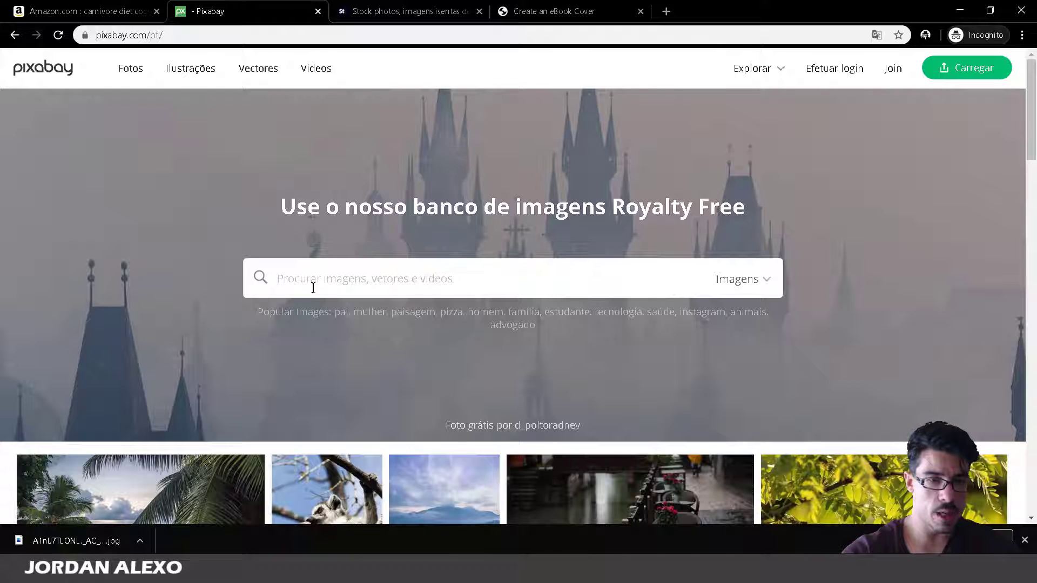
text(meat)
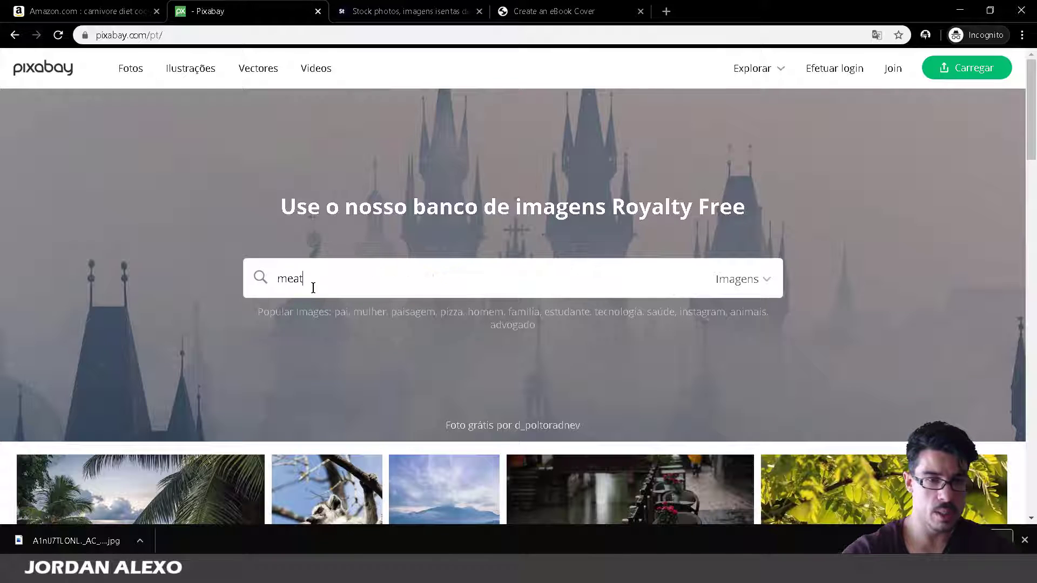
key(Return)
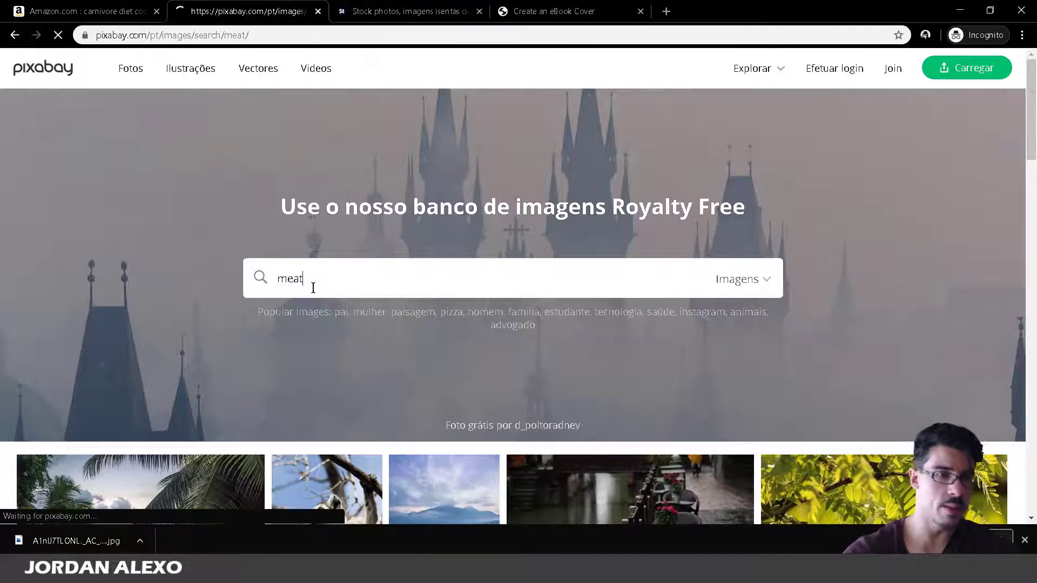
scroll(465, 390, down, 3)
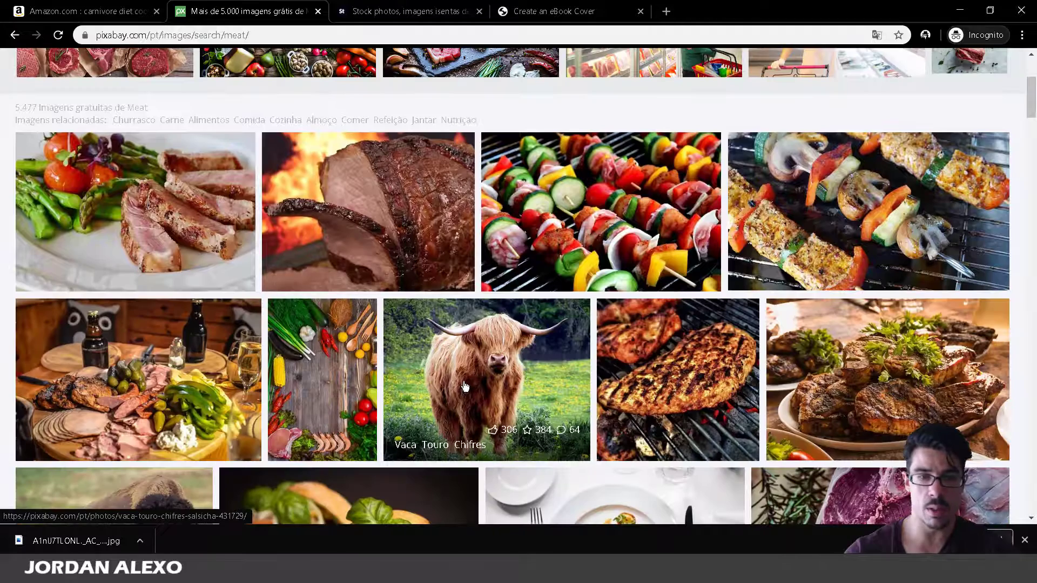
scroll(464, 389, down, 5)
scroll(466, 335, down, 15)
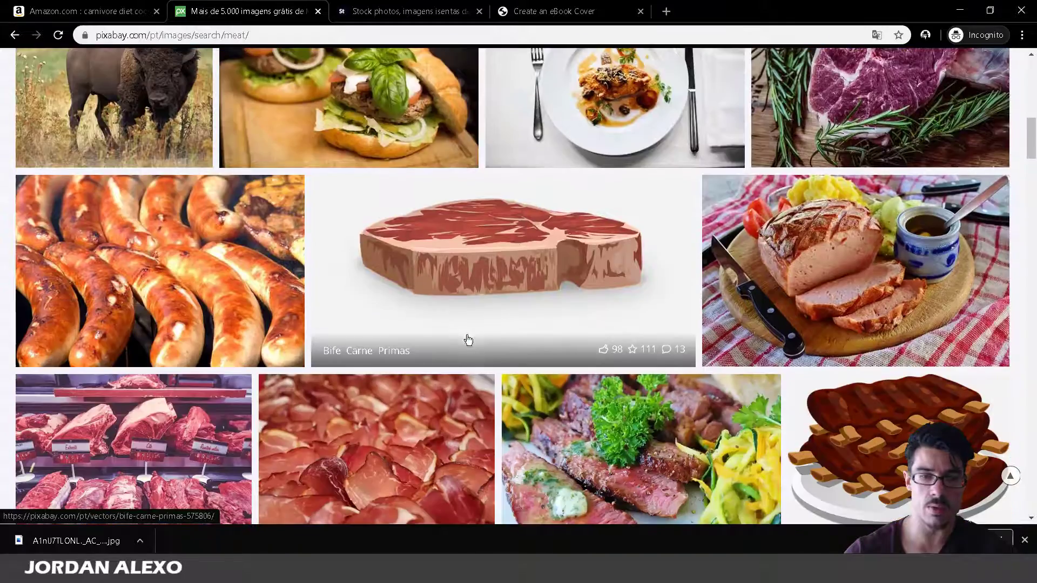
scroll(470, 334, down, 1)
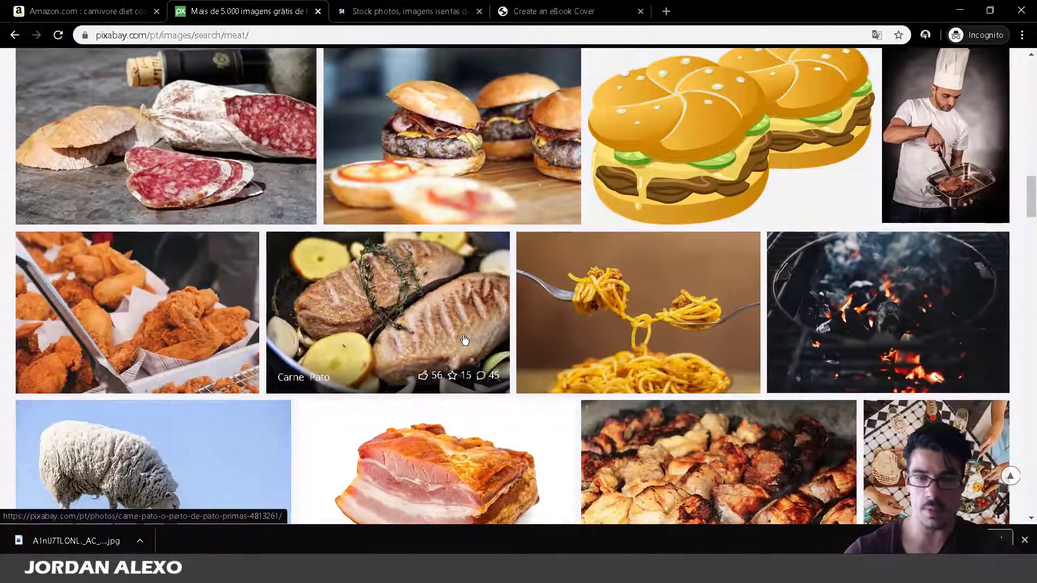
scroll(466, 338, down, 3)
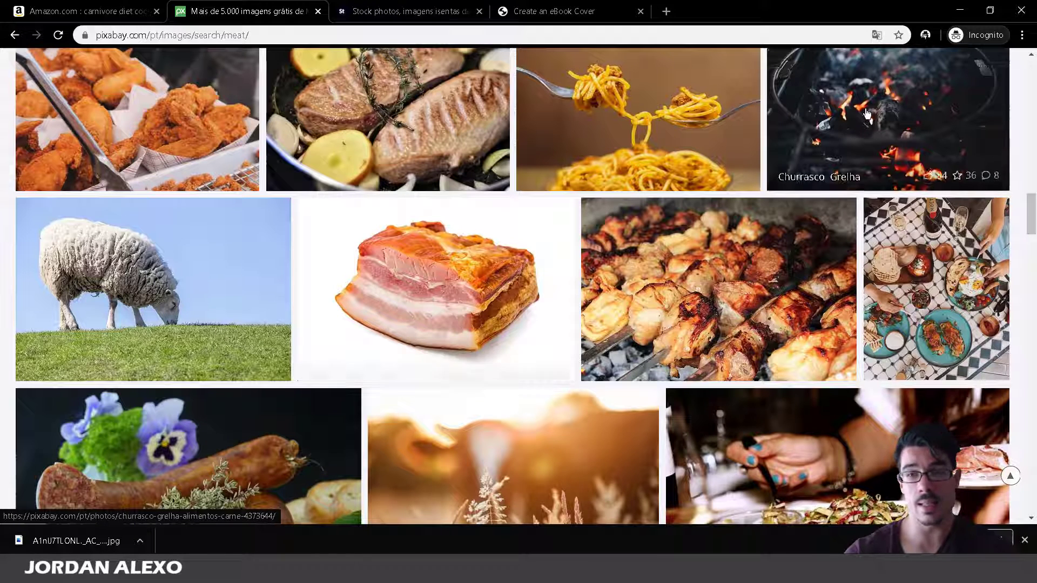
Open the Churrasco Grelha grill fire photo page, then return to the Amazon results.
click(810, 162)
scroll(795, 247, down, 4)
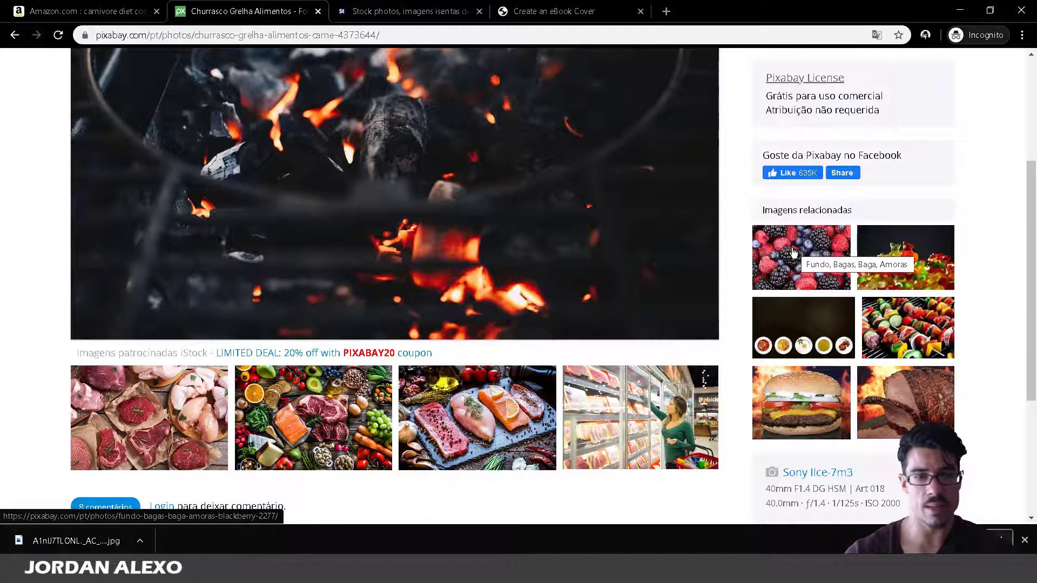
click(86, 11)
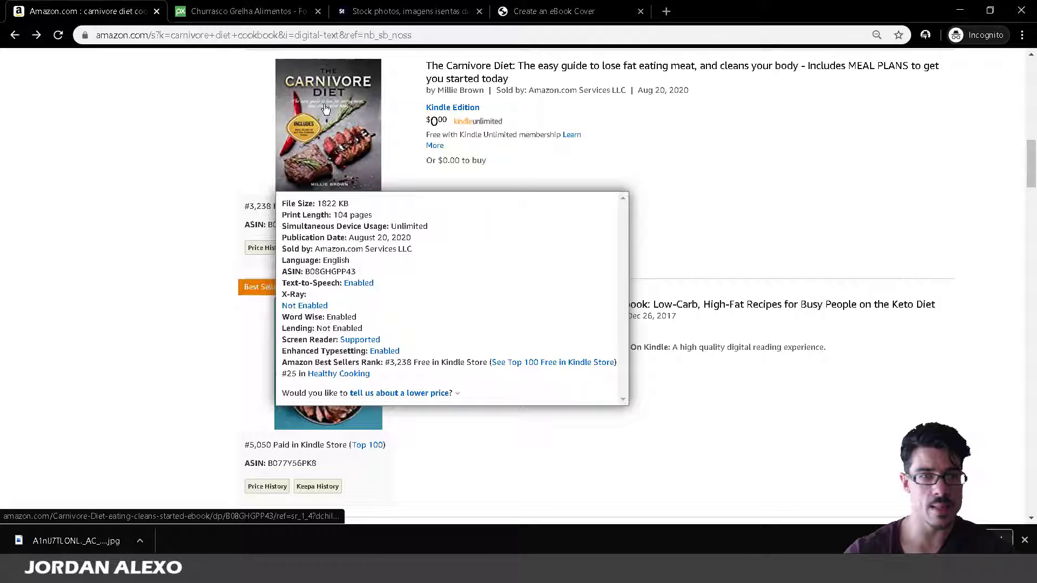
Browse the Carnivore Diet and Easy 5-Ingredient Ketogenic cookbook pages on Amazon, returning to results.
right_click(325, 109)
click(355, 110)
click(248, 10)
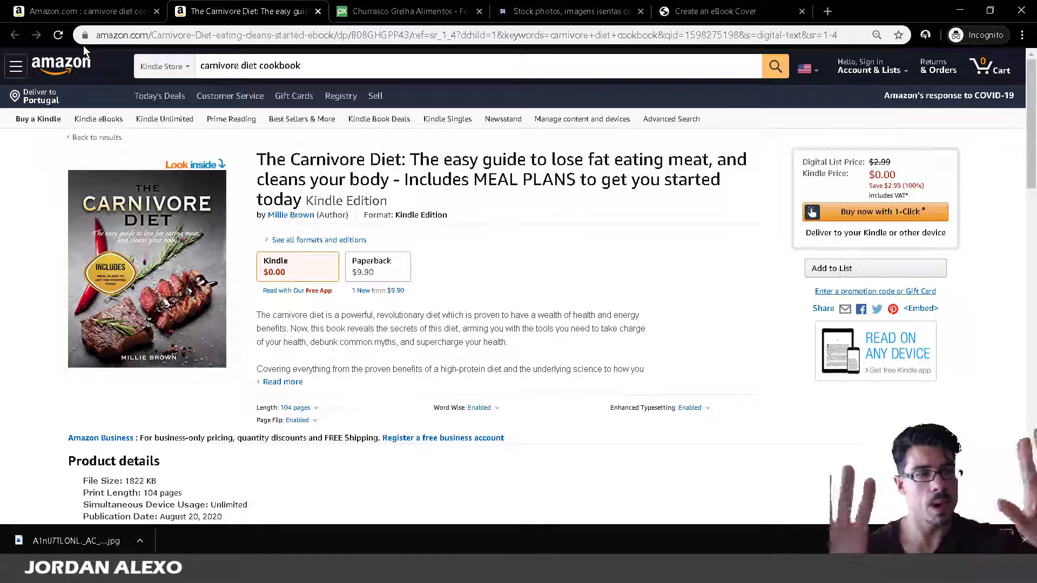
click(91, 3)
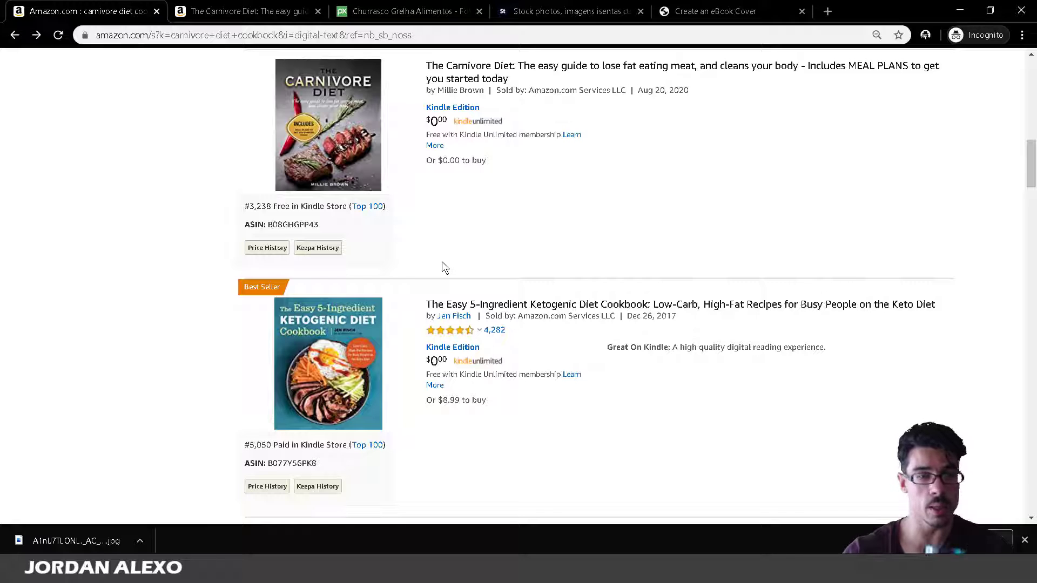
mouse_move(324, 372)
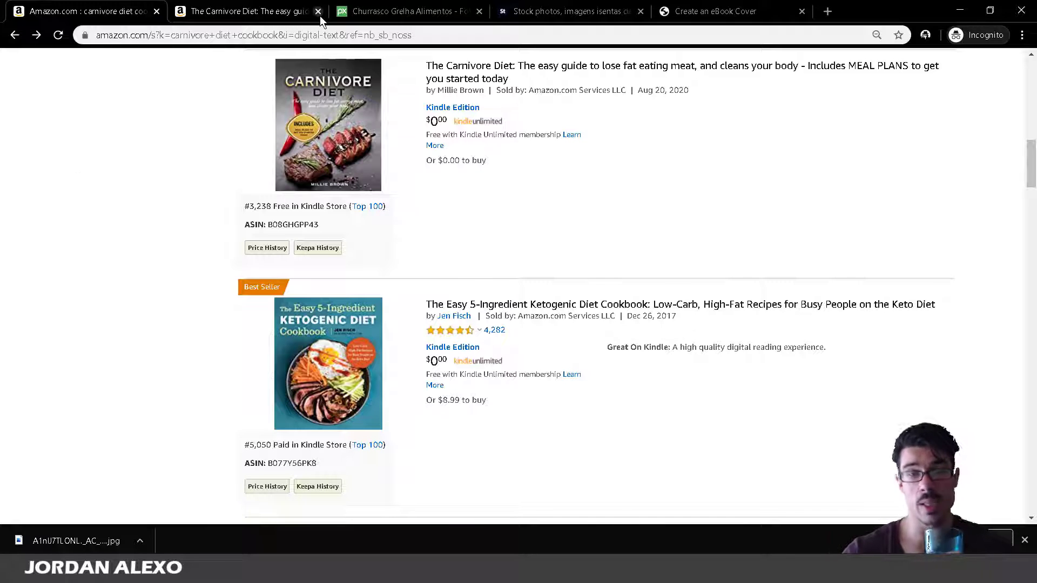
click(322, 413)
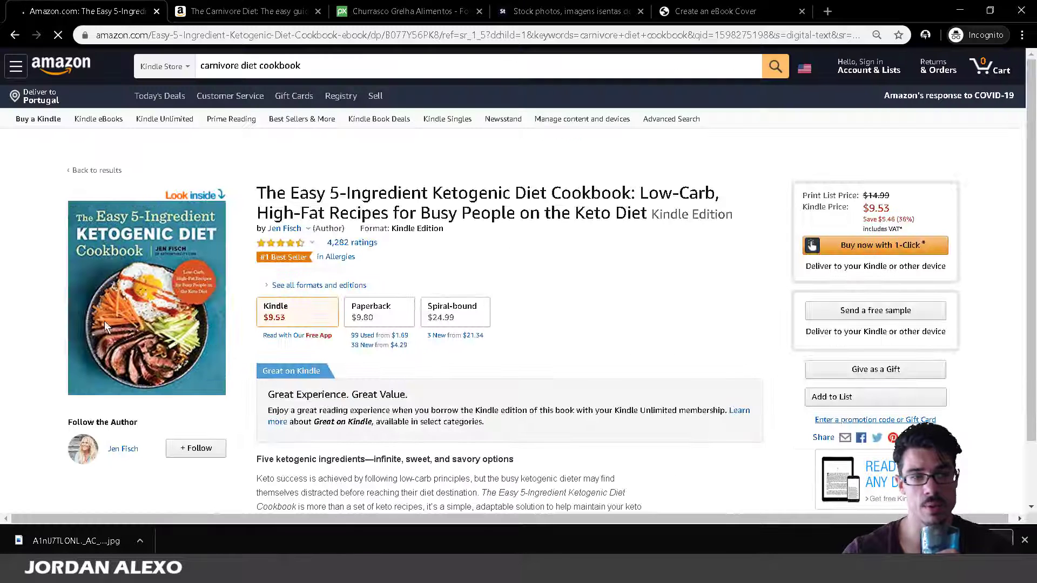
click(14, 35)
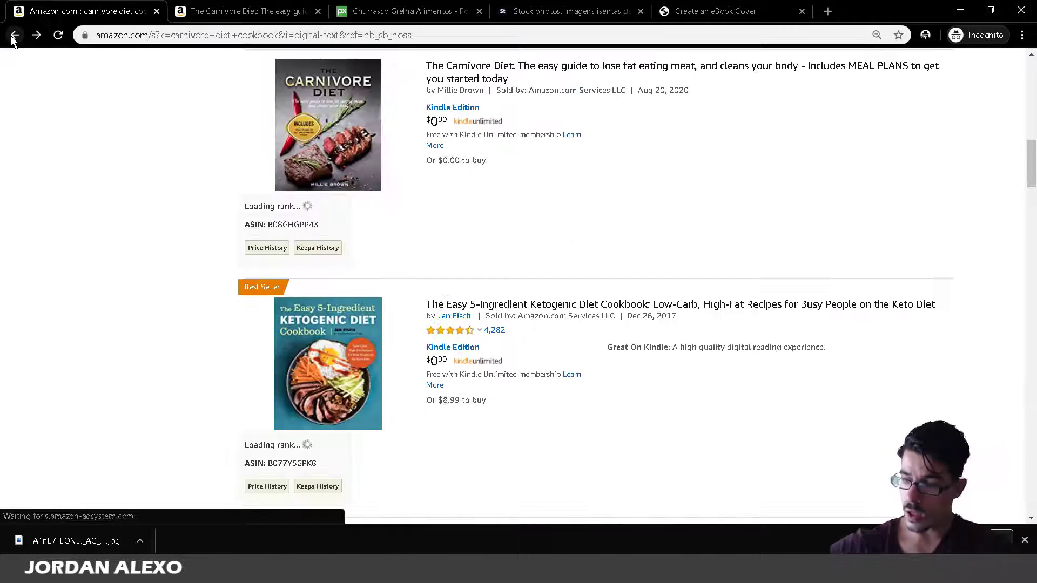
scroll(109, 98, up, 5)
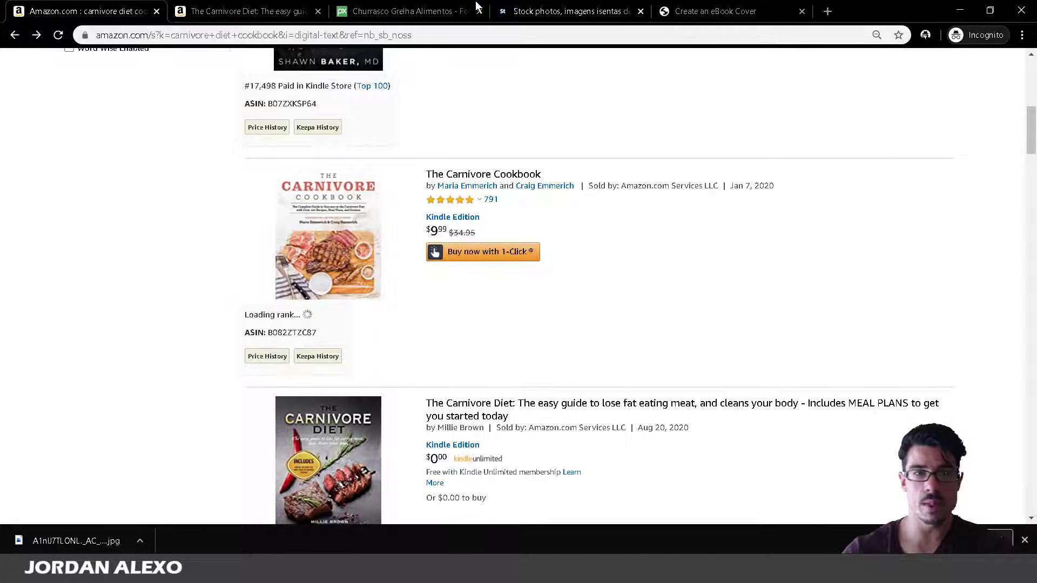
Take Pixabay back to its meat search results, then bring up the Adobe Stock home page.
click(411, 10)
scroll(3, 101, down, 1)
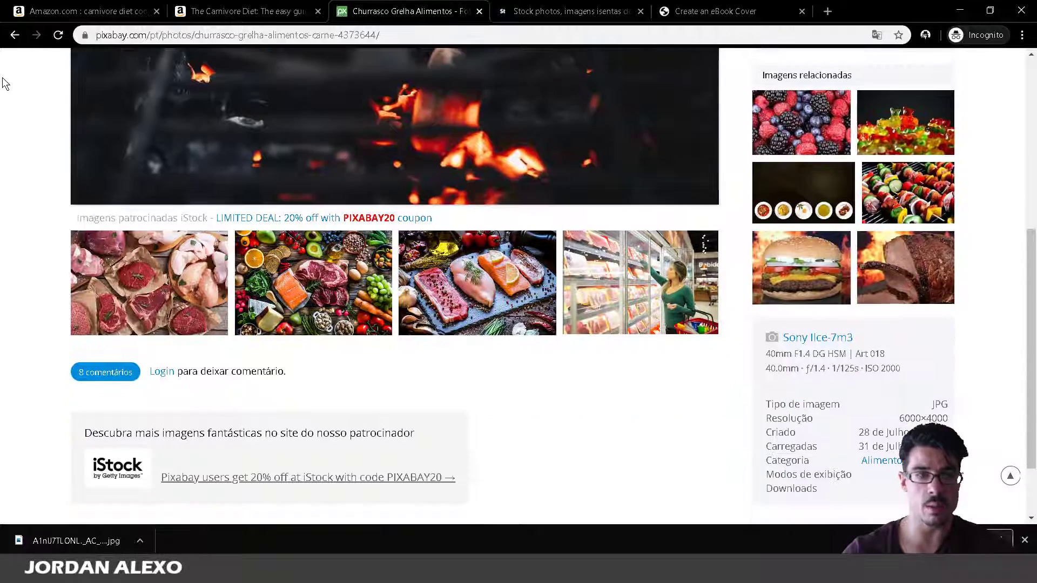
click(14, 35)
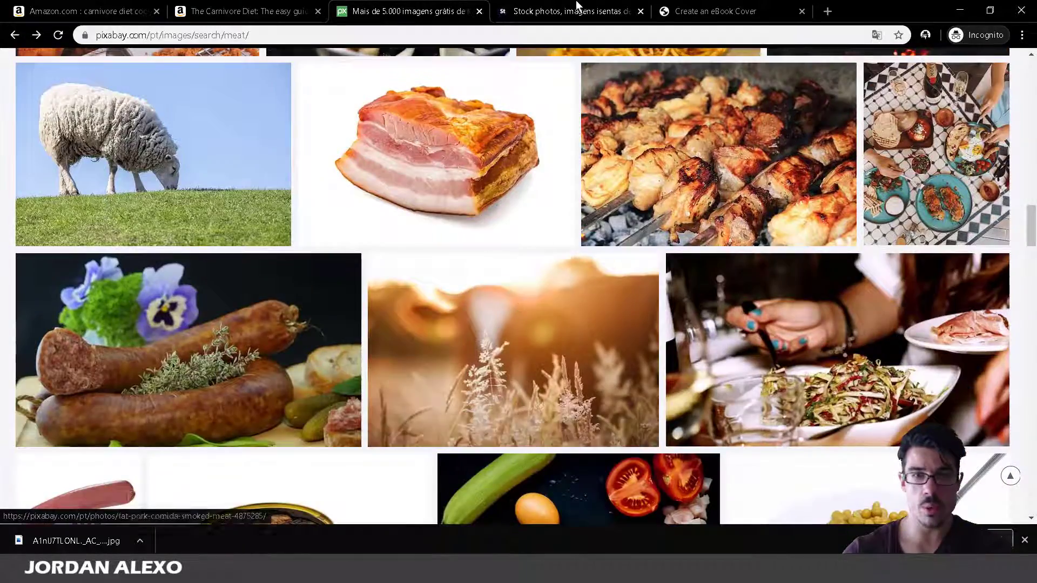
click(577, 6)
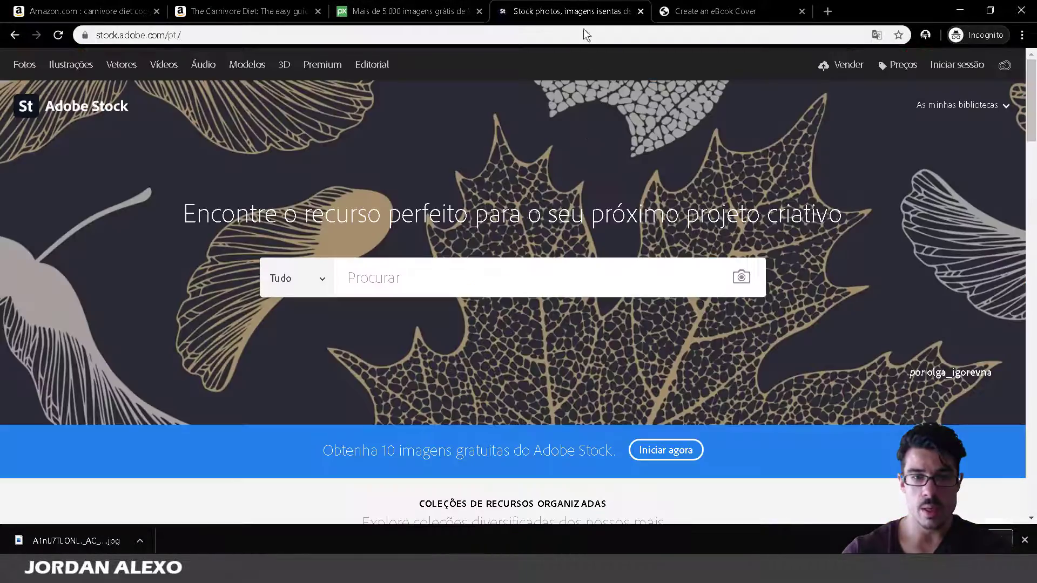
Search Adobe Stock for 'meat'.
click(453, 263)
text(meat)
key(Return)
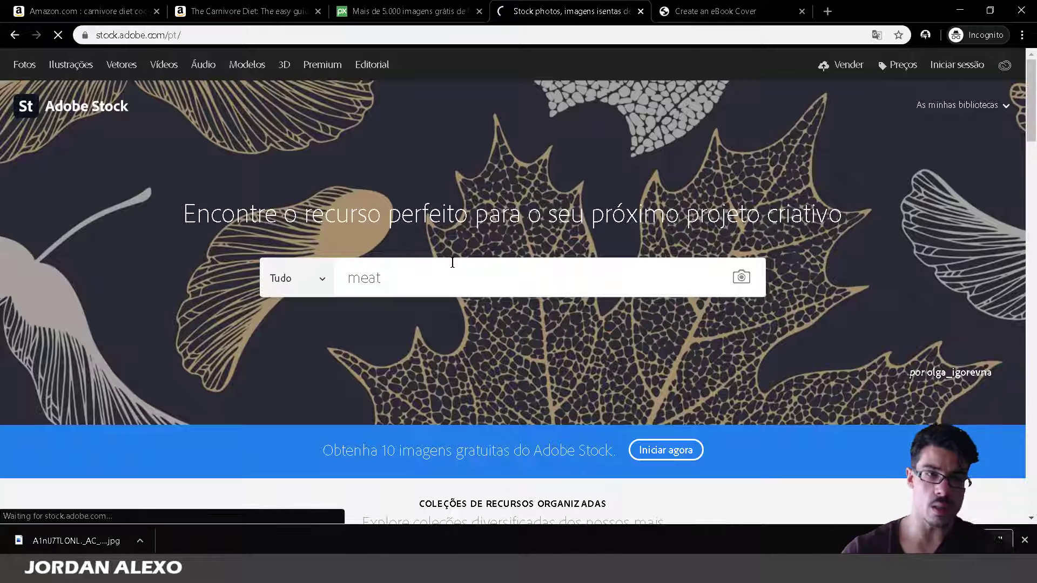
Scroll through the Adobe Stock meat photo results down to the page footer.
scroll(448, 357, down, 6)
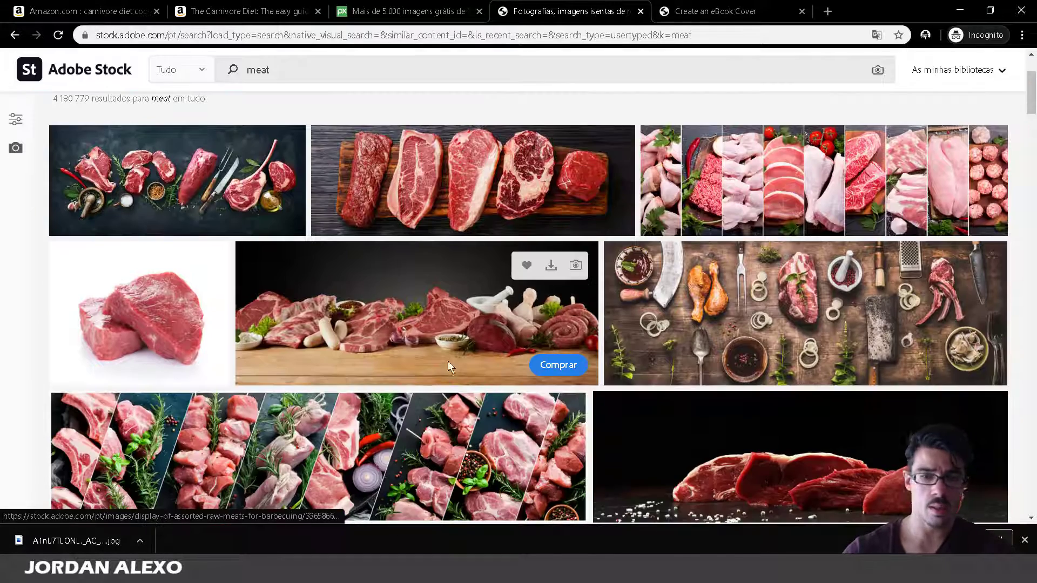
scroll(835, 388, down, 5)
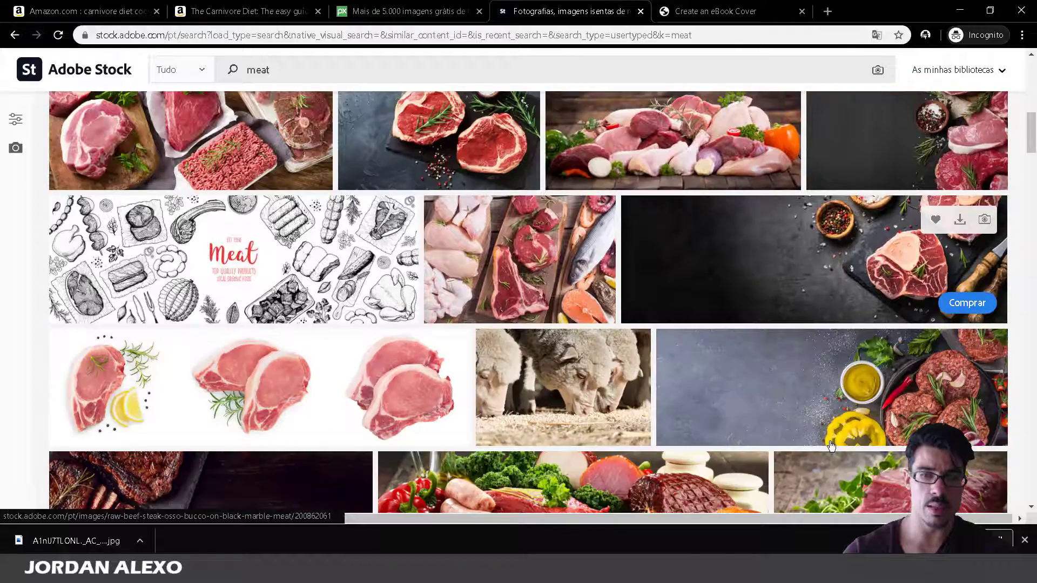
scroll(830, 446, down, 3)
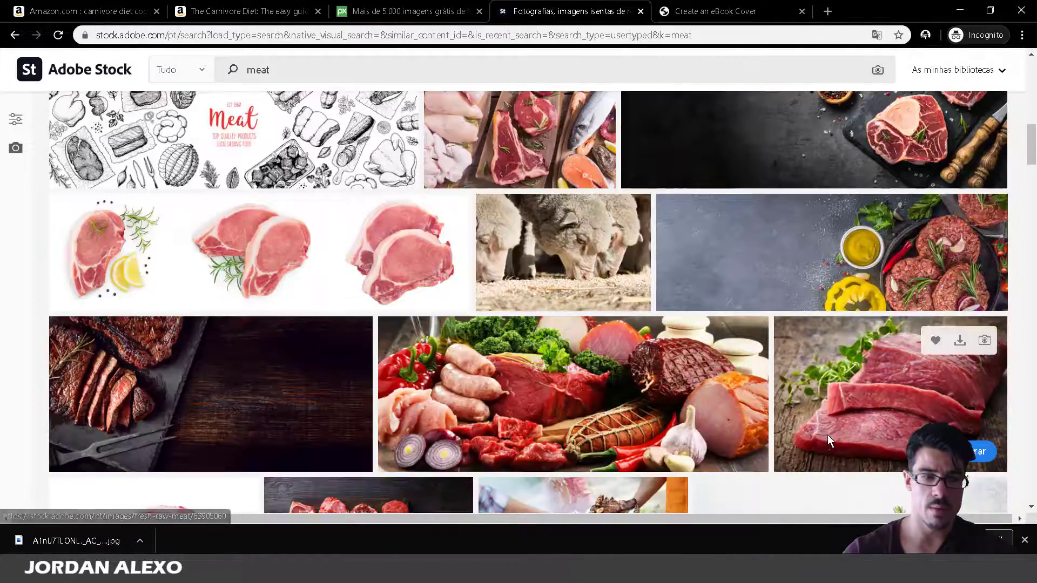
scroll(830, 441, down, 9)
scroll(827, 435, down, 4)
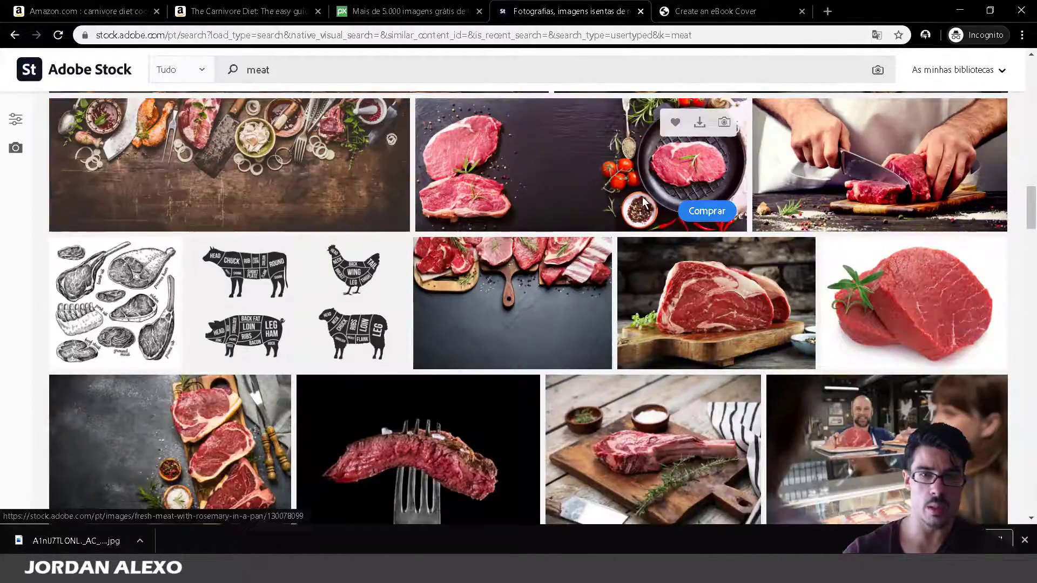
scroll(634, 290, down, 4)
scroll(634, 290, down, 5)
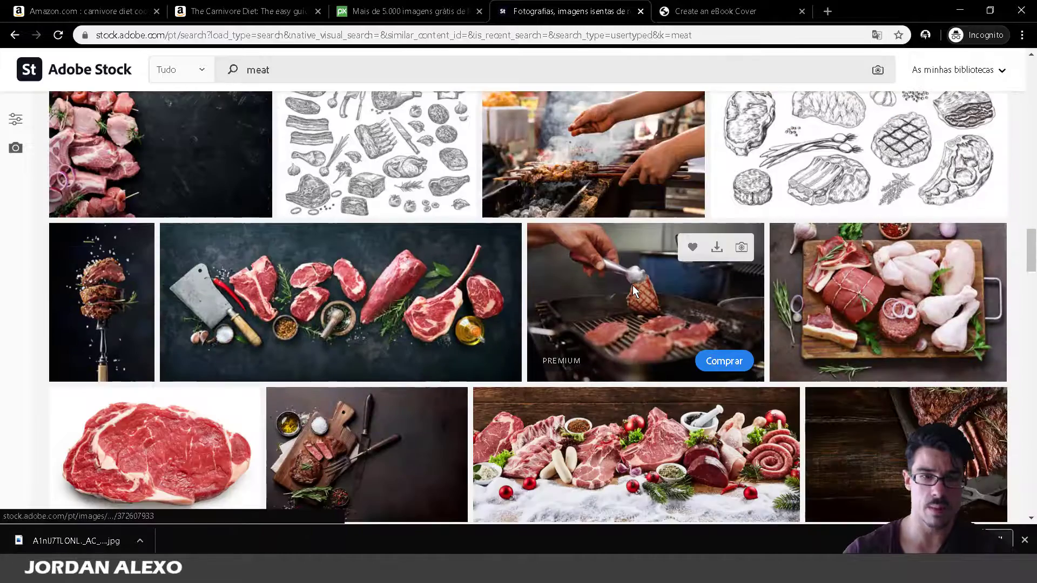
scroll(633, 285, down, 4)
scroll(633, 287, down, 4)
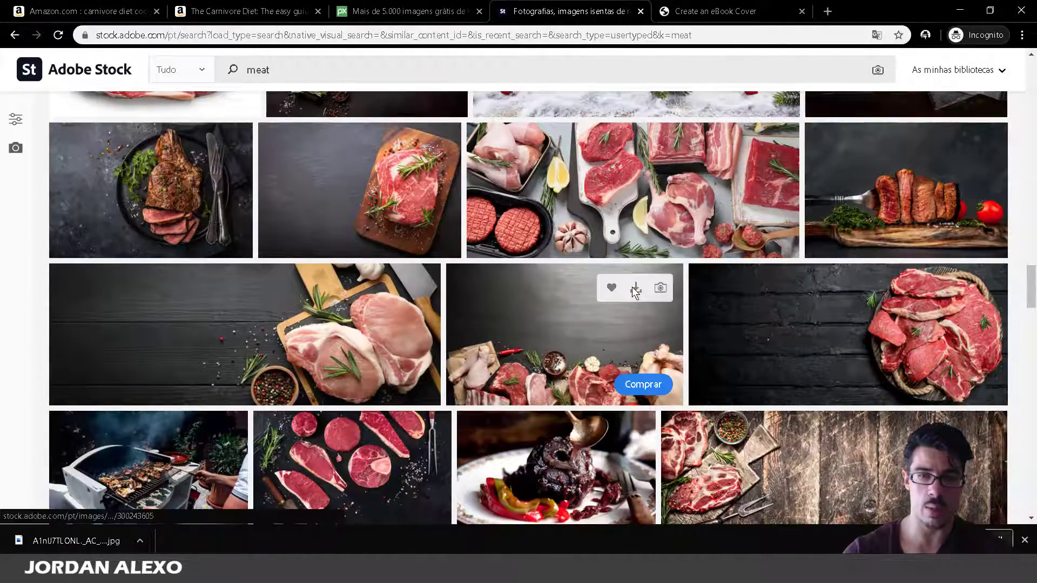
scroll(632, 287, down, 1)
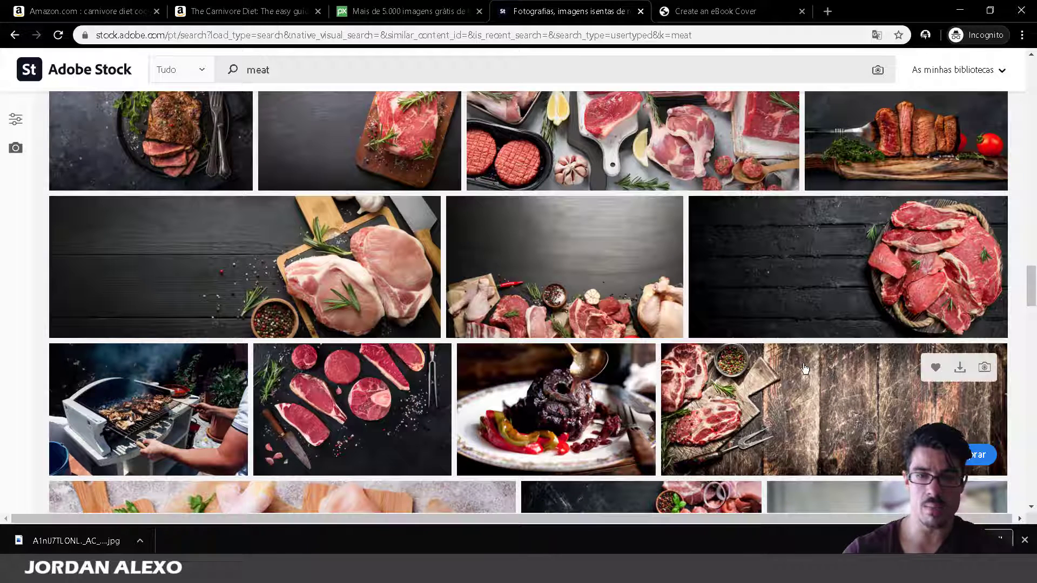
scroll(821, 191, down, 1)
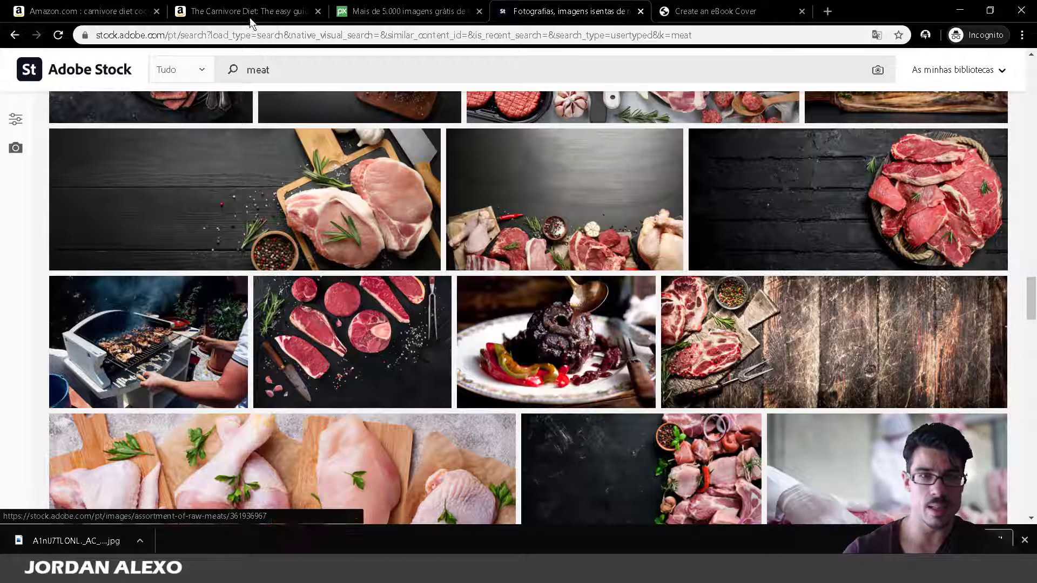
mouse_move(874, 152)
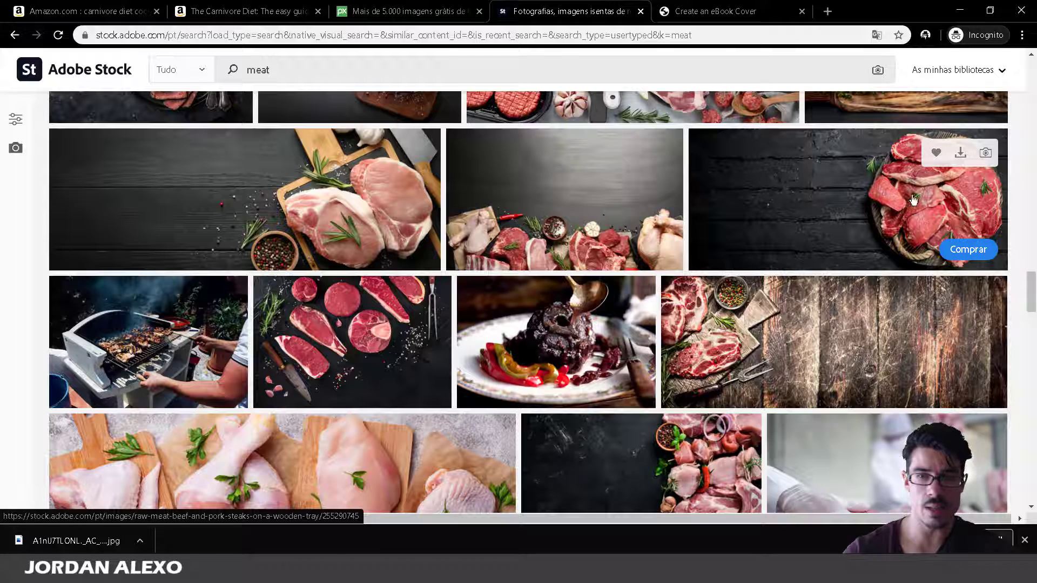
drag(1030, 290, 1034, 515)
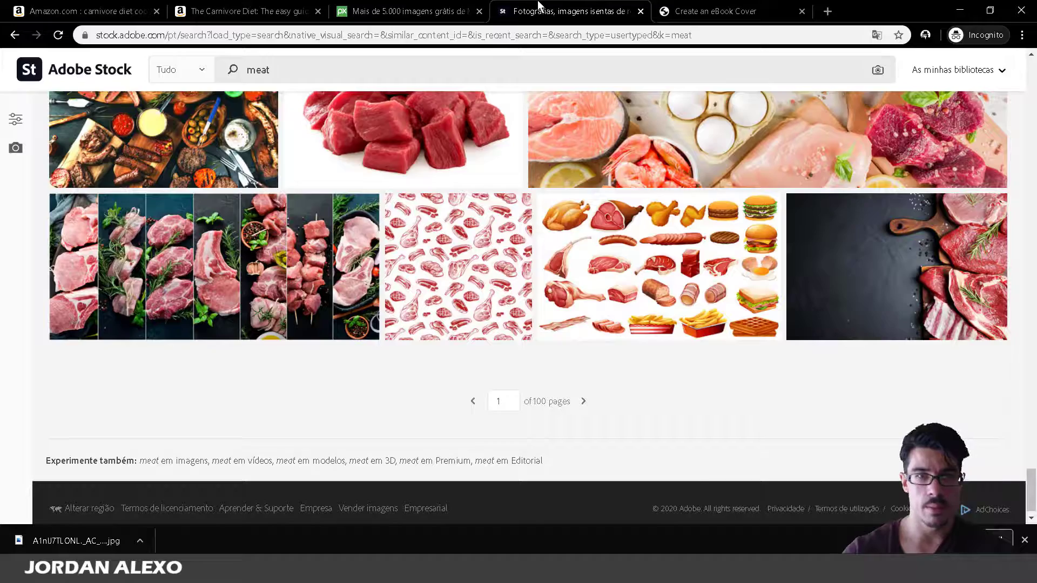
Scroll the Pixabay meat results and open the raw rumpsteak photo page.
click(407, 11)
scroll(449, 308, down, 15)
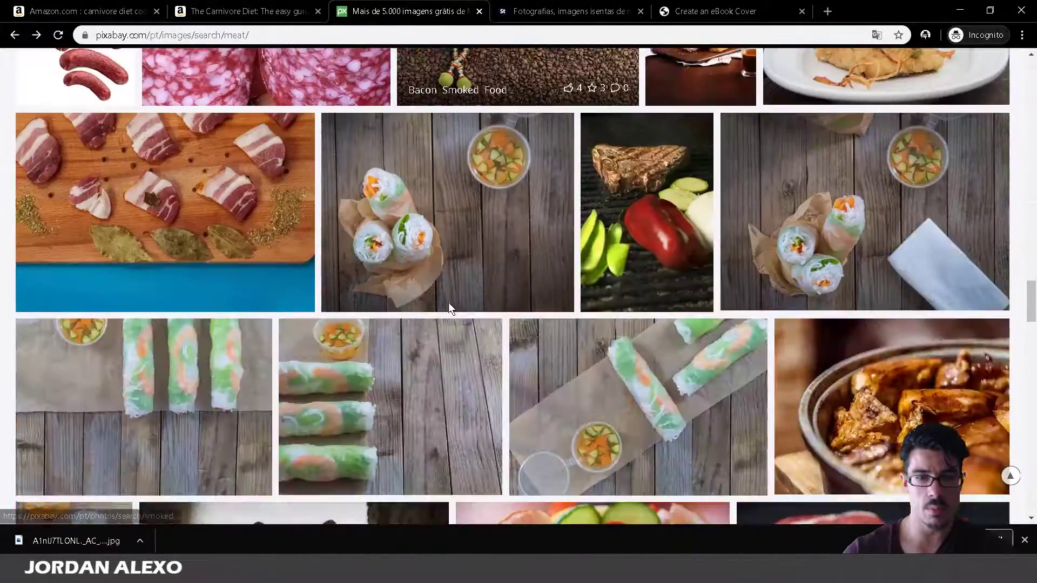
scroll(448, 302, down, 12)
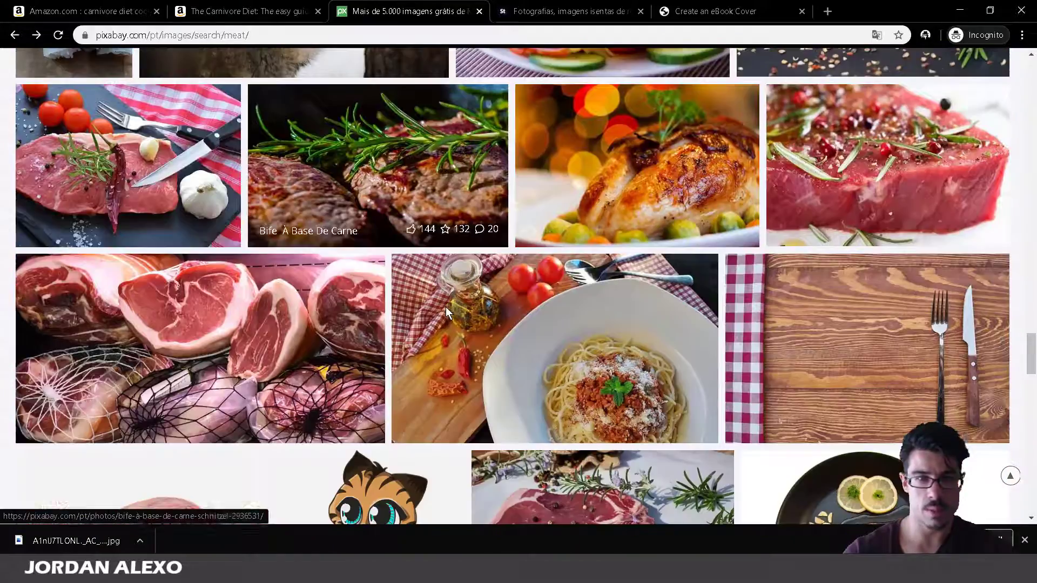
scroll(446, 308, down, 3)
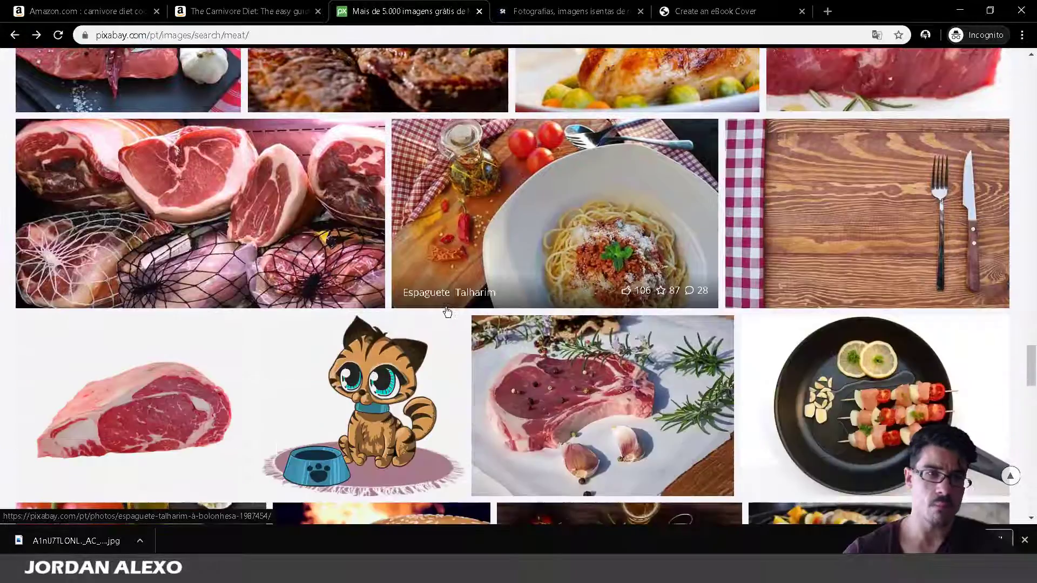
scroll(447, 312, up, 3)
click(141, 171)
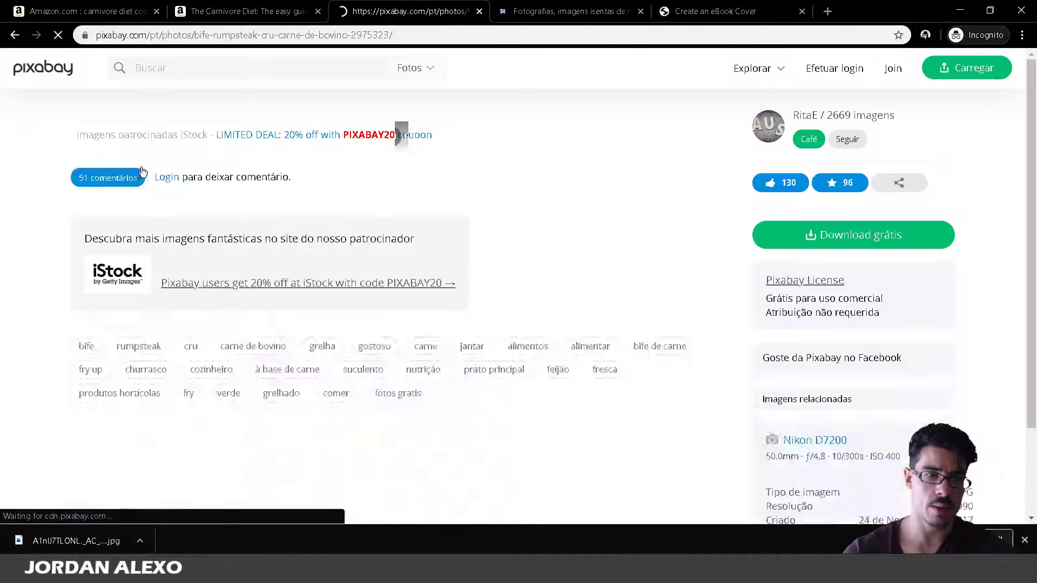
scroll(260, 515, down, 5)
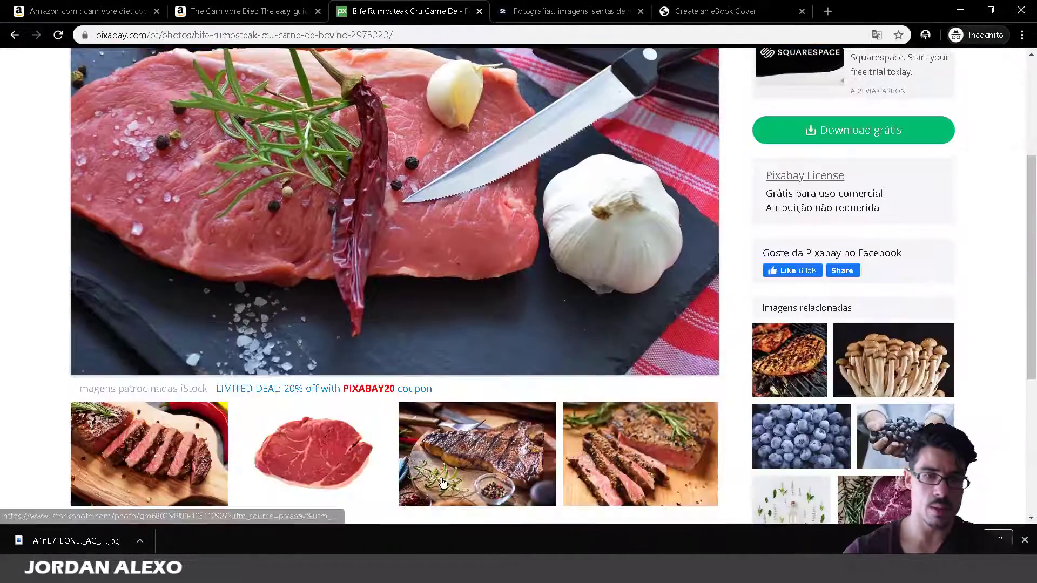
Compare with the Adobe Stock meat results, then return to Pixabay and scroll further.
click(614, 10)
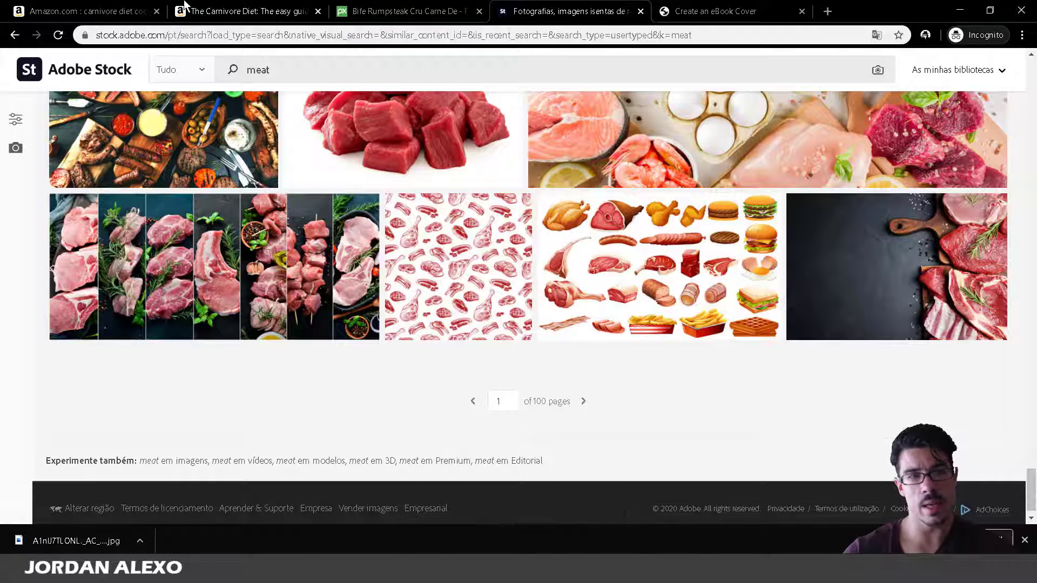
click(351, 11)
scroll(511, 307, down, 4)
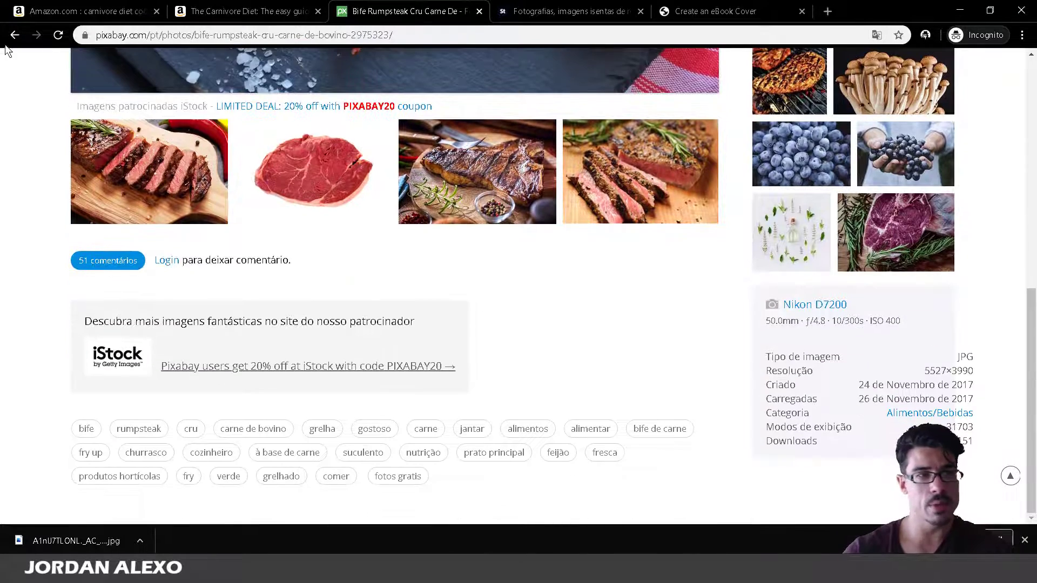
scroll(297, 285, down, 10)
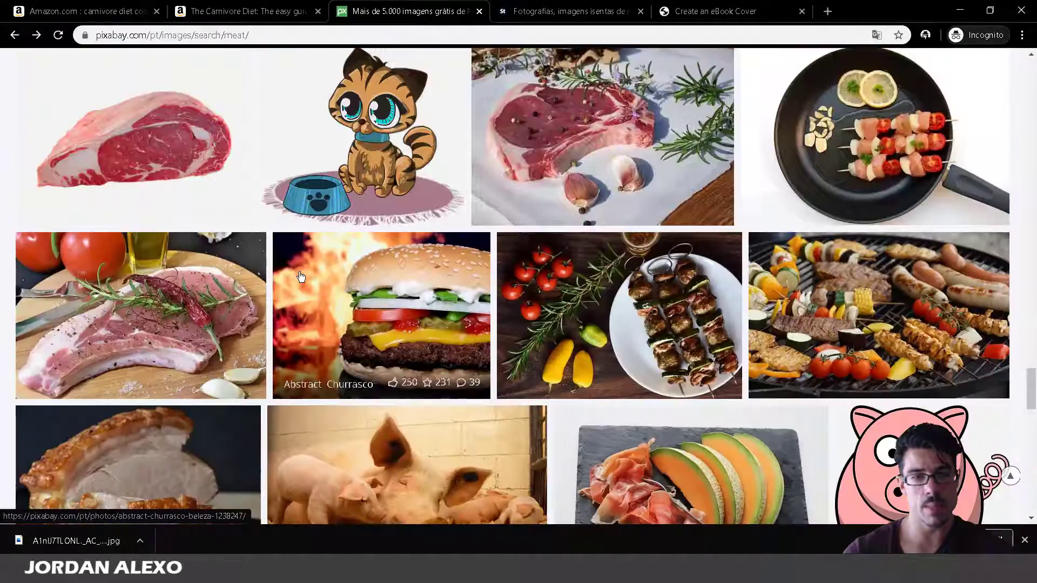
scroll(297, 285, down, 9)
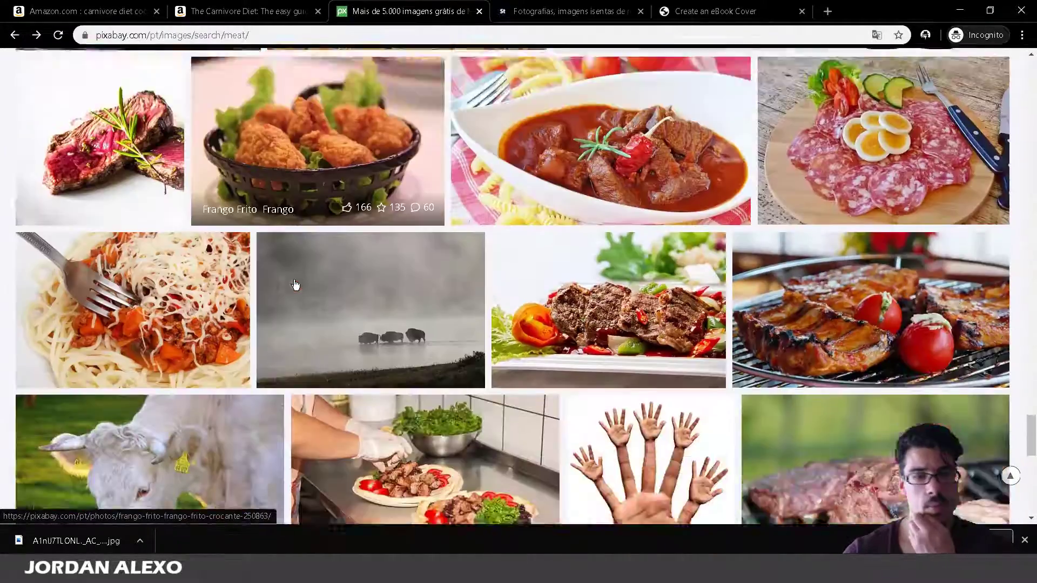
scroll(295, 285, down, 10)
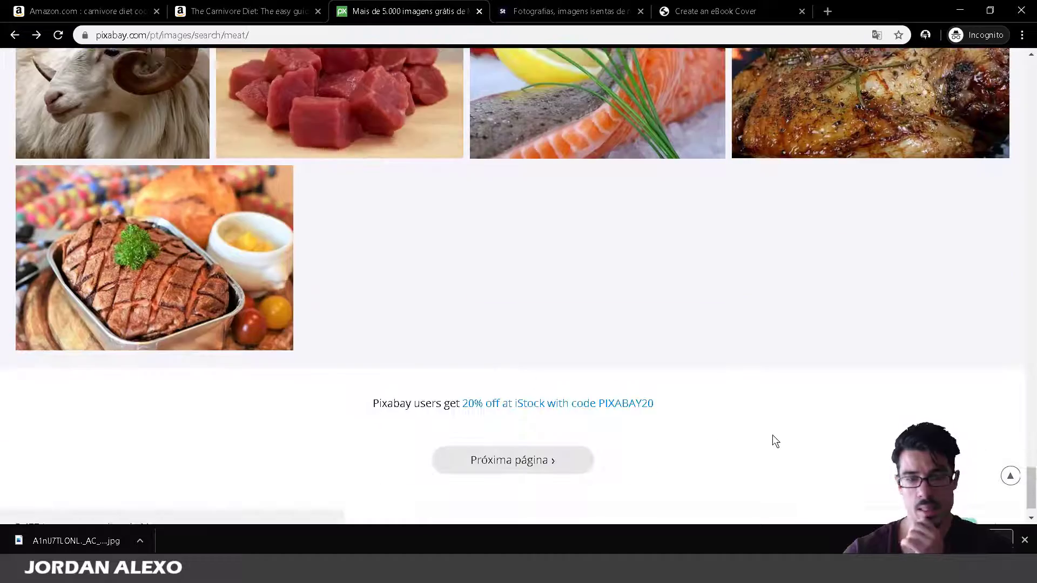
Load the next page of Pixabay meat results, then go back and browse page 2.
click(568, 464)
scroll(553, 461, down, 9)
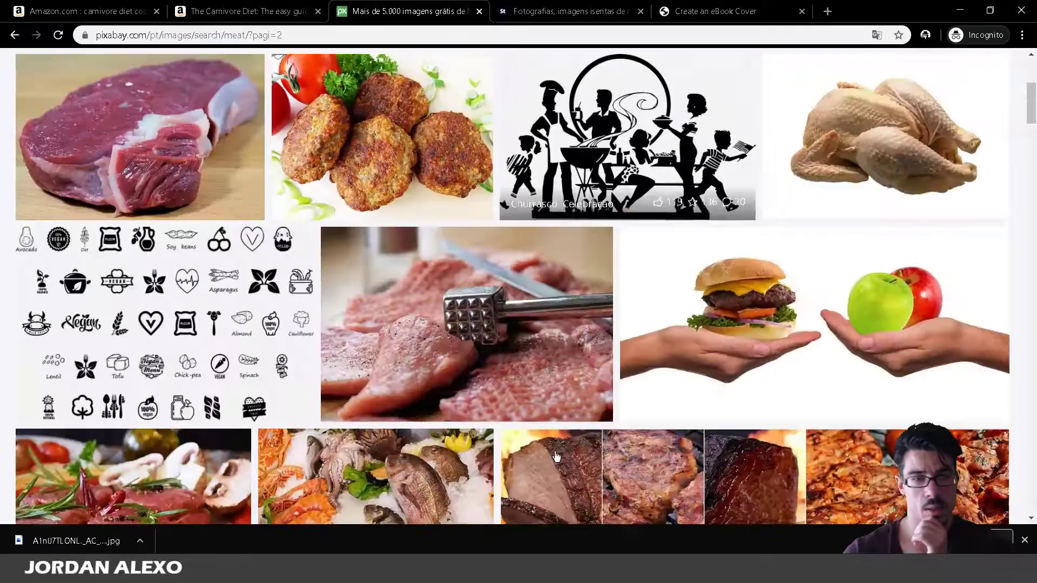
scroll(552, 460, down, 10)
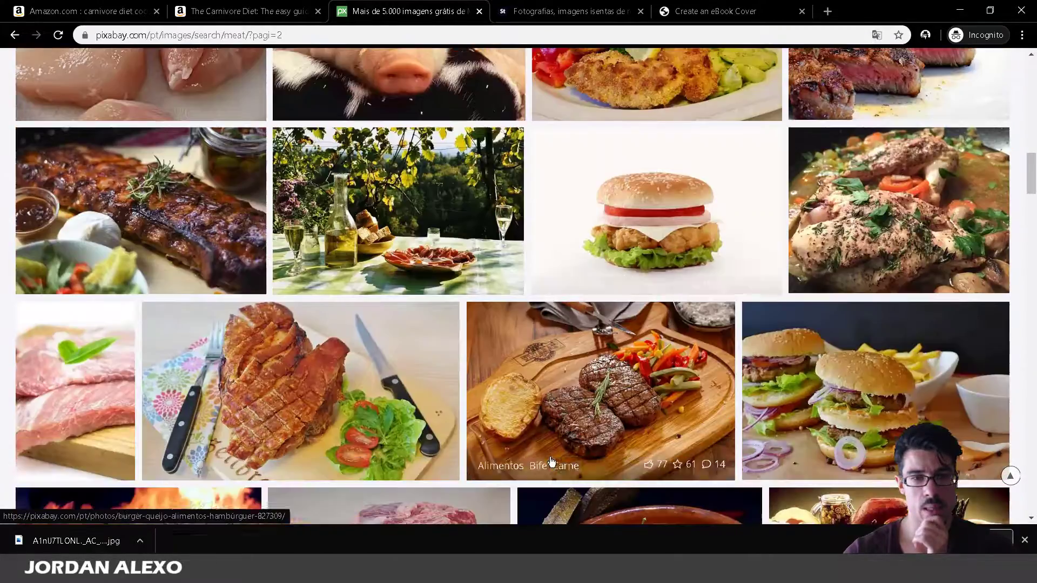
scroll(551, 461, down, 15)
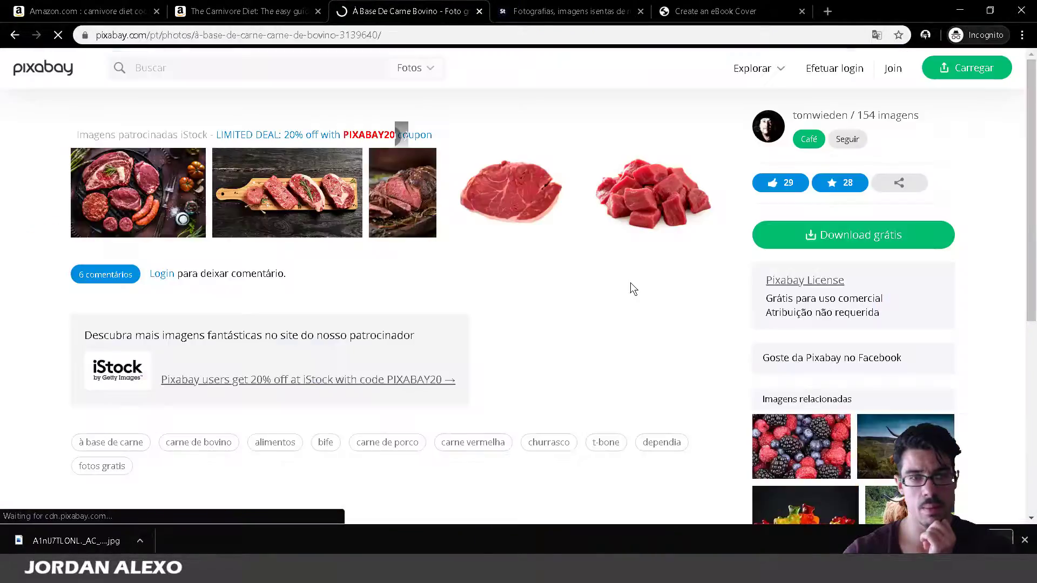
scroll(631, 283, down, 6)
scroll(624, 300, down, 2)
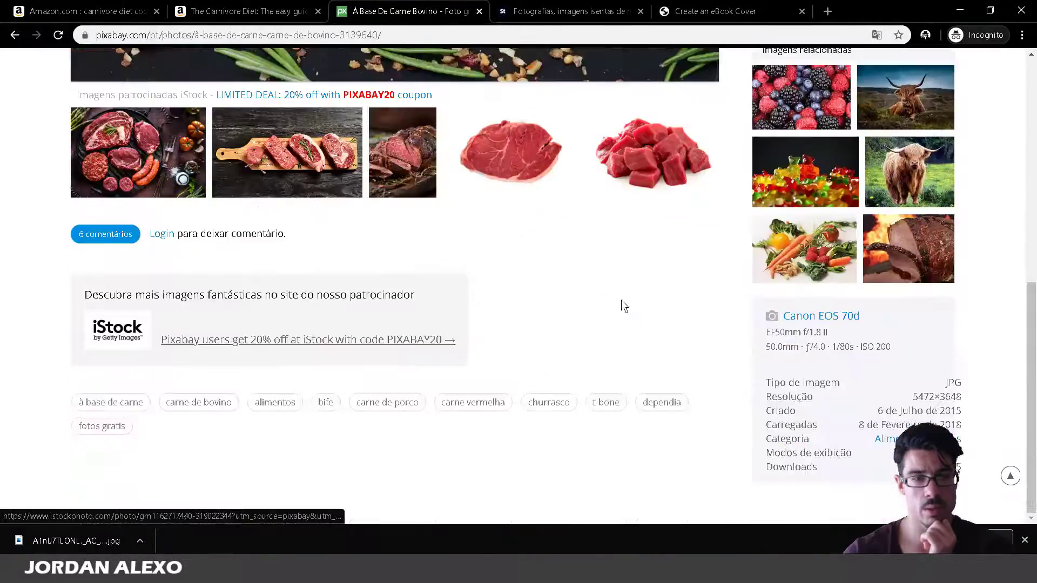
click(7, 35)
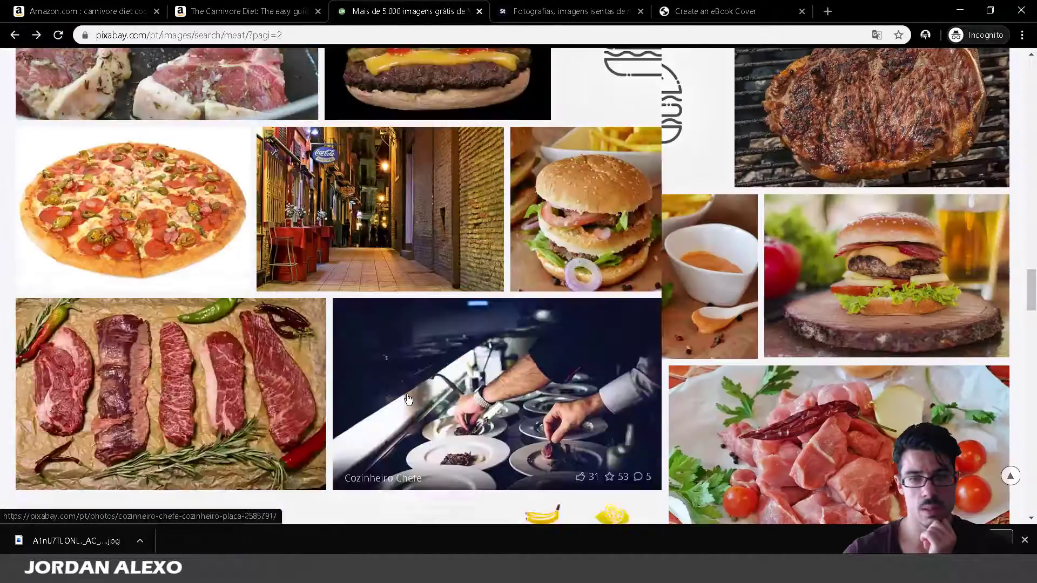
scroll(407, 398, down, 6)
scroll(408, 398, up, 4)
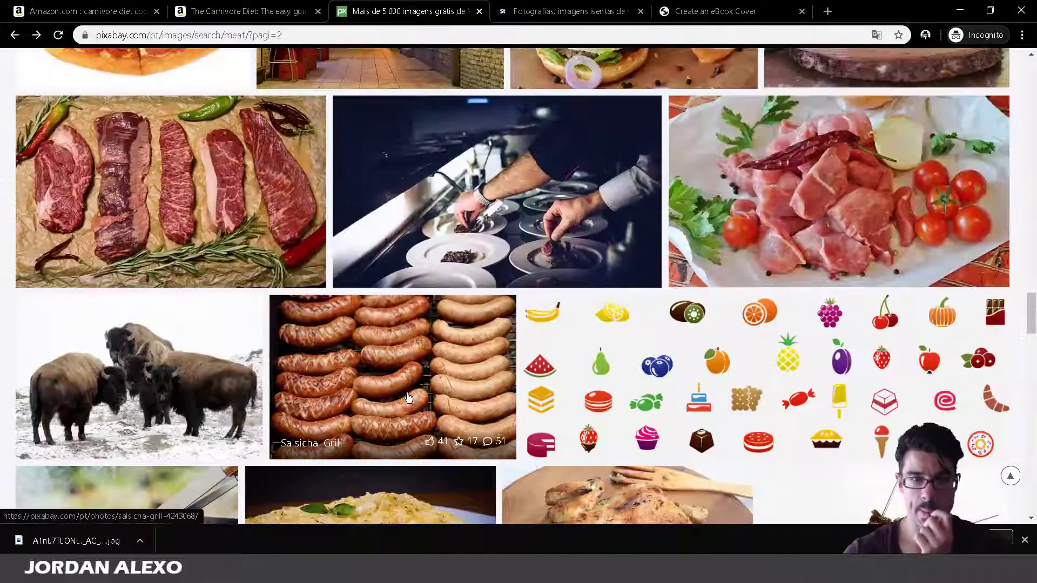
scroll(408, 398, down, 14)
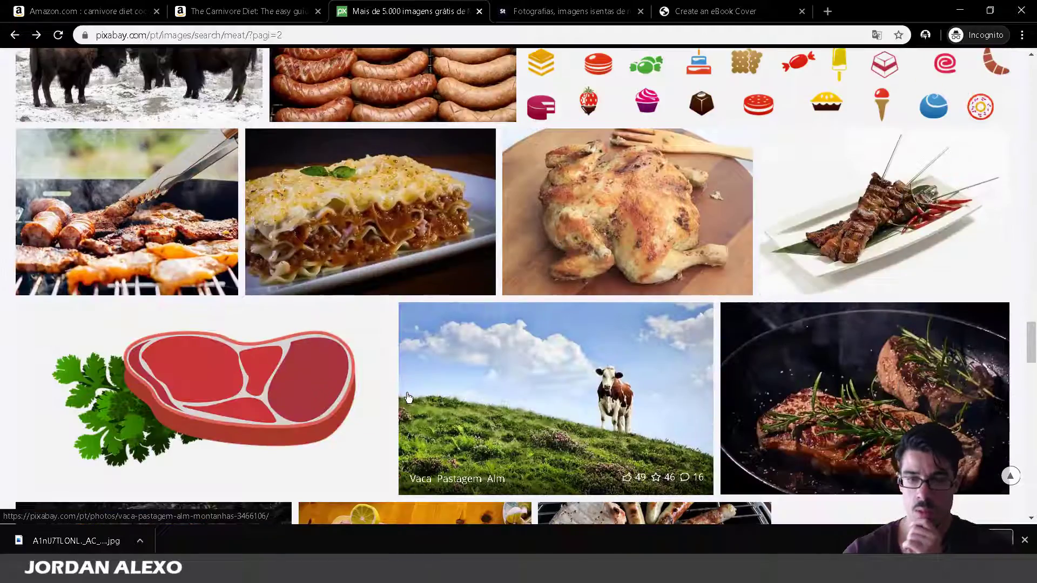
scroll(406, 393, down, 9)
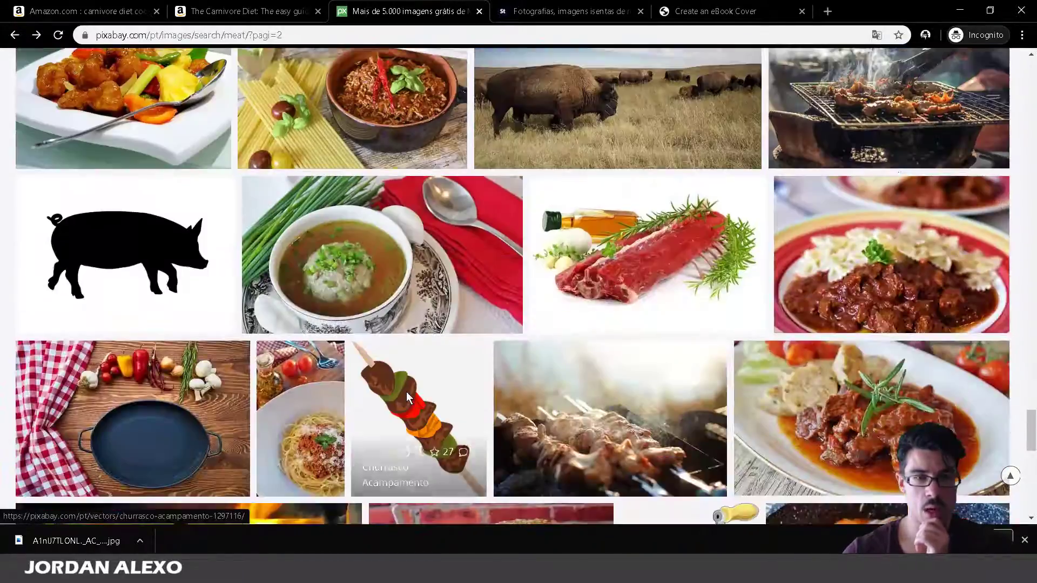
scroll(406, 393, down, 4)
scroll(408, 397, down, 6)
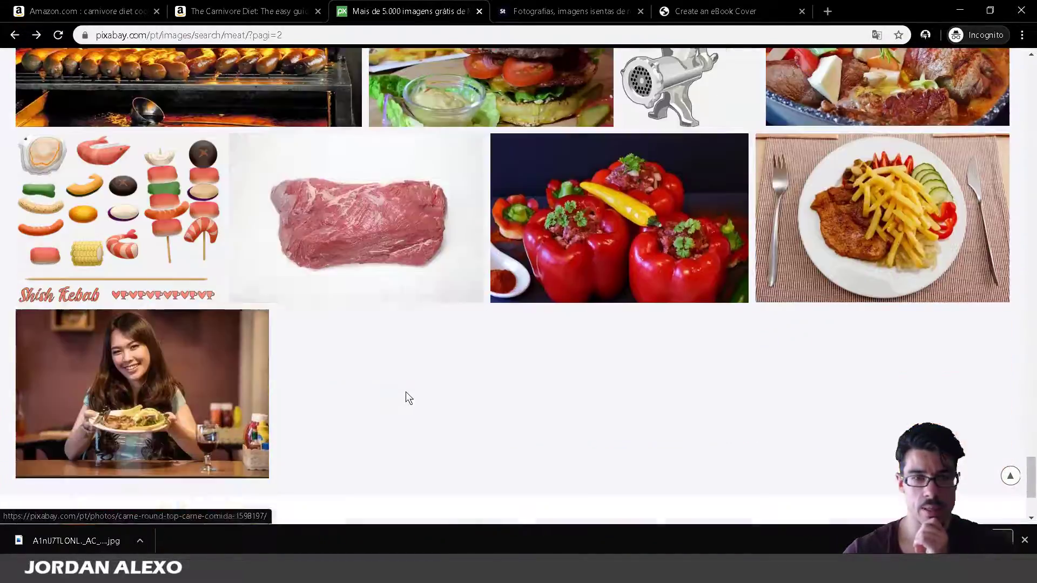
scroll(386, 416, down, 3)
Advance to page 3, preview a churrasco photo, and return to the meat results.
click(534, 410)
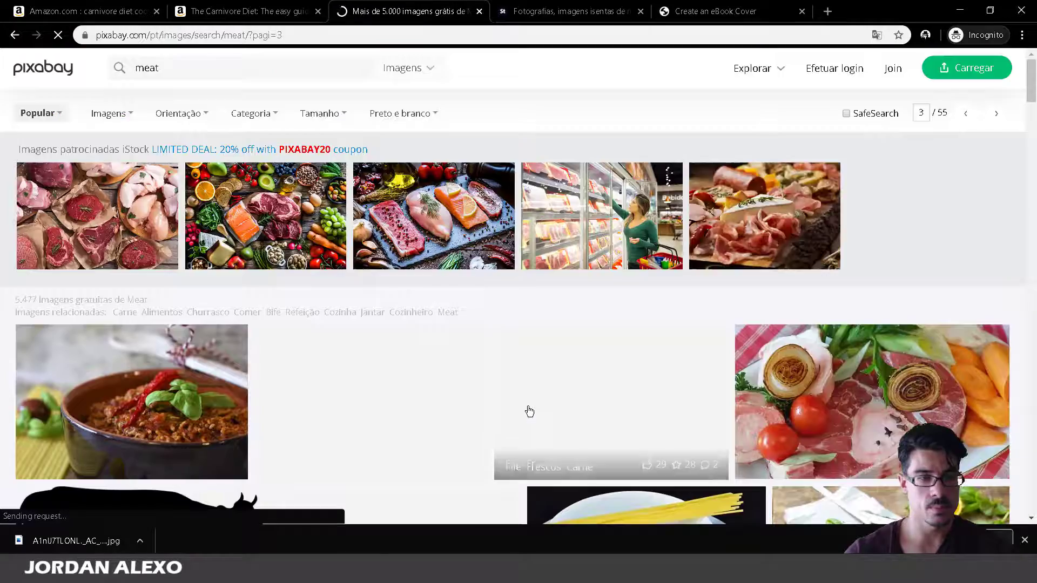
scroll(525, 408, down, 8)
scroll(526, 413, down, 15)
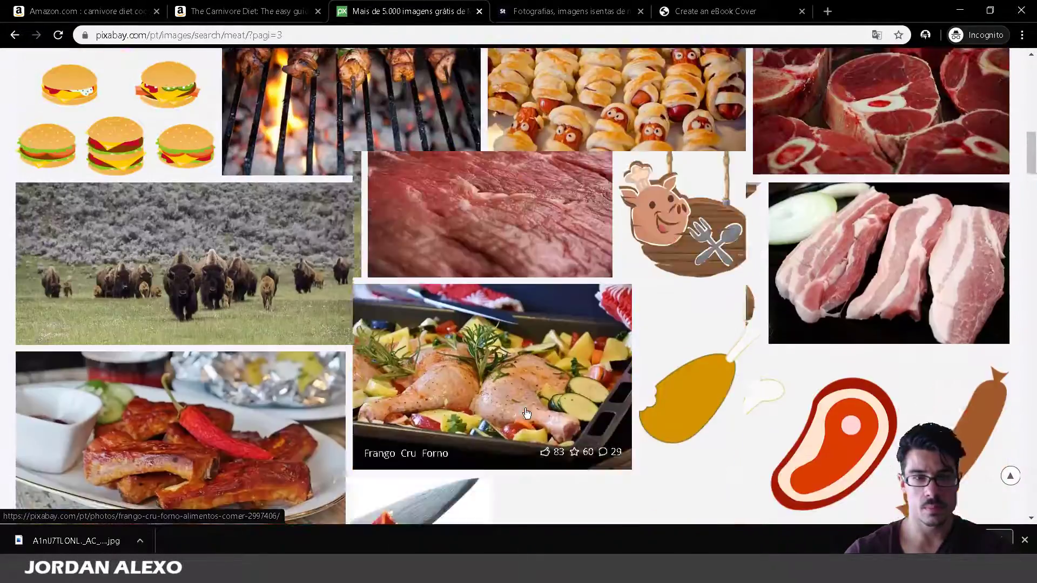
scroll(526, 413, down, 8)
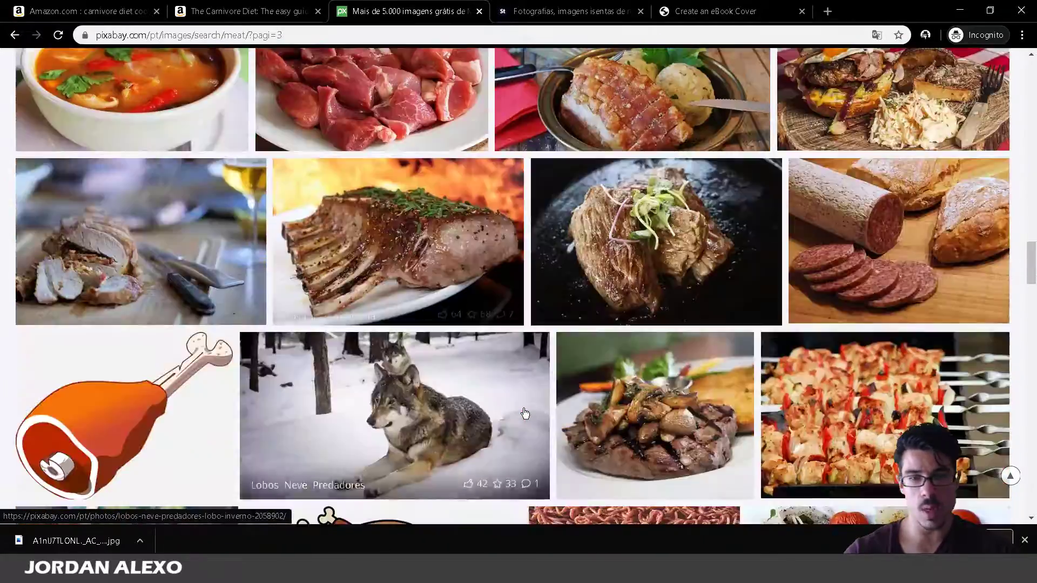
scroll(525, 414, down, 16)
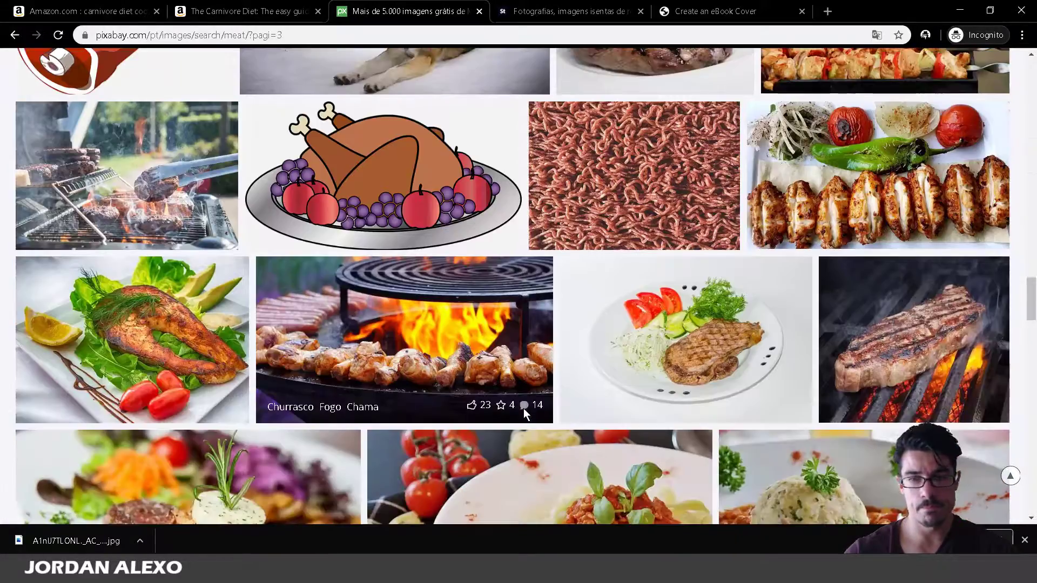
scroll(519, 411, down, 15)
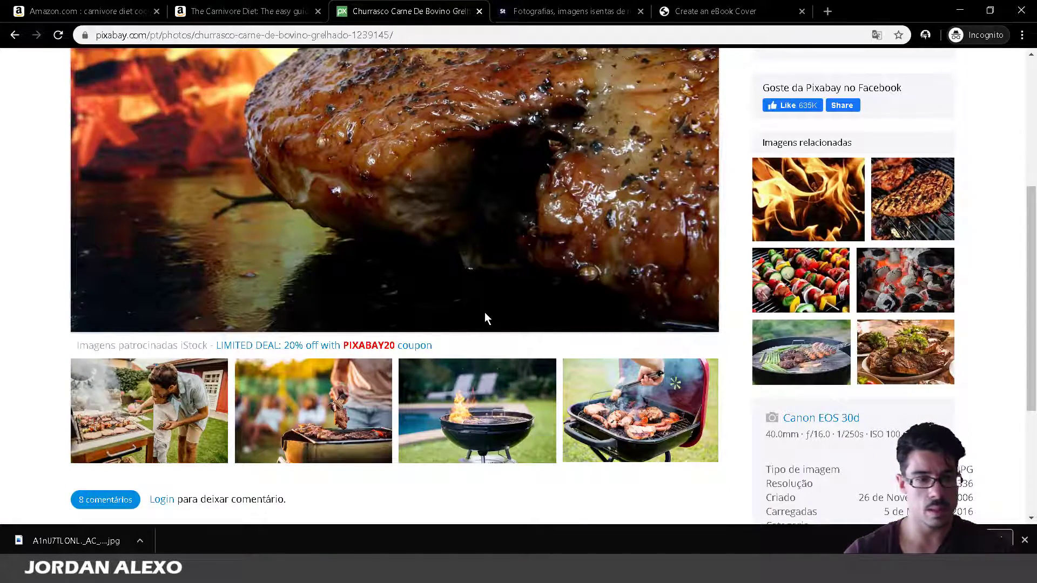
scroll(448, 389, down, 4)
scroll(416, 455, up, 3)
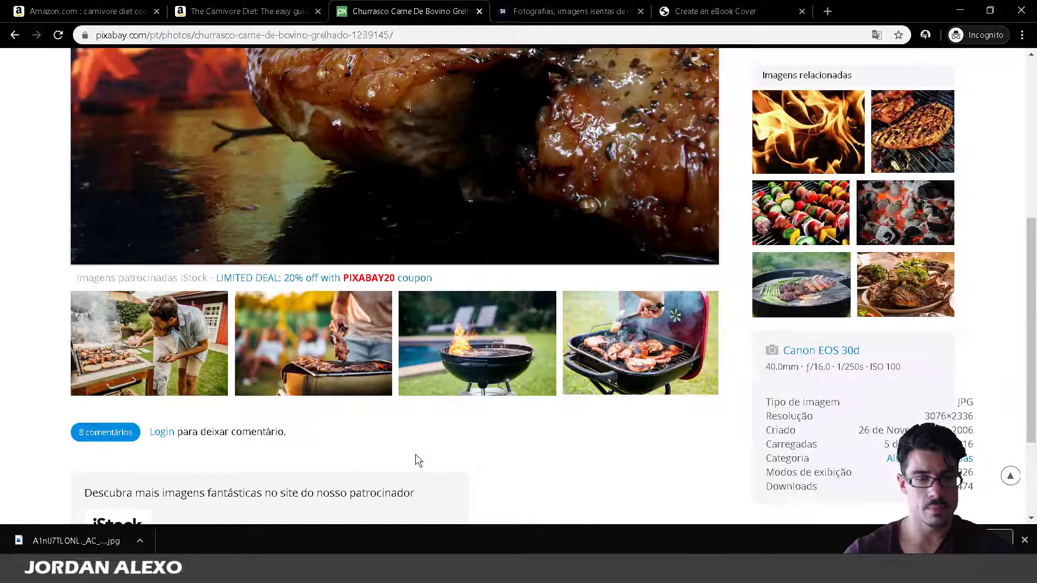
scroll(416, 455, up, 6)
scroll(416, 454, down, 5)
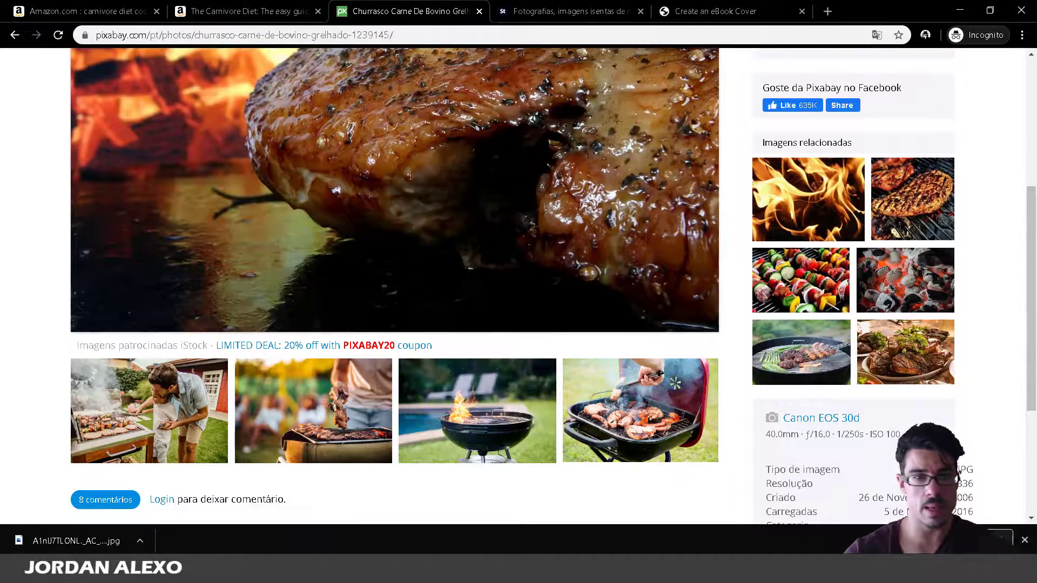
click(13, 36)
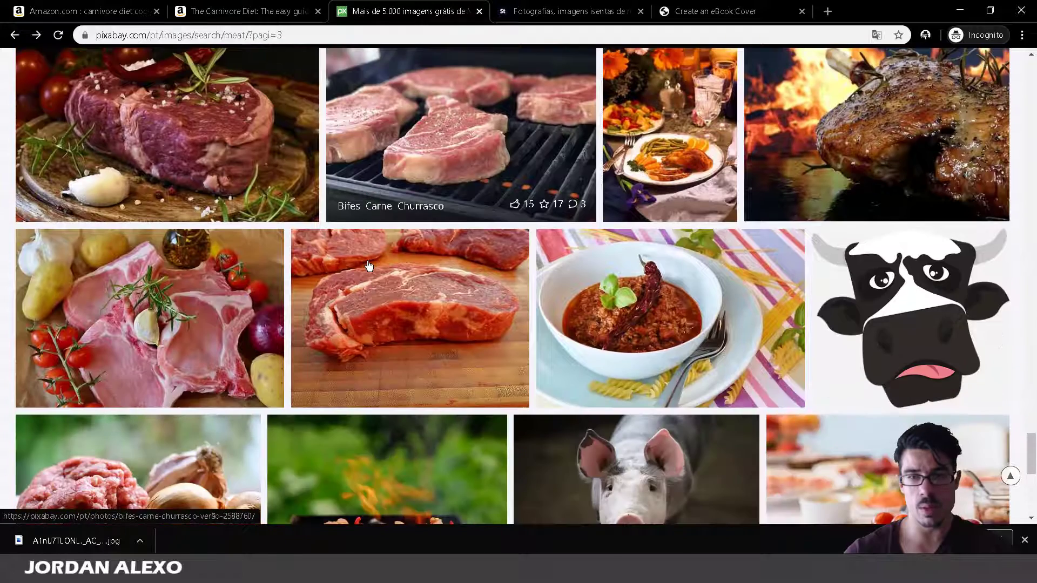
scroll(819, 289, up, 1)
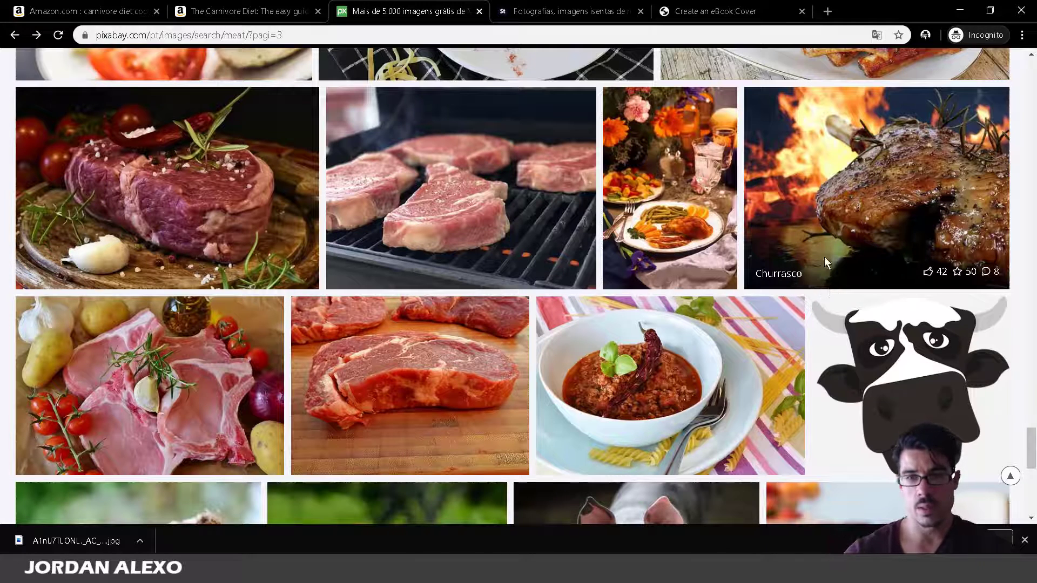
scroll(814, 398, down, 4)
scroll(813, 399, down, 3)
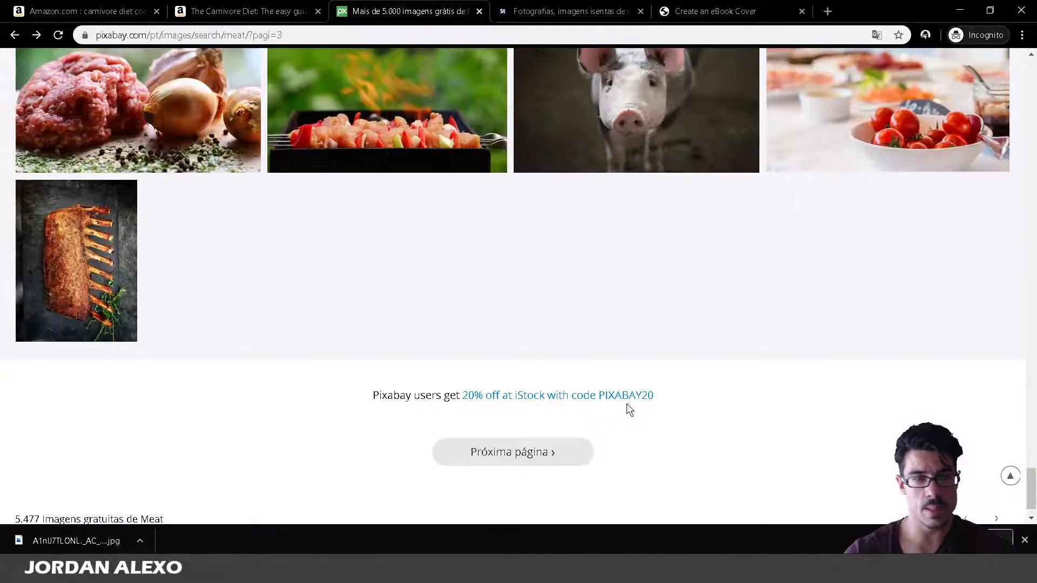
Load results page 4 of 55 and scroll through its meat images.
click(532, 450)
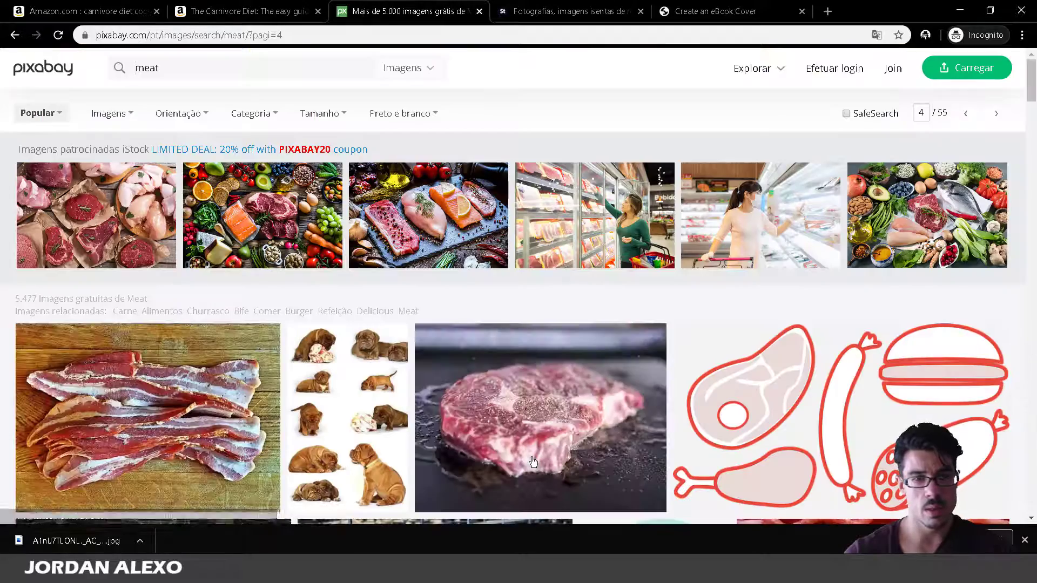
scroll(532, 457, down, 12)
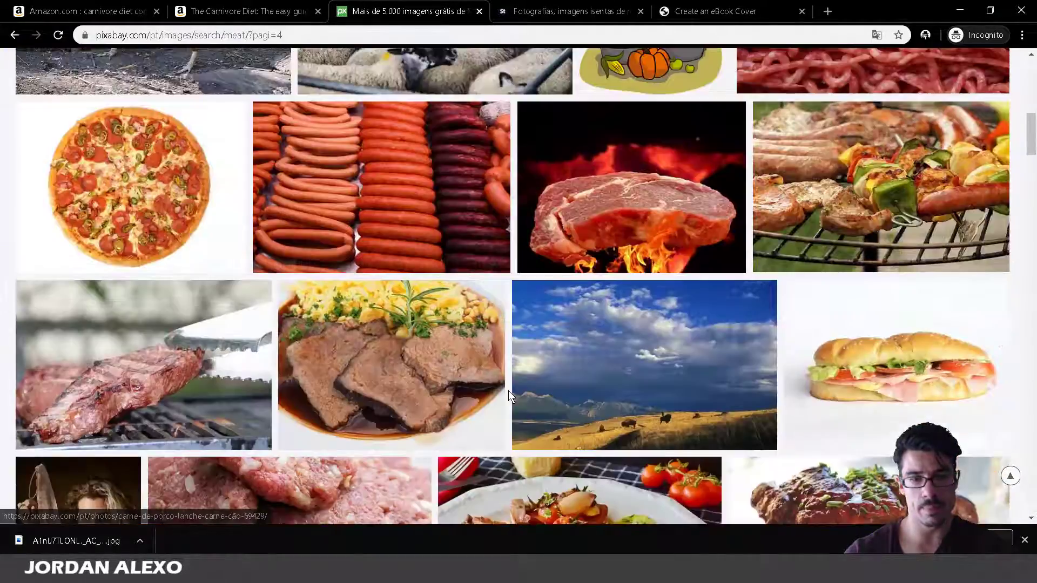
scroll(508, 391, down, 8)
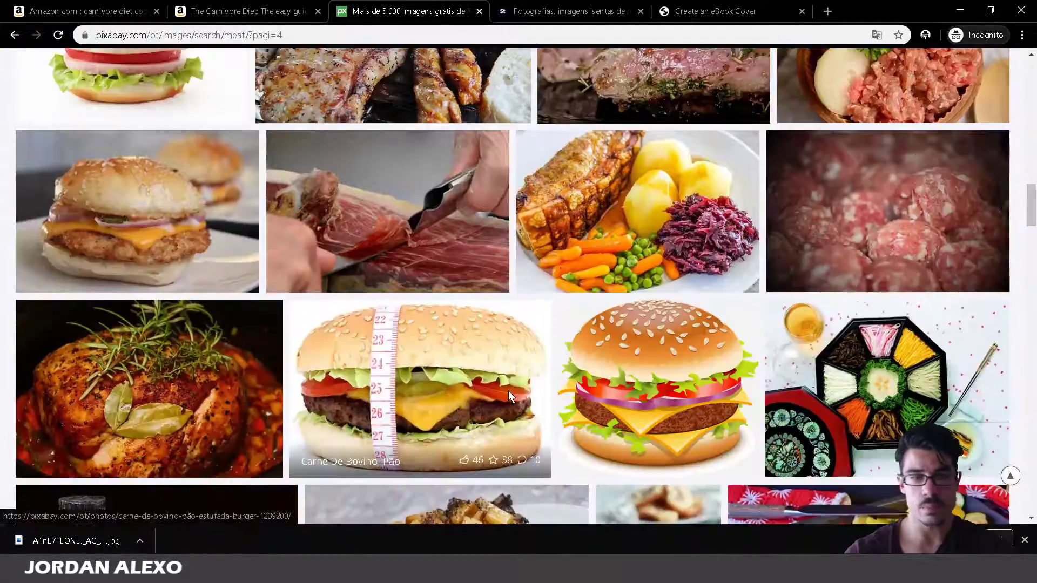
scroll(507, 391, down, 5)
scroll(509, 396, down, 6)
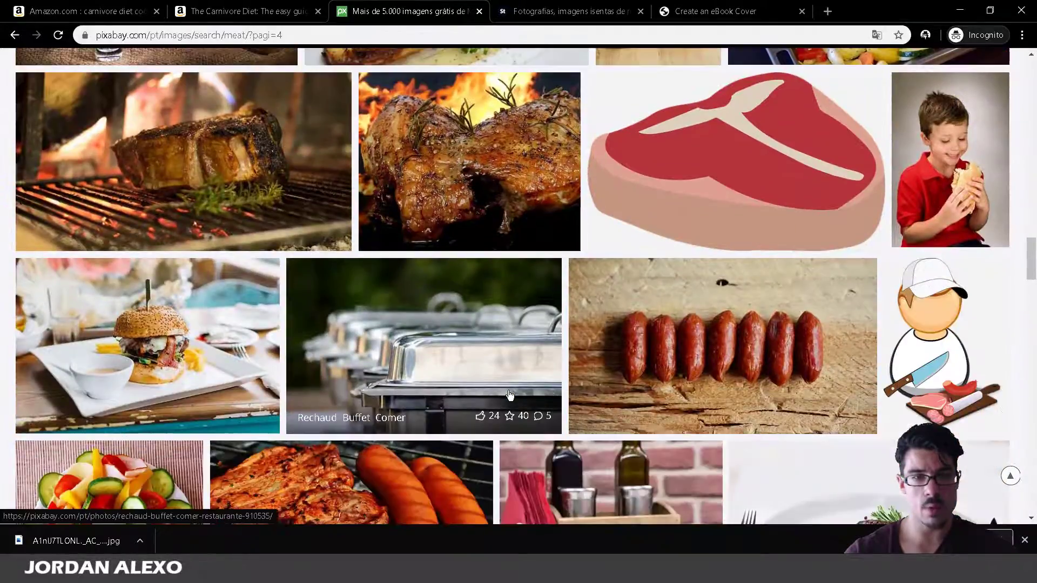
scroll(510, 396, down, 10)
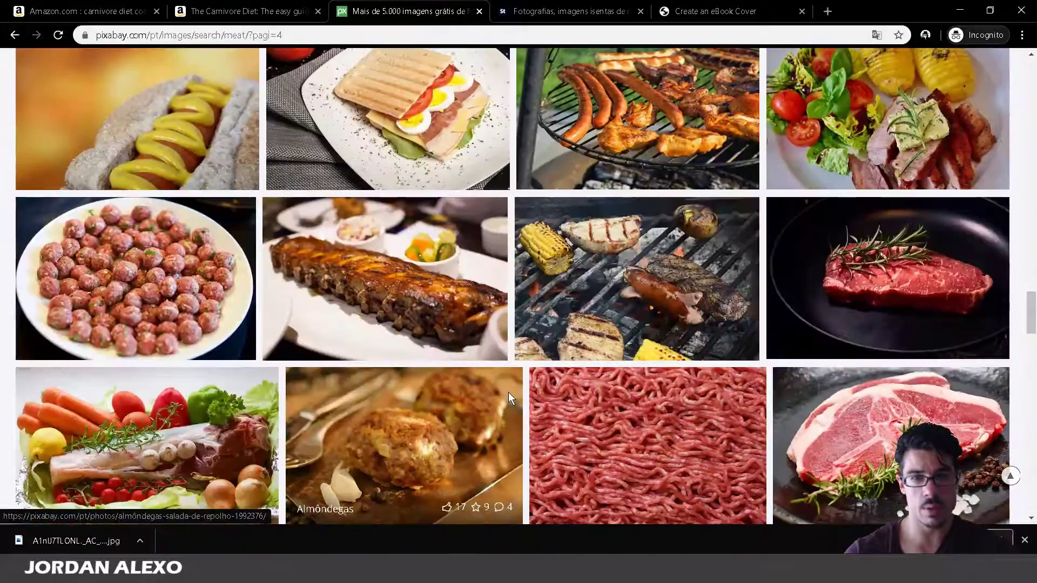
scroll(834, 217, down, 2)
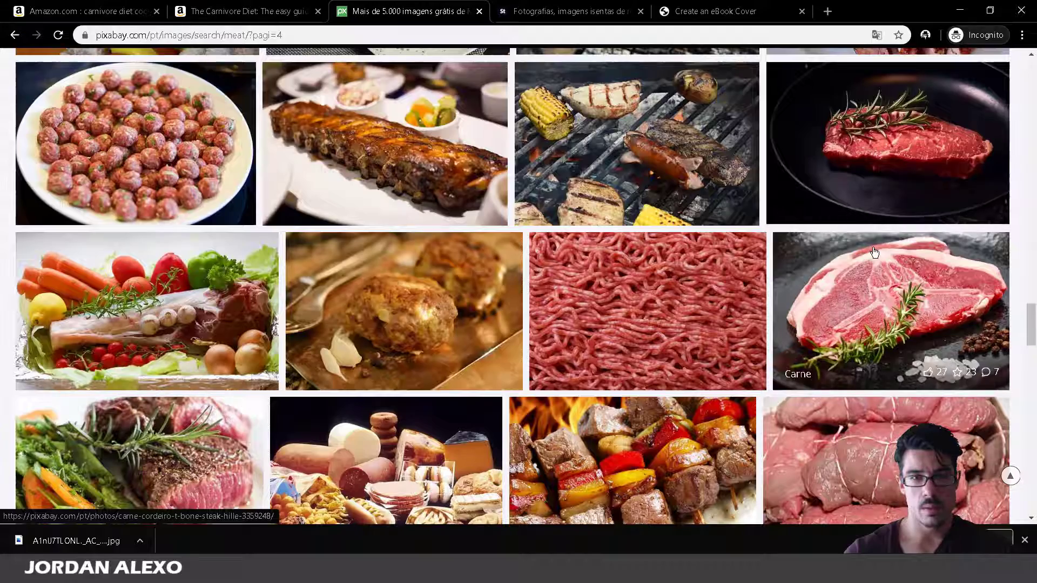
scroll(874, 252, down, 5)
scroll(874, 253, down, 15)
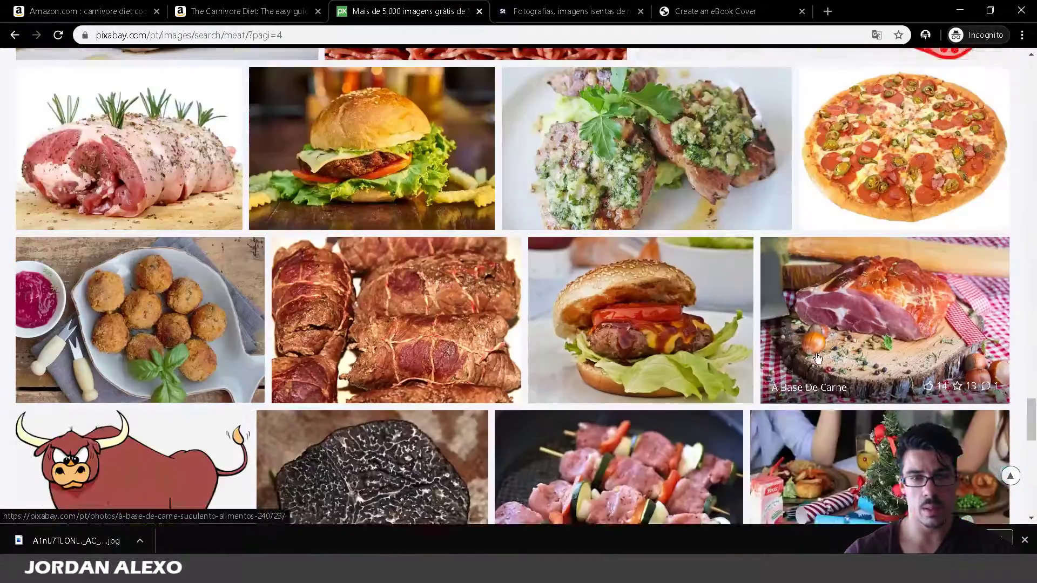
scroll(698, 380, down, 4)
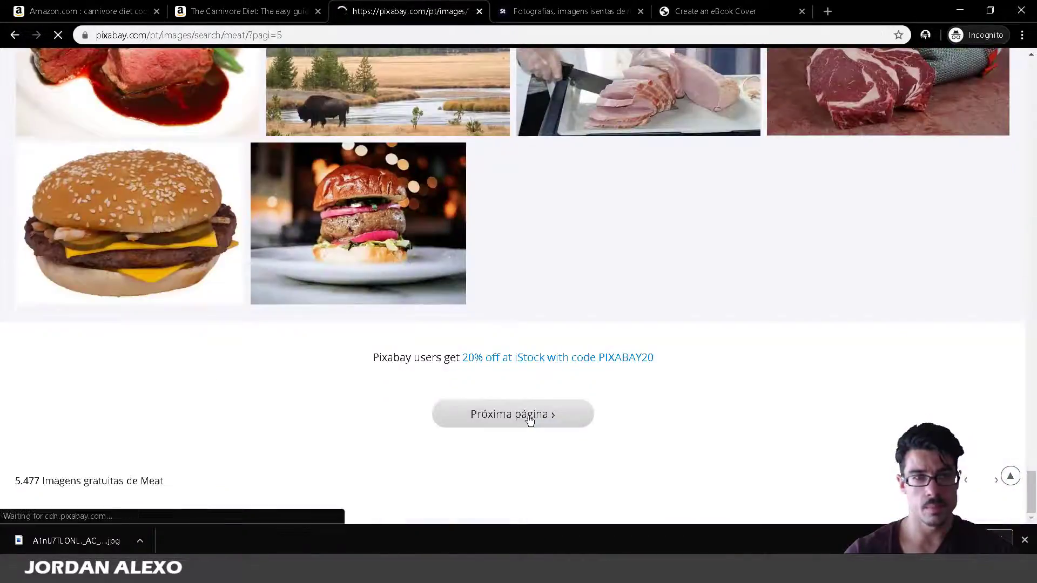
Browse page 5 of the Pixabay meat results and open the sponsored iStock grilled steak photo.
scroll(535, 423, down, 8)
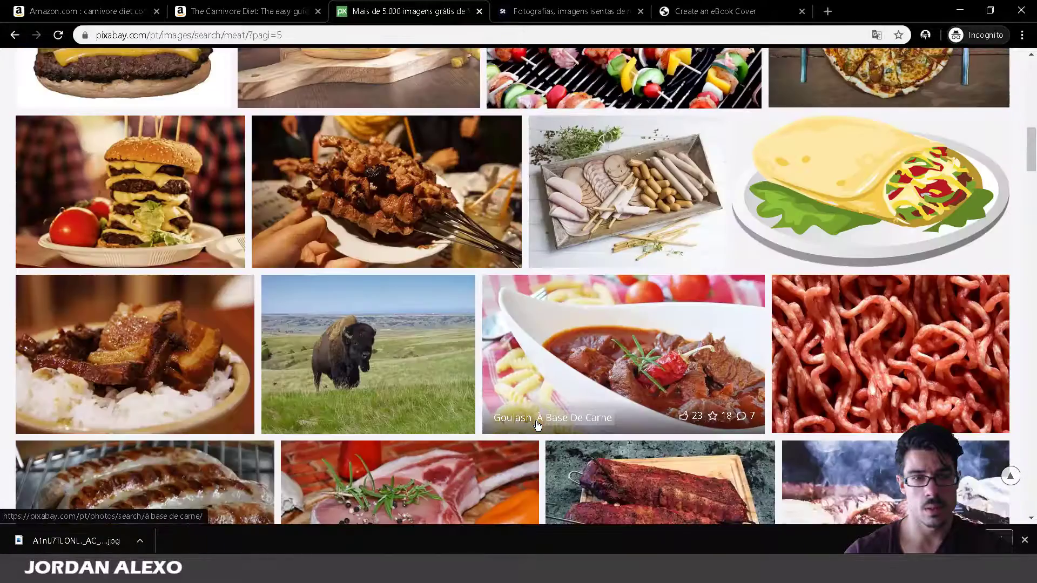
scroll(537, 425, down, 5)
scroll(538, 425, down, 6)
scroll(538, 427, up, 5)
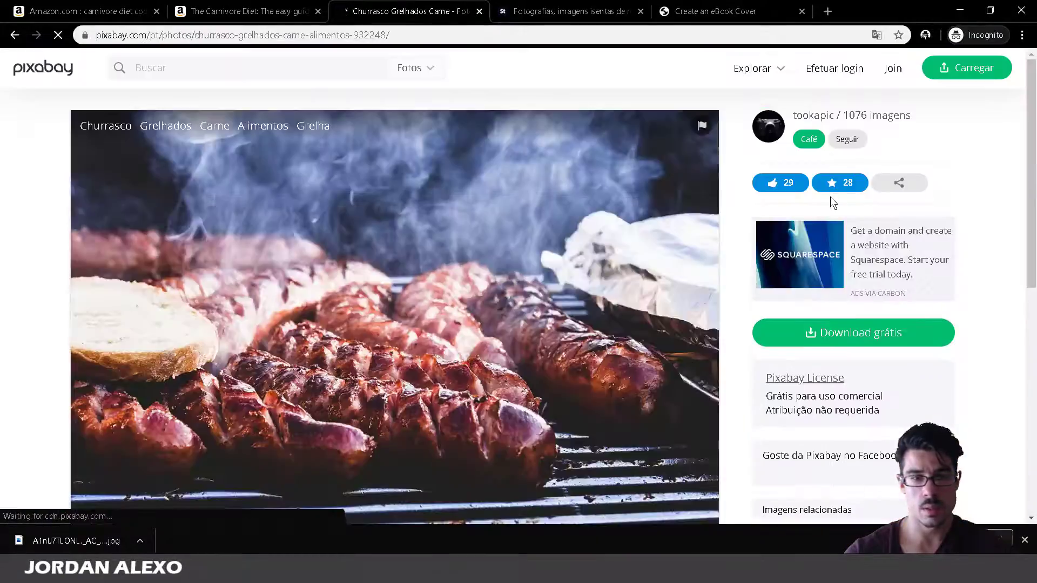
scroll(830, 196, down, 4)
scroll(830, 196, down, 5)
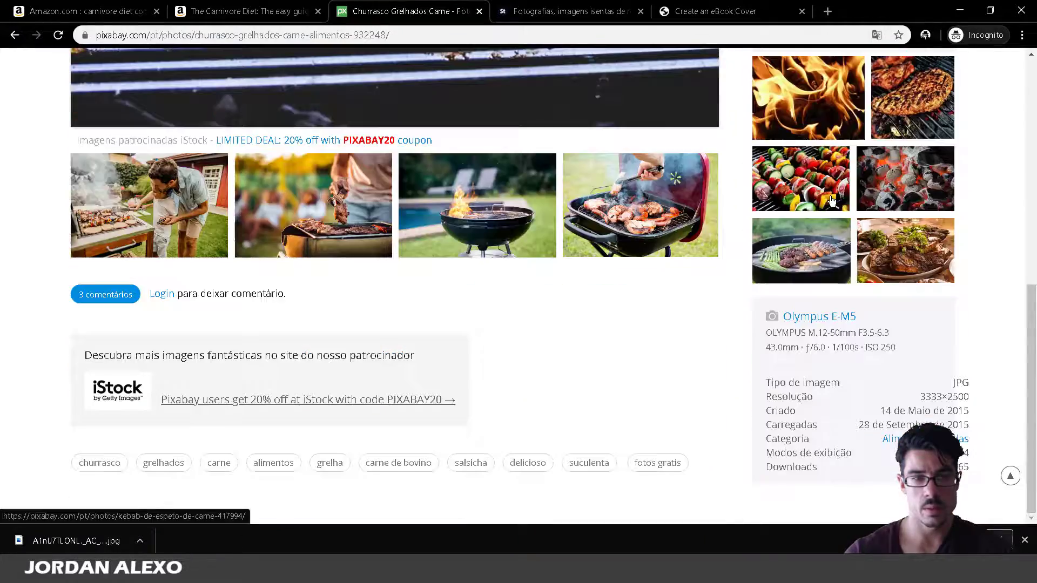
scroll(832, 200, up, 4)
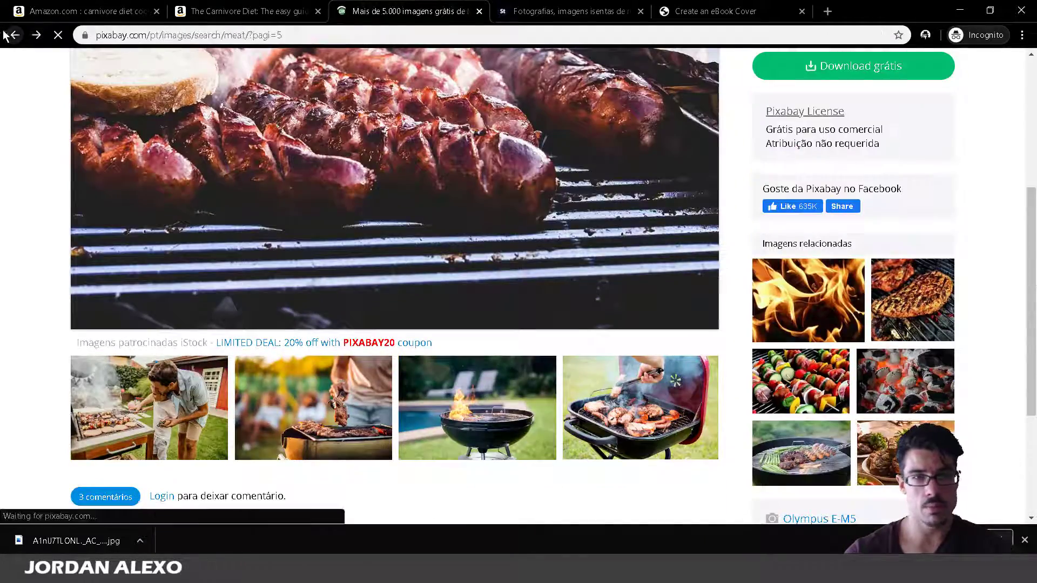
scroll(349, 181, down, 10)
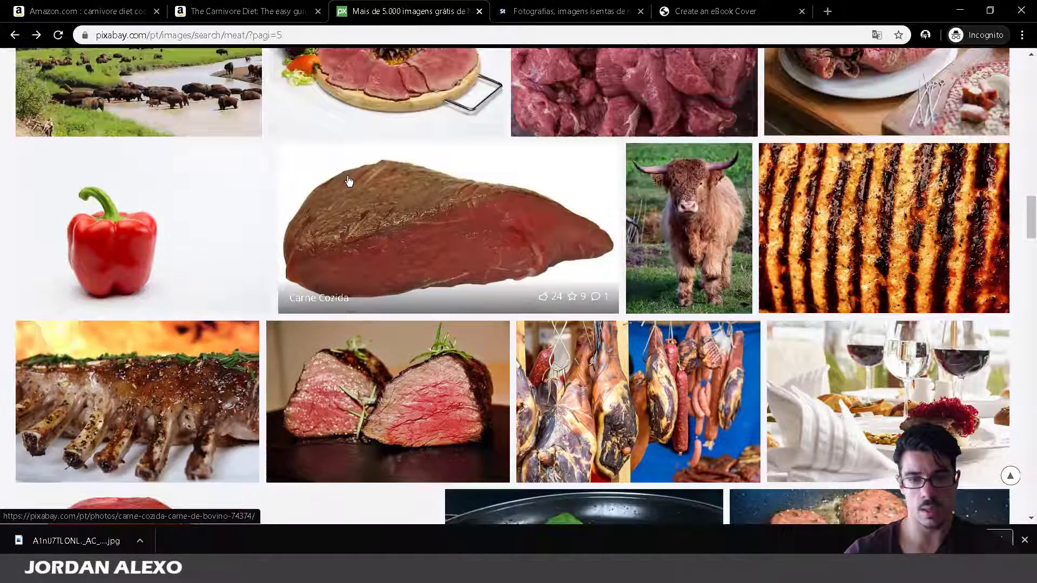
scroll(348, 181, down, 20)
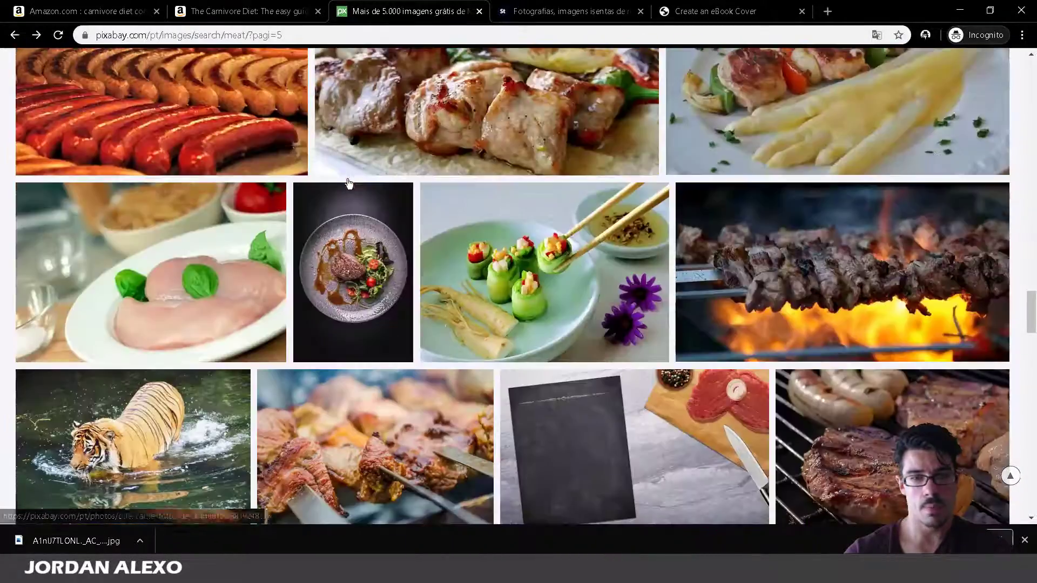
scroll(349, 183, up, 4)
scroll(876, 213, down, 3)
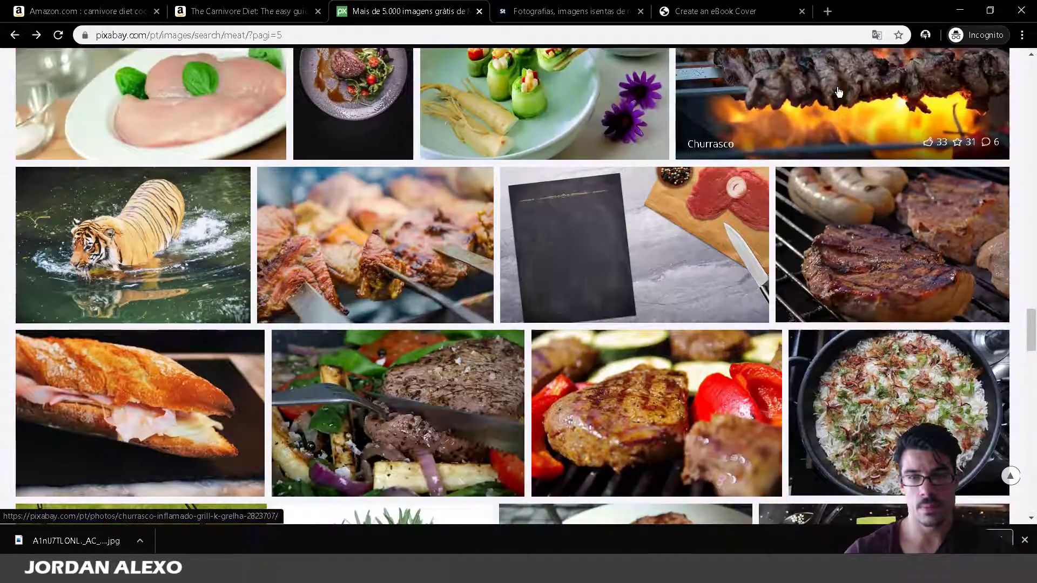
scroll(322, 292, down, 4)
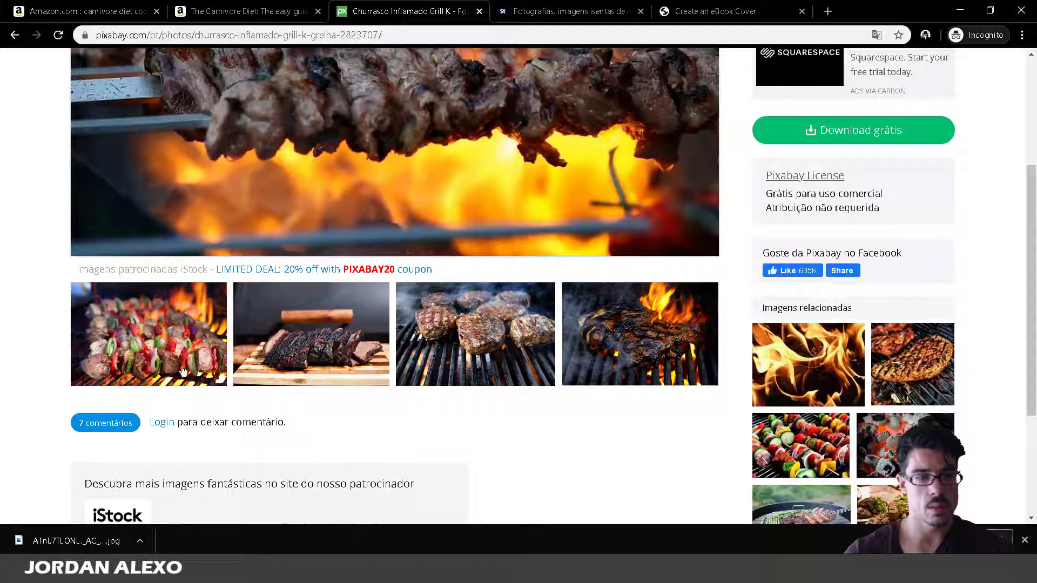
click(690, 314)
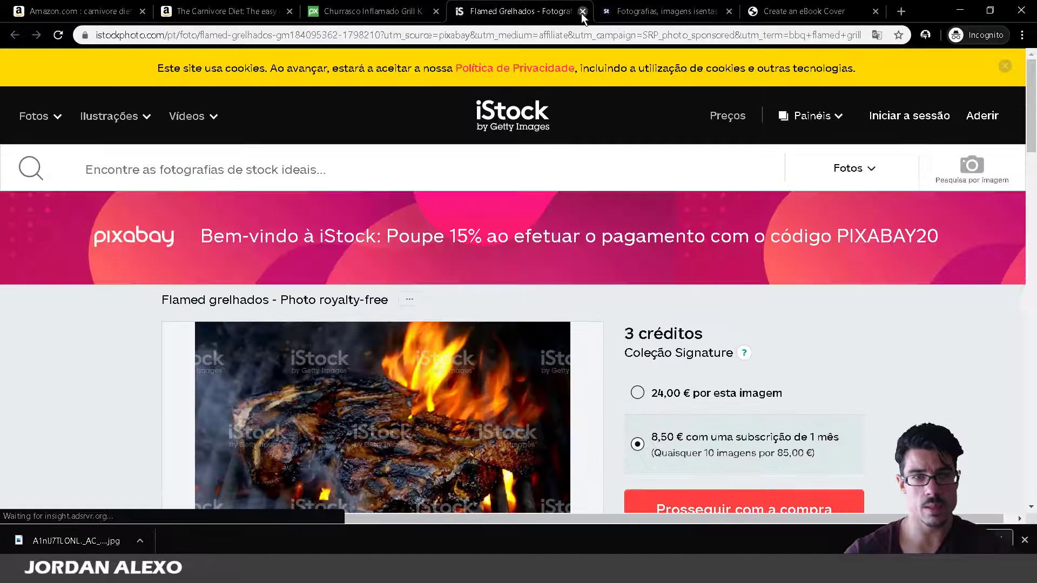
Close the iStock page and return to the Pixabay meat results, page 5.
click(583, 11)
key(alt+Left)
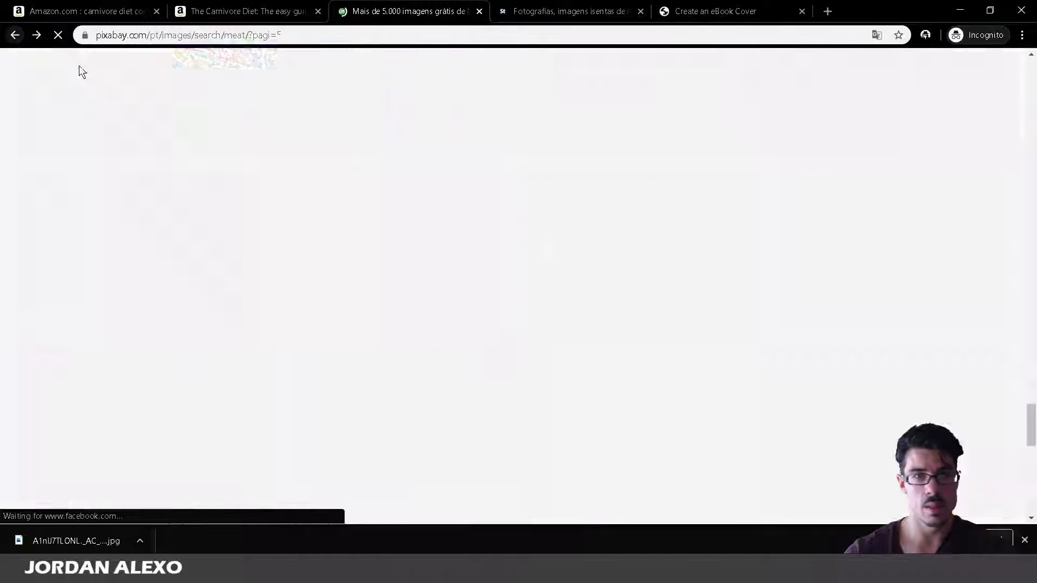
scroll(578, 358, down, 5)
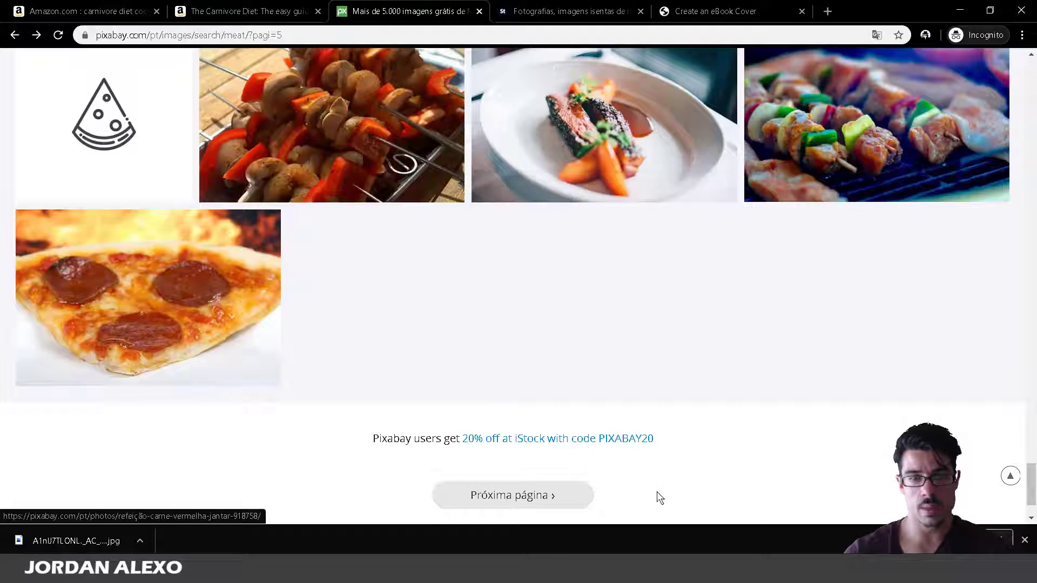
Advance to page 6 of the Pixabay meat results and scroll through it.
click(581, 497)
scroll(587, 487, down, 6)
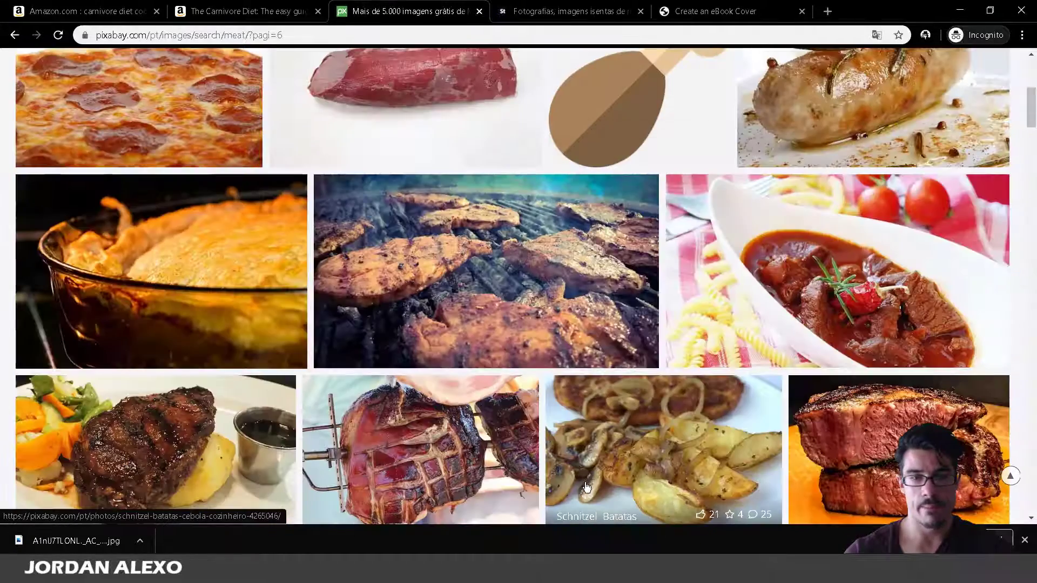
scroll(589, 451, down, 10)
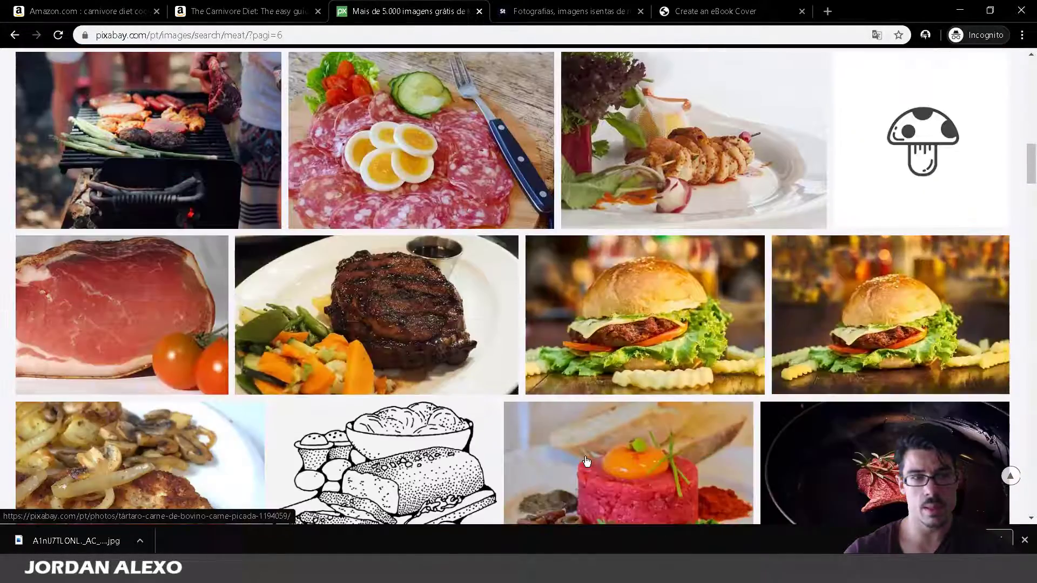
scroll(585, 462, down, 9)
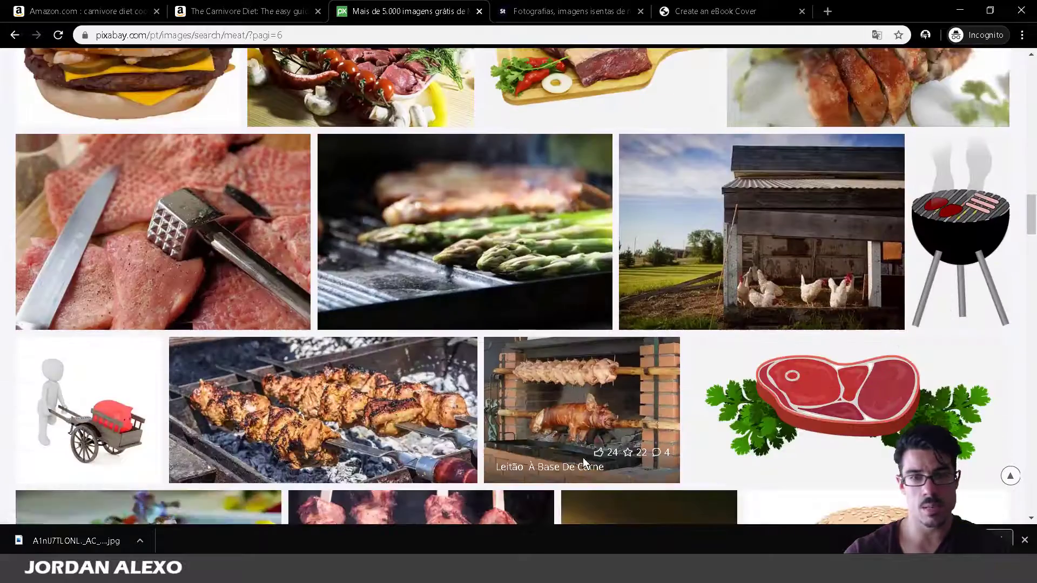
scroll(583, 463, down, 5)
scroll(583, 463, up, 3)
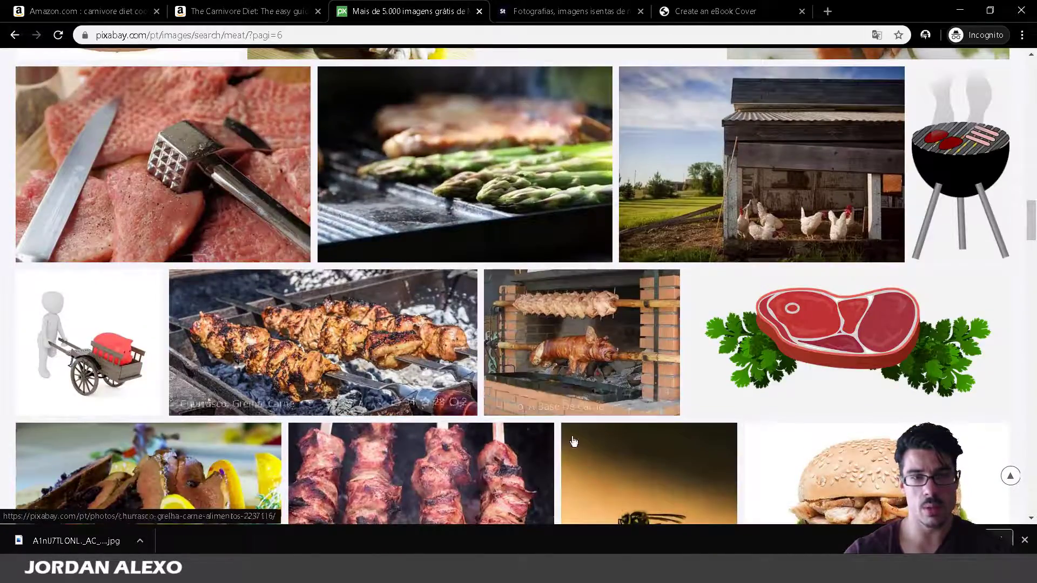
scroll(594, 475, down, 10)
scroll(593, 477, down, 5)
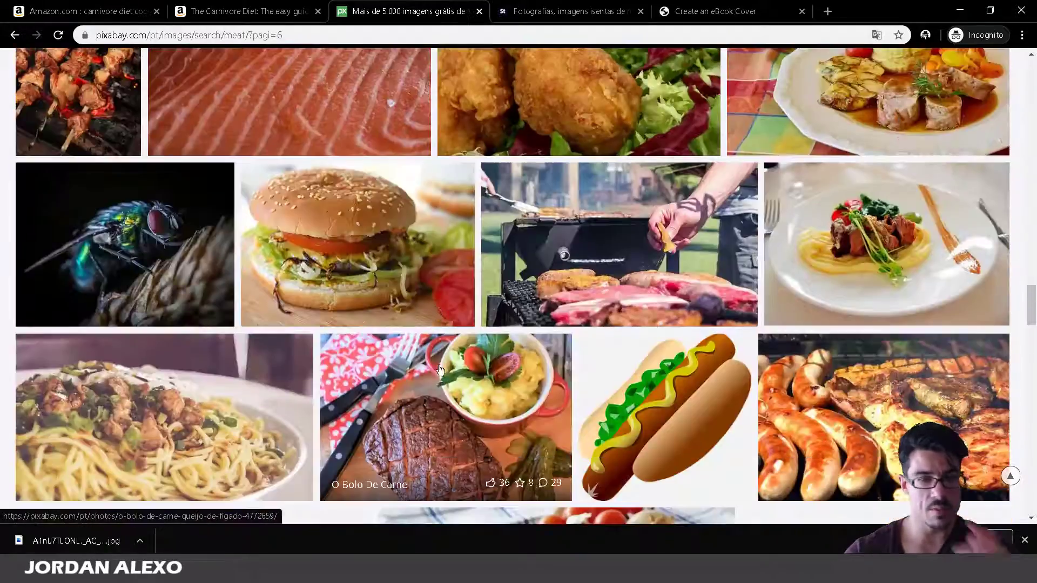
scroll(447, 378, down, 4)
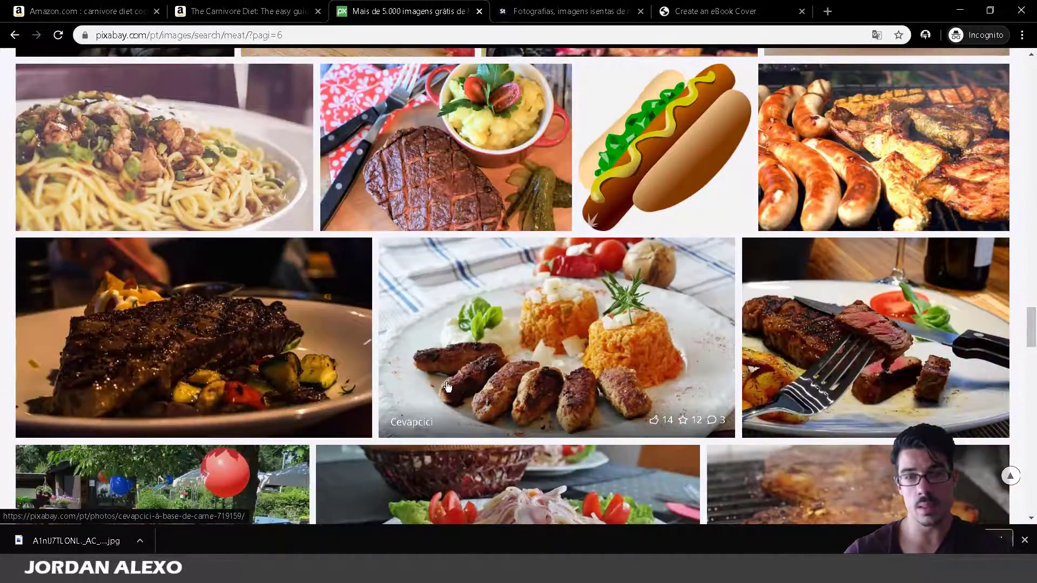
scroll(447, 385, down, 20)
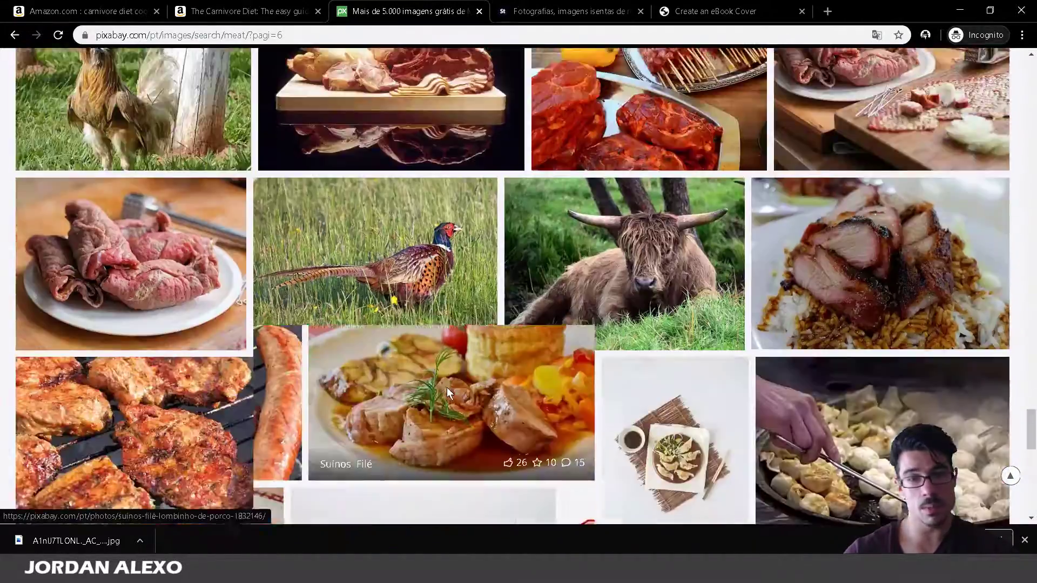
scroll(447, 387, down, 10)
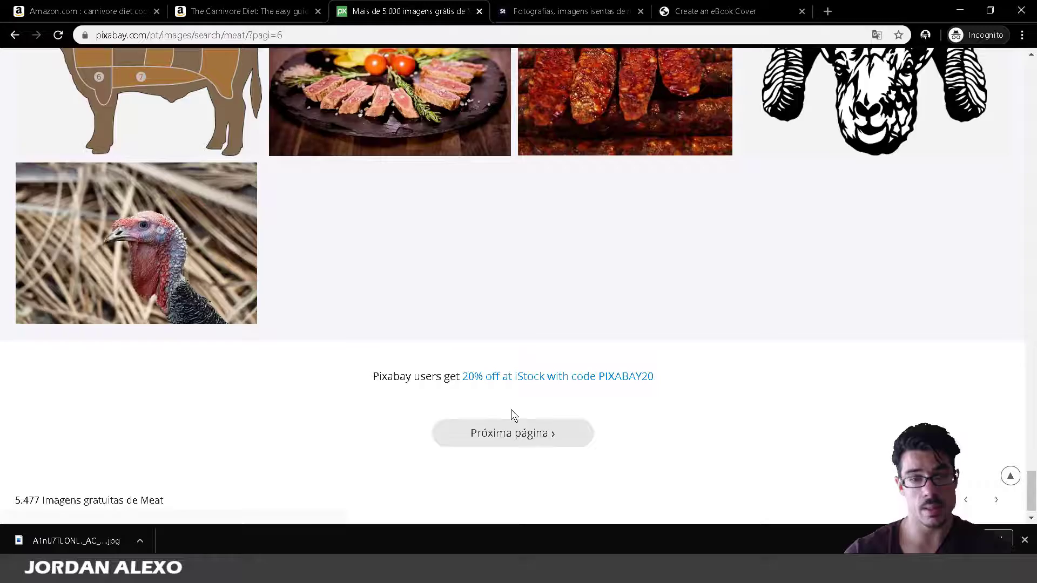
Move on to page 7 and scroll through it, then return to Adobe Stock's meat results.
click(505, 433)
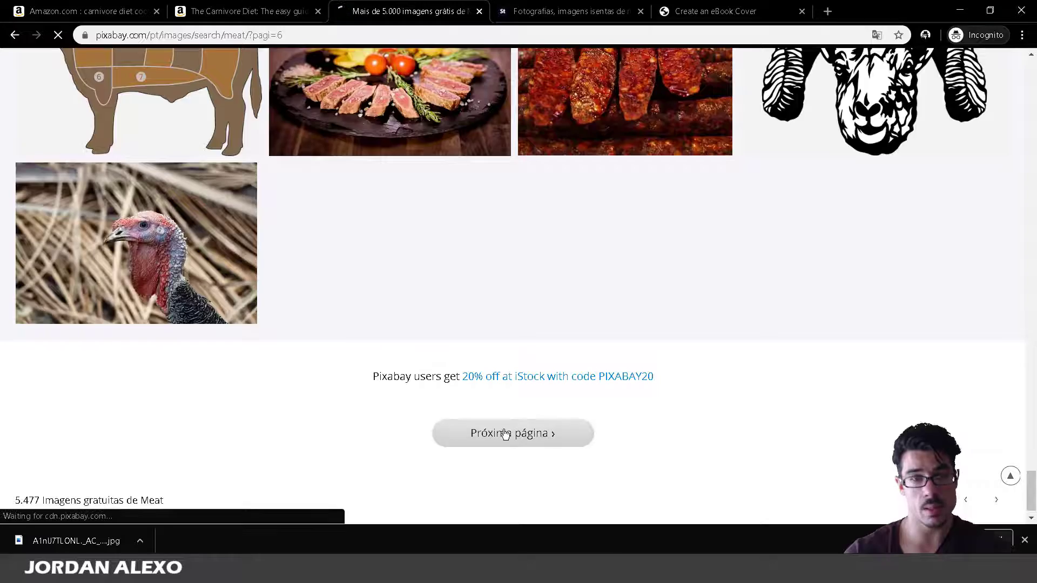
scroll(454, 405, down, 10)
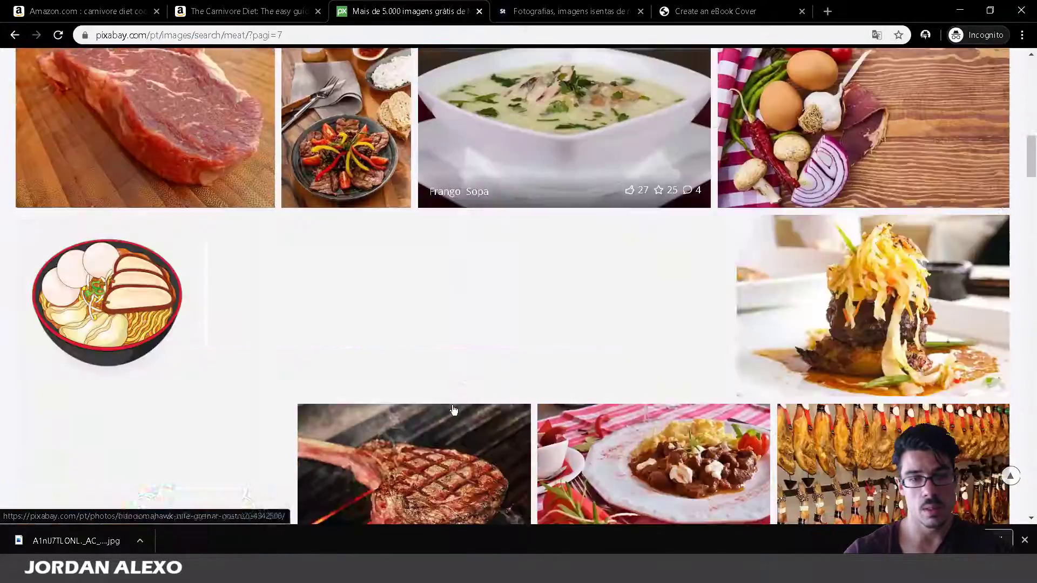
scroll(454, 410, down, 8)
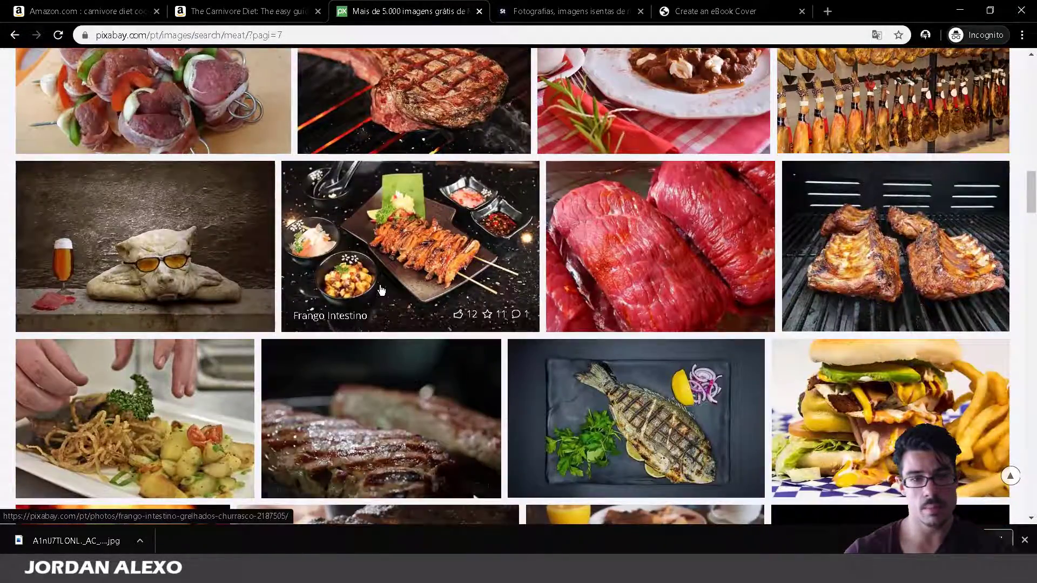
scroll(381, 297, down, 10)
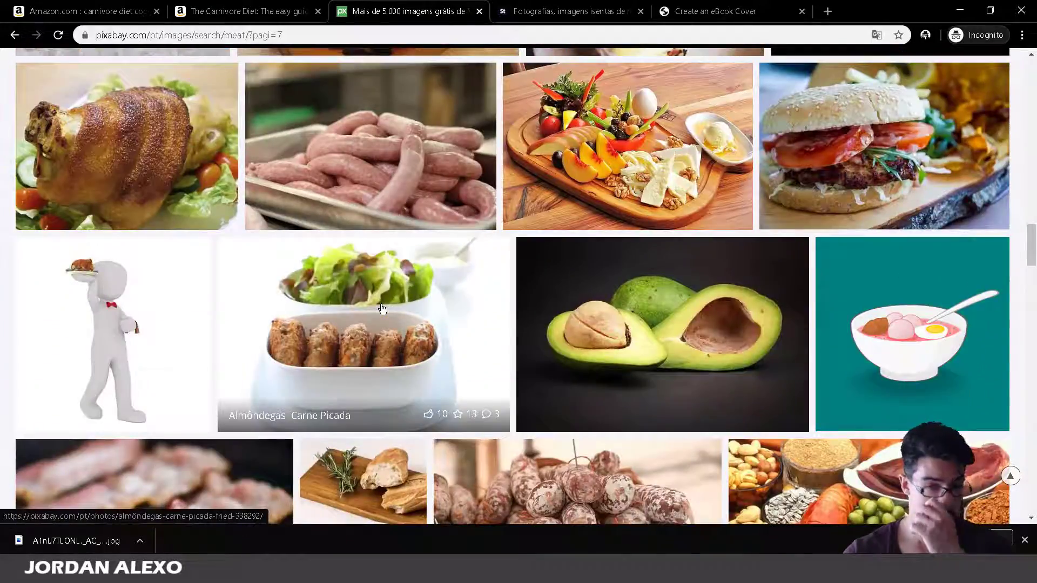
click(540, 11)
Load more Adobe Stock meat results and open grilled steak photo #271316006, then view the Carnivore Diet page.
click(574, 399)
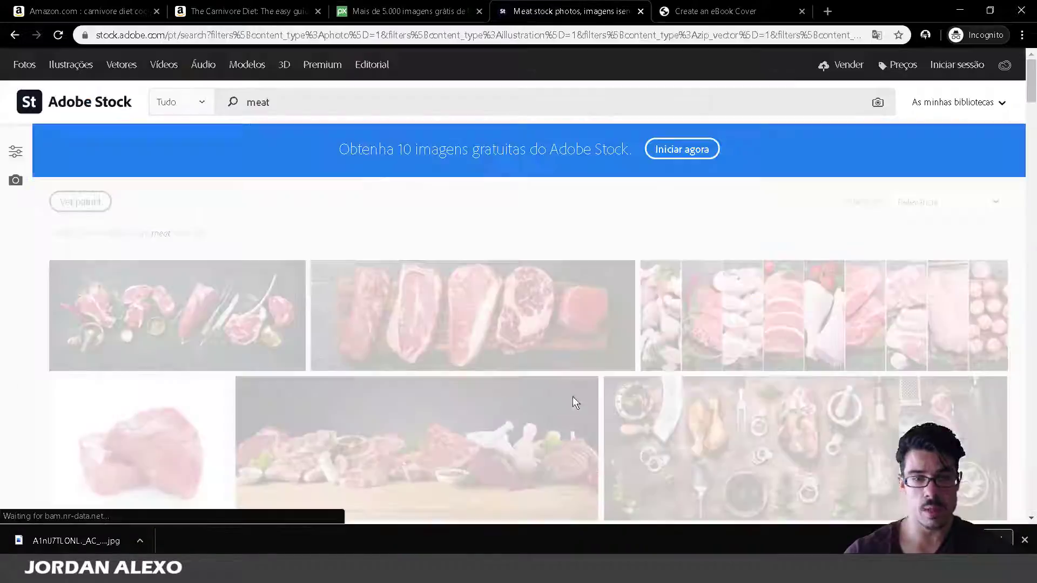
scroll(612, 414, down, 2)
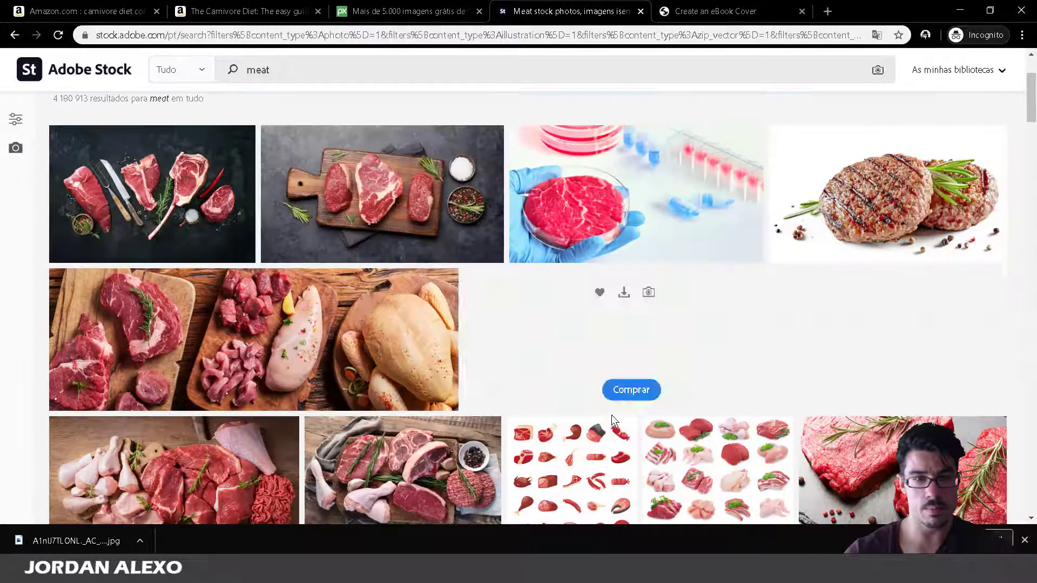
scroll(584, 501, down, 2)
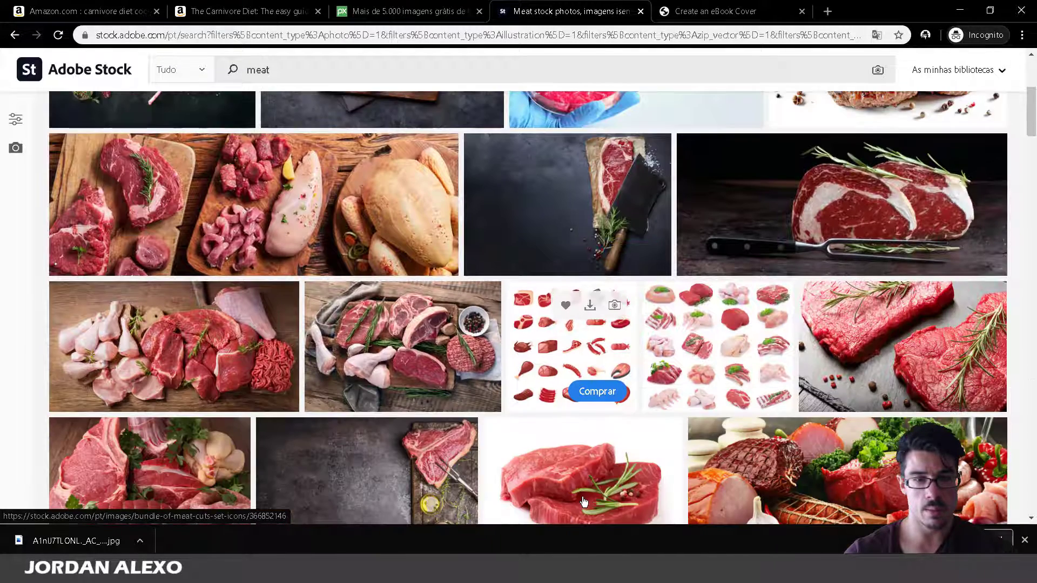
scroll(584, 501, down, 2)
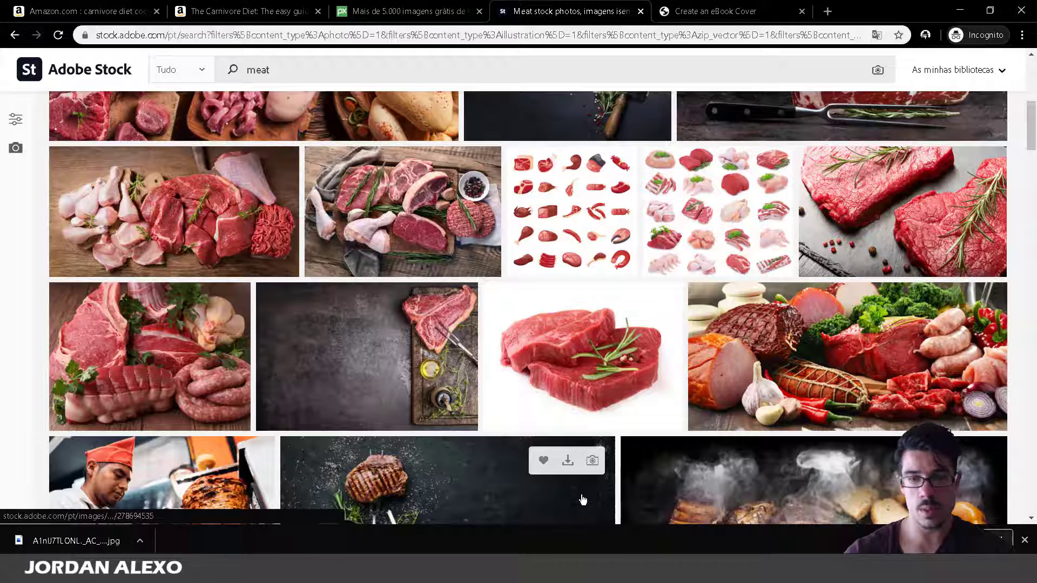
scroll(582, 497, down, 3)
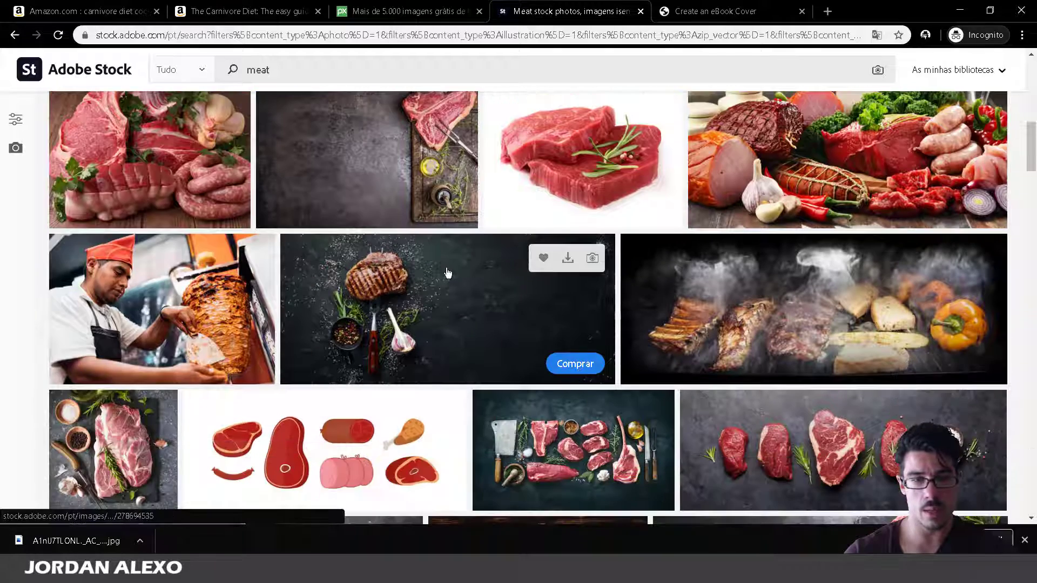
click(447, 273)
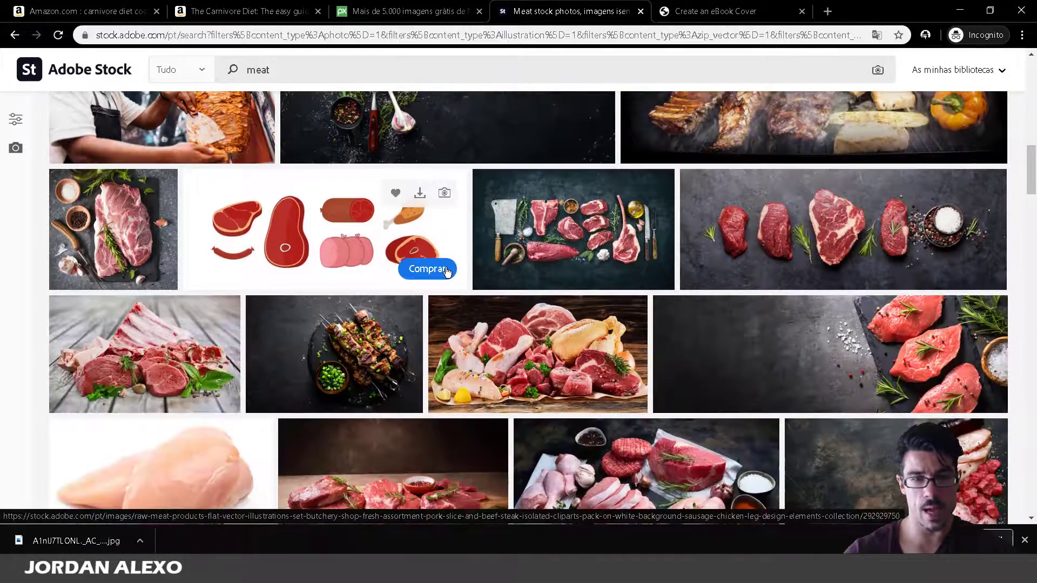
scroll(449, 465, down, 2)
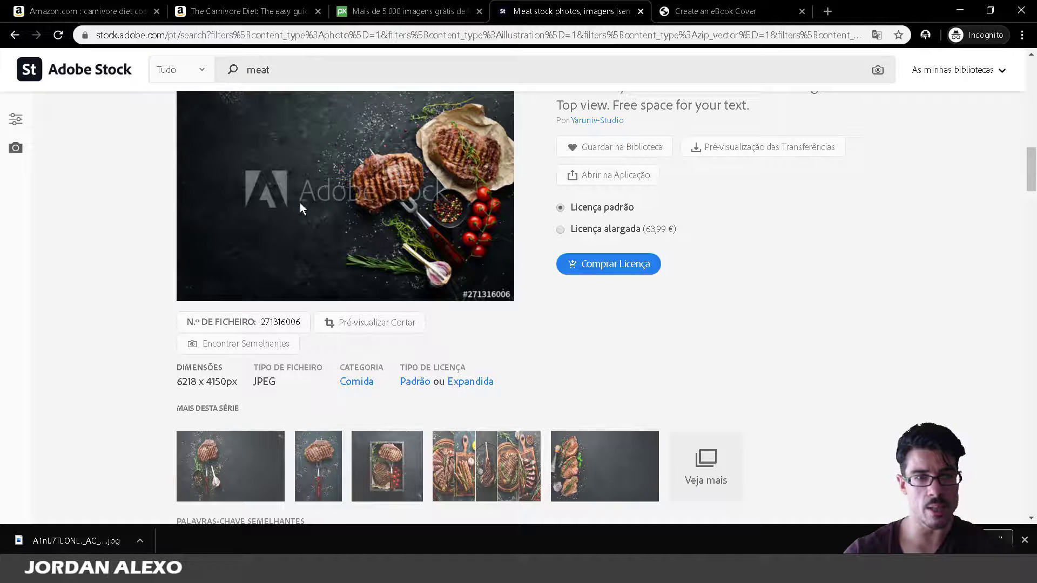
click(249, 11)
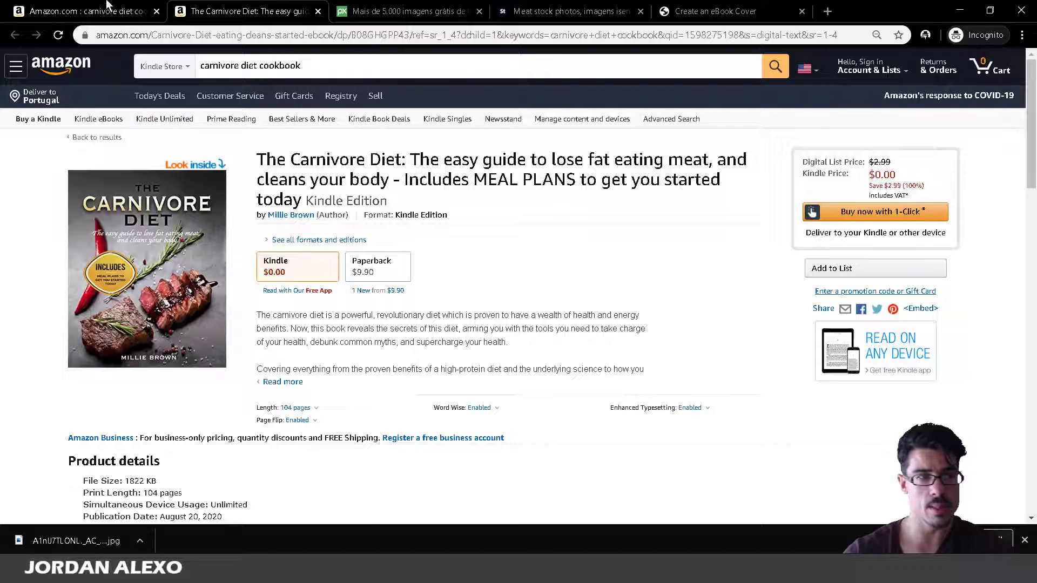
Compare the carnivore cookbook covers on Amazon, then go back to the Adobe Stock steak photo.
click(106, 10)
scroll(372, 297, up, 5)
scroll(624, 299, up, 3)
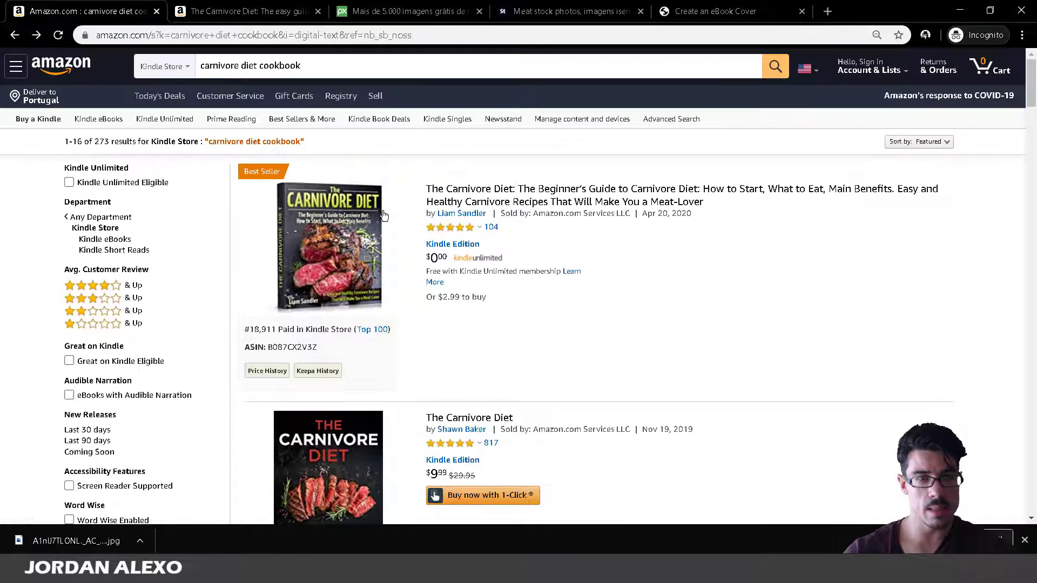
mouse_move(348, 245)
scroll(346, 327, down, 3)
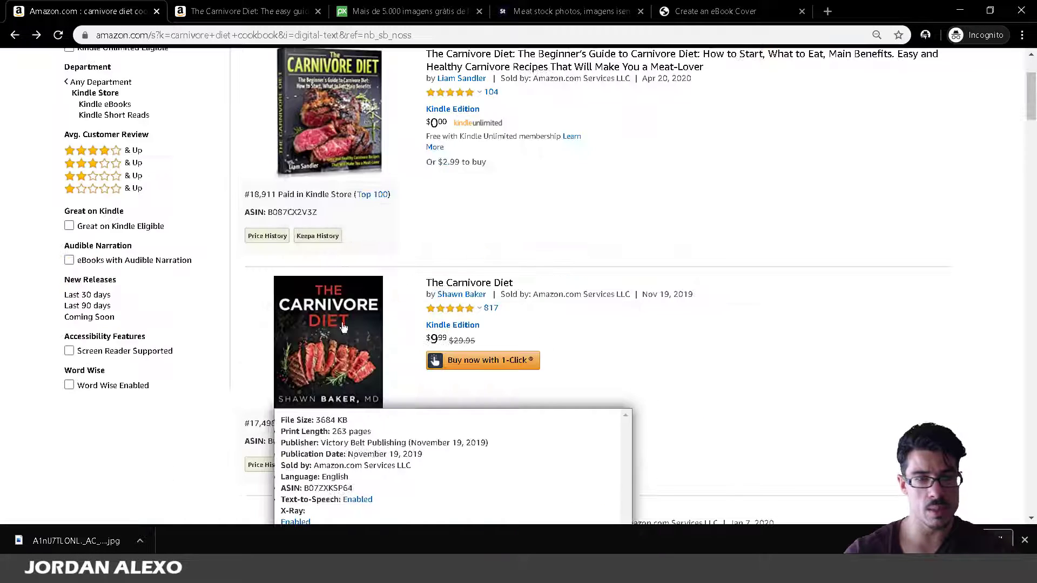
scroll(348, 243, down, 3)
mouse_move(352, 133)
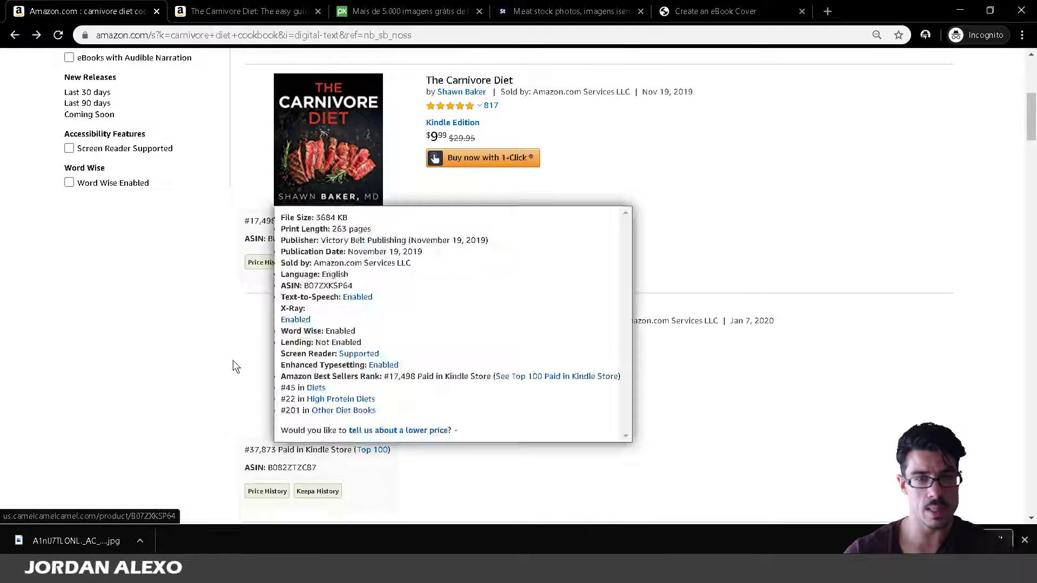
scroll(224, 394, down, 3)
scroll(224, 393, down, 2)
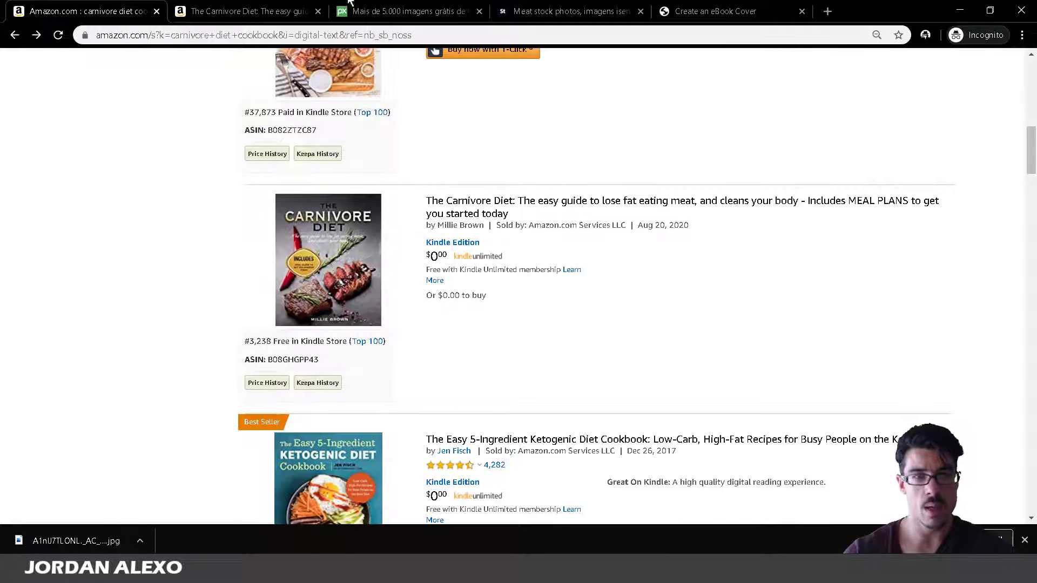
click(408, 11)
click(540, 11)
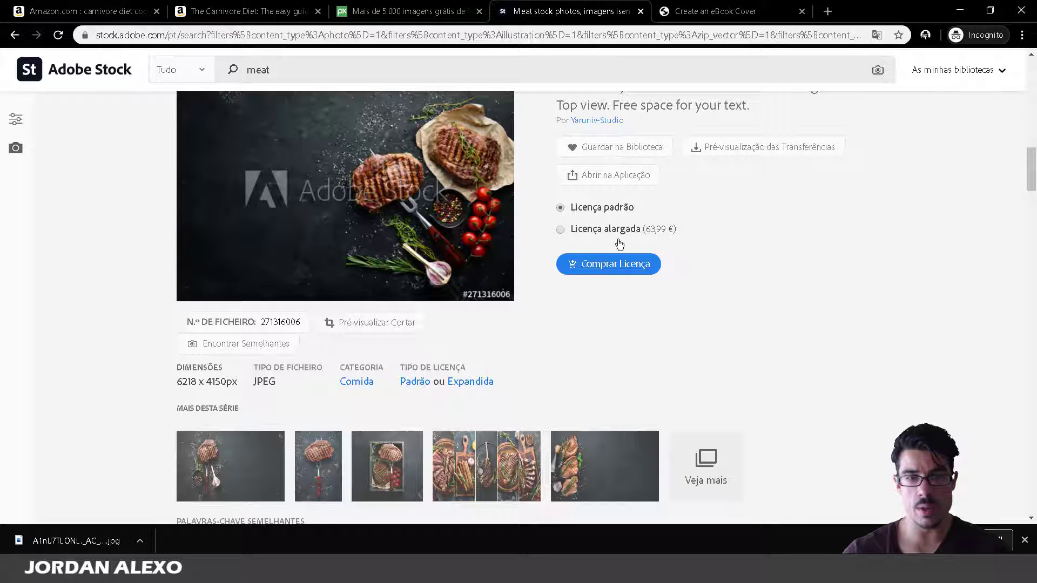
Get the steak photo's download preview from Adobe Stock and return to Photoshop's File menu.
click(618, 264)
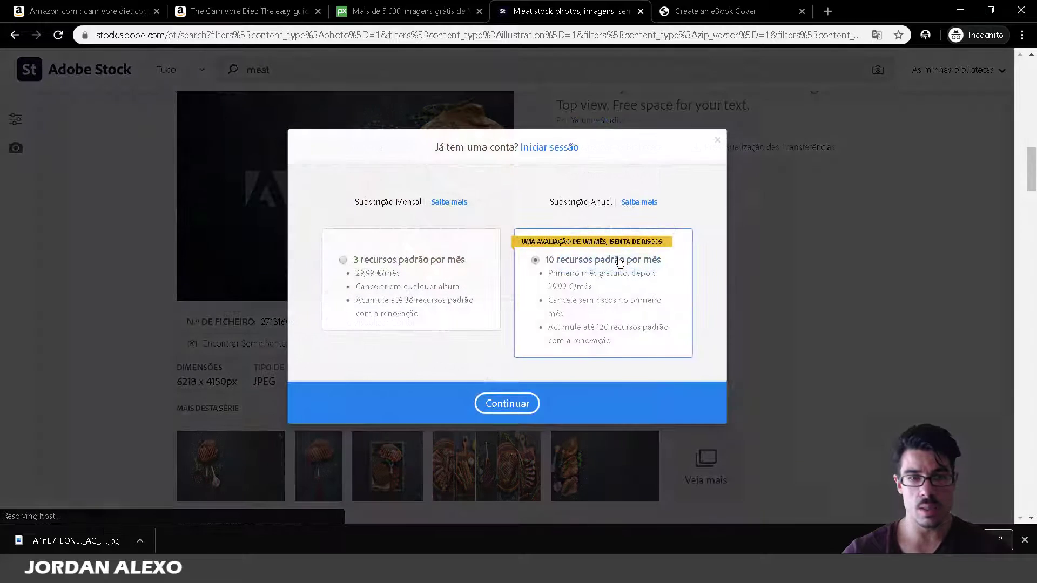
click(717, 141)
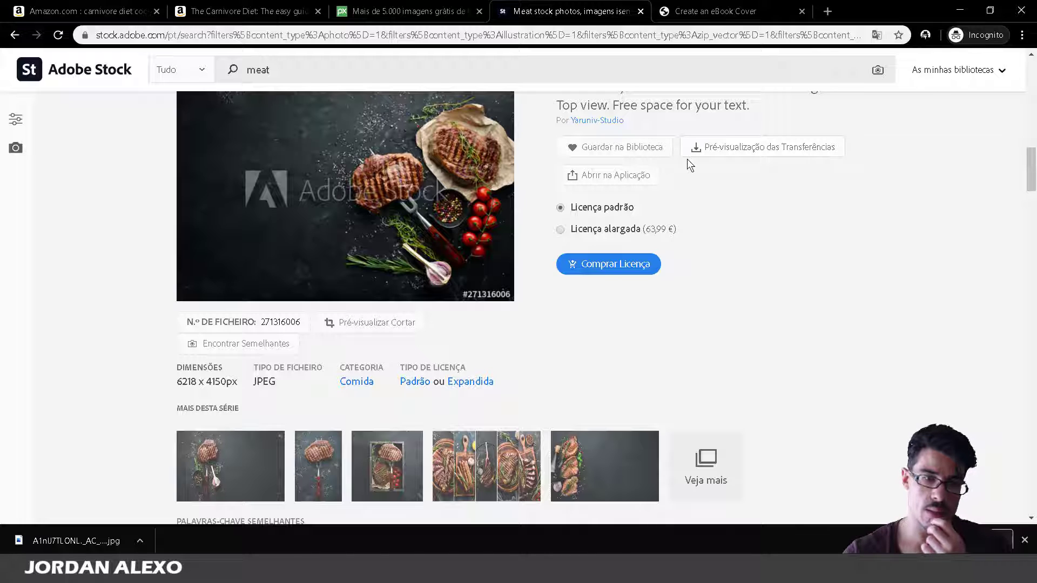
click(694, 149)
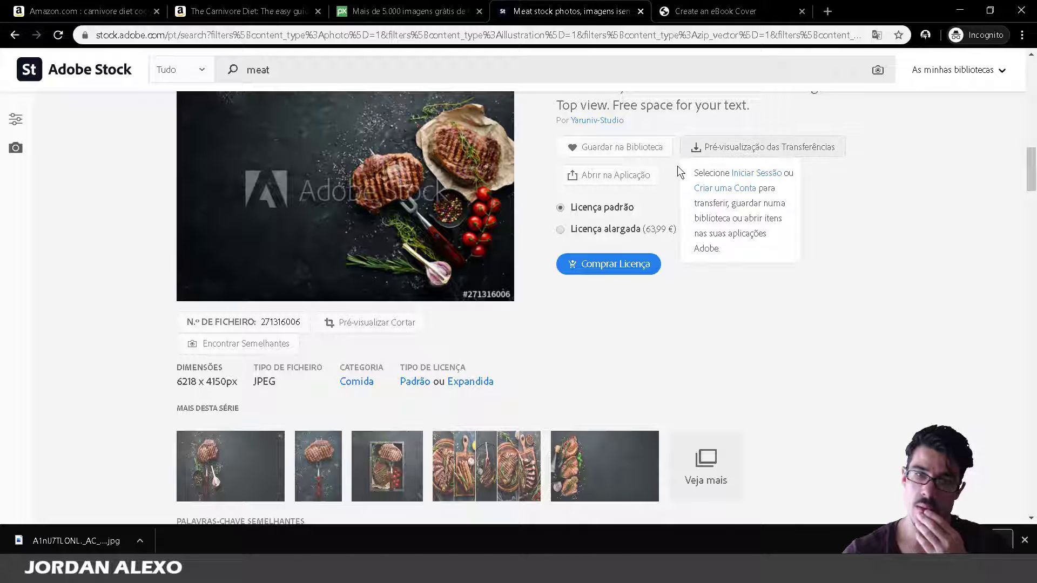
click(742, 175)
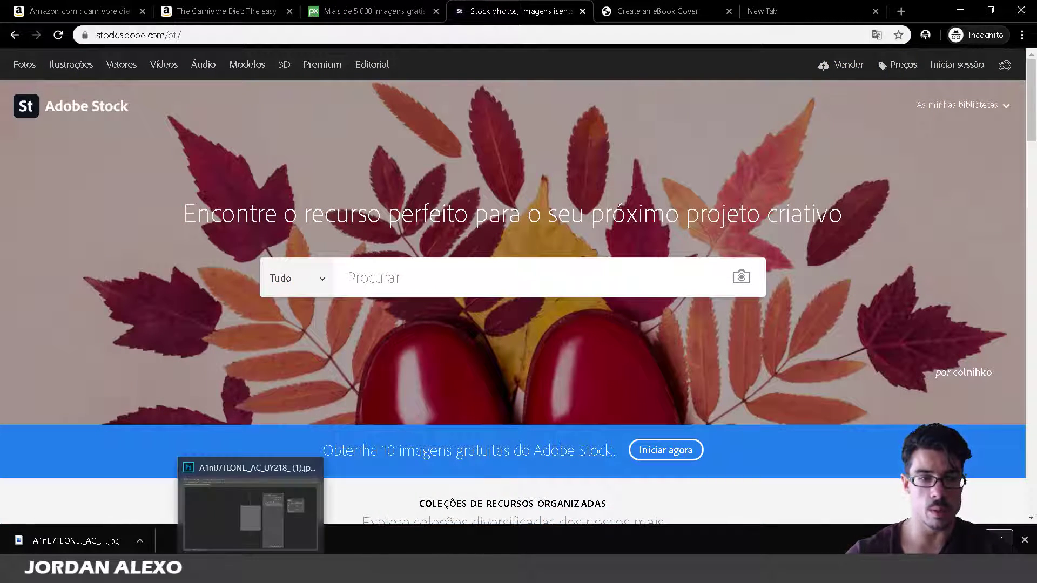
click(251, 570)
click(65, 24)
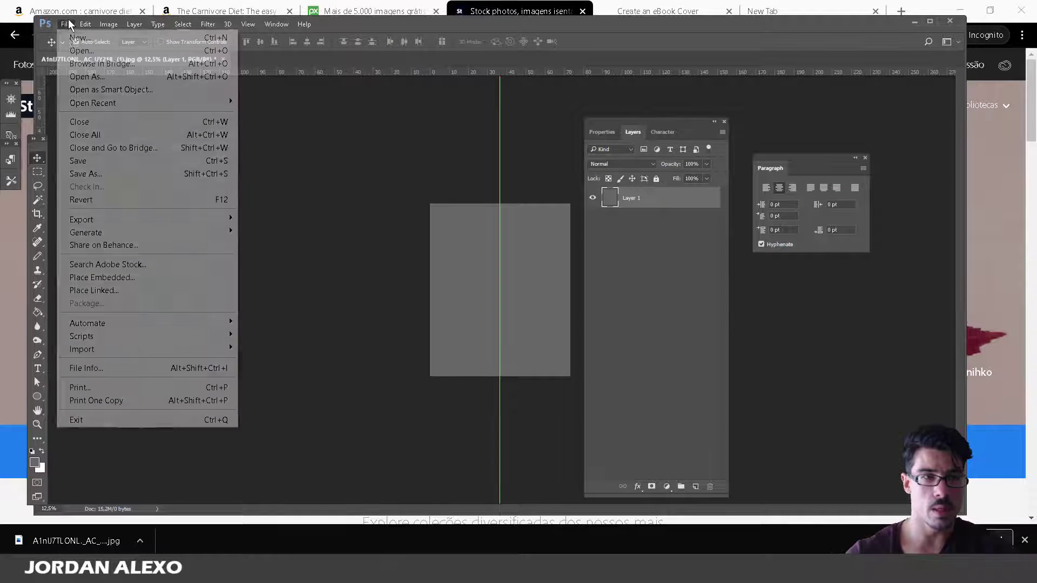
Open AdobeStock_271316006_Preview.jpeg from the Transferências folder.
click(73, 52)
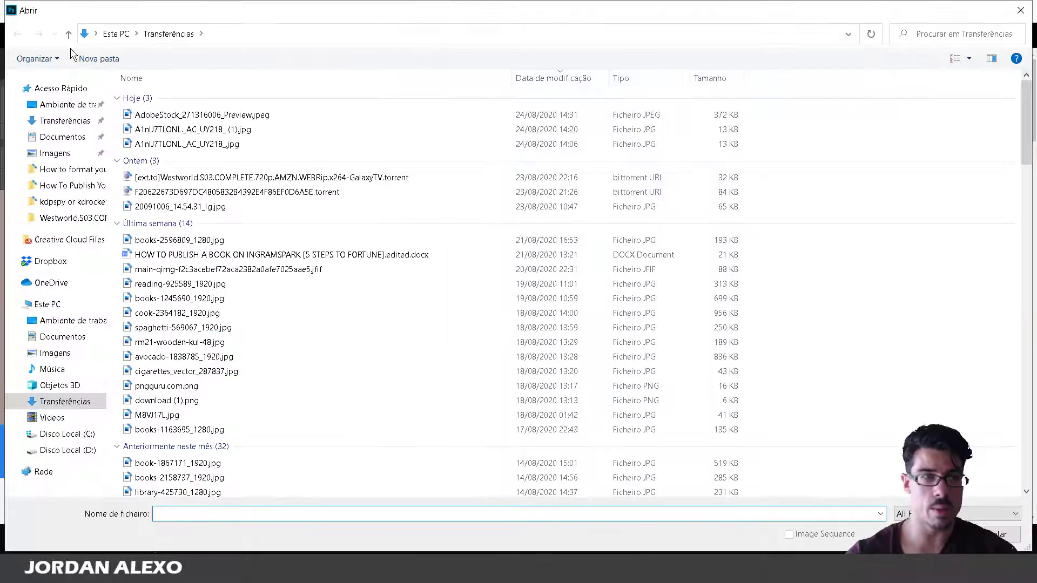
click(161, 114)
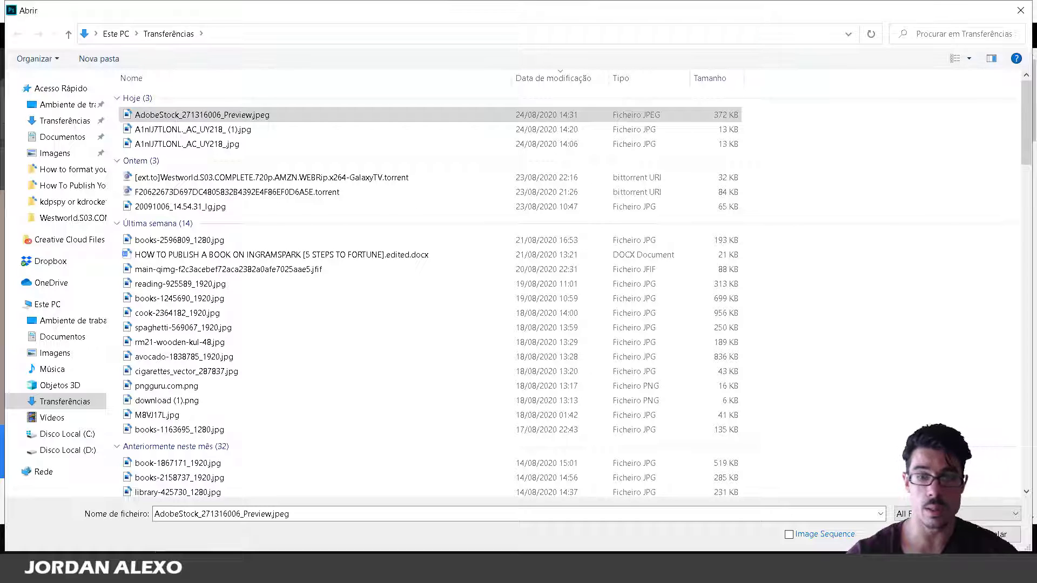
key(Return)
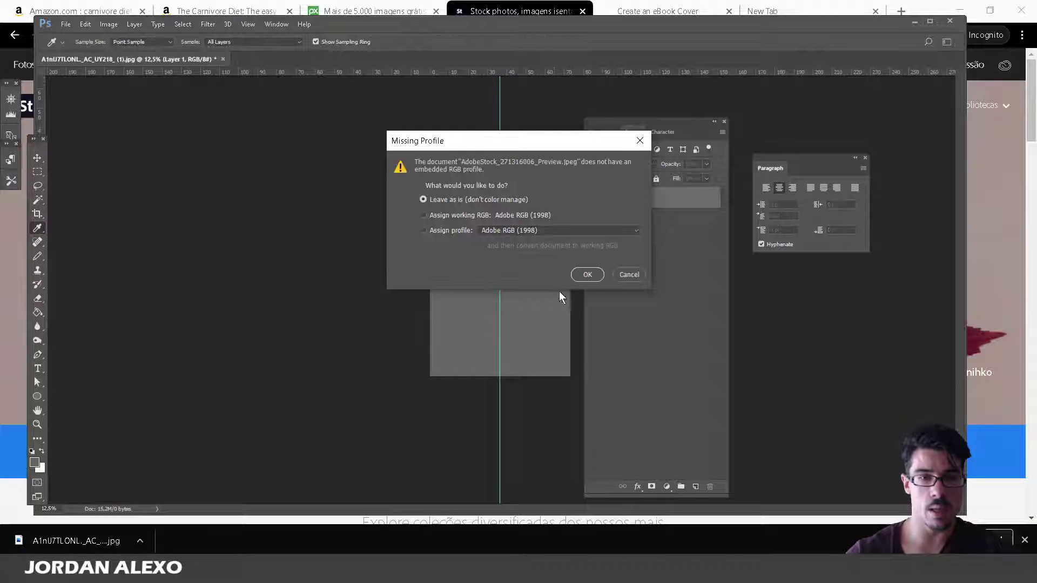
Open the photo with 'Leave as is' for the missing profile and move the panels aside.
click(587, 274)
key(v)
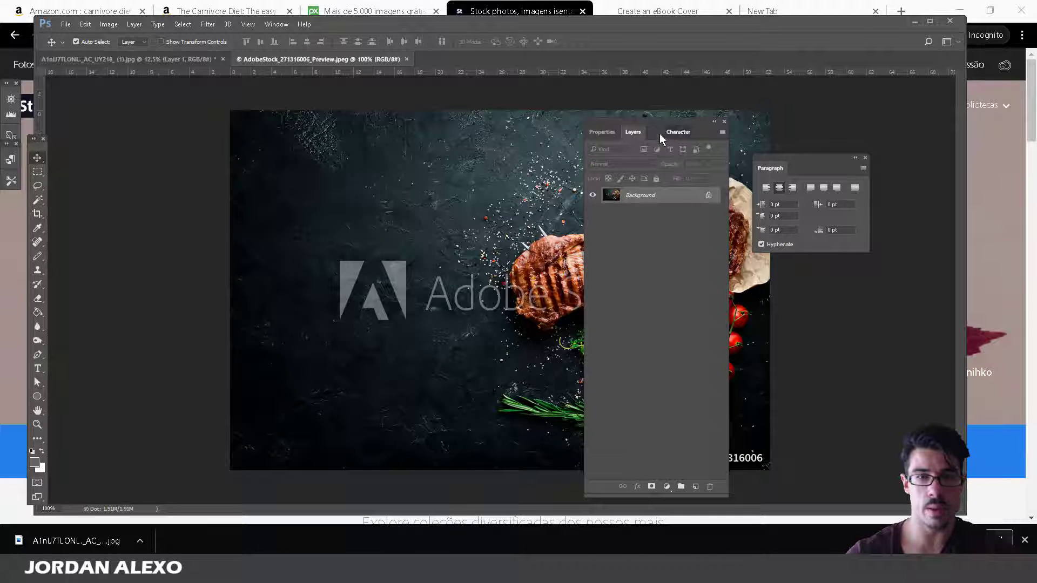
drag(668, 122, 941, 160)
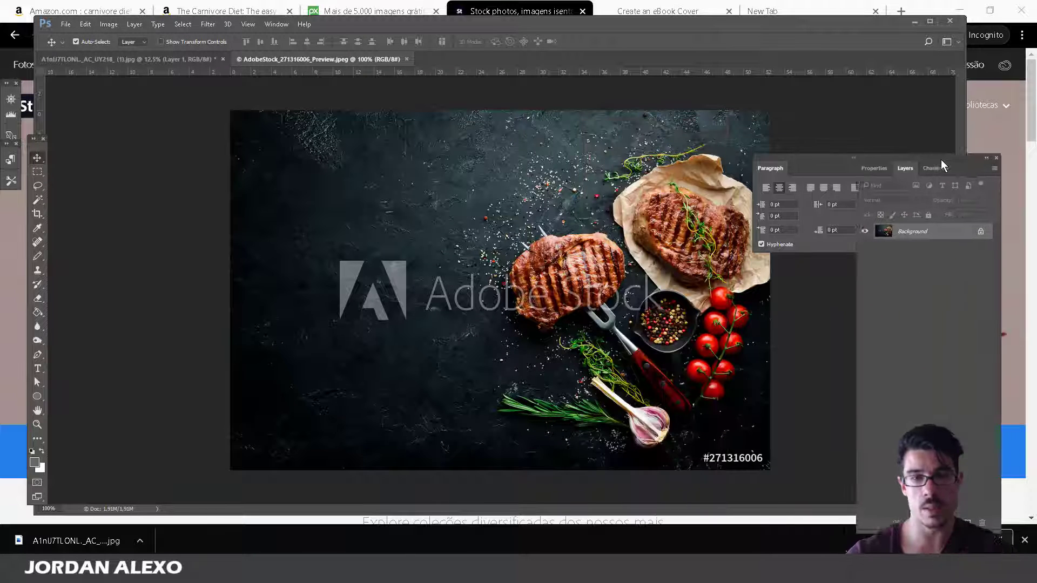
Check the Pixabay meat results in the browser, then return to the steak photo in Photoshop.
click(3, 259)
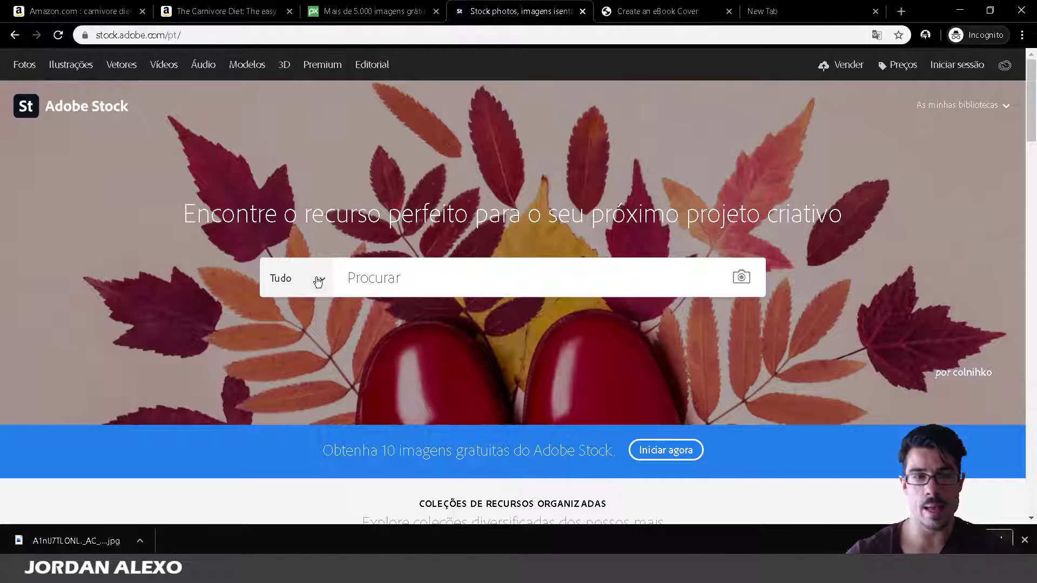
scroll(343, 342, down, 3)
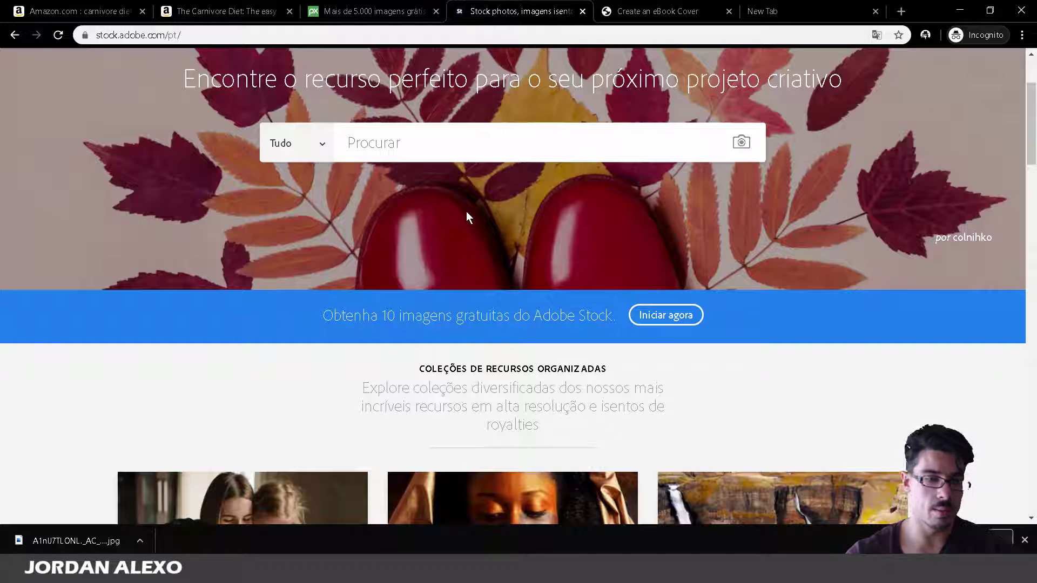
mouse_move(250, 572)
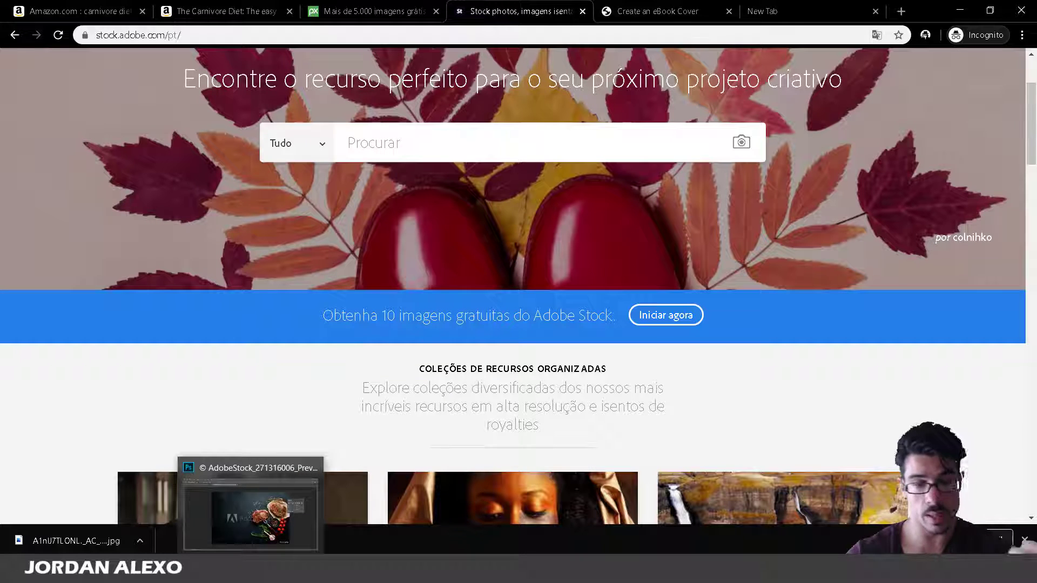
click(250, 573)
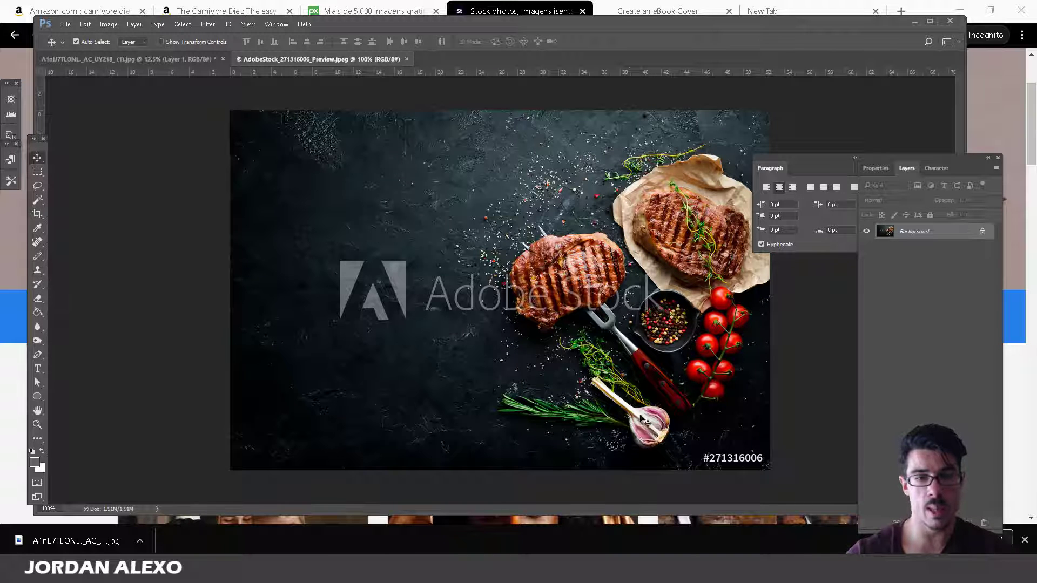
click(4, 494)
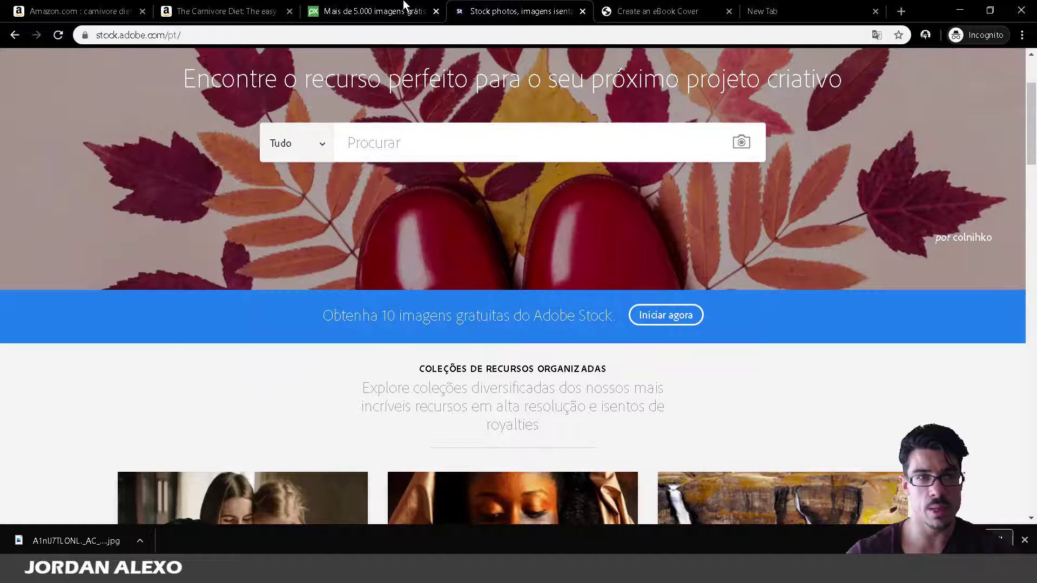
click(409, 9)
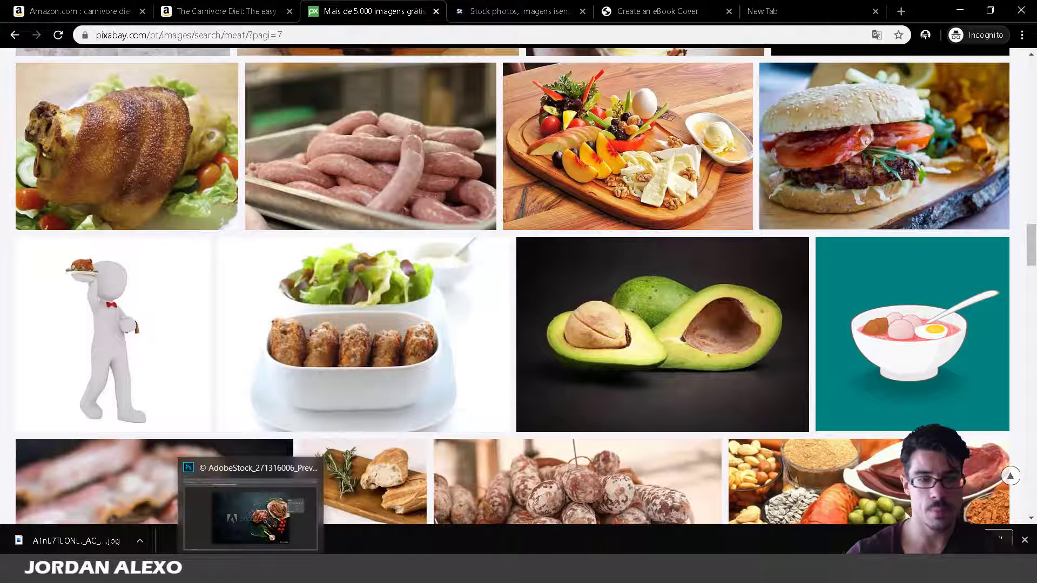
click(254, 570)
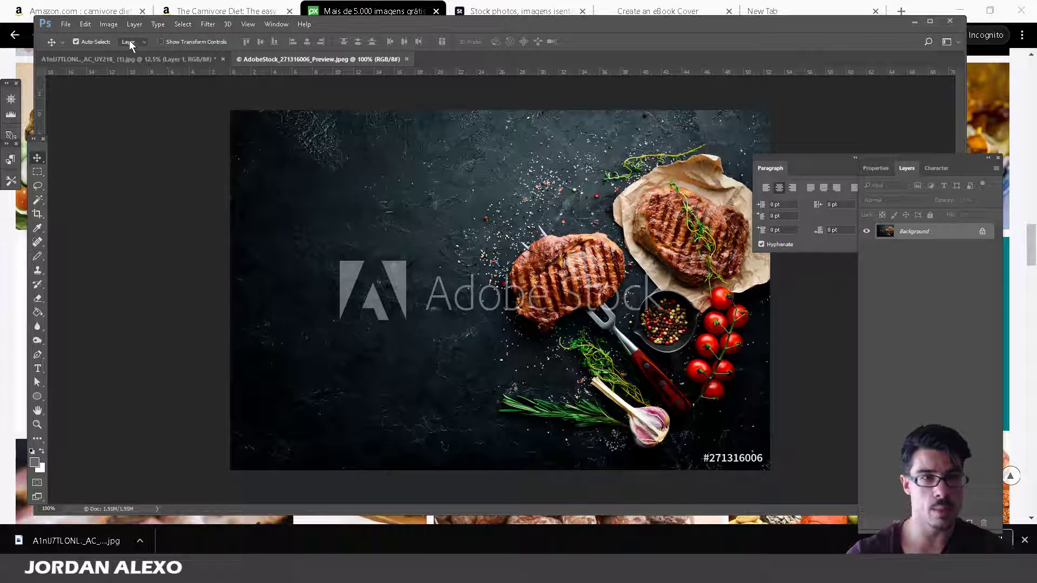
click(109, 24)
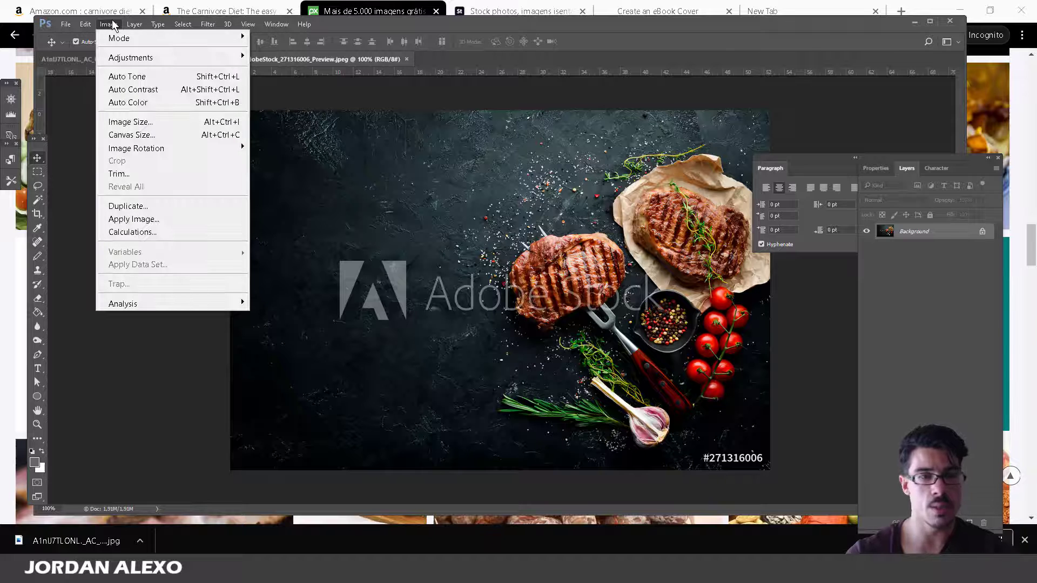
Rotate the steak photo 90° clockwise into portrait orientation.
mouse_move(174, 149)
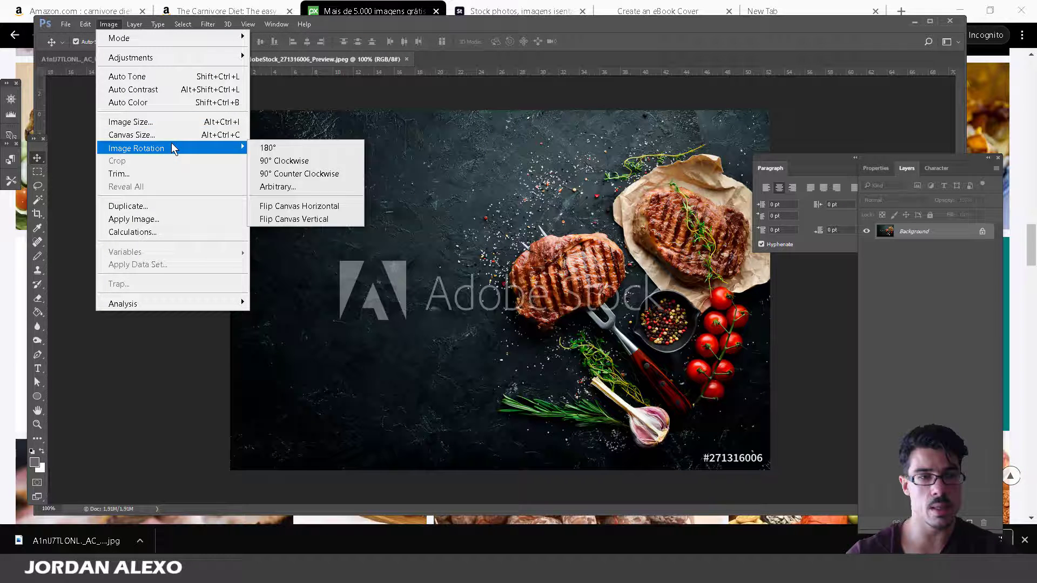
click(288, 161)
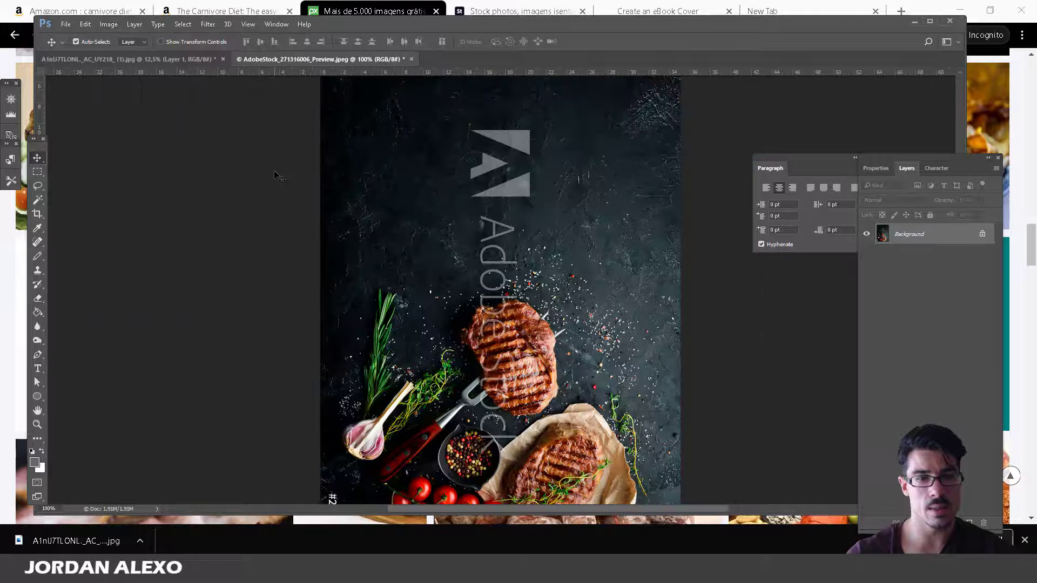
scroll(520, 372, down, 5)
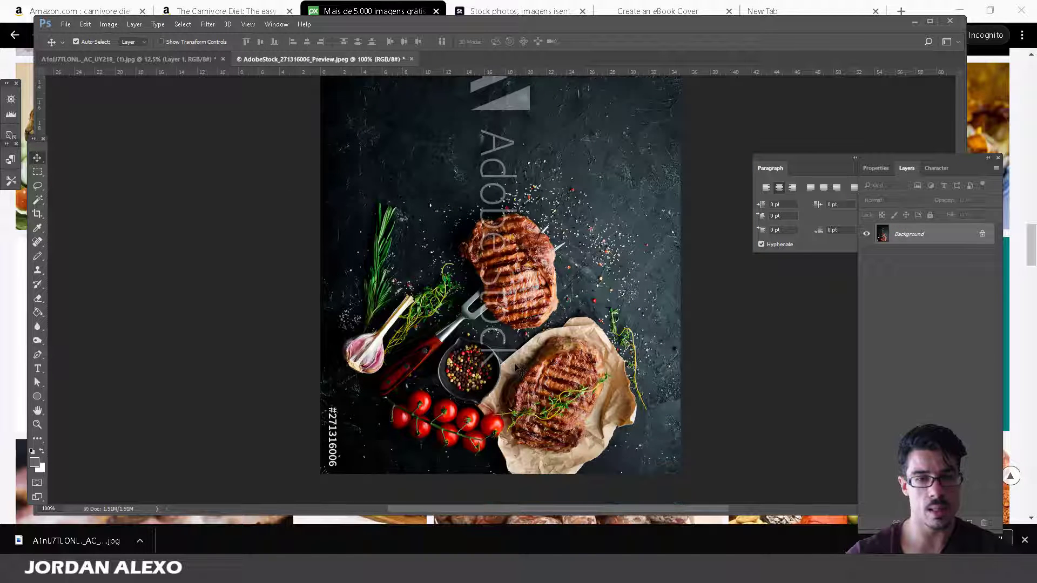
scroll(578, 308, up, 2)
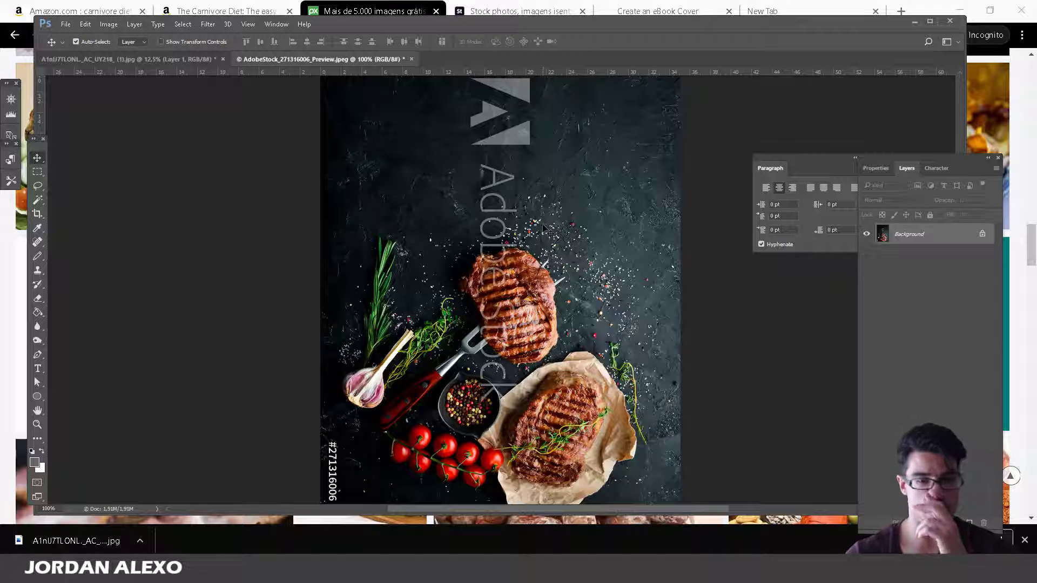
scroll(545, 228, up, 2)
Unlock the background as Layer 0 and drag the photo into the cover document.
click(982, 234)
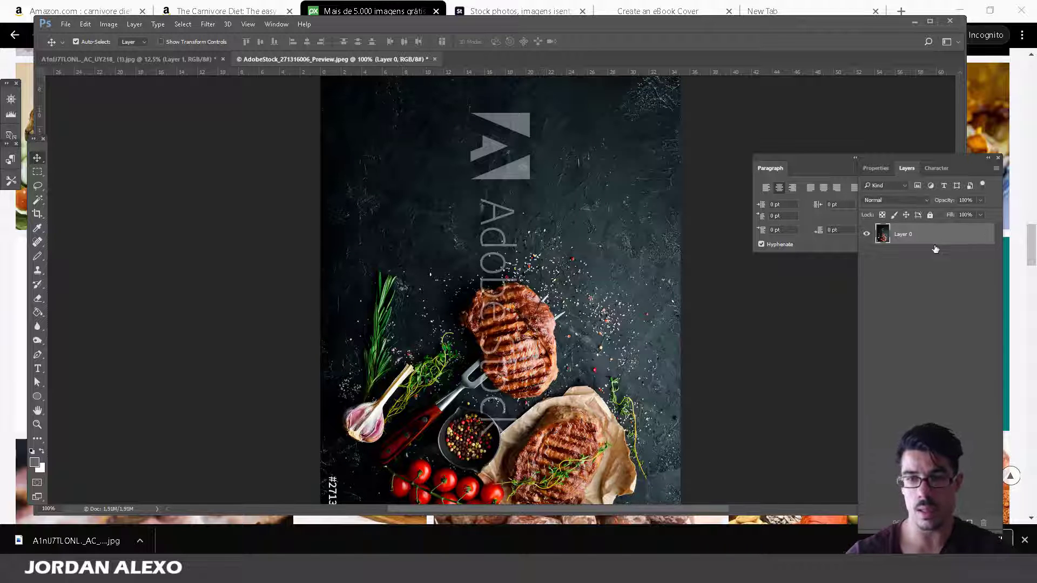
double_click(936, 249)
key(Escape)
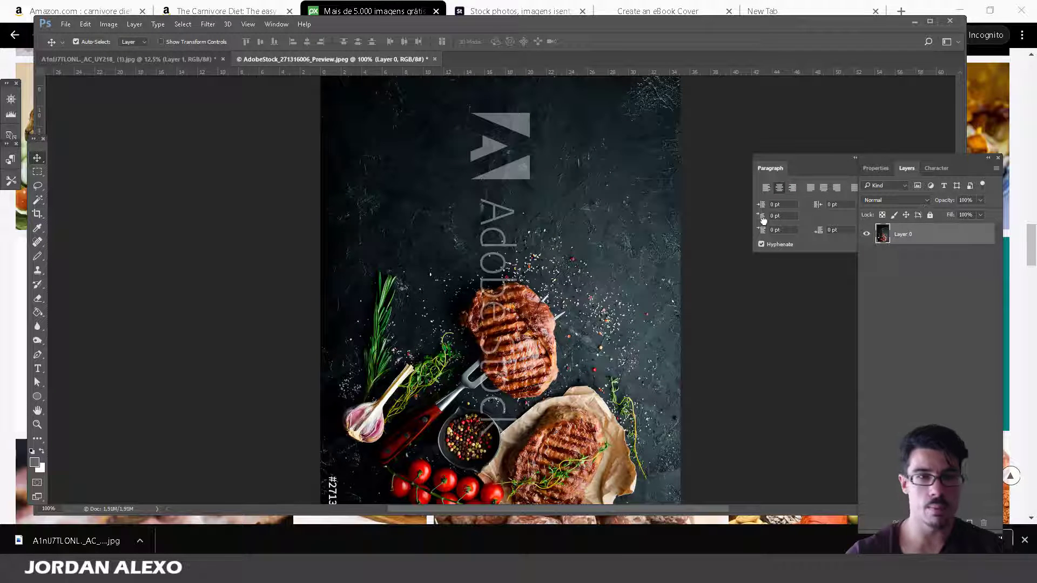
drag(649, 183, 483, 270)
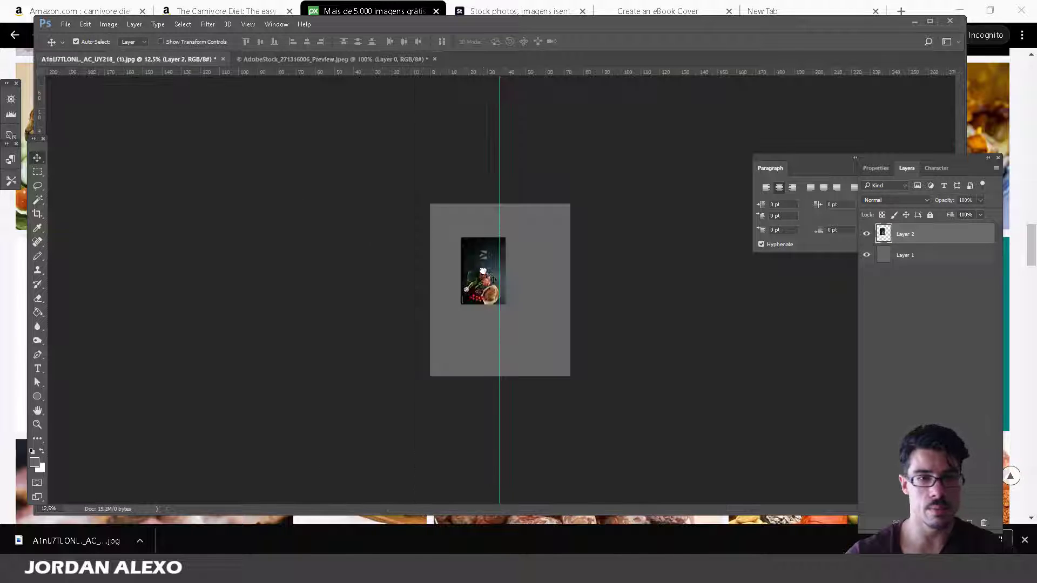
Adjust the zoom and snap the steak photo to the cover's top-left corner.
key(ctrl+minus)
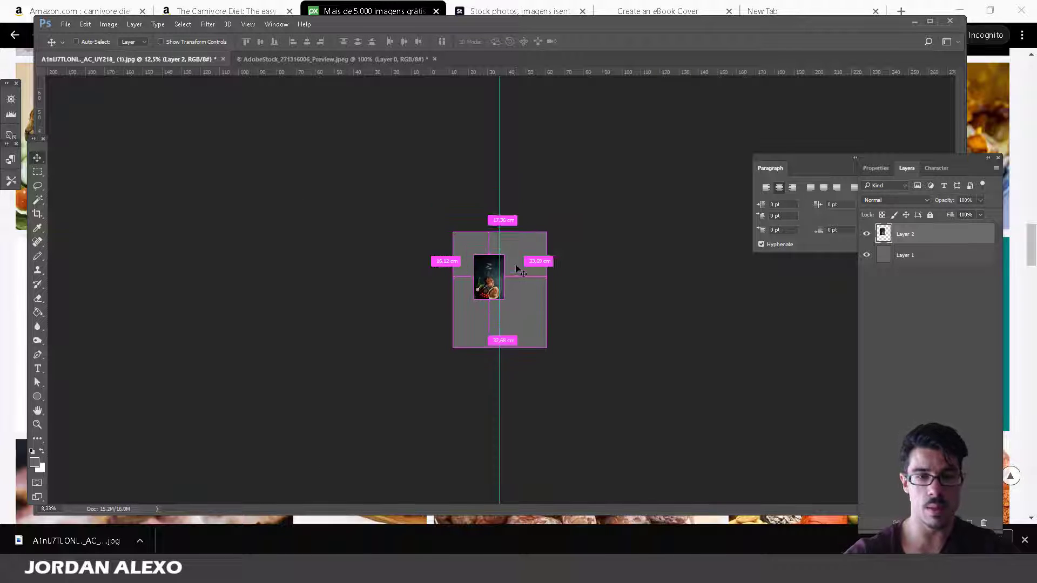
key(ctrl+plus)
key(ctrl+plus)
key(ctrl+plus)
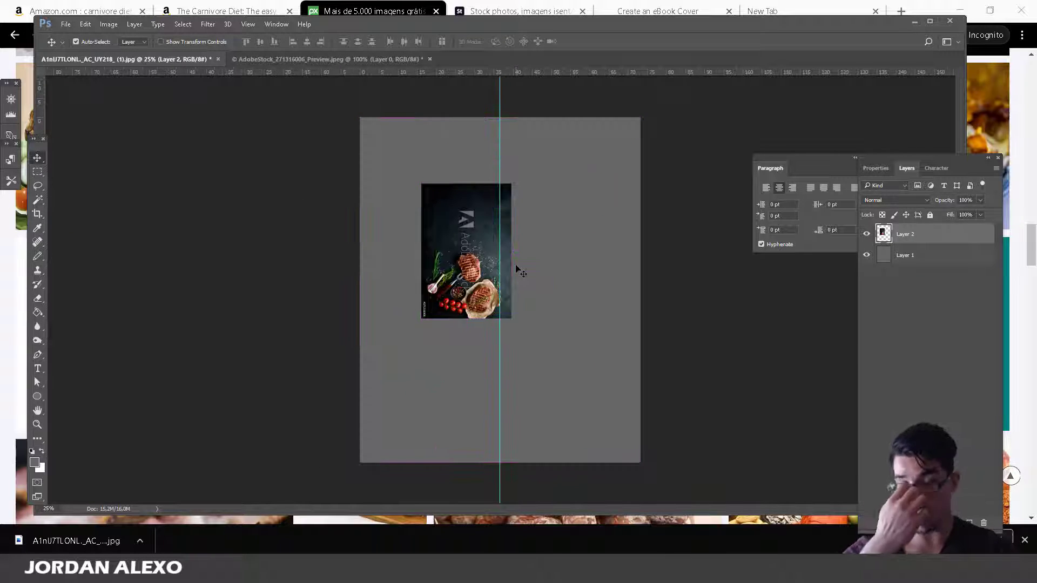
drag(481, 252, 415, 184)
Scale the photo to about 316% to fill the canvas, shift it up, and add empty Layer 3.
key(ctrl+t)
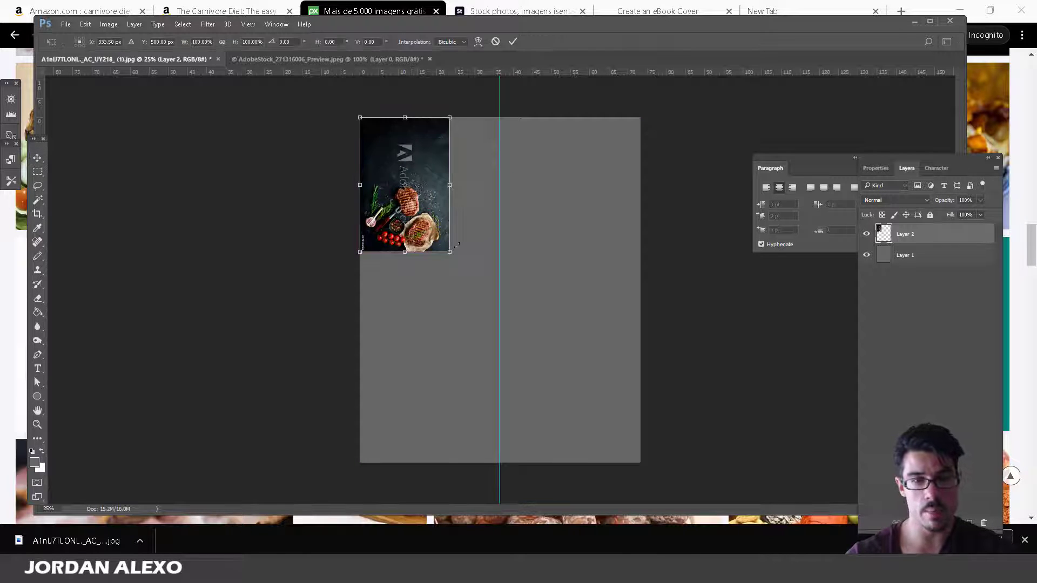
drag(451, 251, 668, 503)
drag(543, 400, 544, 344)
click(38, 157)
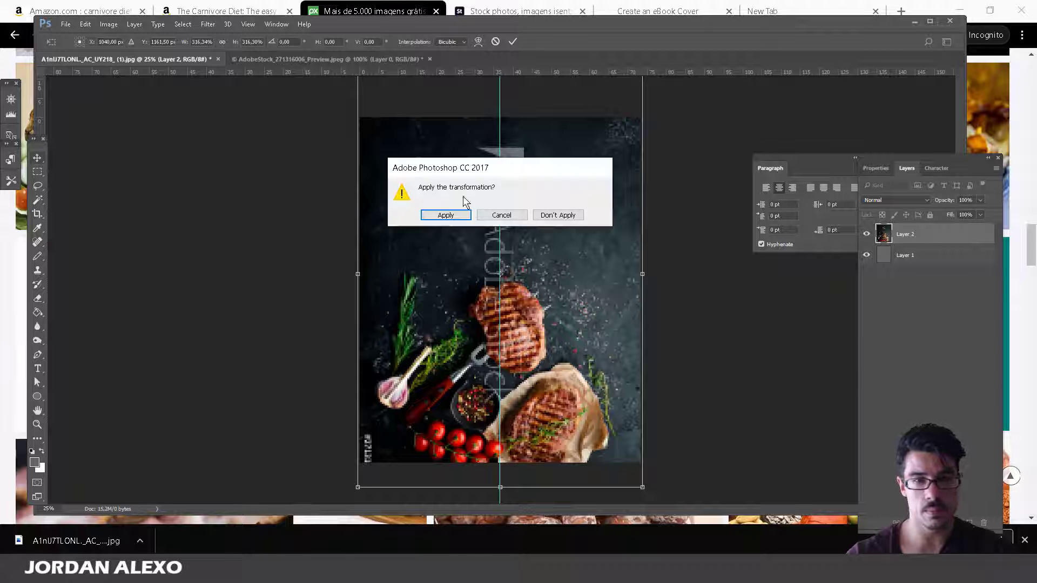
click(441, 214)
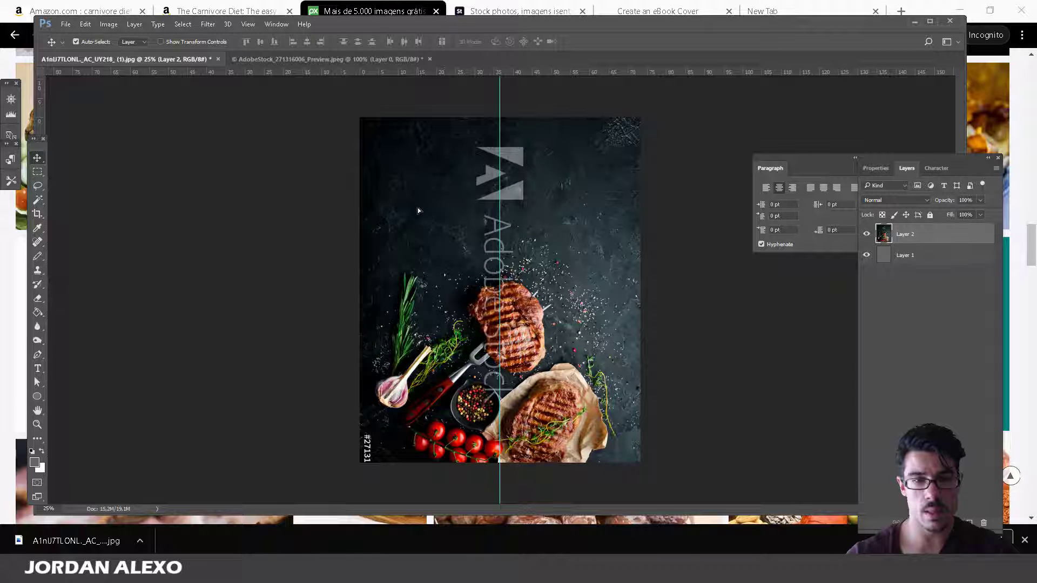
mouse_move(416, 207)
mouse_down()
mouse_move(418, 199)
mouse_move(420, 226)
mouse_up()
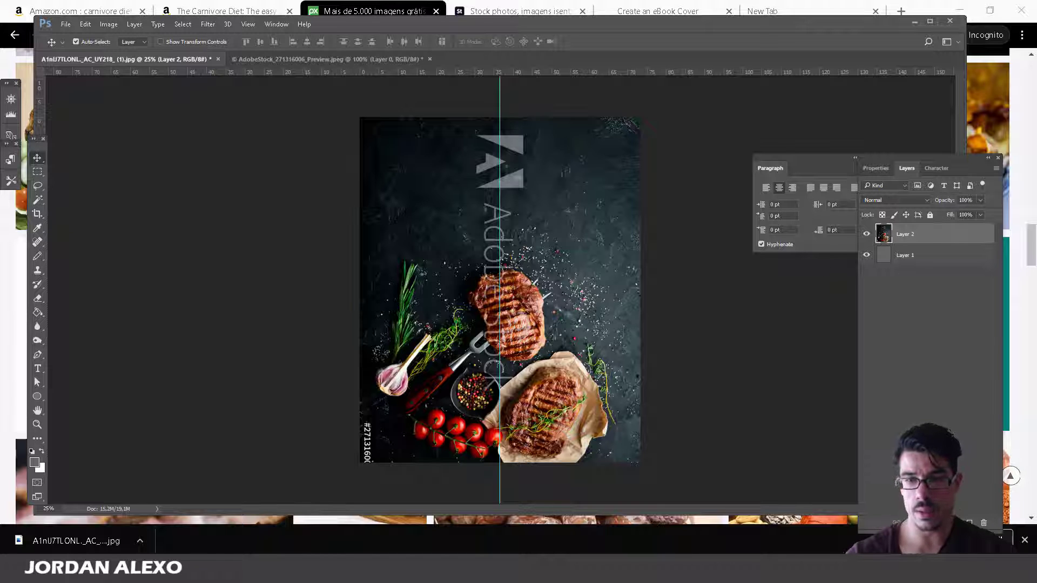
click(969, 523)
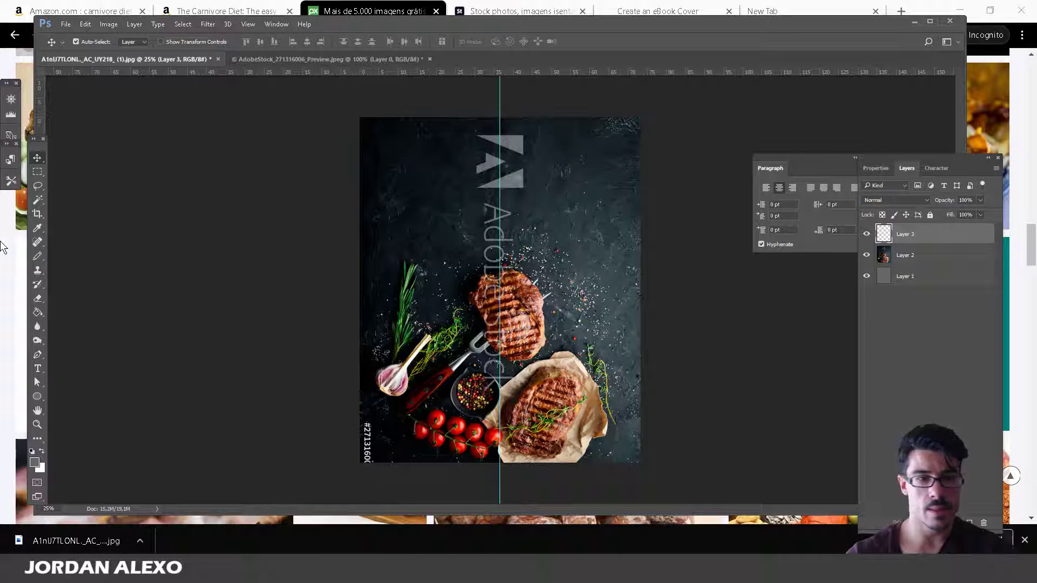
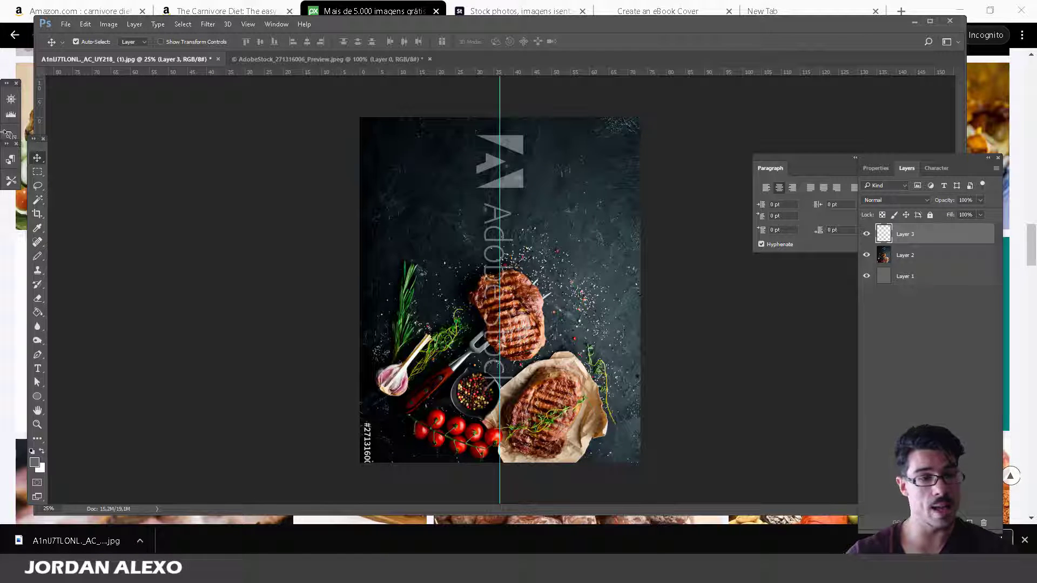
Scroll through the Pixabay meat image results, then switch to the Carnivore Diet book page.
click(3, 253)
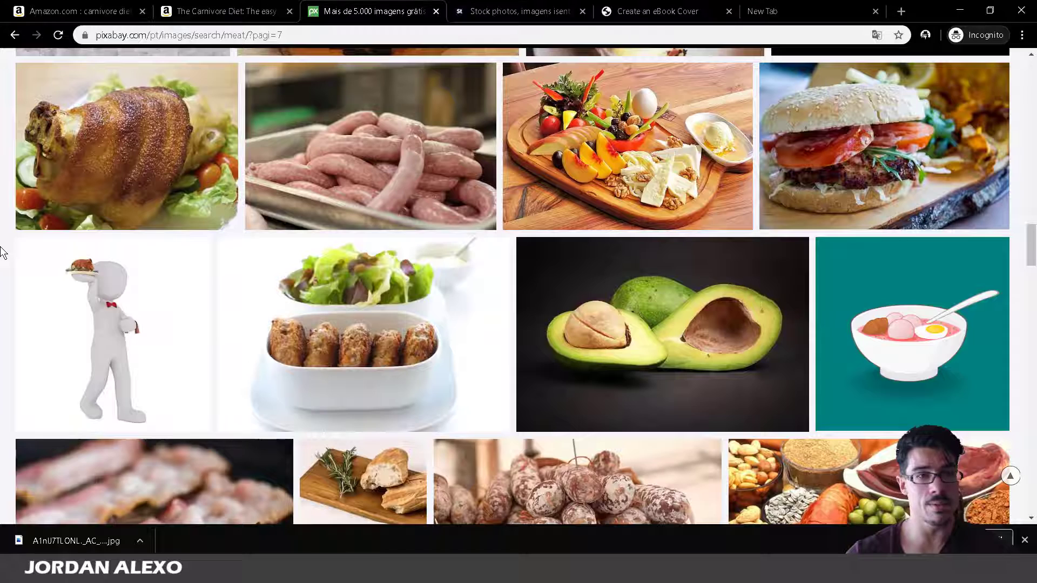
scroll(435, 243, up, 9)
scroll(437, 247, up, 1)
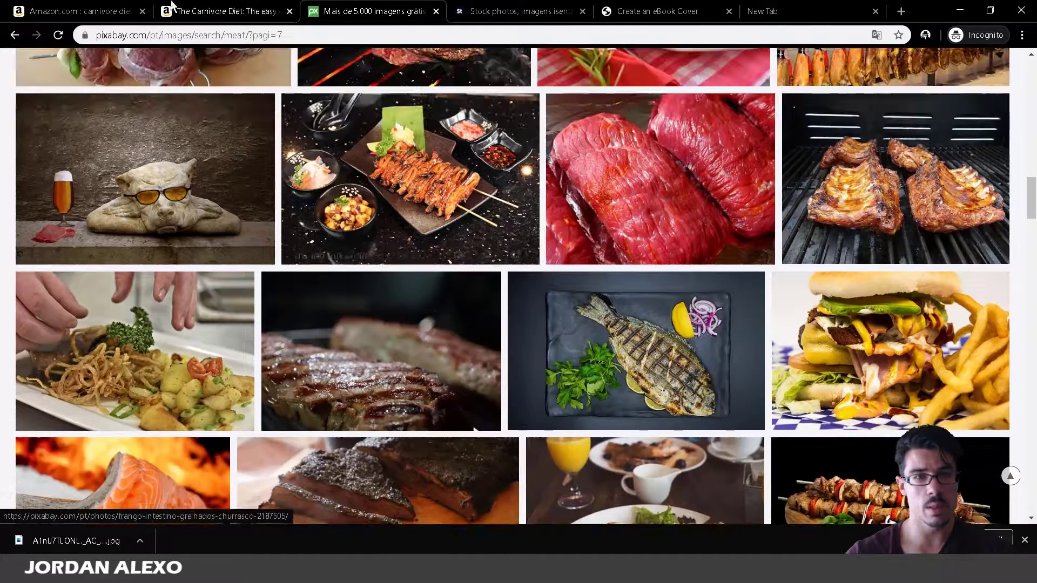
click(246, 7)
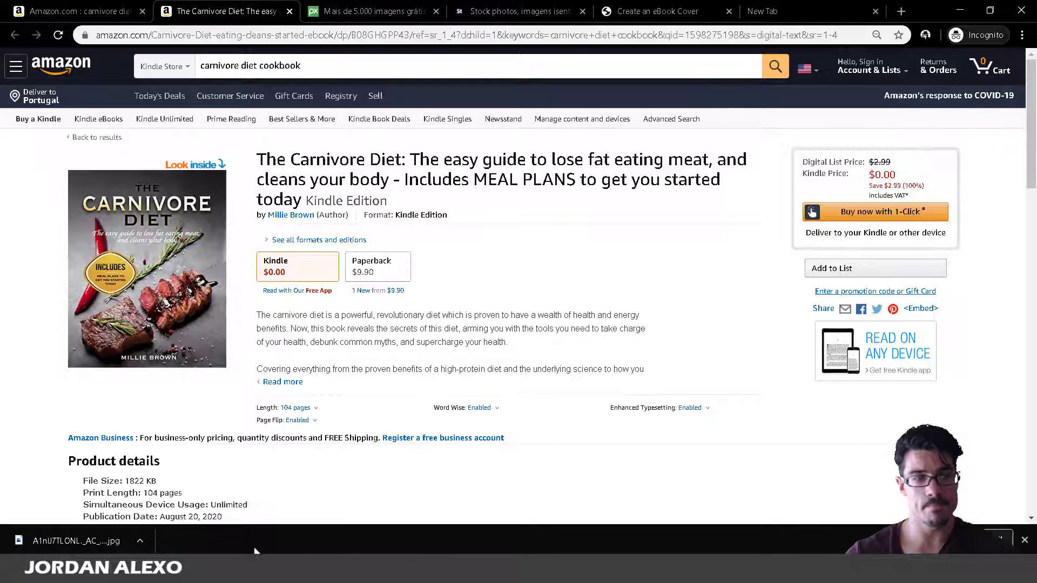
Back on the steak cover, pick the Horizontal Type tool and view font styles, then revisit the Amazon tab.
mouse_move(251, 571)
click(277, 519)
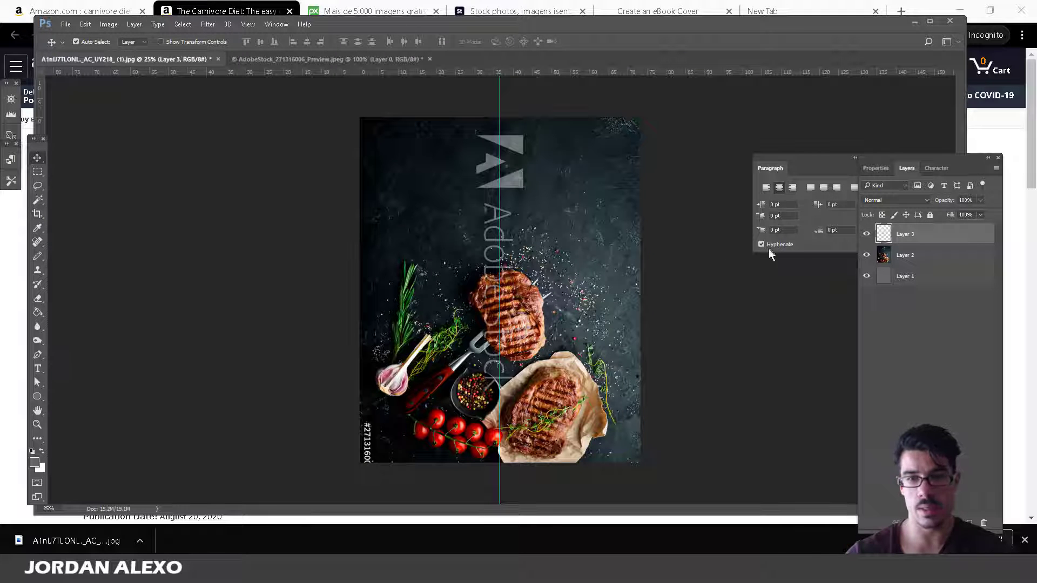
click(38, 368)
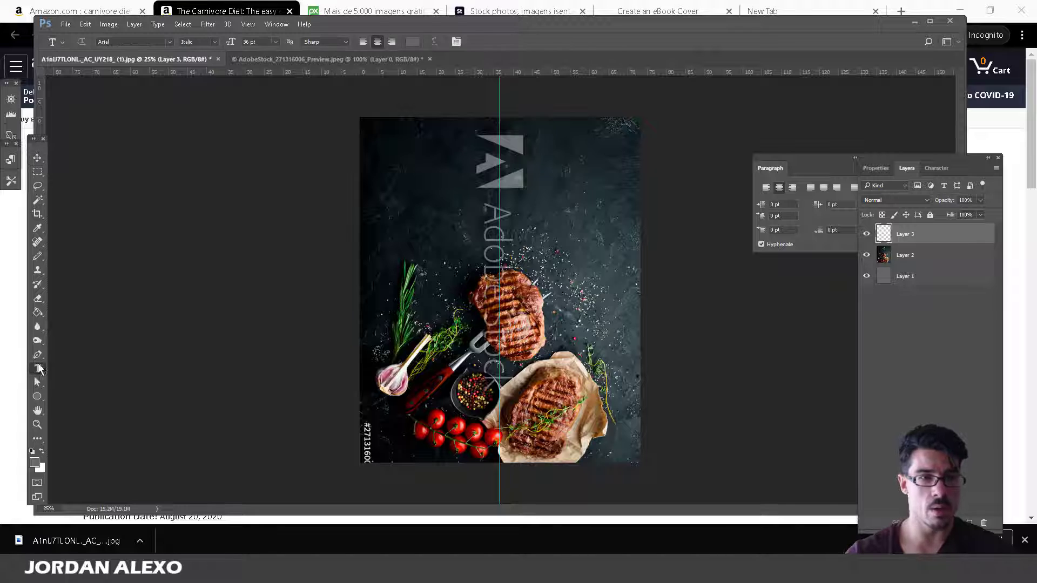
click(214, 42)
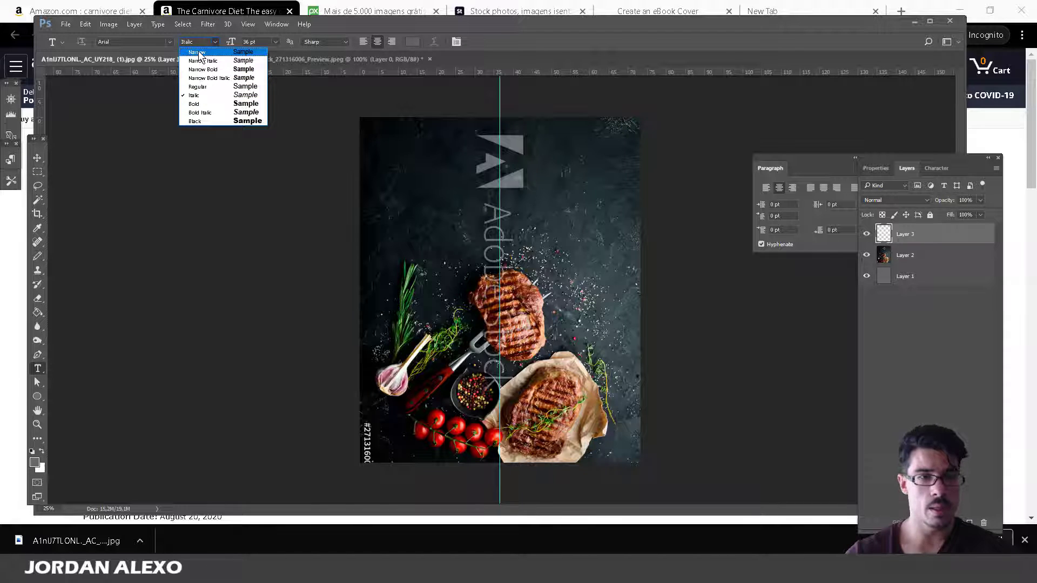
click(258, 5)
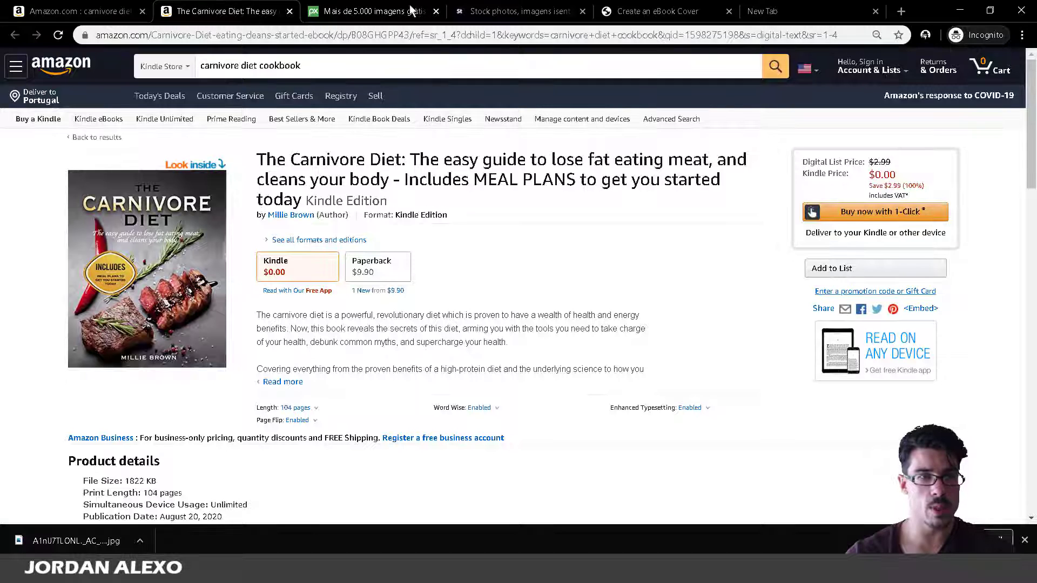
right_click(259, 5)
Search Google for 'free fonts' in a new browser tab.
click(267, 11)
text(free fonts)
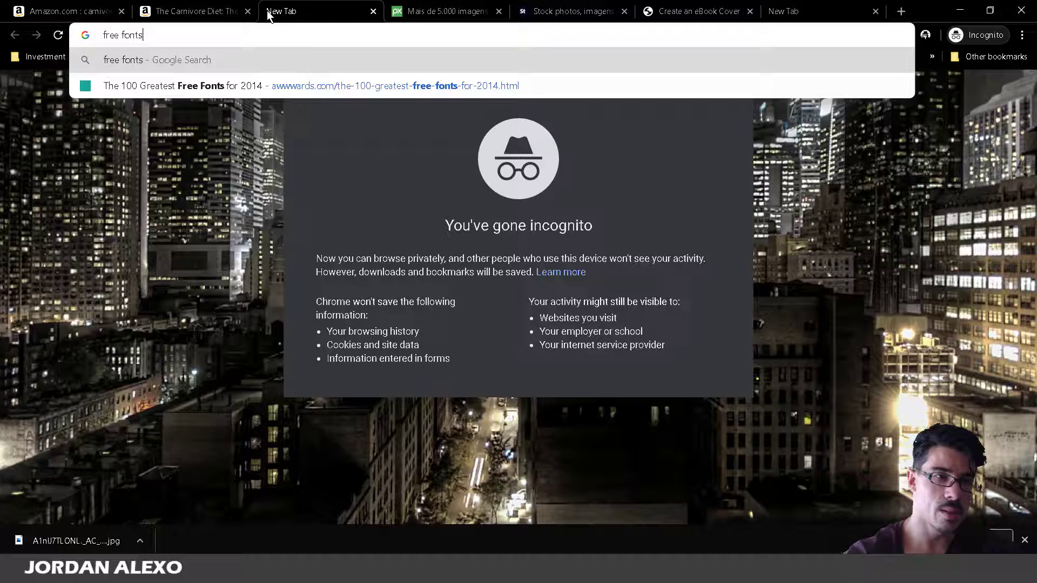
key(Return)
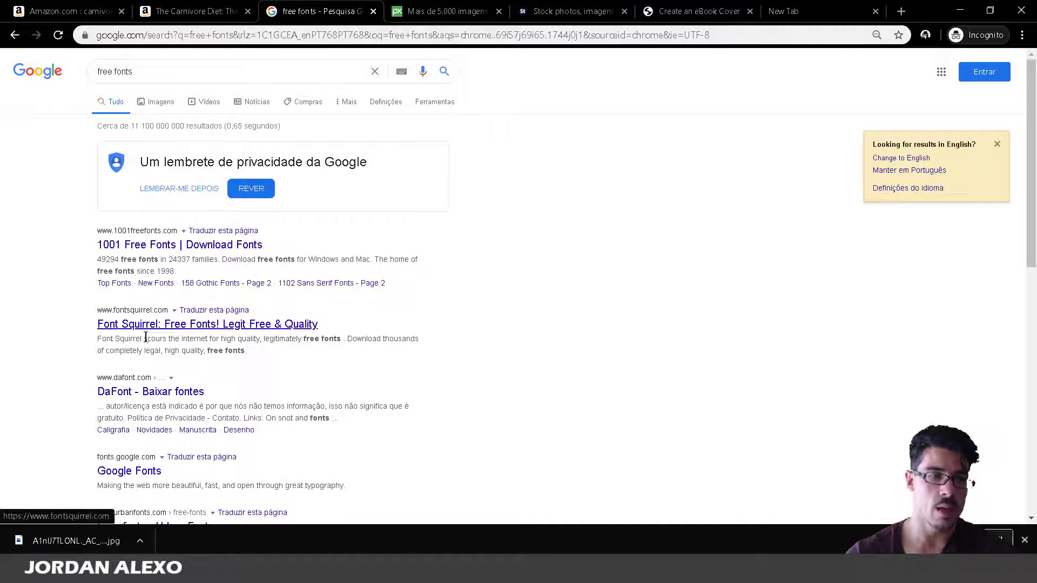
Open 1001freefonts.com and browse its listings before returning to the Photoshop cover.
click(151, 246)
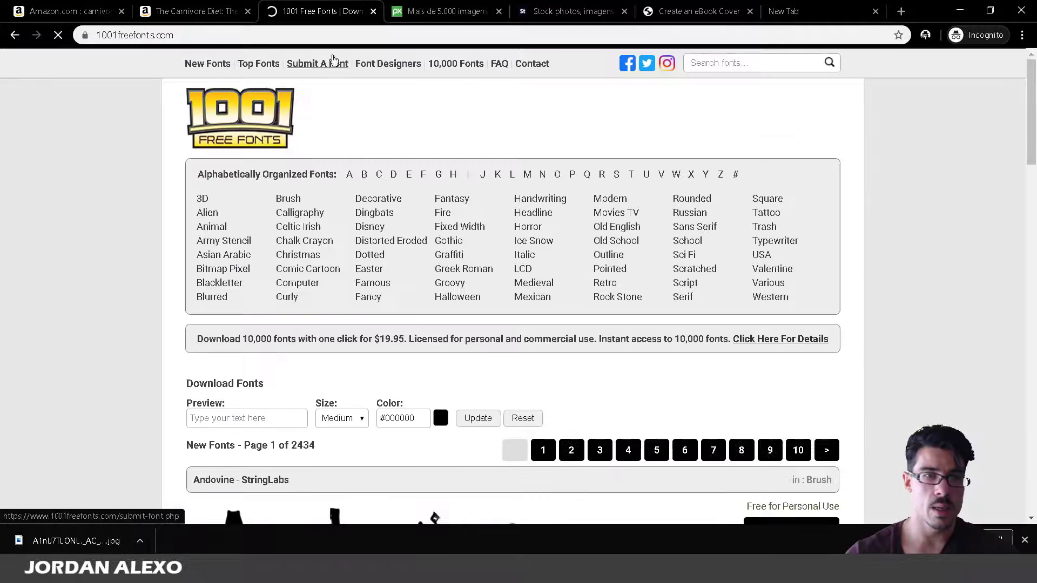
scroll(458, 232, down, 5)
scroll(497, 178, down, 2)
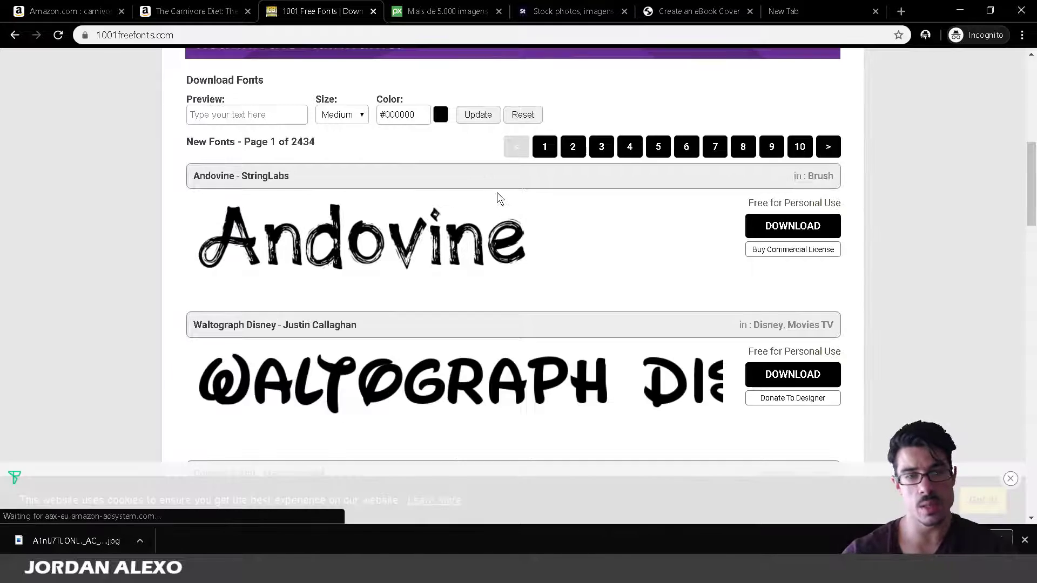
scroll(493, 179, up, 1)
scroll(413, 333, up, 1)
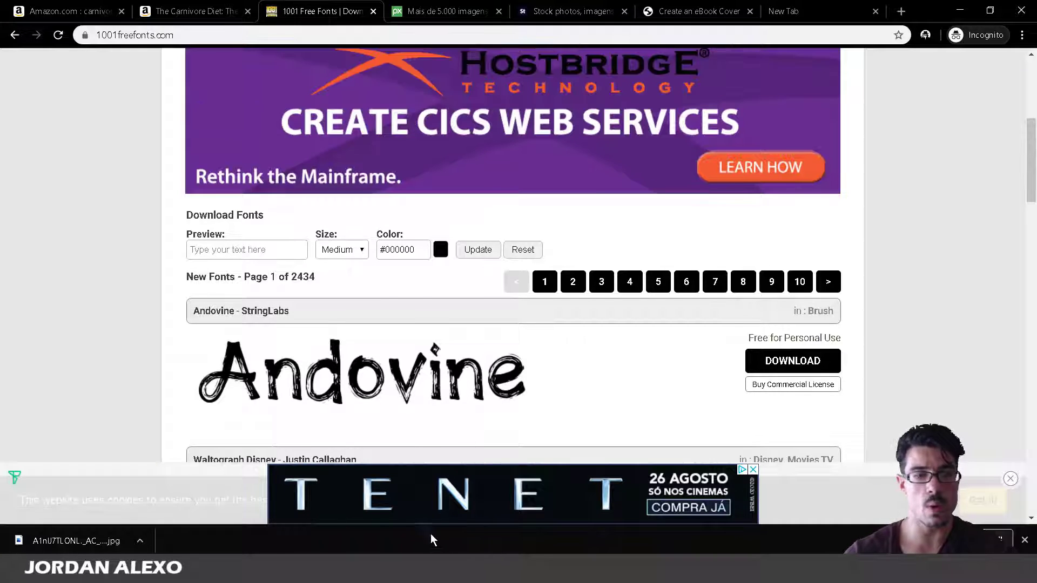
click(251, 570)
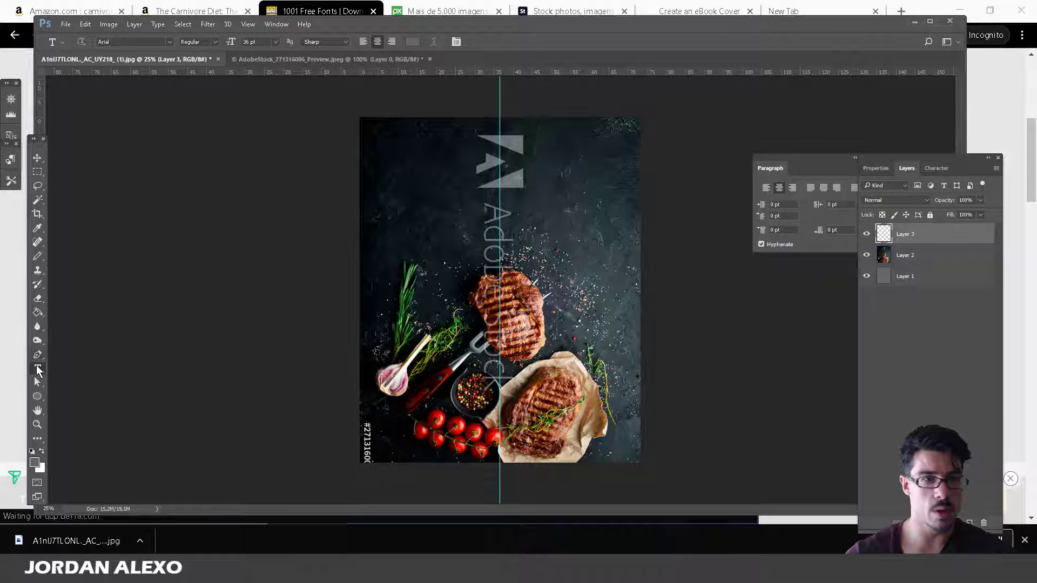
Keep Arial Regular as the font and glance at the Amazon carnivore cookbook results.
click(169, 40)
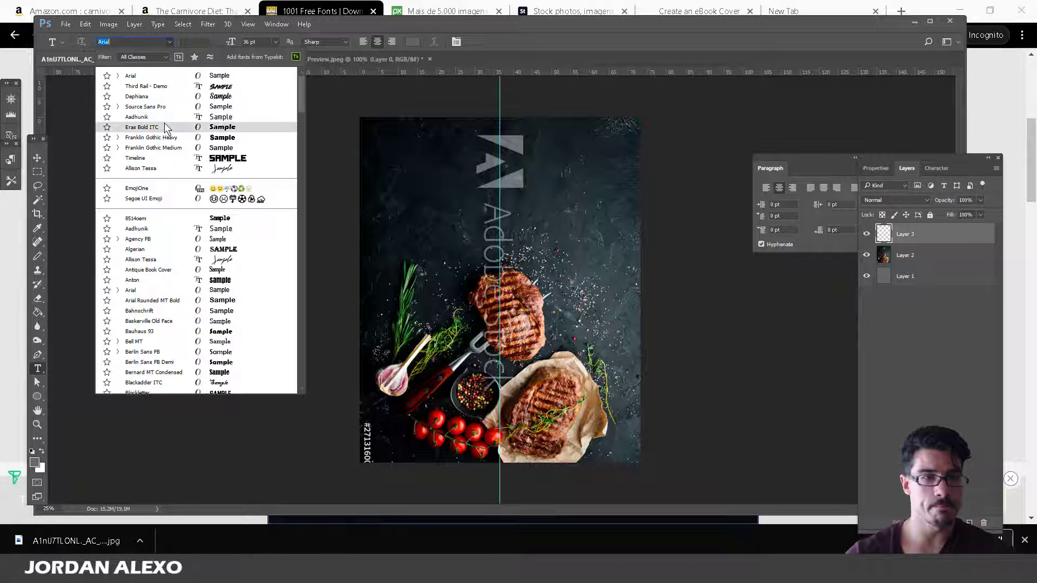
click(157, 77)
click(197, 11)
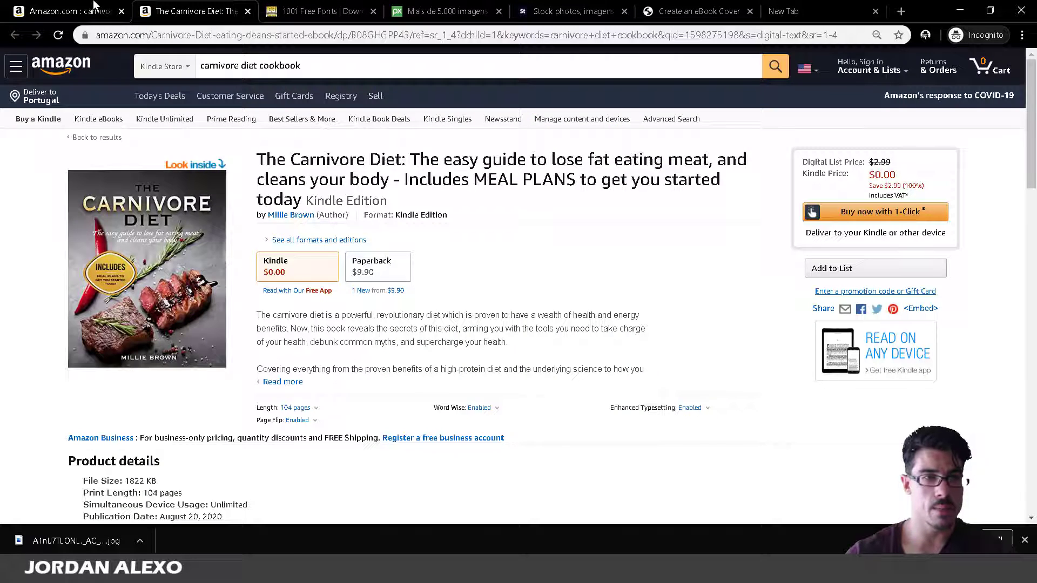
click(70, 11)
mouse_move(347, 316)
mouse_move(251, 570)
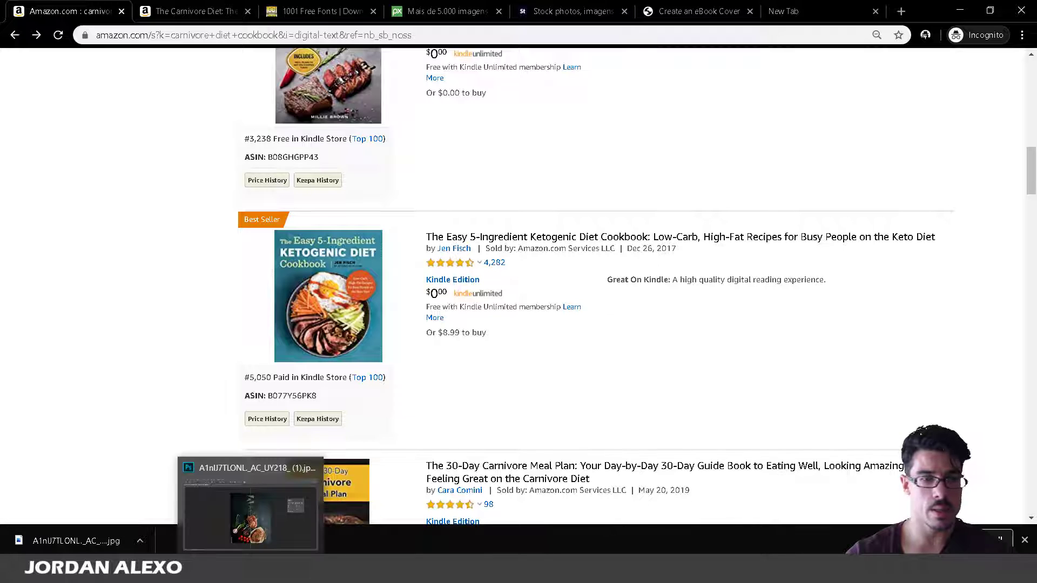
click(250, 518)
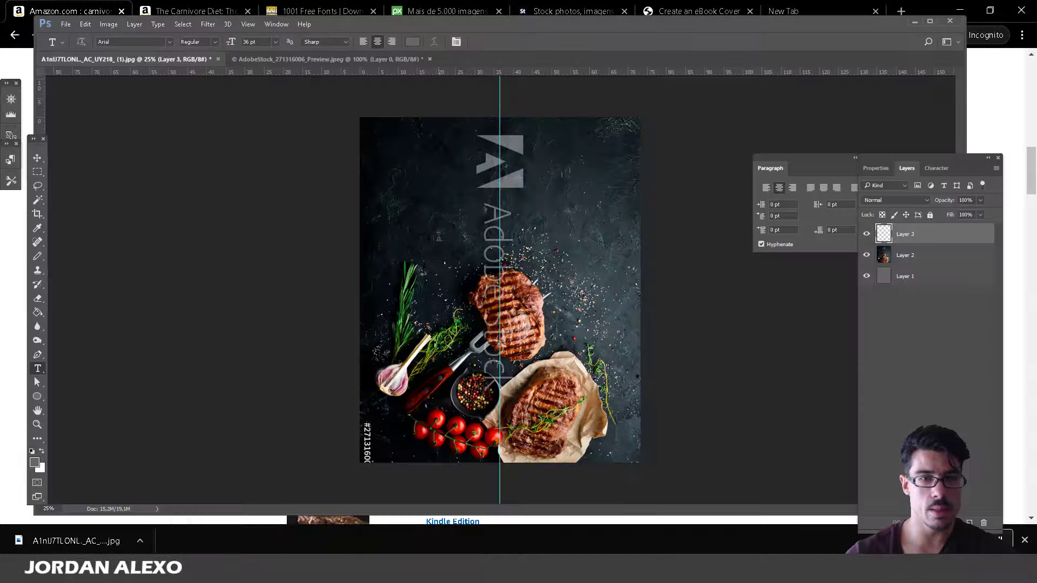
click(17, 252)
key(alt+Tab)
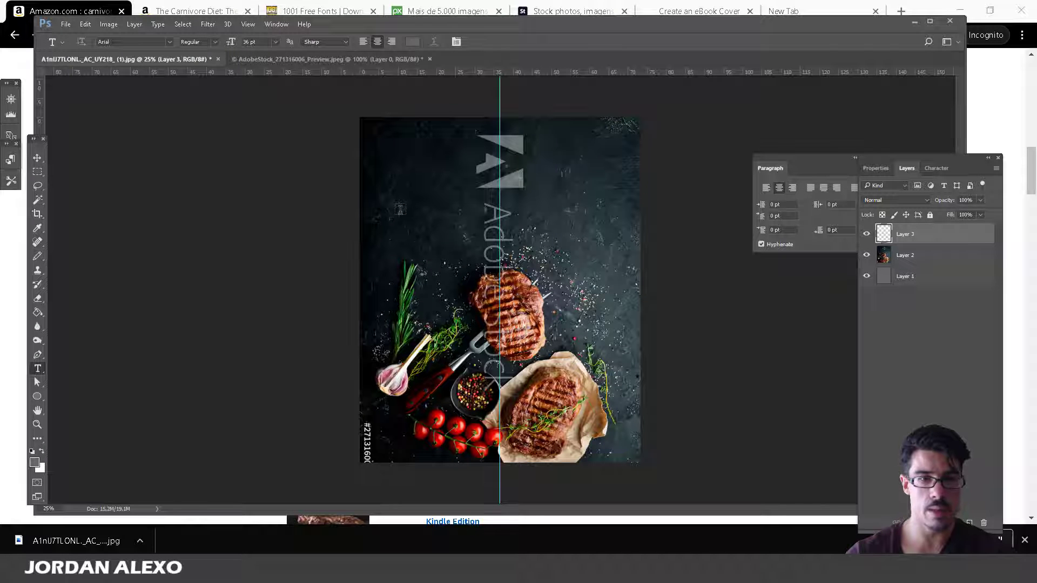
Type 'The' in the cover's upper left and colour it white.
click(399, 208)
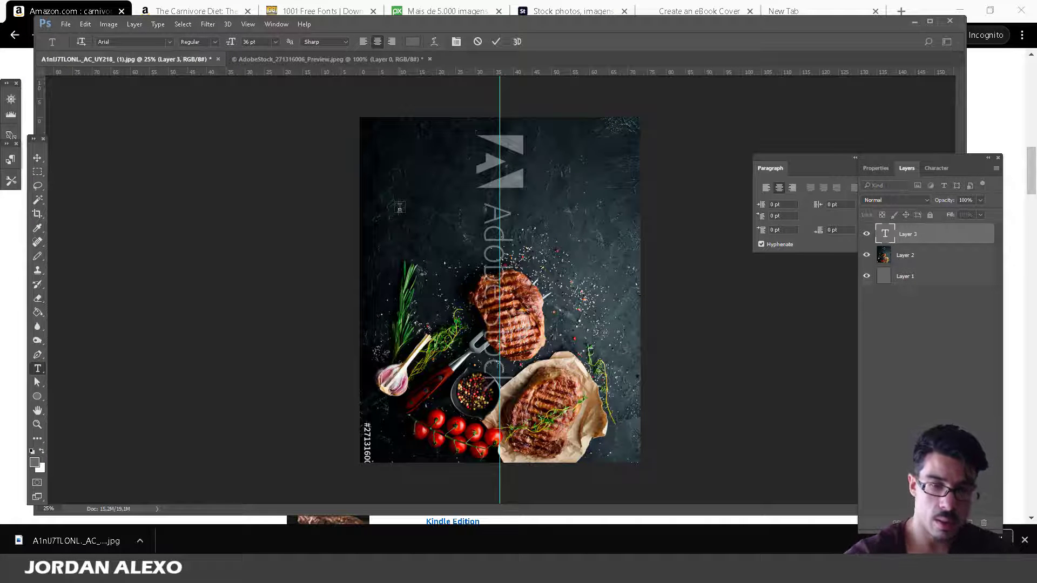
text(The)
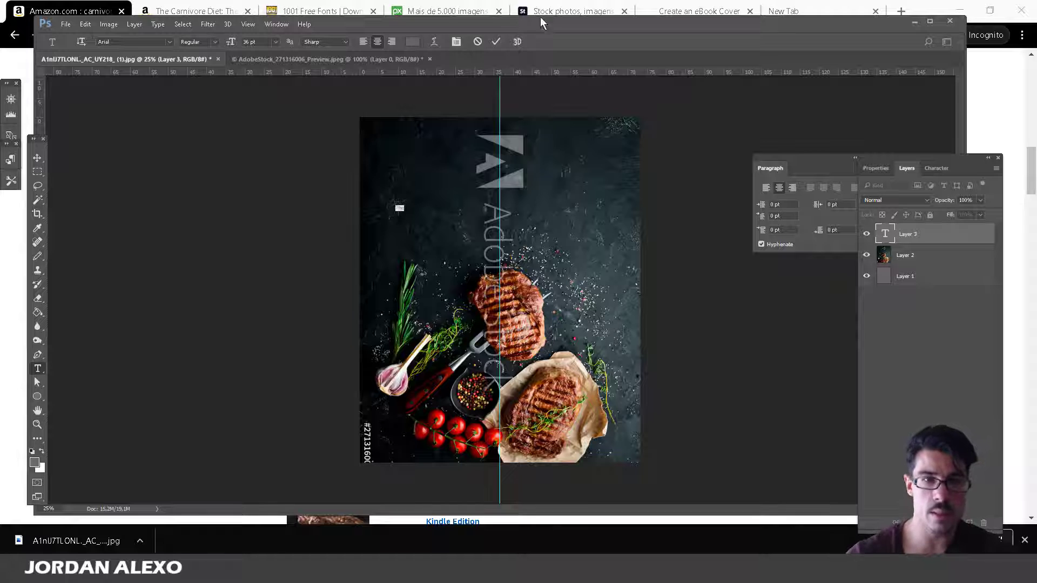
click(412, 42)
click(676, 264)
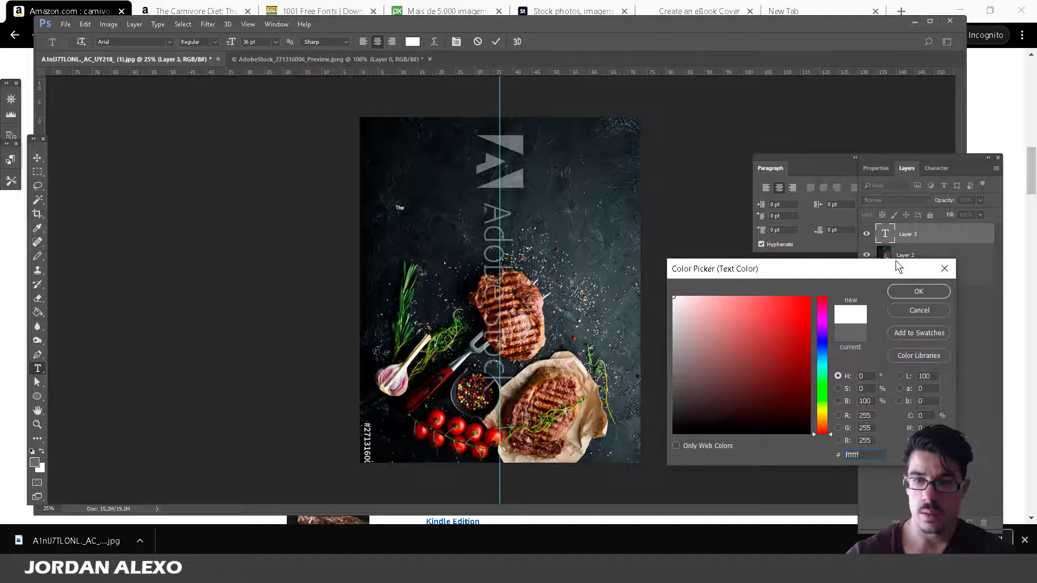
click(899, 286)
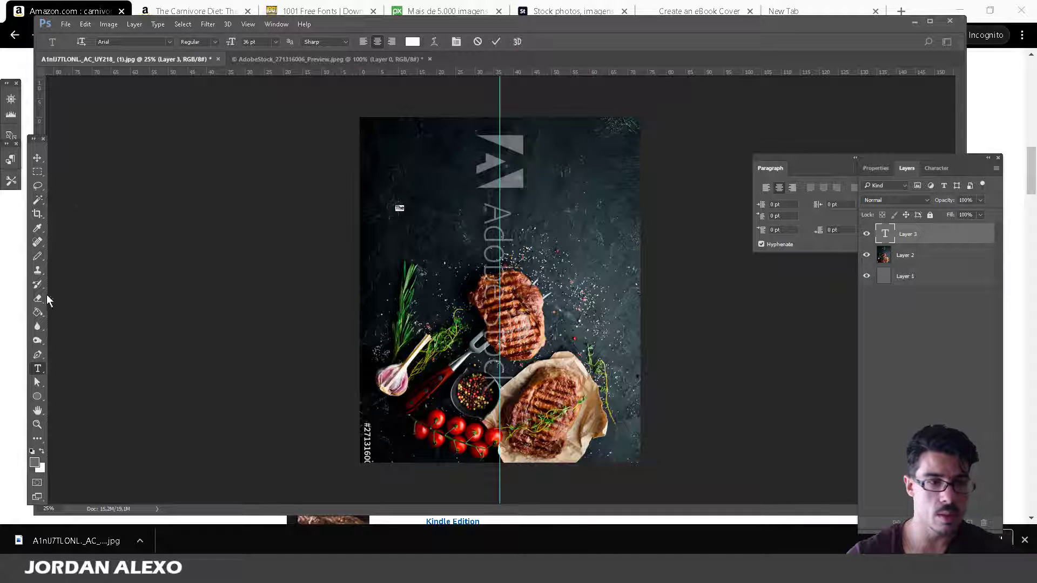
Enlarge the text, trying 200 pt before settling on 150 pt.
click(275, 42)
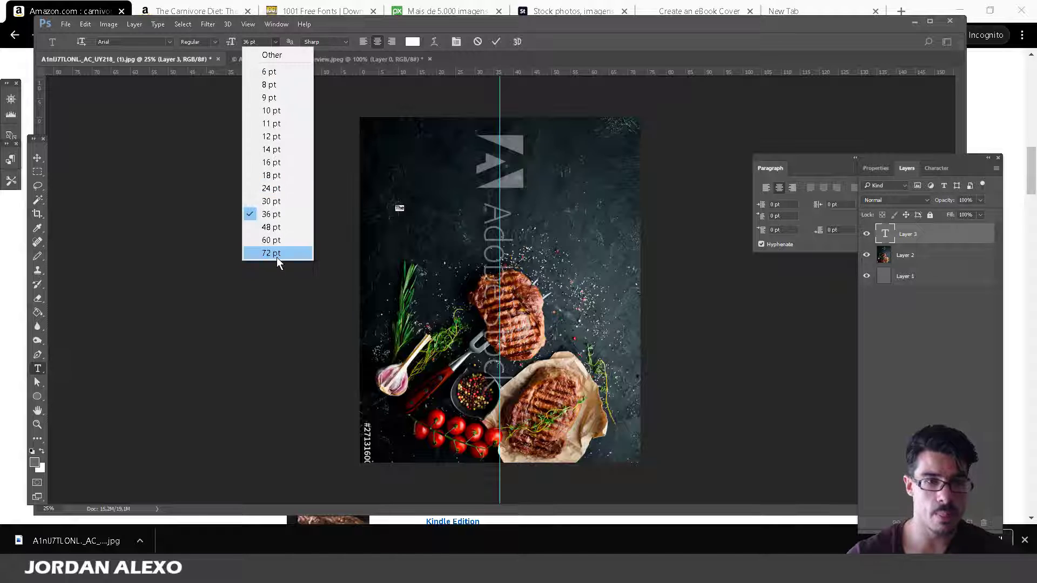
click(271, 253)
click(259, 42)
text(200)
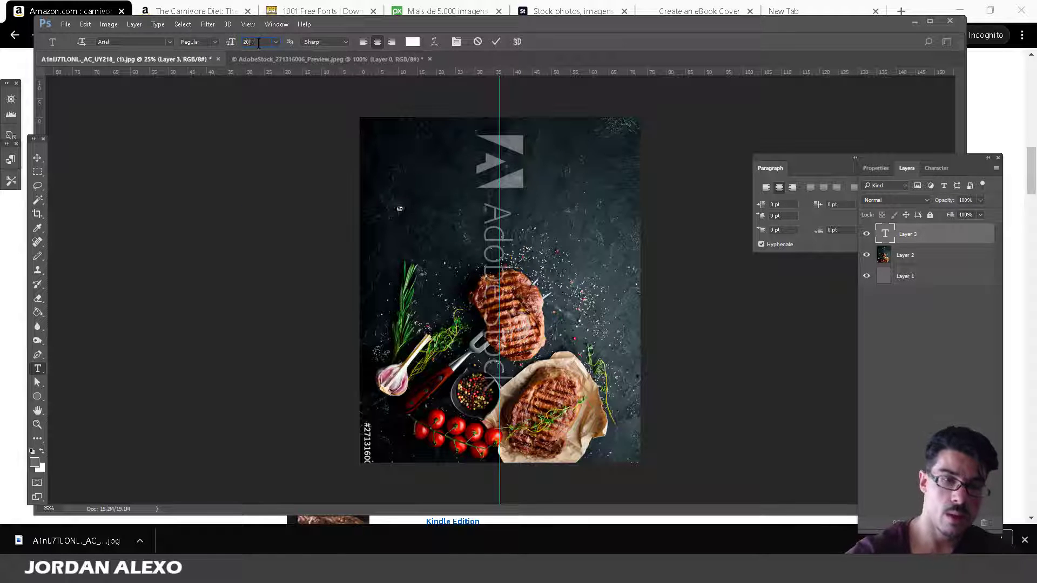
key(Return)
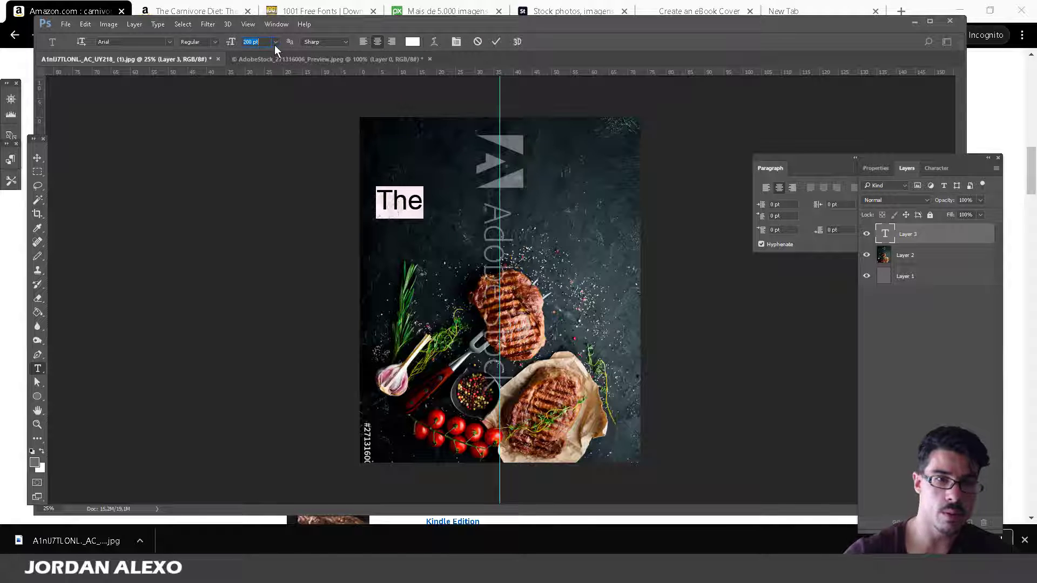
text(150)
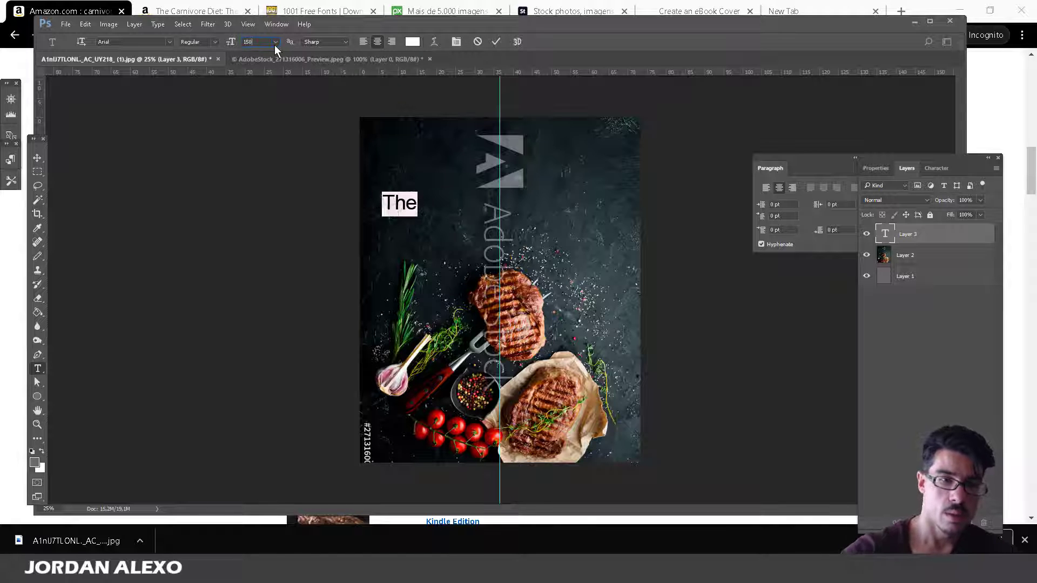
Compare with the Amazon results, then retype the word in capitals as 'THE'.
click(3, 475)
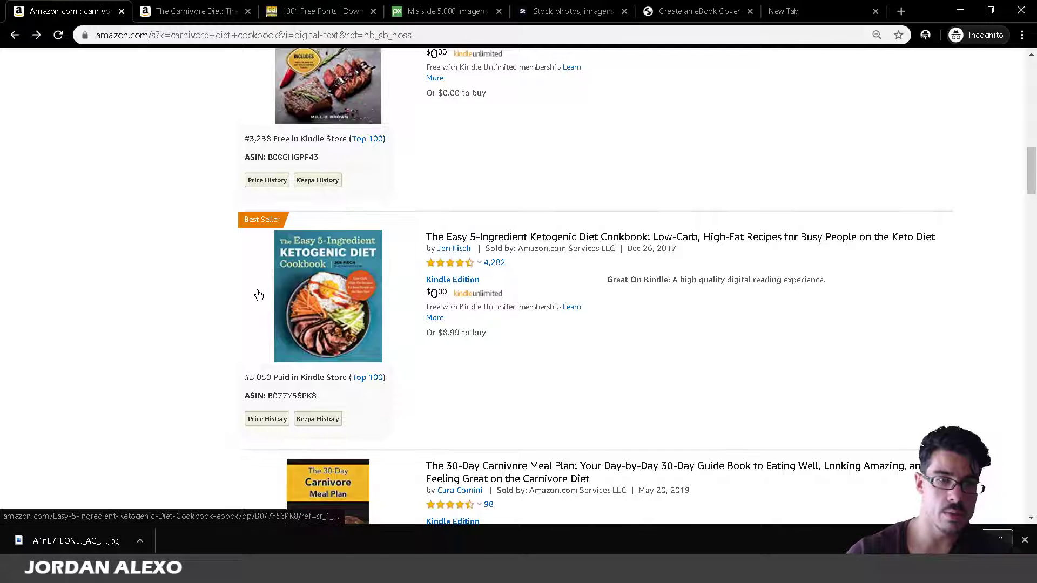
scroll(258, 295, up, 1)
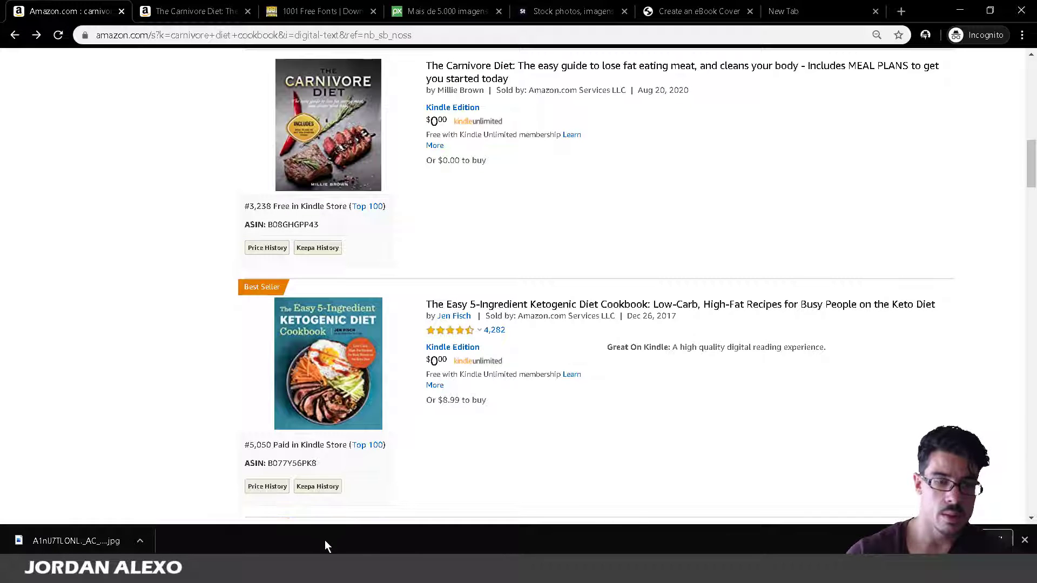
key(alt+Tab)
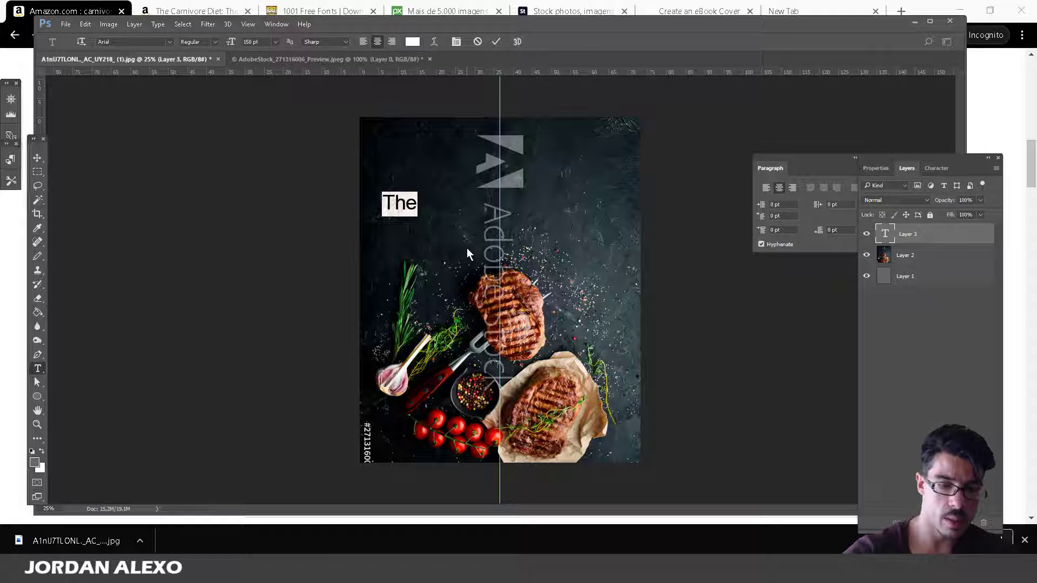
text(THE)
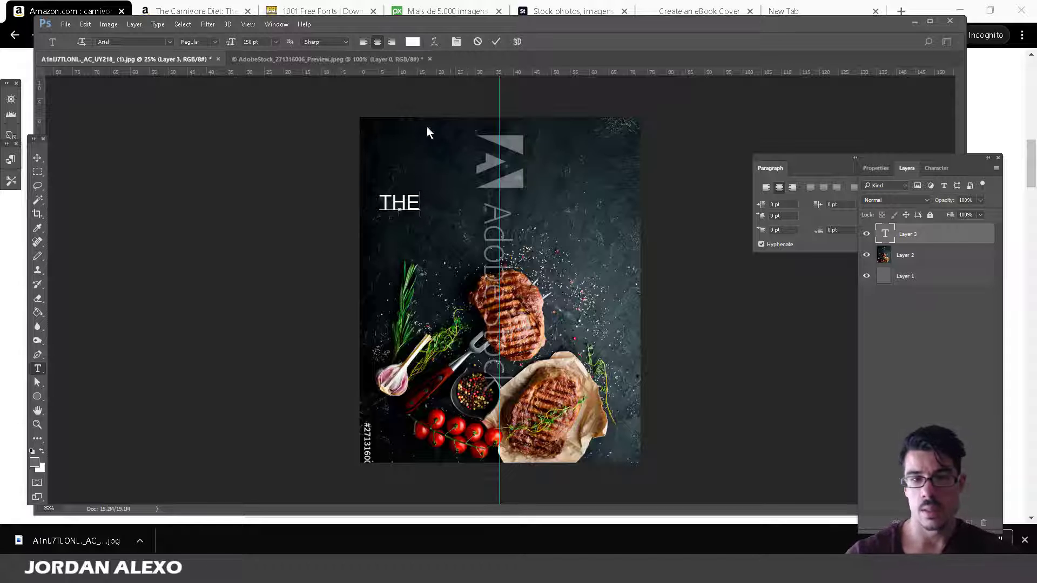
In the Character panel, set THE's vertical scale to 120% and commit the text.
click(952, 168)
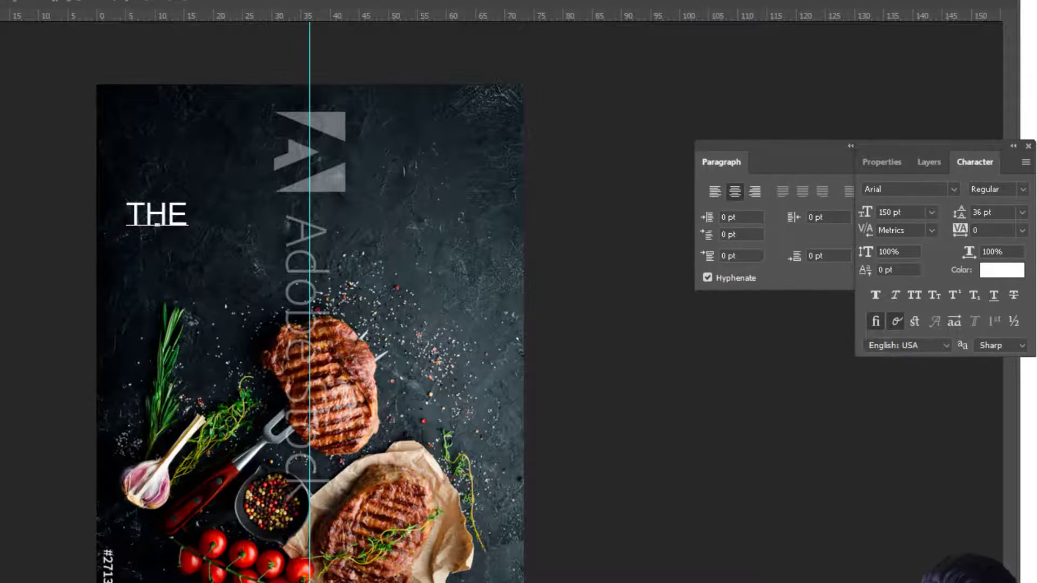
click(276, 24)
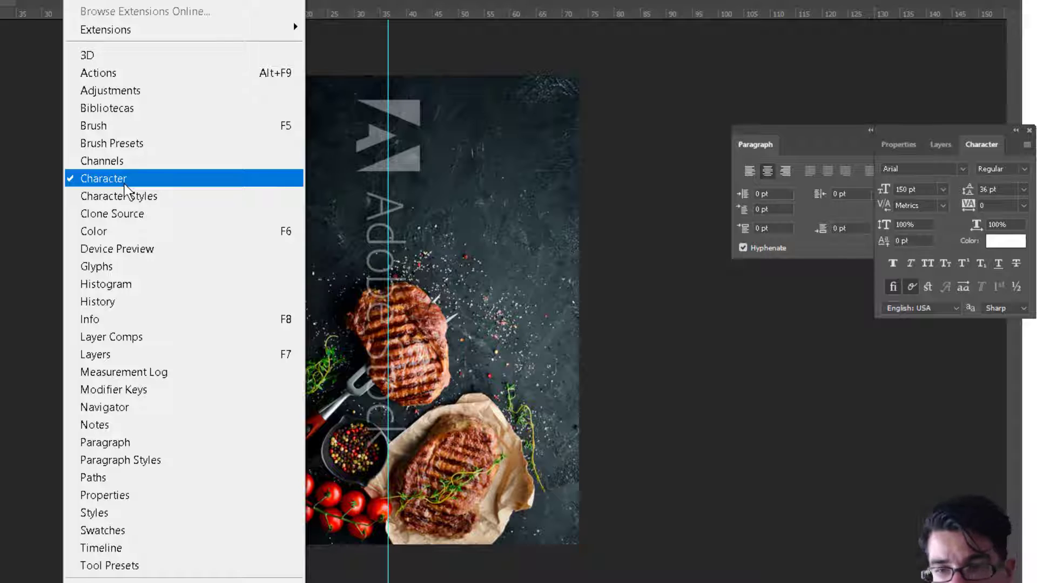
click(929, 231)
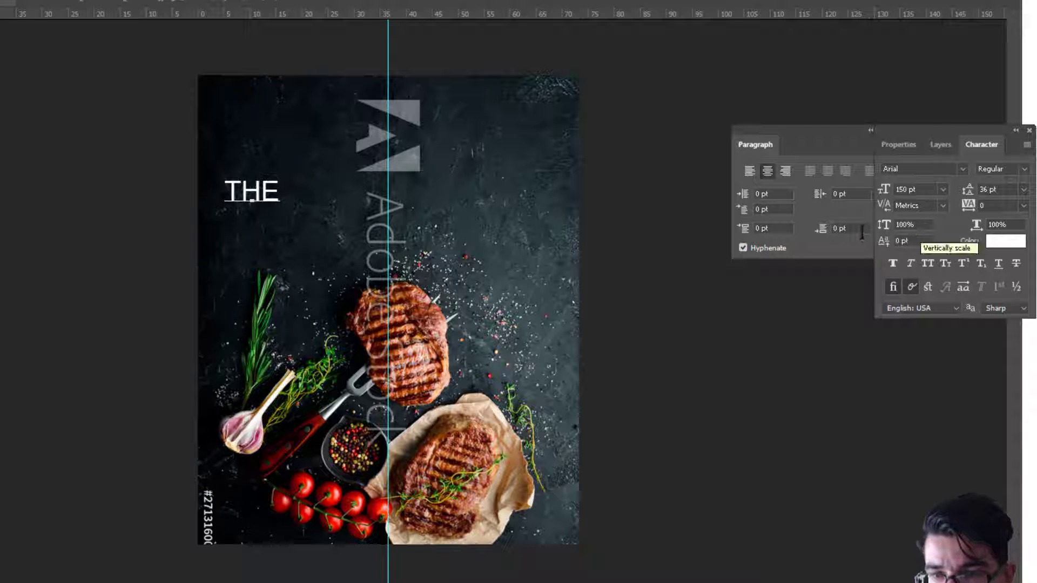
double_click(903, 223)
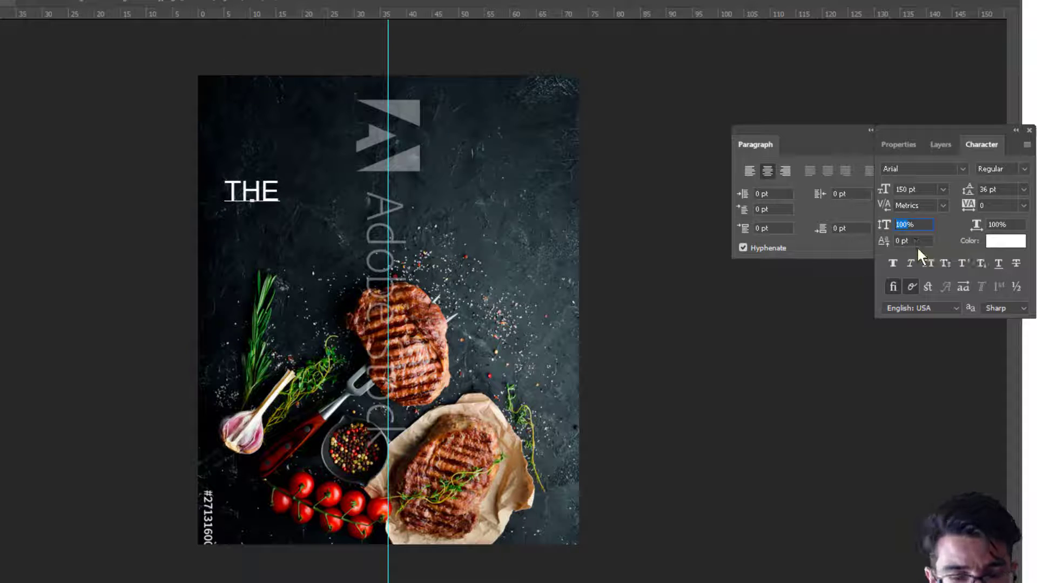
text(12)
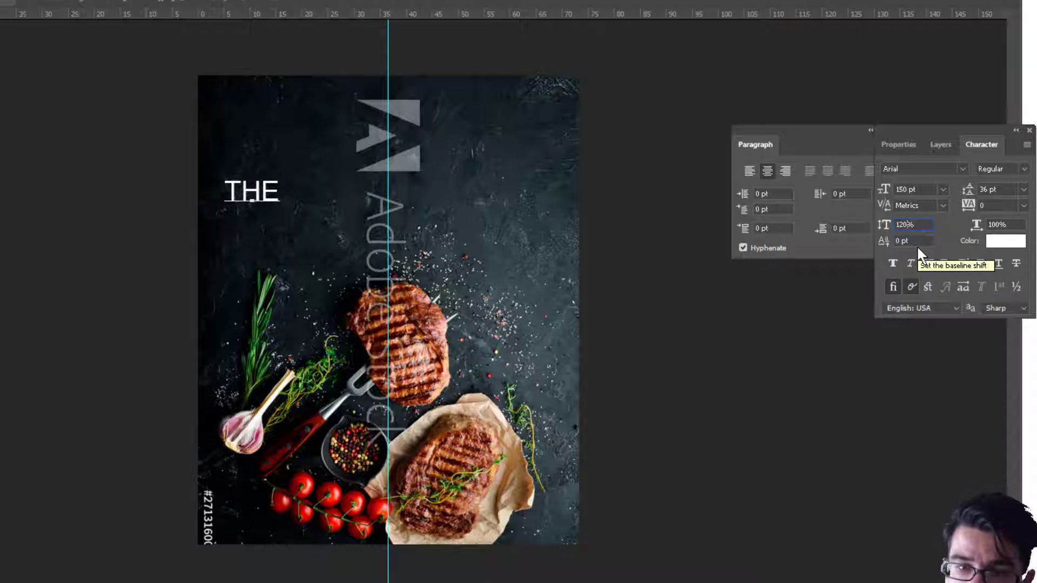
key(Return)
key(ctrl+a)
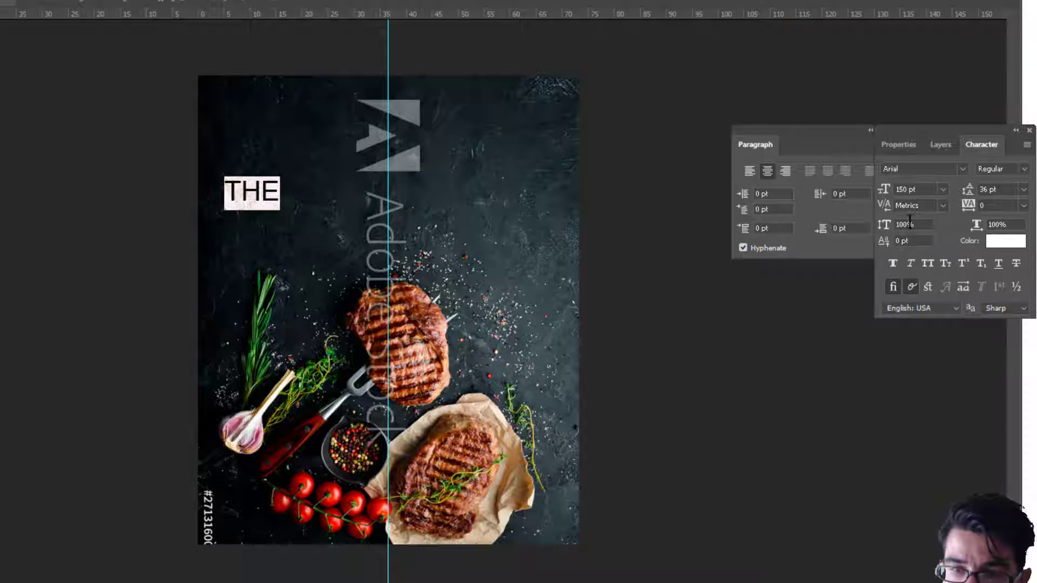
double_click(910, 223)
text(12)
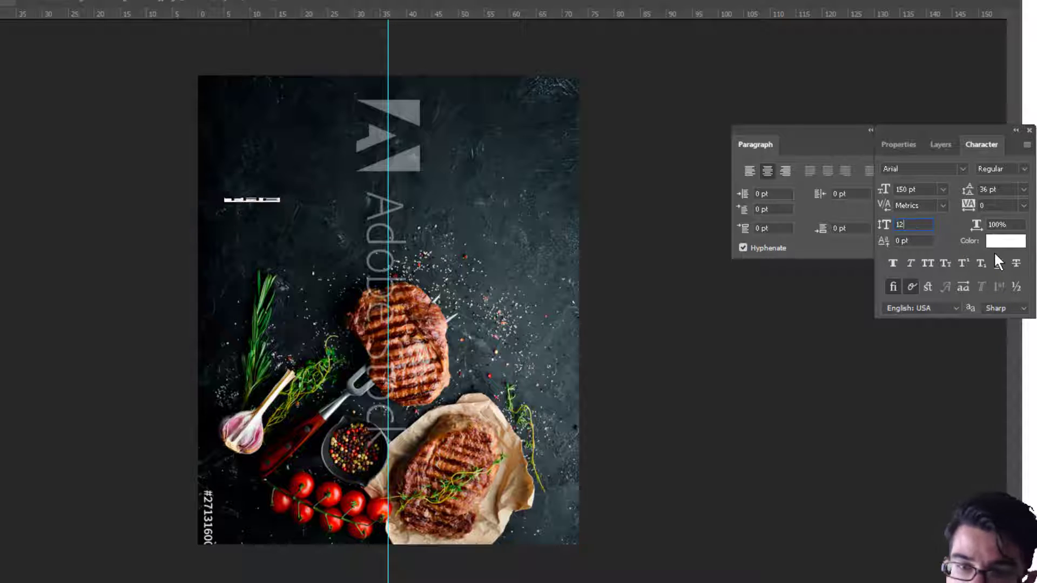
text(0)
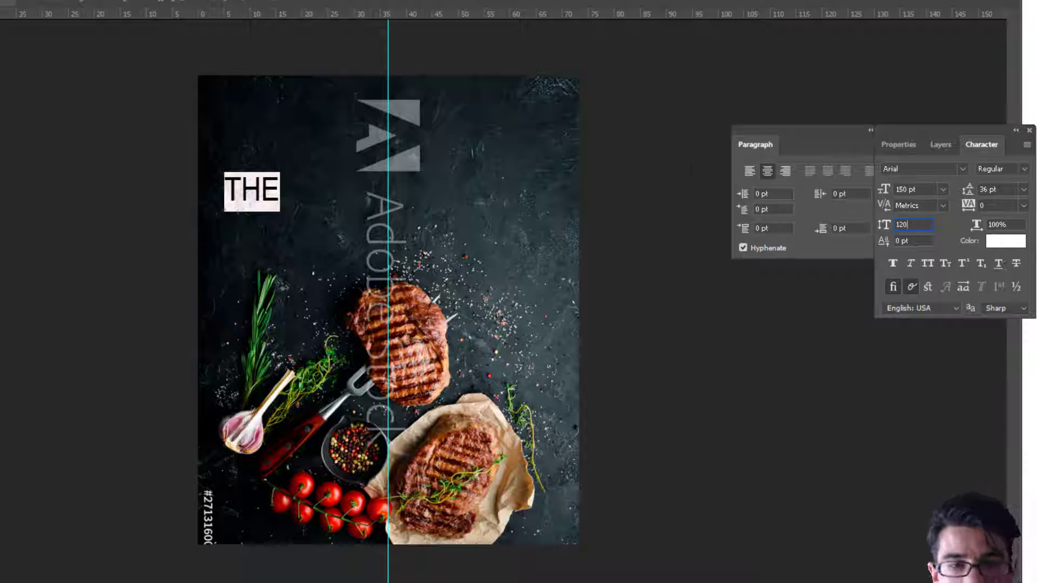
click(251, 258)
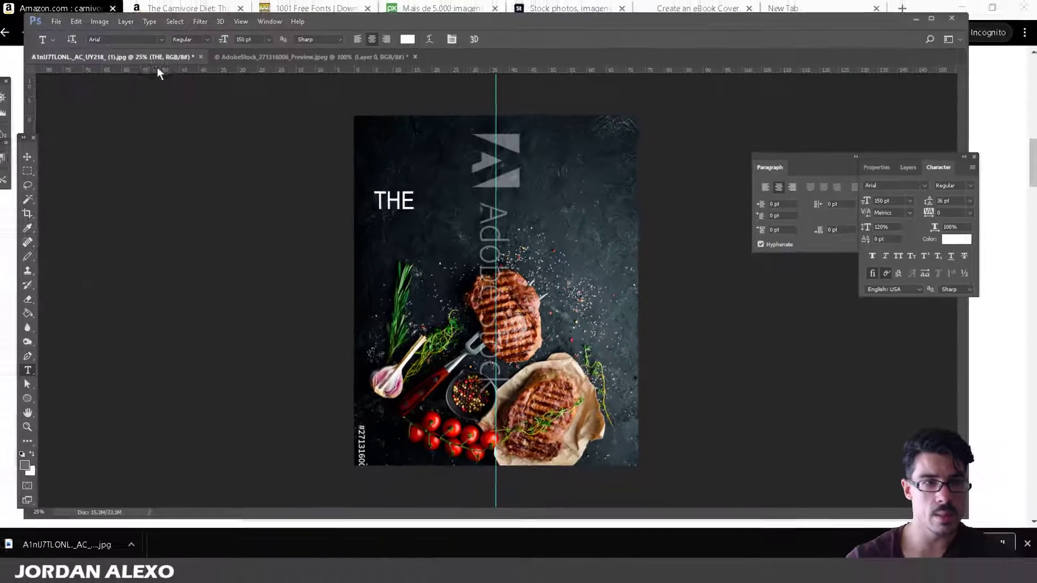
Drag THE with the Move tool to the top centre of the cover along the guide.
click(37, 157)
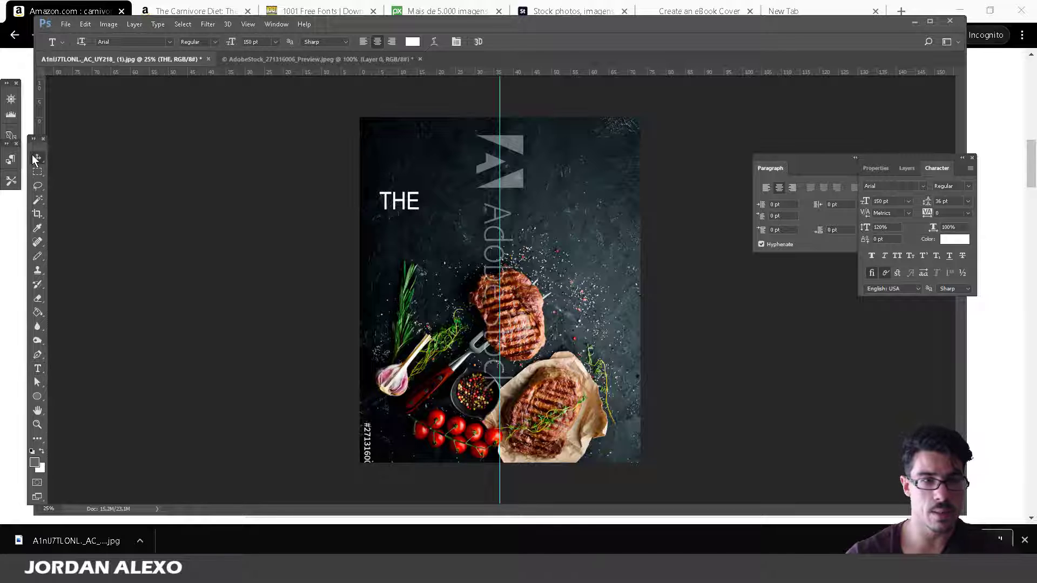
drag(393, 202, 493, 137)
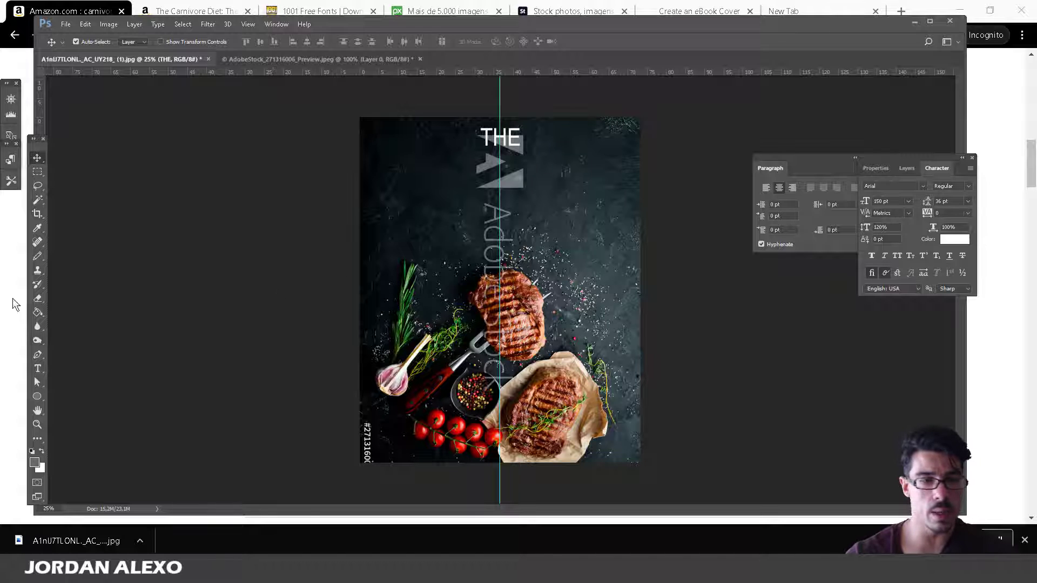
click(45, 372)
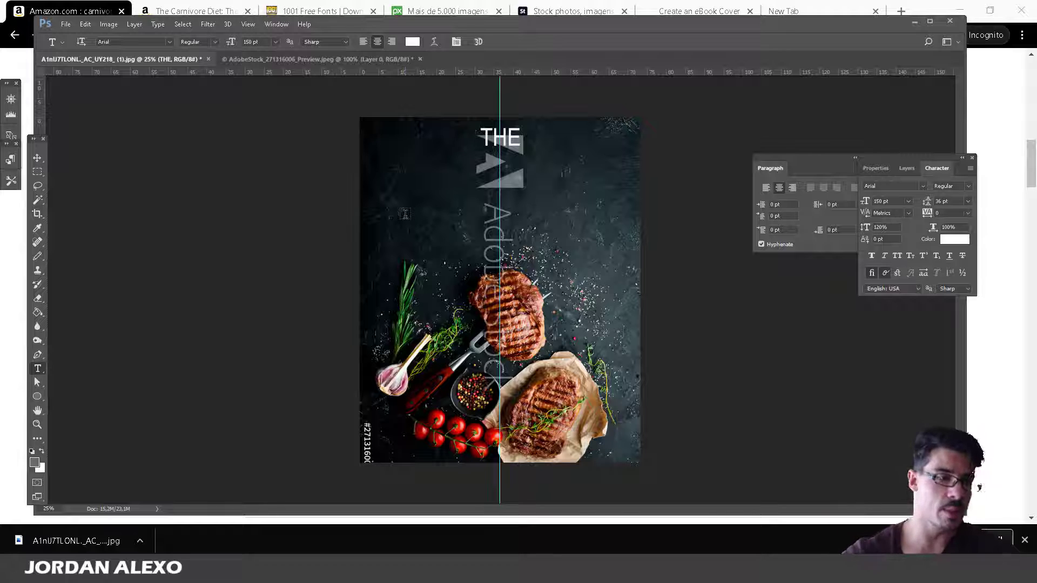
key(alt+Tab)
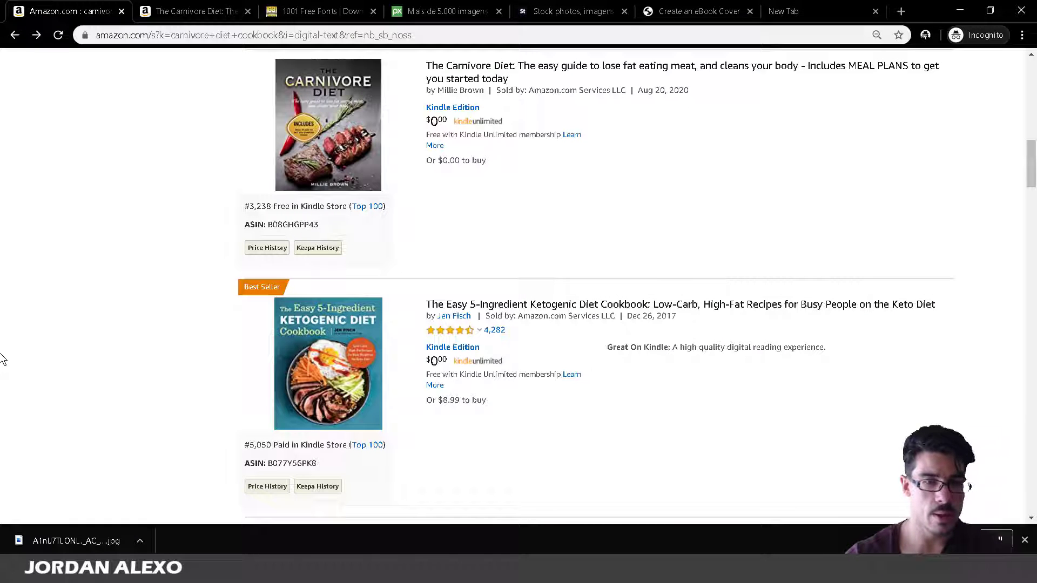
Duplicate the THE text layer from the Layers panel.
click(252, 570)
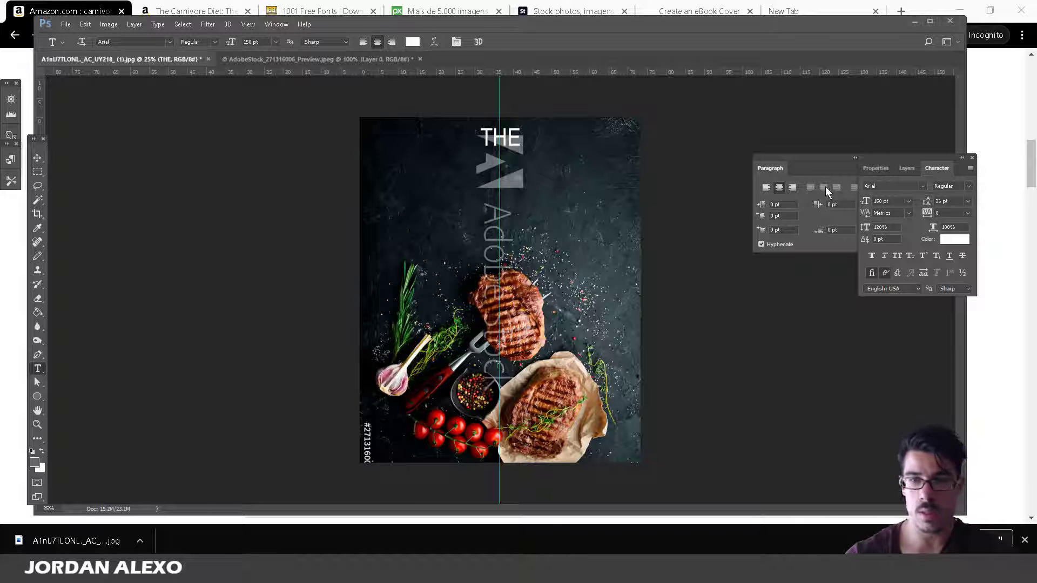
click(907, 168)
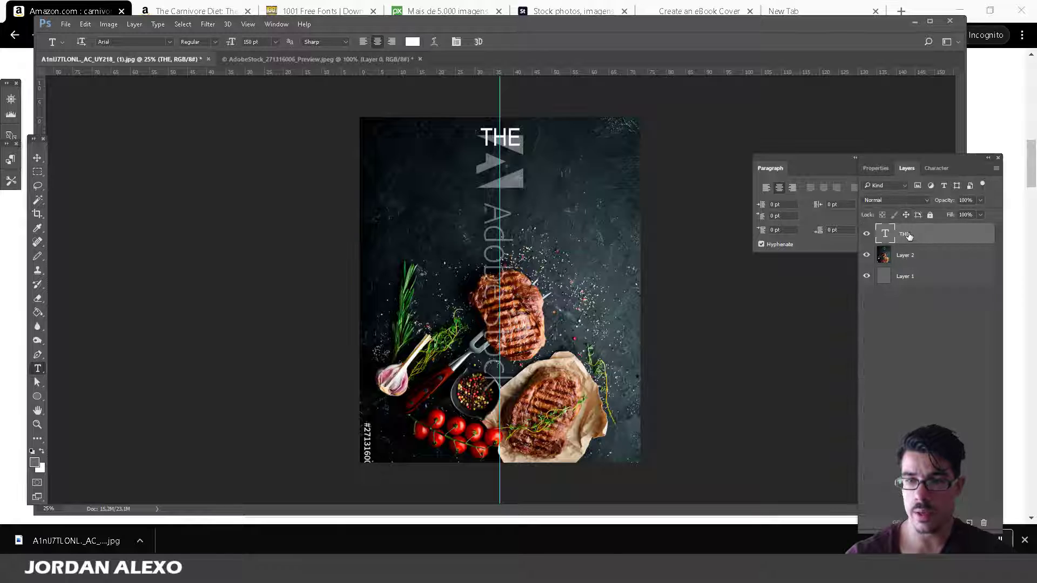
right_click(909, 237)
click(934, 243)
right_click(931, 239)
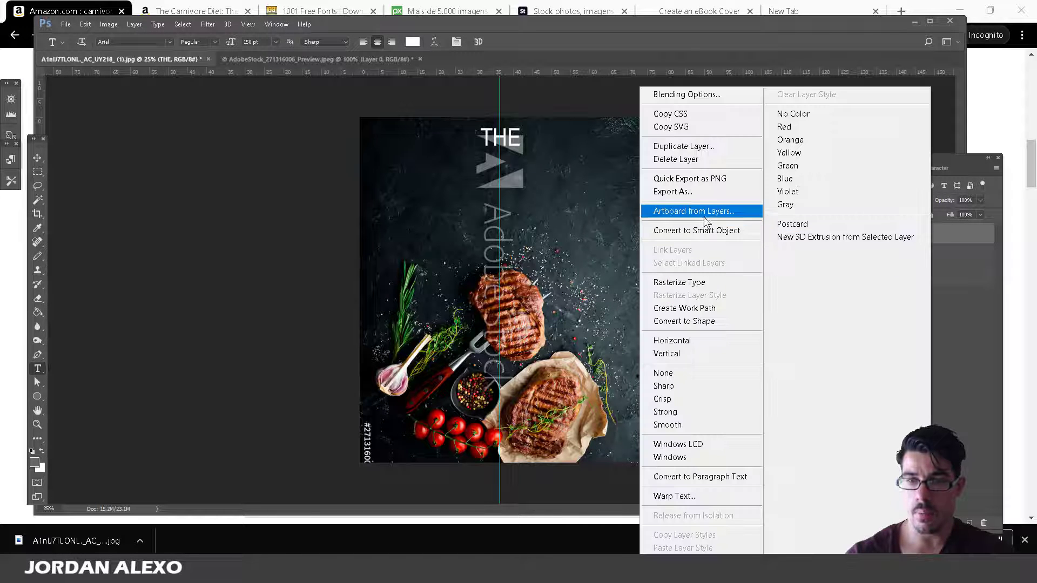
click(684, 146)
click(609, 178)
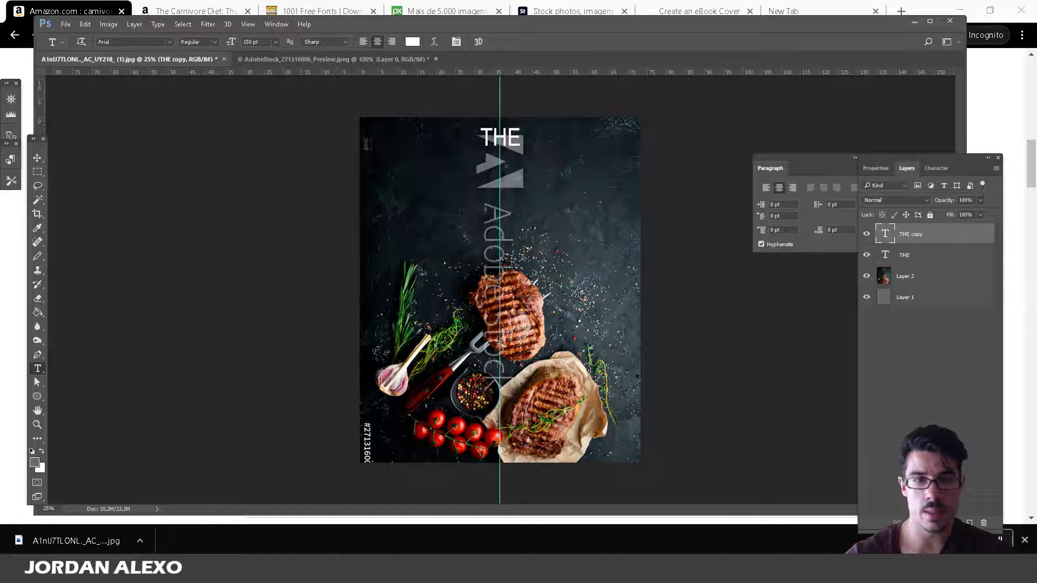
Retype the copy as 'CARNIVORE DIET' at 200 pt.
double_click(486, 137)
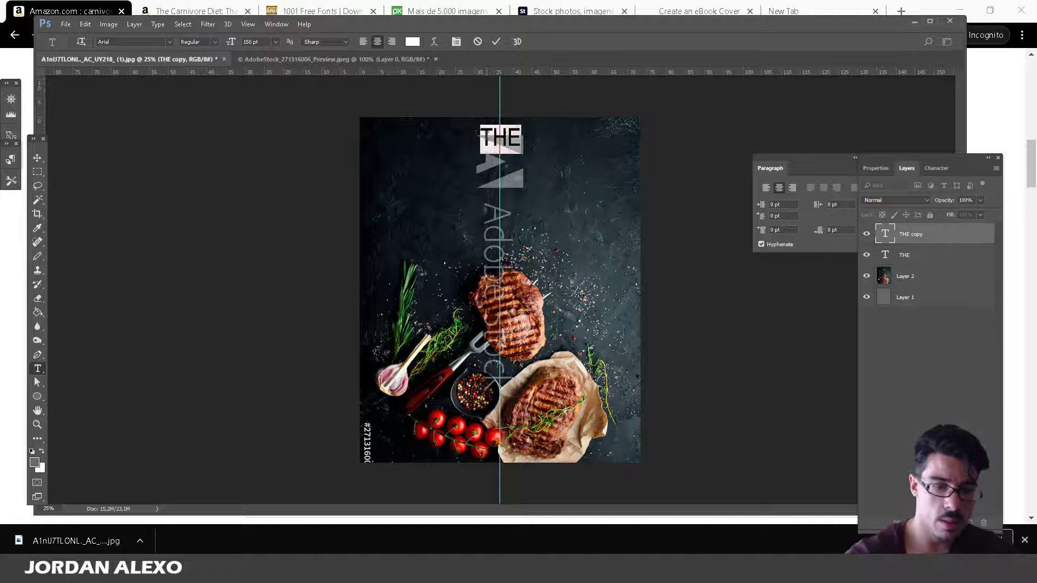
text(CARNIVORE)
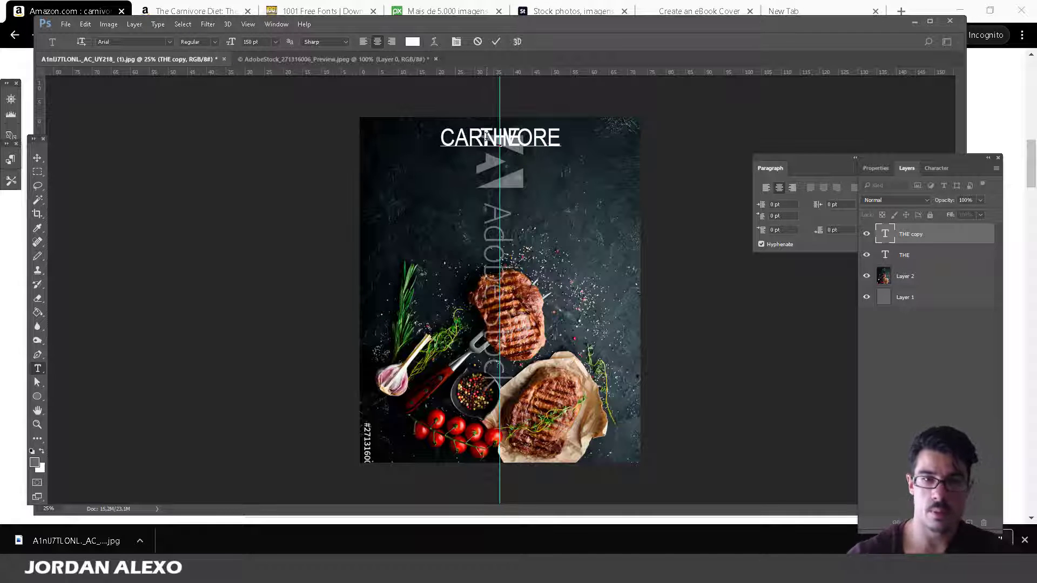
text( DIET)
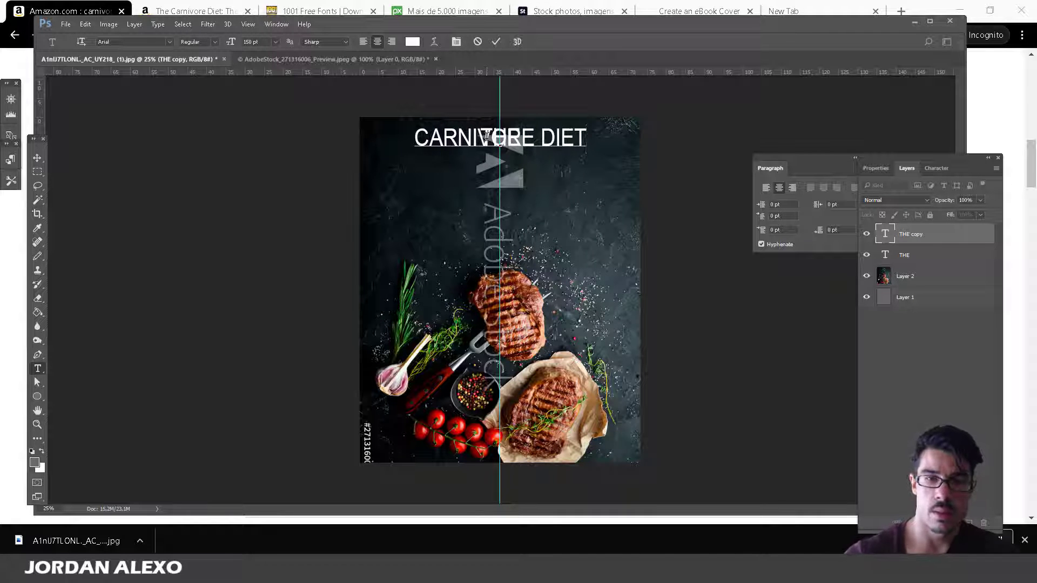
key(ctrl+a)
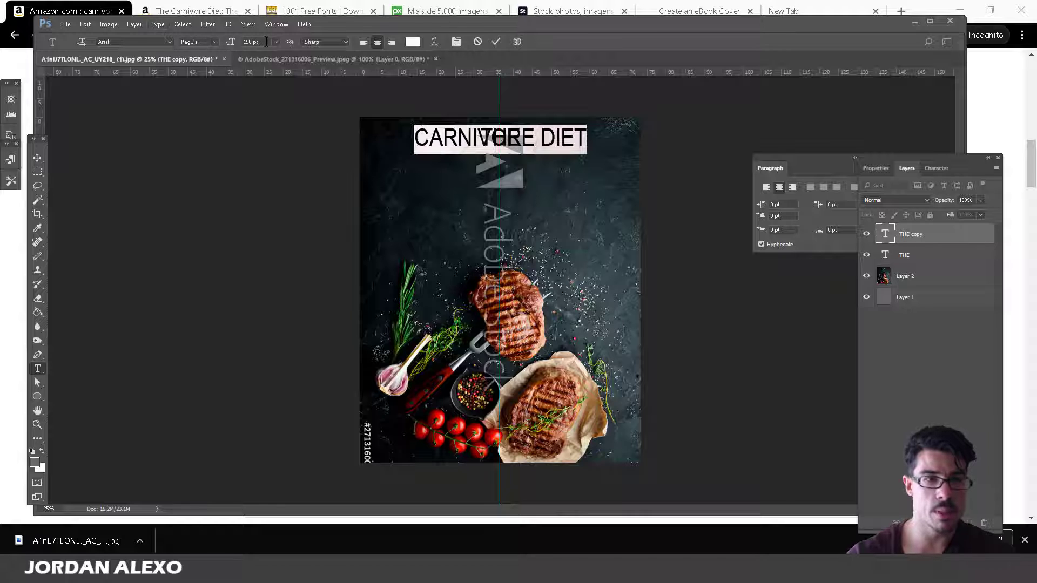
click(274, 41)
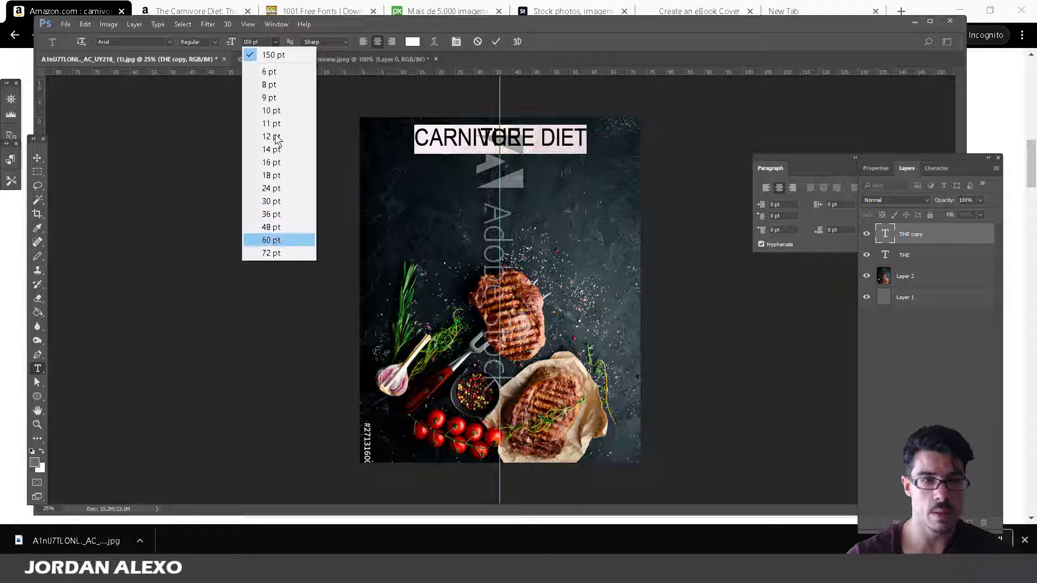
click(295, 54)
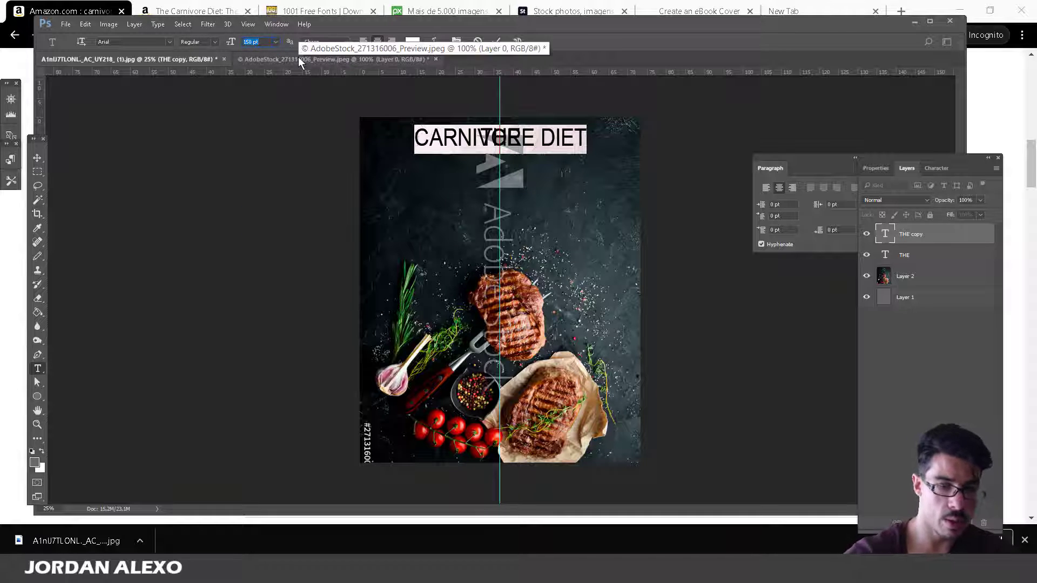
text(200)
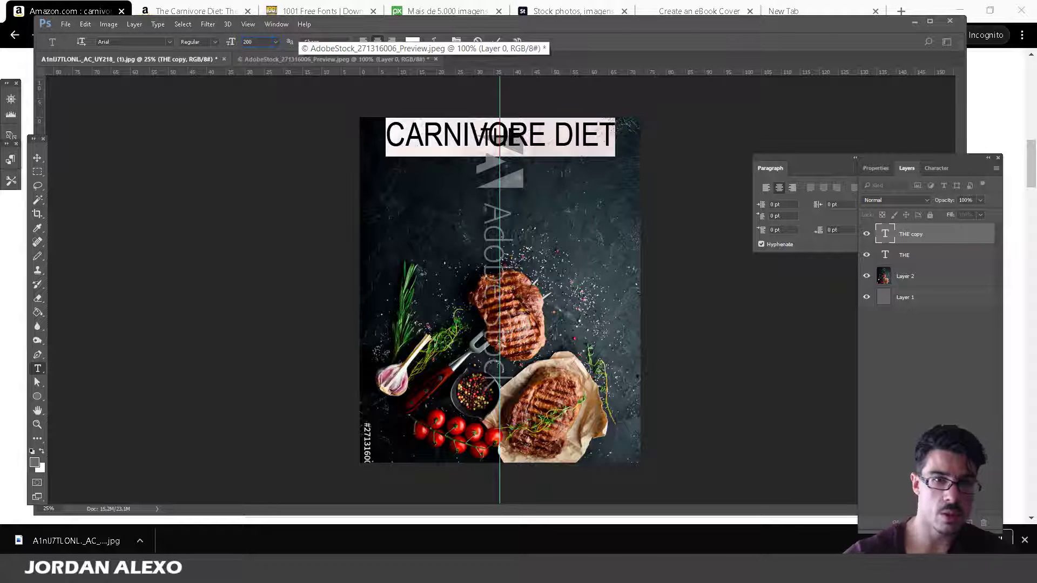
Move CARNIVORE DIET just below THE, nudging it up slightly.
click(38, 157)
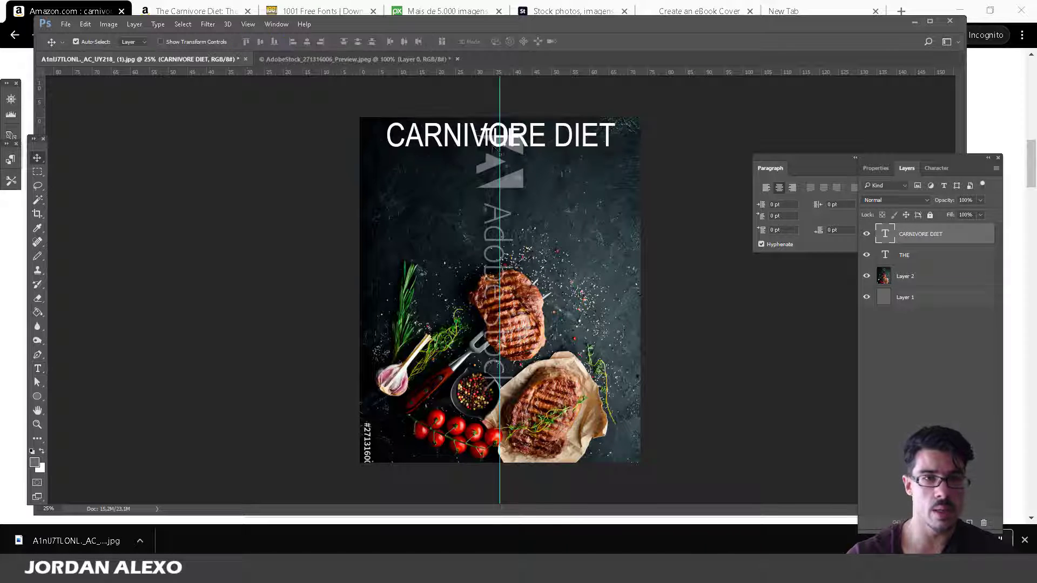
drag(499, 153, 499, 189)
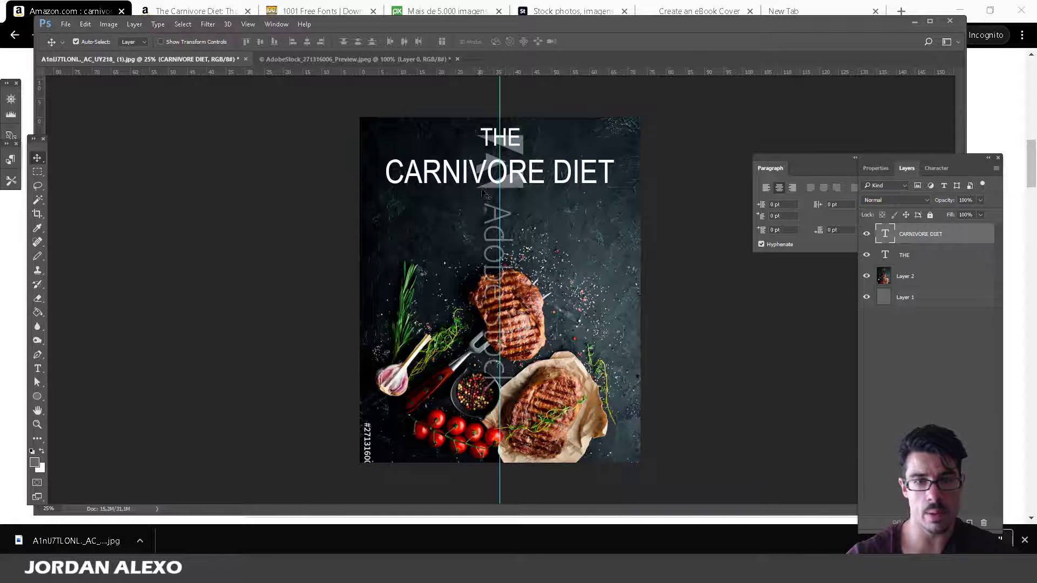
key(Up)
key(Up)
key(Up)
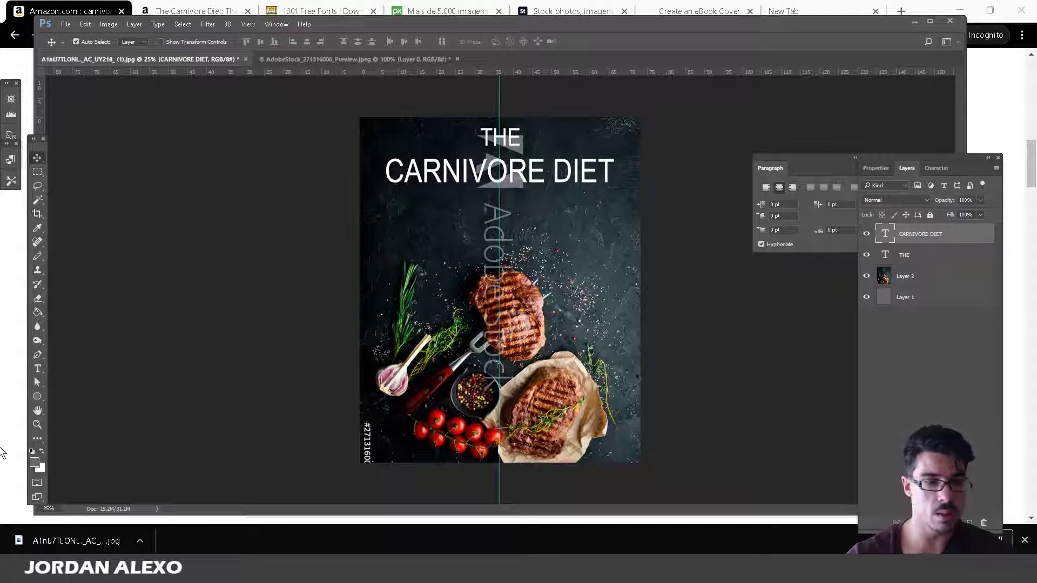
key(alt+Tab)
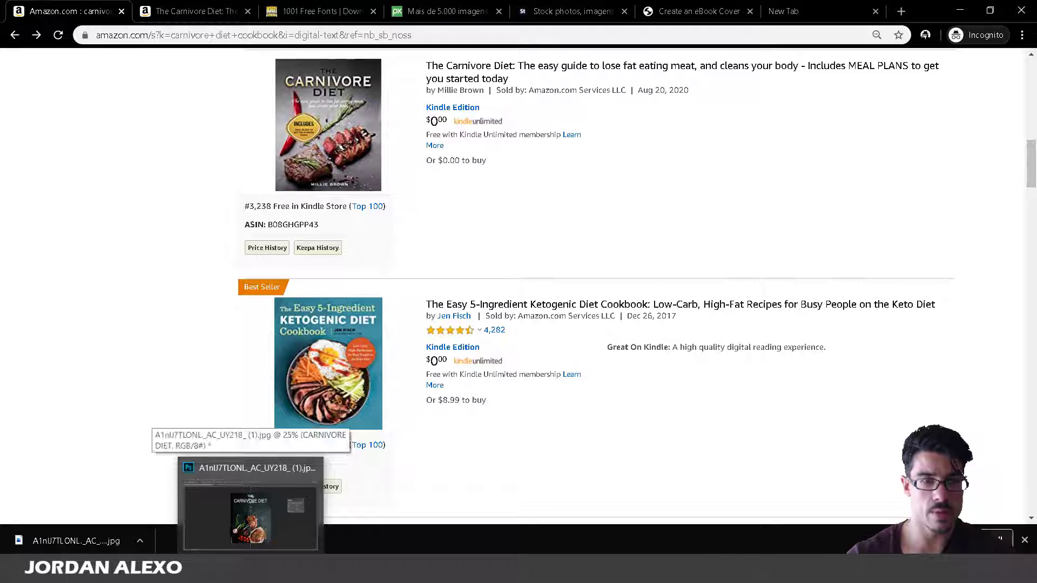
Duplicate the CARNIVORE DIET text layer.
click(262, 529)
right_click(979, 239)
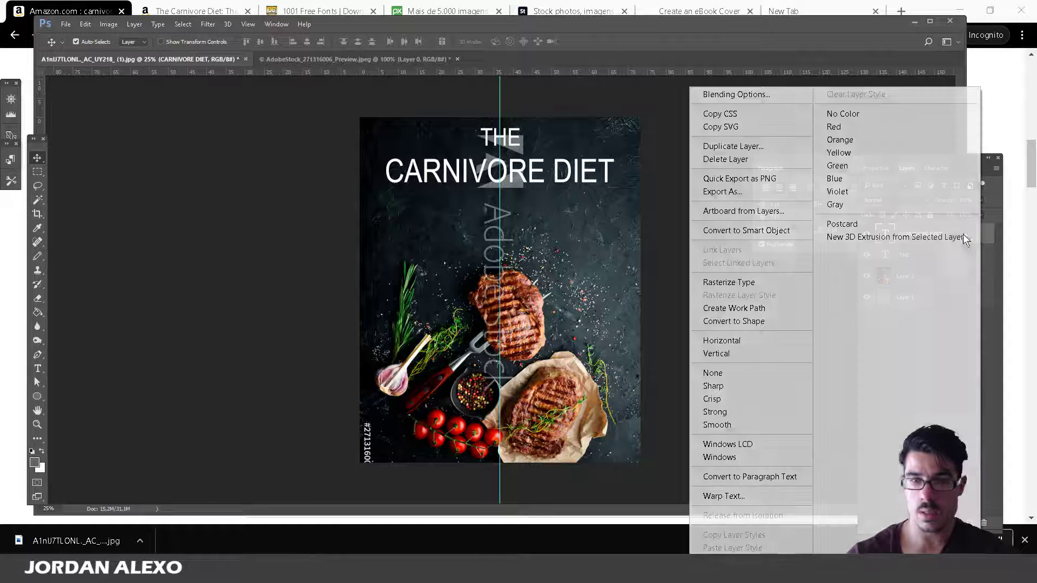
click(794, 160)
click(607, 174)
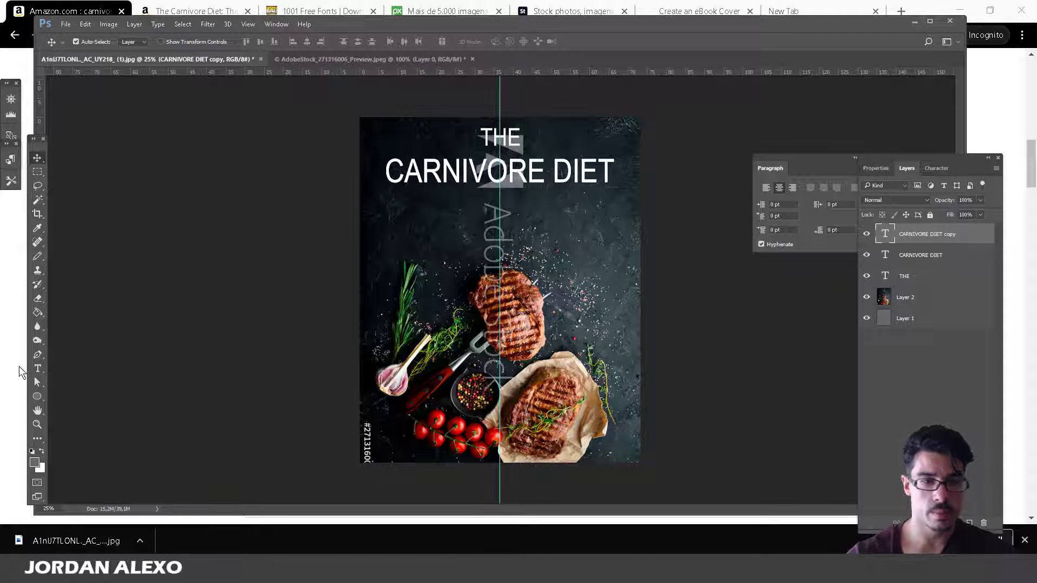
Replace the copy's text with 'COOKBOOK' and move it below CARNIVORE DIET.
click(37, 368)
click(485, 180)
key(ctrl+a)
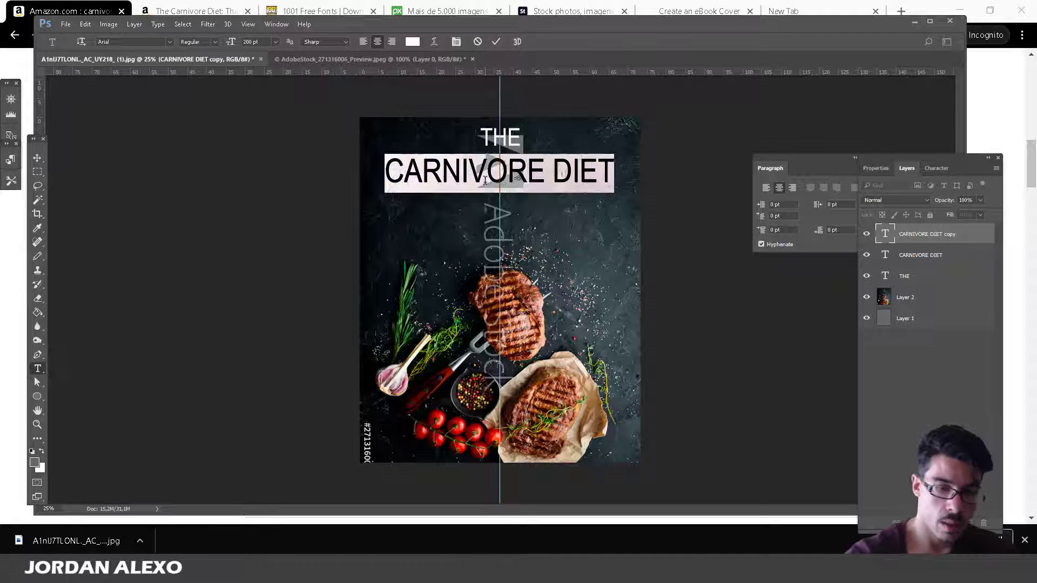
text(COOKBOOK)
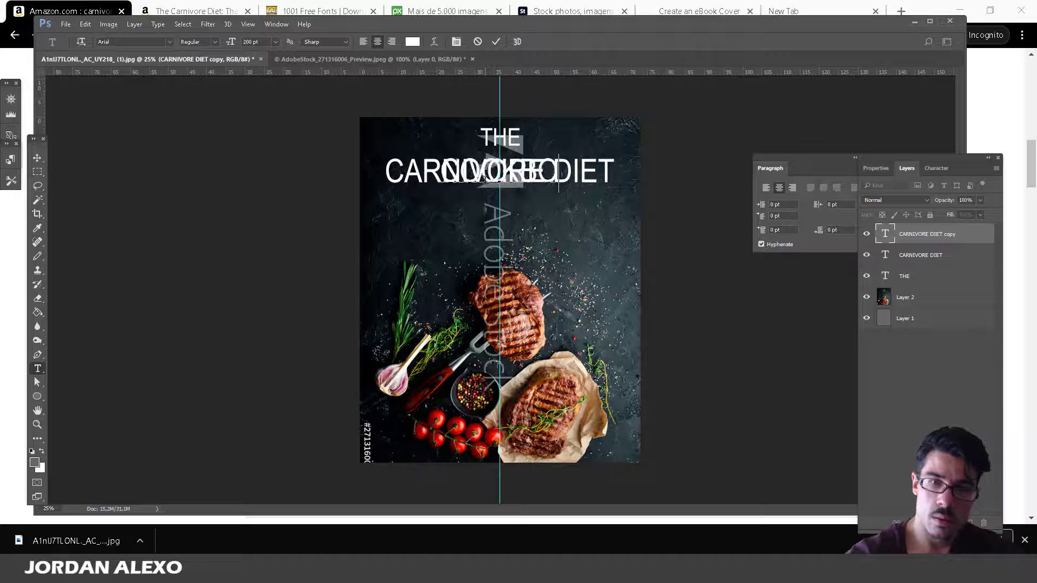
click(37, 158)
drag(39, 108, 507, 205)
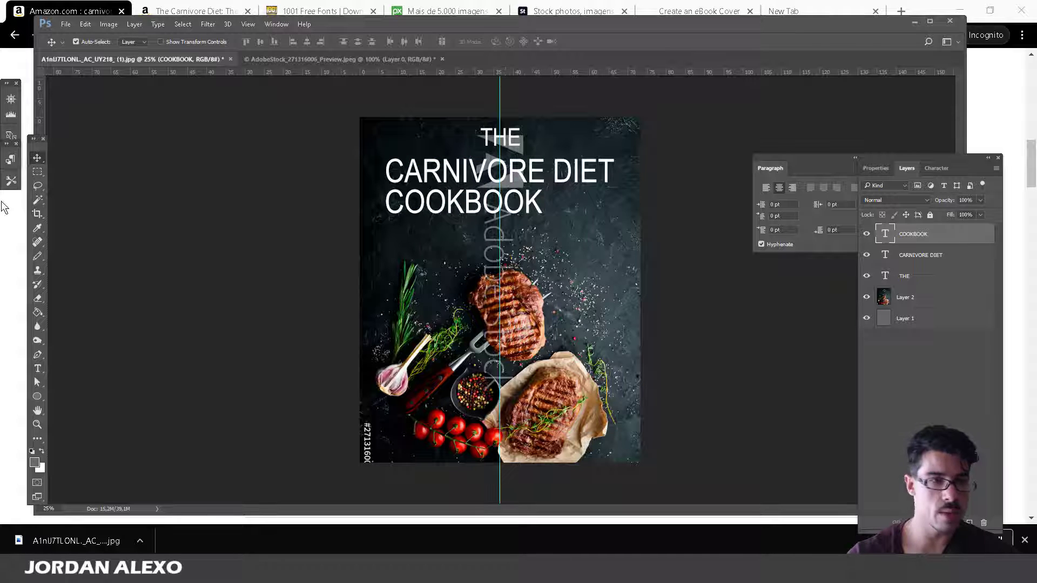
Drag vertical guides to the cover's left and right margins.
drag(40, 96, 386, 114)
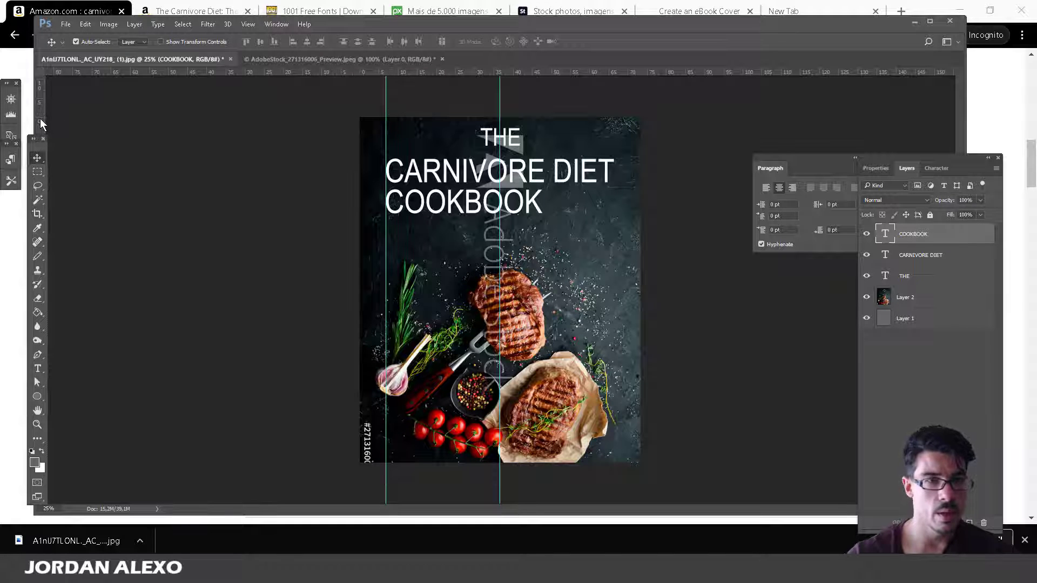
drag(40, 121, 613, 118)
click(249, 25)
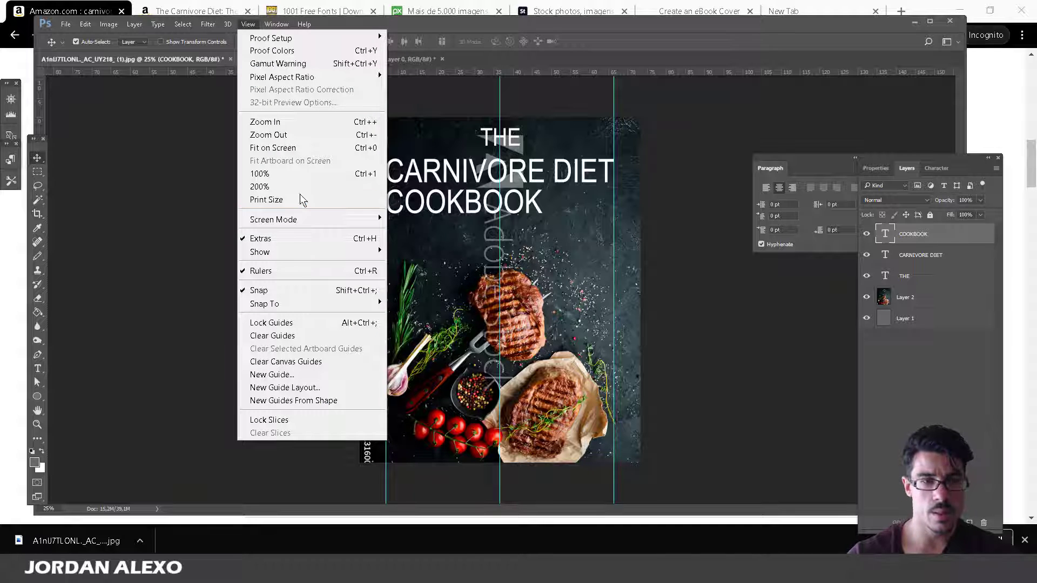
click(742, 116)
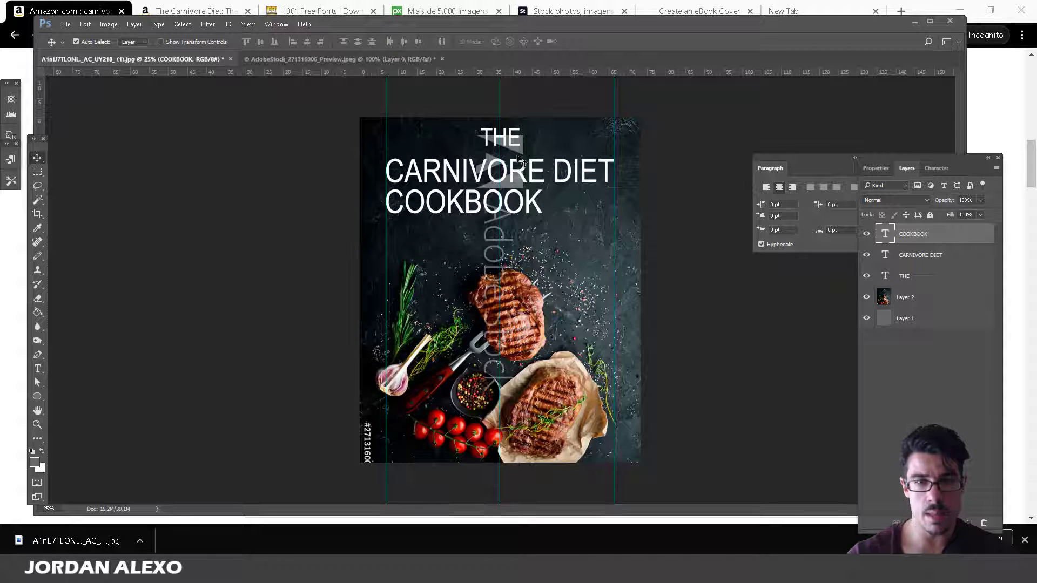
Free Transform and apply on CARNIVORE DIET, then select the COOKBOOK layer and the whole canvas.
click(912, 258)
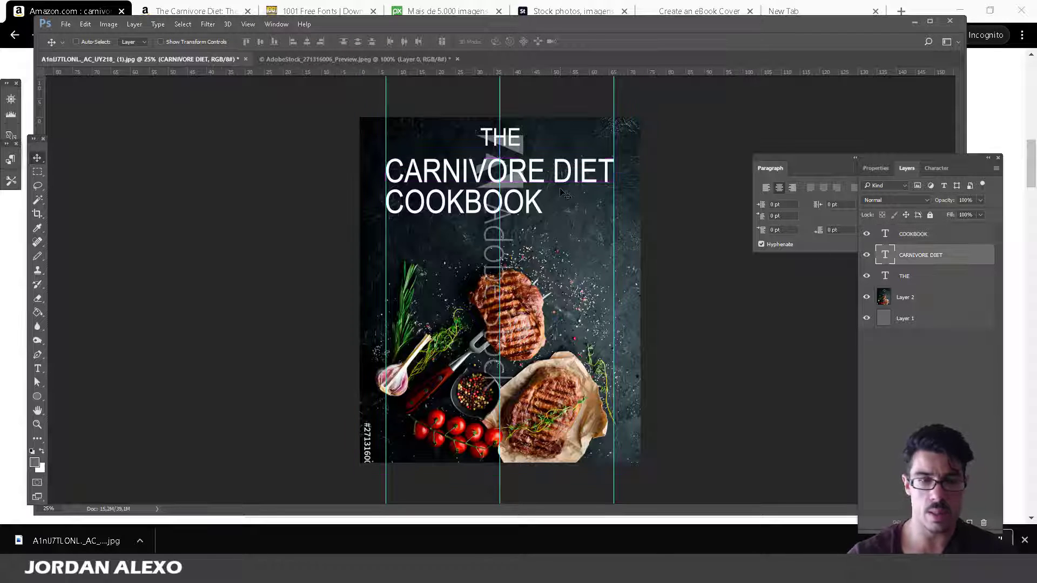
key(ctrl+t)
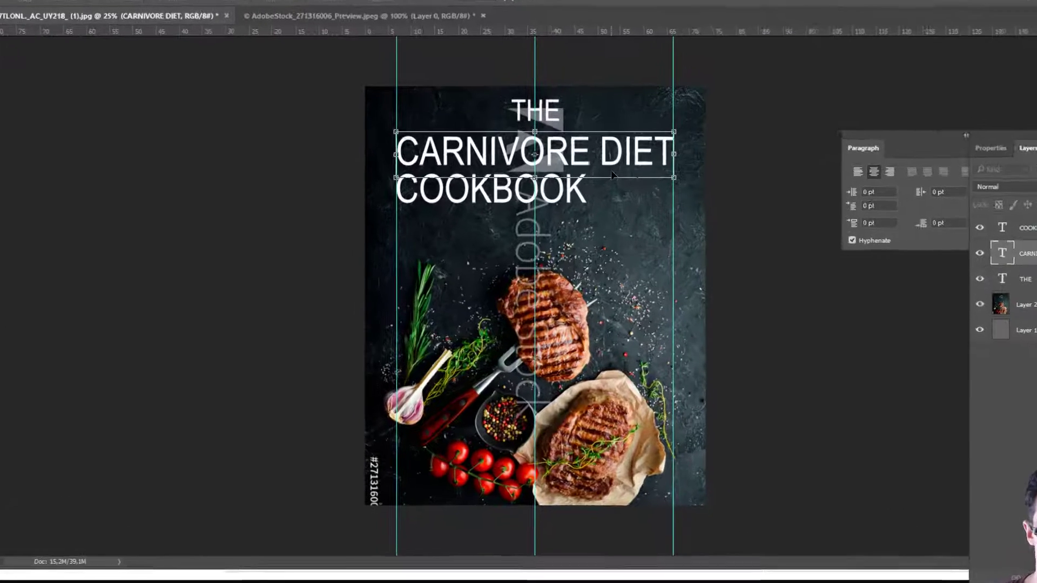
click(475, 199)
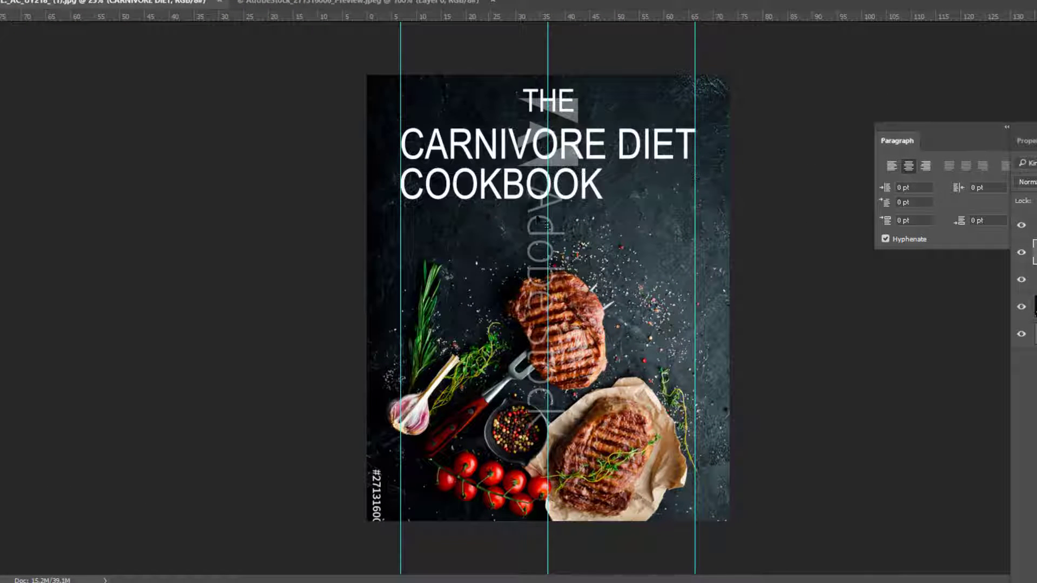
click(1034, 226)
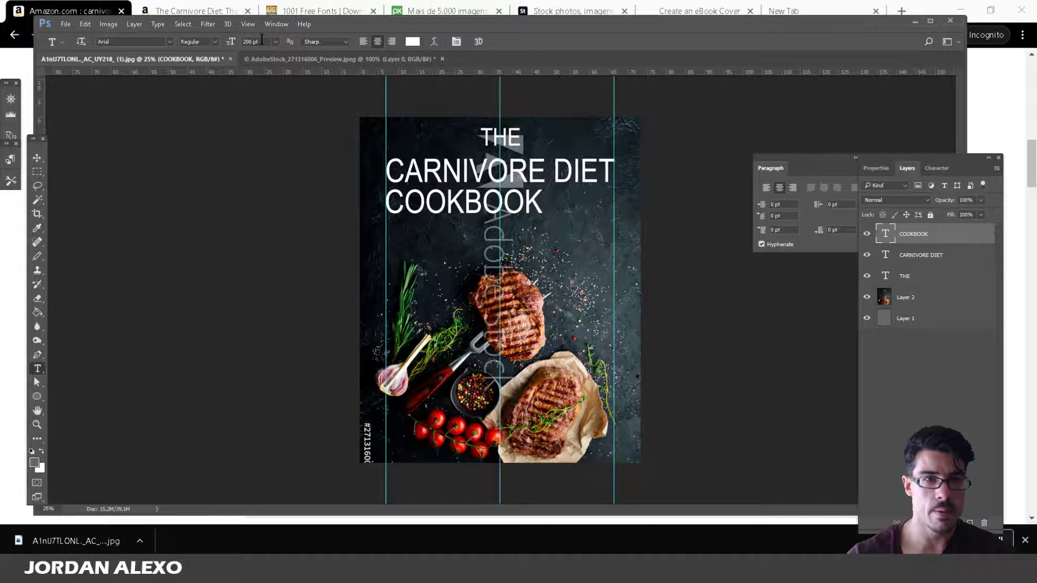
key(ctrl+a)
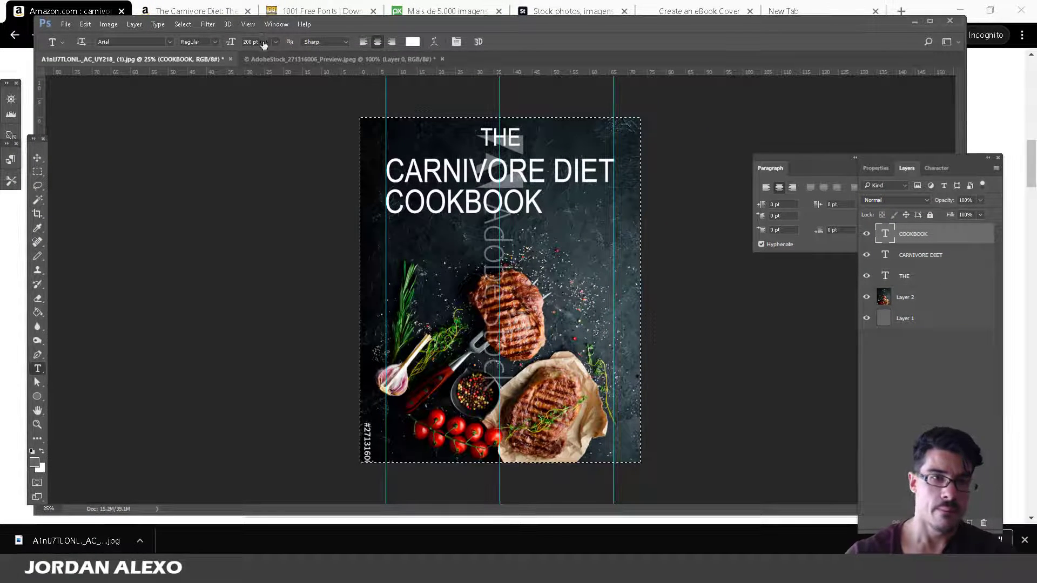
Deselect the canvas and set COOKBOOK's font size to 150 pt.
click(264, 42)
key(ctrl+d)
click(37, 199)
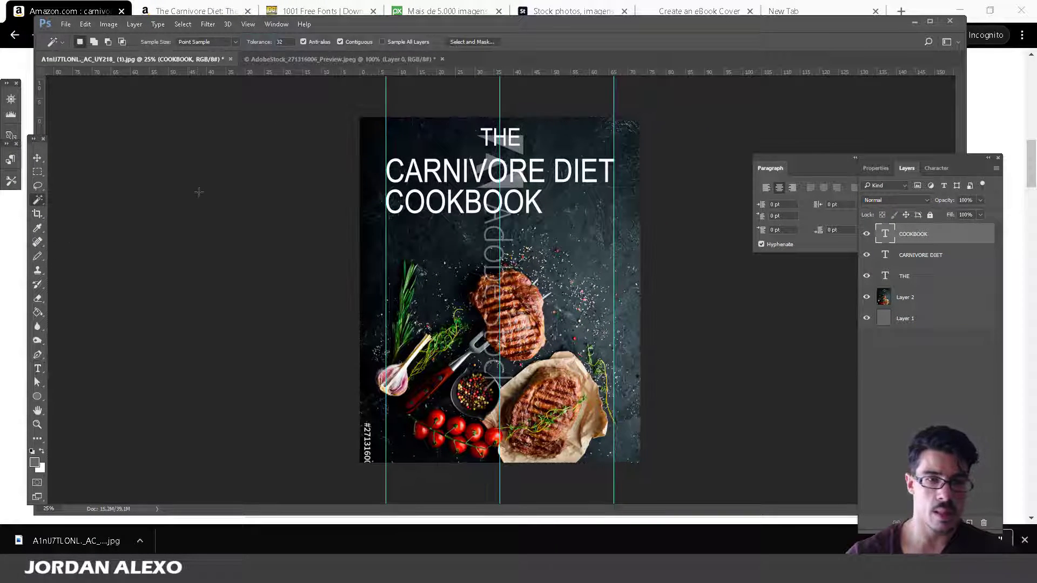
click(38, 369)
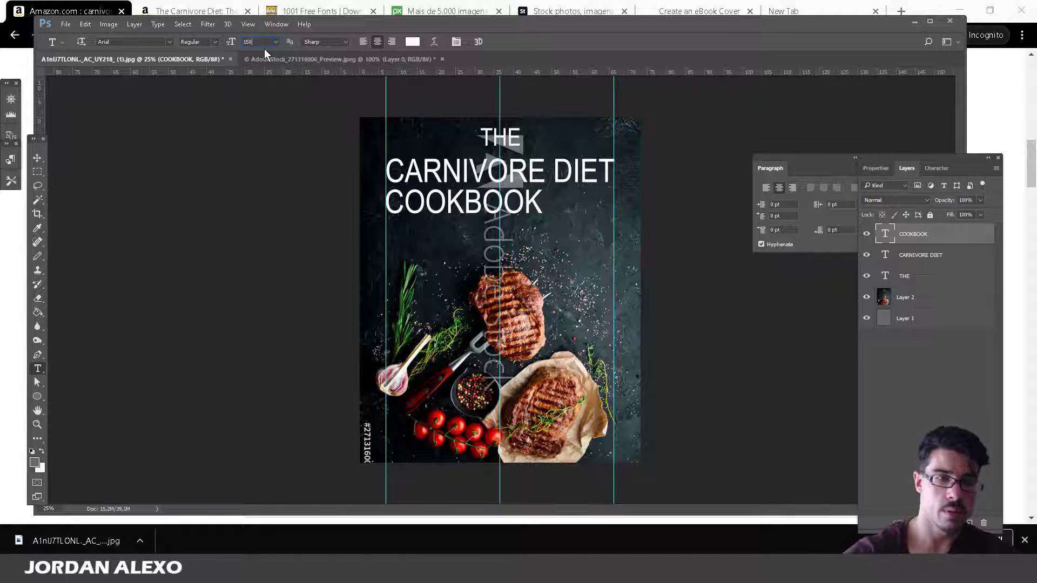
key(Return)
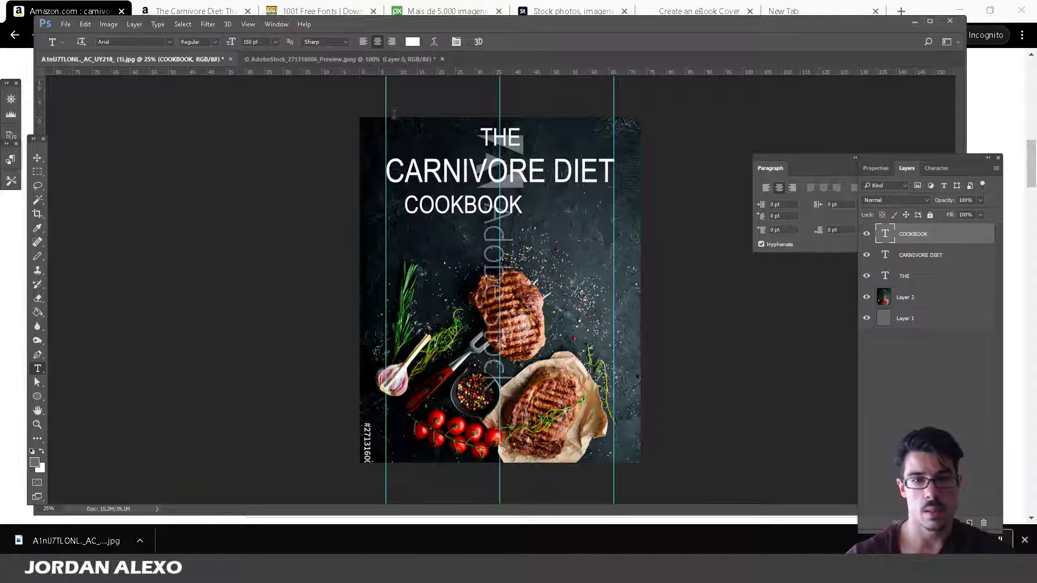
Align COOKBOOK's left edge with the left guide, fine-nudging it, then view the Amazon results.
click(39, 158)
drag(468, 210, 450, 208)
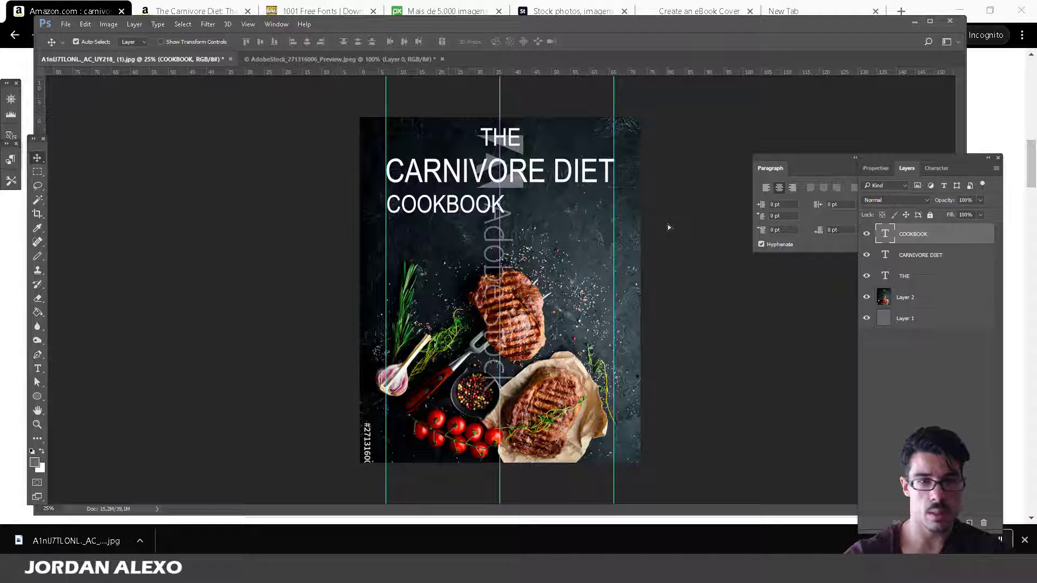
key(Up)
key(Up)
key(Up)
key(Up)
key(Up)
key(Down)
key(Down)
key(Down)
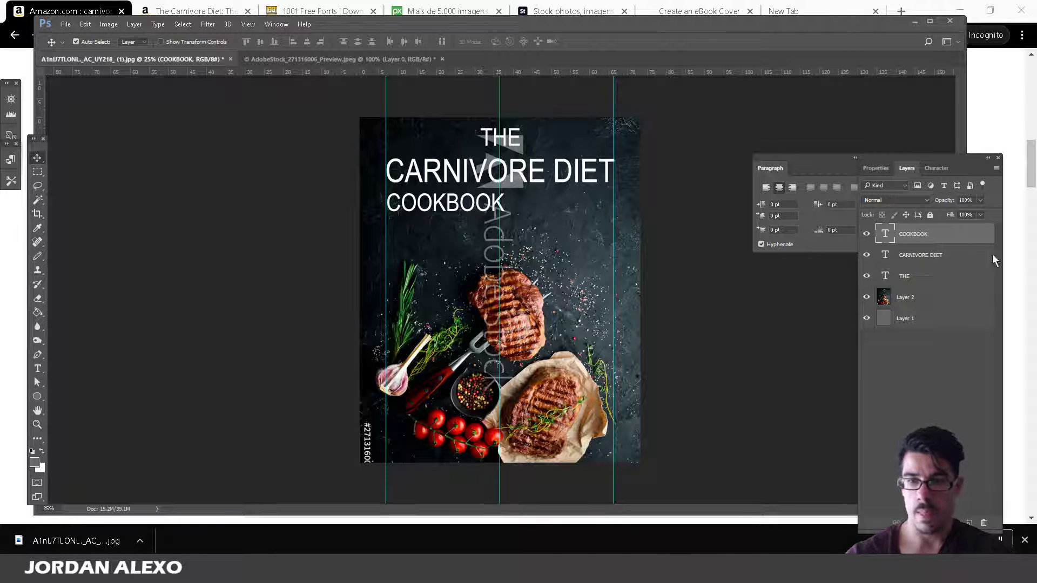
click(946, 279)
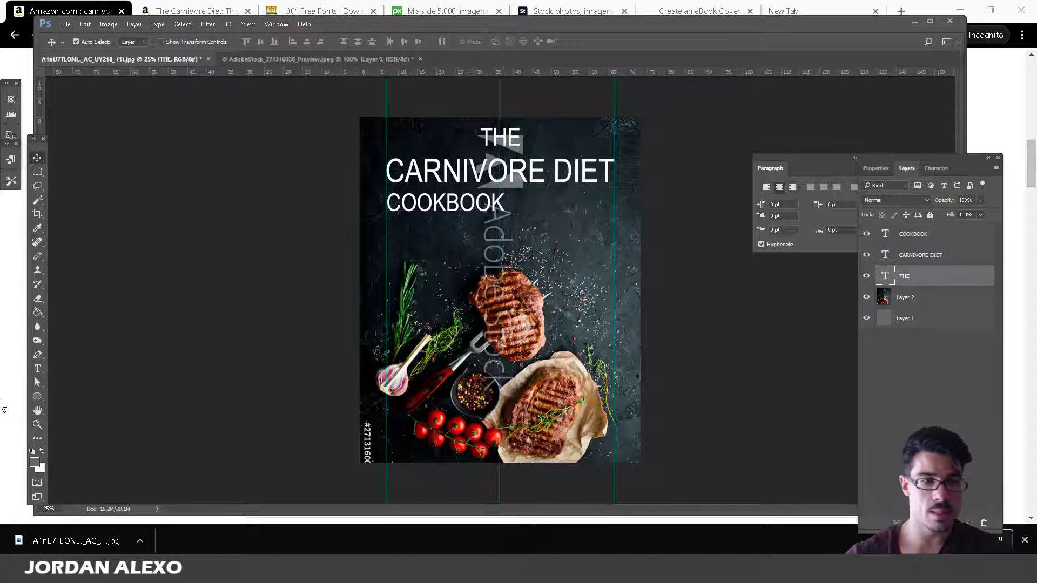
click(3, 406)
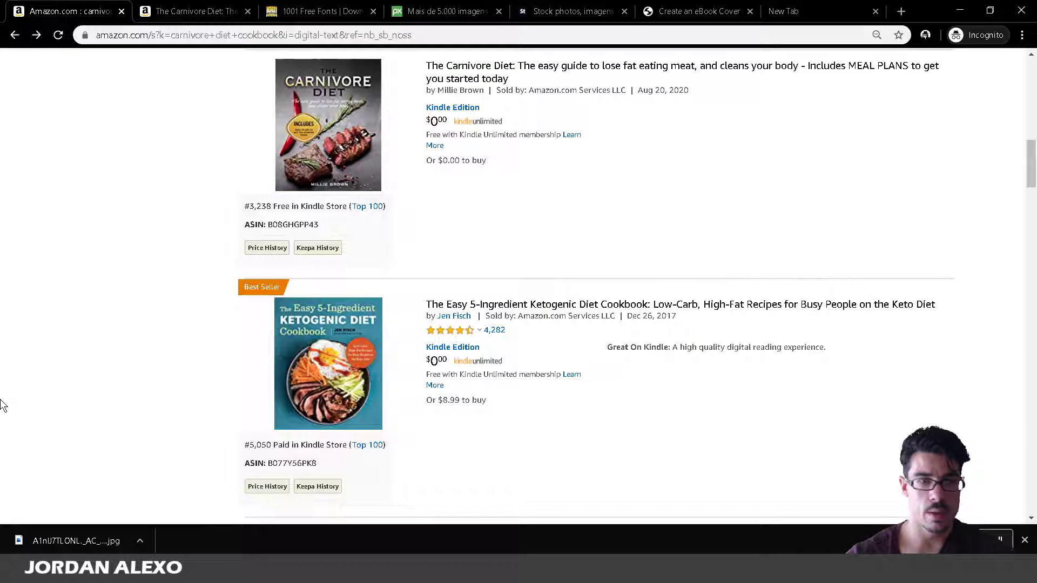
Centre COOKBOOK on the middle guide and slightly reposition THE.
key(alt+Tab)
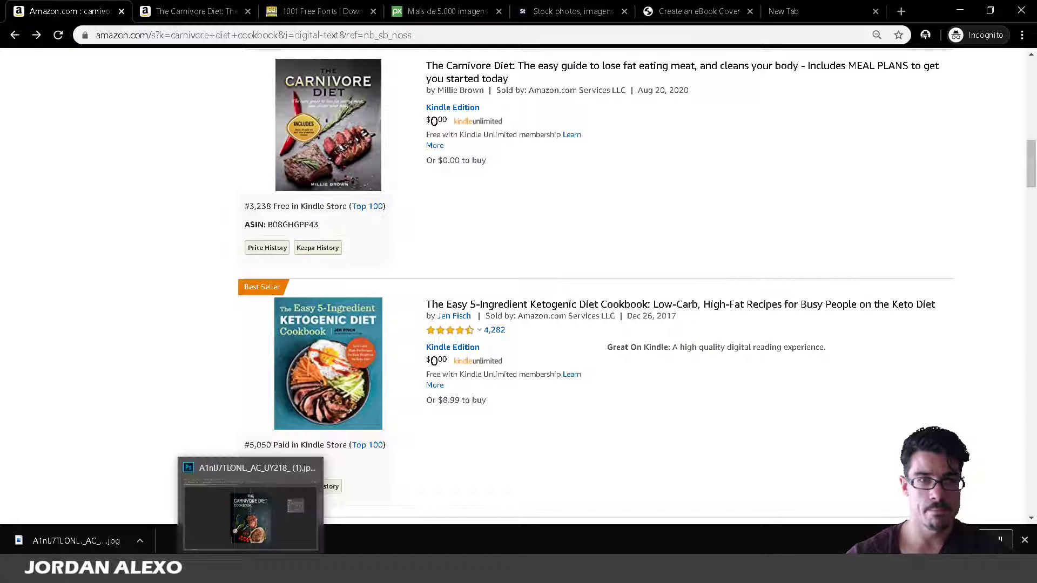
drag(470, 212, 518, 211)
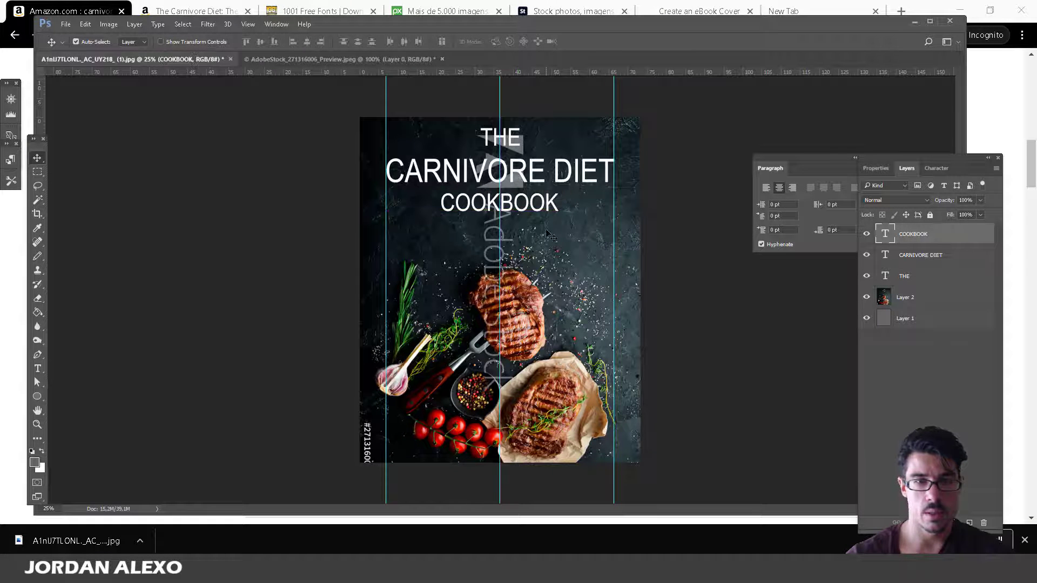
click(501, 151)
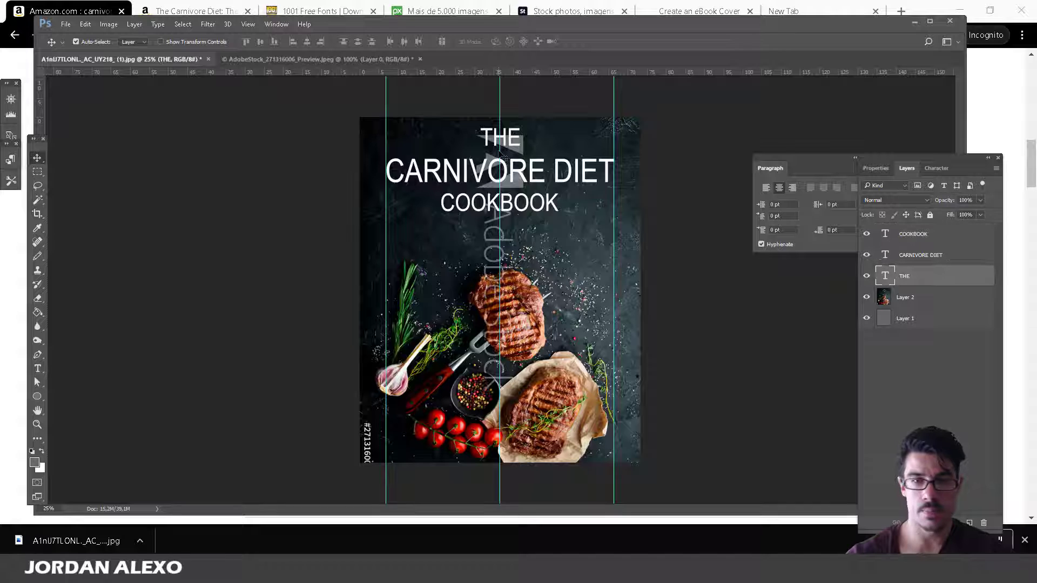
drag(510, 143, 514, 142)
Free Transform and apply on both THE and COOKBOOK to settle their positions.
key(ctrl+t)
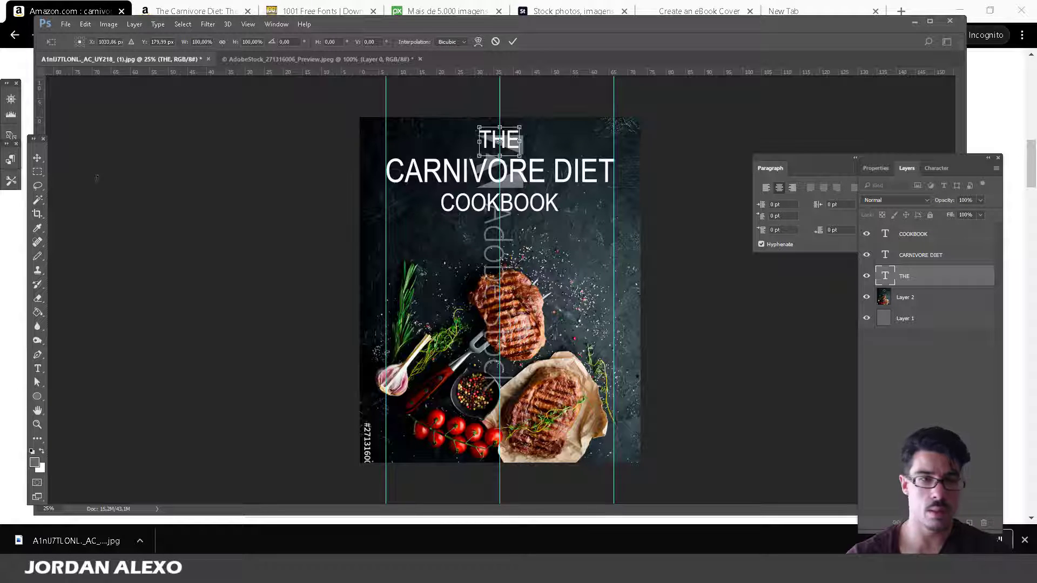
click(36, 169)
click(432, 216)
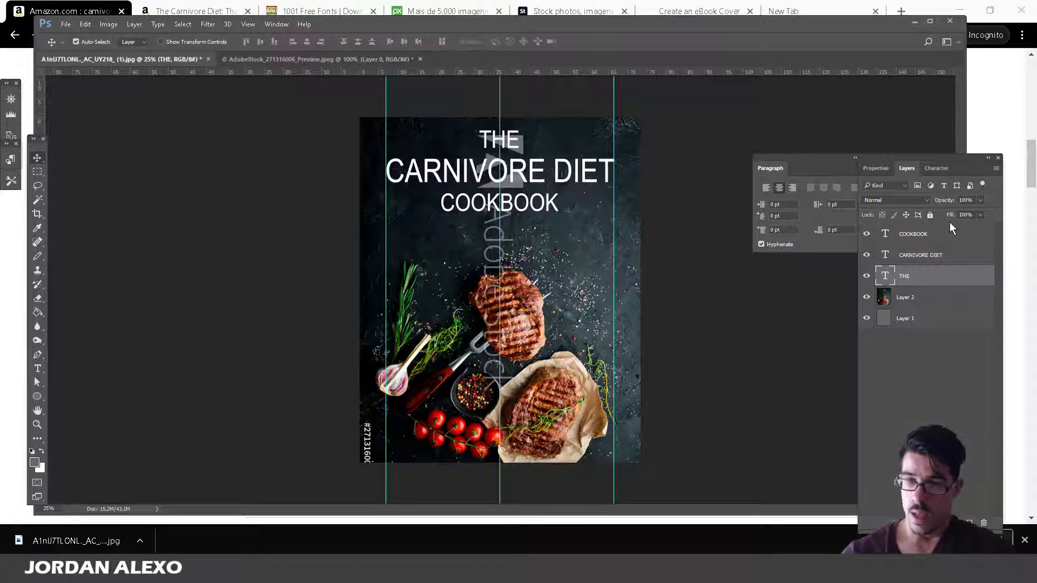
click(937, 239)
key(ctrl+t)
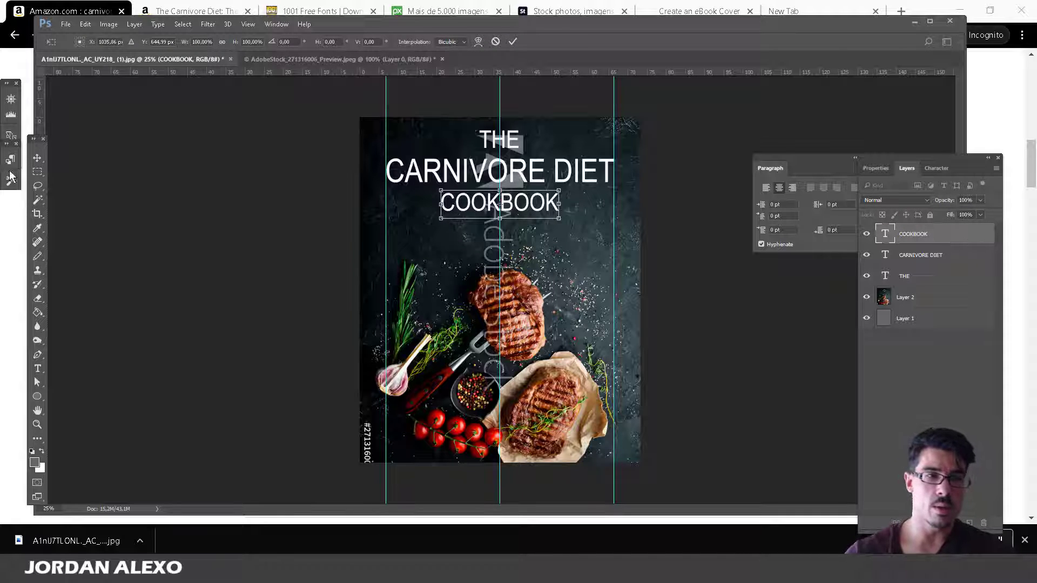
click(38, 157)
click(434, 215)
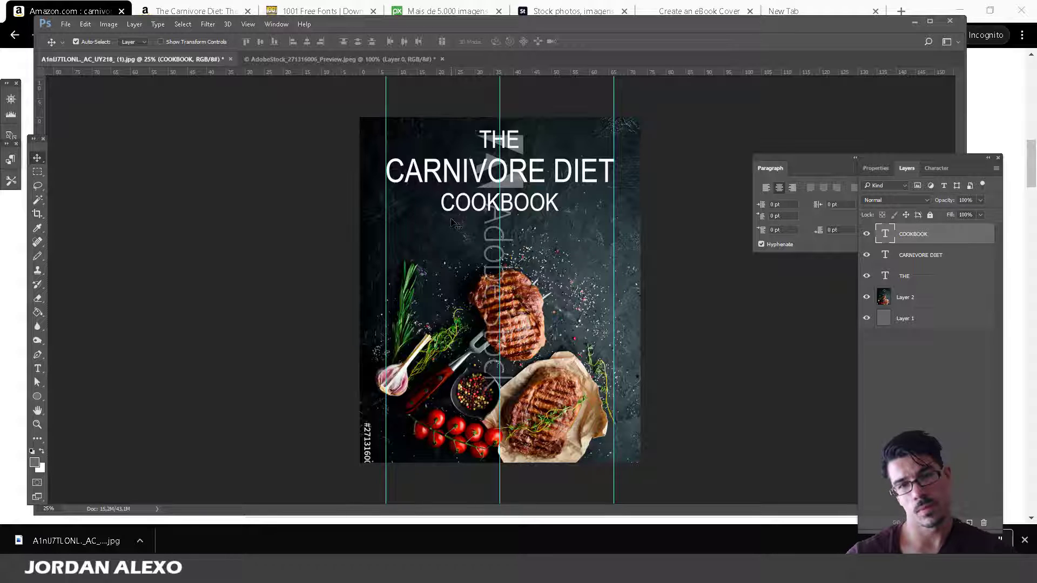
Duplicate the COOKBOOK text layer and drag the copy down to mid-cover.
click(38, 369)
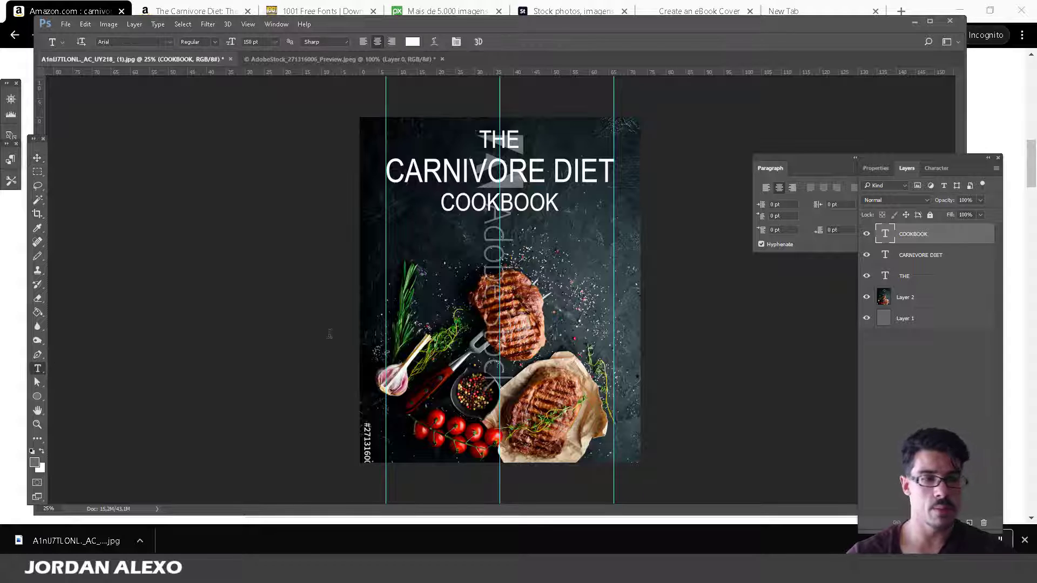
right_click(921, 233)
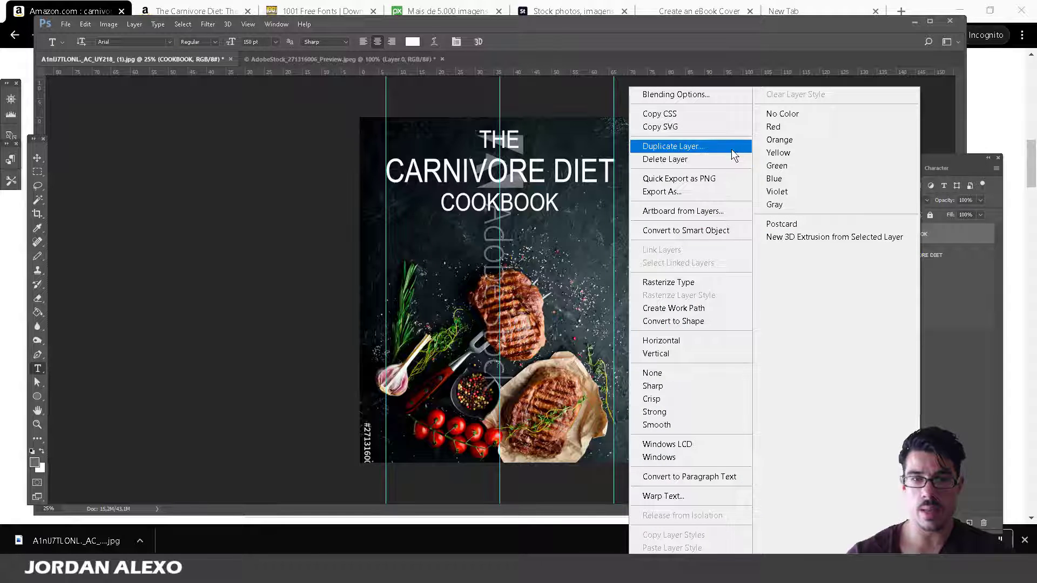
click(734, 143)
click(607, 175)
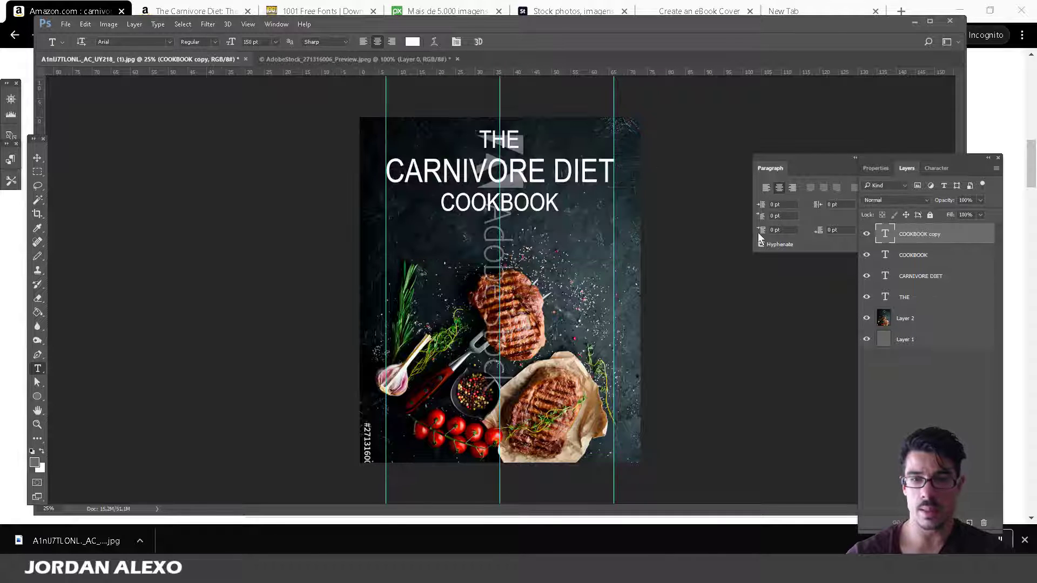
click(37, 158)
drag(527, 170, 528, 272)
key(ctrl+z)
click(920, 244)
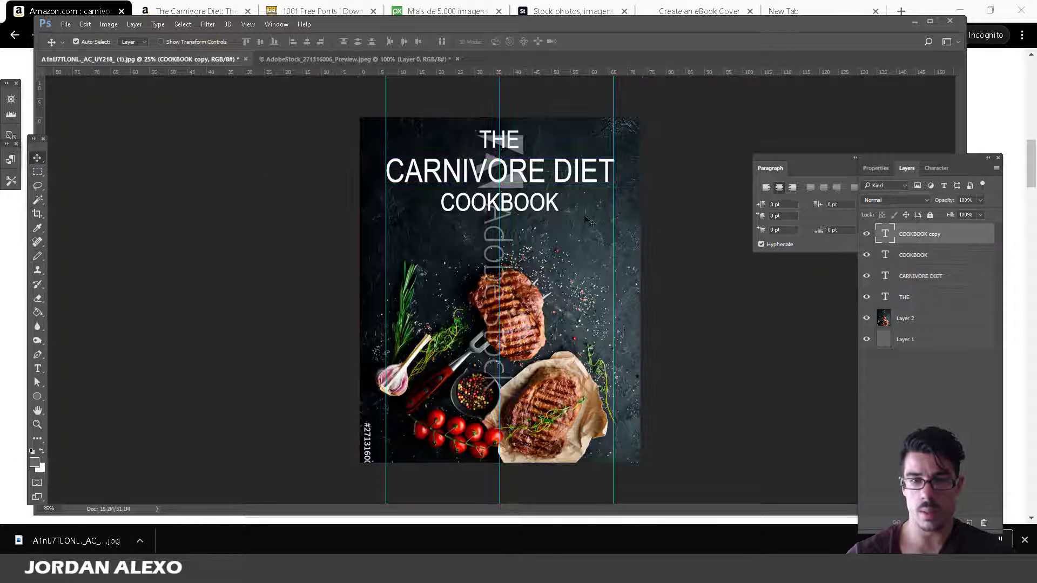
drag(559, 213, 577, 315)
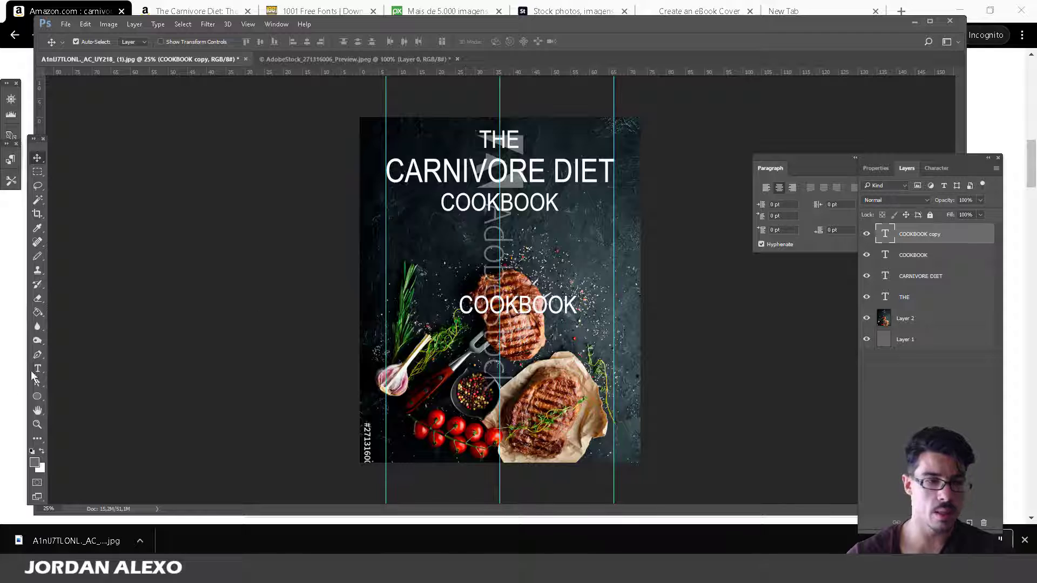
Retype the copy as the author's name and set it to 72 pt.
click(37, 369)
double_click(515, 311)
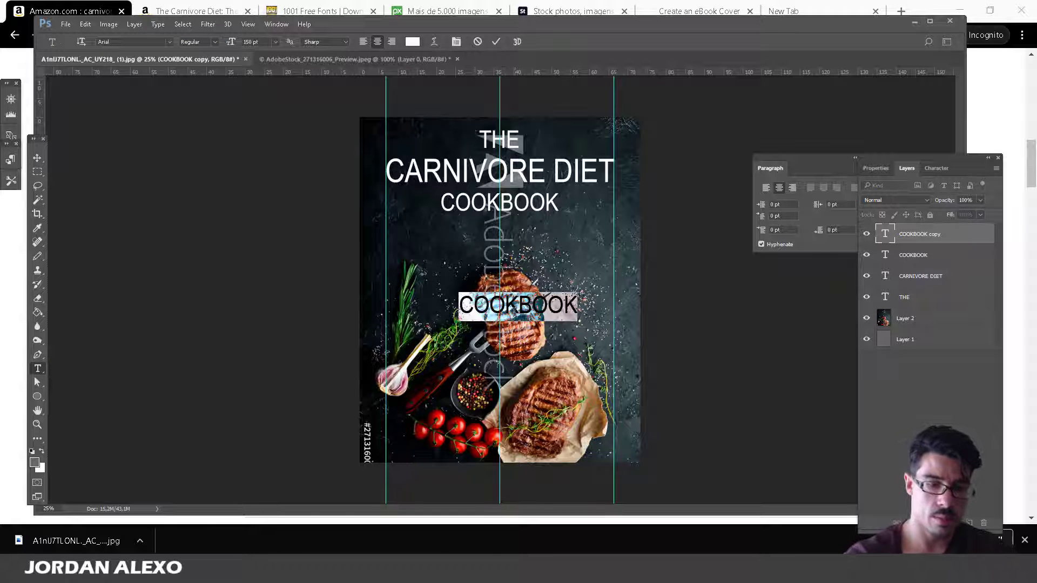
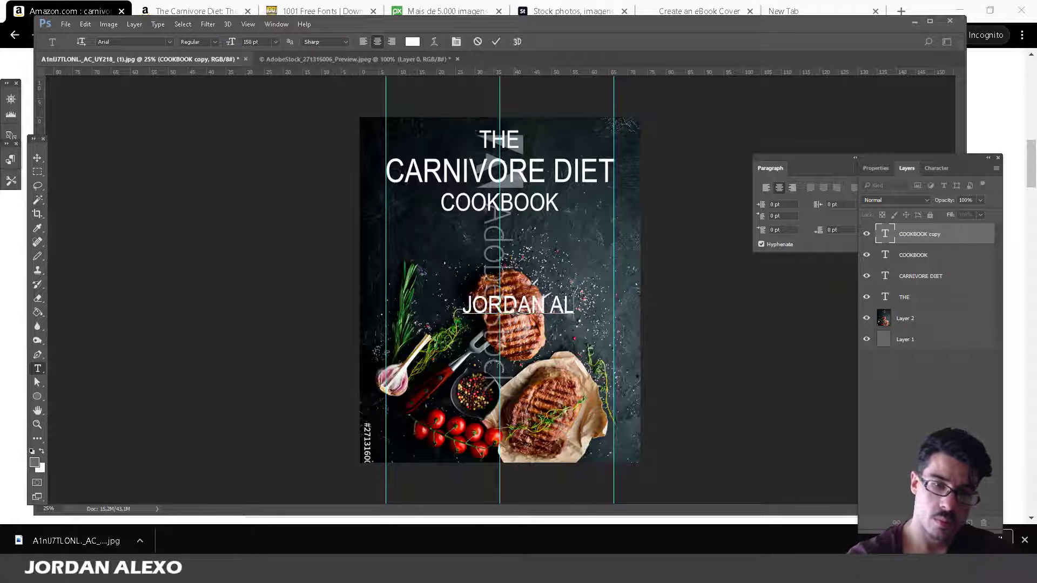
key(ctrl+a)
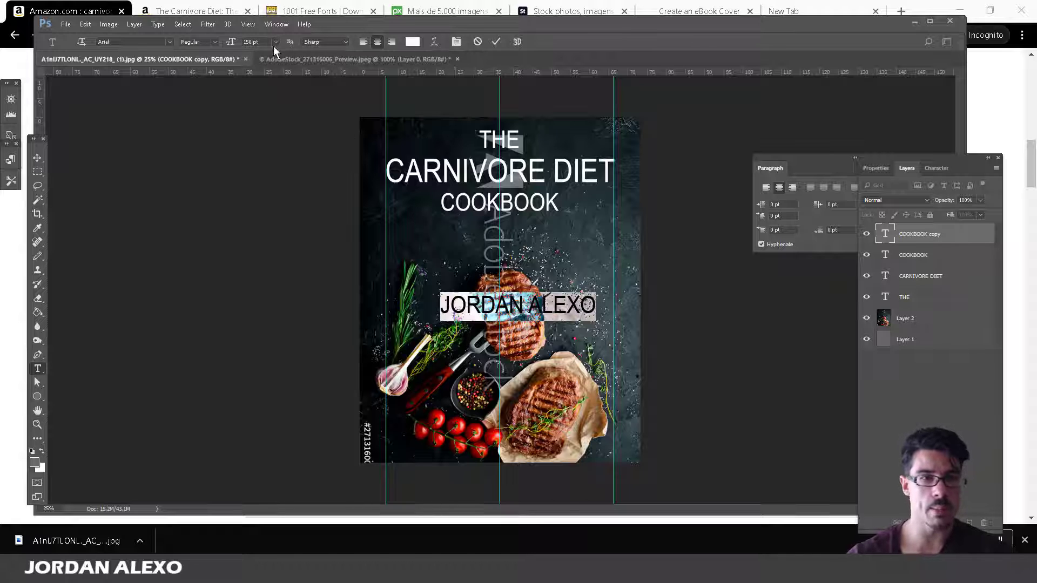
click(274, 42)
click(270, 255)
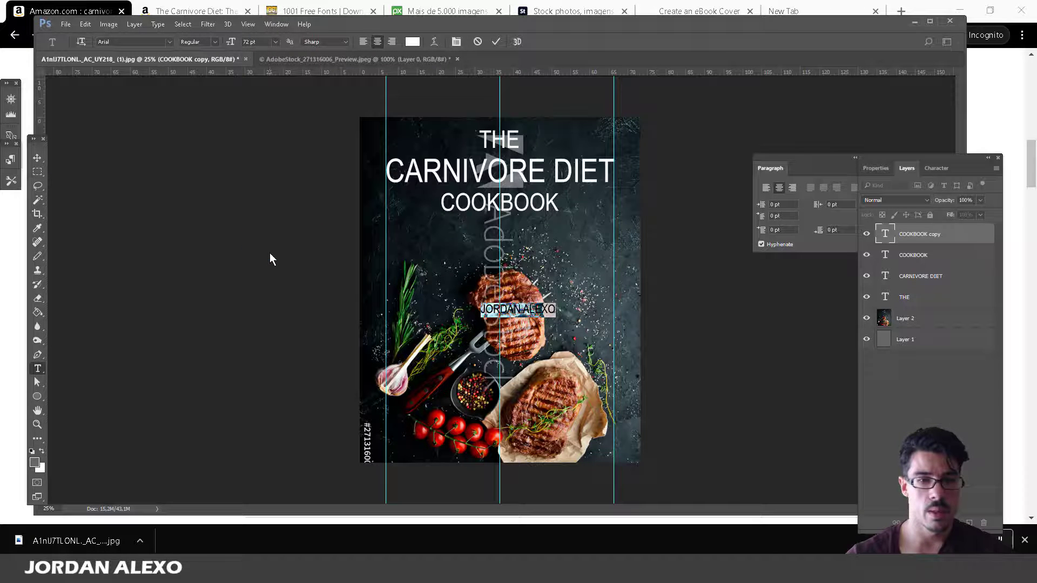
click(37, 158)
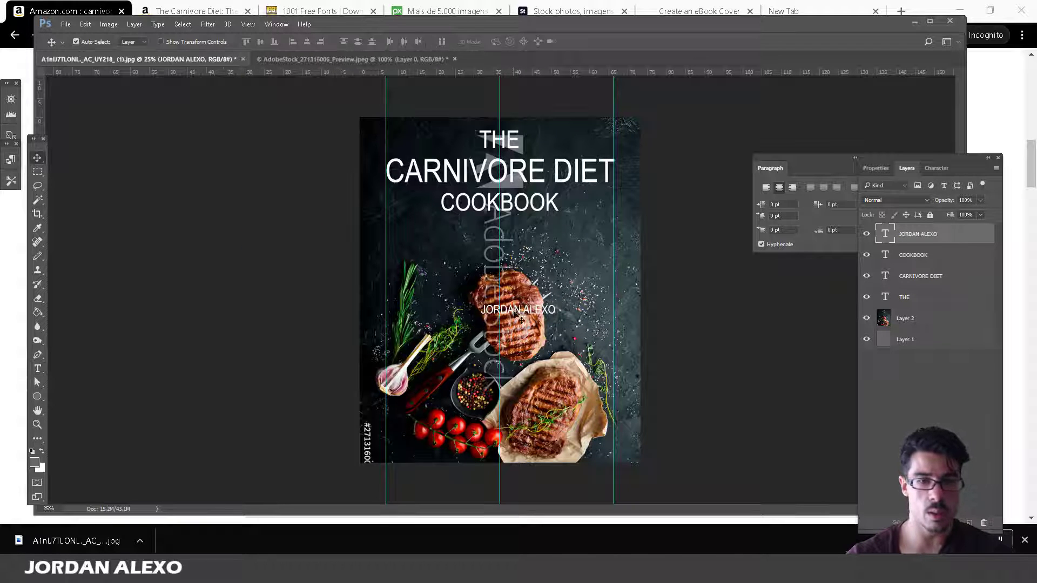
Position the author's name line in the cover's bottom-left corner.
drag(521, 320, 408, 454)
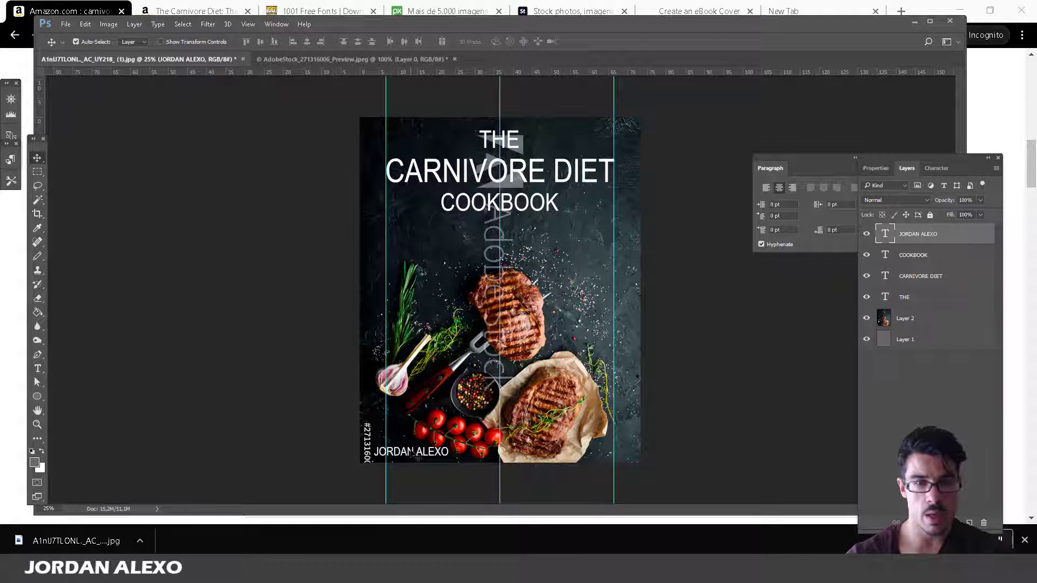
drag(419, 457, 423, 454)
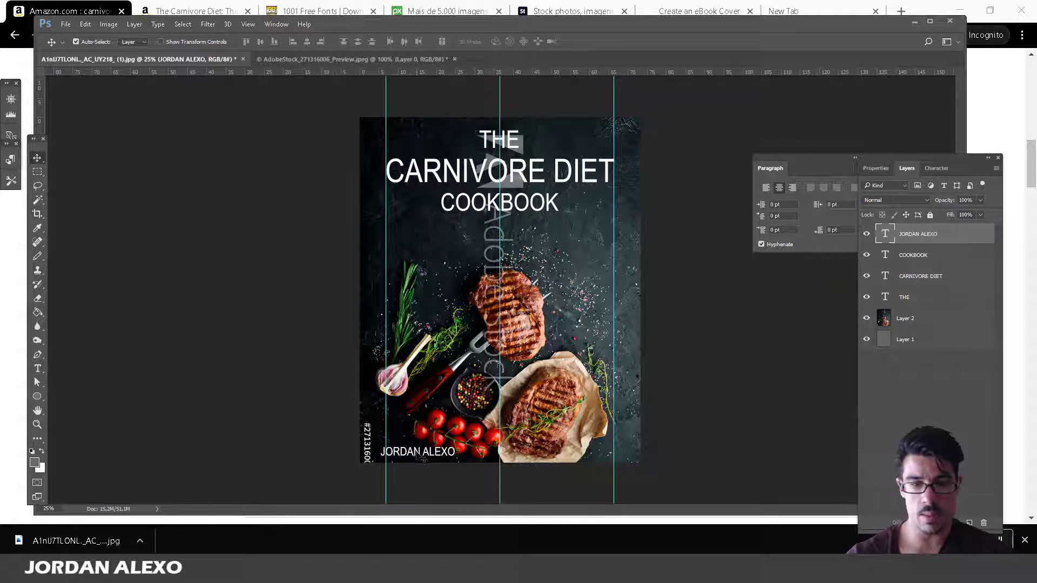
drag(423, 458, 561, 431)
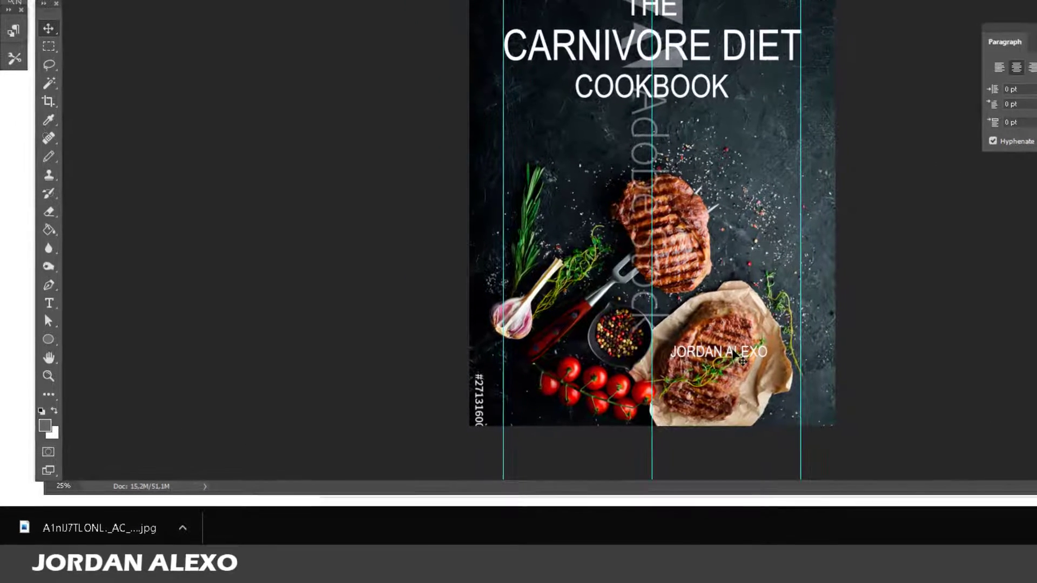
drag(732, 355, 550, 414)
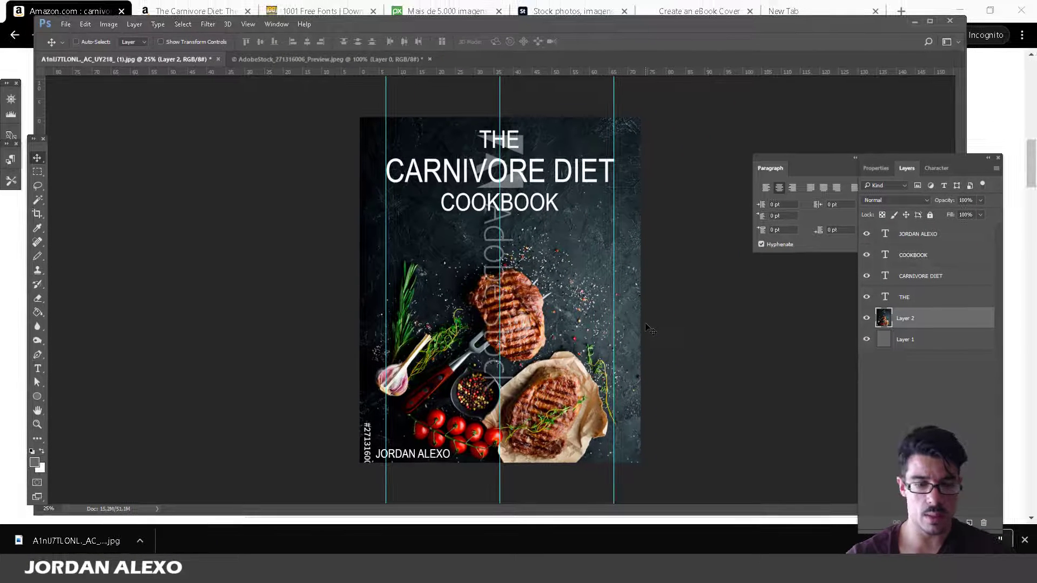
Shift the steak photo up about 80 px with a free transform and apply it.
key(ctrl+t)
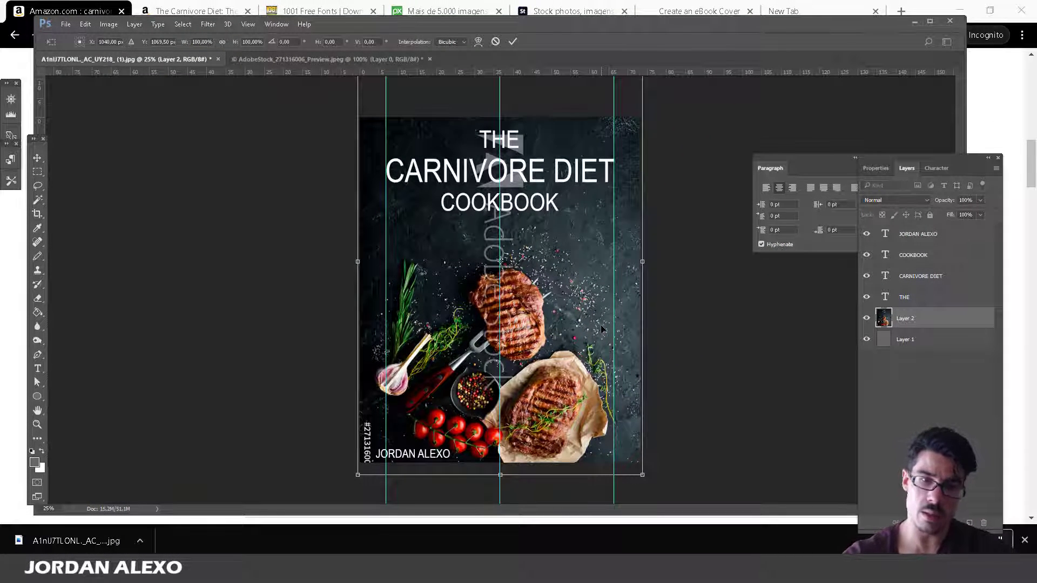
key(shift+Up)
key(shift+Up)
key(shift+Up)
key(shift+Up)
key(shift+Up)
key(shift+Up)
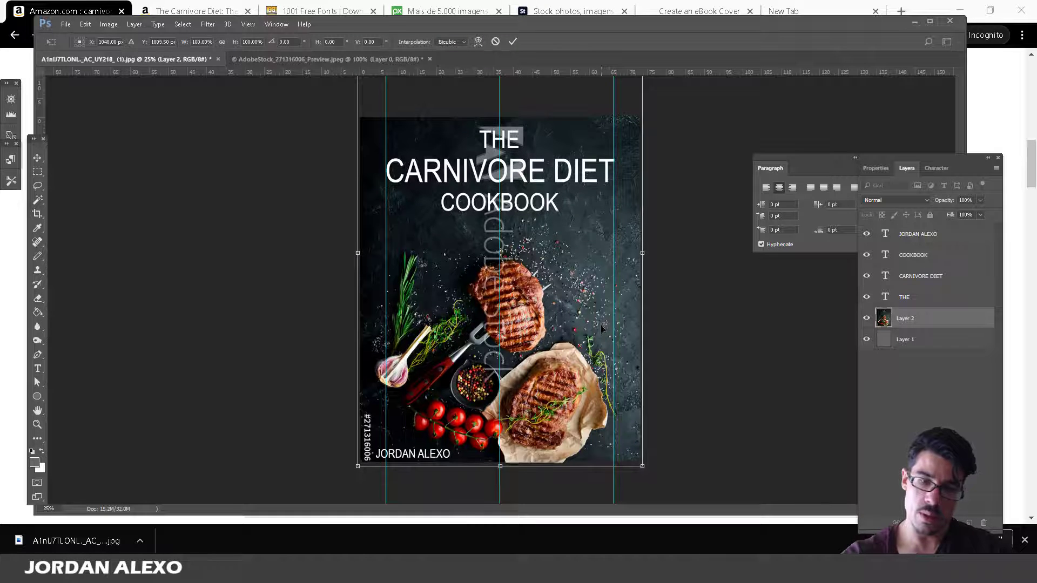
key(shift+Up)
key(shift+Up)
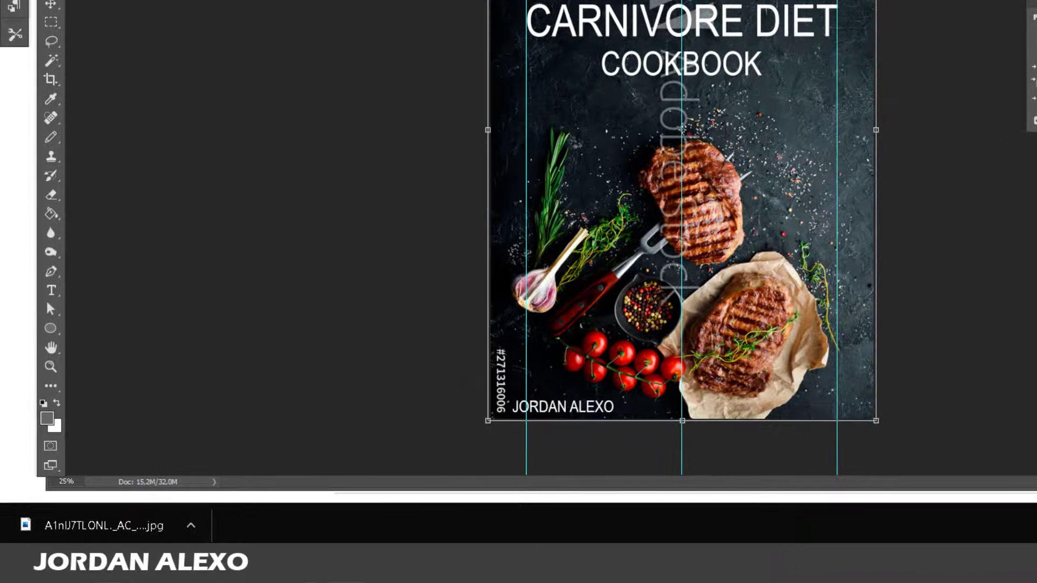
click(37, 171)
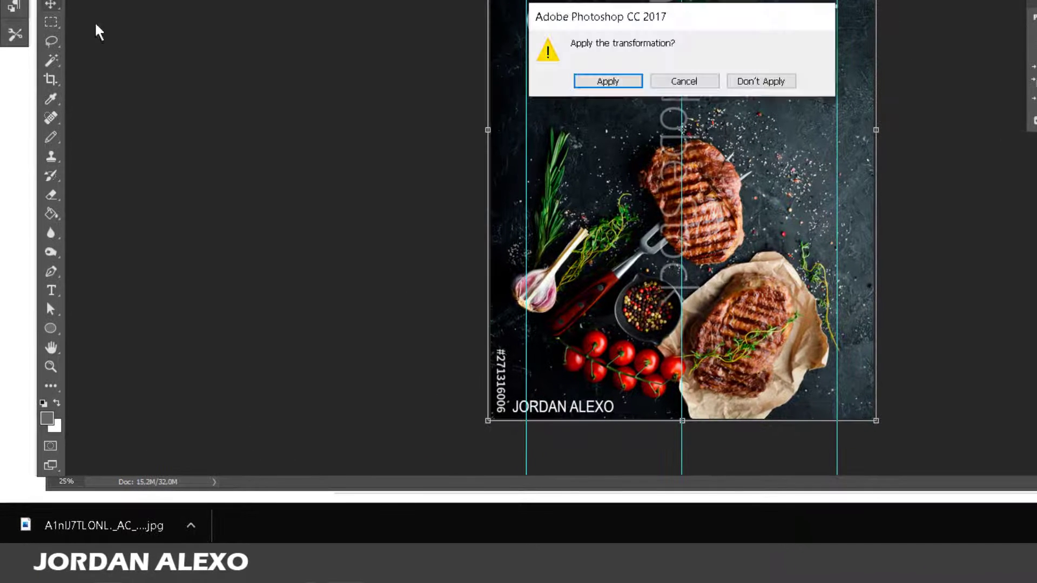
click(614, 81)
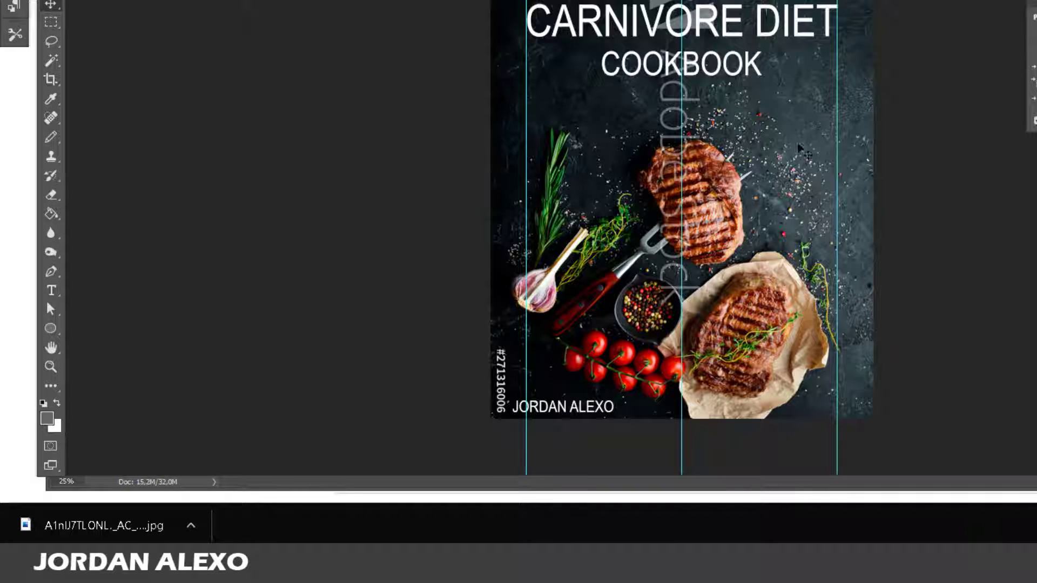
Nudge the author's name a little to the right and up.
key(shift+Right)
key(shift+Right)
key(shift+Right)
key(shift+Right)
key(shift+Right)
key(shift+Right)
key(shift+Right)
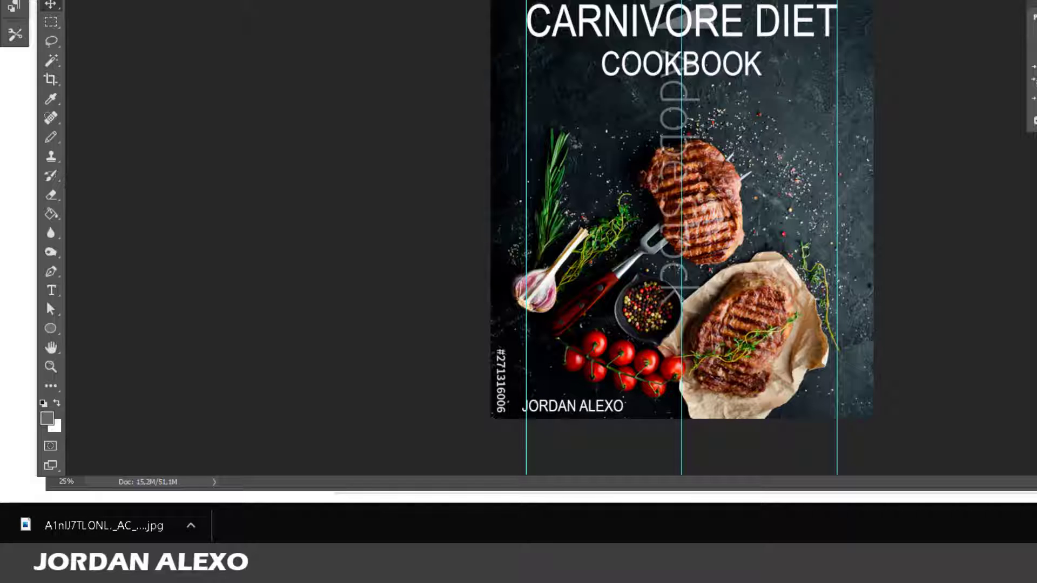
key(shift+Right)
key(shift+Right)
key(shift+Right)
key(shift+Right)
key(shift+Up)
key(shift+Up)
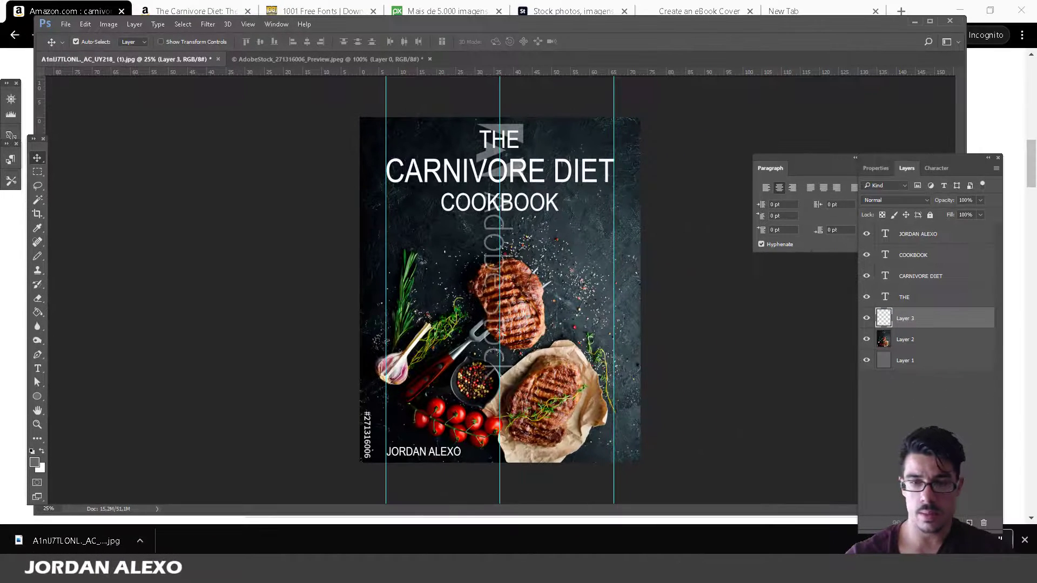
Select a thin strip along the cover's bottom edge and set the foreground colour to black.
click(37, 172)
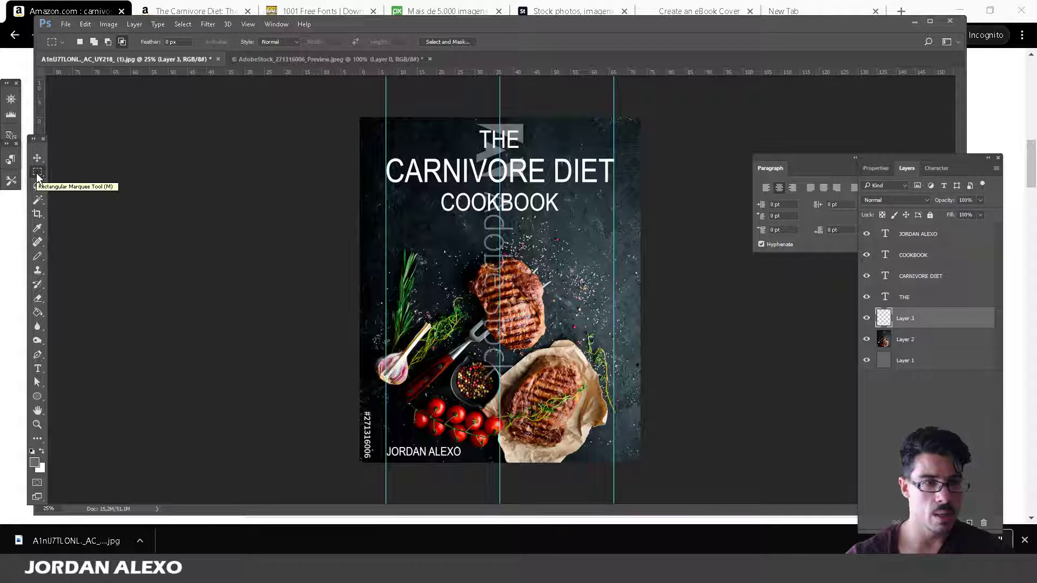
drag(361, 462, 659, 452)
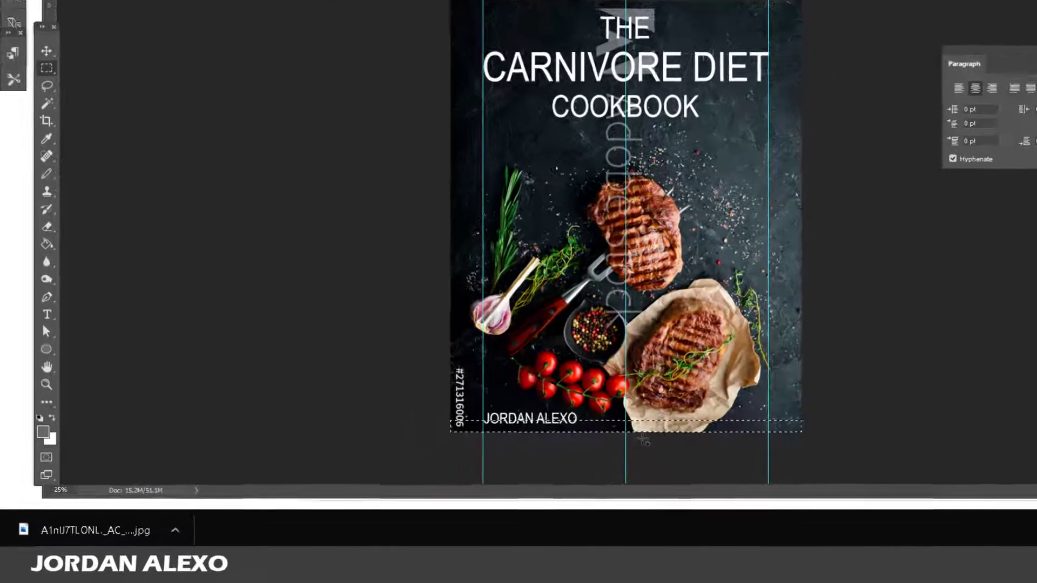
click(43, 430)
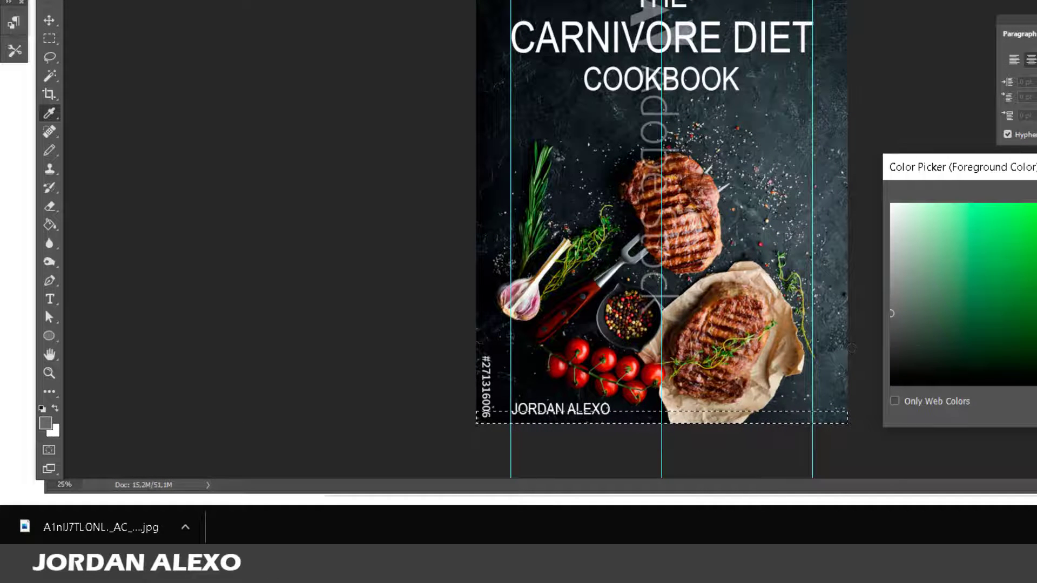
drag(913, 380, 865, 372)
key(Return)
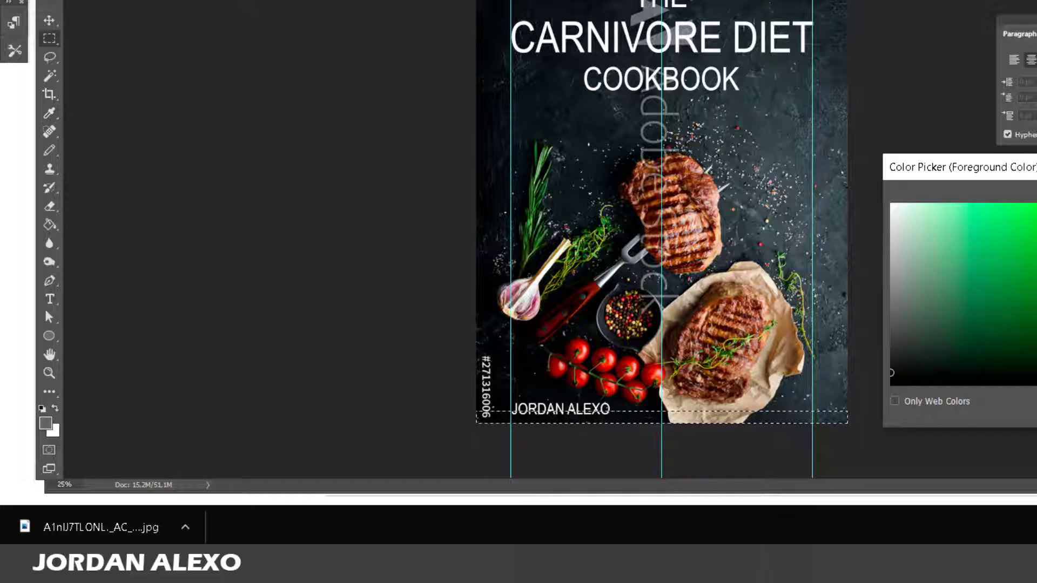
Fill the bottom strip with black using the Paint Bucket.
click(46, 224)
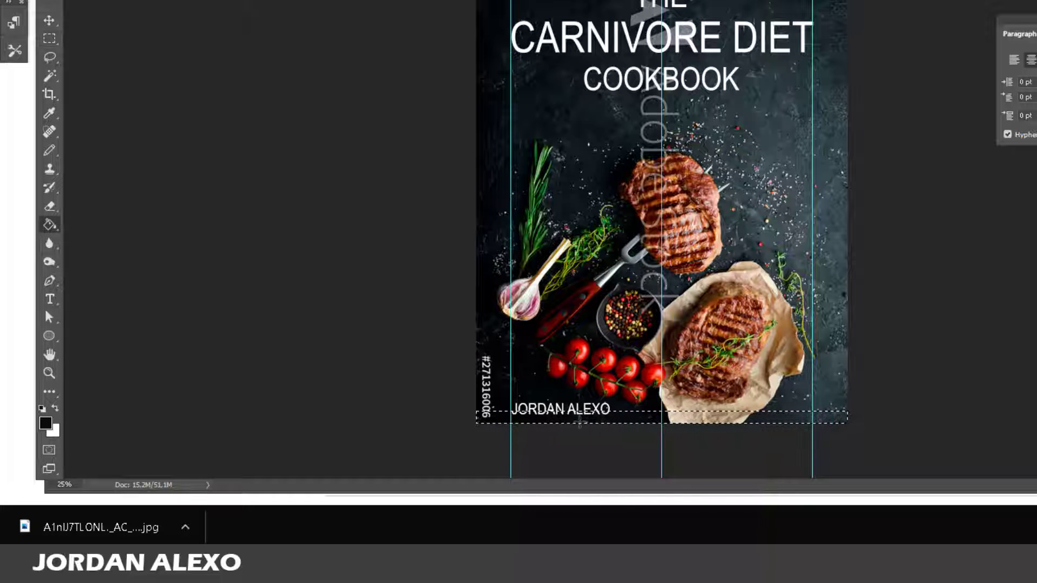
click(584, 420)
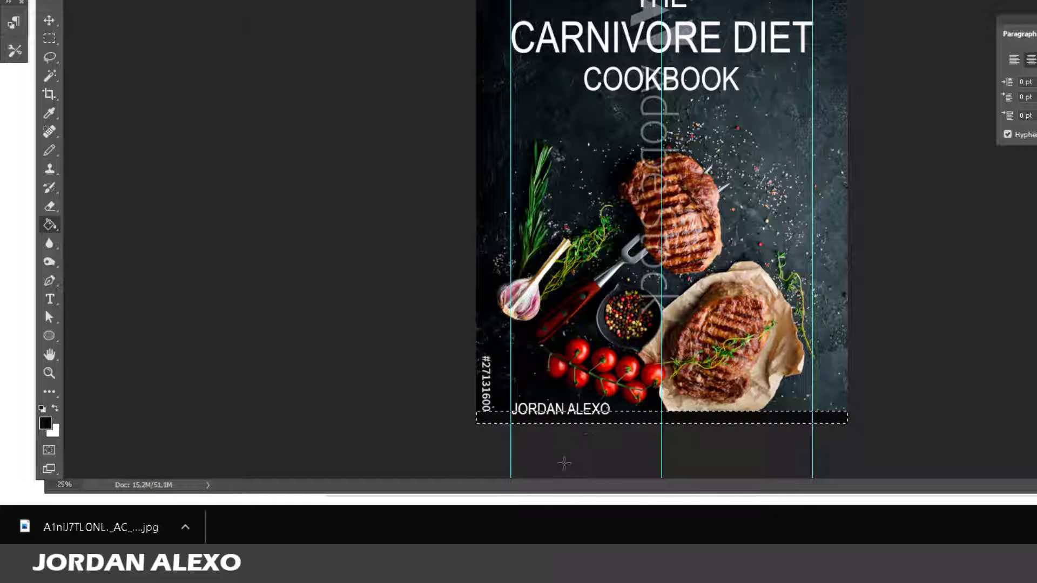
click(49, 75)
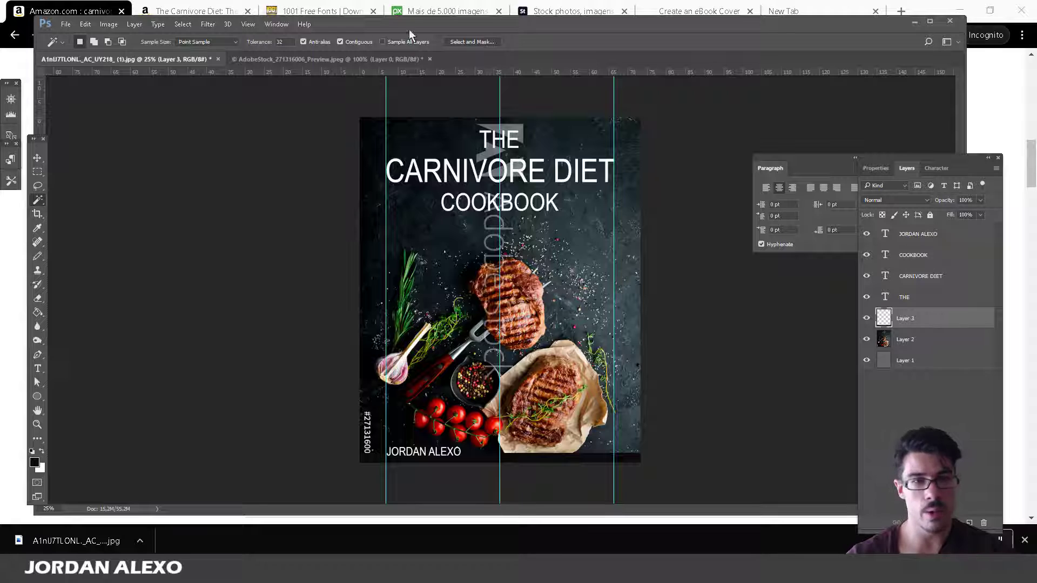
Apply a Motion Blur with 90° angle and 204 px distance to Layer 3, then toggle it to compare.
click(214, 24)
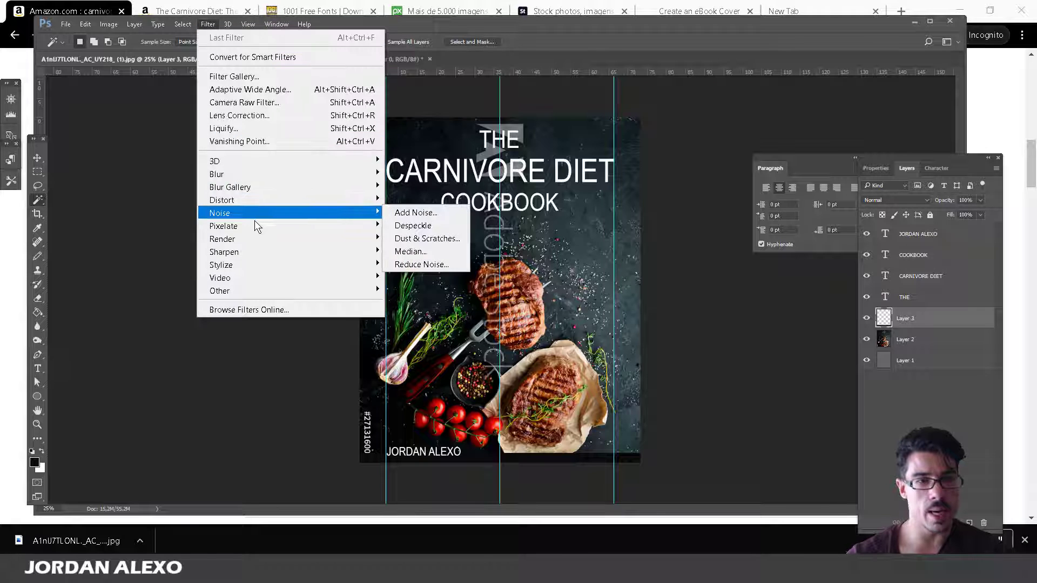
mouse_move(280, 231)
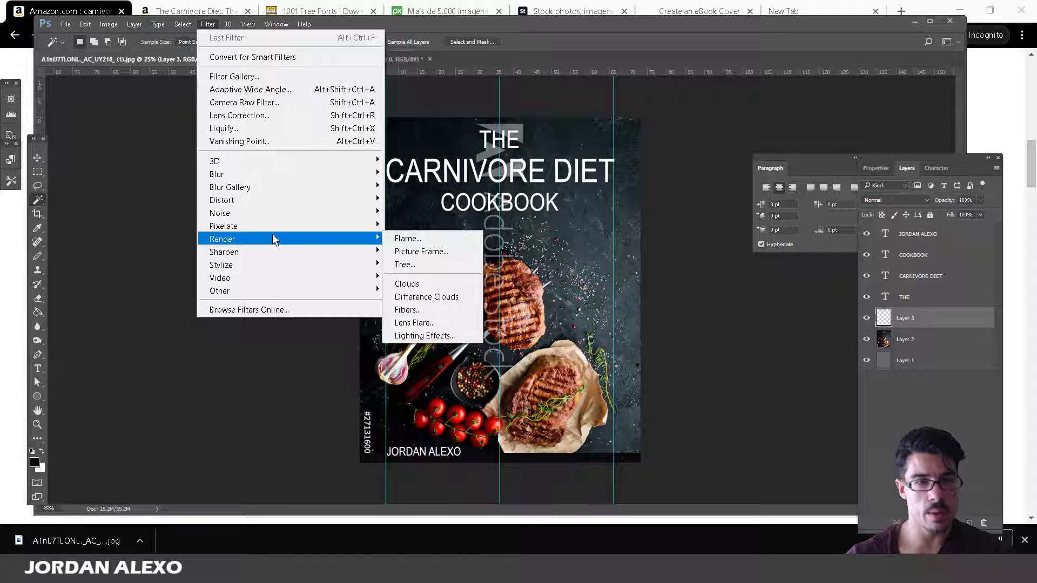
mouse_move(347, 180)
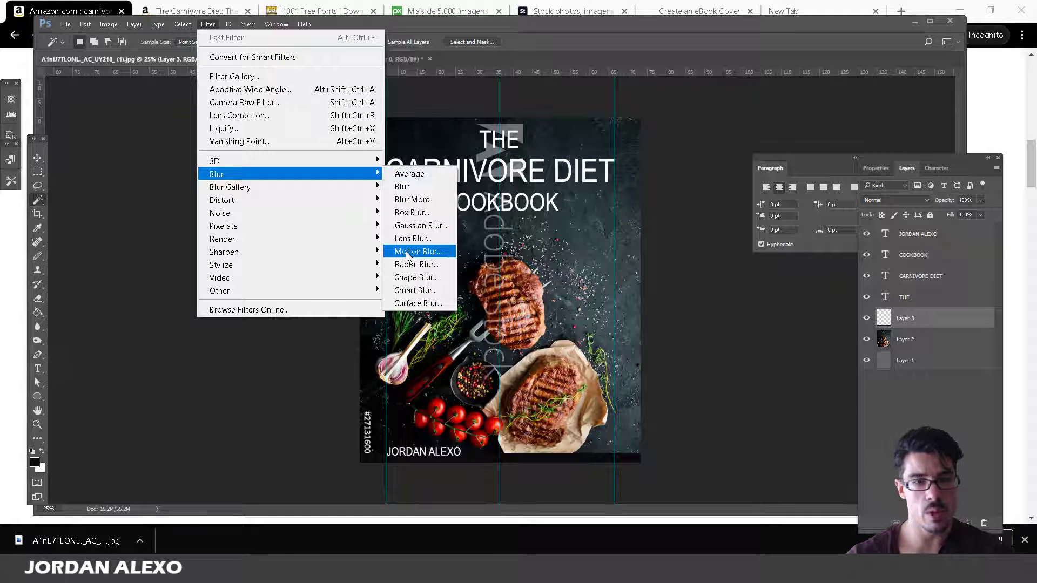
click(407, 256)
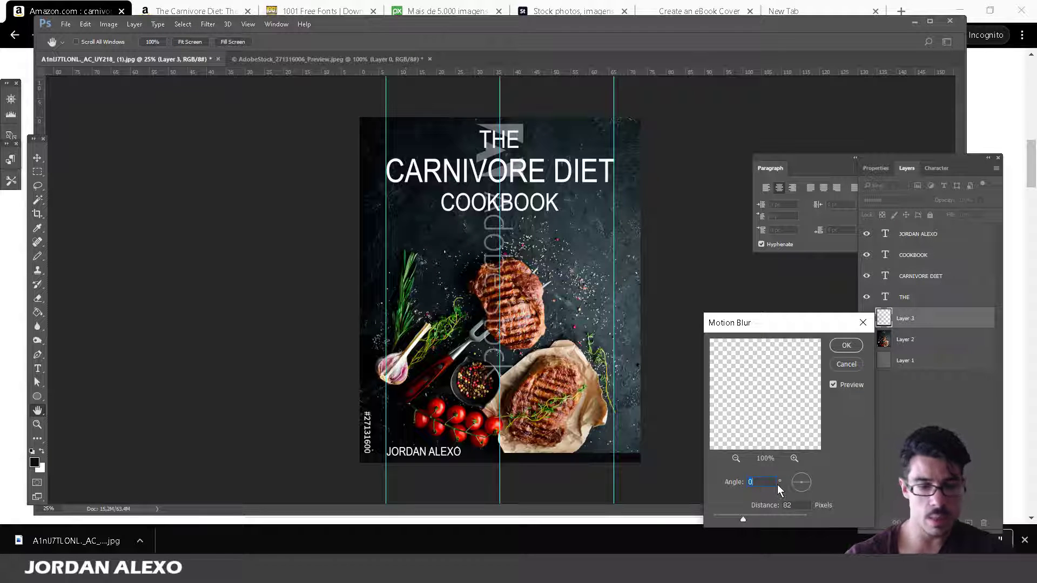
text(90)
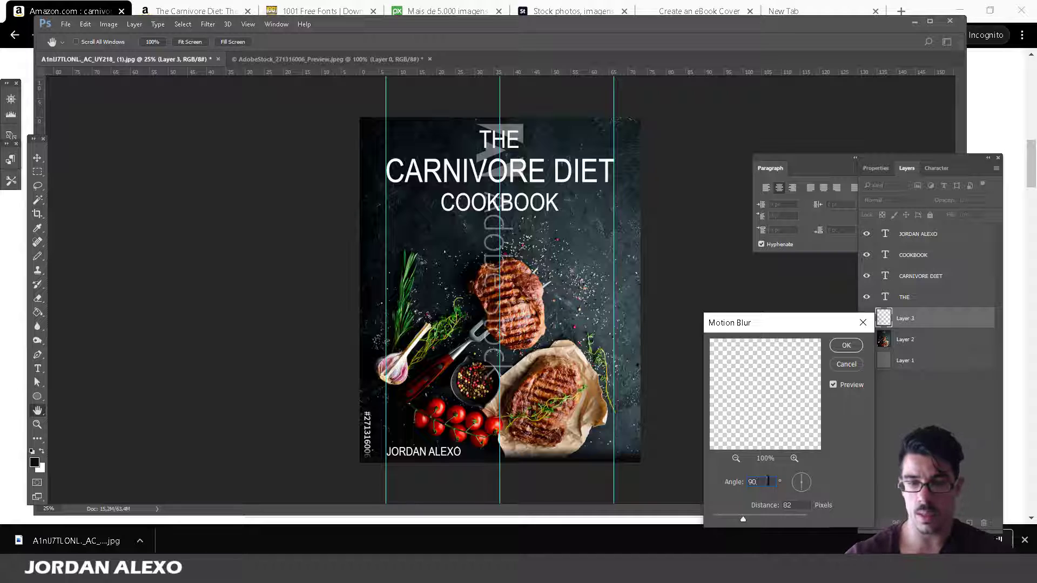
drag(764, 320, 754, 141)
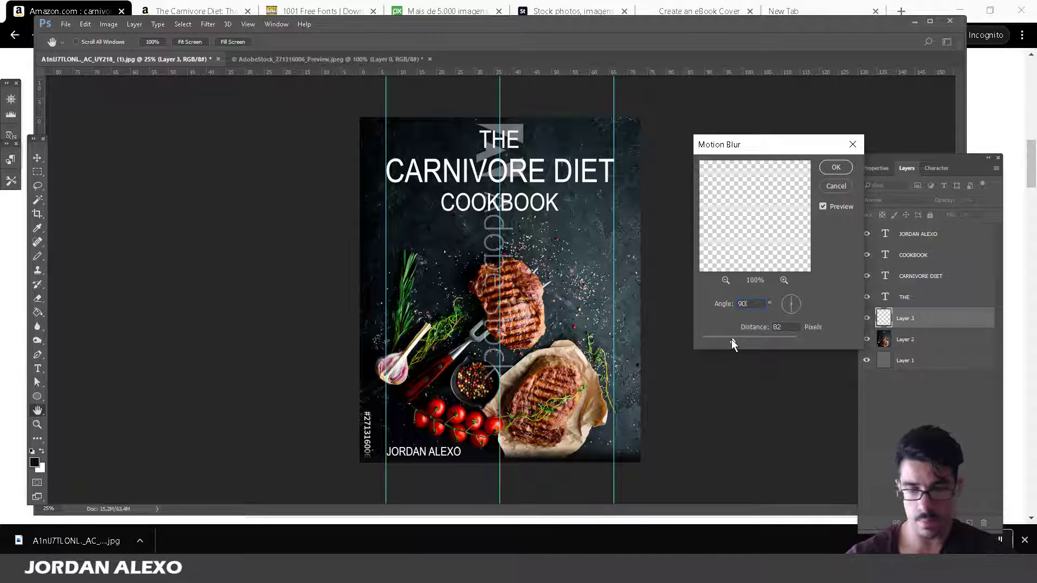
drag(731, 340, 751, 339)
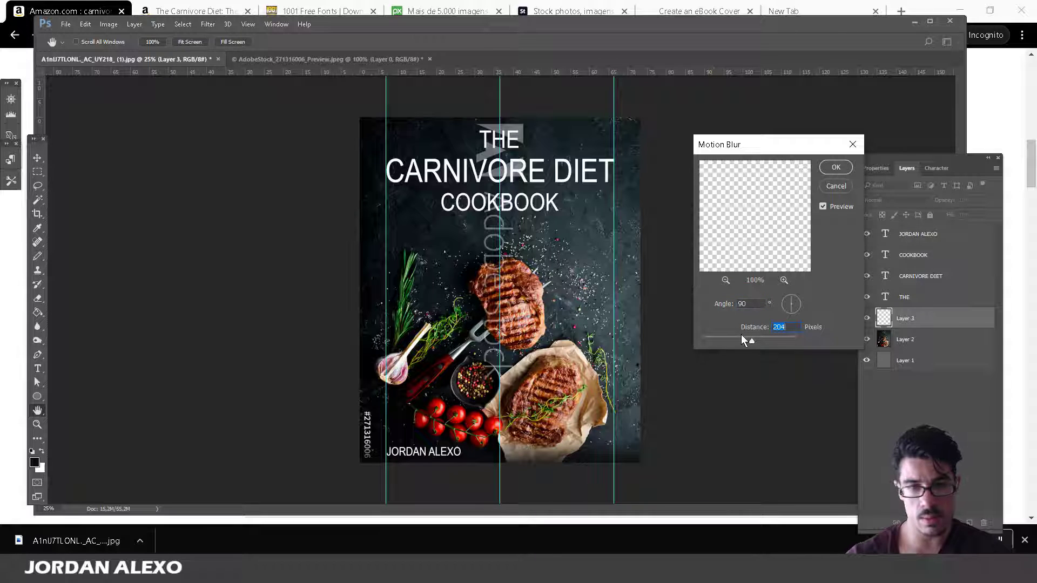
click(834, 168)
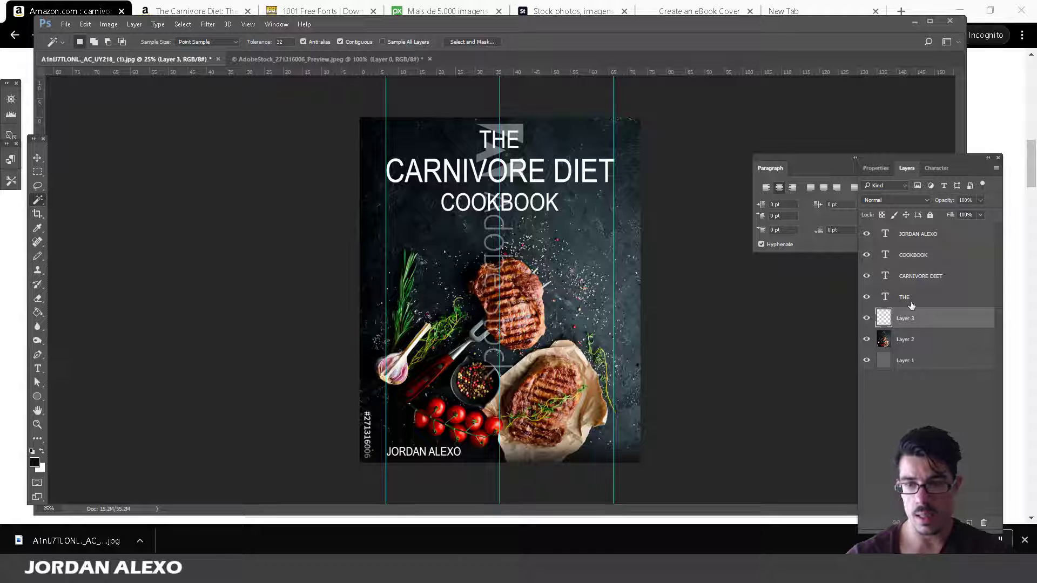
click(867, 319)
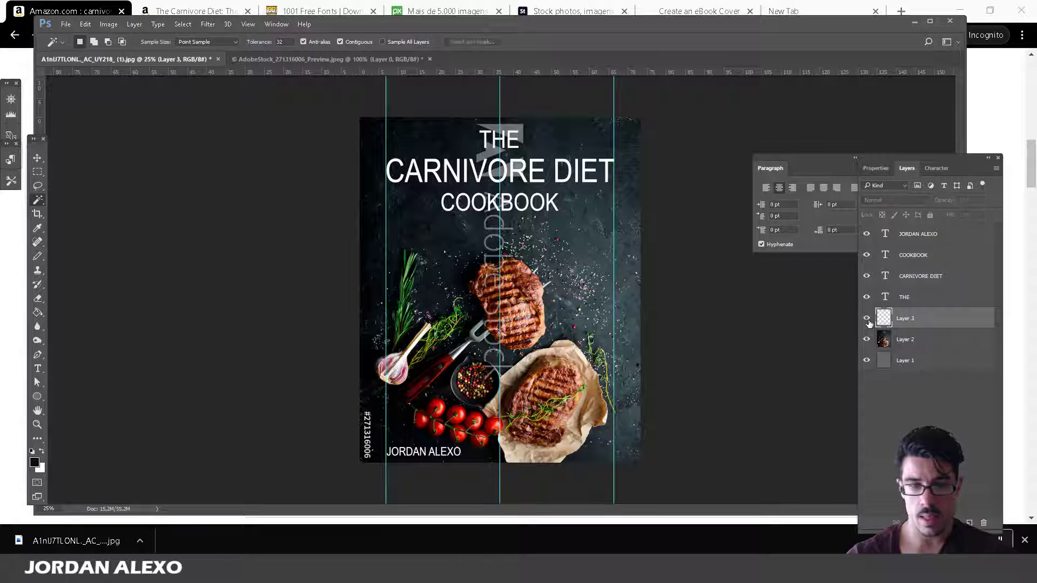
click(867, 319)
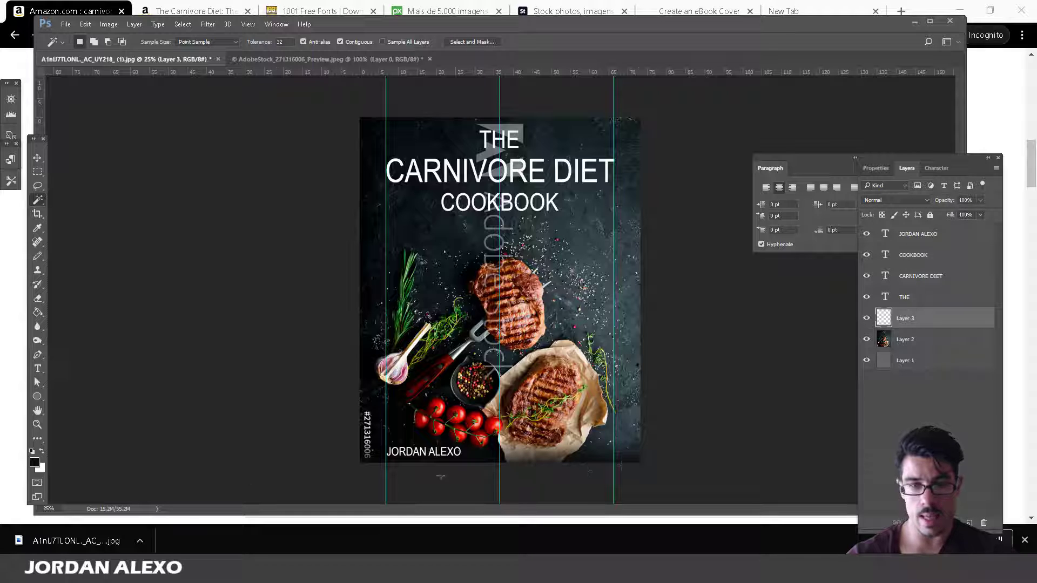
Add Layer 4, fill a strip across the top of the cover with dark colour, and deselect.
click(969, 523)
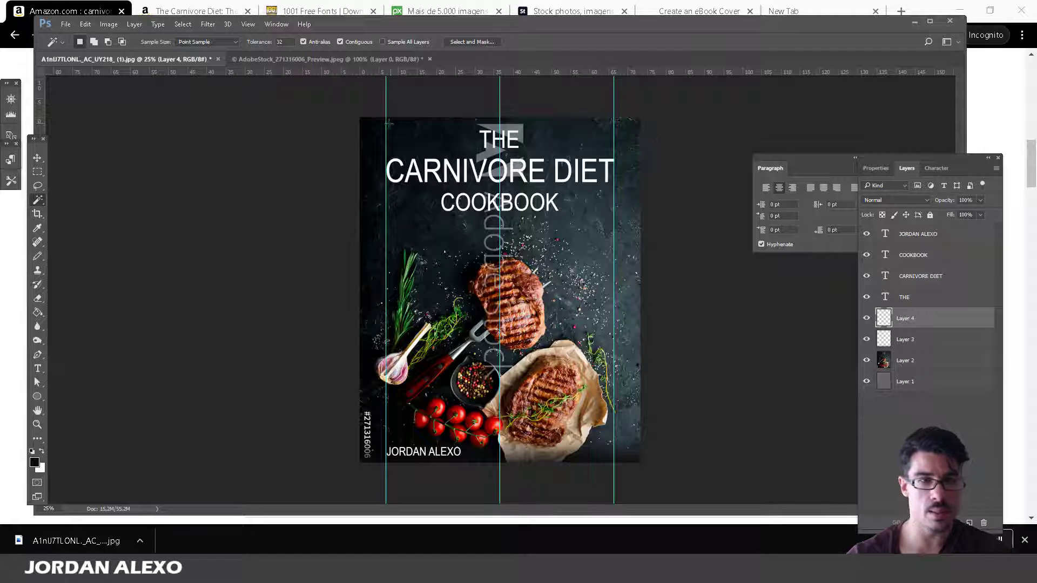
click(38, 174)
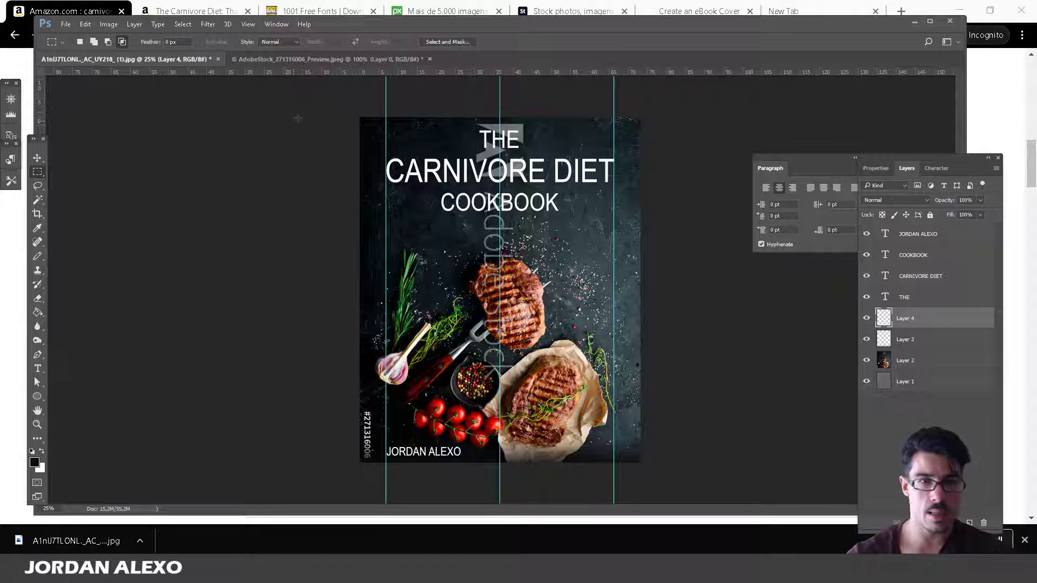
drag(359, 117, 702, 149)
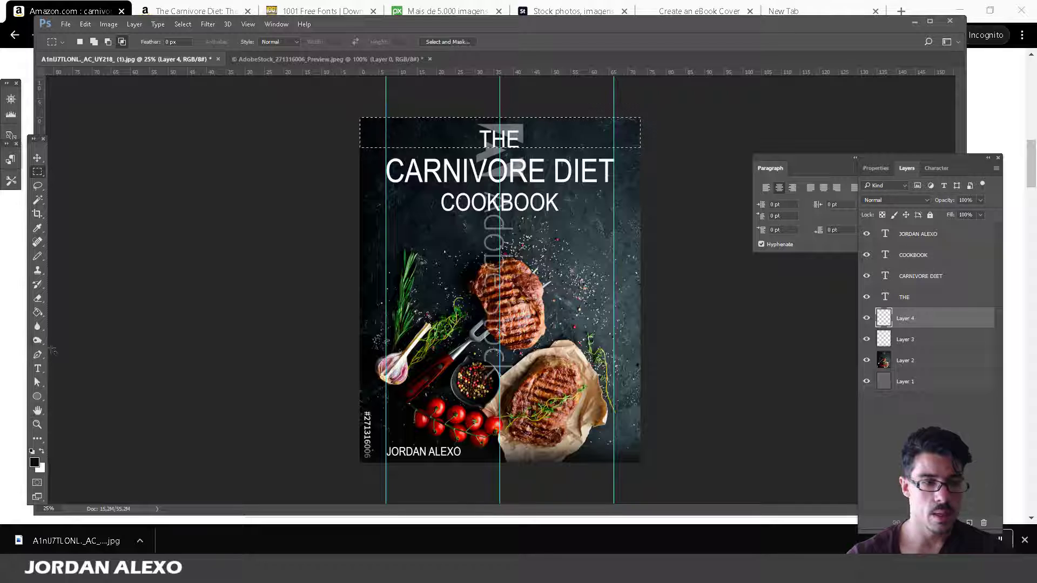
click(38, 312)
click(443, 137)
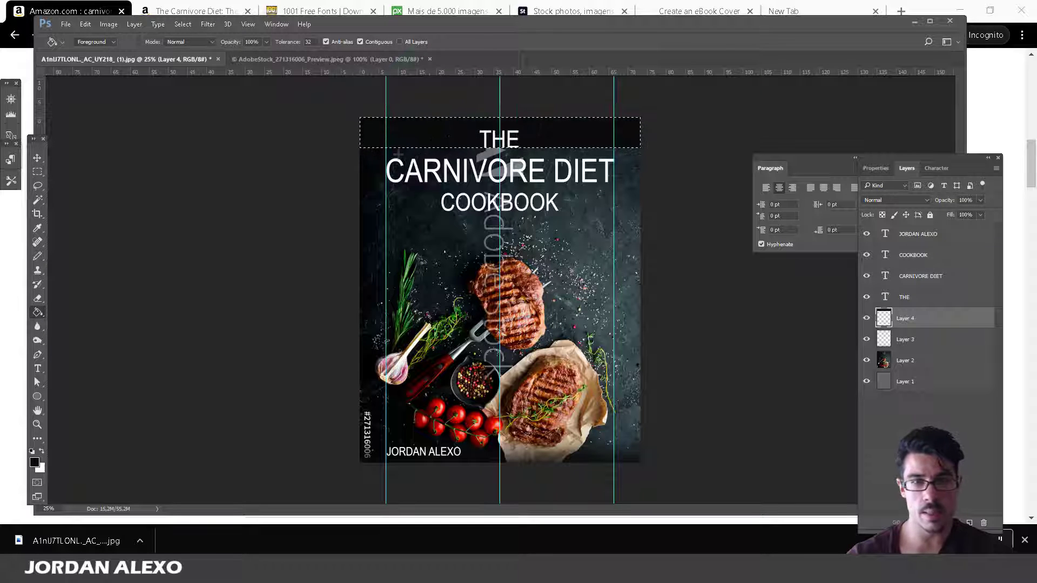
click(37, 199)
key(ctrl+d)
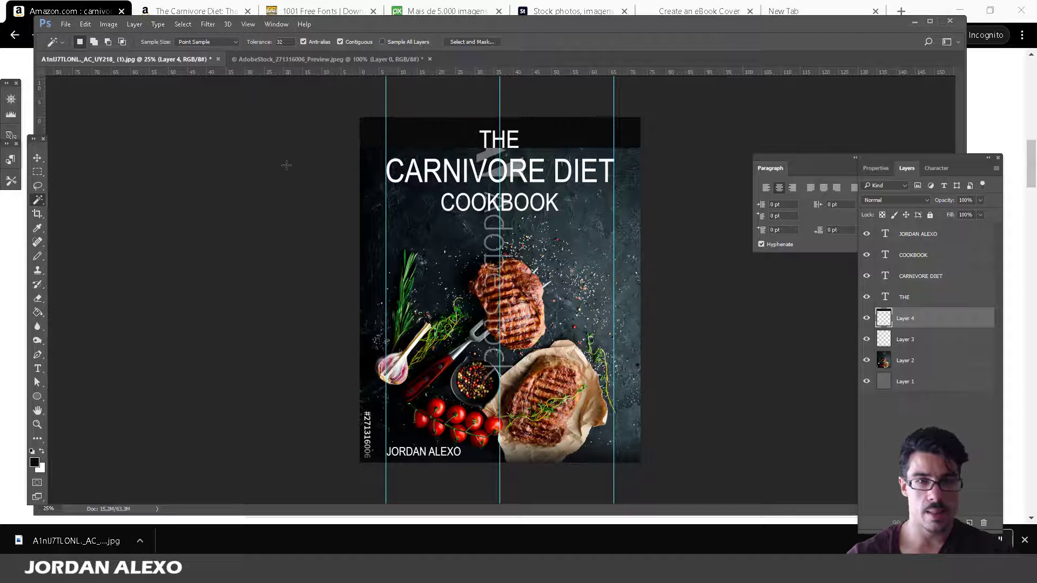
Apply a vertical Motion Blur with a 246 px distance to the dark top band.
click(207, 24)
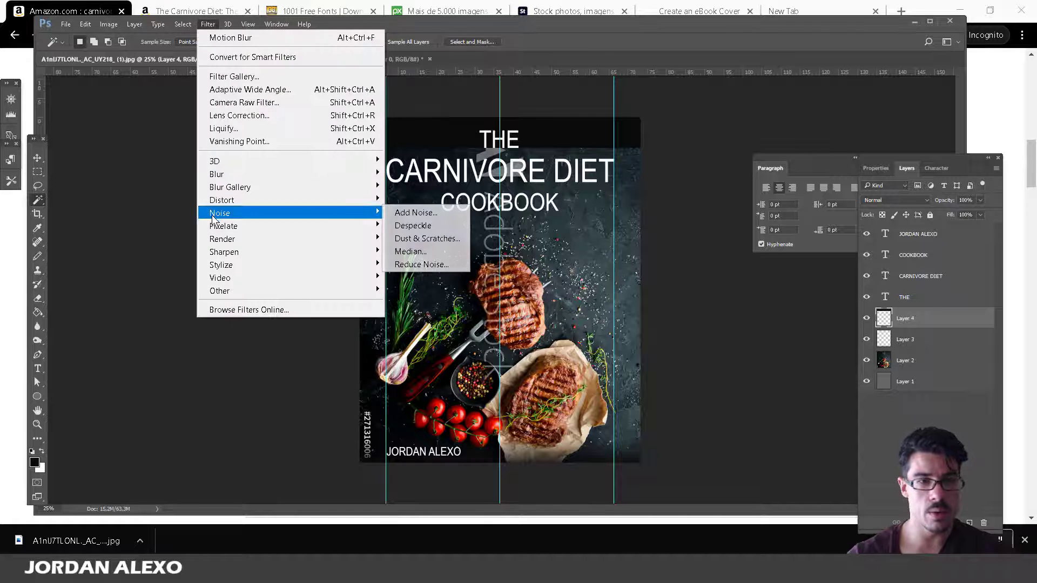
mouse_move(334, 174)
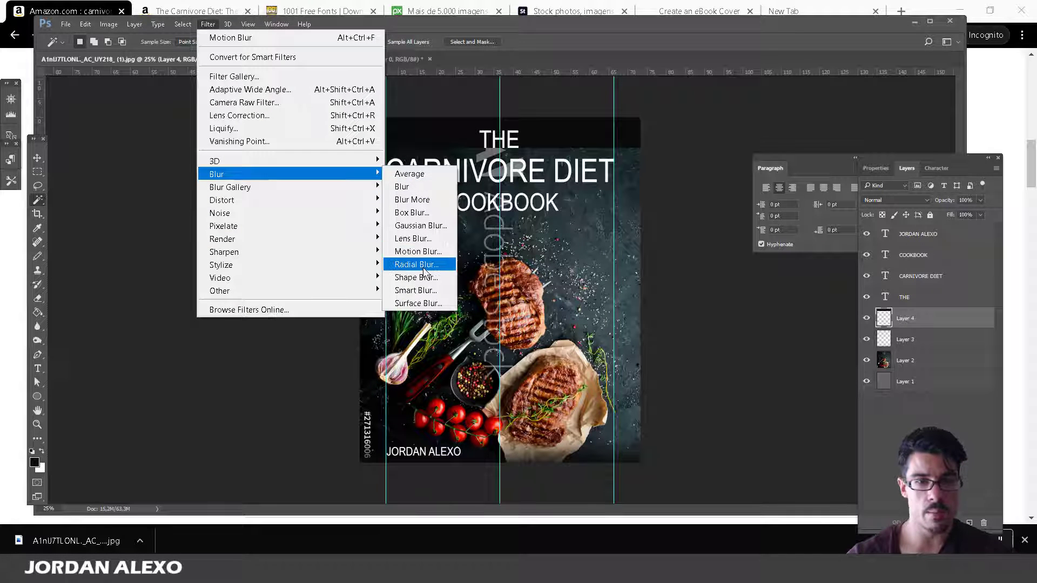
click(417, 251)
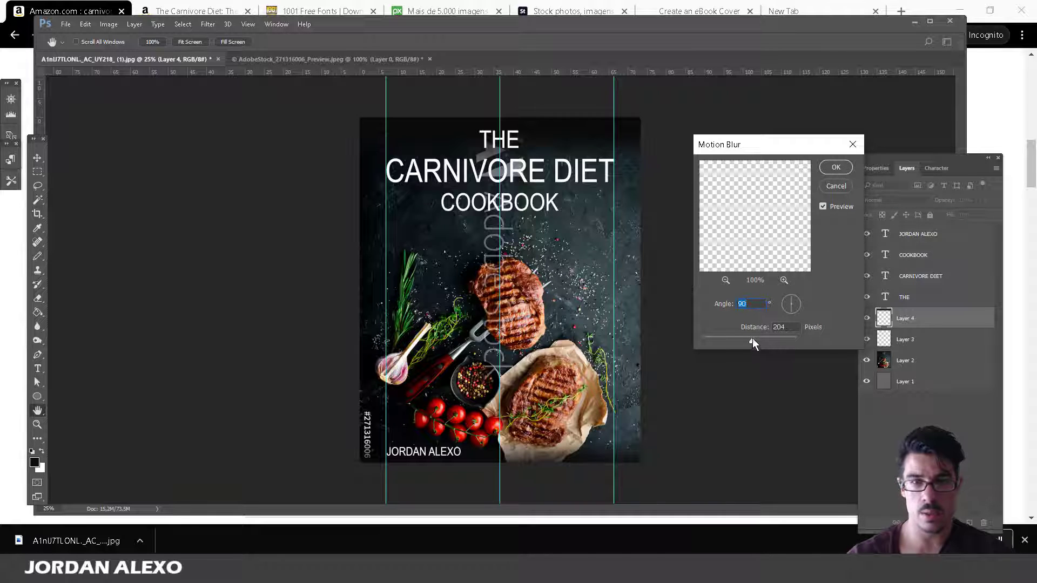
drag(752, 340, 759, 341)
click(836, 168)
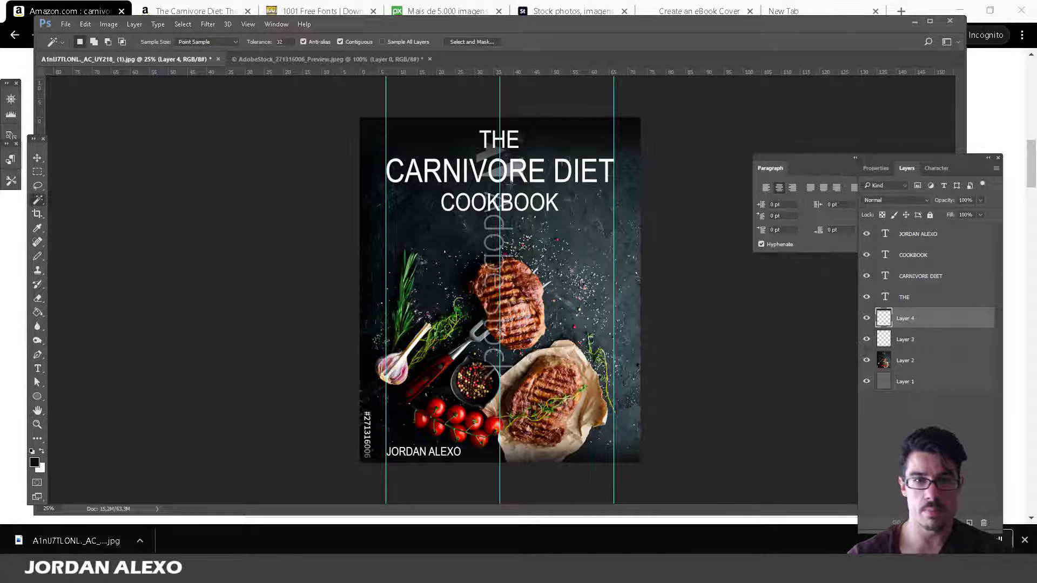
Stretch the blurred band down past COOKBOOK with a free transform and apply it.
click(38, 158)
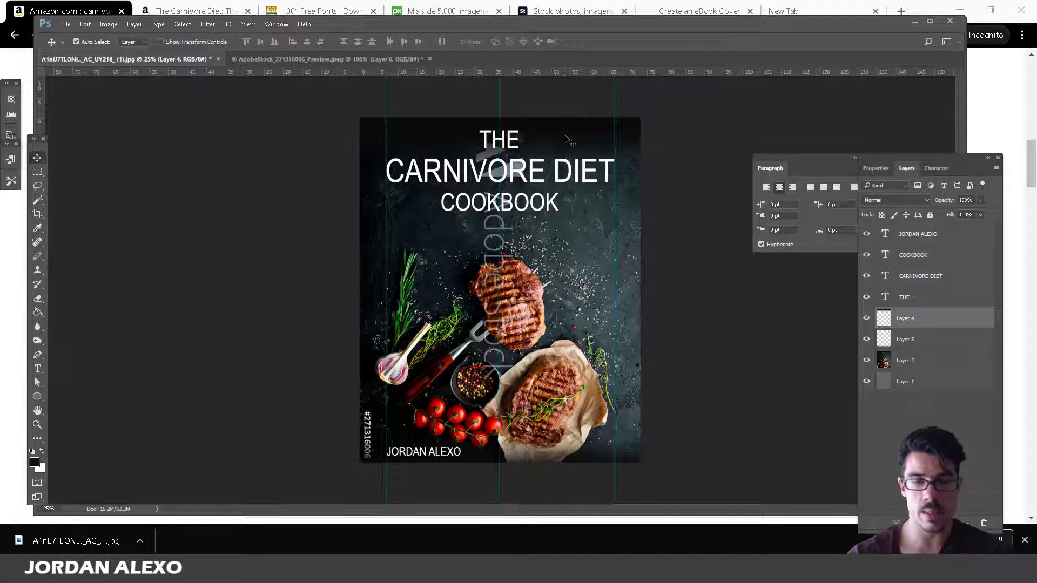
key(ctrl+t)
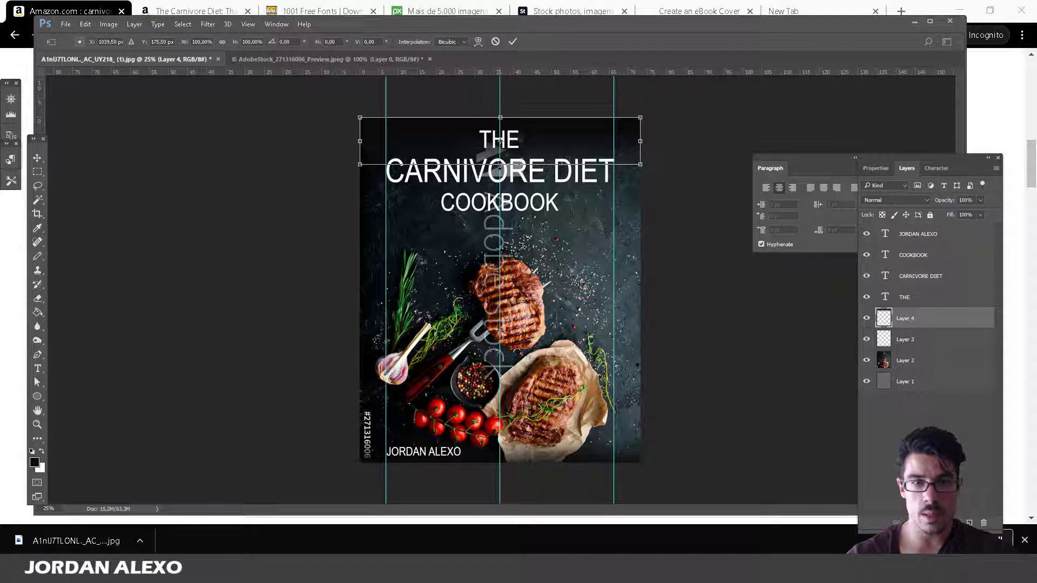
drag(500, 164, 500, 226)
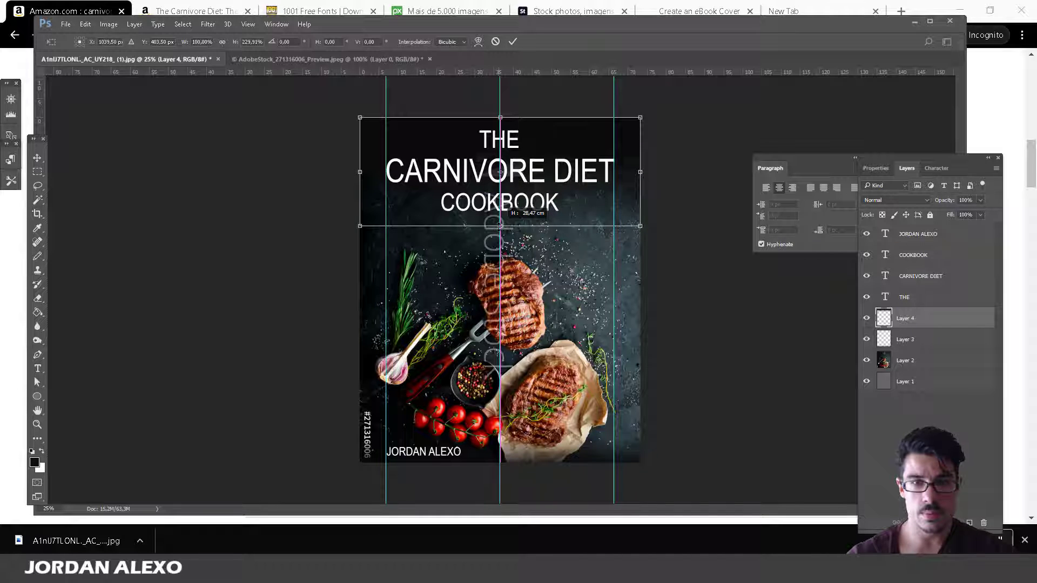
click(38, 160)
click(450, 215)
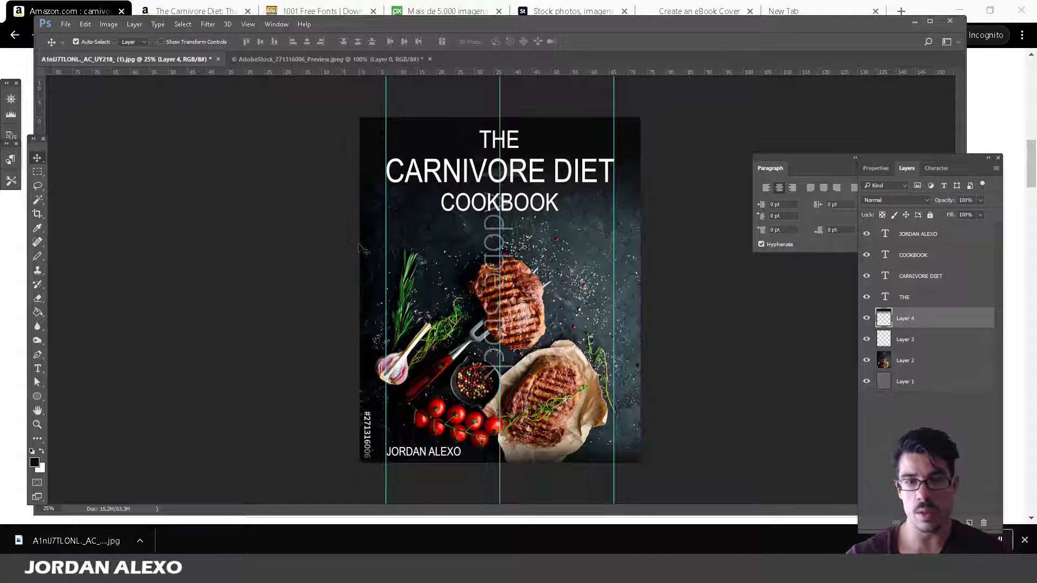
Open The Easy 5-Ingredient Ketogenic Diet Cookbook page on Amazon, then return to Photoshop.
click(3, 434)
mouse_move(335, 370)
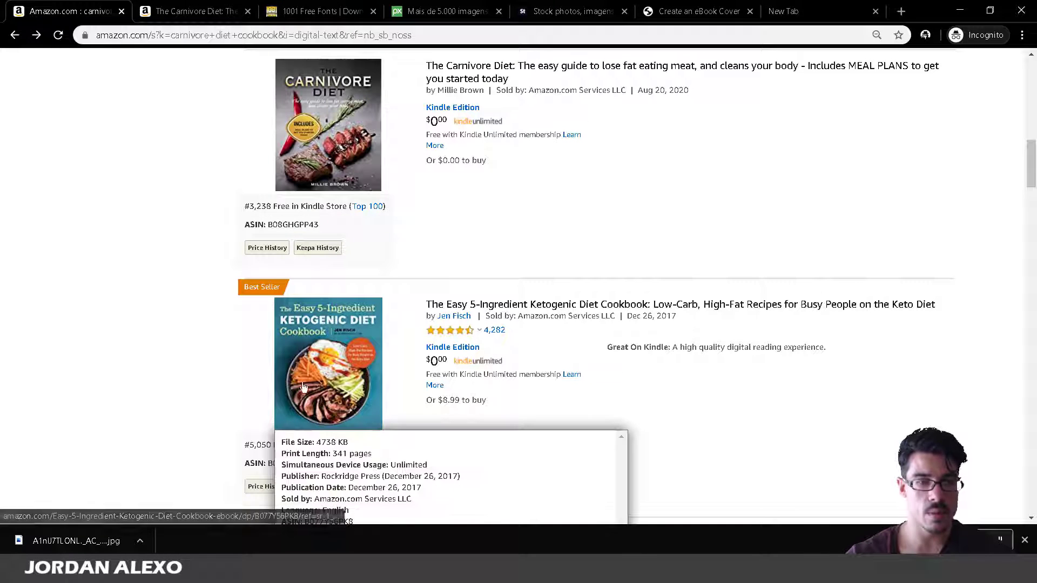
click(350, 359)
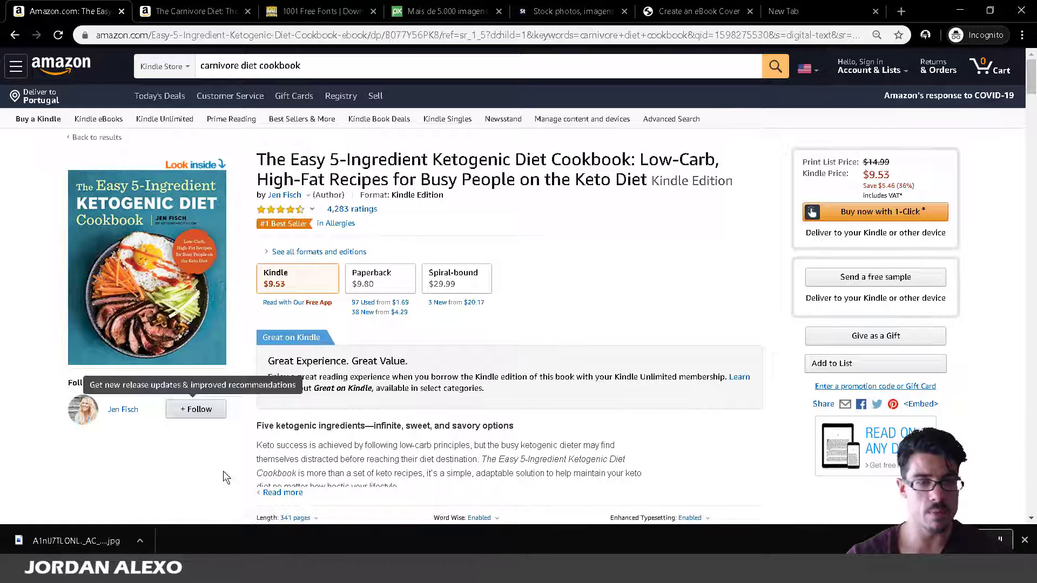
click(263, 529)
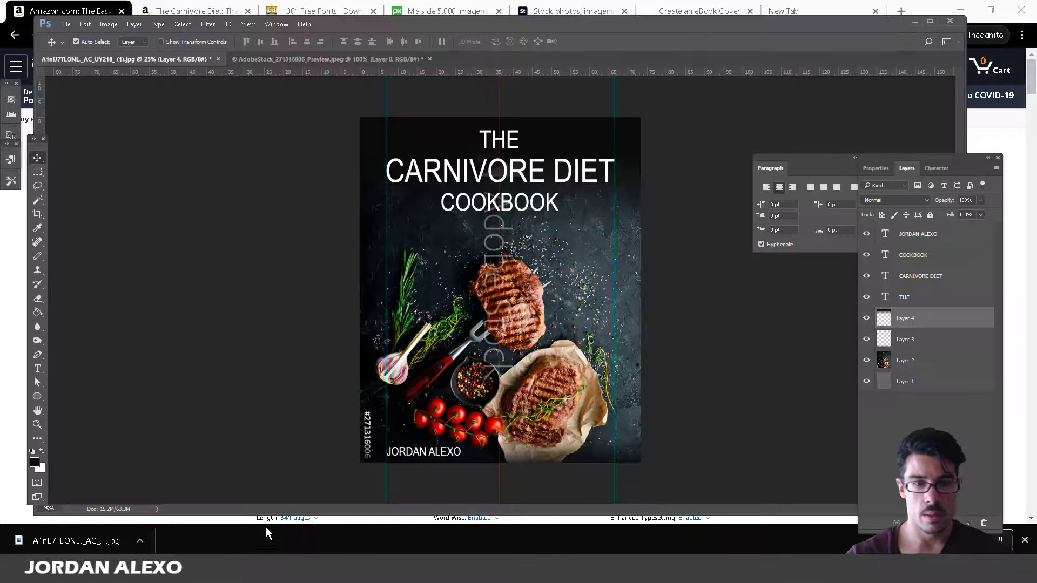
Draw a black 592 px circle and move it below COOKBOOK on the cover's right side.
click(37, 398)
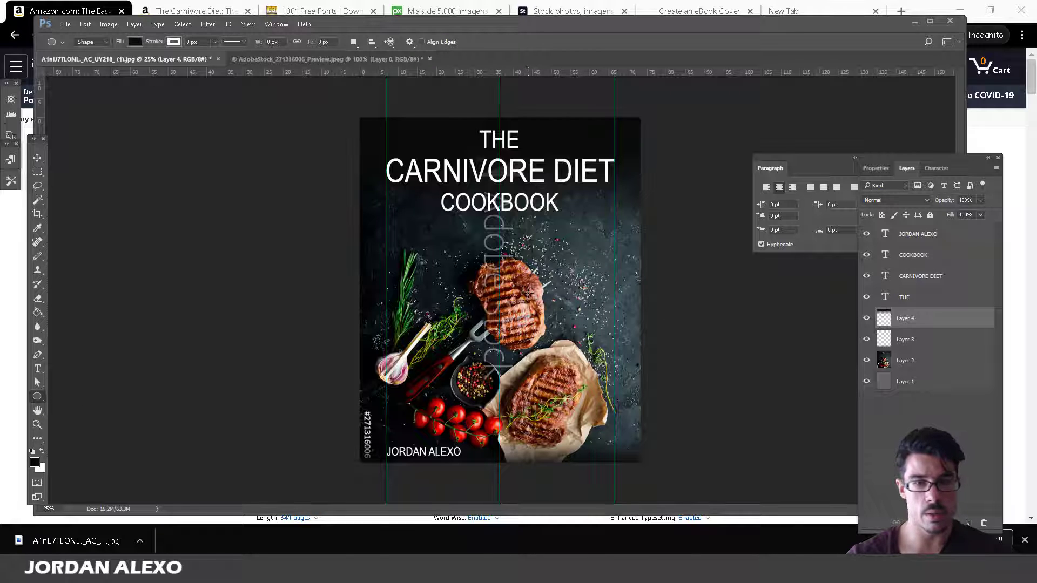
drag(529, 296, 625, 220)
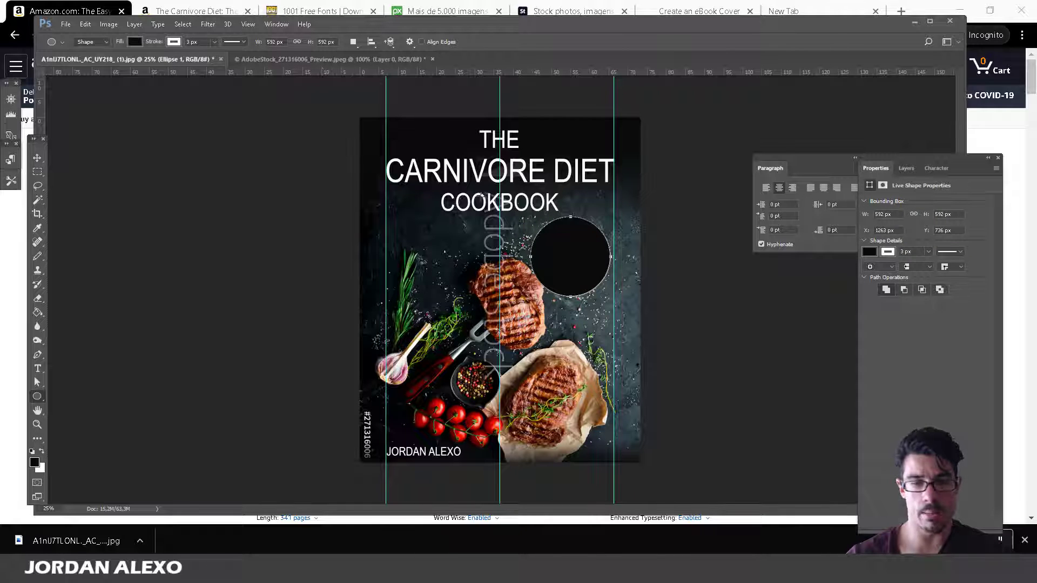
click(37, 158)
mouse_move(568, 248)
mouse_down()
mouse_move(587, 263)
mouse_move(587, 282)
mouse_move(577, 253)
mouse_up()
click(3, 452)
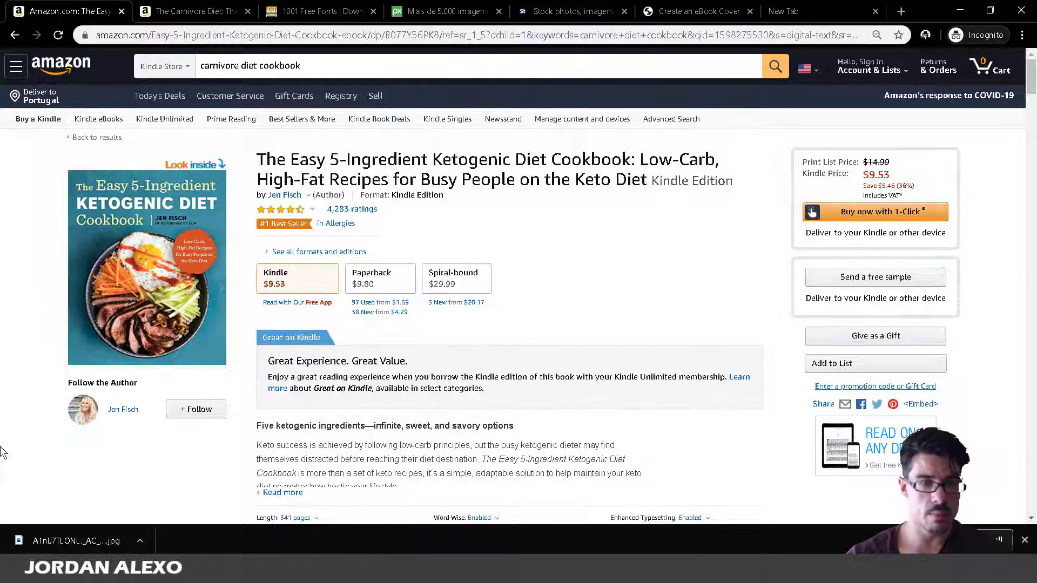
click(252, 570)
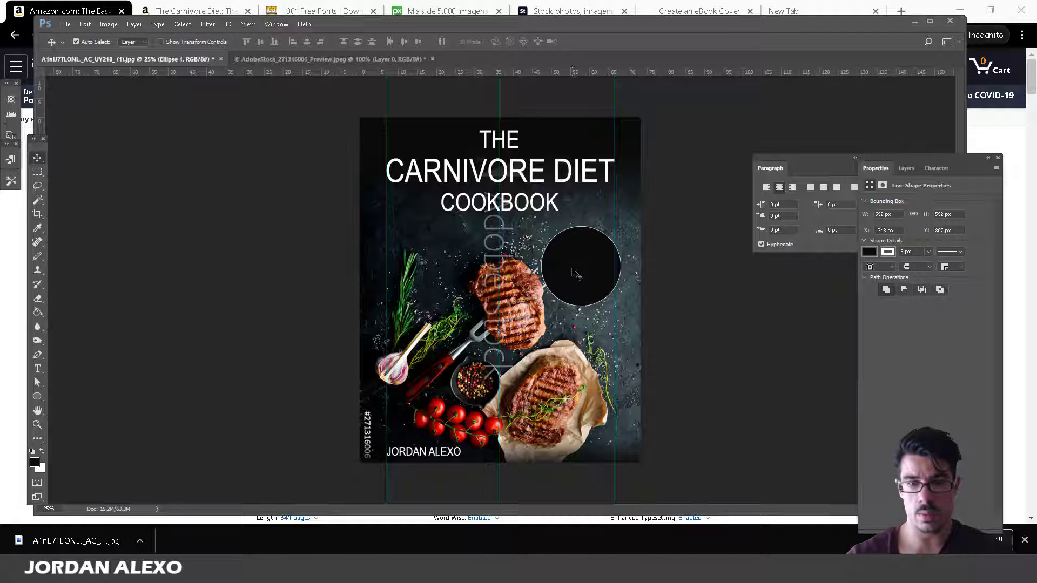
Try red ff0000 as the circle's fill in the Color Picker, then cancel.
click(39, 201)
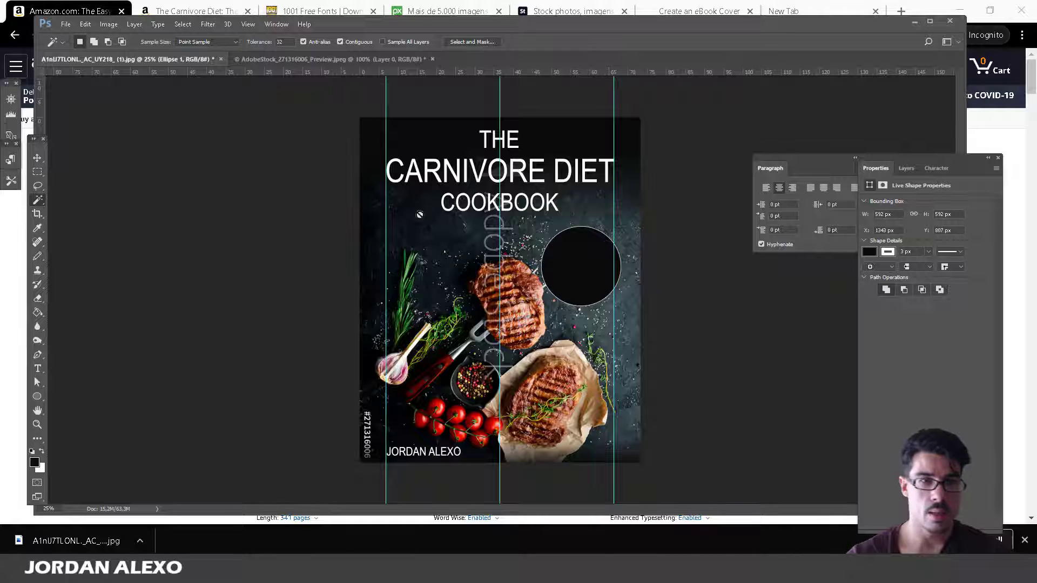
click(38, 397)
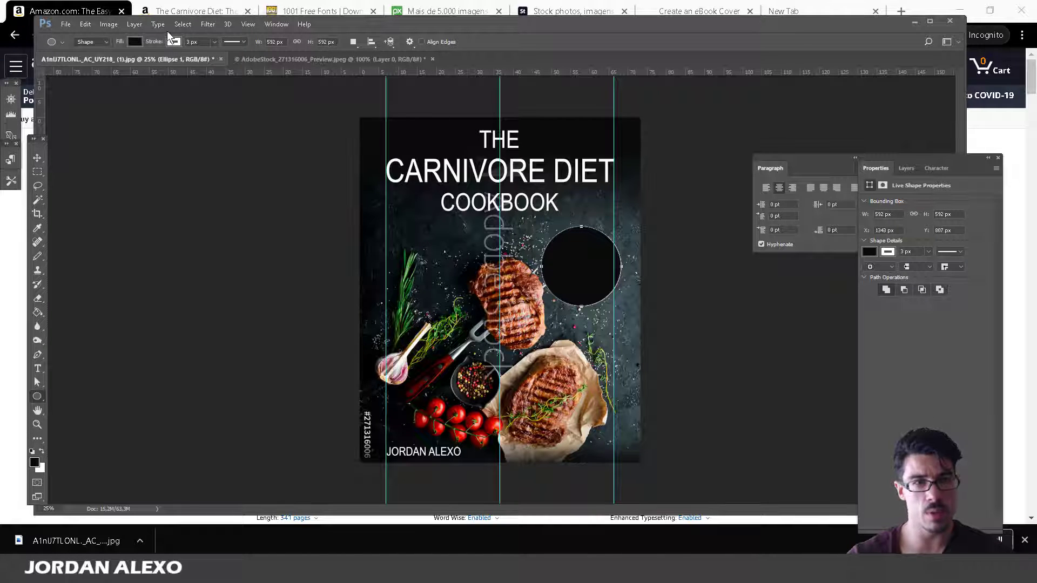
click(134, 42)
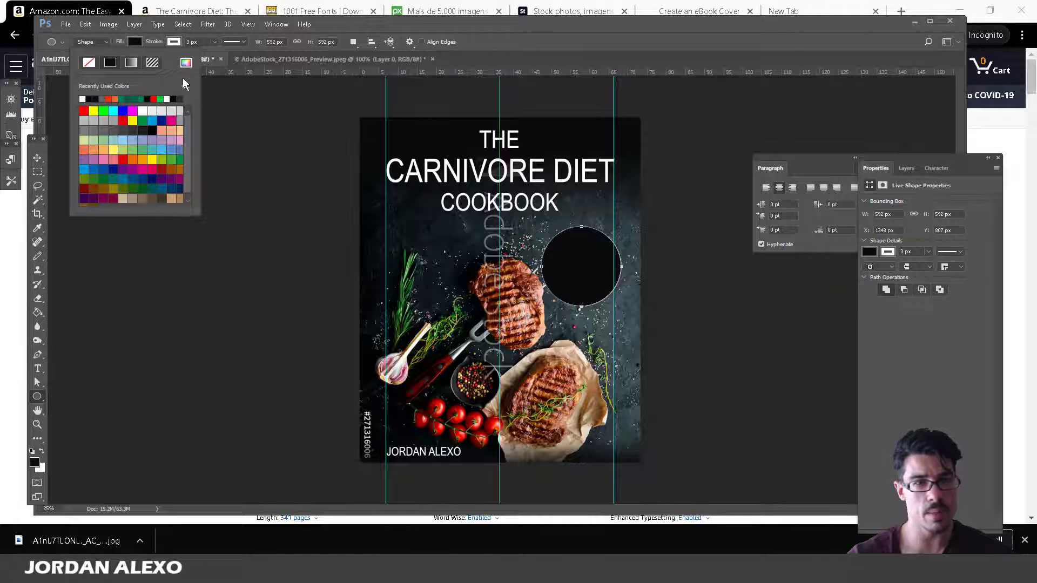
click(186, 63)
drag(744, 272, 164, 293)
text(ff0000)
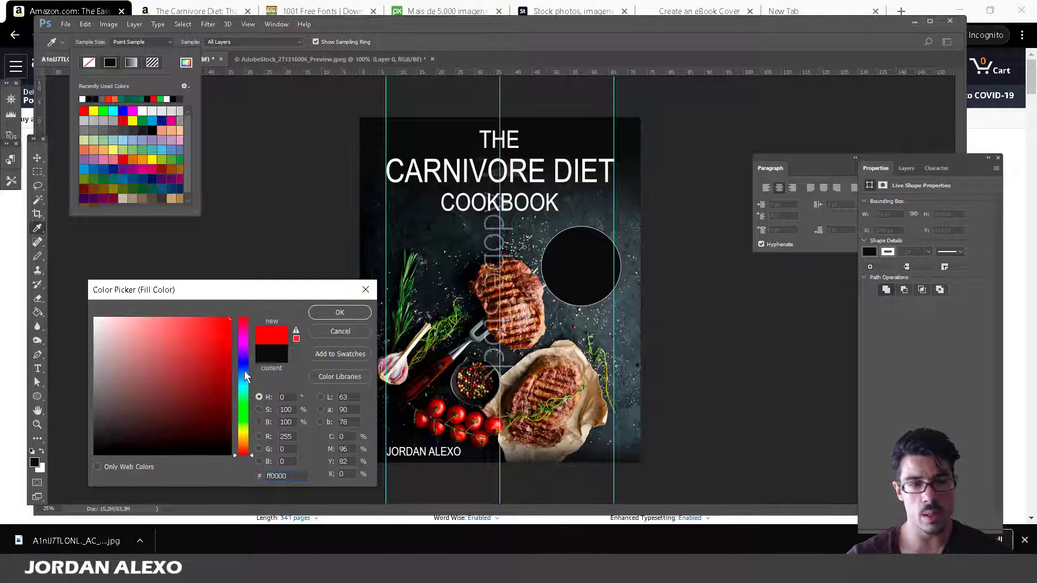
click(327, 329)
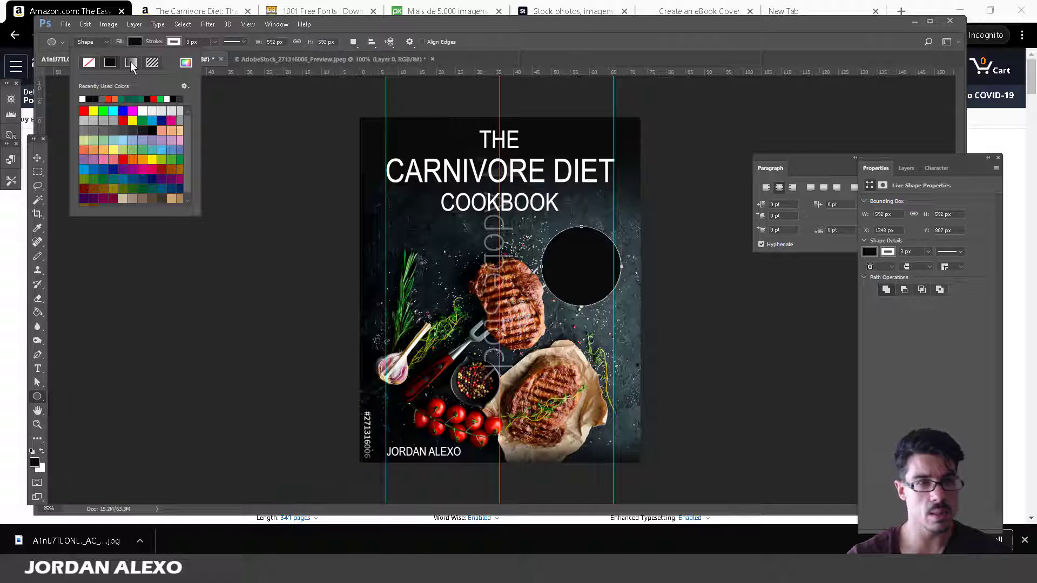
Set the circle's fill to bright orange (#f9650c) in the Color Picker.
click(134, 45)
click(135, 44)
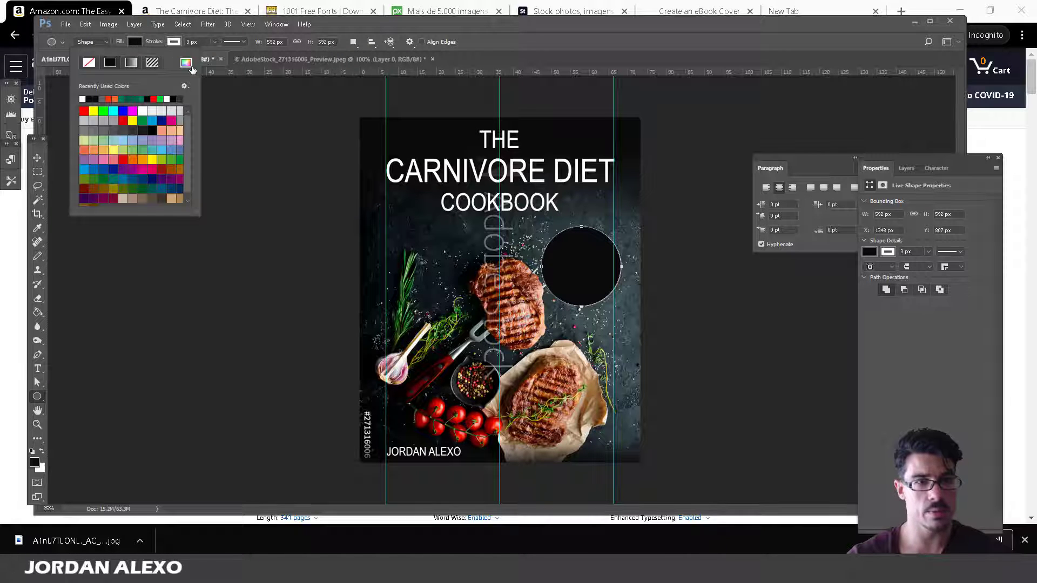
click(188, 64)
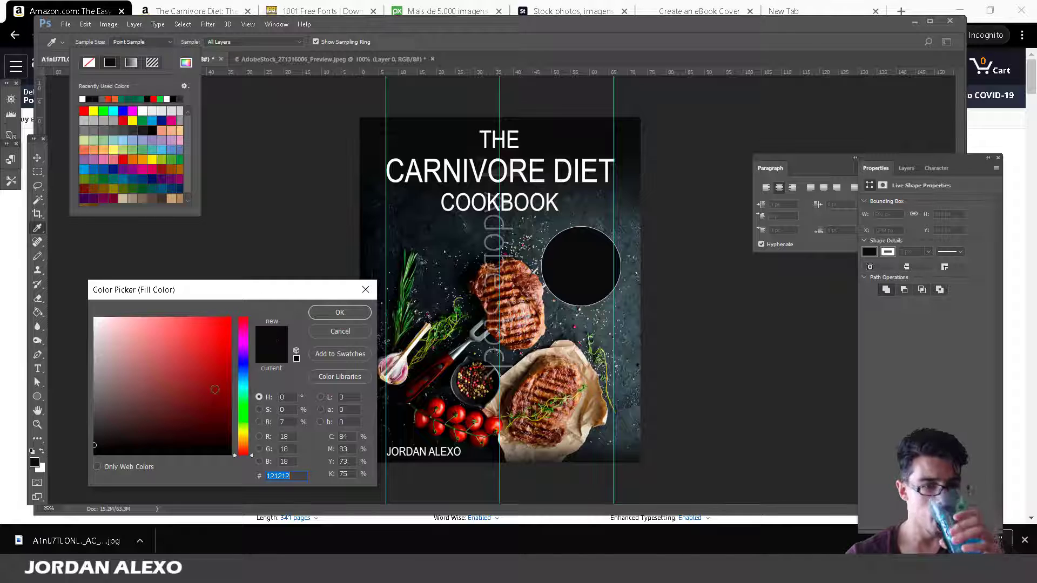
click(223, 323)
drag(223, 324, 225, 320)
drag(238, 435, 248, 446)
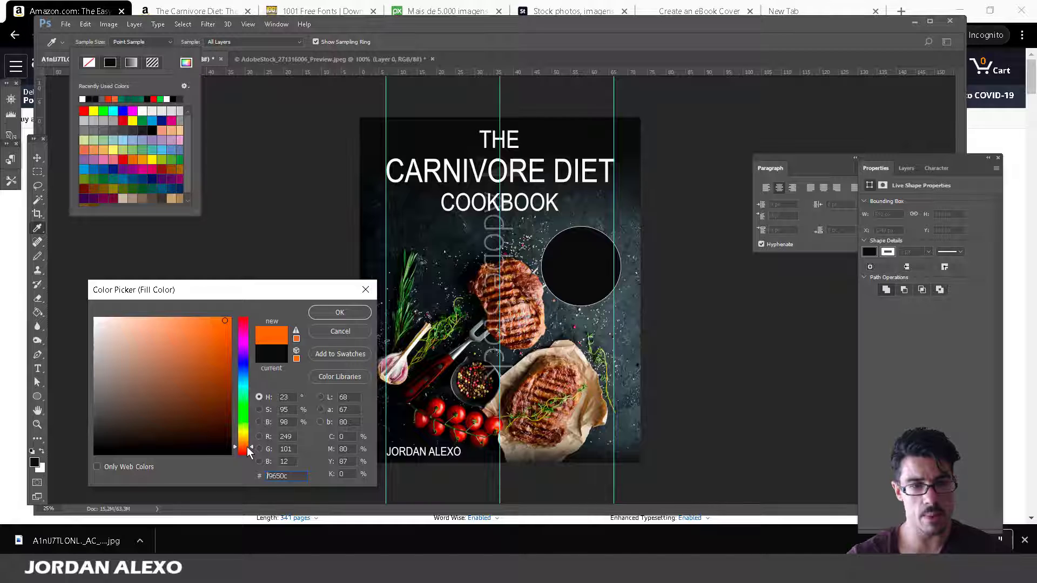
click(316, 313)
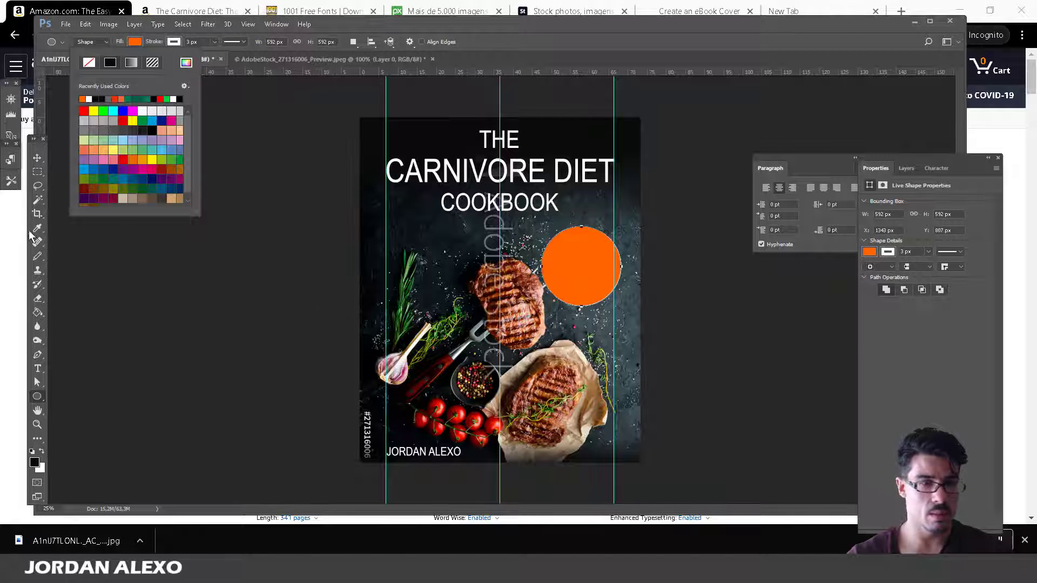
click(38, 200)
Check the Amazon Keto cookbook cover for reference, then return to Photoshop.
mouse_move(139, 540)
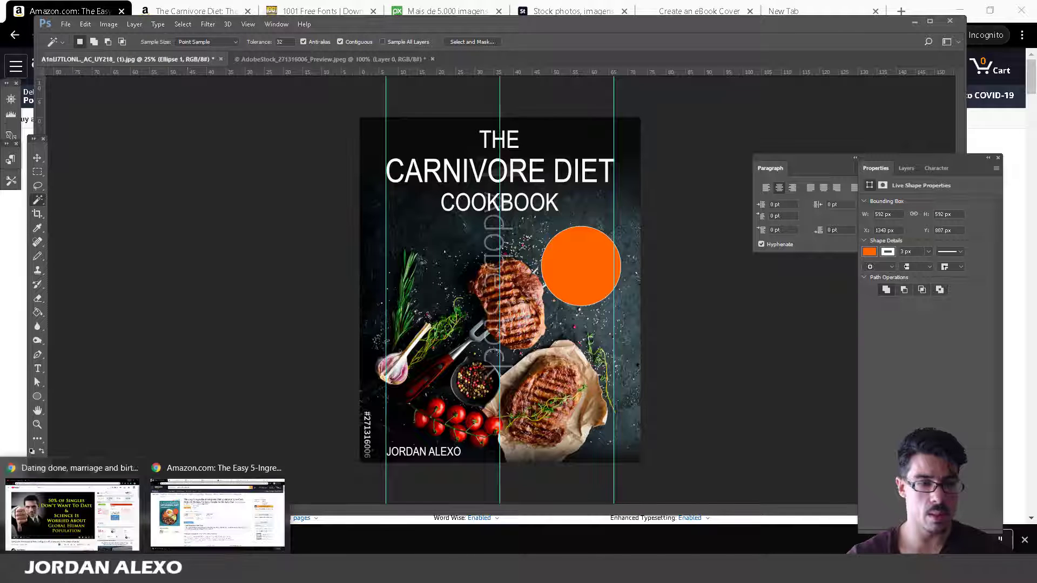
click(226, 501)
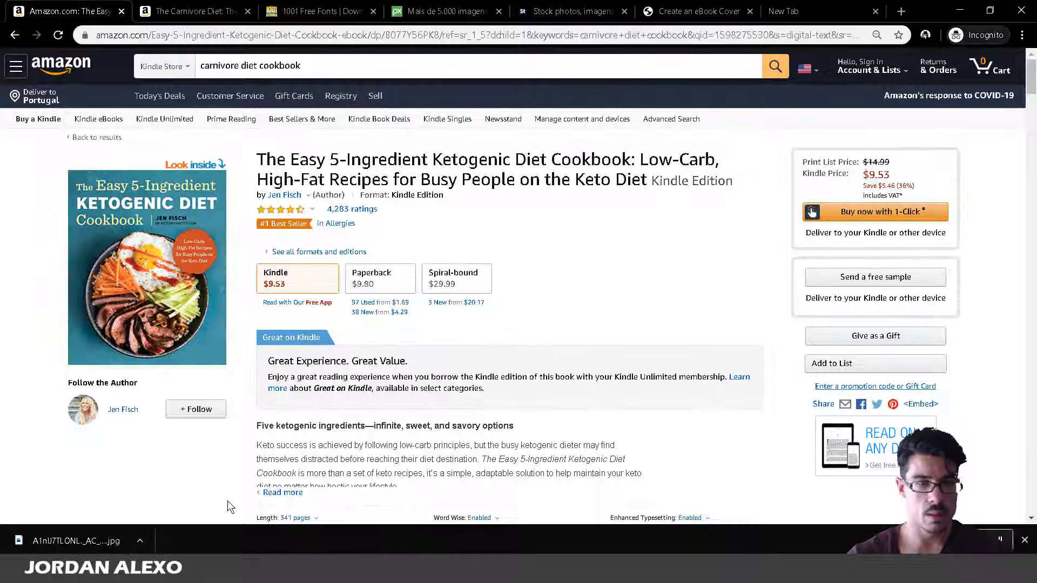
mouse_move(216, 570)
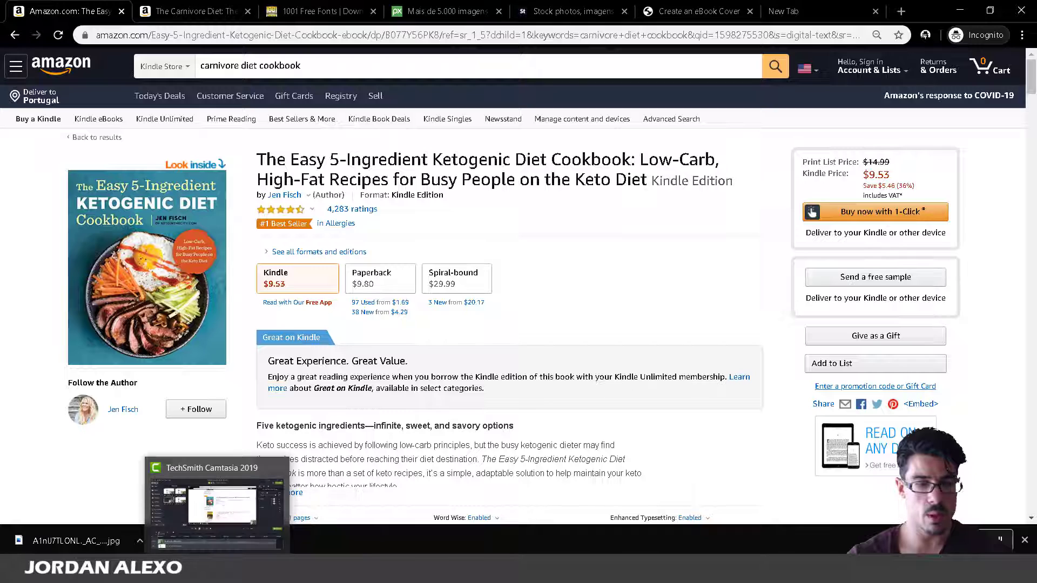
key(alt+Tab)
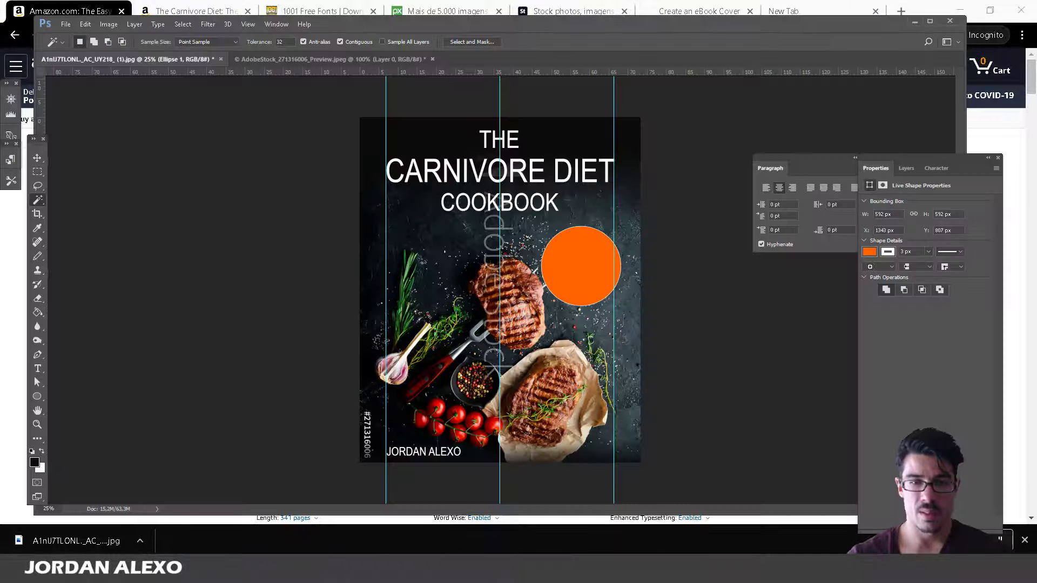
Try dark blue fills on the circle, settle on dark red, and recheck the Amazon reference.
click(36, 396)
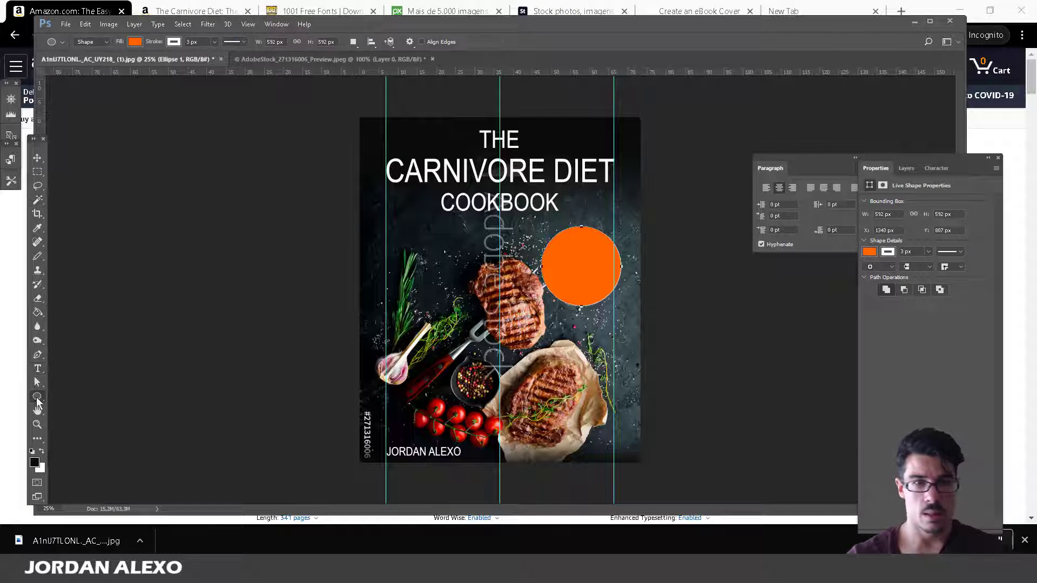
click(134, 43)
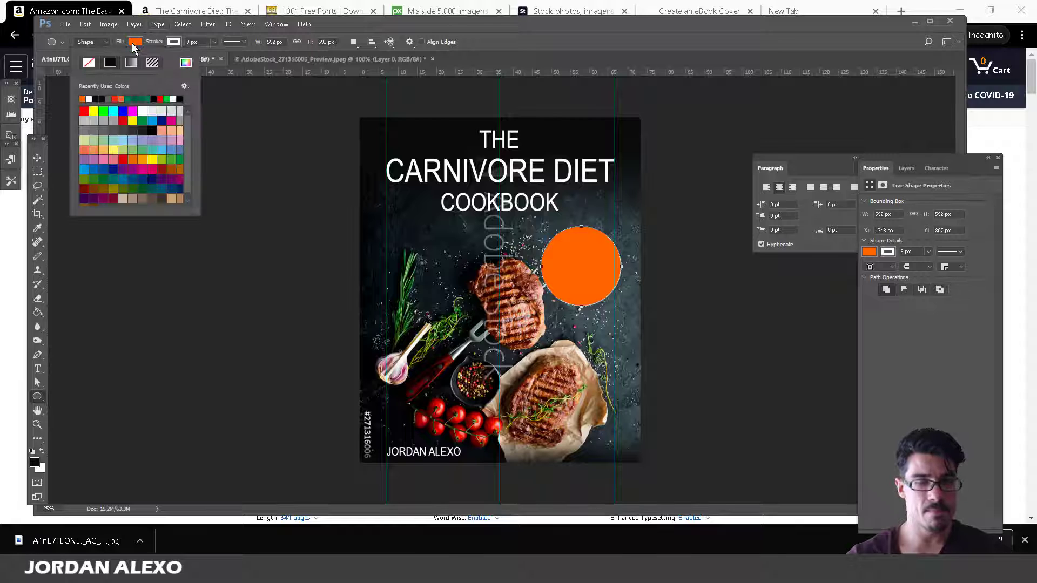
click(111, 170)
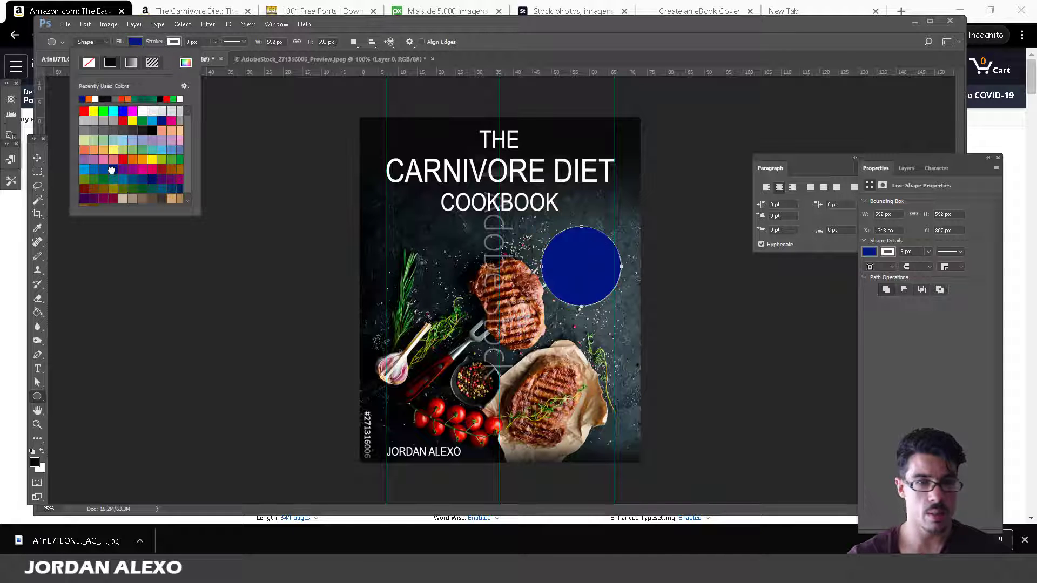
click(151, 180)
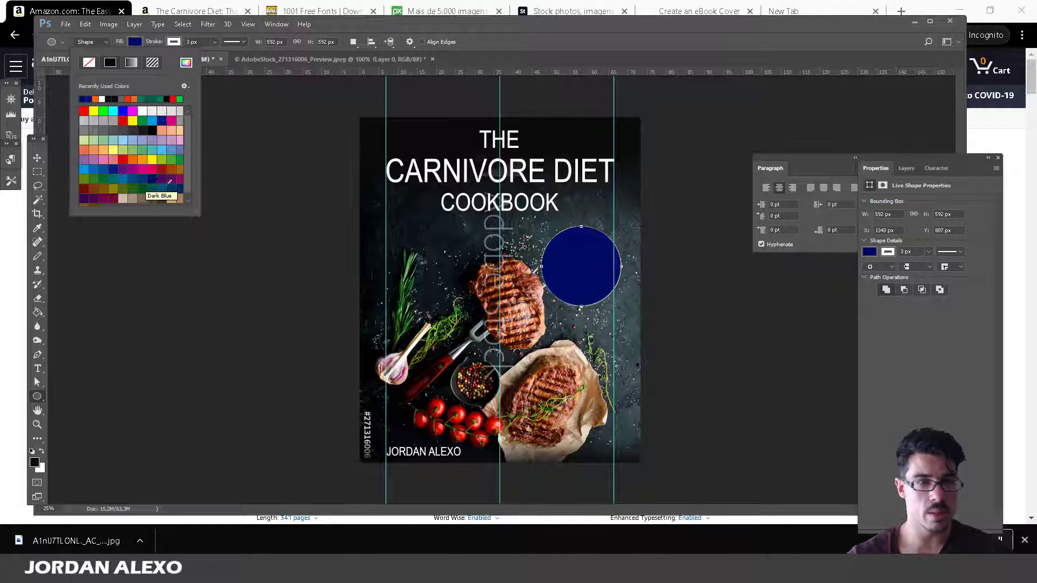
click(167, 164)
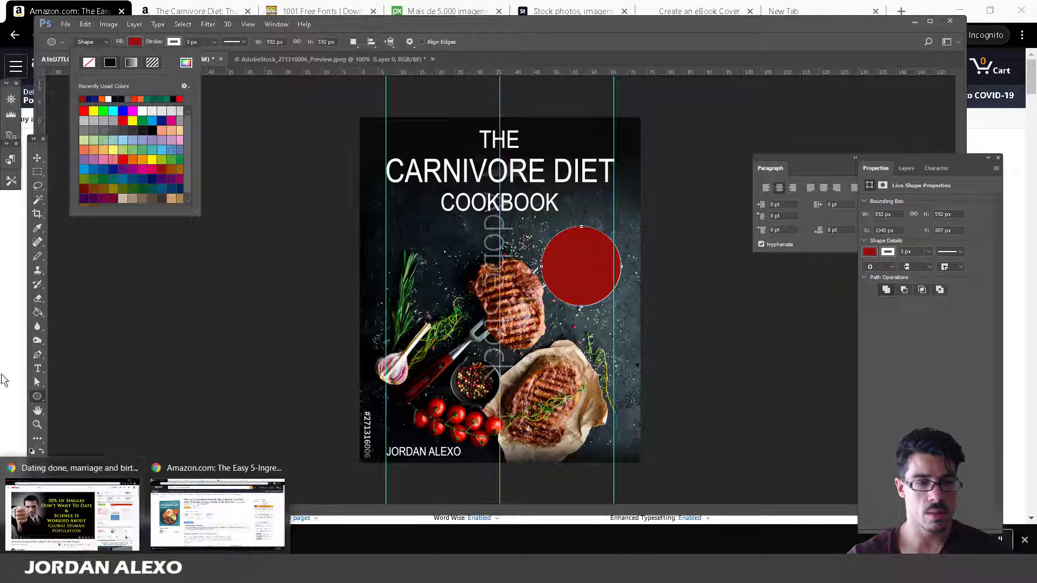
click(220, 497)
mouse_move(250, 571)
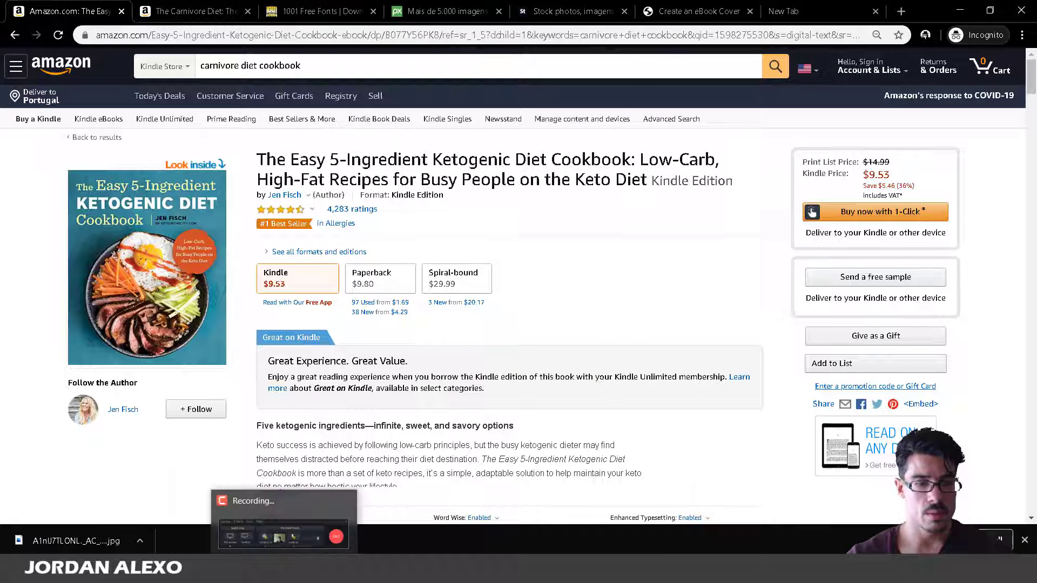
click(256, 514)
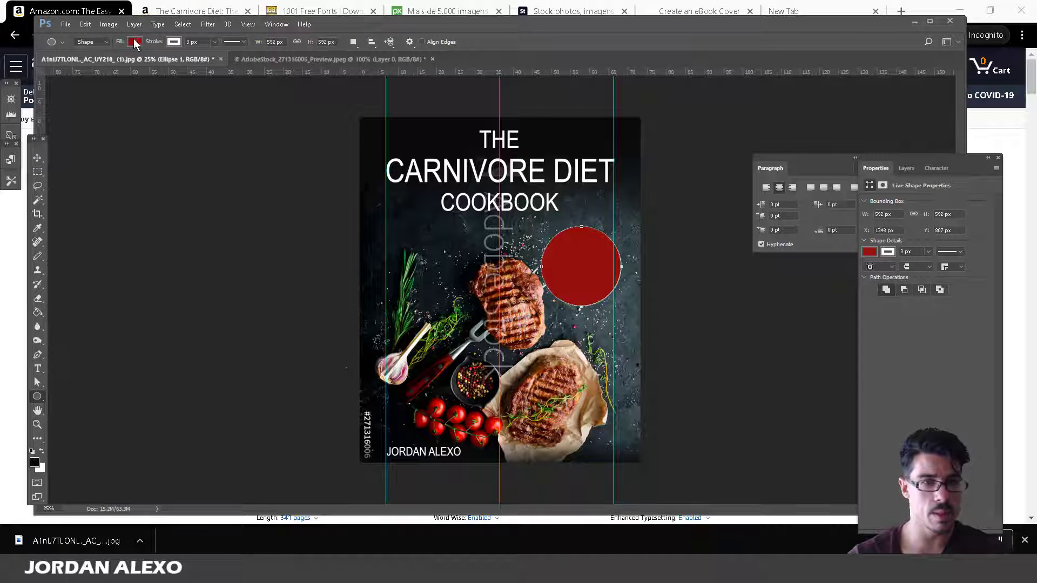
Try navy and teal fills on the circle and give it a white 10 px outline.
click(136, 41)
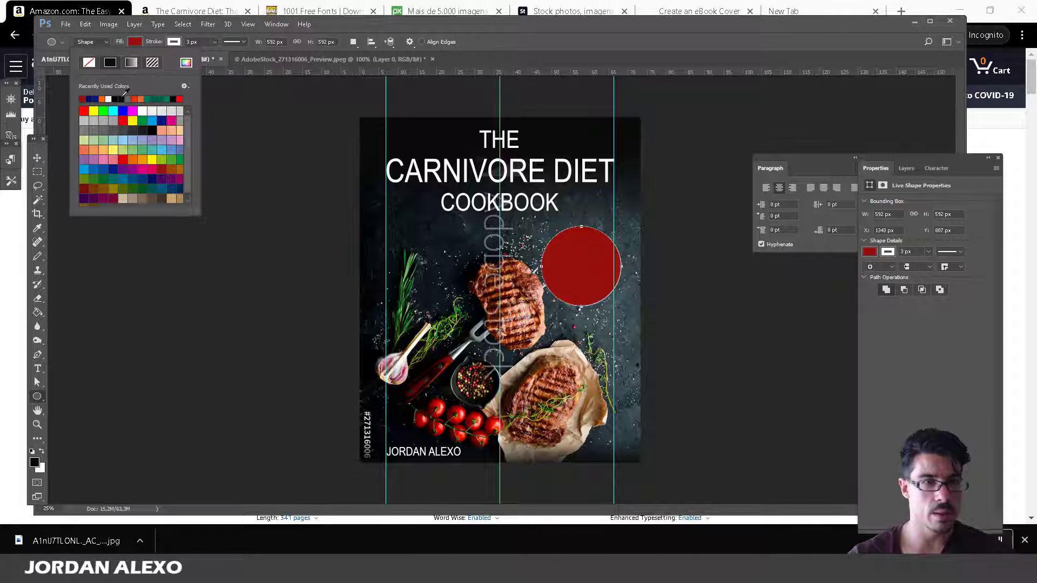
click(94, 97)
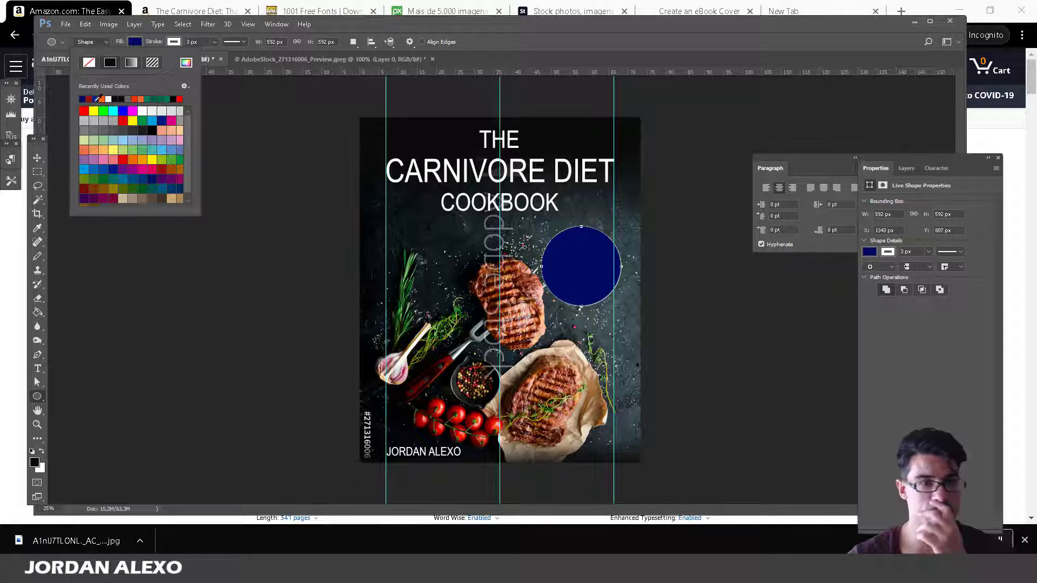
click(157, 98)
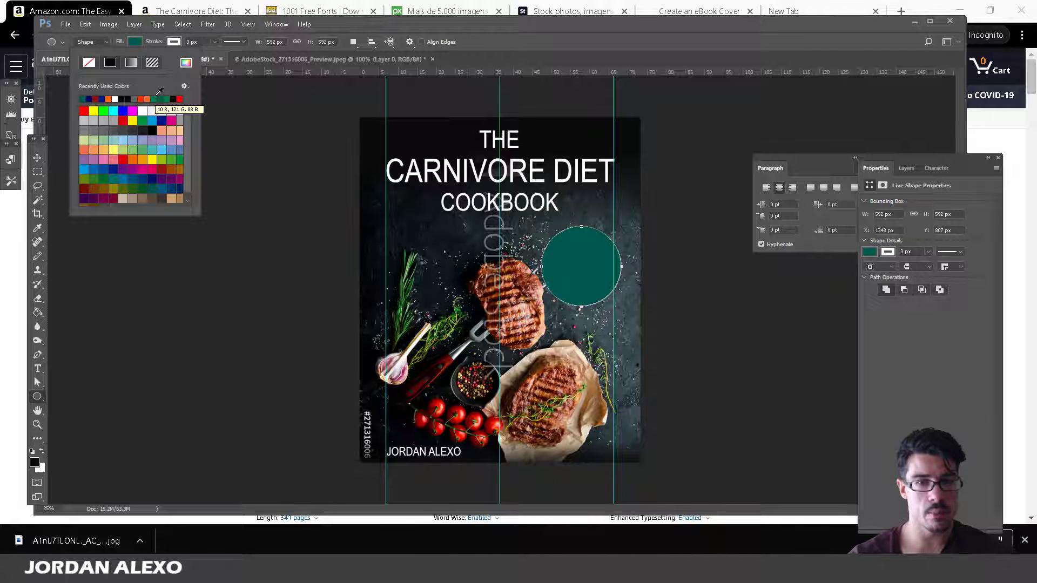
click(167, 41)
click(154, 98)
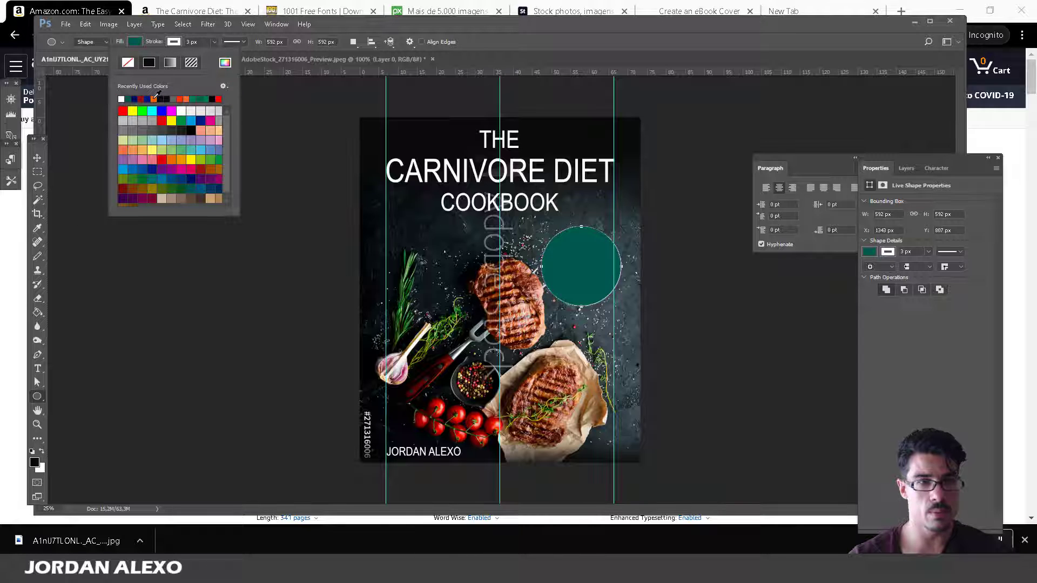
click(194, 42)
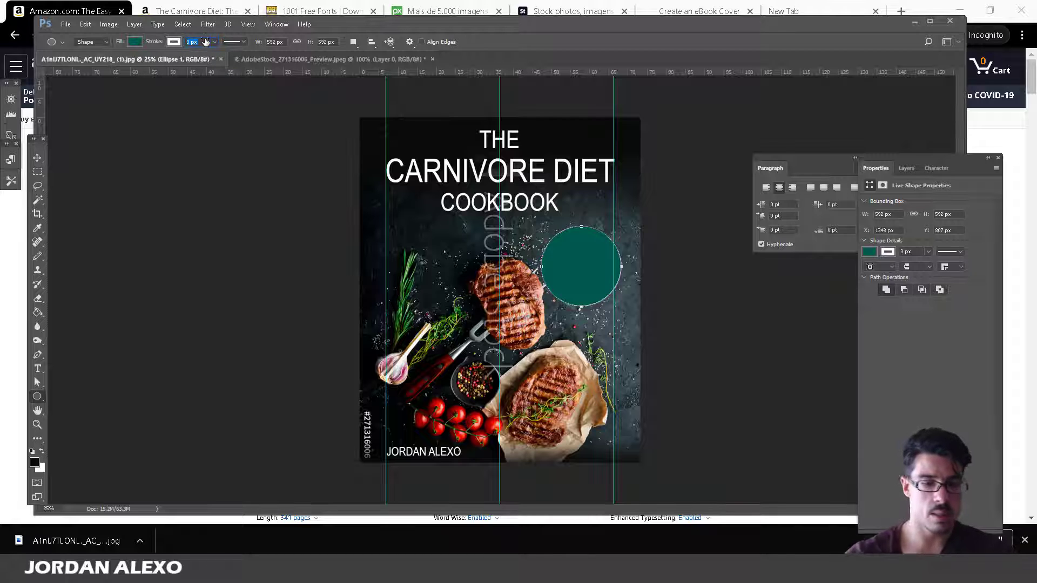
text(10)
key(Return)
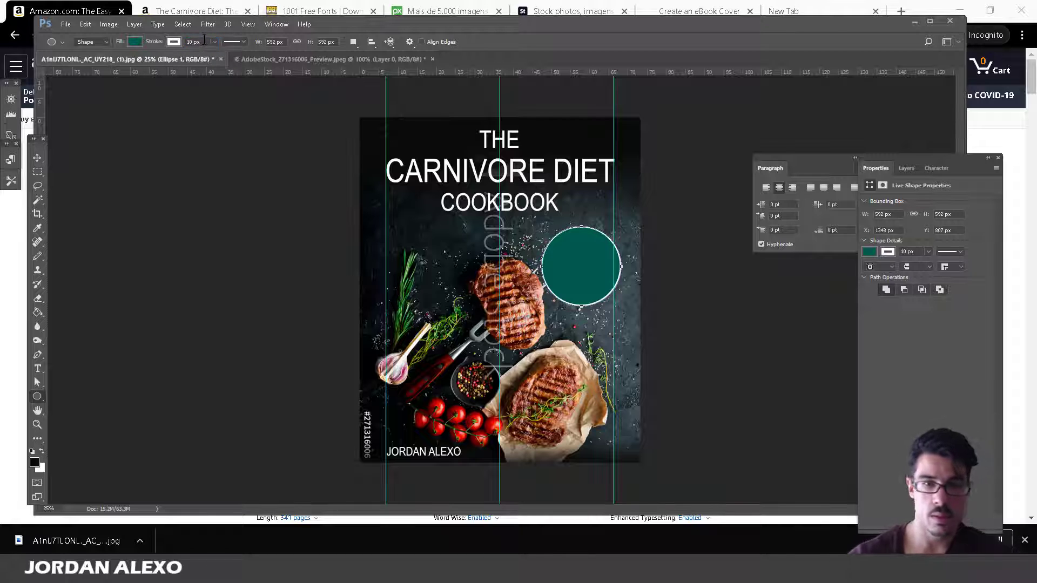
Try dark blue, navy and purple circle fills before applying a dark red.
click(37, 157)
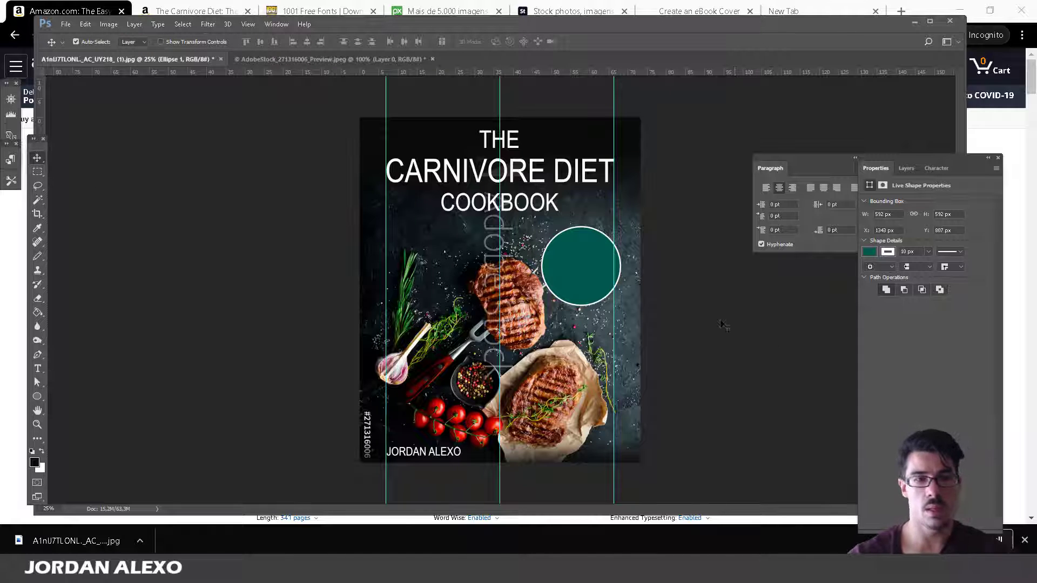
click(37, 397)
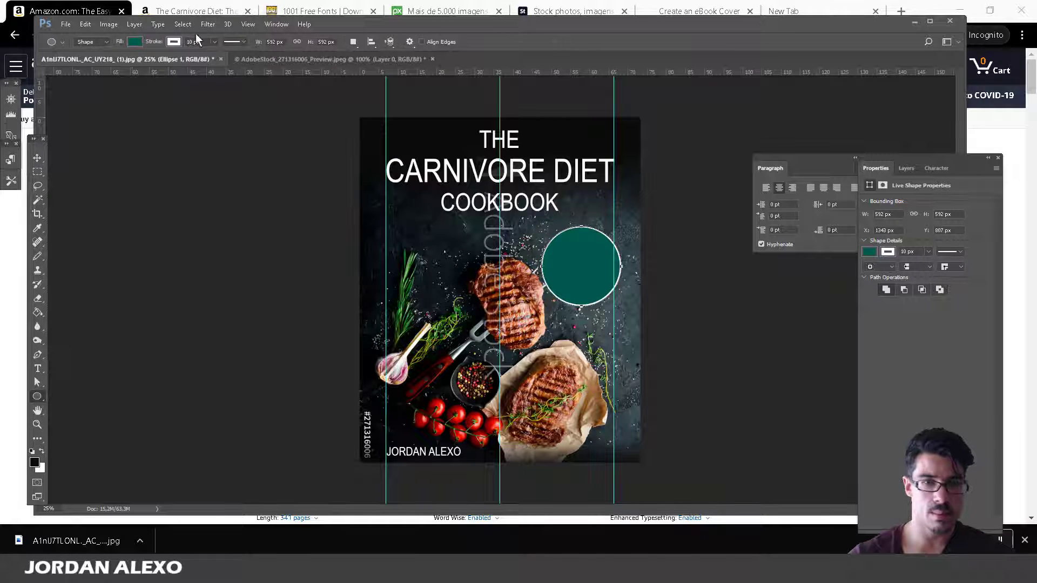
click(140, 42)
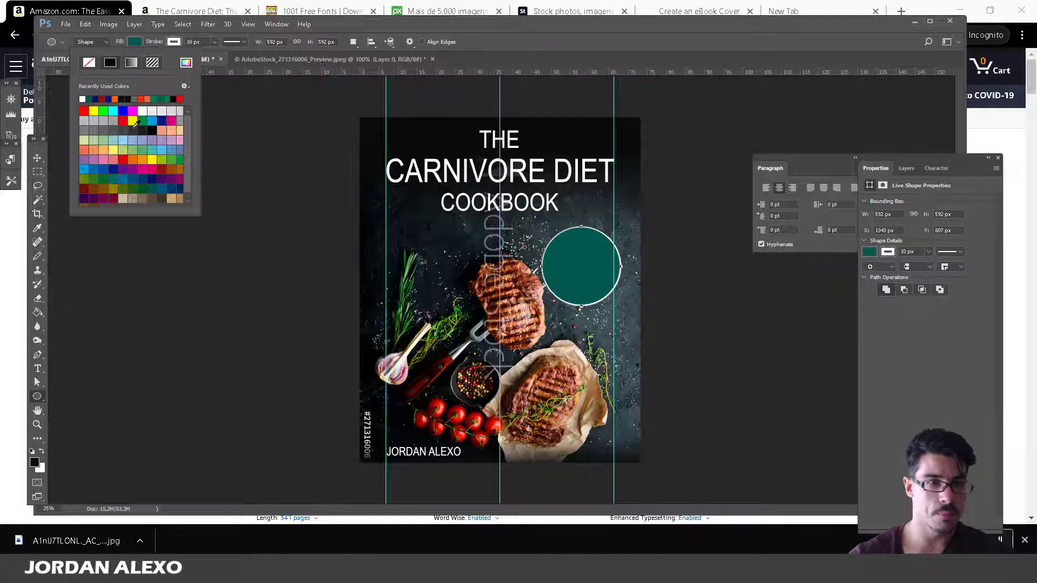
click(164, 118)
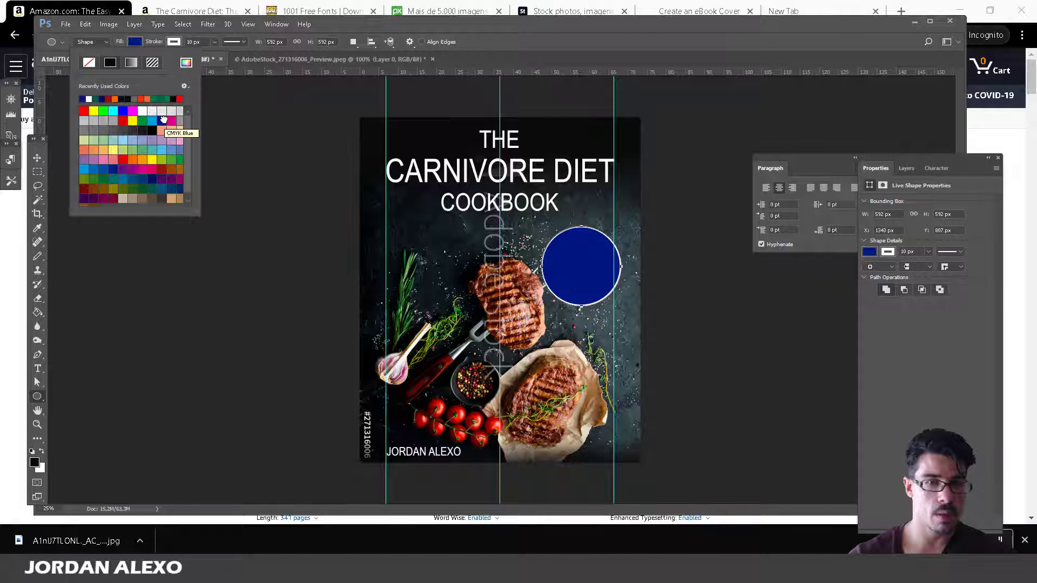
click(153, 176)
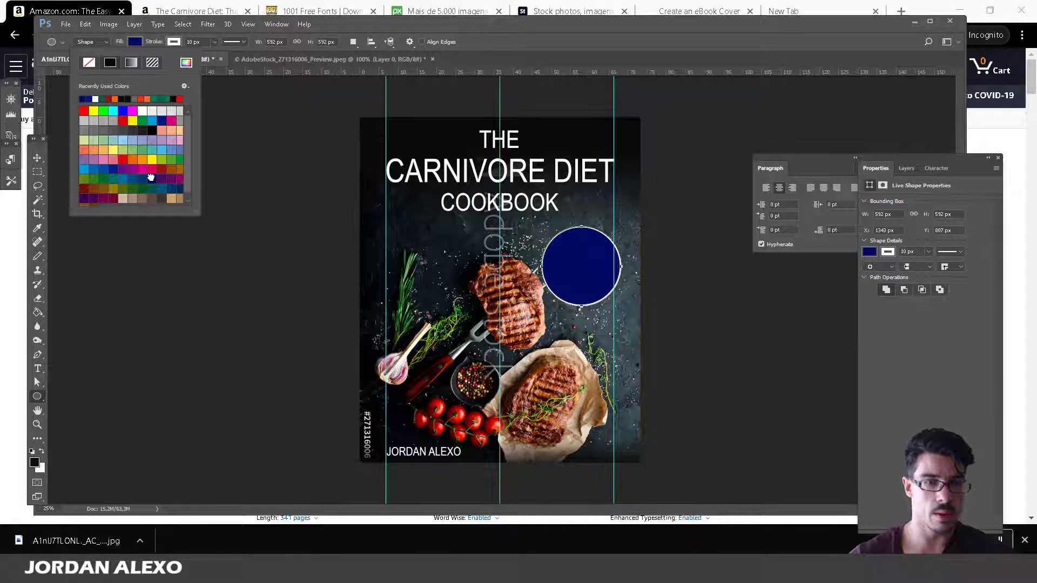
click(185, 62)
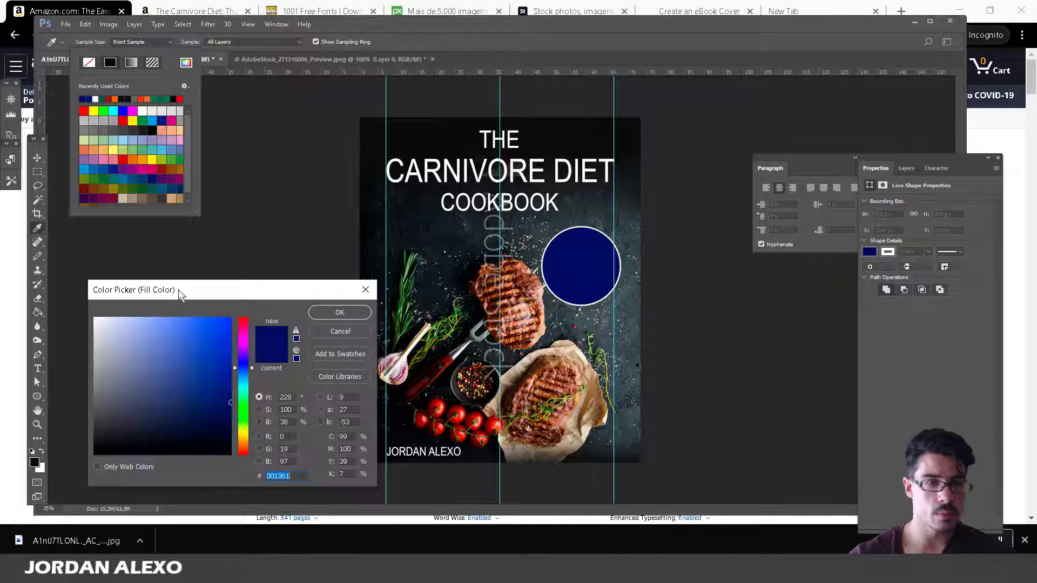
click(229, 350)
mouse_move(243, 343)
mouse_down()
mouse_move(244, 354)
mouse_move(234, 349)
mouse_up()
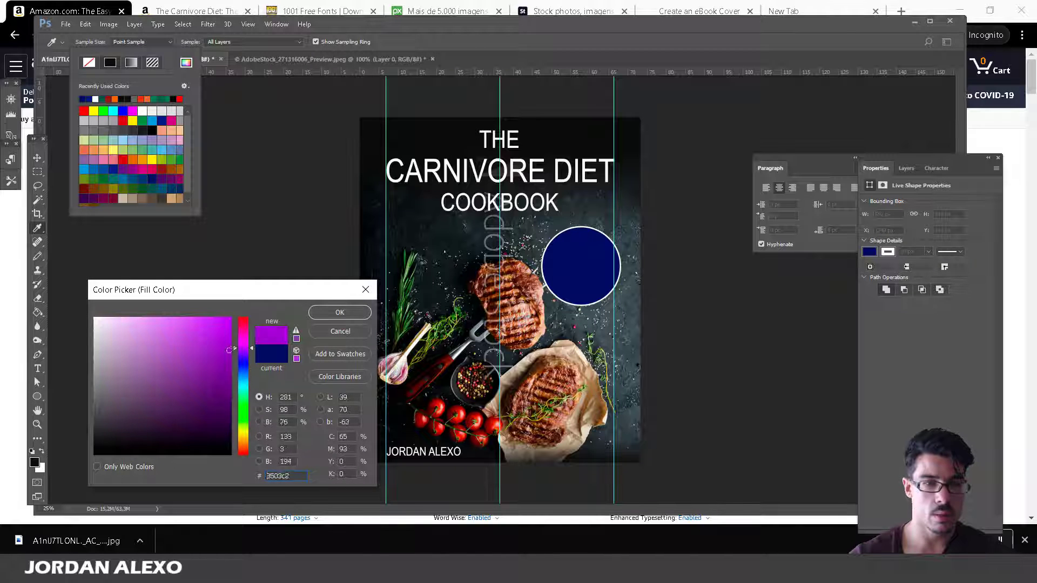
click(220, 417)
click(246, 420)
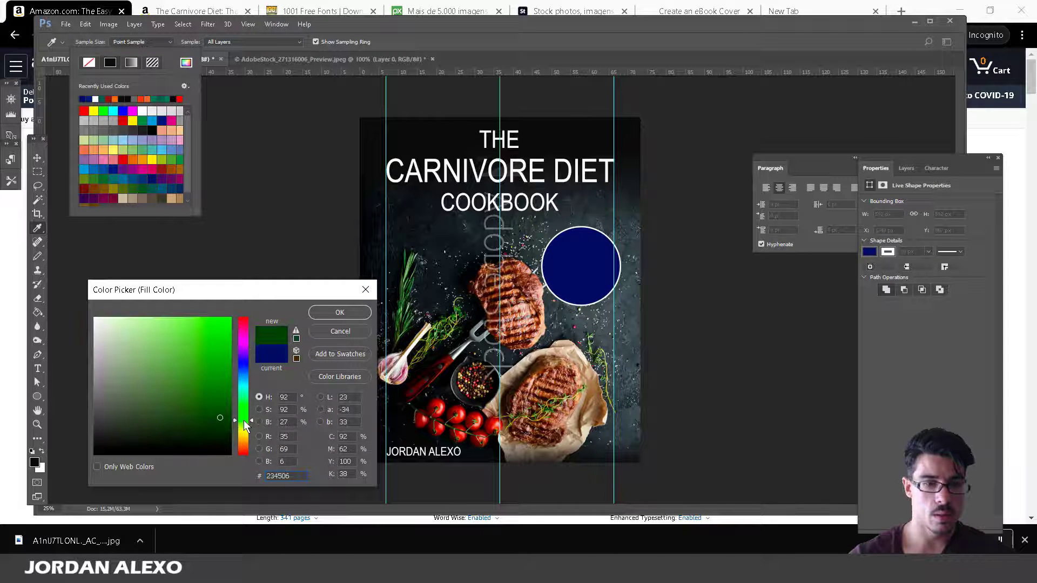
drag(244, 426, 240, 473)
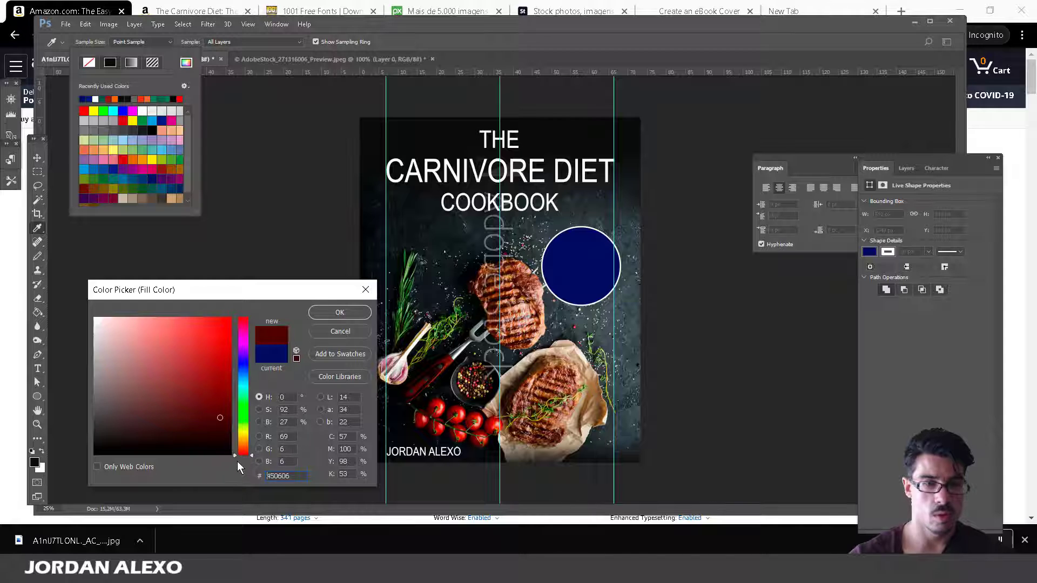
click(342, 309)
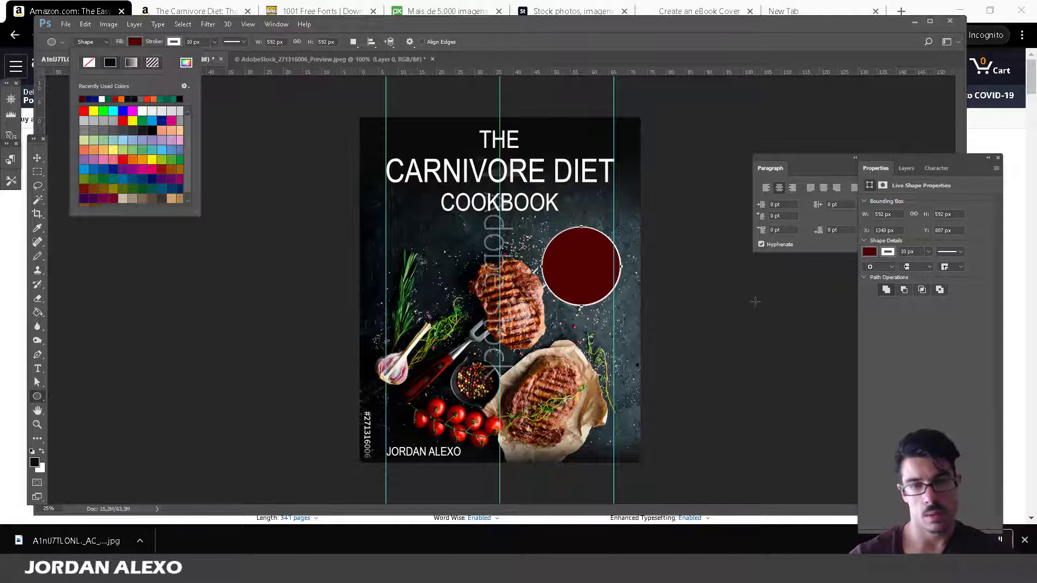
Apply a bright orange-red fill (#d33c00) to the circle through the colour chooser.
click(37, 200)
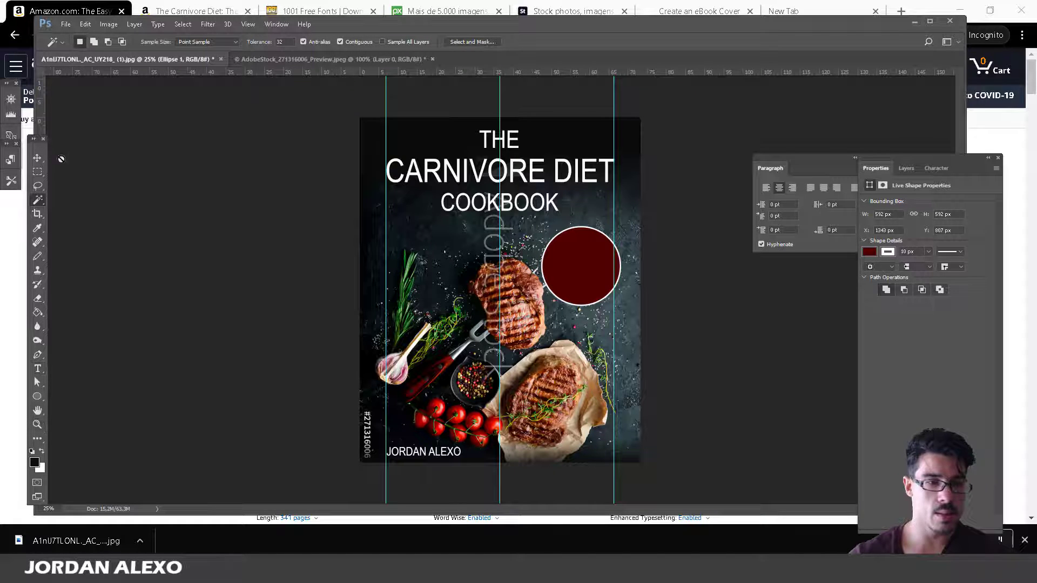
click(37, 396)
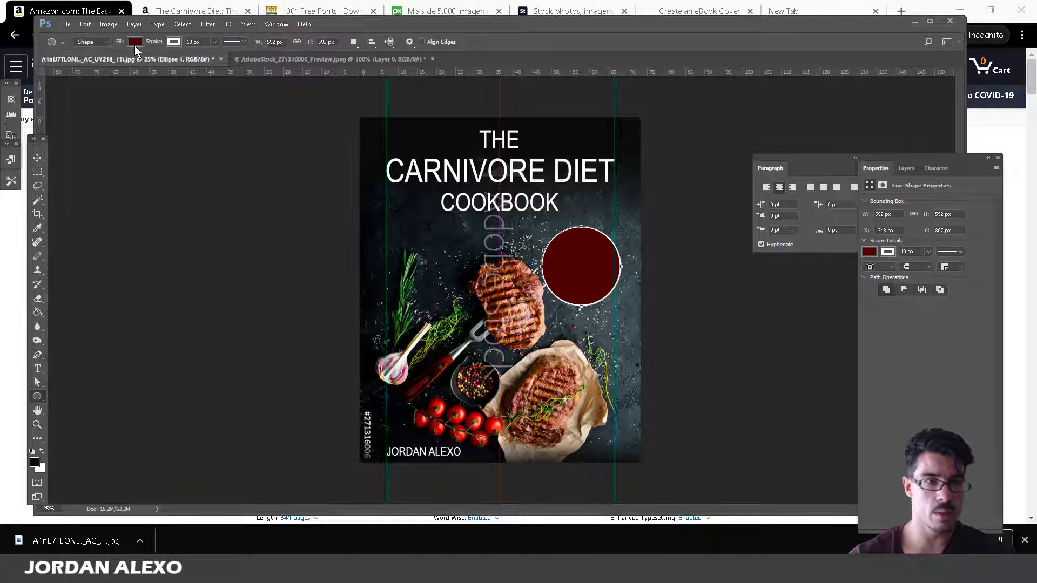
click(134, 42)
click(186, 62)
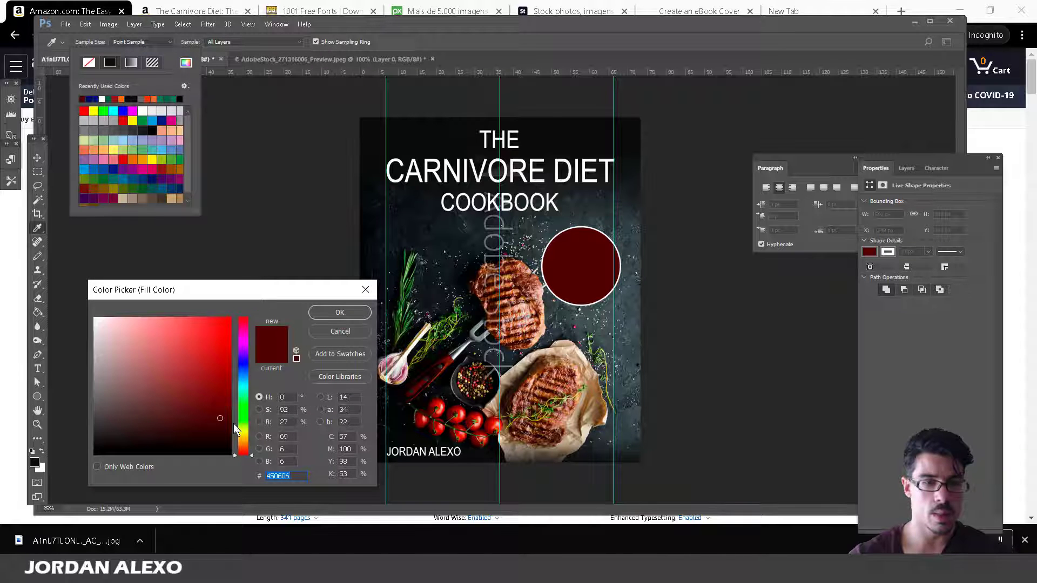
click(243, 443)
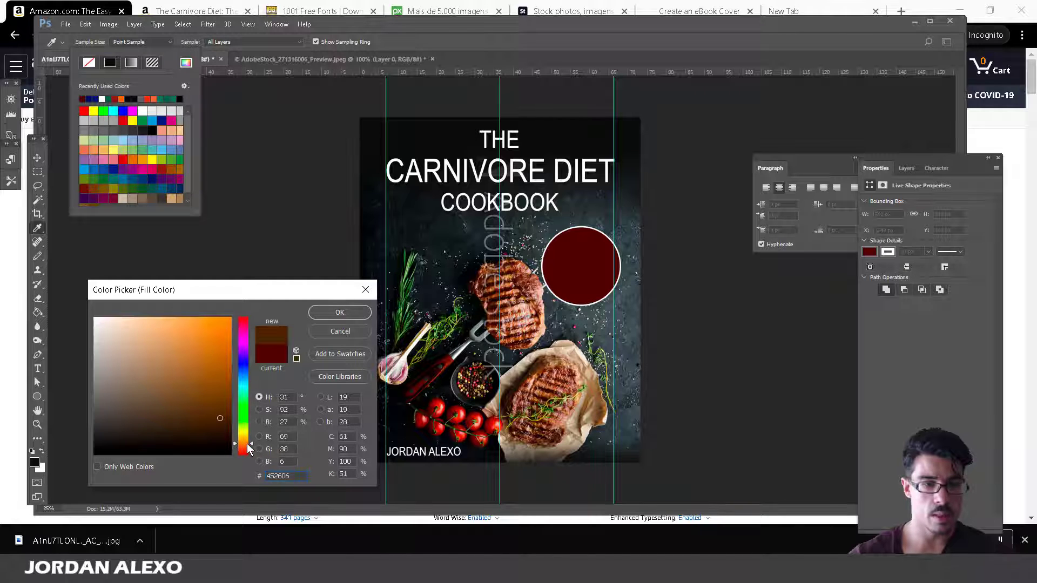
drag(250, 443, 238, 341)
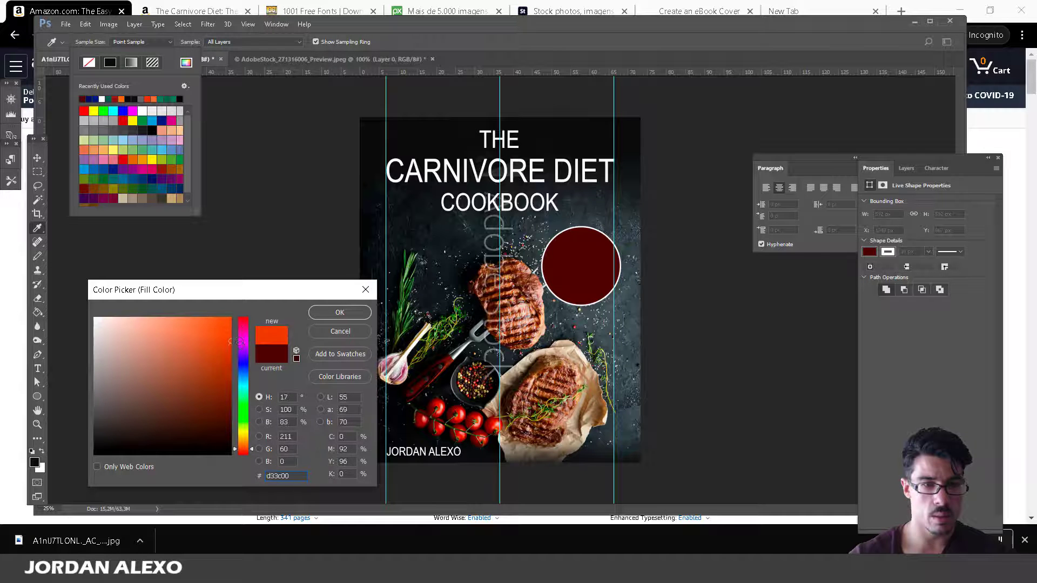
click(338, 313)
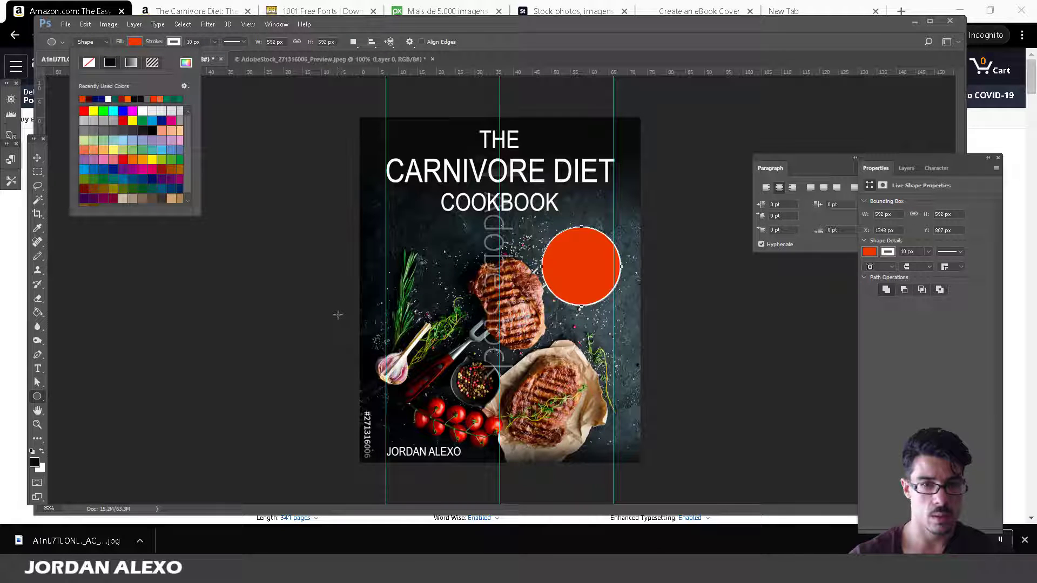
Duplicate the COOKBOOK text layer.
click(38, 200)
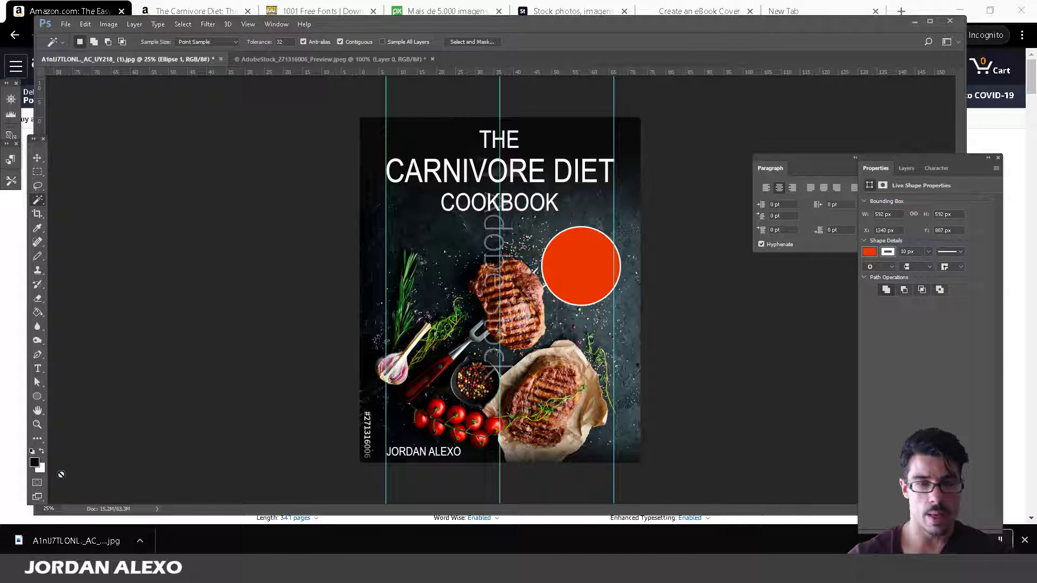
click(37, 369)
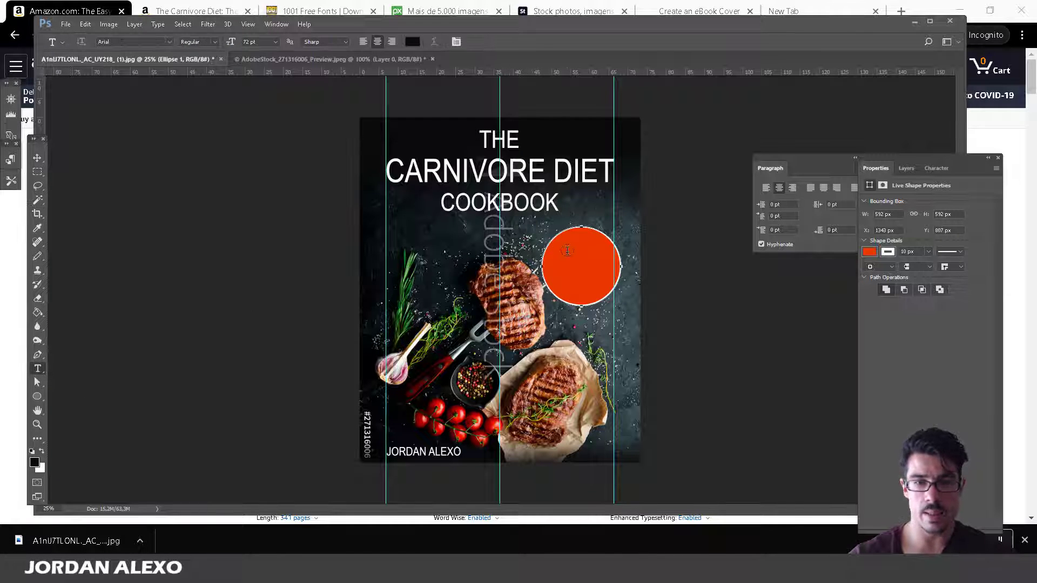
click(908, 168)
click(928, 255)
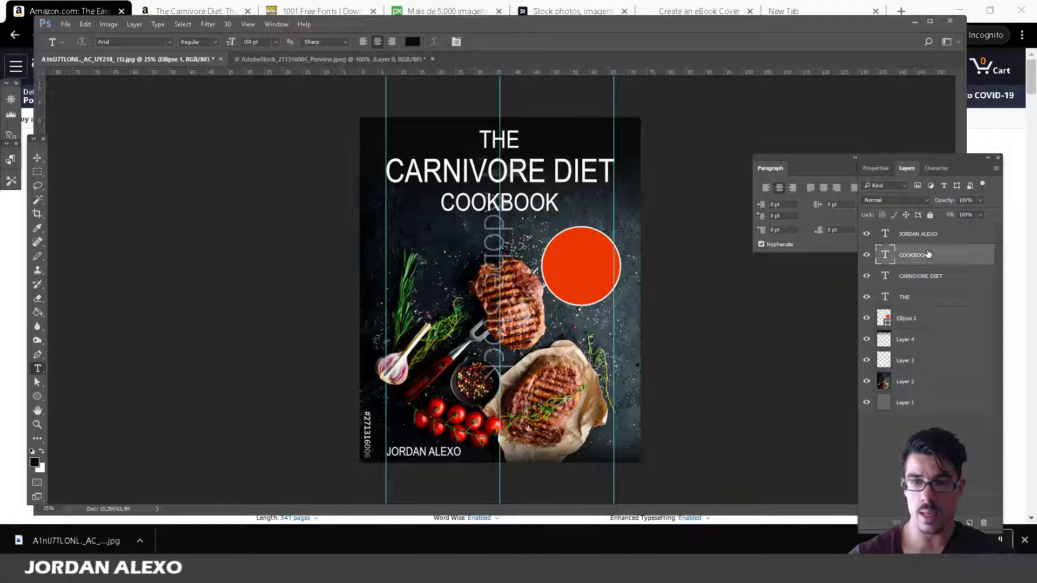
right_click(928, 252)
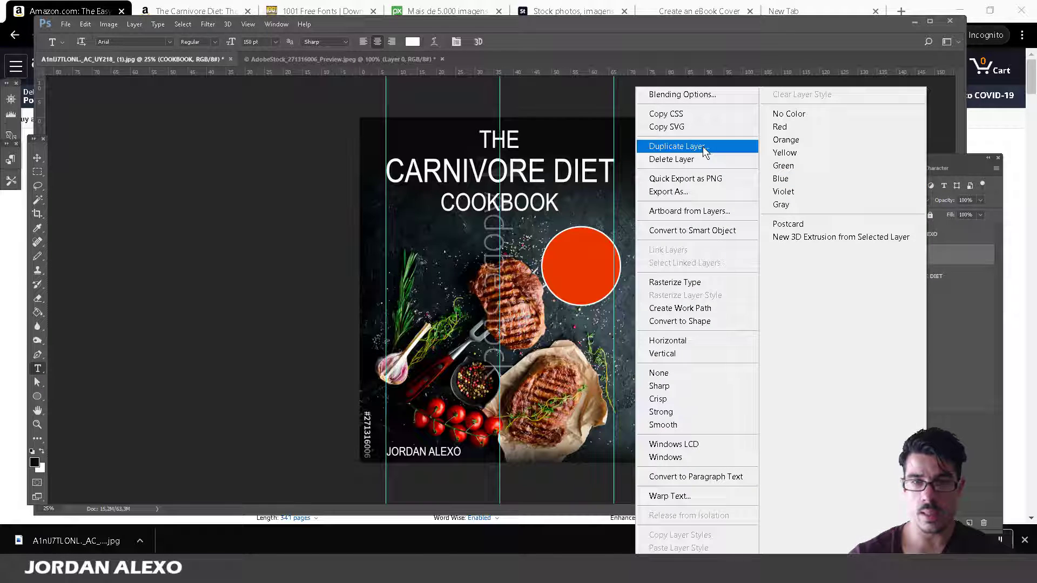
click(702, 147)
key(Return)
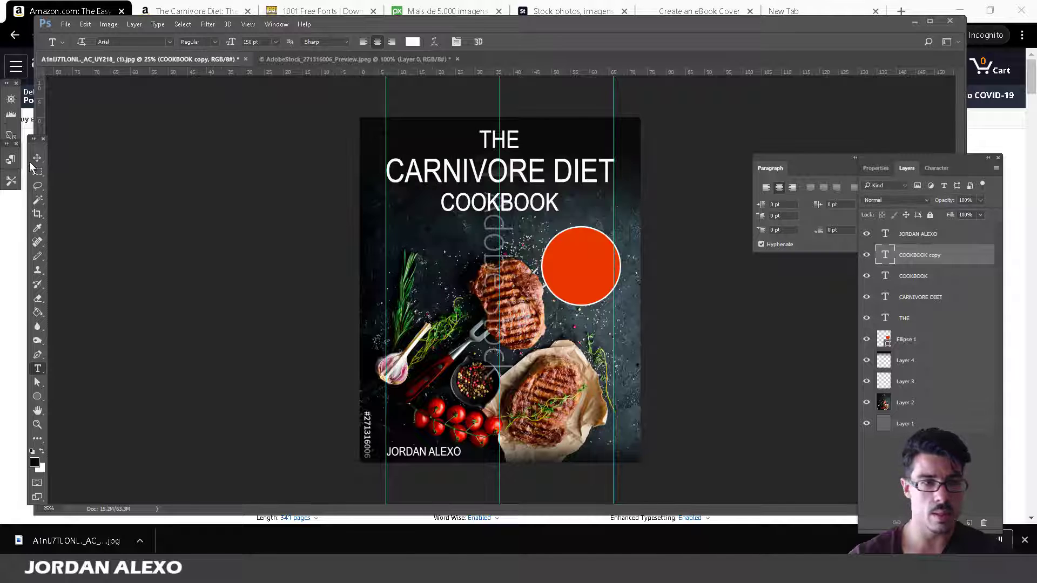
Move the COOKBOOK copy onto the circle, retype it as 60 and place it top centre.
click(37, 157)
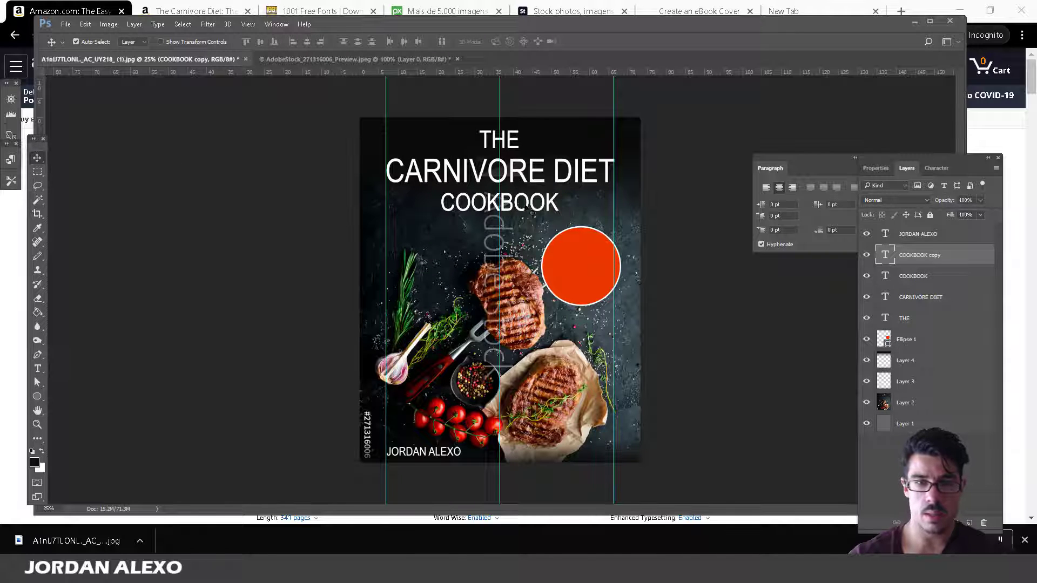
drag(520, 206, 615, 253)
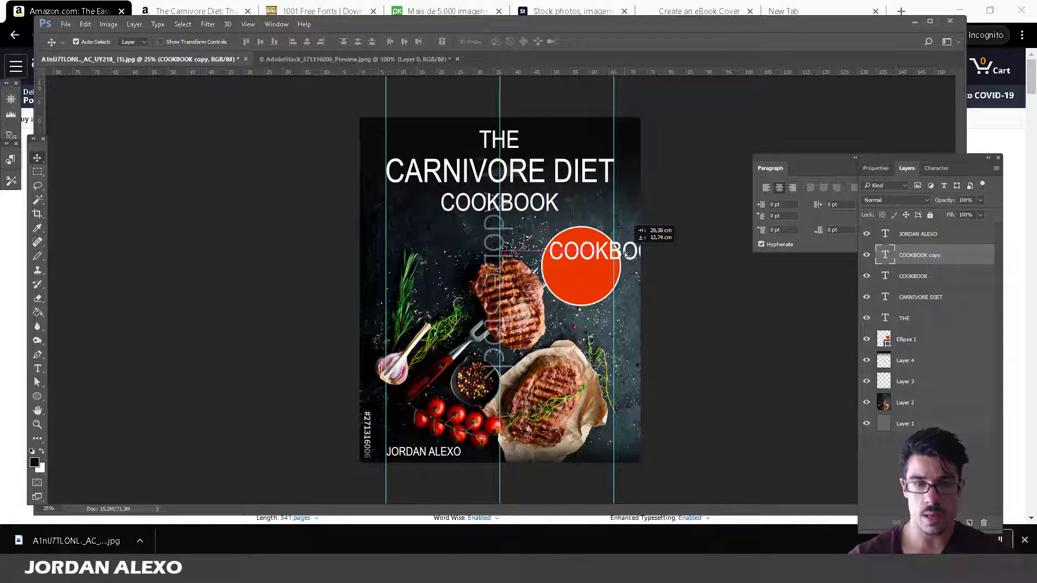
click(37, 369)
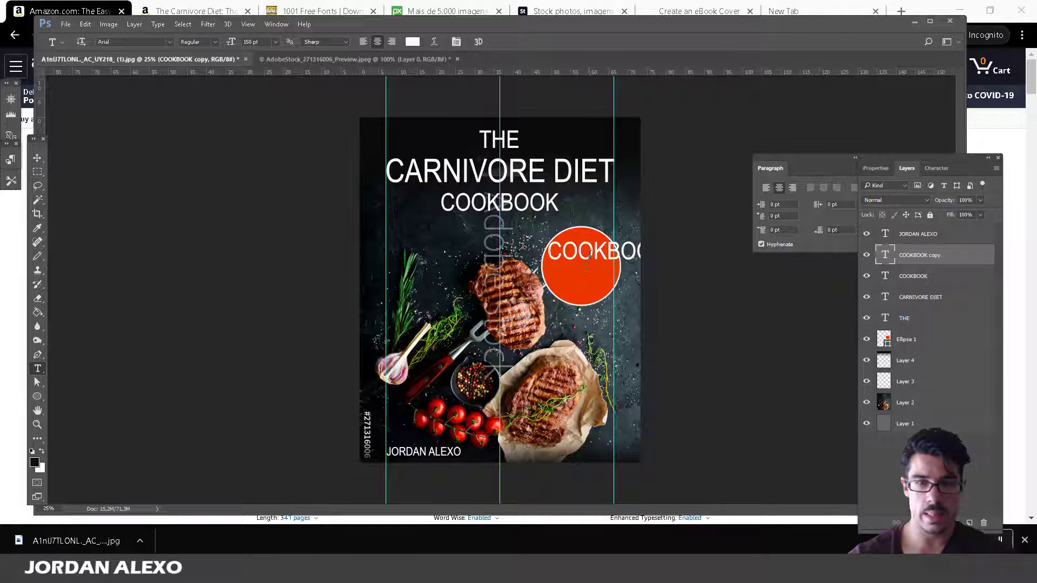
double_click(590, 254)
text(60)
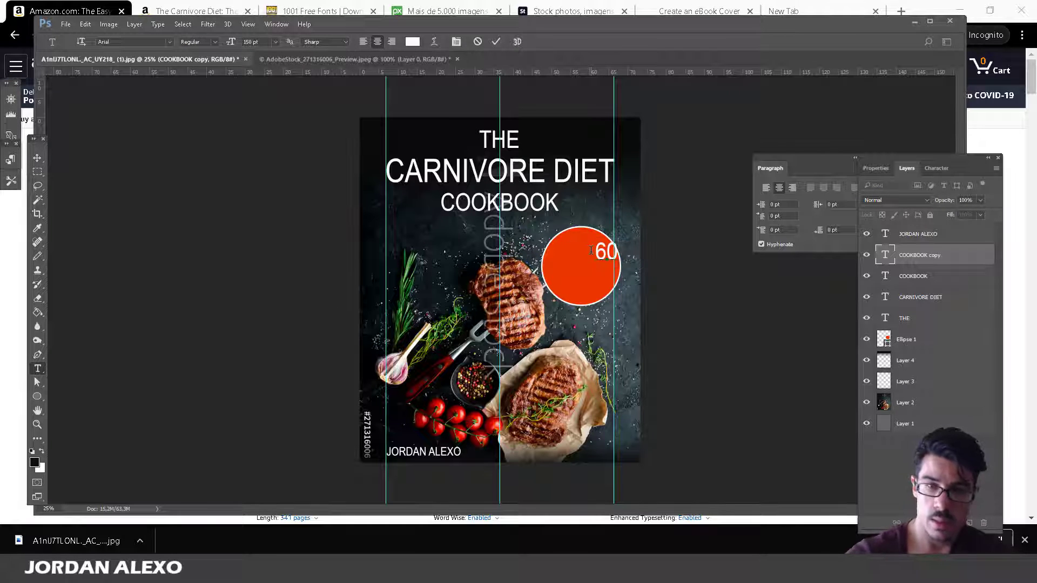
click(37, 157)
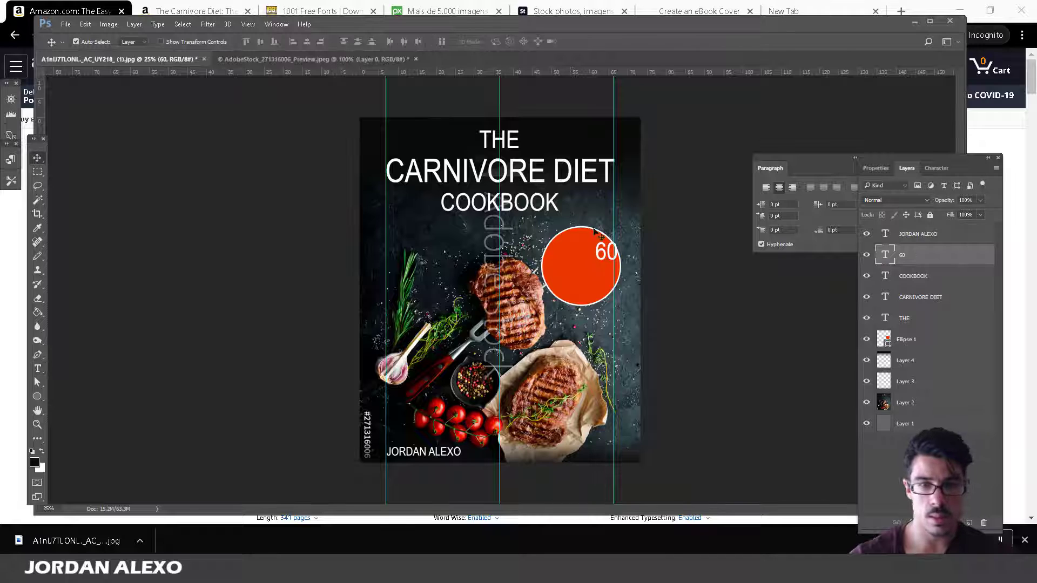
drag(601, 257, 576, 250)
click(941, 341)
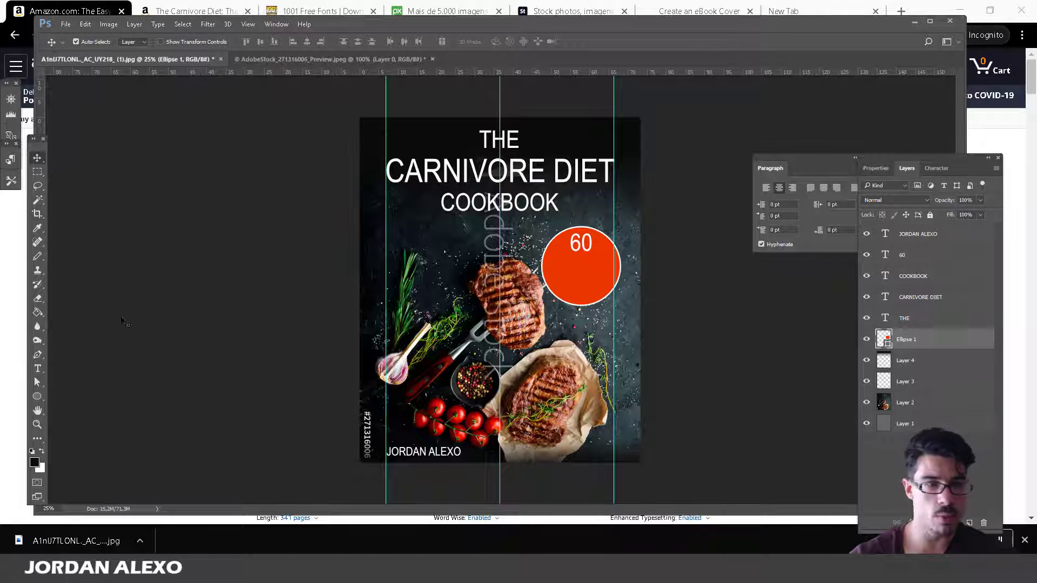
Add a vertical guide through the circle's centre.
key(ctrl)
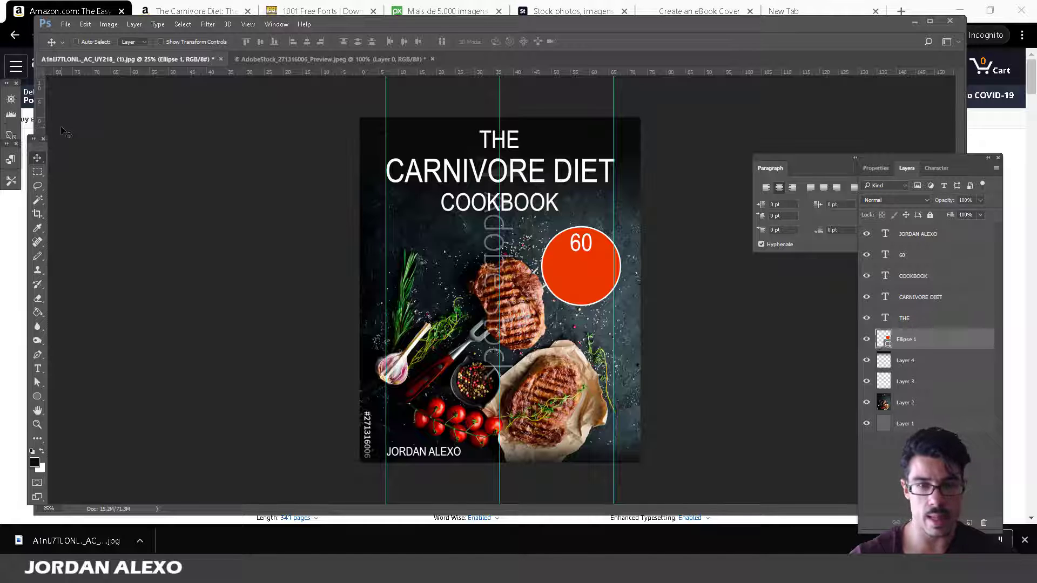
key(ctrl+t)
drag(41, 130, 581, 125)
key(Return)
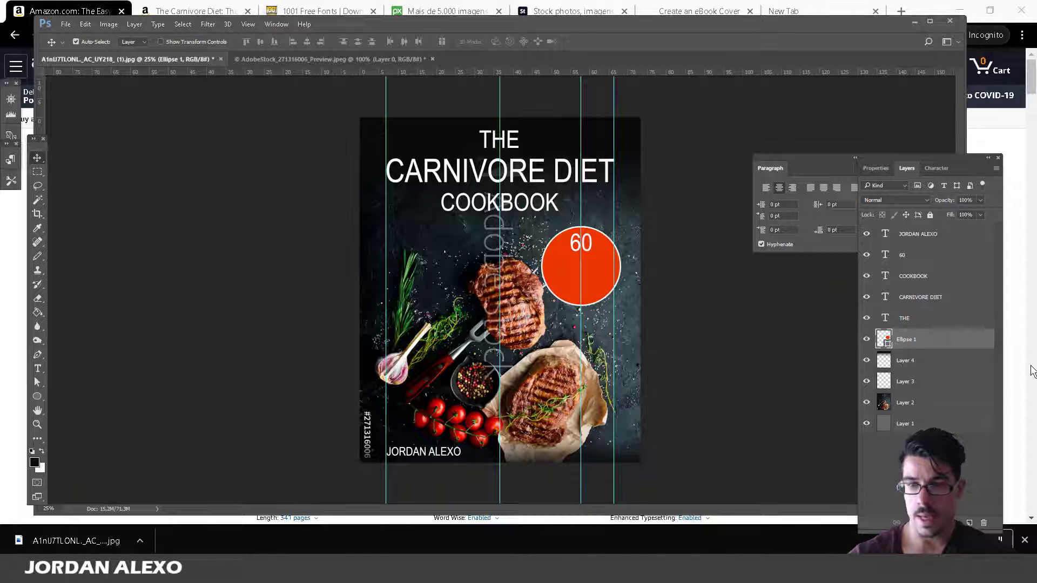
Duplicate the 60 text layer and move the copy below it on the circle.
right_click(903, 255)
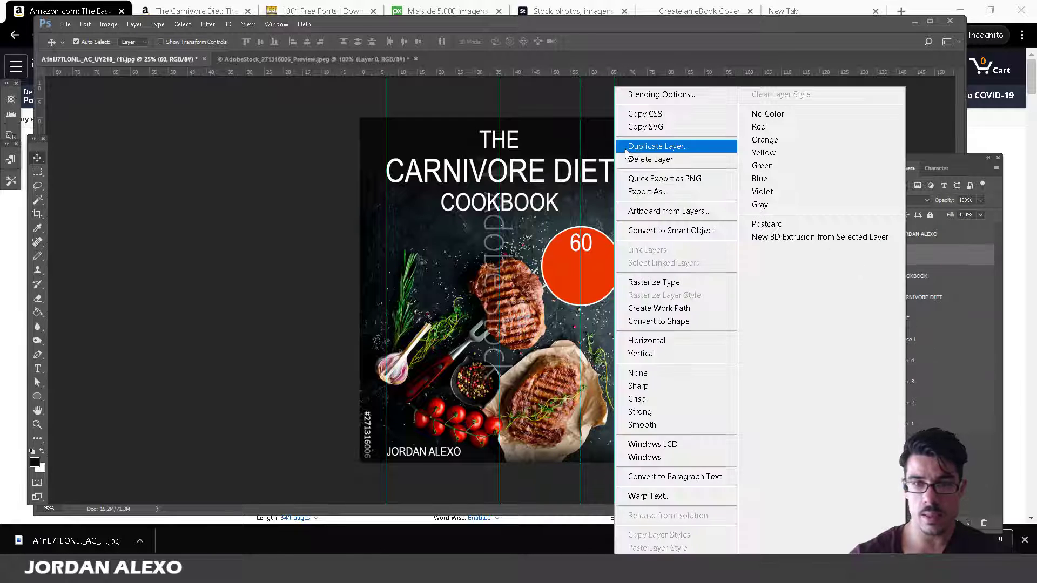
click(662, 148)
click(602, 173)
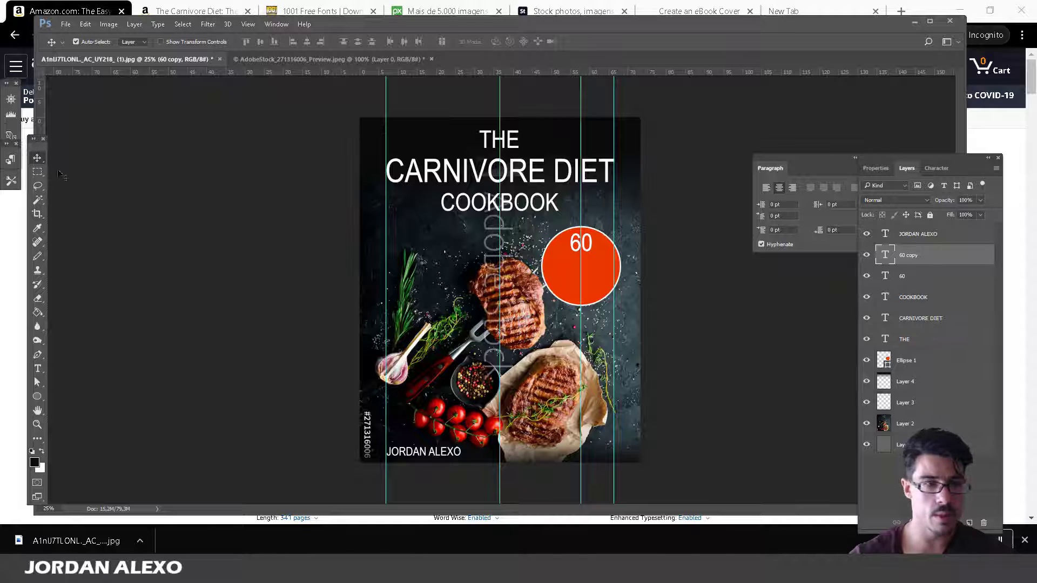
drag(576, 244, 554, 267)
Set the copied 60 to a 100 pt font size.
click(37, 369)
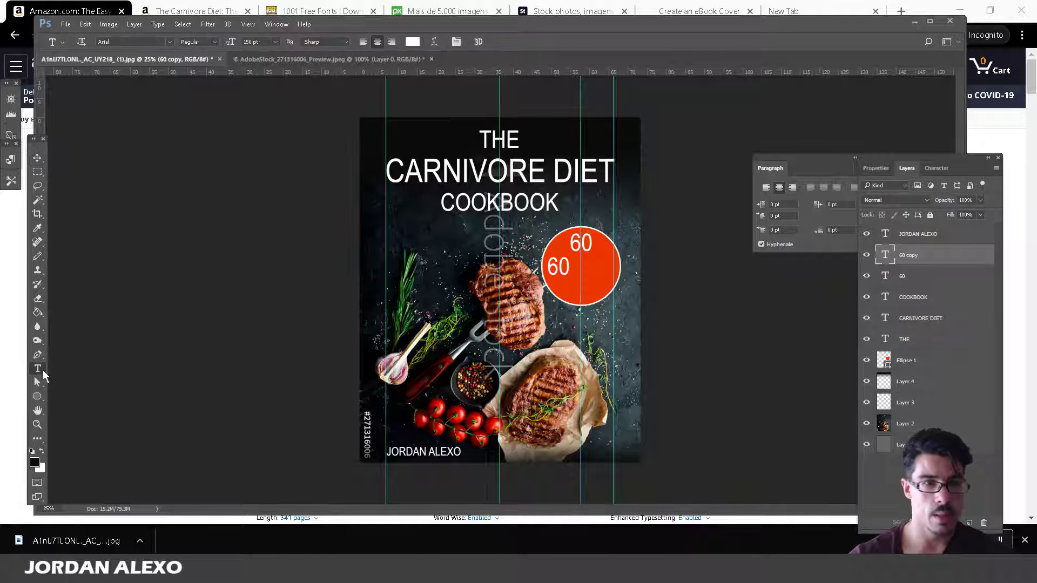
click(275, 42)
click(264, 44)
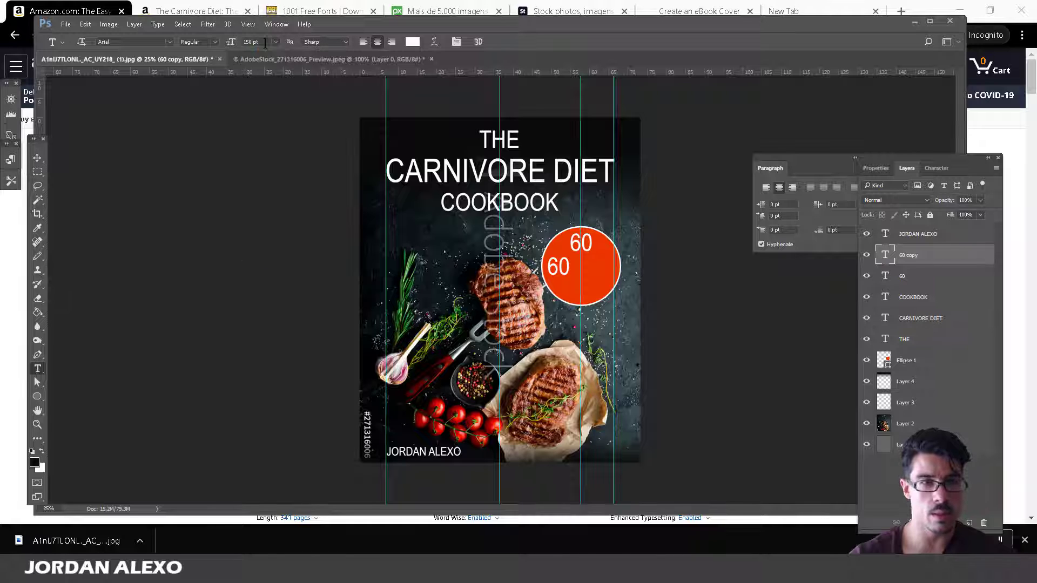
click(38, 200)
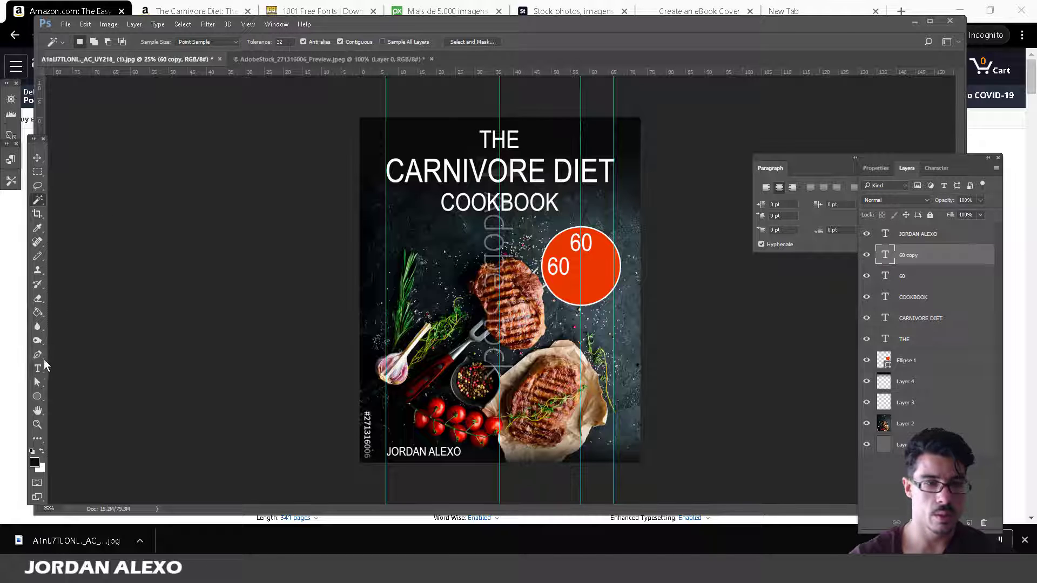
click(38, 369)
click(254, 42)
text(100)
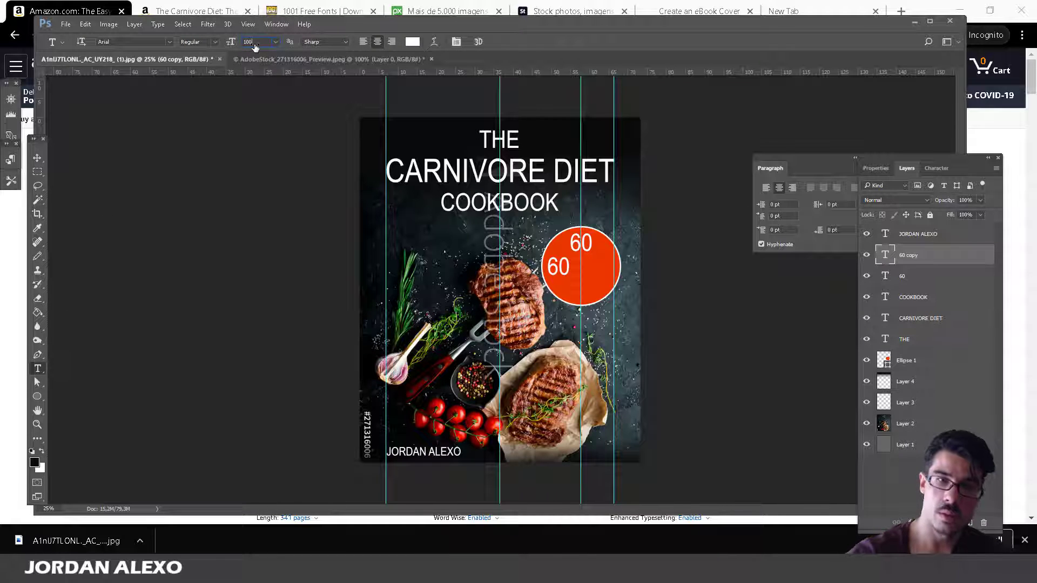
key(Return)
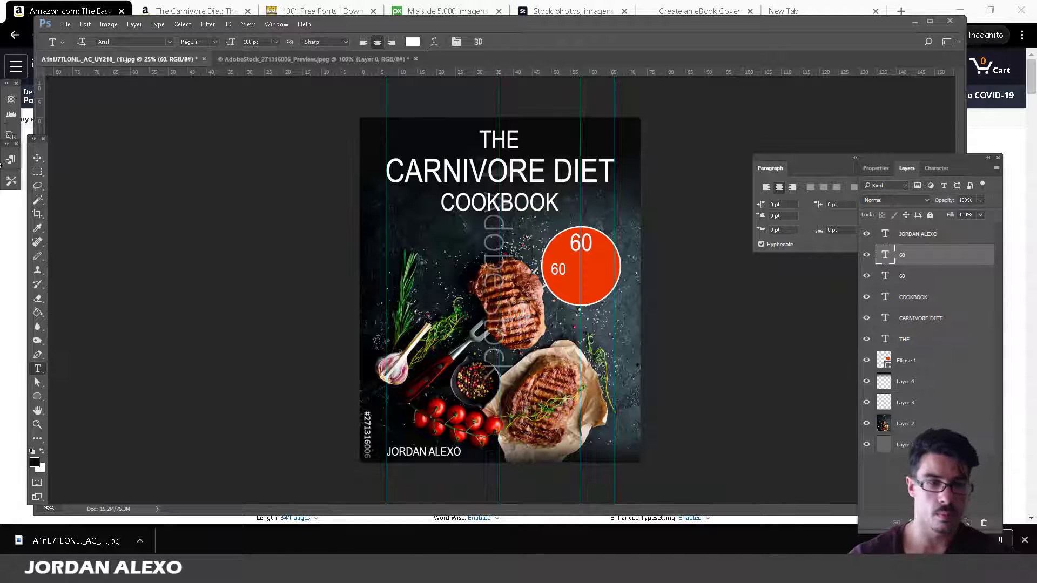
Replace the smaller 60 copy's text with DELICIOUS.
click(563, 271)
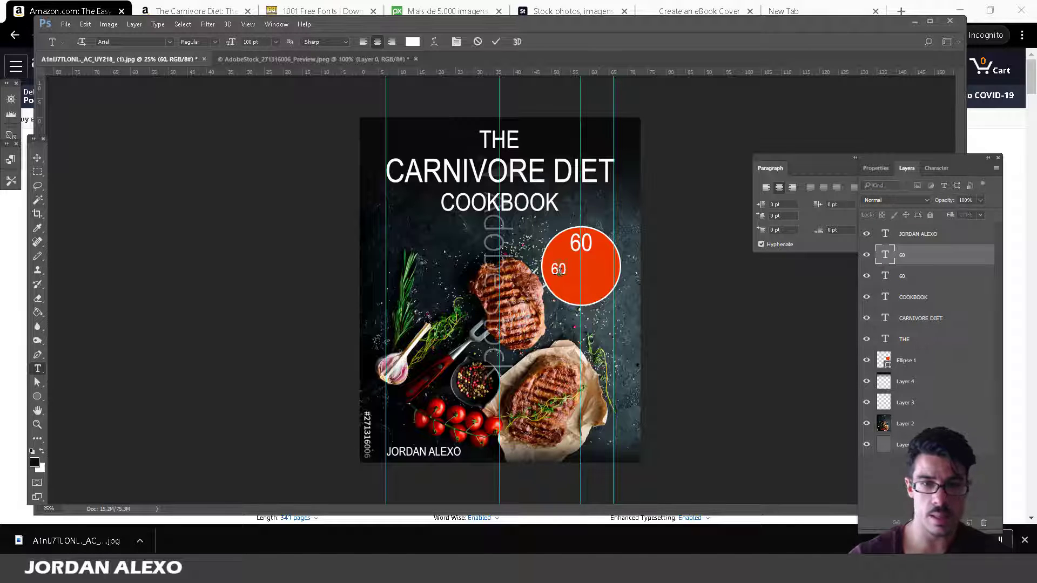
double_click(560, 270)
text(DEWL)
key(BackSpace)
key(BackSpace)
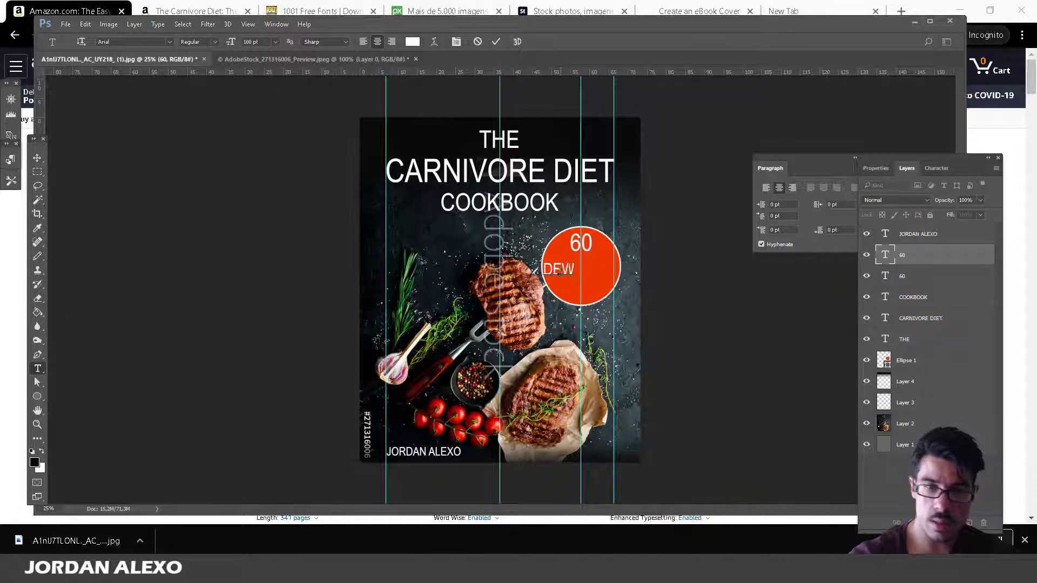
text(LICIO)
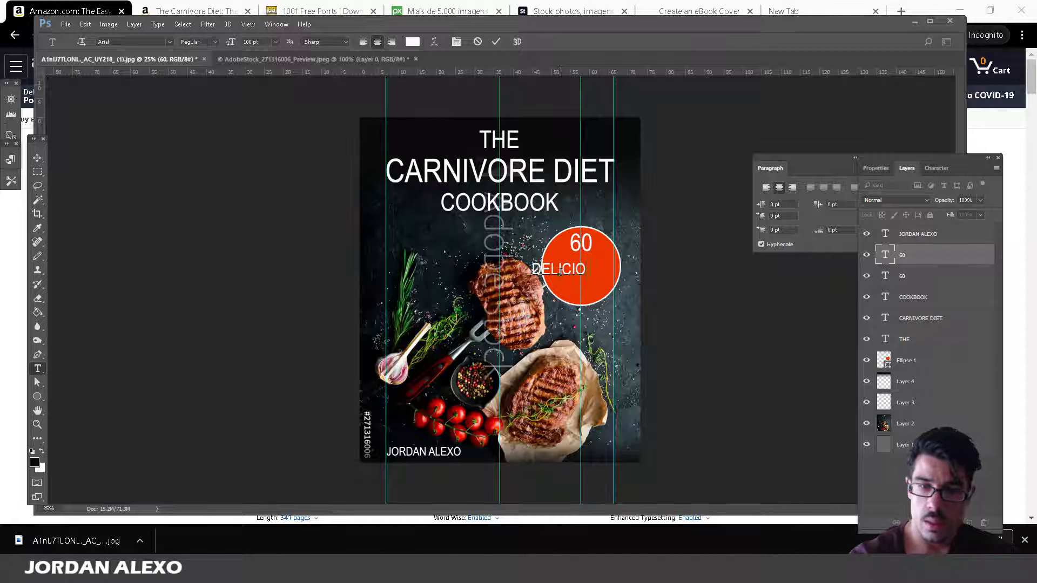
text(US)
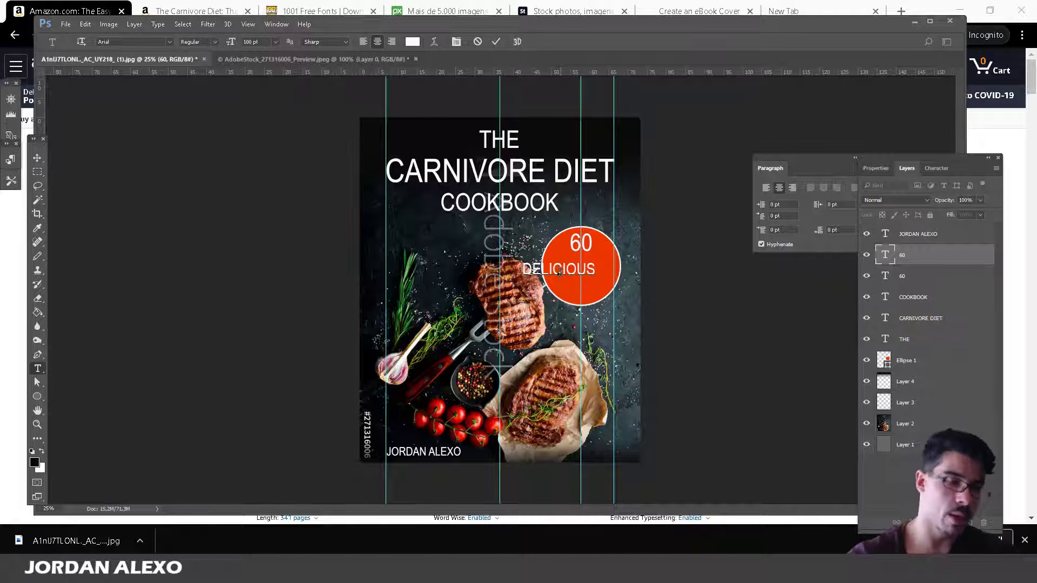
Compare Amazon book pages, then open The Carnivore Cookbook from the 'carnivore diet cookbook' Kindle search.
click(3, 210)
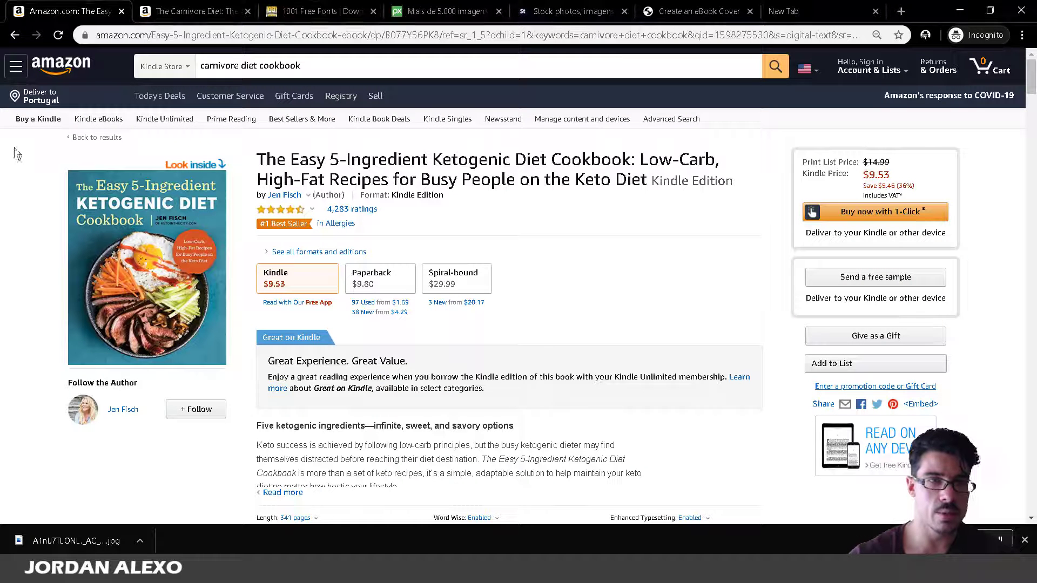
click(189, 11)
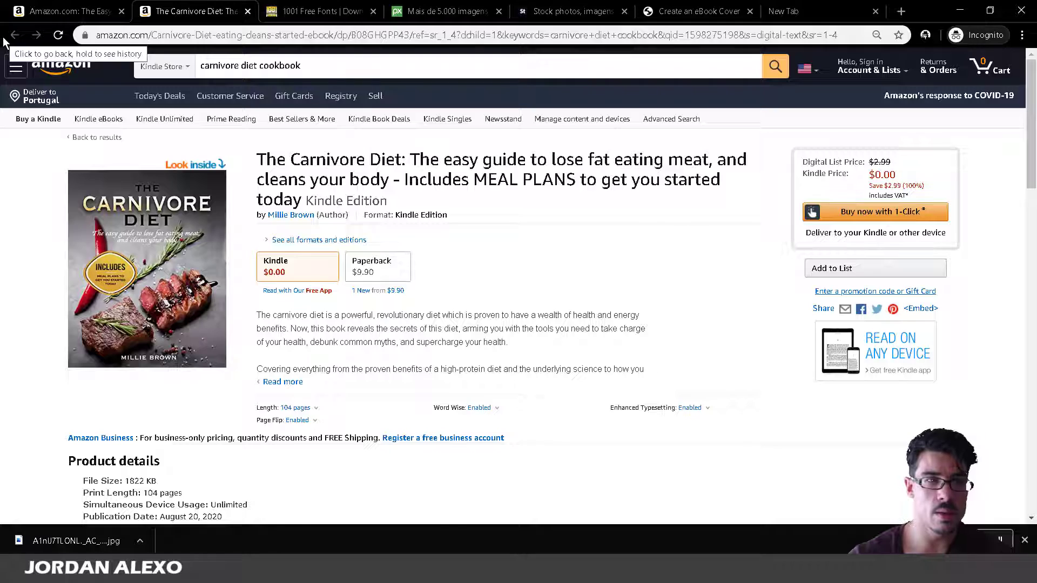
click(69, 9)
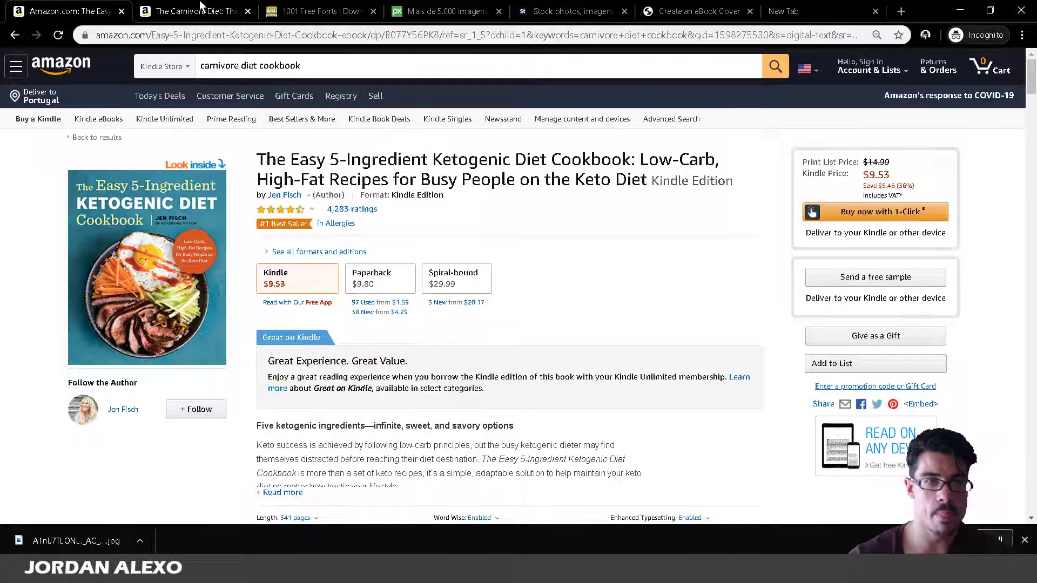
click(191, 9)
click(775, 66)
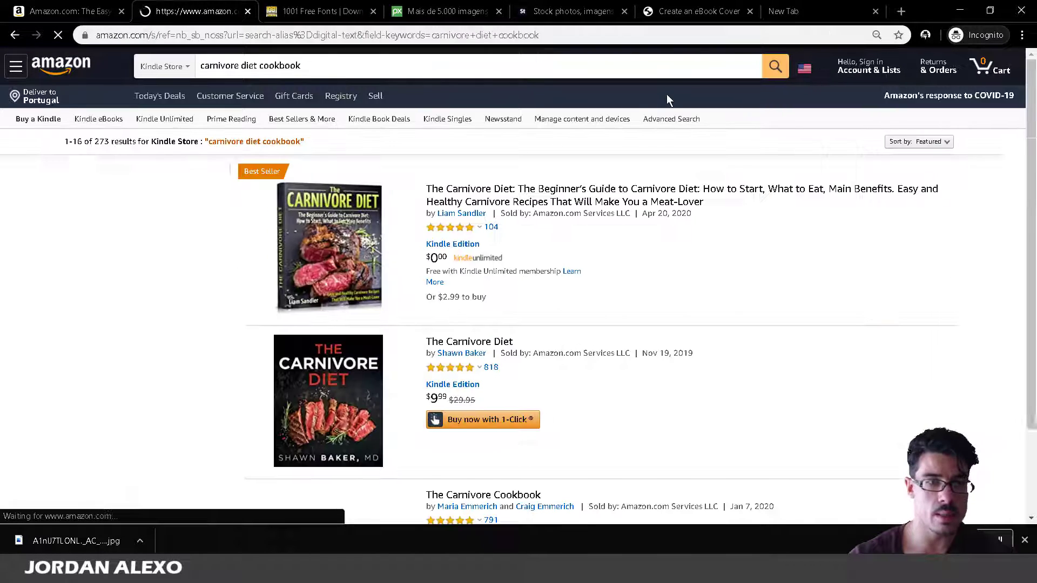
scroll(686, 237, down, 5)
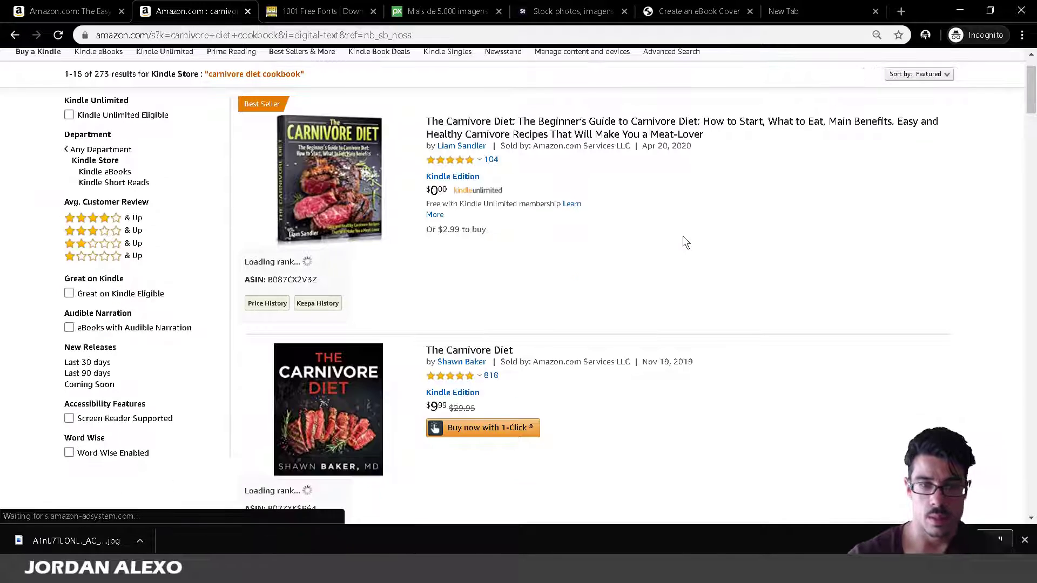
scroll(683, 237, down, 3)
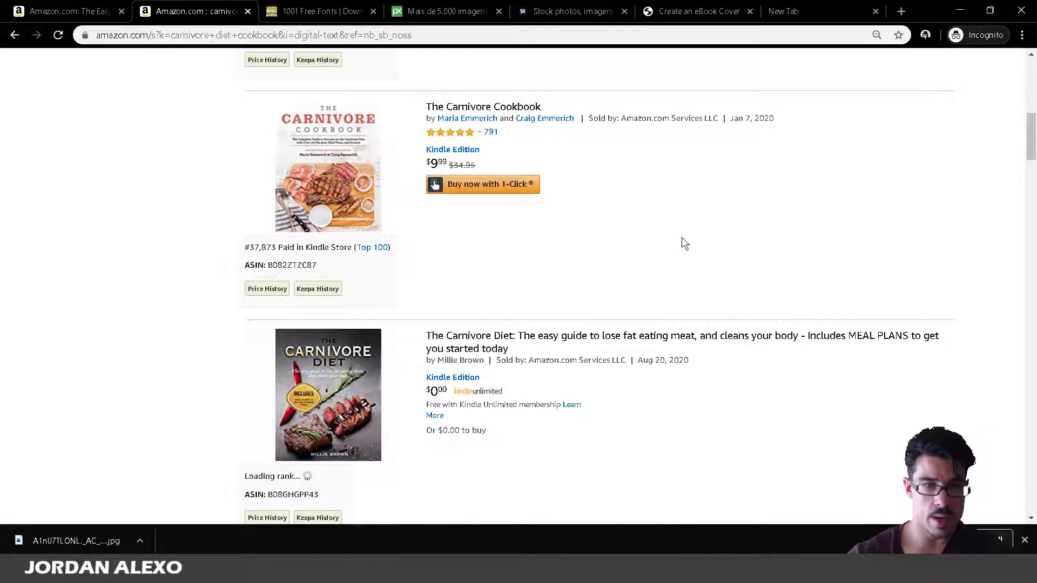
click(297, 161)
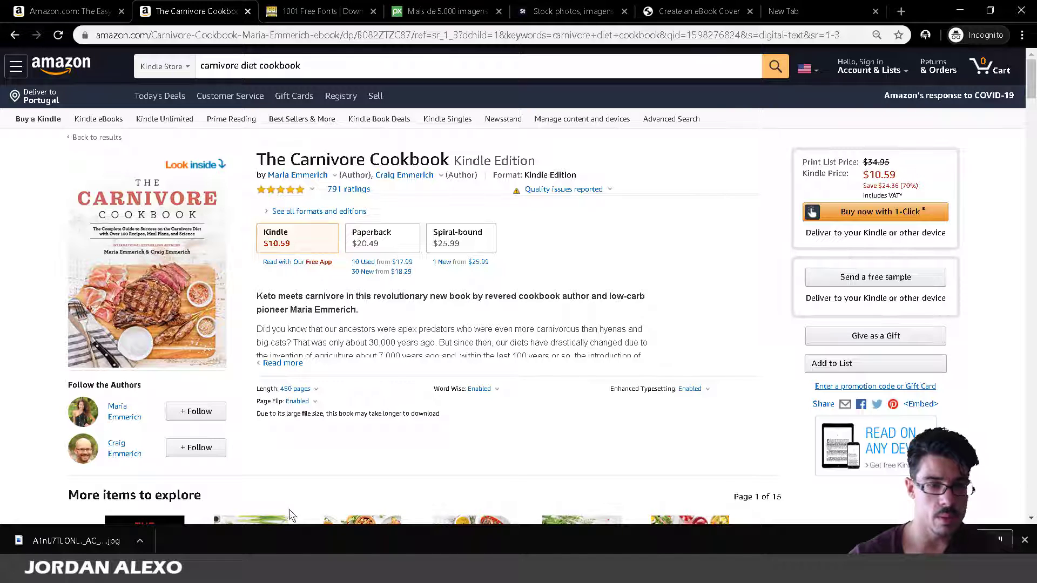
Switch between The Carnivore Cookbook page and the Photoshop cover, ending on the cover.
mouse_move(252, 575)
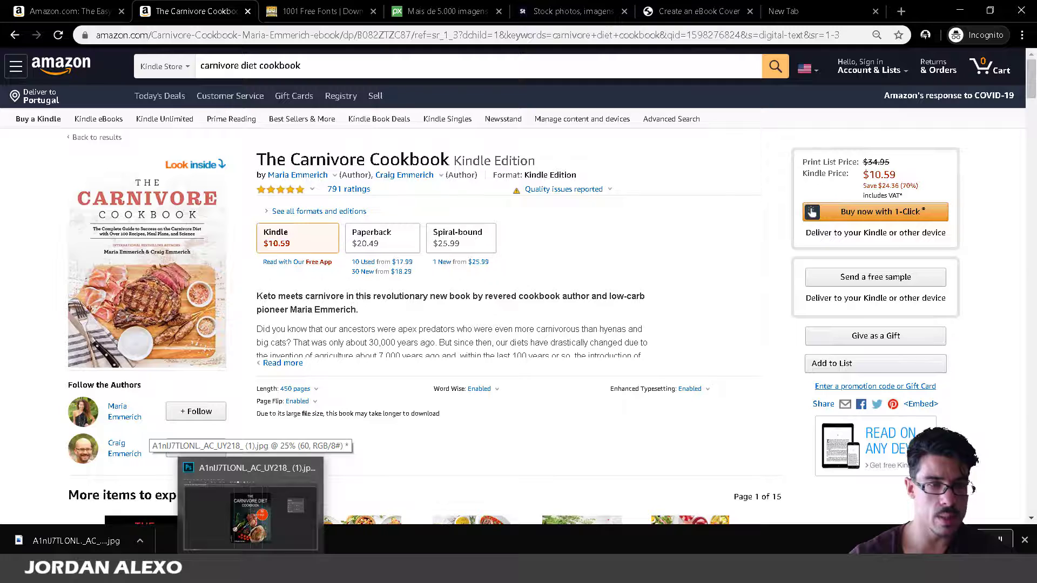
click(251, 515)
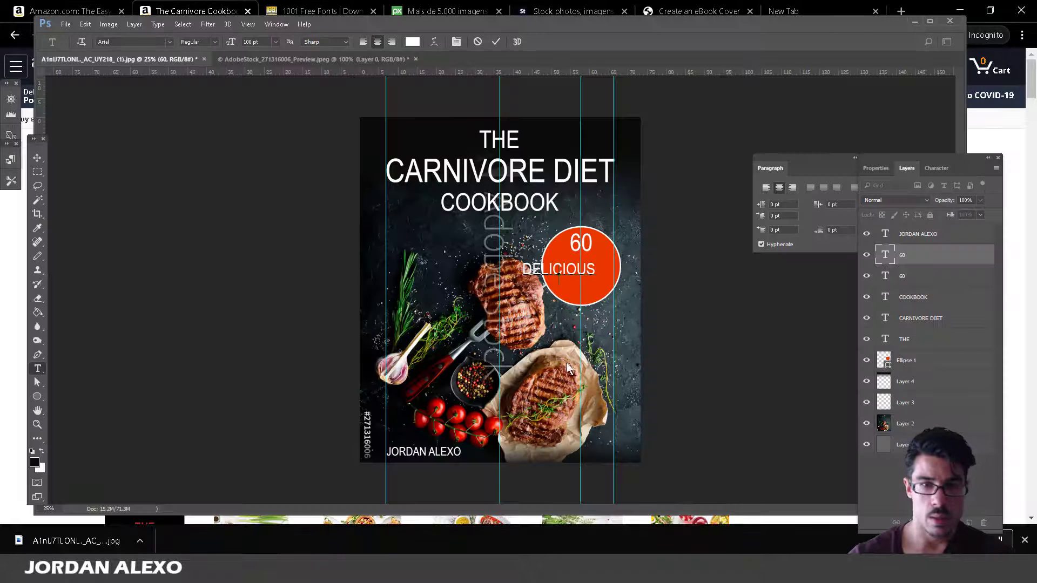
click(3, 378)
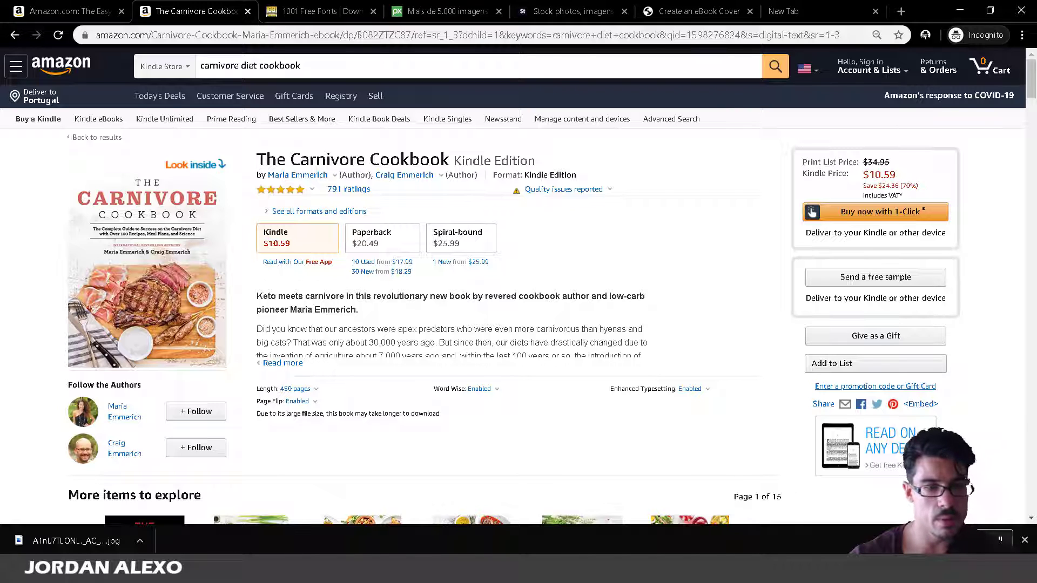
mouse_move(251, 575)
click(251, 516)
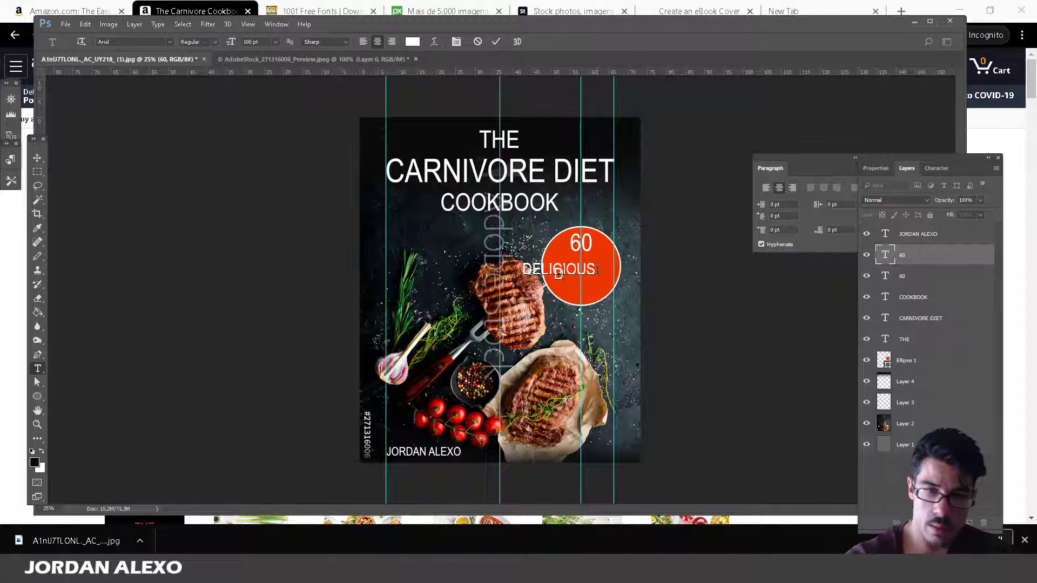
Add 'RECIPES AND 7-DAY MEAL PLAN' after DELICIOUS, then drag the text left and down.
text(RECIP)
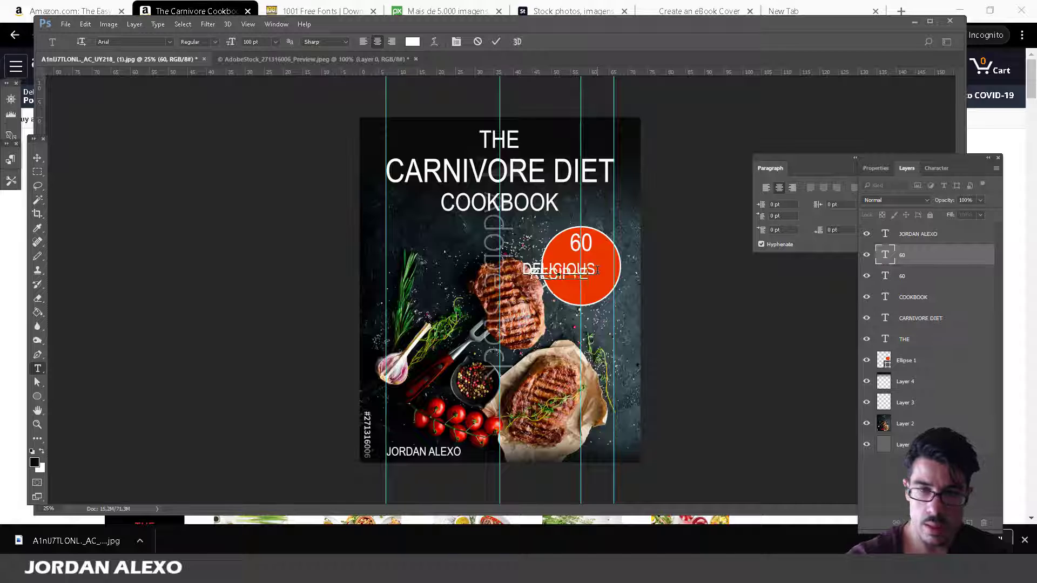
text(ES ANM)
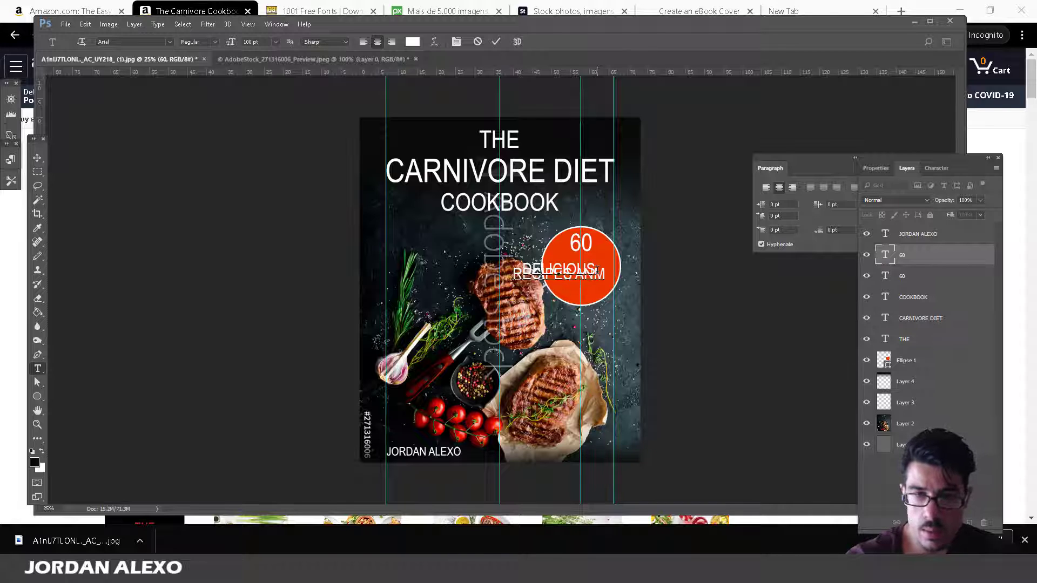
text(D MA)
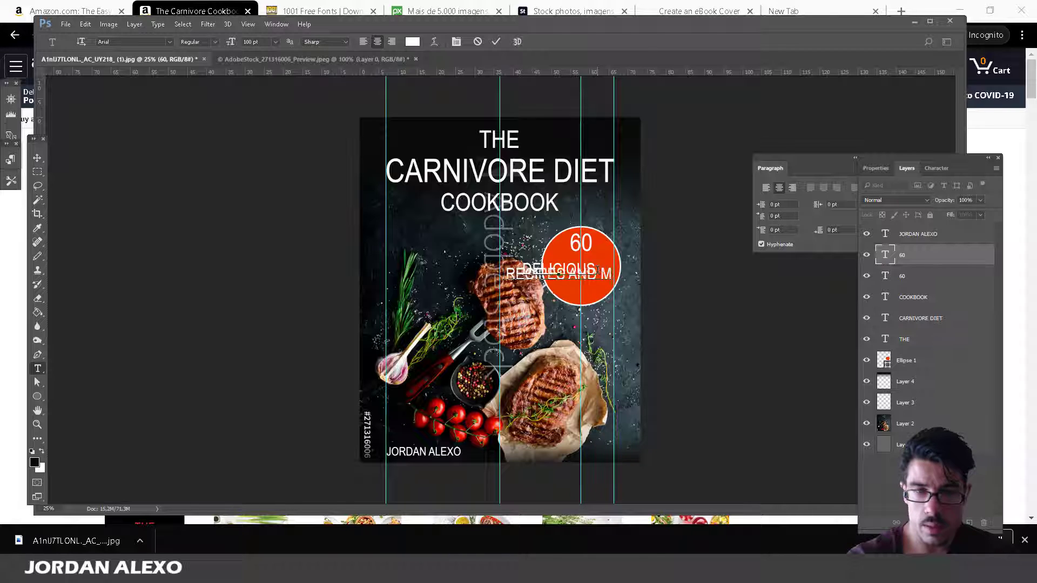
key(BackSpace)
key(BackSpace)
text(M)
key(BackSpace)
key(BackSpace)
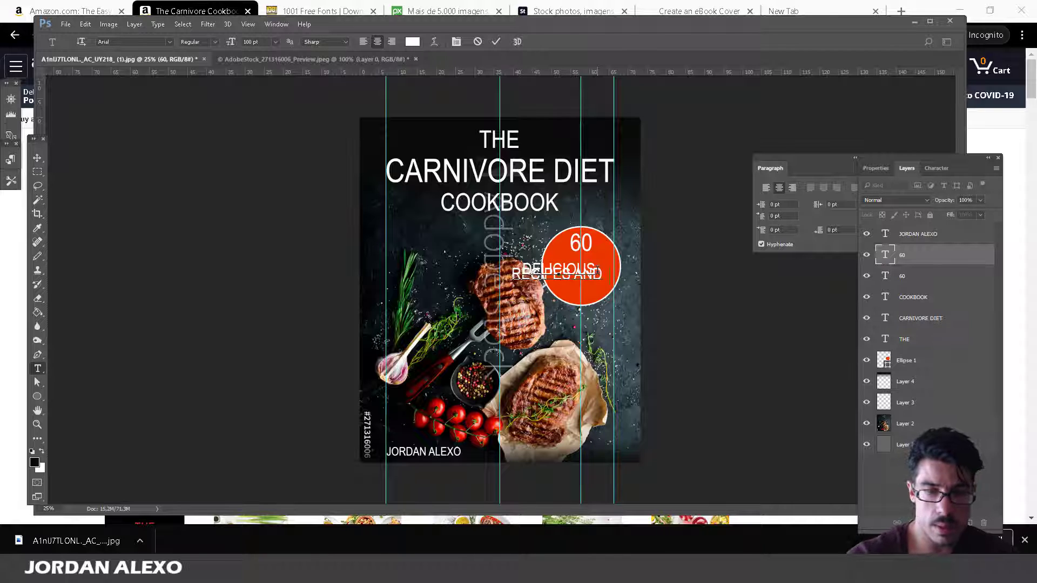
text(7-DAY)
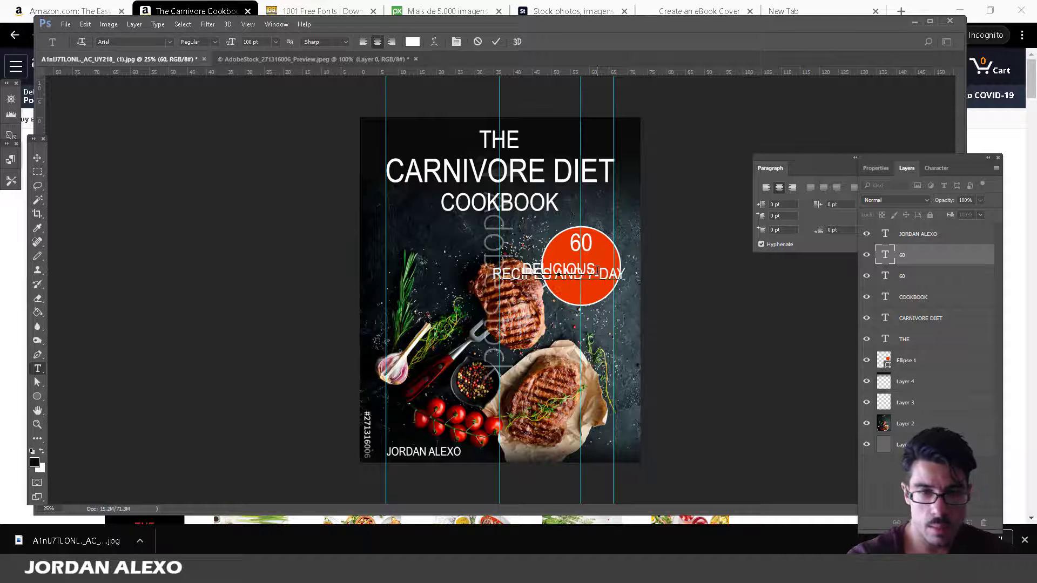
text( MEAL )
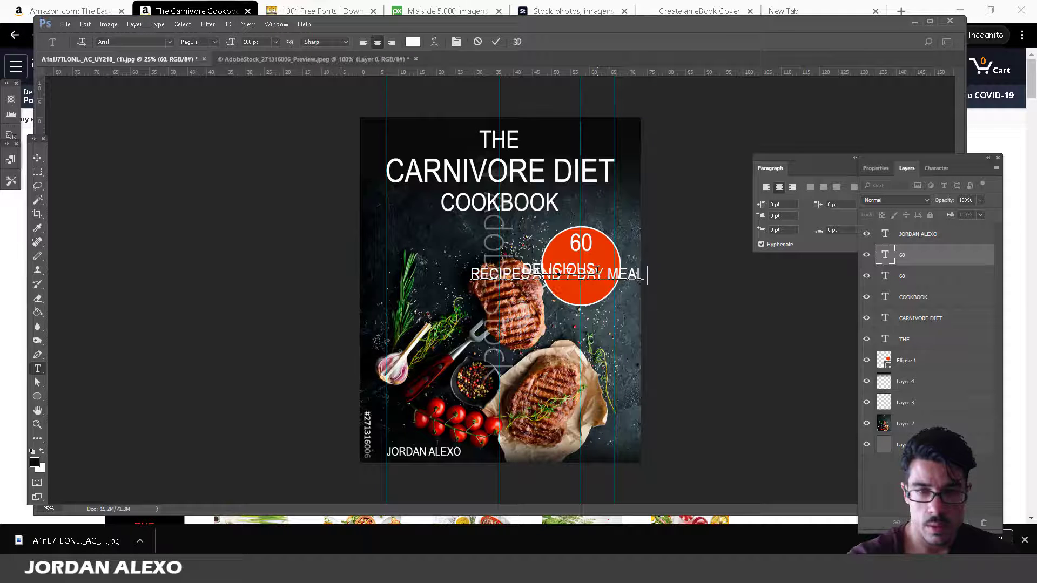
text(PL)
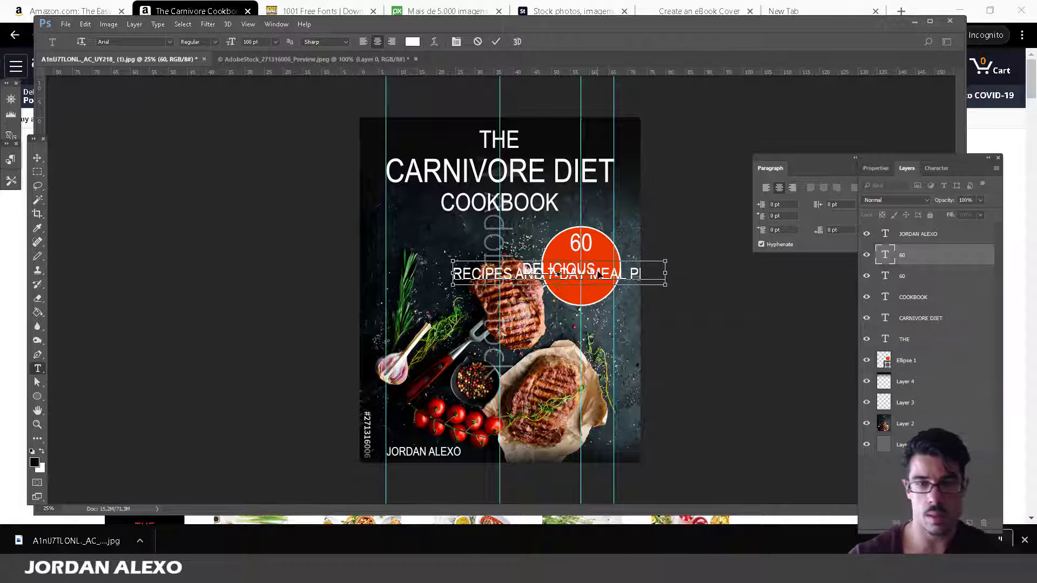
key(ctrl+a)
click(38, 157)
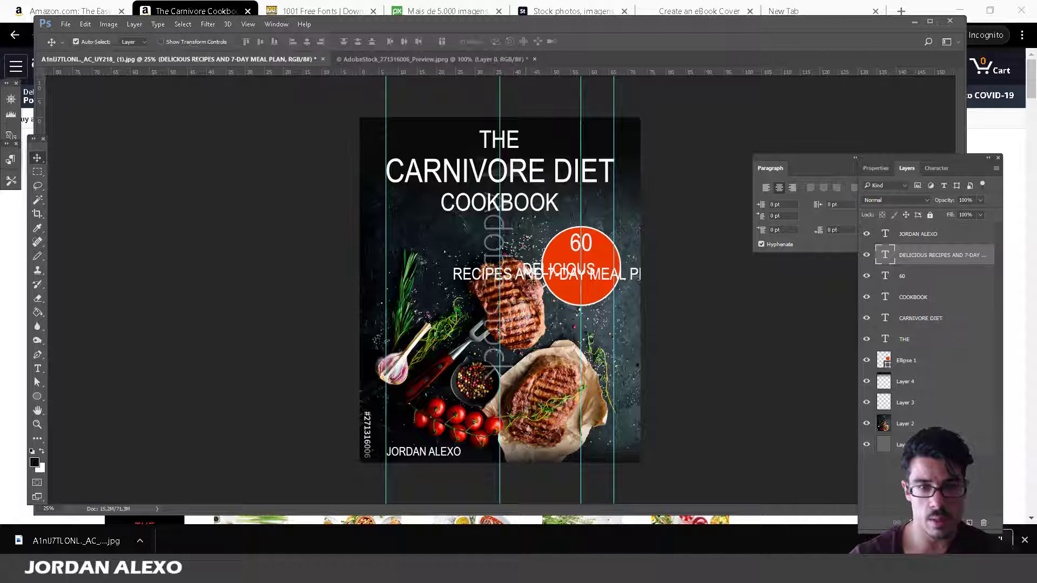
drag(671, 348, 594, 366)
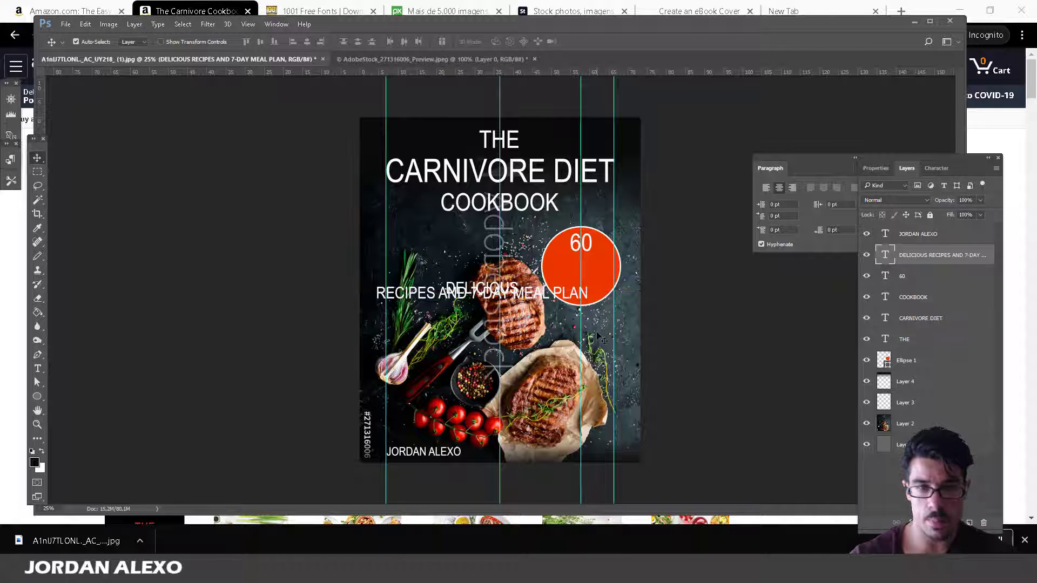
Set the subtitle's line spacing to 120 pt in the Character panel.
click(936, 168)
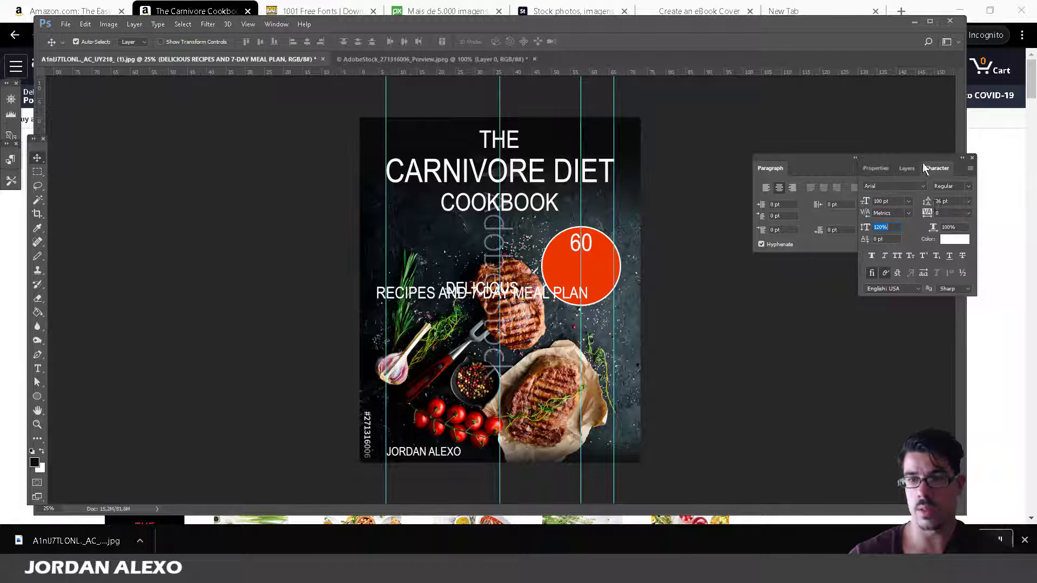
click(967, 201)
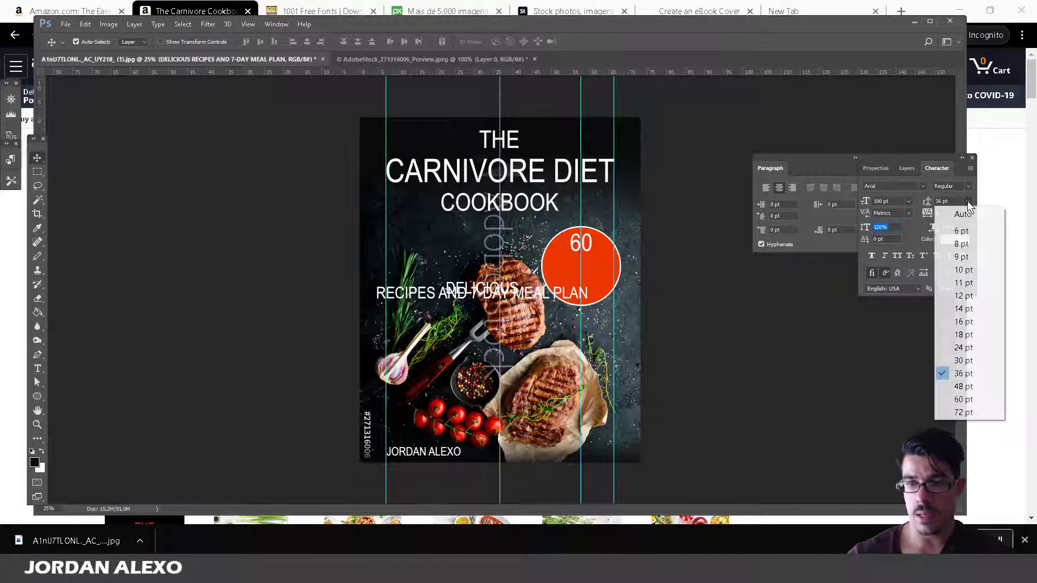
click(963, 413)
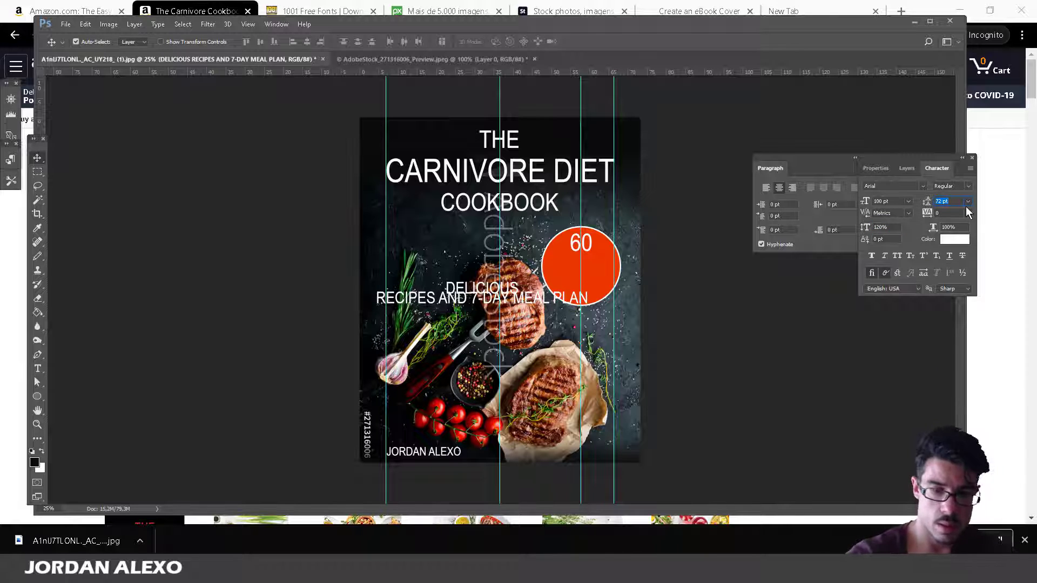
text(120)
key(Return)
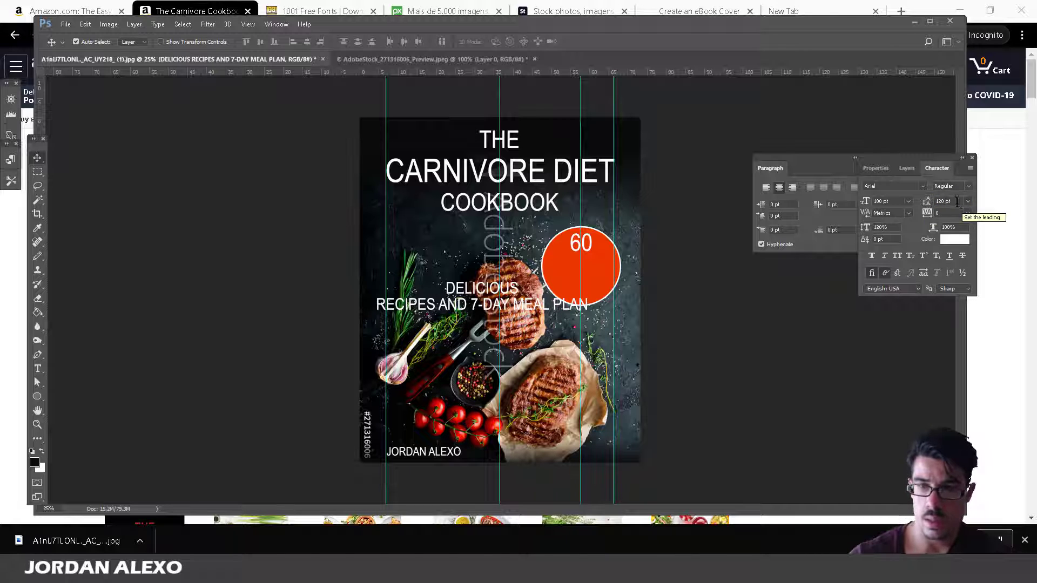
click(956, 201)
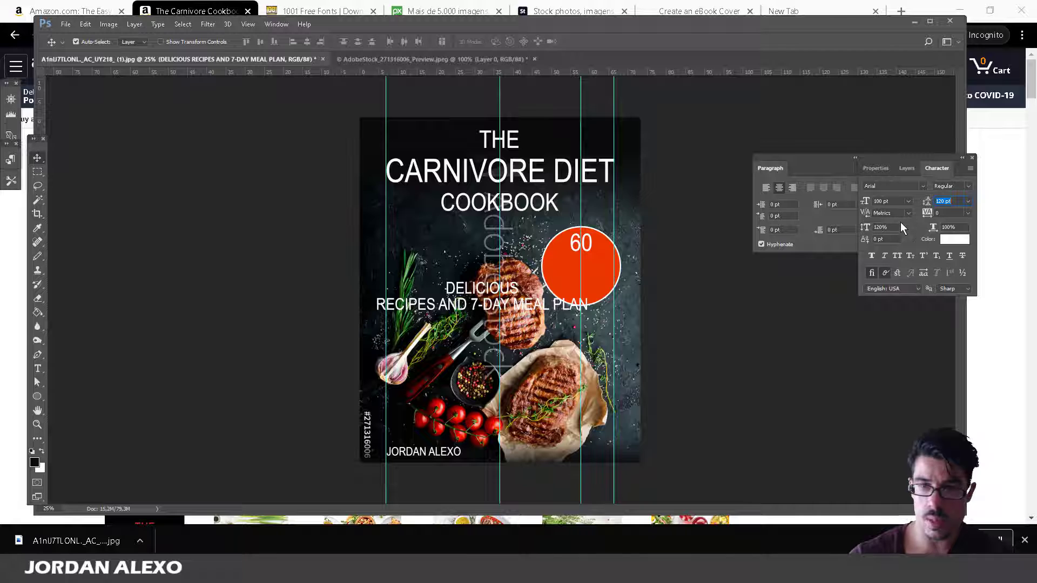
Resize the subtitle to 72 pt, break before 7-DAY, and move it onto the circle.
click(37, 369)
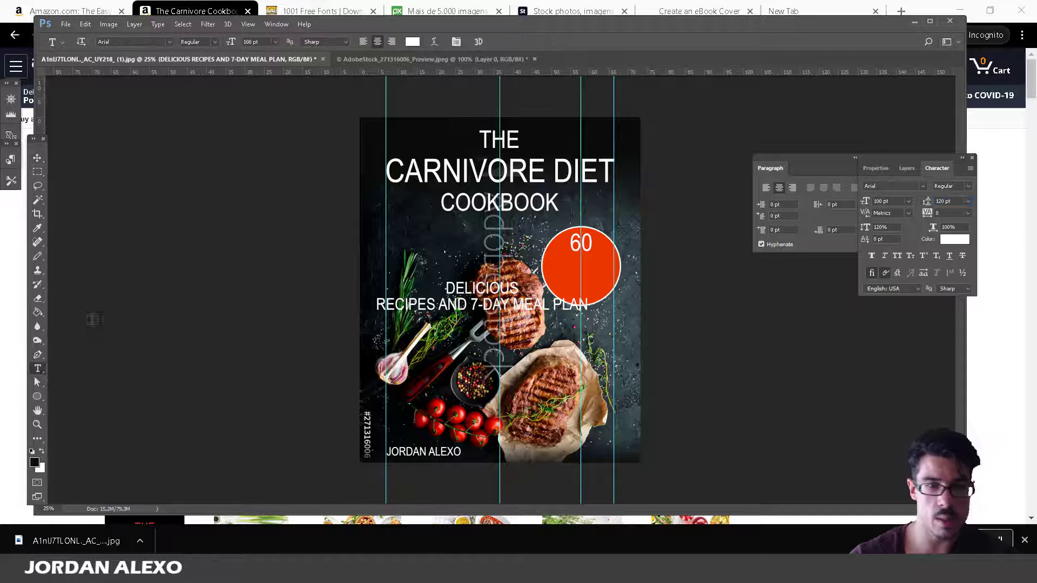
click(274, 41)
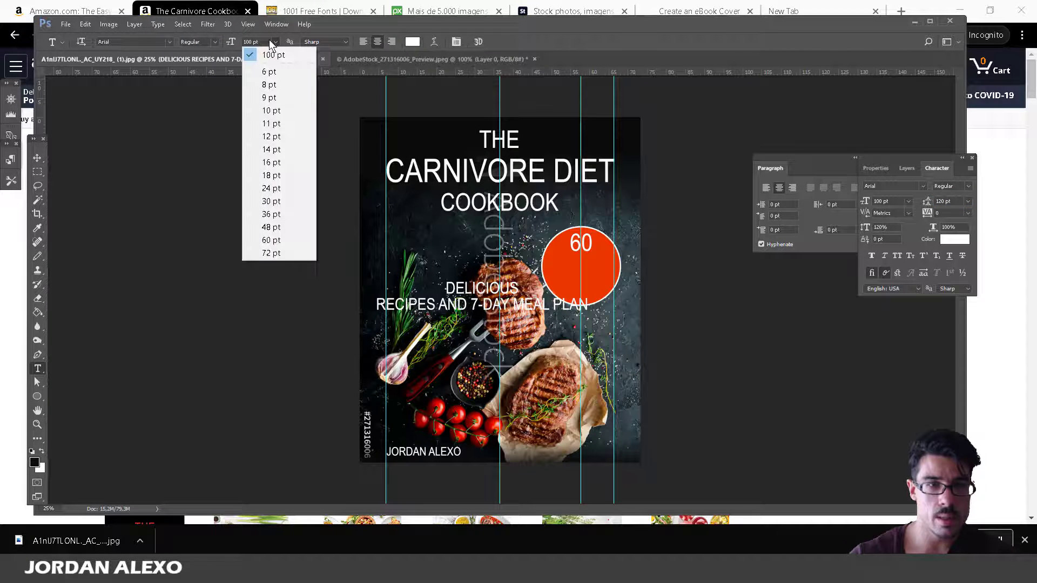
click(279, 253)
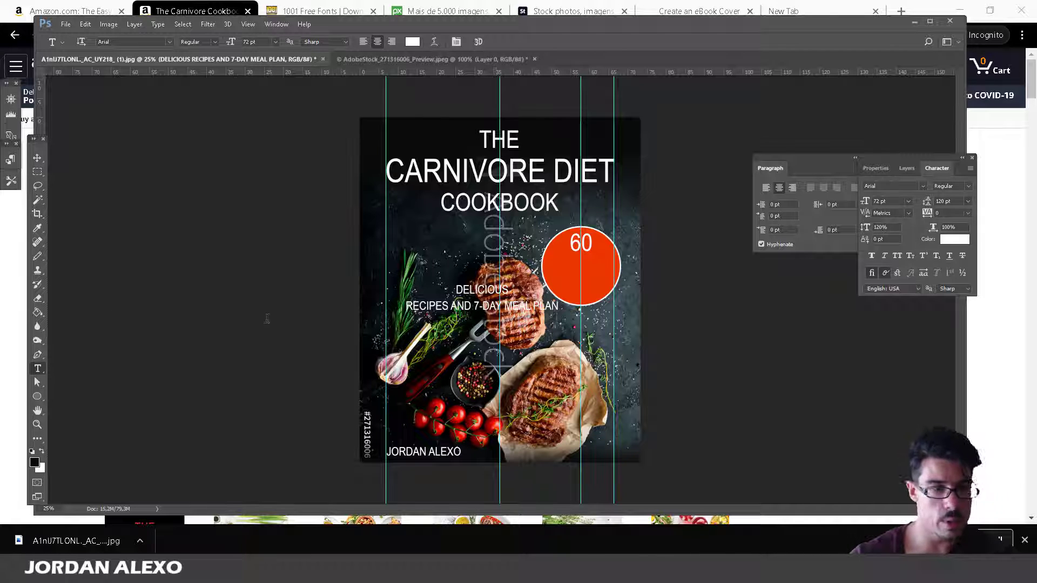
click(482, 306)
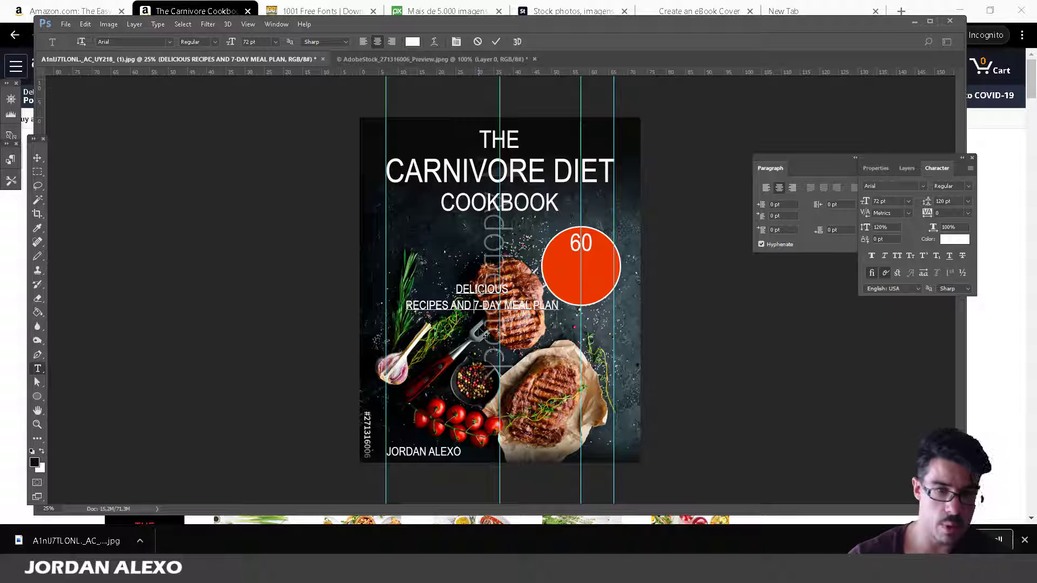
key(Return)
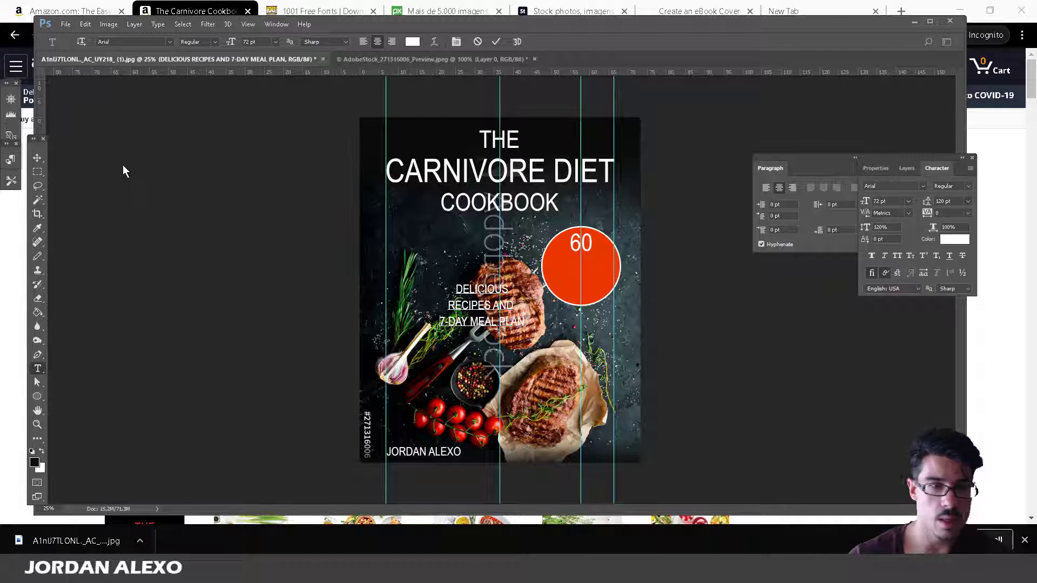
click(38, 158)
drag(460, 311, 560, 279)
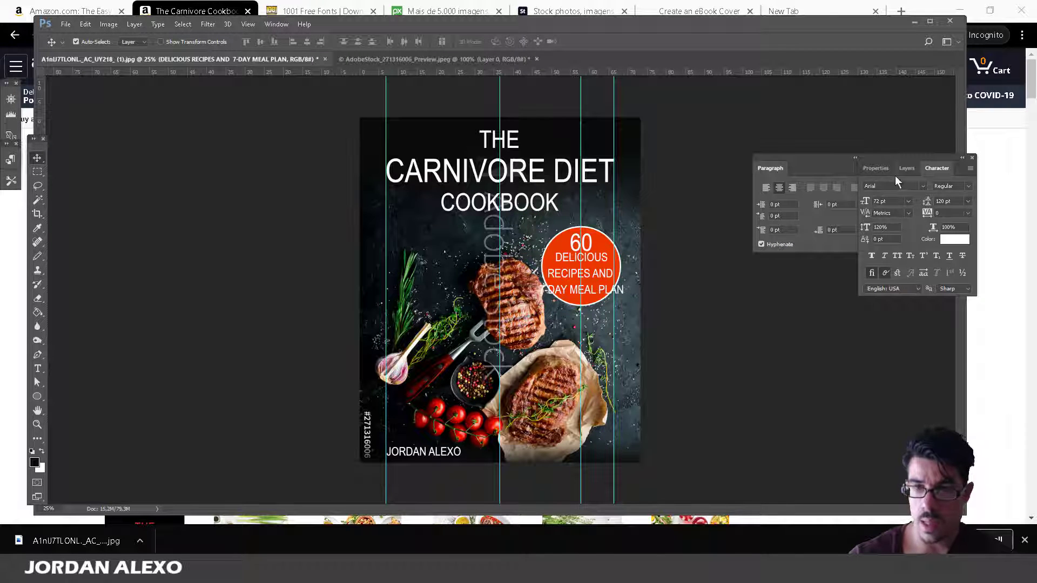
Set the 60 text layer to 120 pt.
click(908, 168)
click(908, 276)
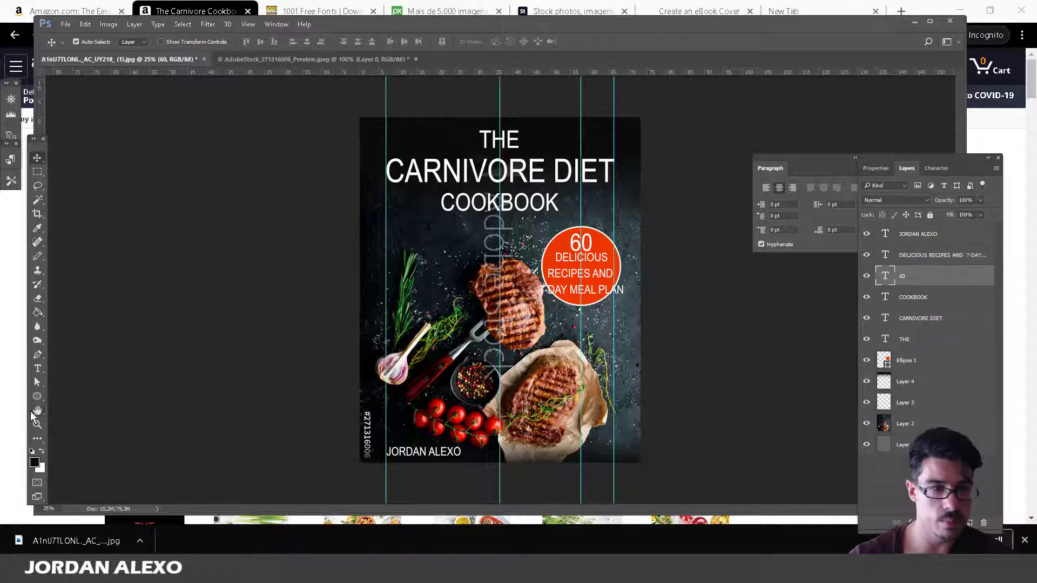
click(39, 372)
click(271, 42)
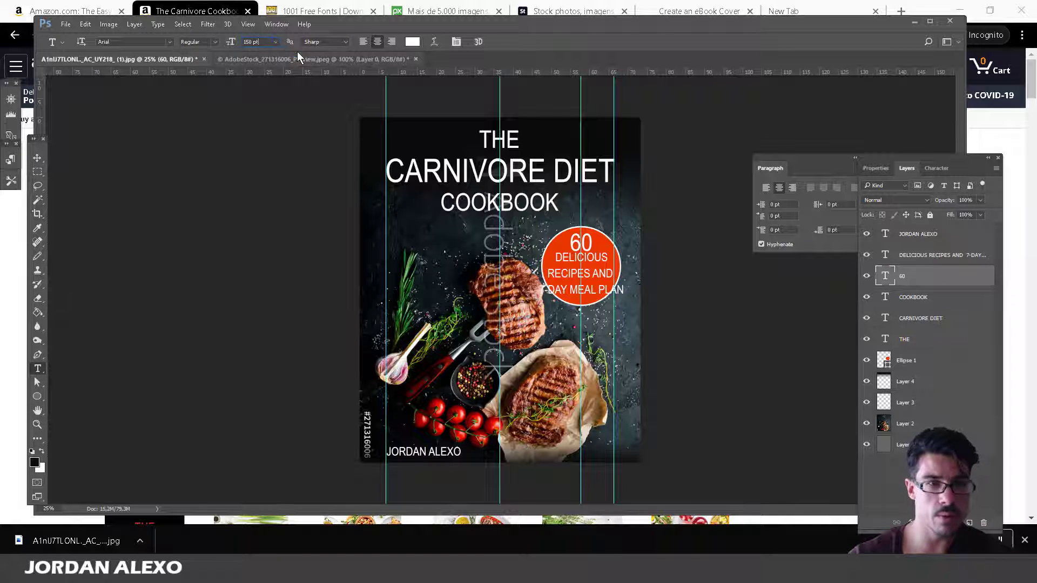
text(12)
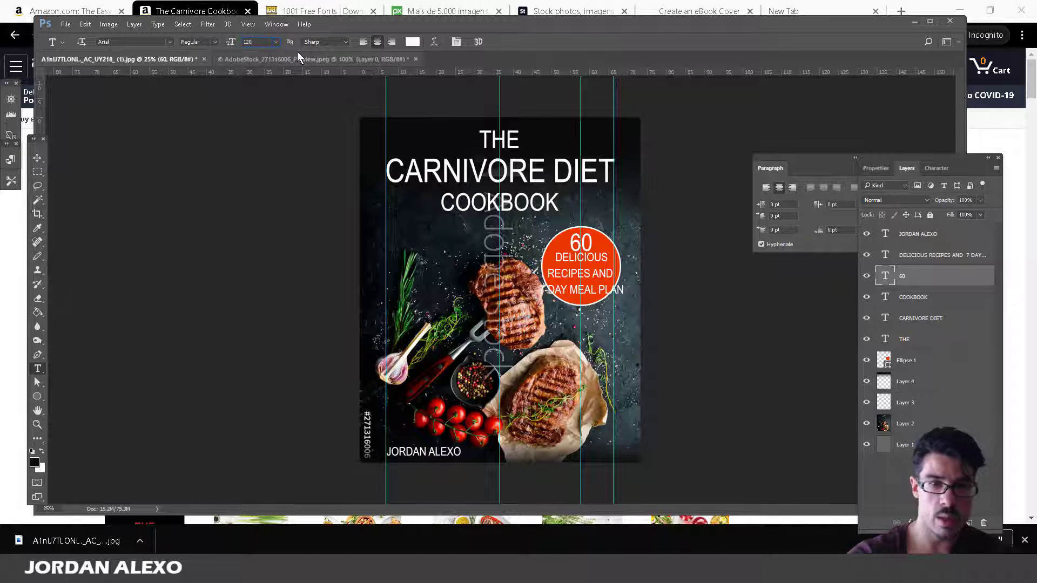
text(0)
key(Return)
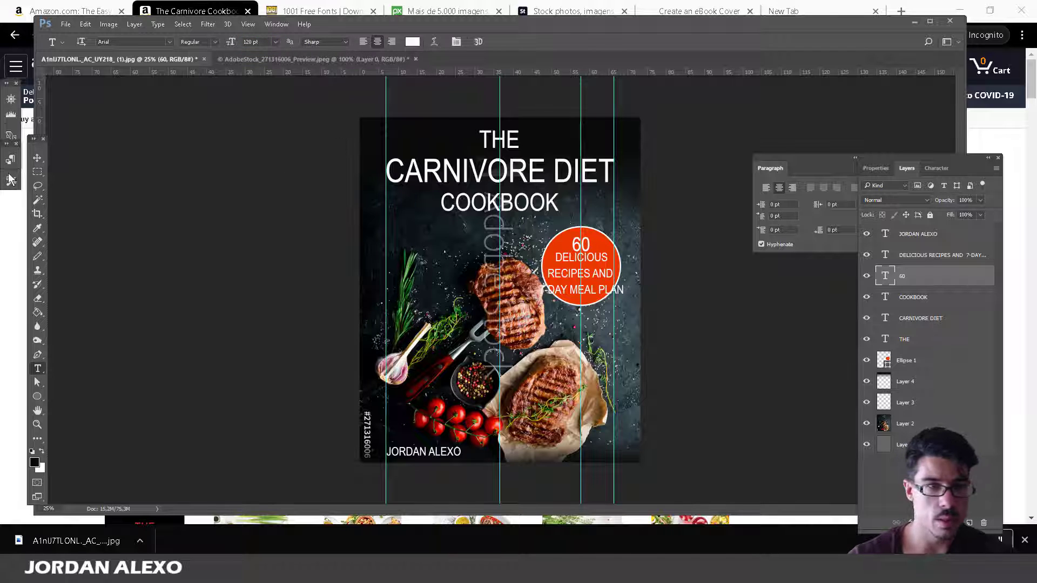
Zoom in on the badge and nudge the 60 slightly higher with Free Transform.
click(37, 157)
drag(590, 251, 588, 244)
key(ctrl+t)
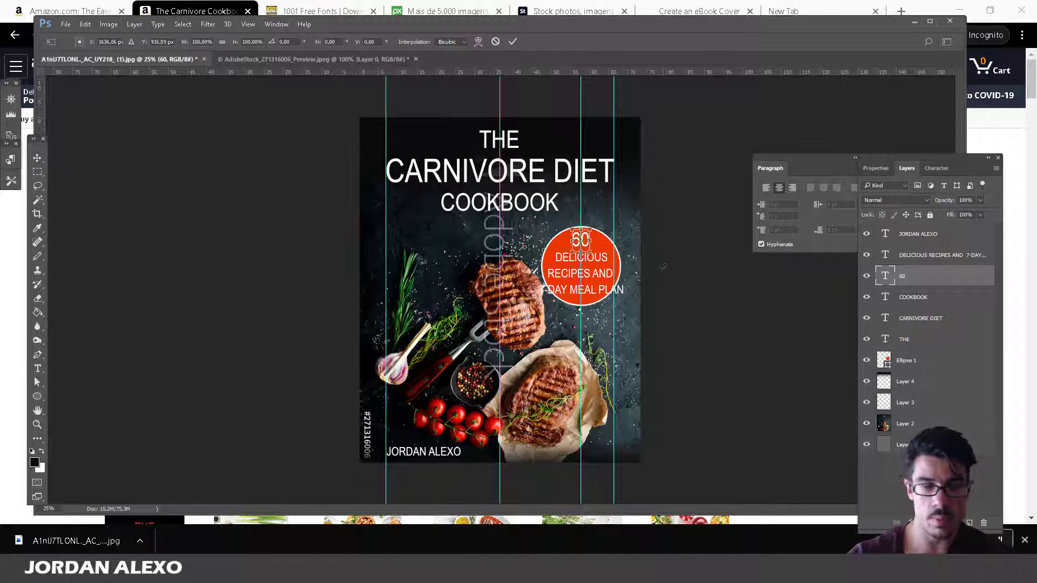
click(37, 424)
click(566, 271)
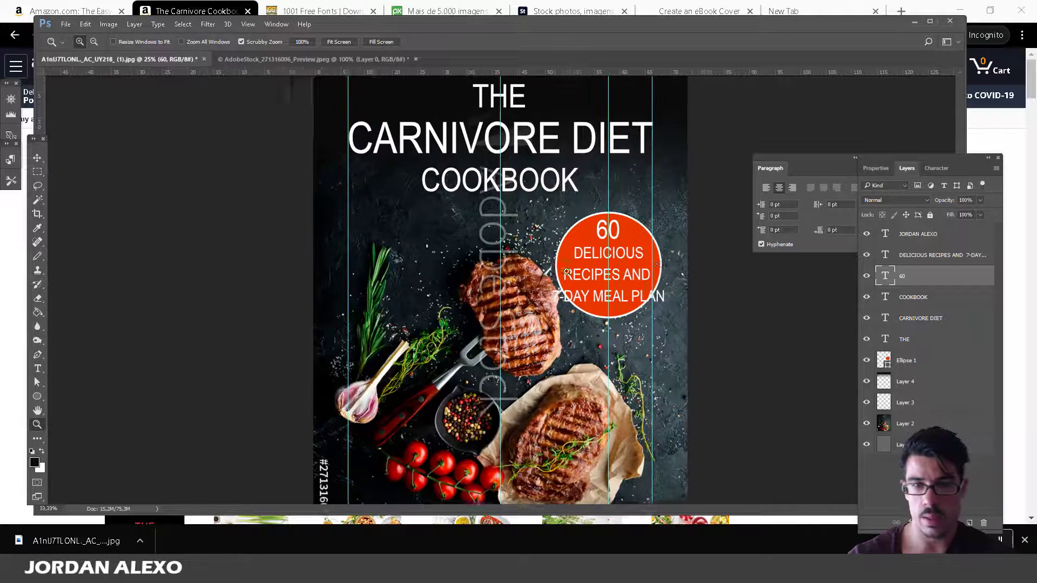
click(682, 265)
click(682, 265)
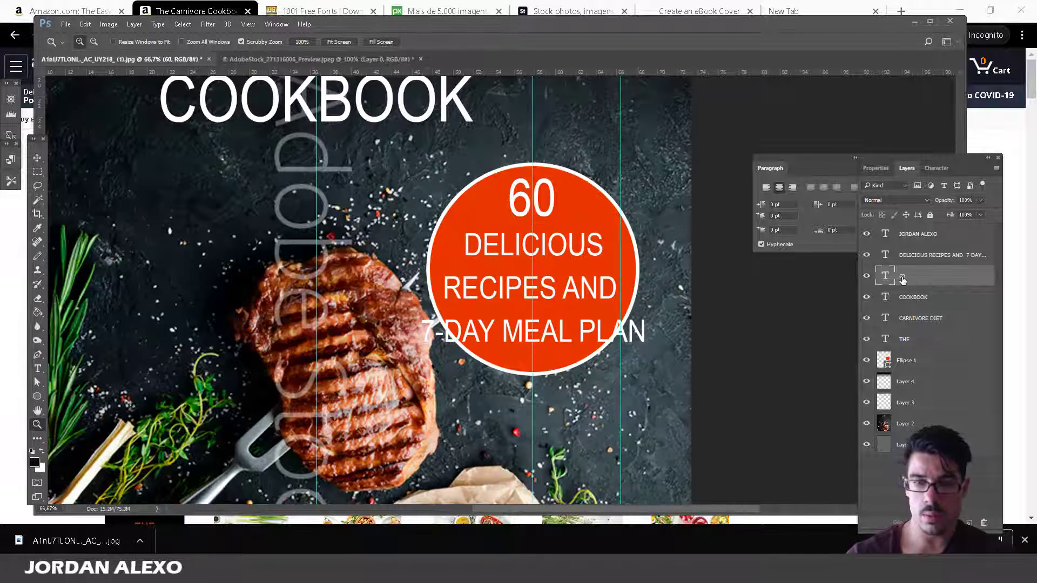
key(ctrl+t)
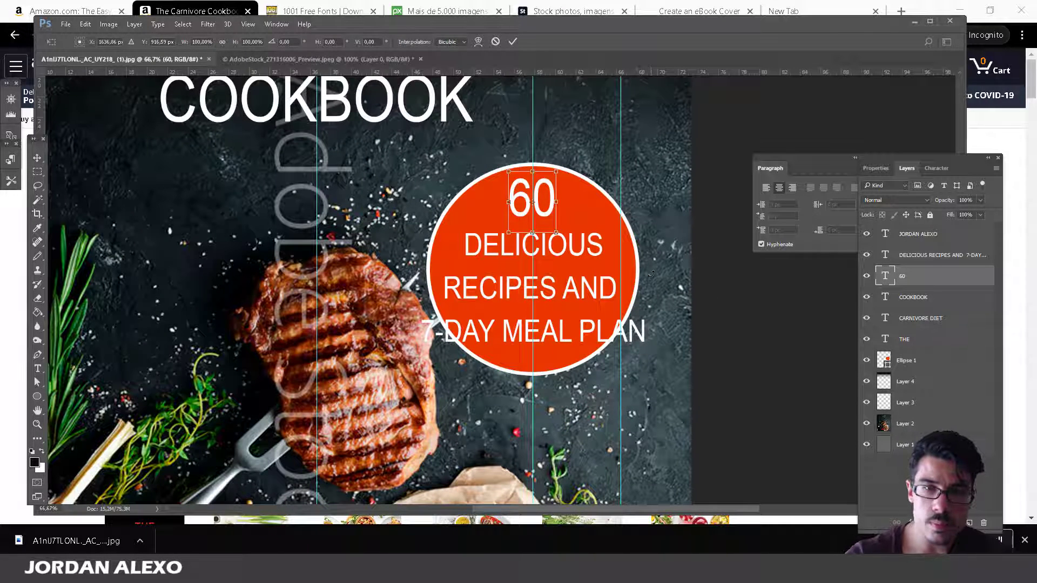
drag(532, 208, 532, 205)
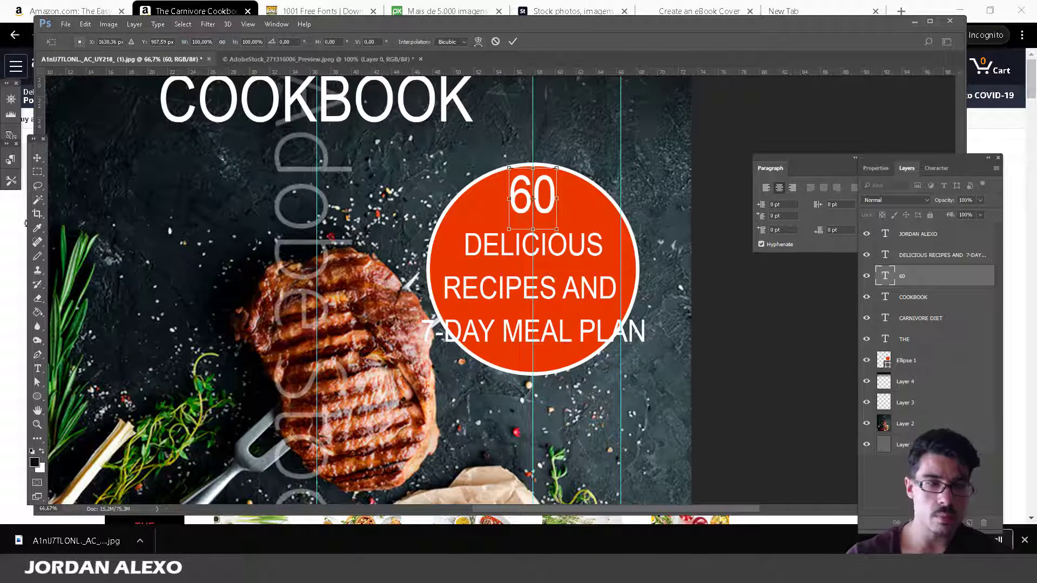
click(36, 160)
click(440, 212)
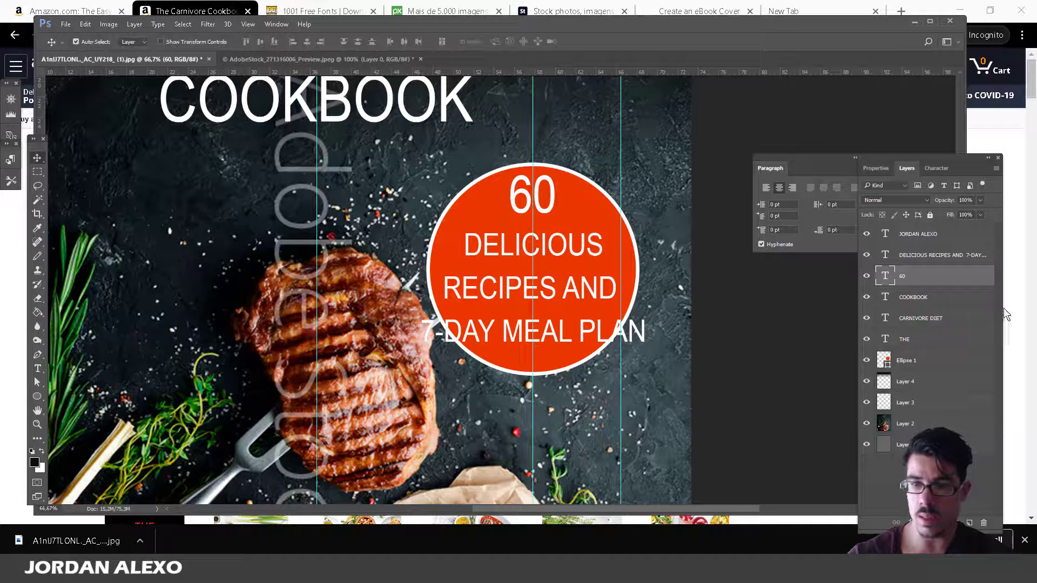
Move PLAN onto its own subtitle line, keeping the 120 pt line spacing.
click(951, 254)
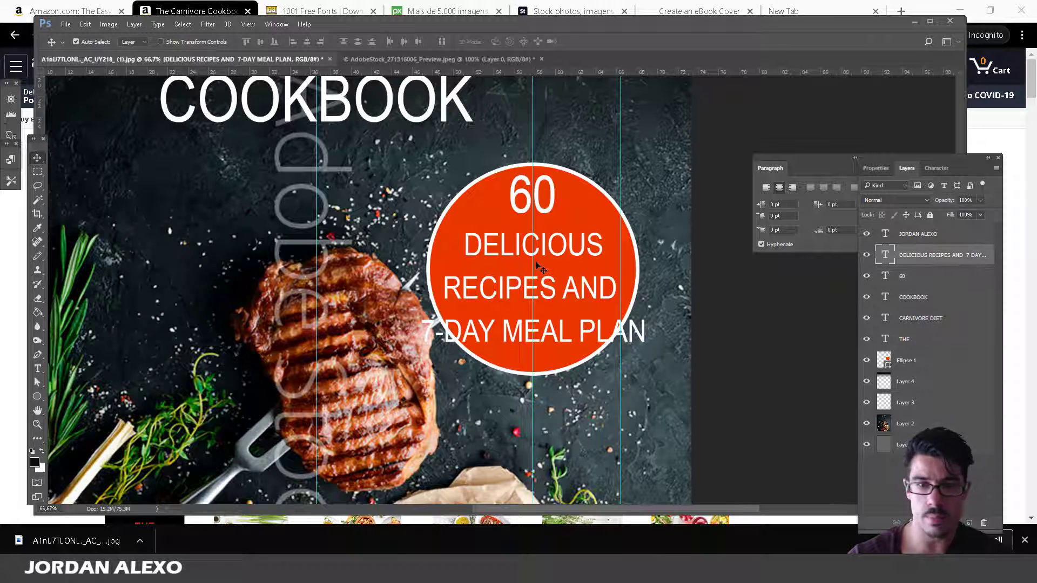
click(39, 370)
click(522, 331)
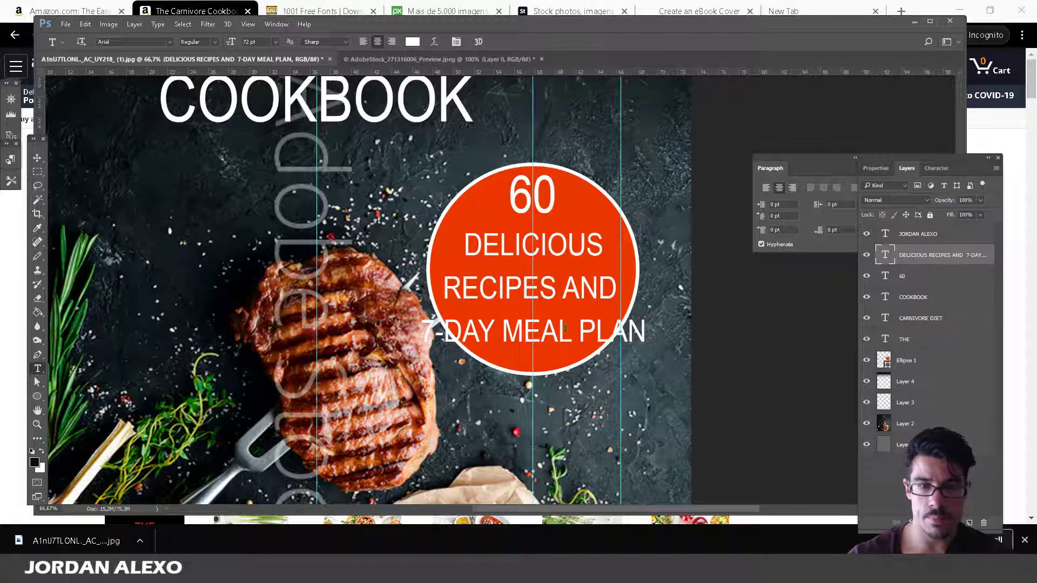
key(Return)
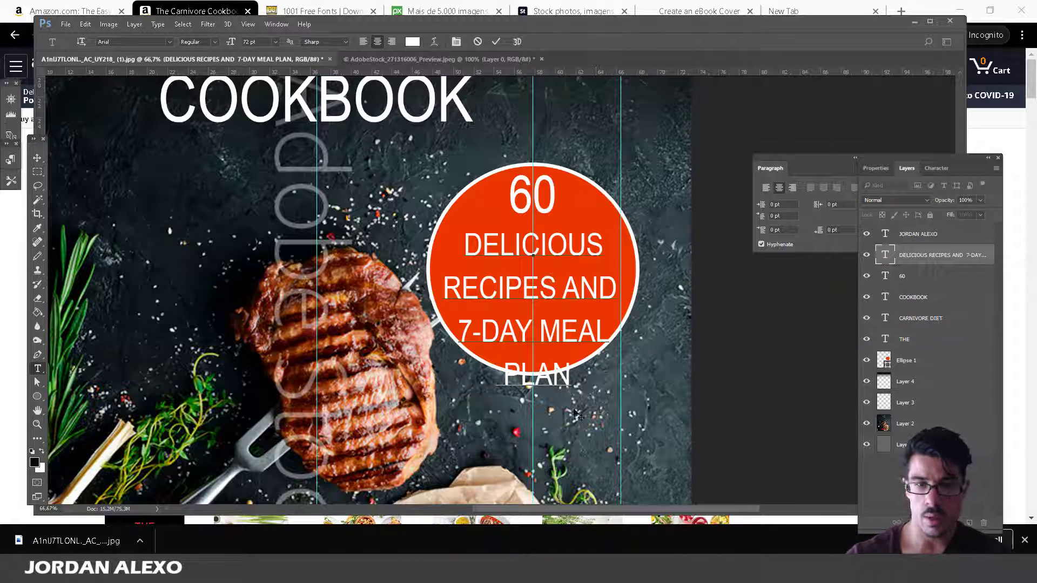
click(935, 168)
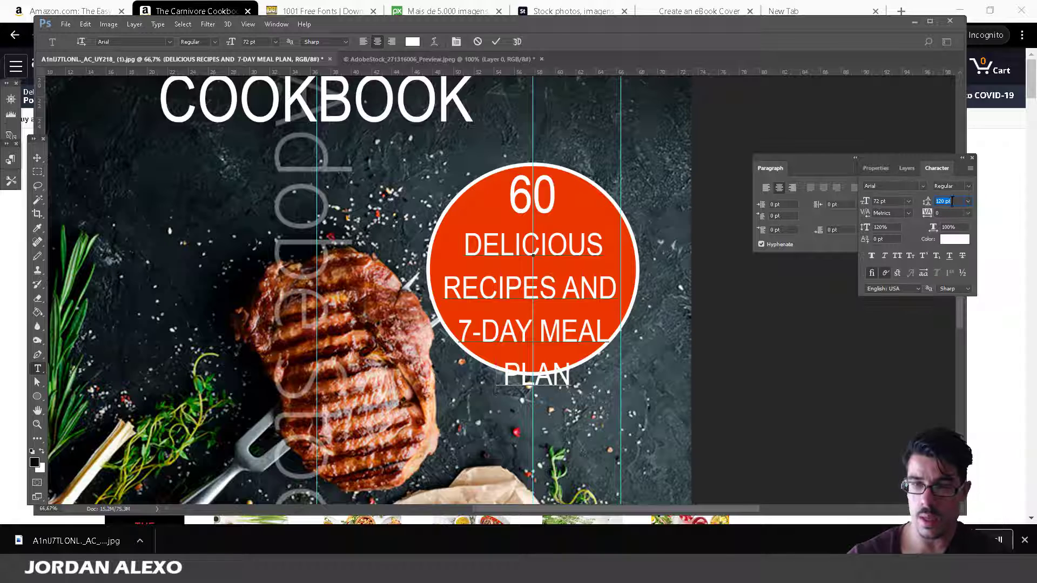
click(970, 202)
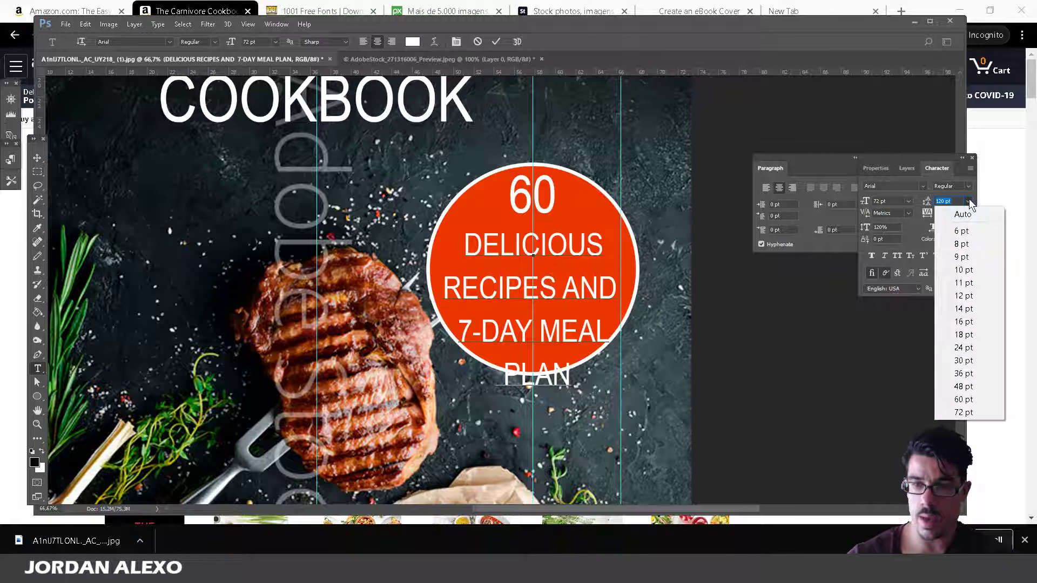
click(967, 410)
key(Escape)
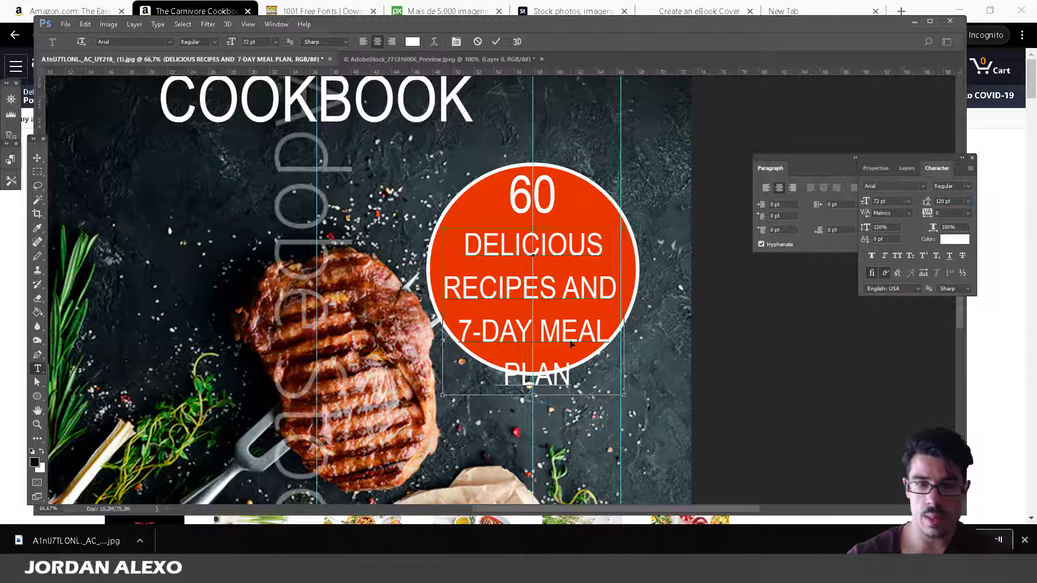
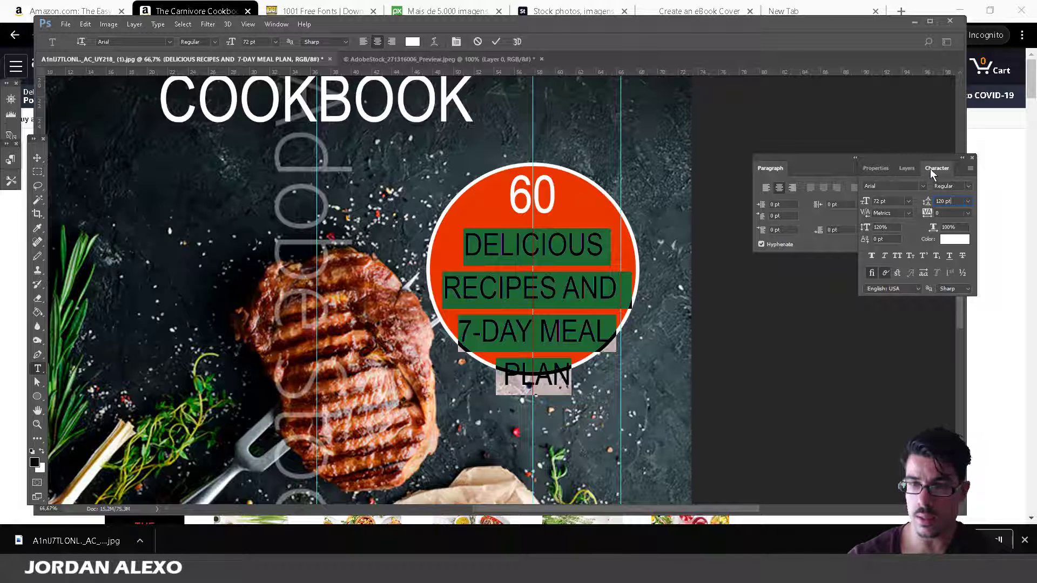
Try several leading values on the badge text, settling first on 80 pt.
click(925, 201)
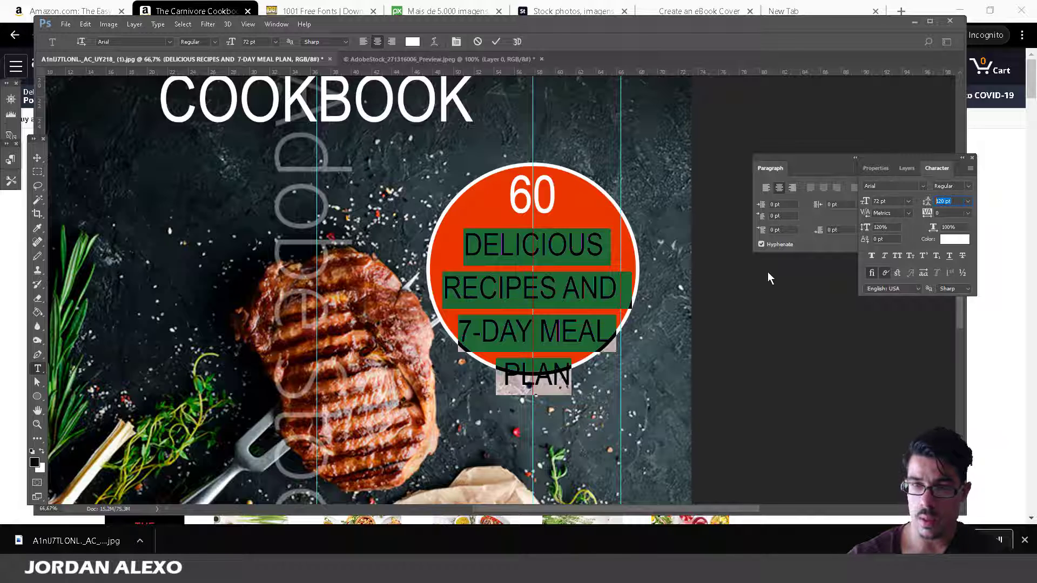
text(1)
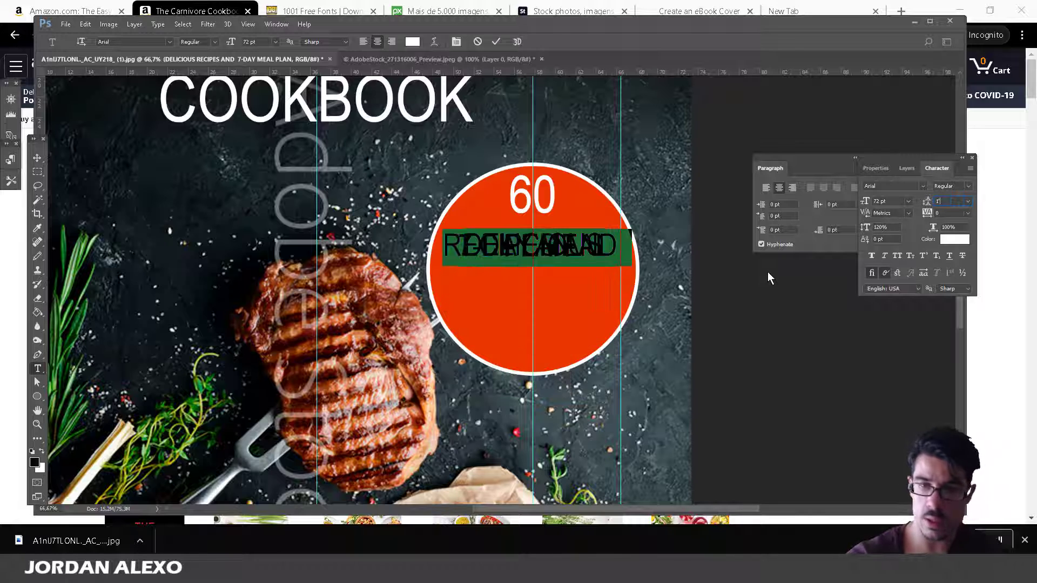
key(BackSpace)
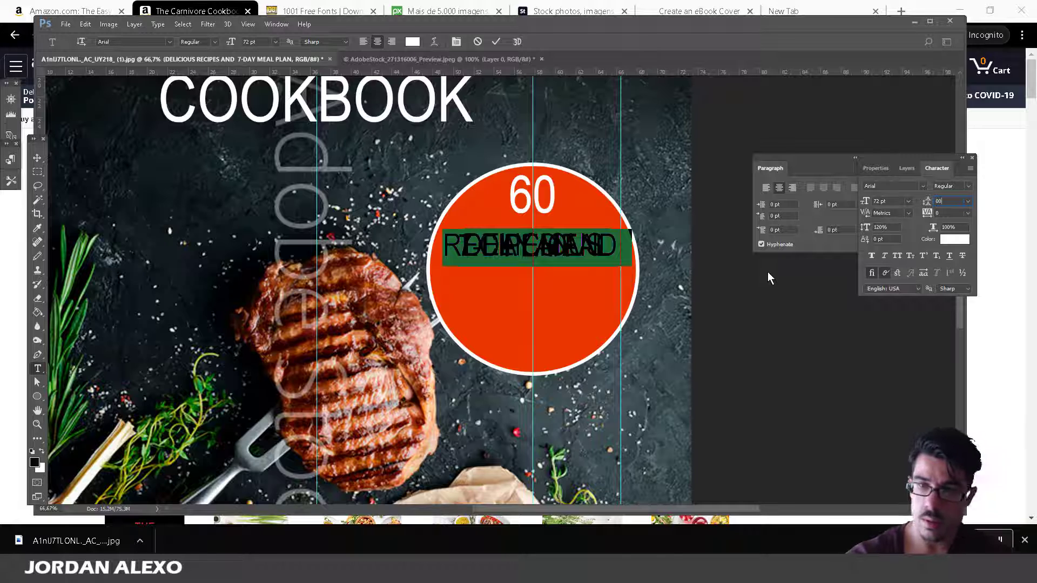
text(00)
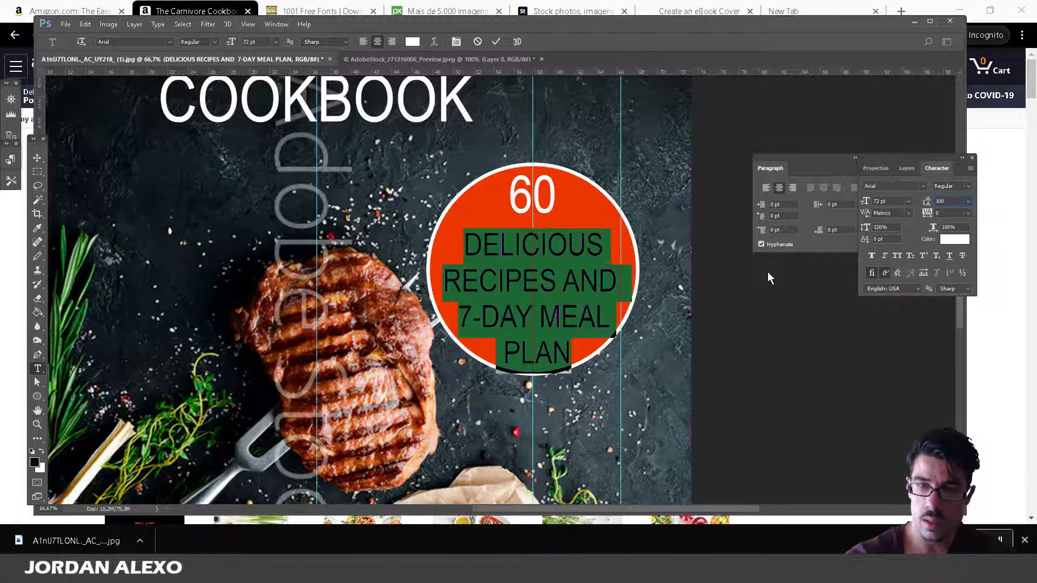
key(BackSpace)
key(BackSpace)
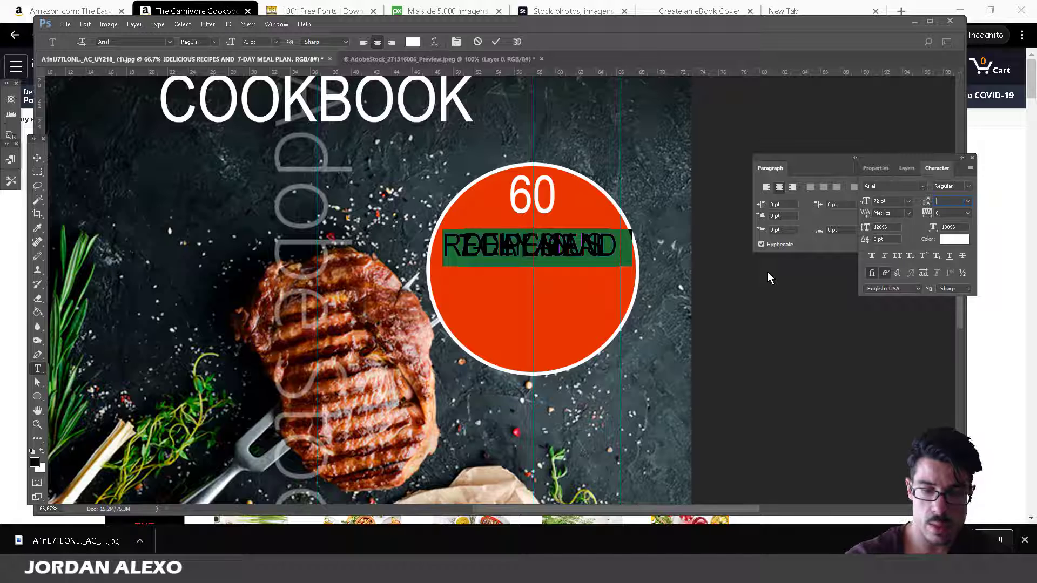
text(72)
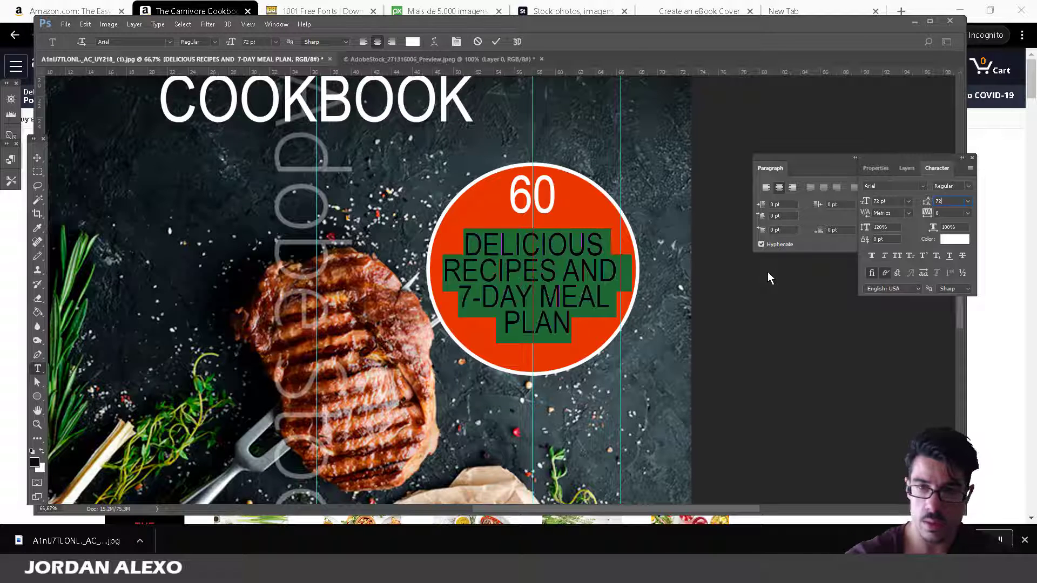
key(BackSpace)
key(BackSpace)
text(80)
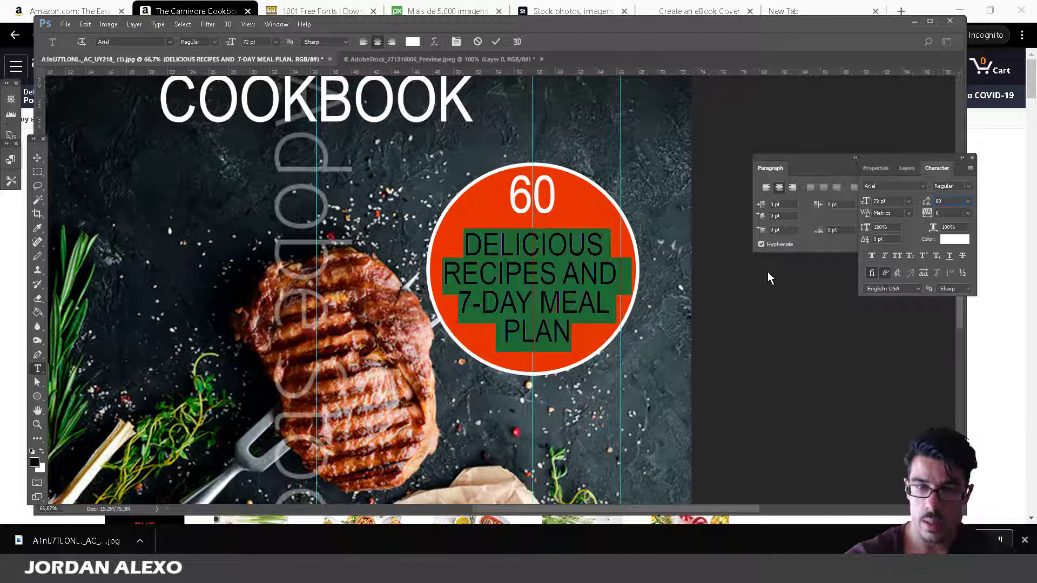
click(37, 158)
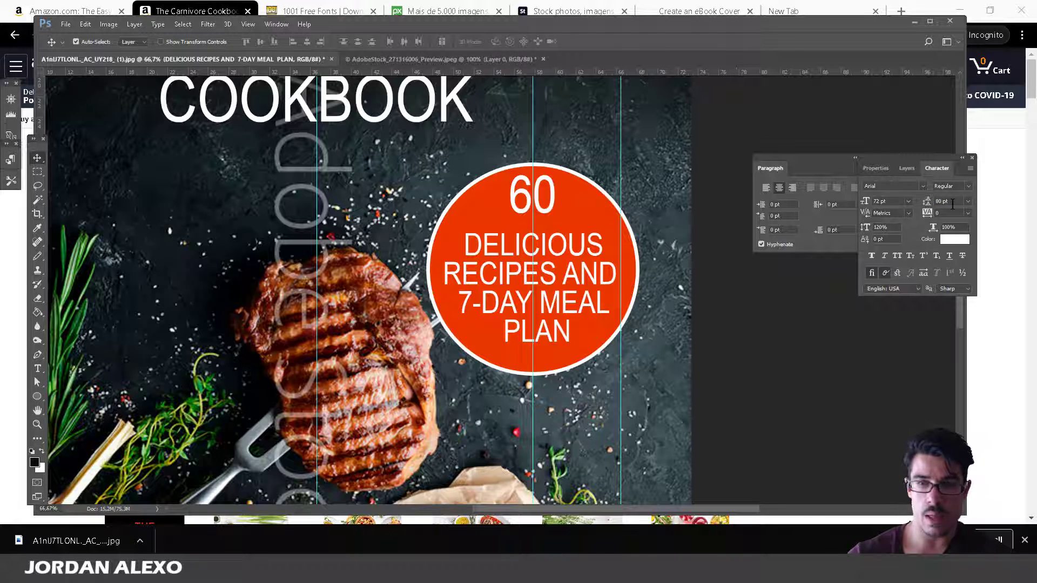
Reselect all the badge text and change its leading to 90 pt.
click(37, 369)
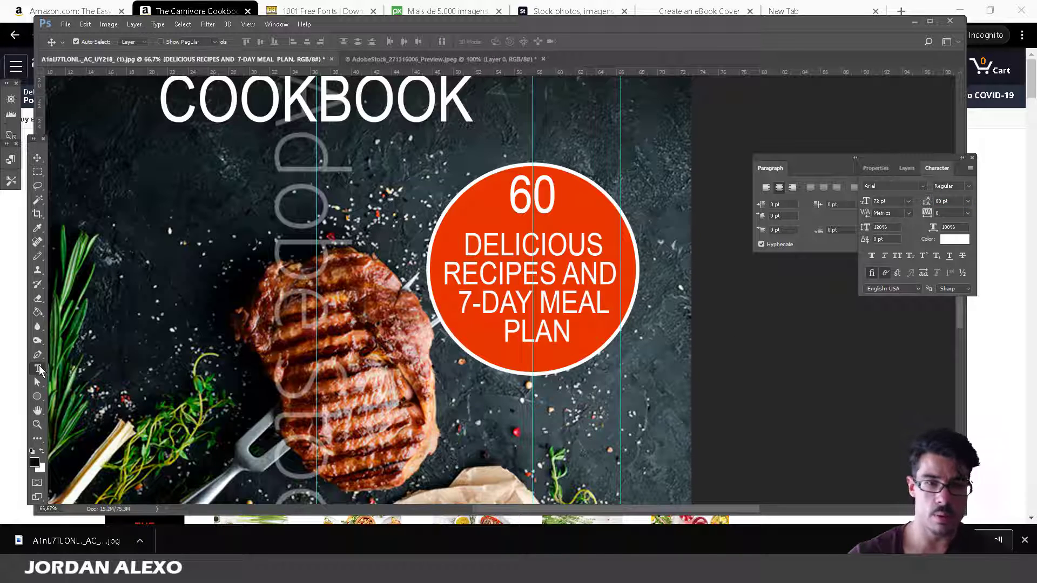
click(551, 281)
key(ctrl+a)
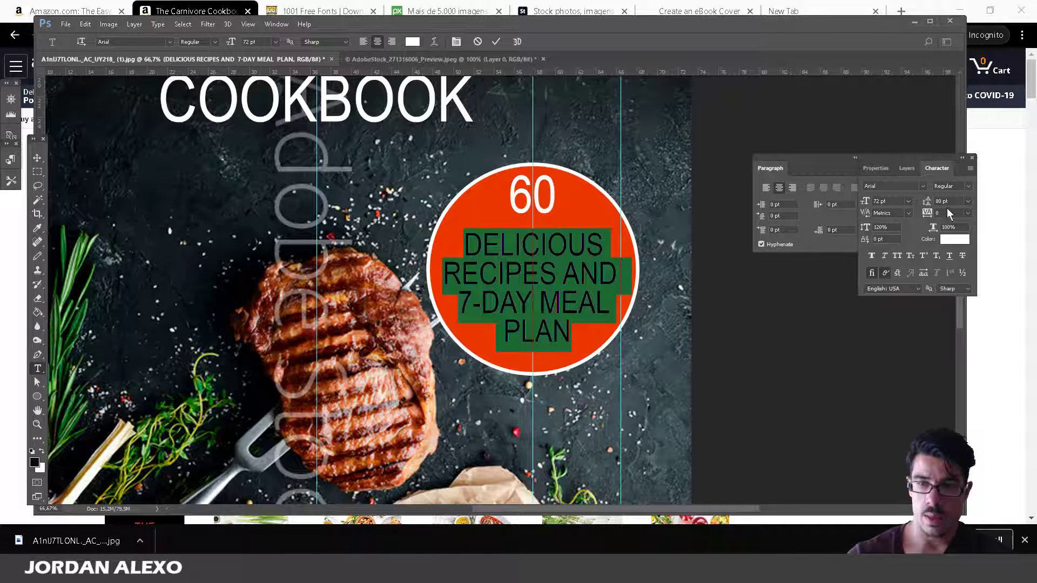
key(Return)
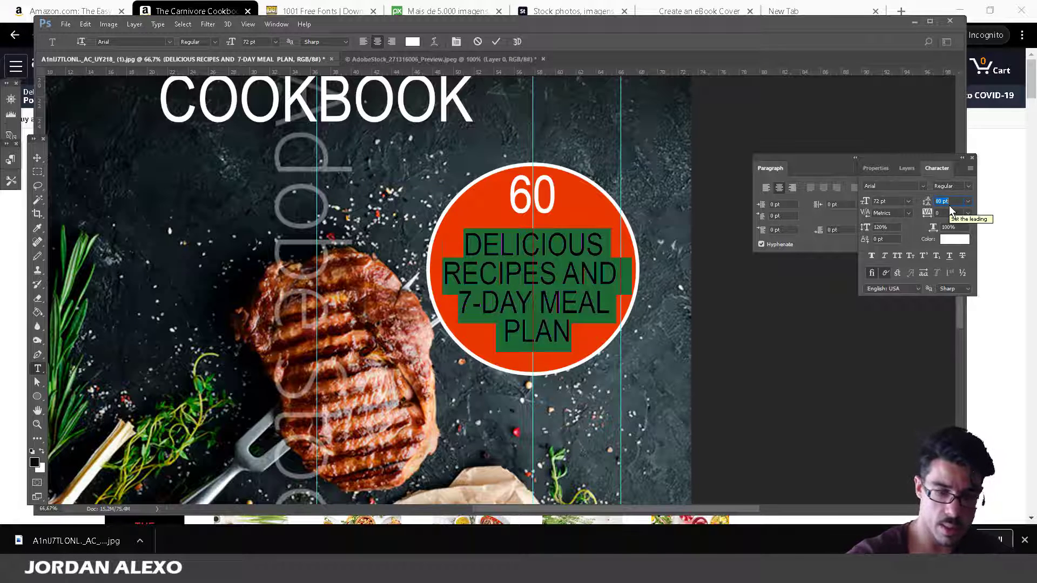
text(90)
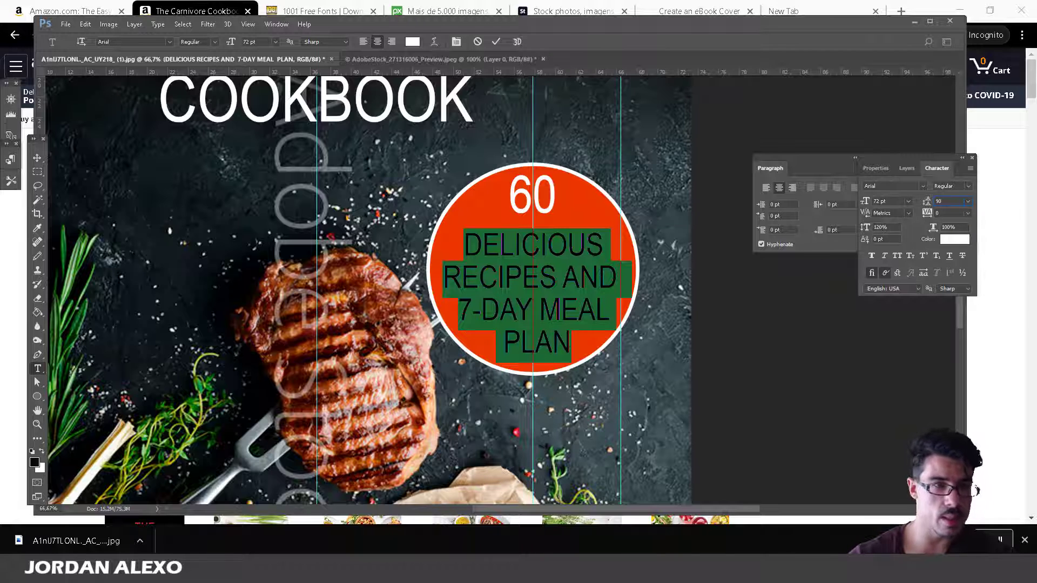
click(37, 158)
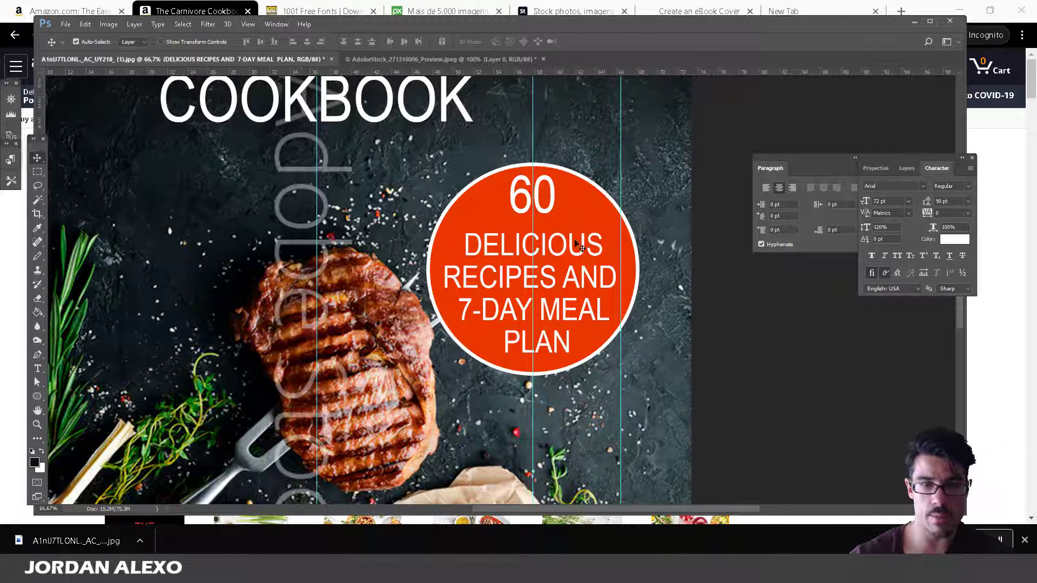
Nudge the DELICIOUS RECIPES text block slightly upward, apply the transform, and show the Layers panel.
key(ctrl+t)
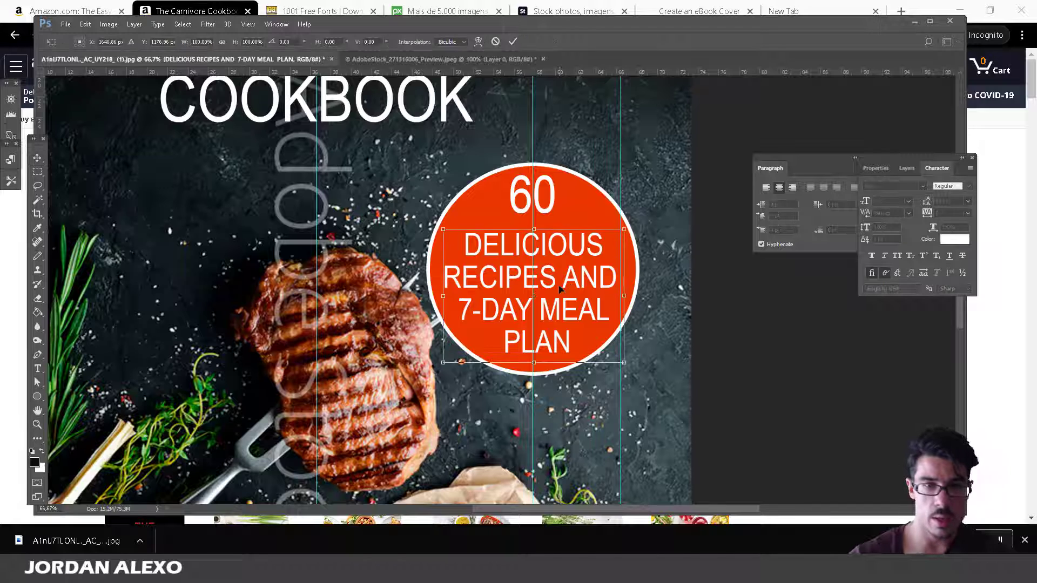
drag(558, 286, 557, 284)
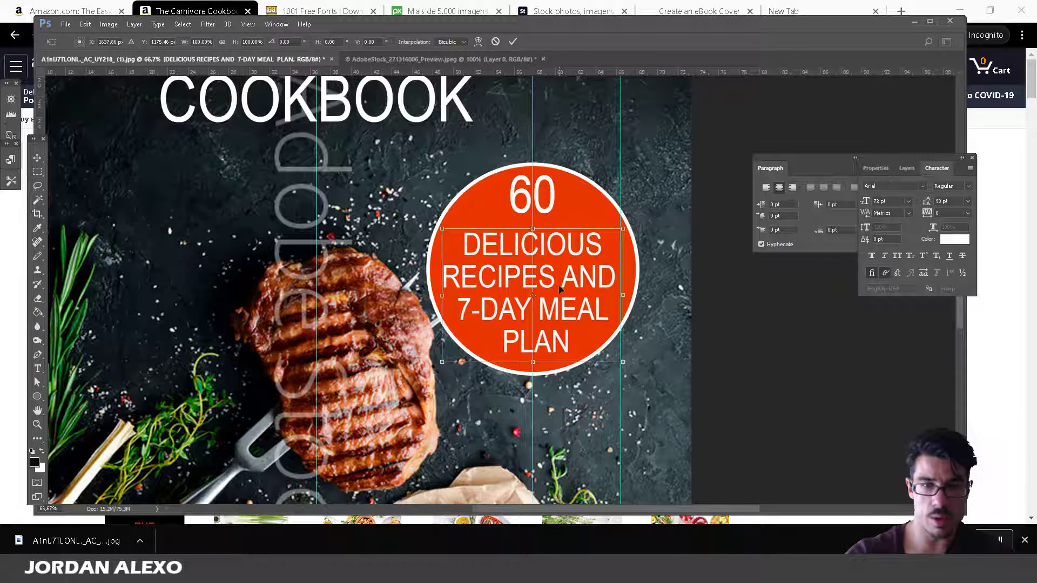
key(Up)
key(Up)
key(Up)
key(Up)
key(Up)
key(Up)
key(Up)
key(Up)
key(Up)
key(Up)
key(Up)
key(Up)
key(Up)
key(Up)
key(Up)
key(Up)
key(Up)
key(Up)
key(Up)
key(Up)
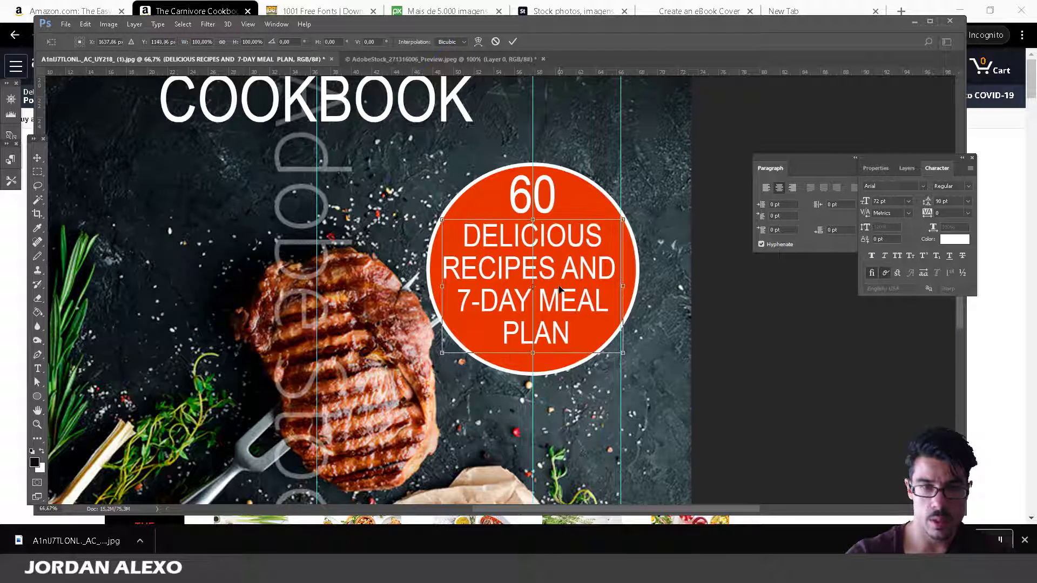
key(Down)
key(Down)
key(Down)
key(Down)
key(Down)
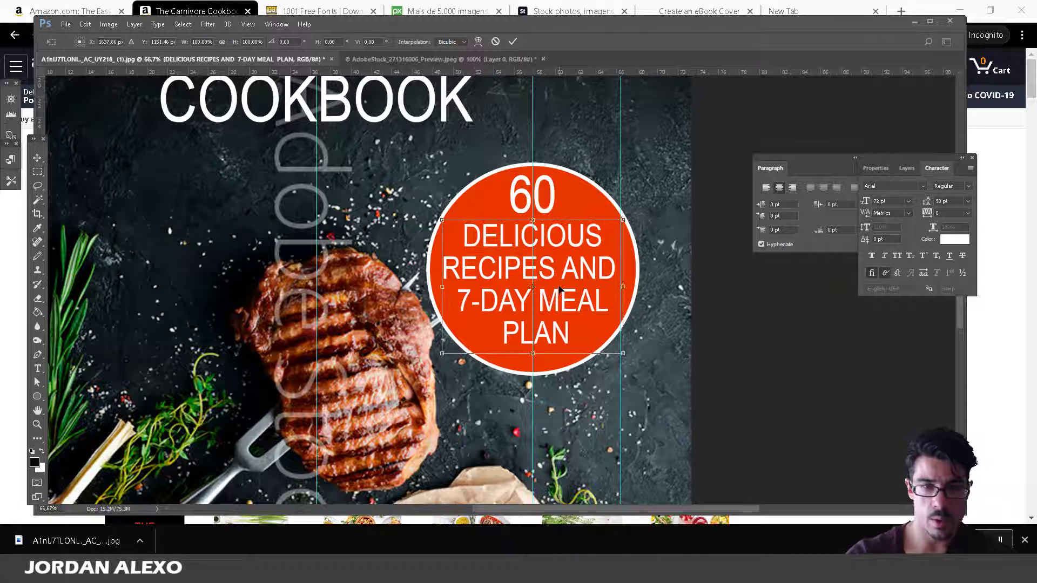
click(38, 158)
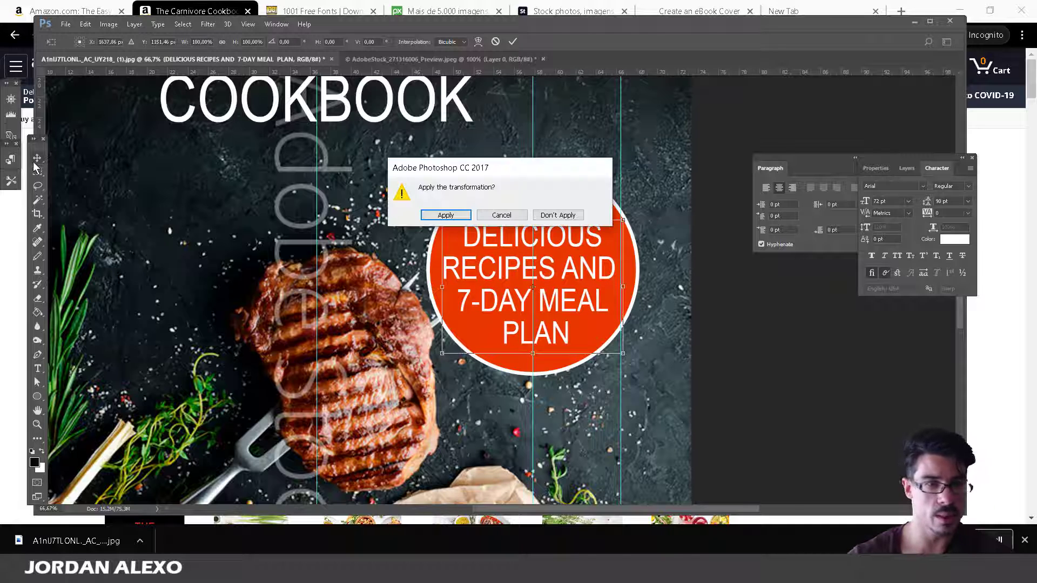
click(439, 213)
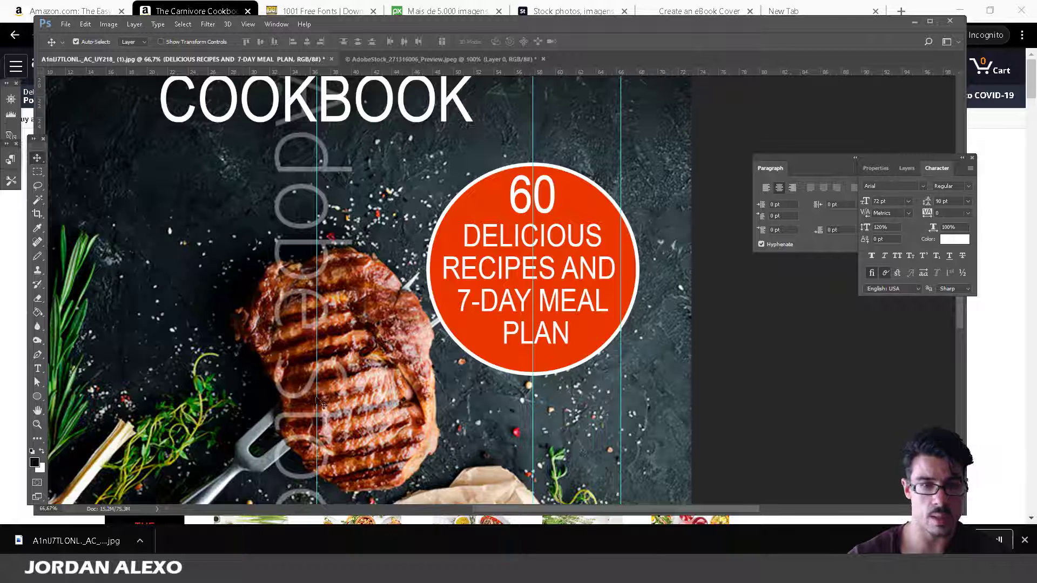
click(38, 369)
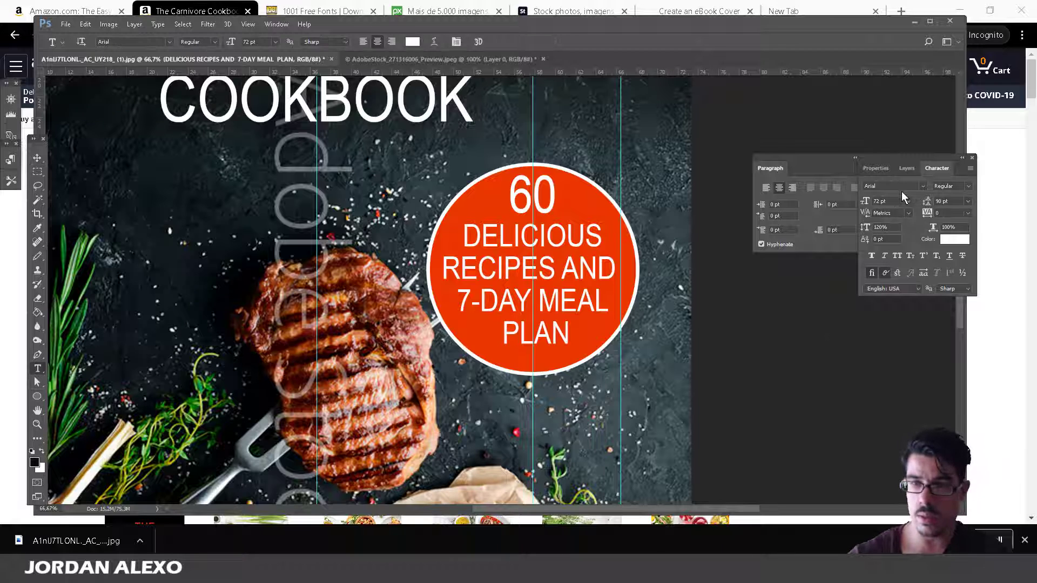
click(905, 171)
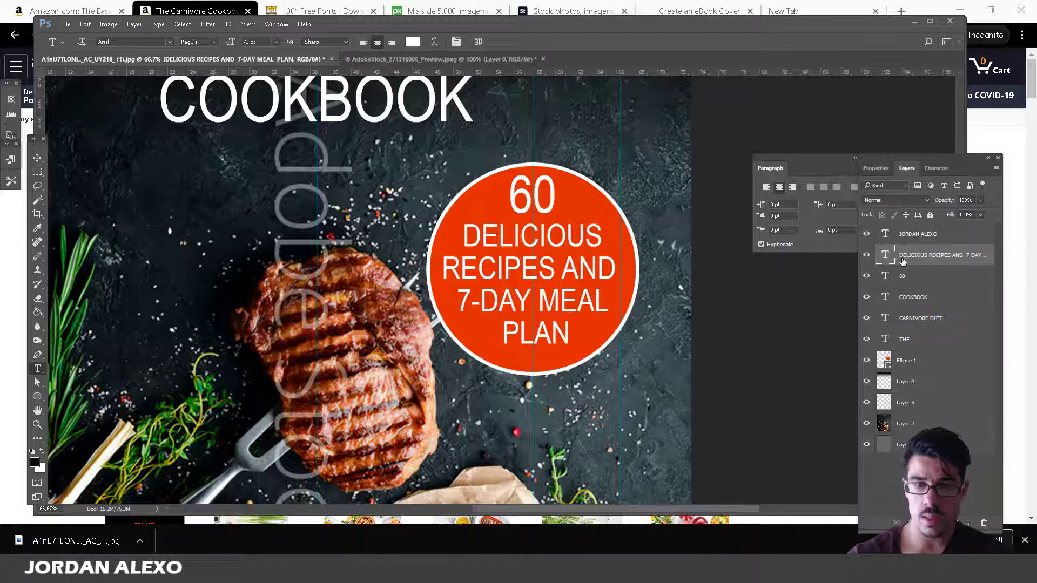
Set the '7-DAY MEAL PLAN' lines of the badge text to Arial Italic.
drag(570, 337, 457, 301)
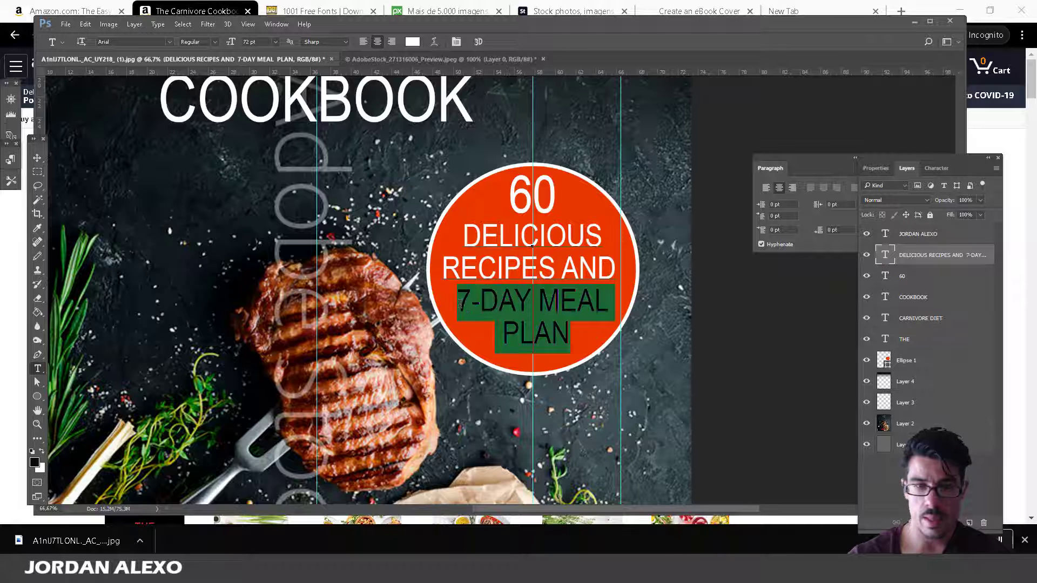
click(215, 43)
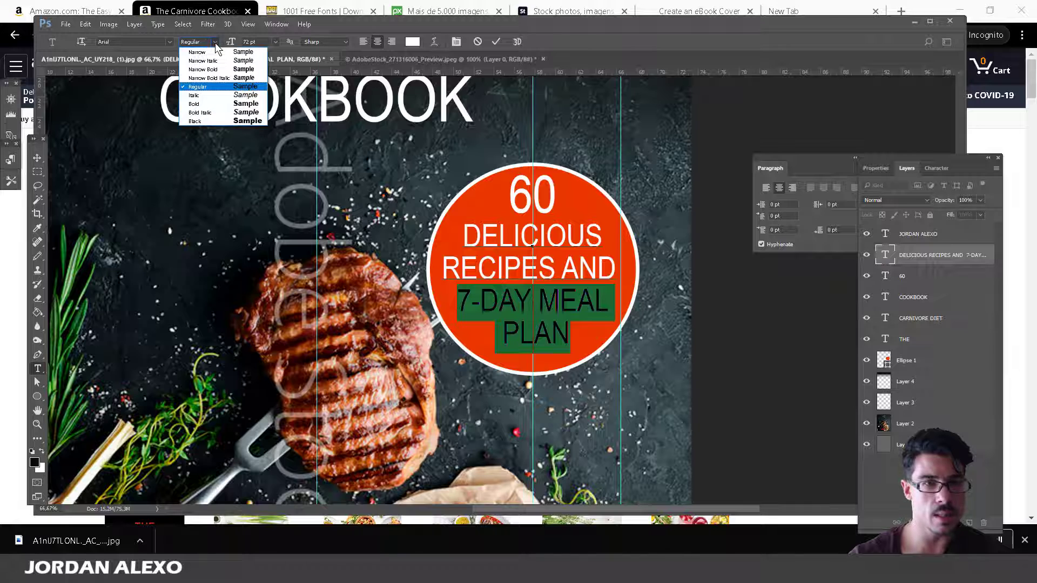
click(203, 97)
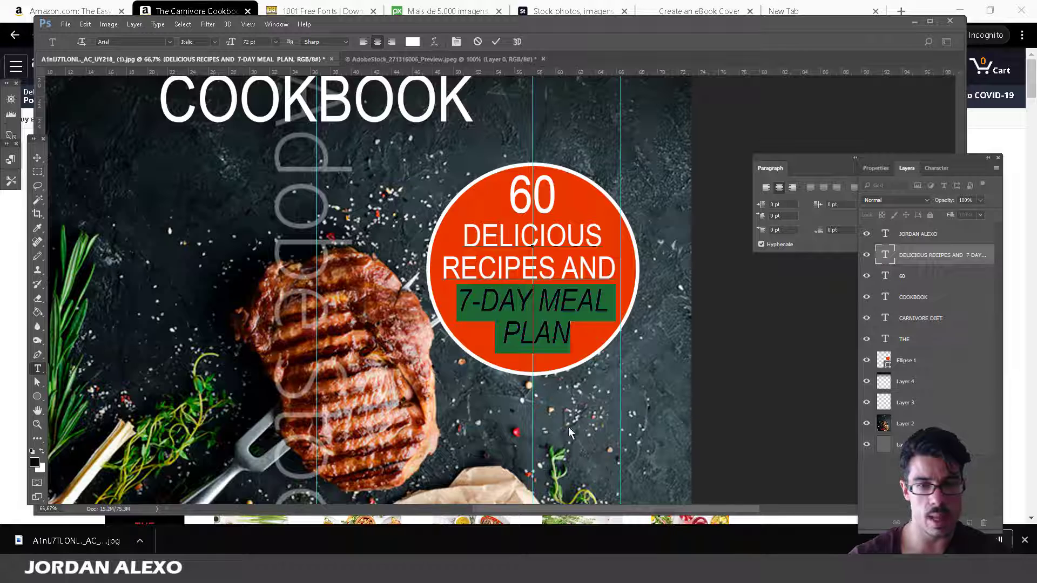
click(37, 158)
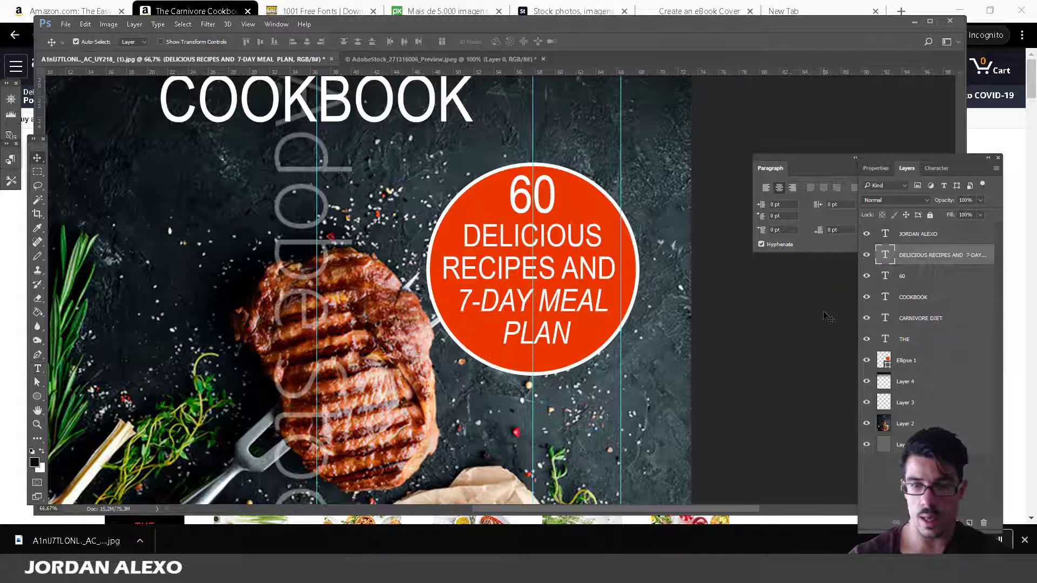
click(965, 380)
Scale the red Ellipse 1 circle to about 95%, nudge it a couple of pixels right, and apply.
click(964, 368)
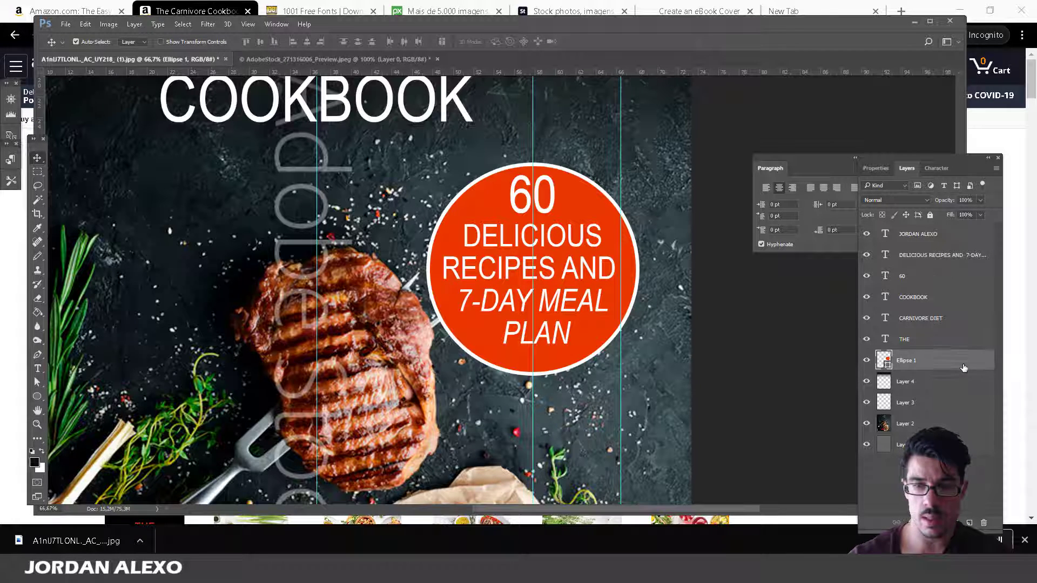
key(ctrl)
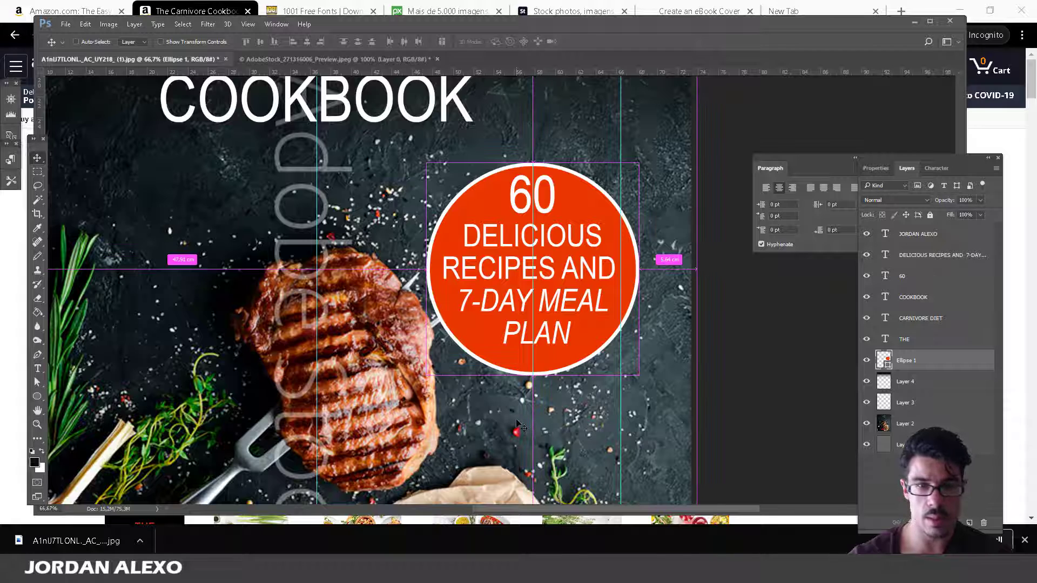
key(ctrl+t)
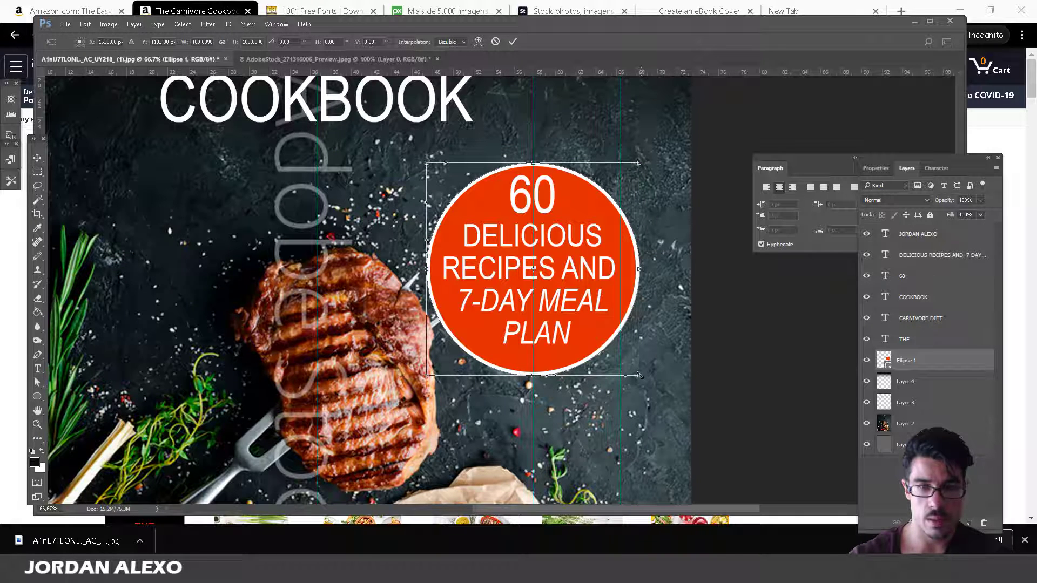
drag(639, 376, 626, 363)
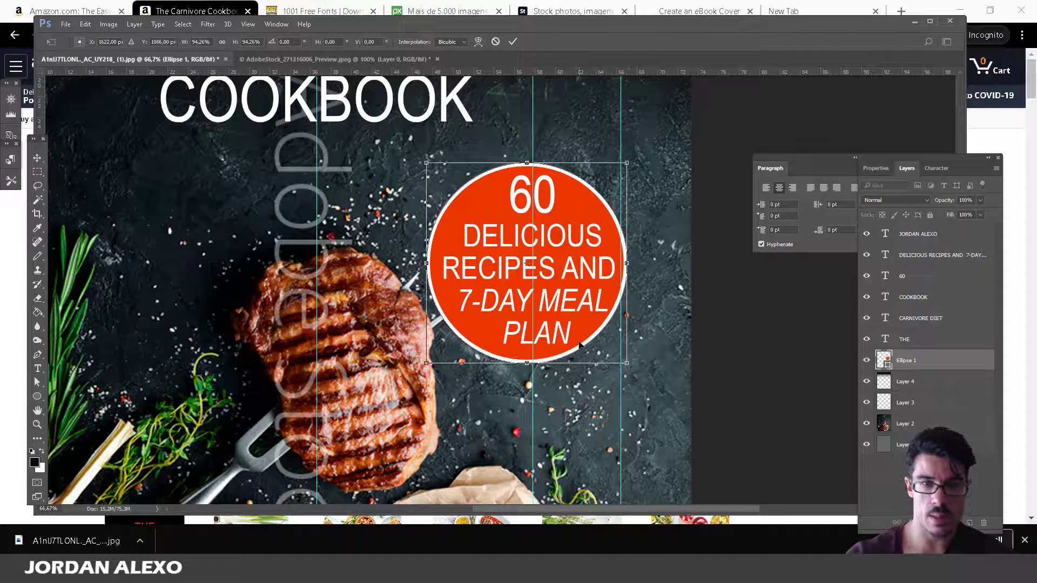
key(Right)
key(Right)
key(Right)
key(Right)
key(Right)
key(Right)
key(Right)
key(Right)
key(Right)
key(Right)
key(Right)
key(Right)
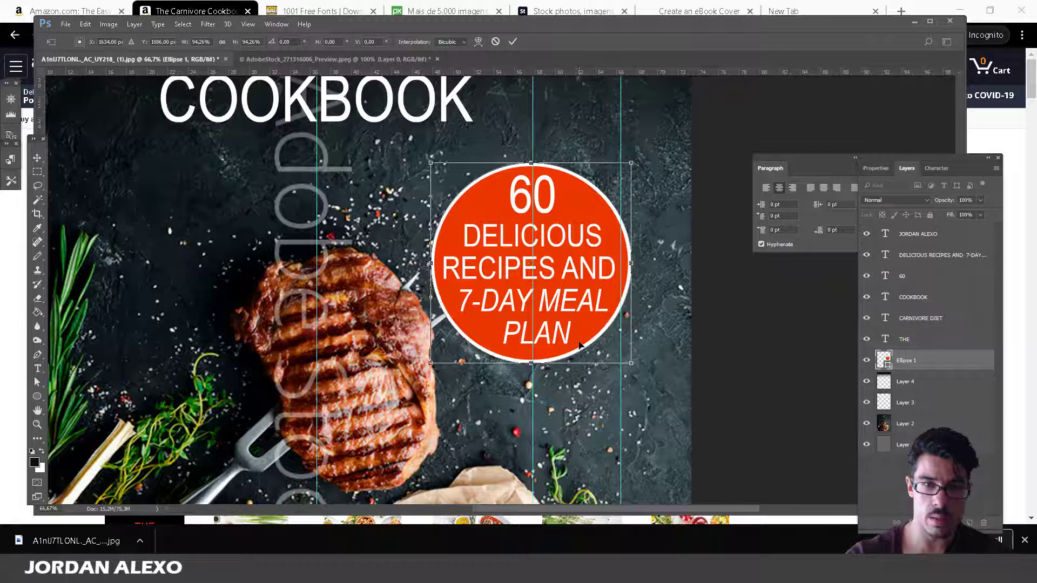
key(Right)
key(Right)
key(Right)
key(Right)
key(Right)
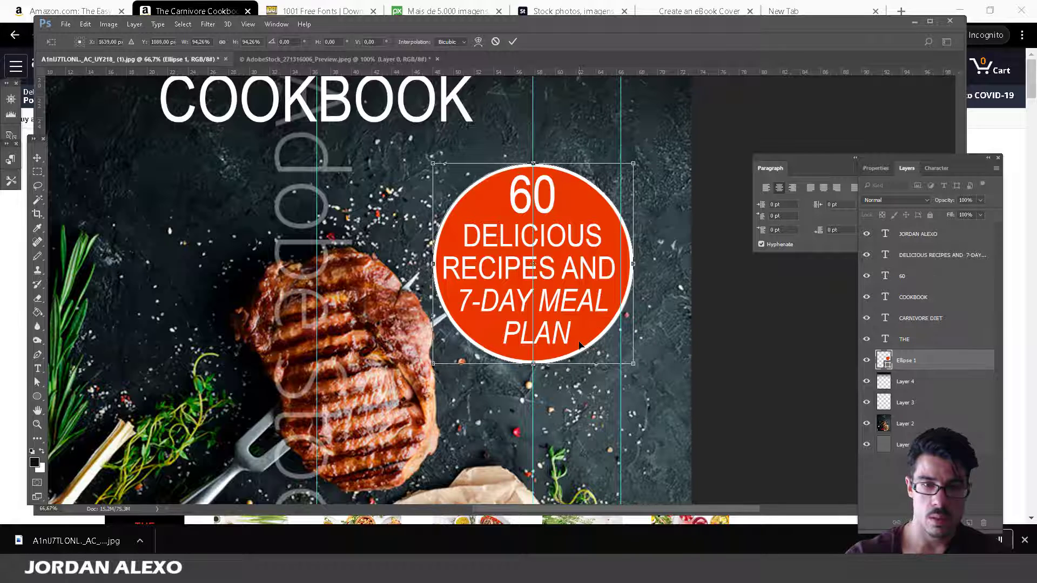
key(Left)
key(Left)
key(Up)
key(Up)
key(Up)
key(Up)
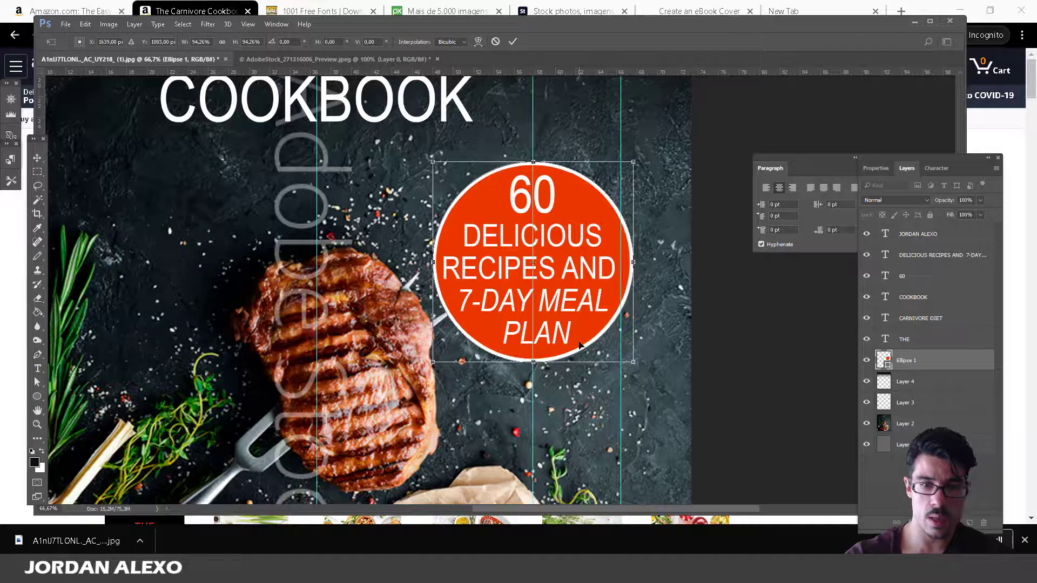
key(Right)
key(Right)
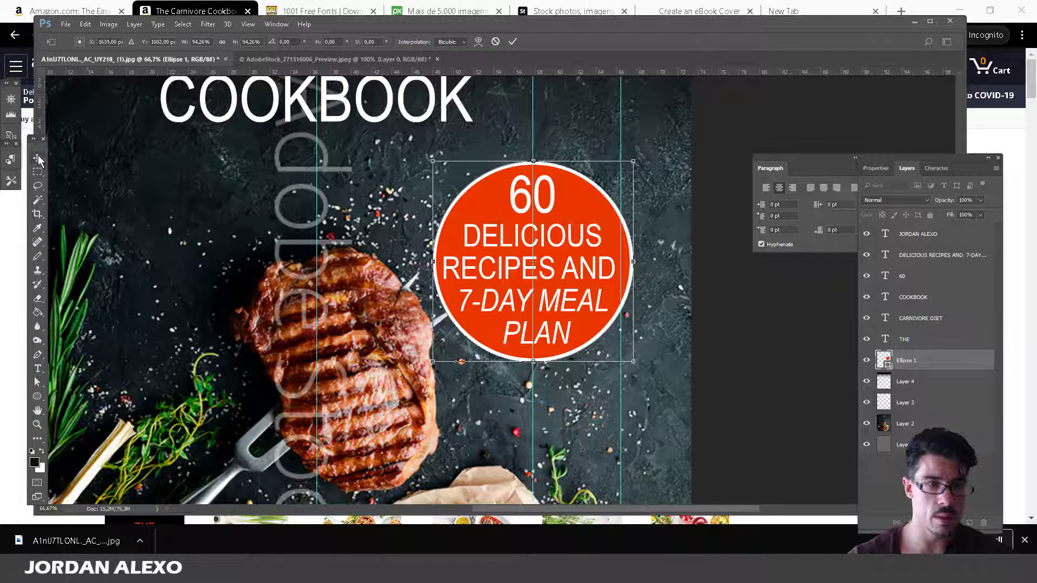
click(37, 172)
click(444, 214)
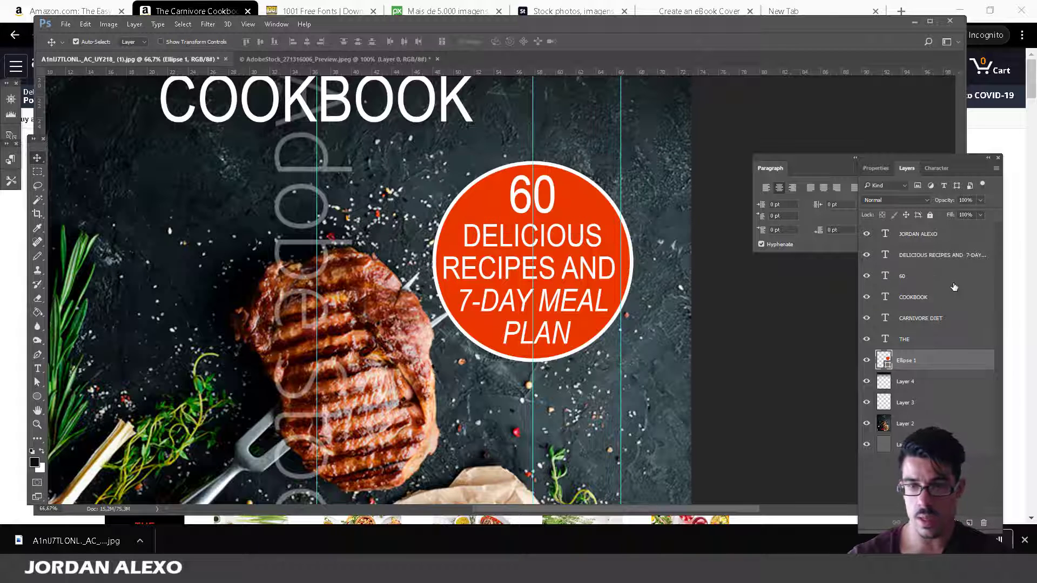
Set the badge's 60 to Bold and zoom out to view the whole cover.
click(537, 213)
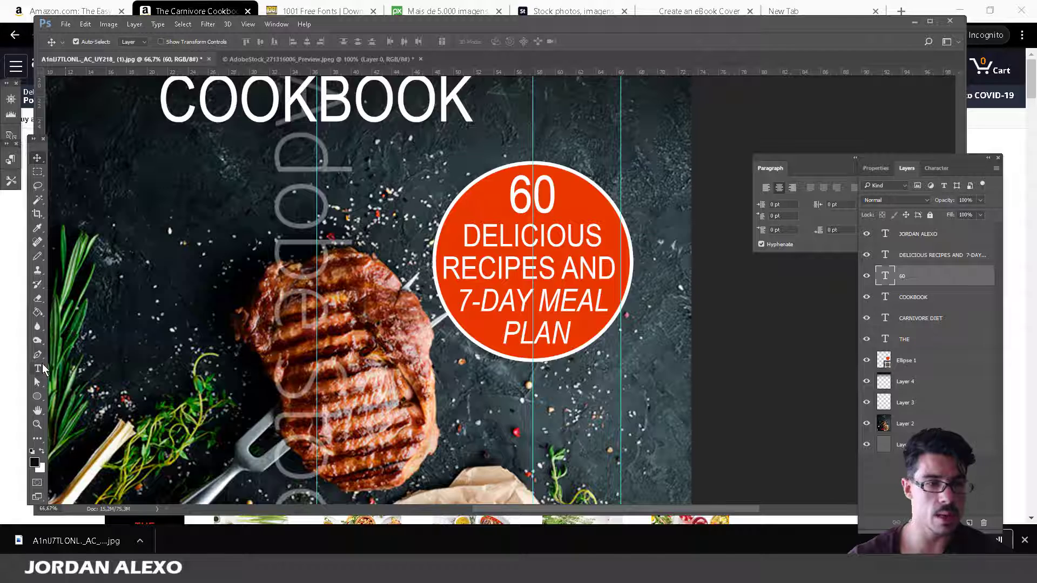
click(37, 369)
click(217, 41)
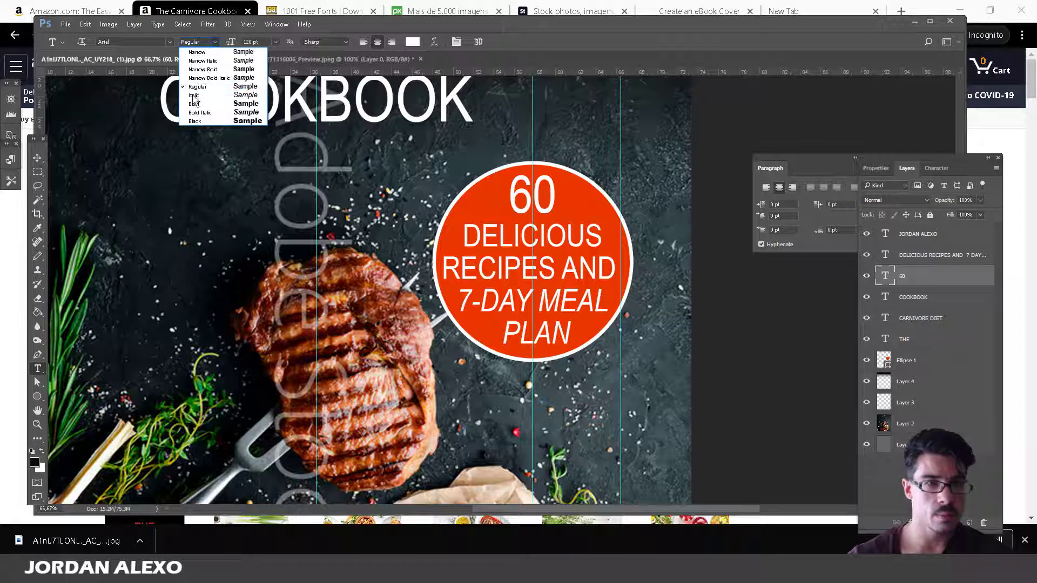
click(201, 103)
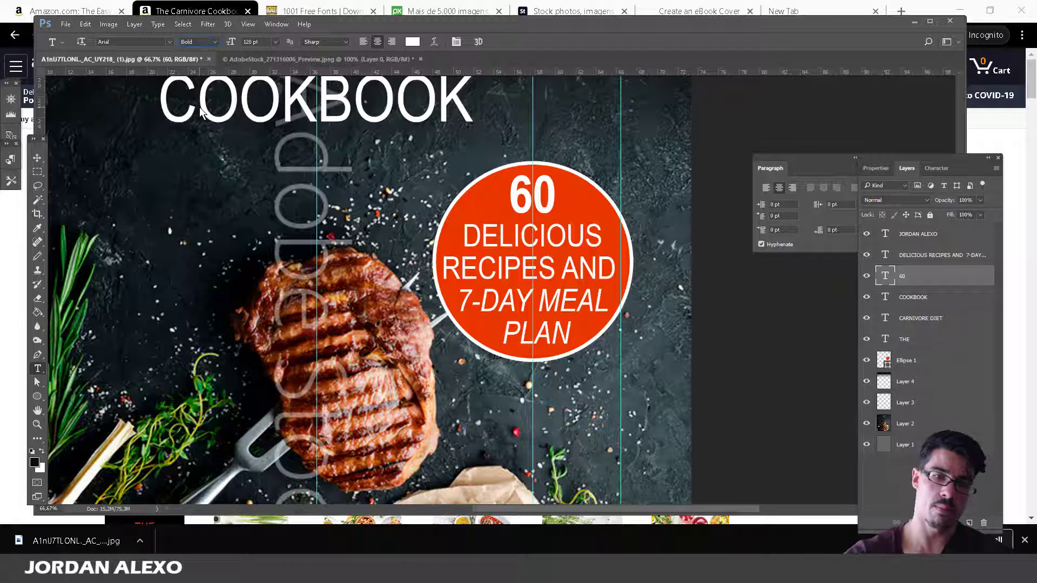
key(ctrl+minus)
key(ctrl+minus)
key(ctrl+minus)
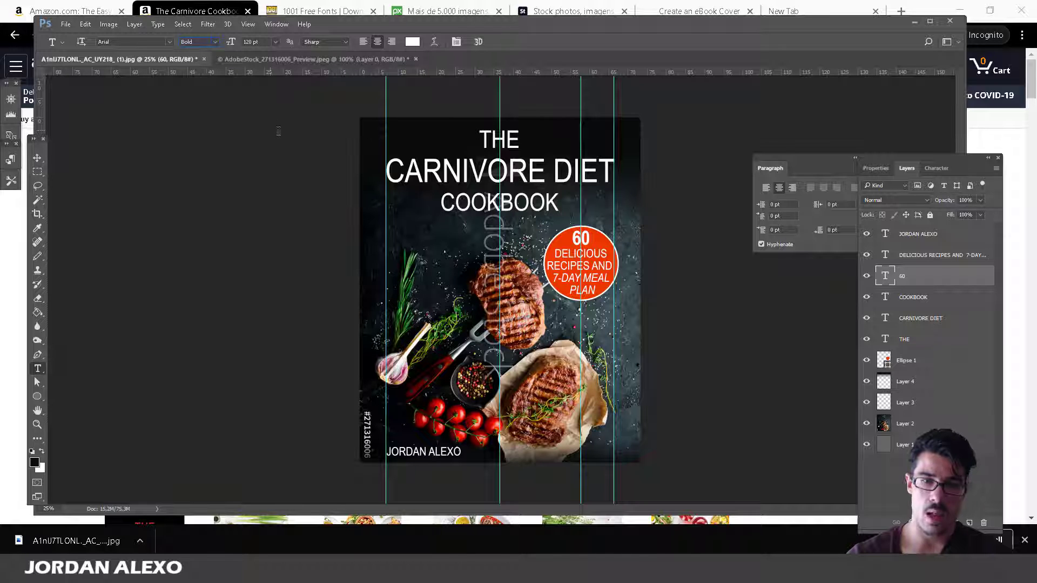
click(930, 263)
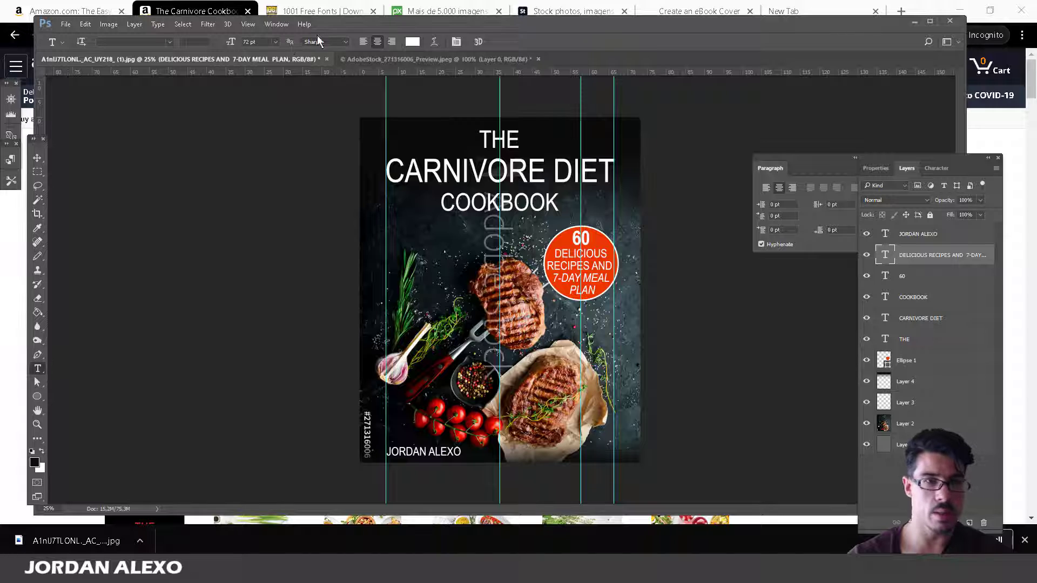
click(273, 42)
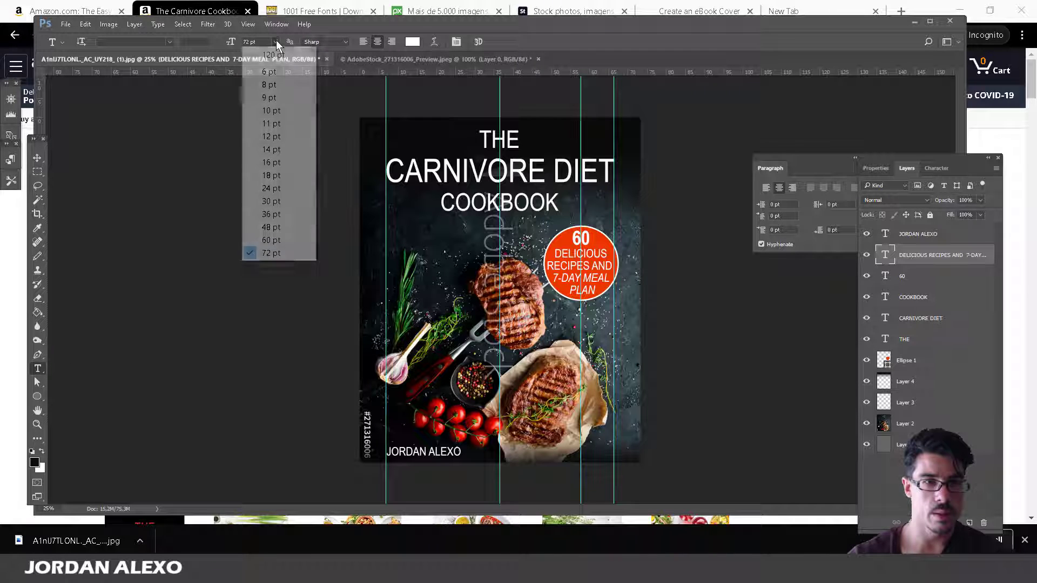
Size the DELICIOUS RECIPES AND 7-DAY MEAL PLAN text at 60 pt with 80 pt leading.
click(264, 237)
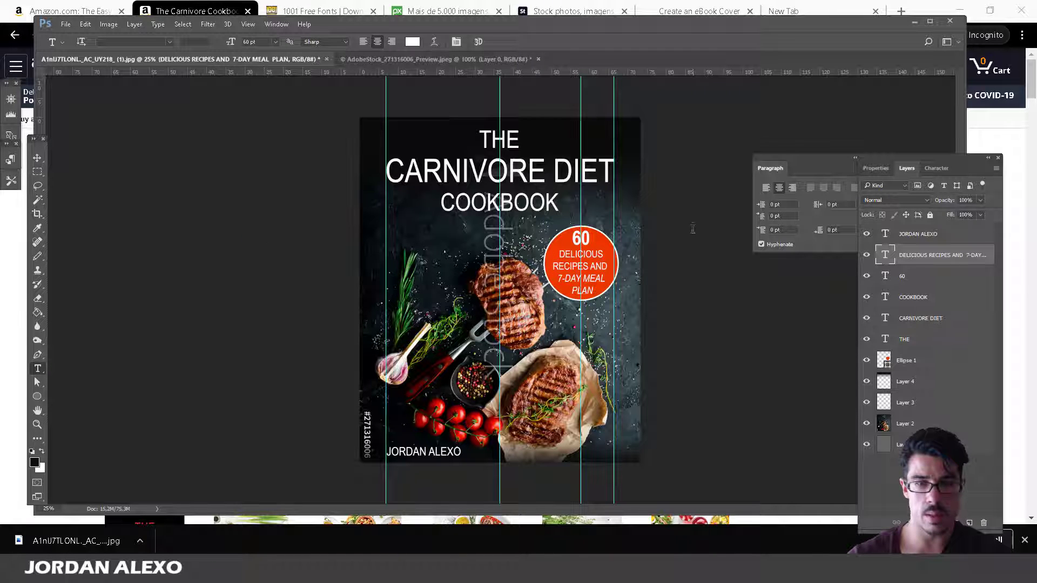
click(936, 168)
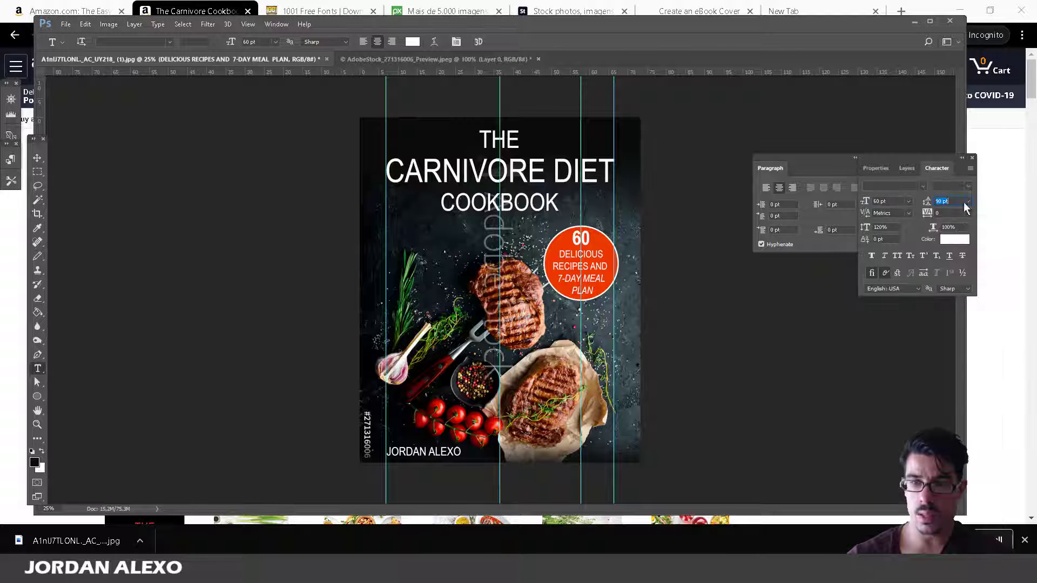
text(0)
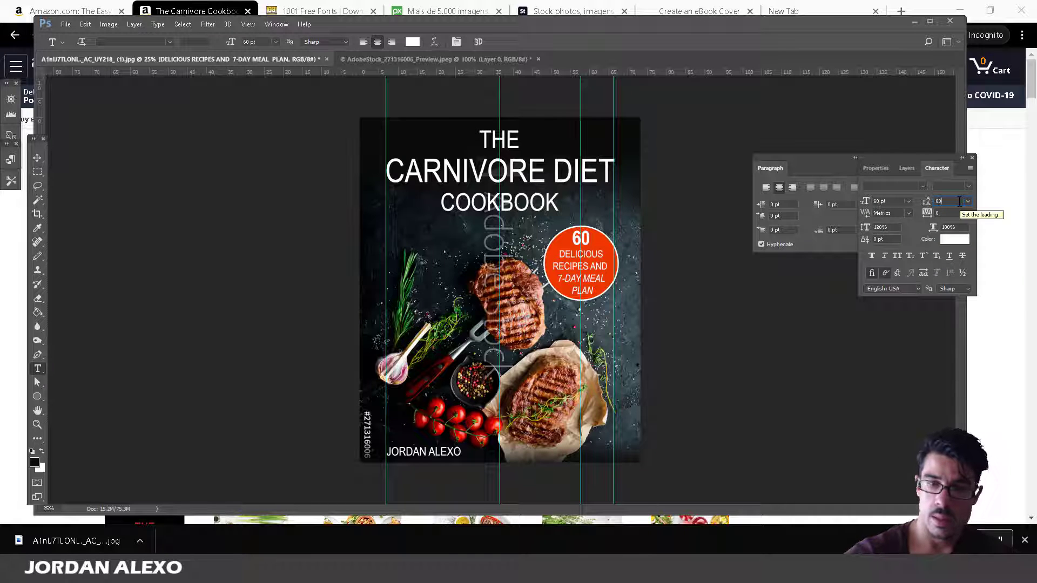
key(Return)
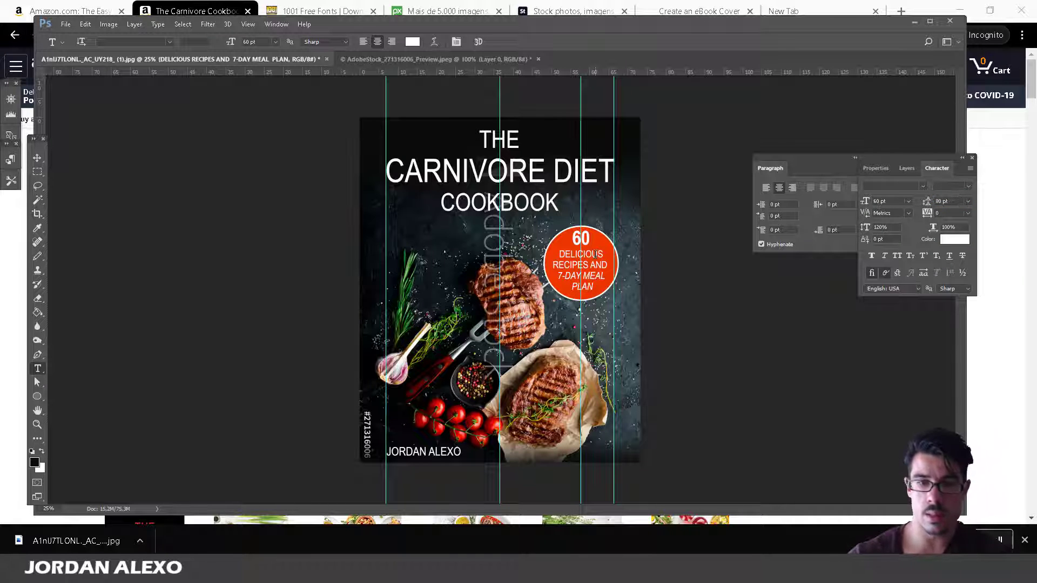
key(ctrl+plus)
key(ctrl+plus)
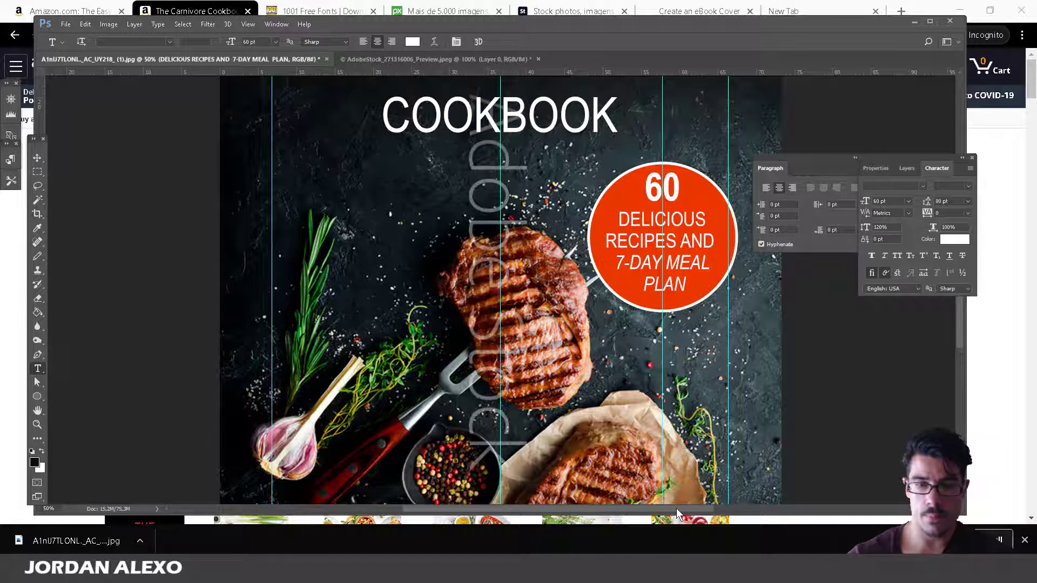
Zoom to 100% on the badge, shrink Ellipse 1 slightly, and shift it left to recentre.
drag(676, 507, 721, 507)
key(ctrl+plus)
key(ctrl+plus)
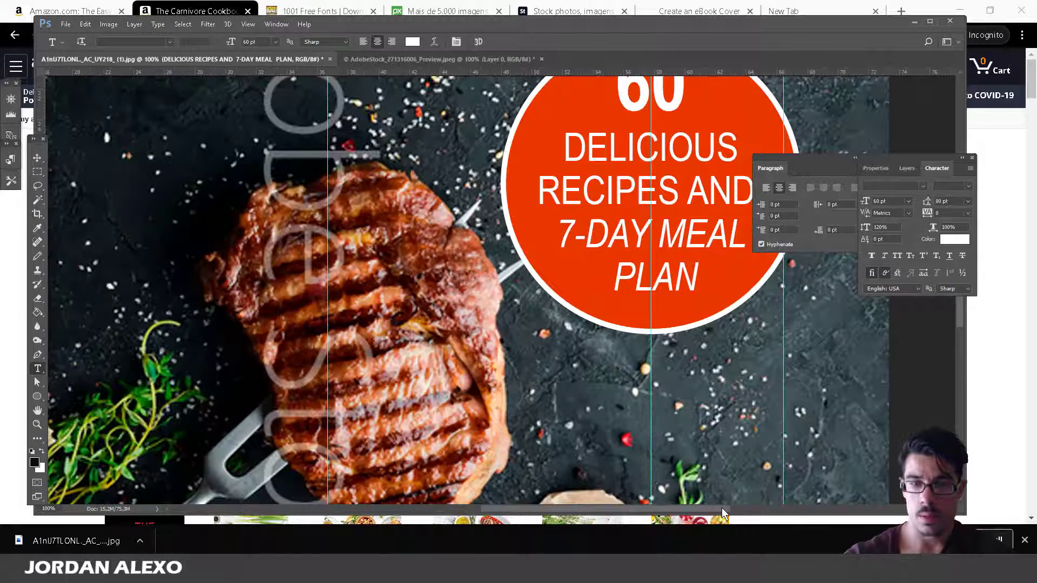
click(720, 497)
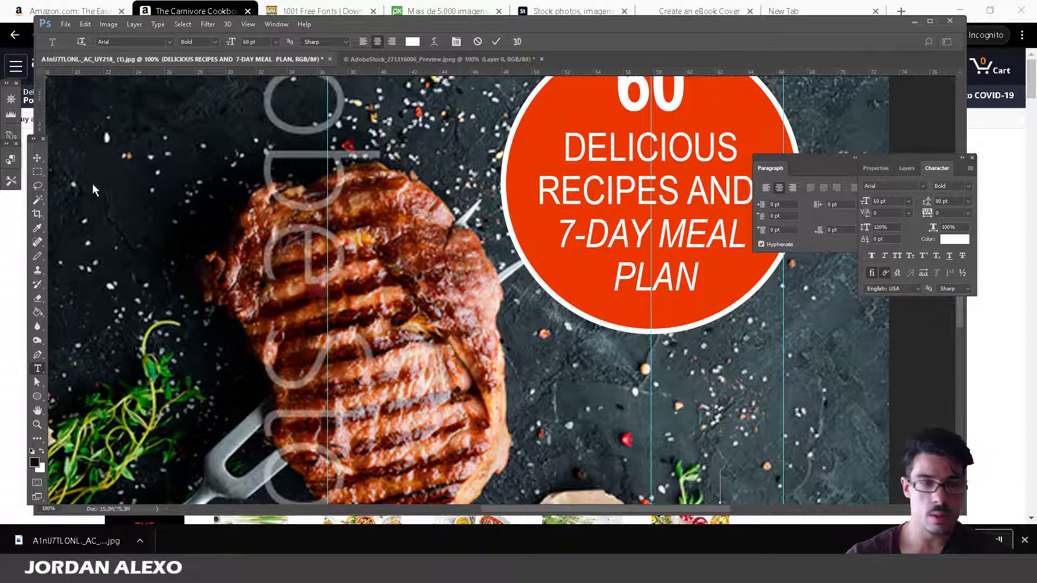
click(37, 158)
scroll(805, 227, up, 3)
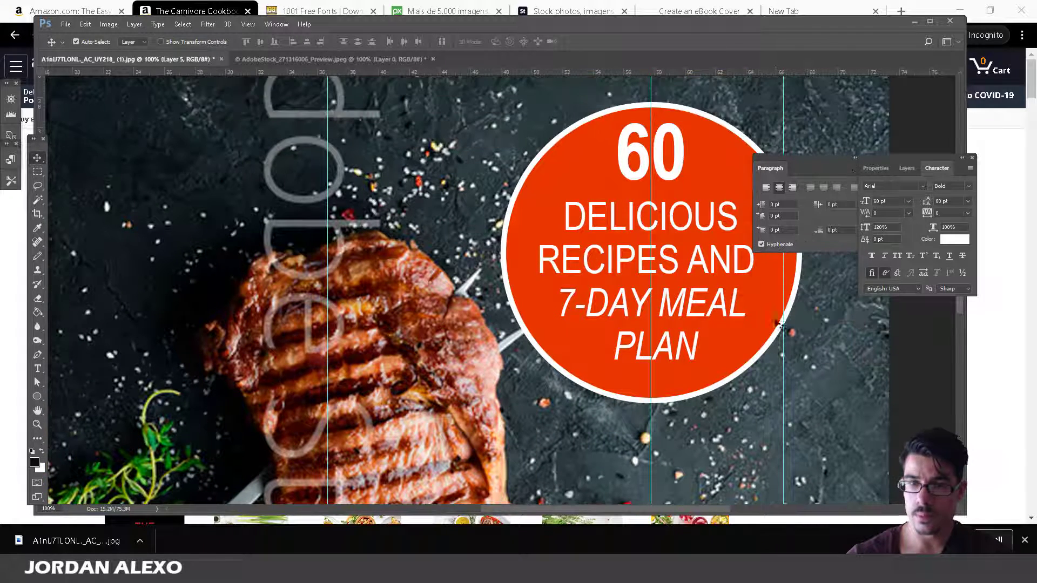
click(907, 168)
click(918, 381)
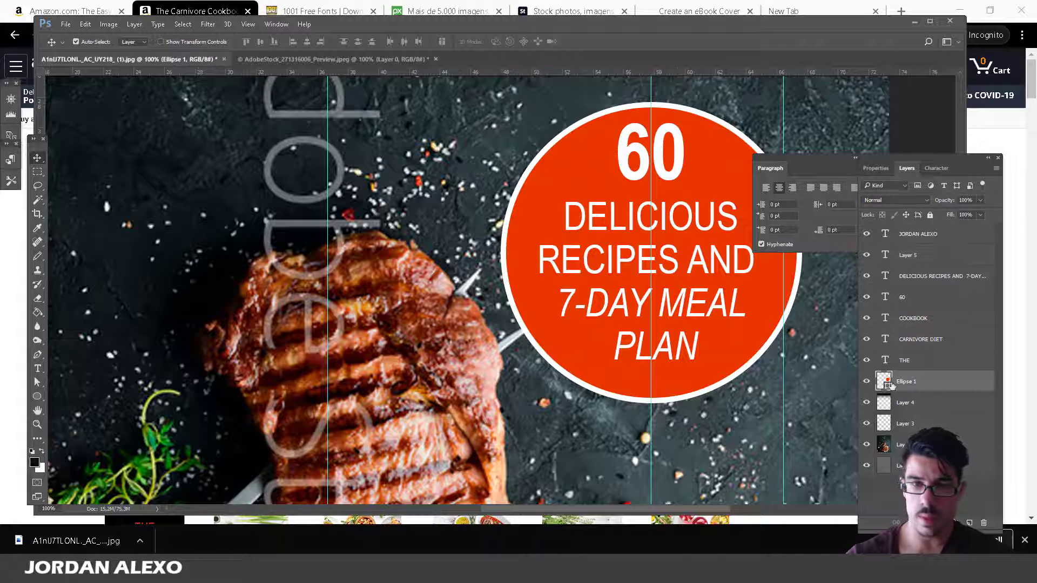
key(ctrl+t)
drag(498, 404, 521, 383)
key(shift+Left)
key(shift+Left)
key(Left)
key(Down)
key(Down)
key(Down)
key(Down)
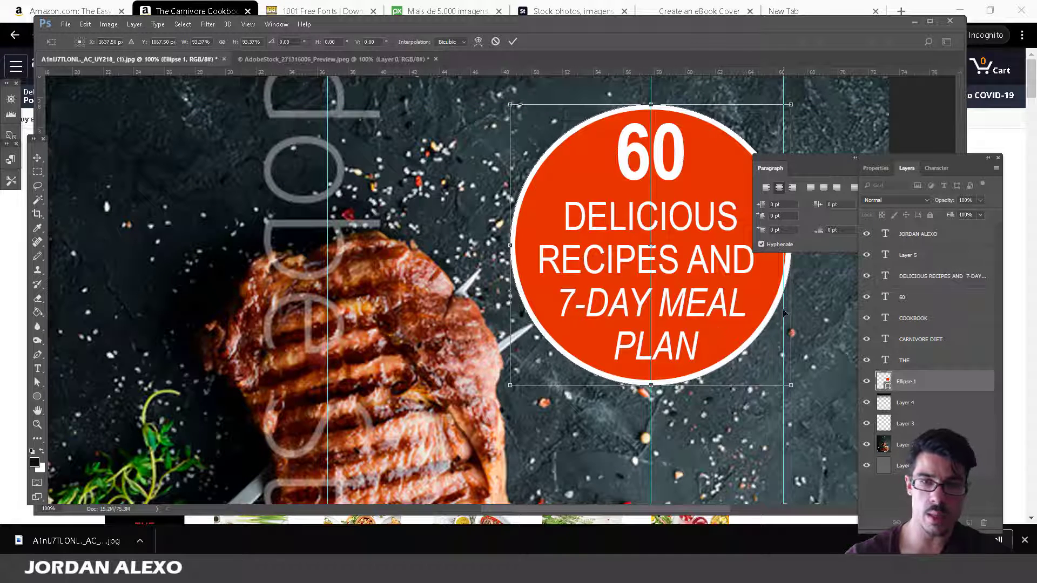
Shrink the circle further to about 91%, fine-tune its position, and apply the transform.
drag(508, 385, 531, 360)
key(shift+Down)
key(Down)
key(Left)
key(Left)
key(Left)
key(Left)
key(Left)
key(Left)
key(Left)
key(Left)
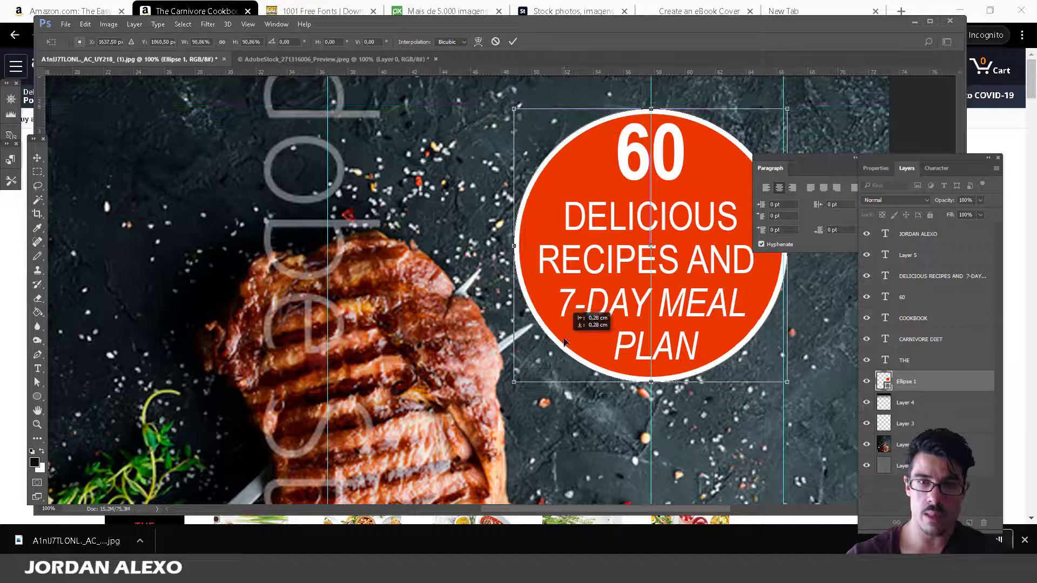
key(Right)
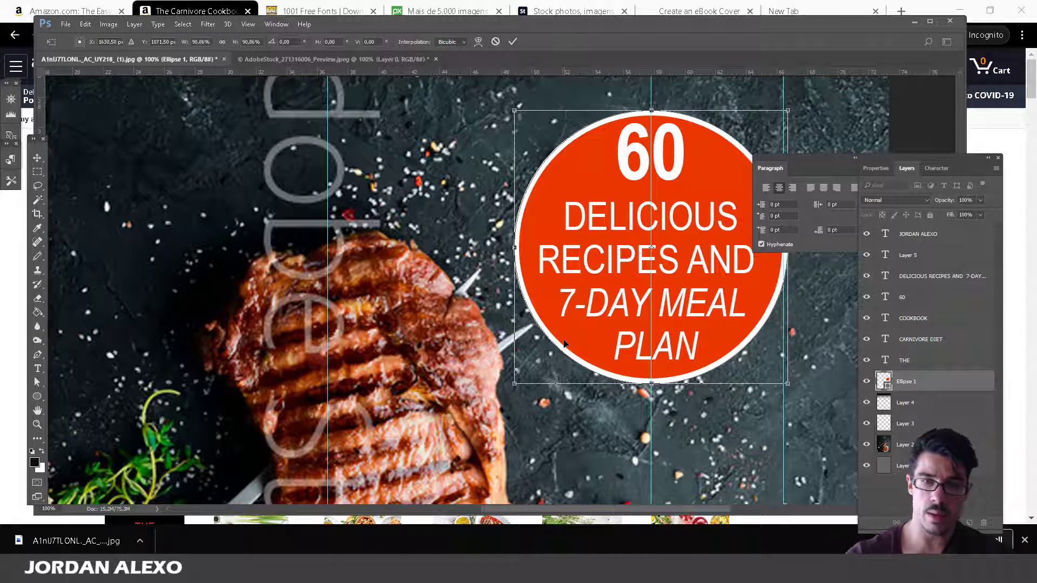
key(Left)
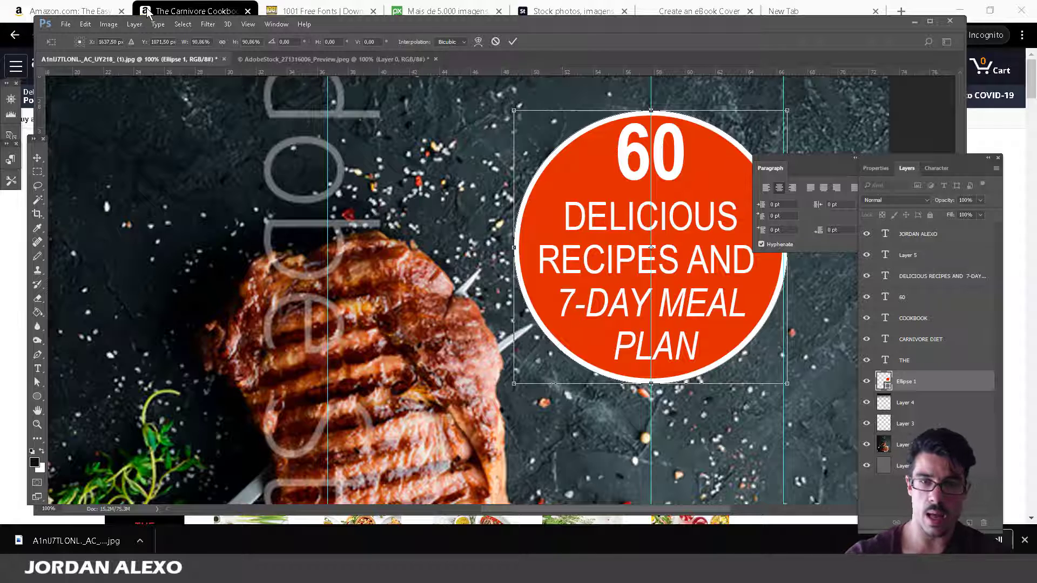
key(Up)
key(Up)
key(Up)
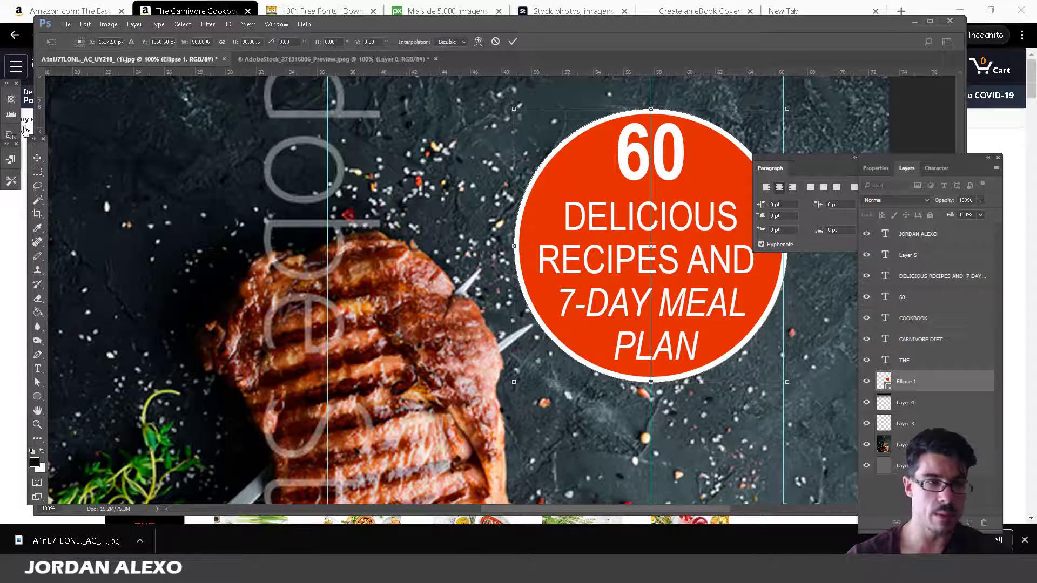
click(37, 158)
key(Return)
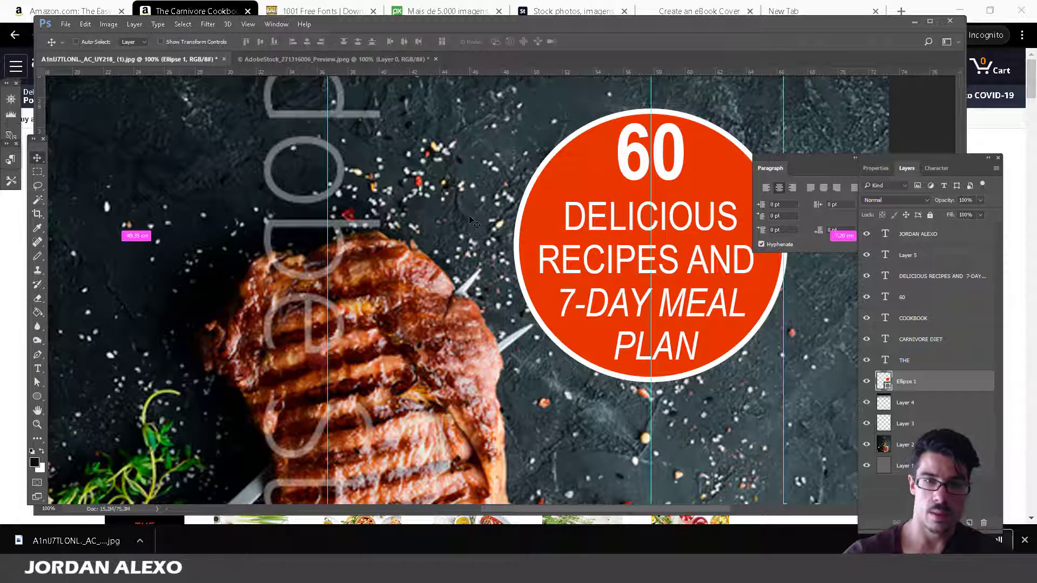
key(ctrl+minus)
key(ctrl+minus)
key(ctrl+minus)
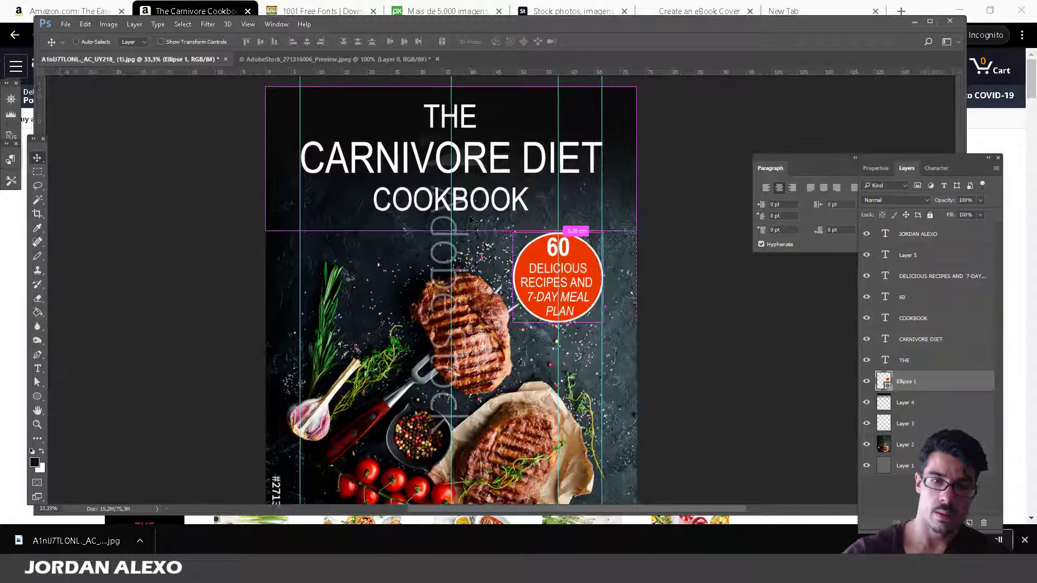
key(ctrl+minus)
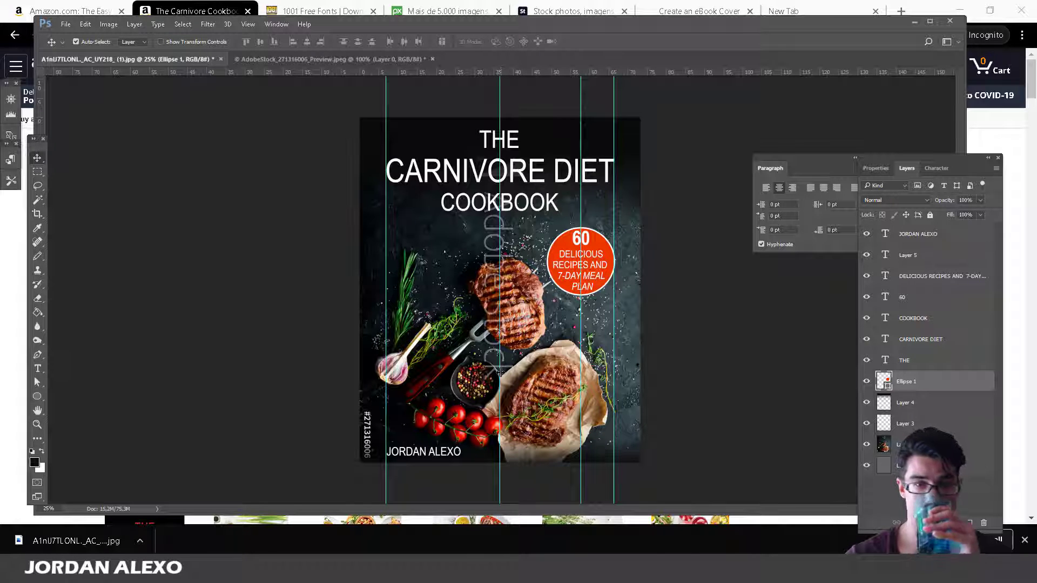
click(965, 340)
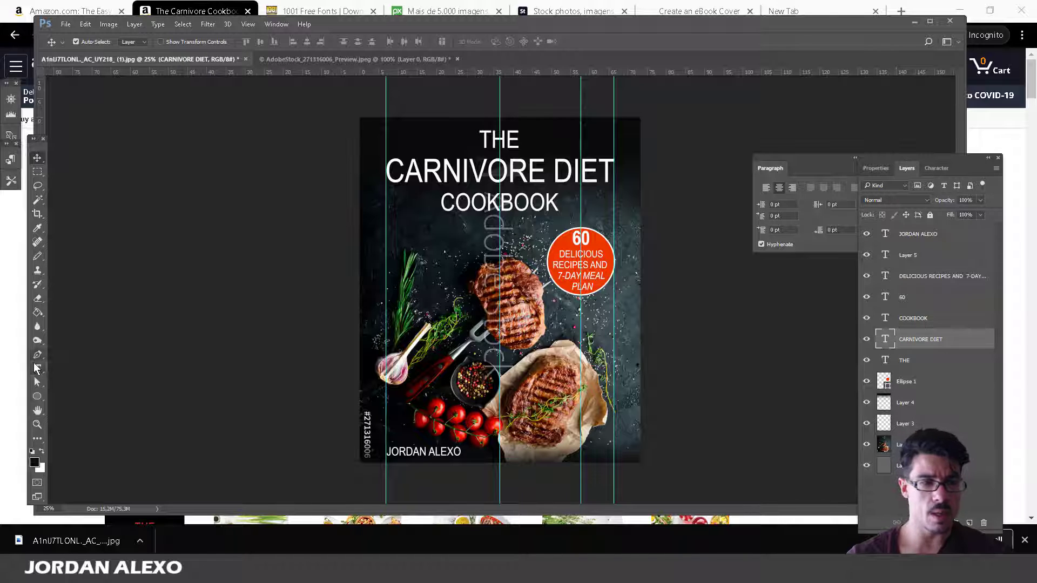
Set the CARNIVORE DIET title in Third Rail - Demo at roughly 240 pt.
click(38, 369)
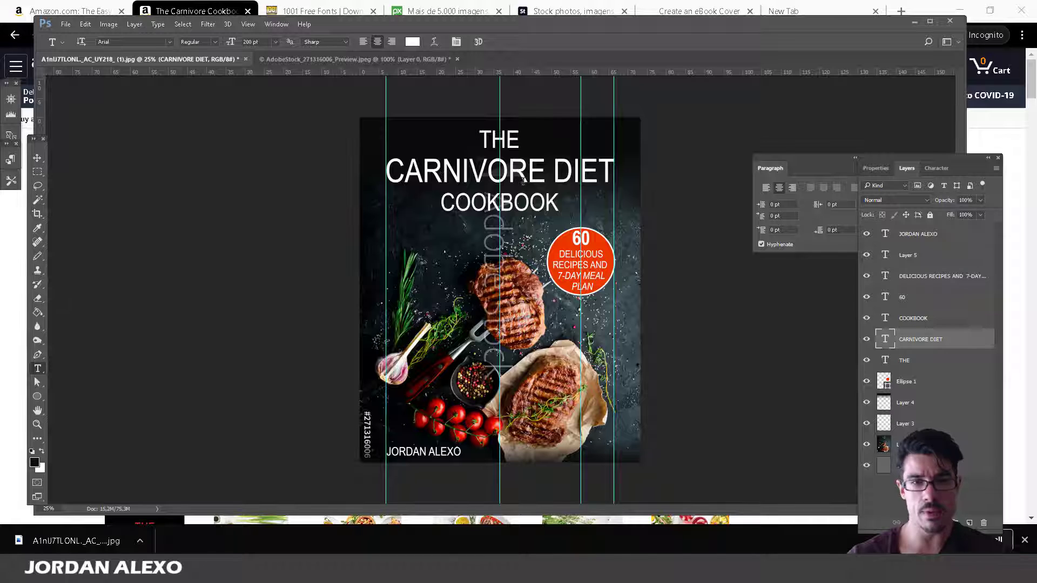
drag(614, 170, 274, 165)
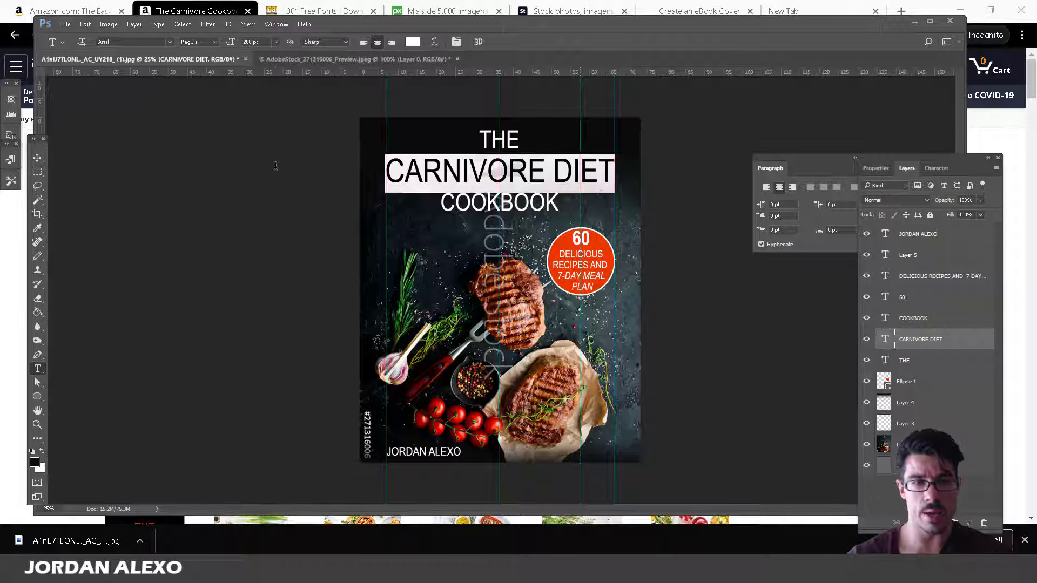
click(170, 43)
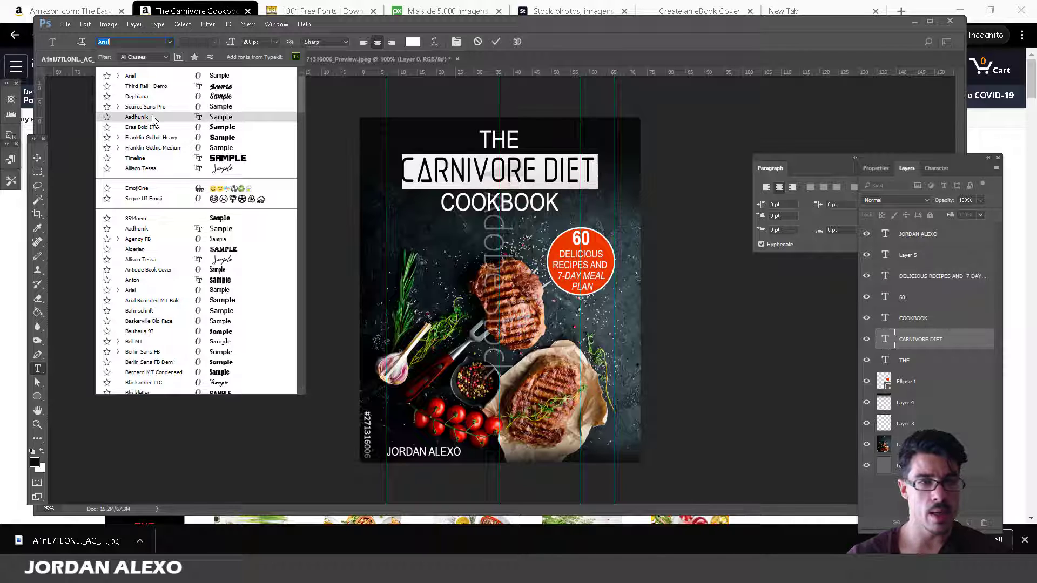
click(156, 88)
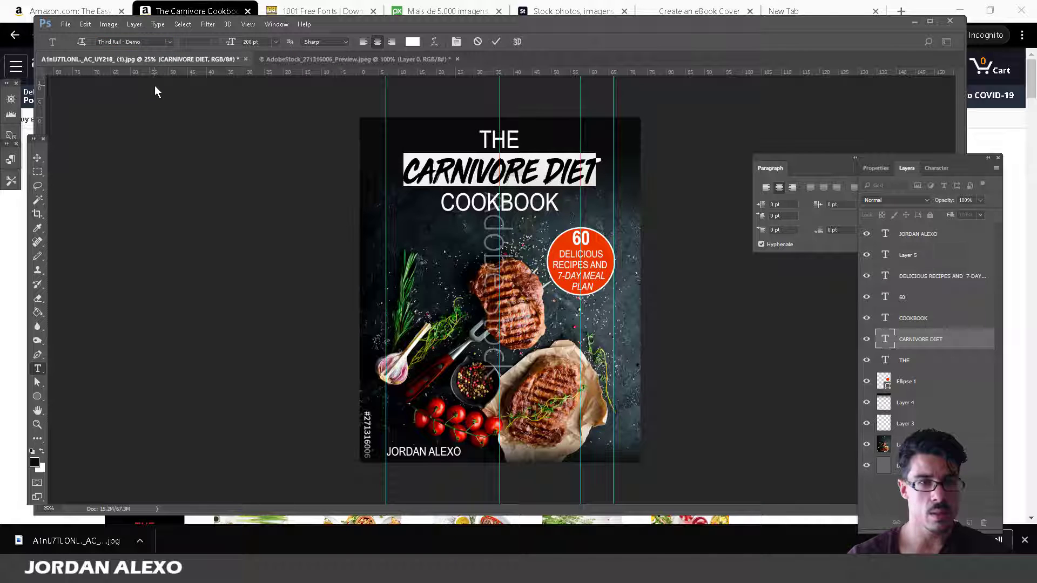
click(266, 41)
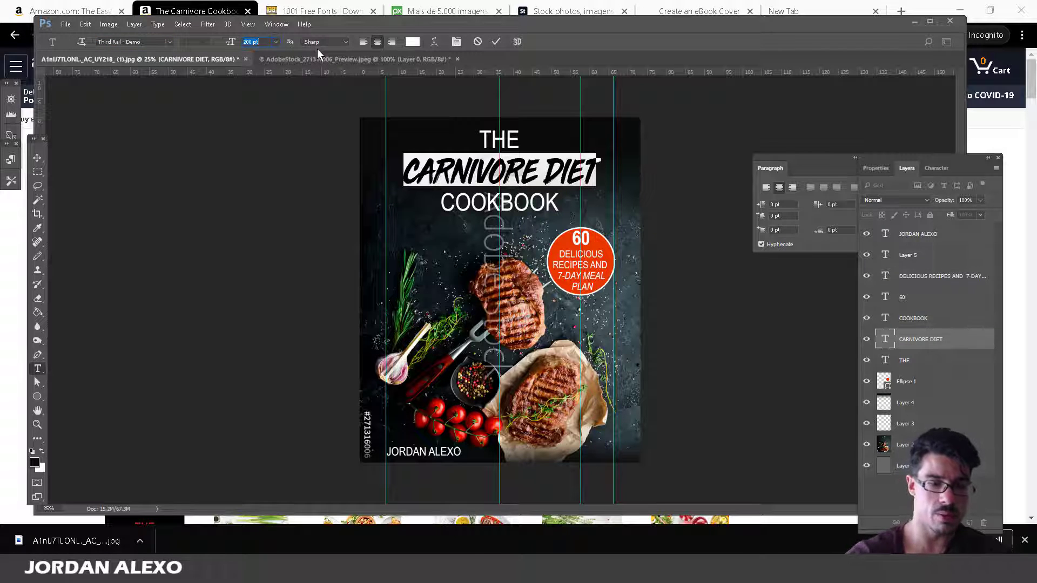
text(2)
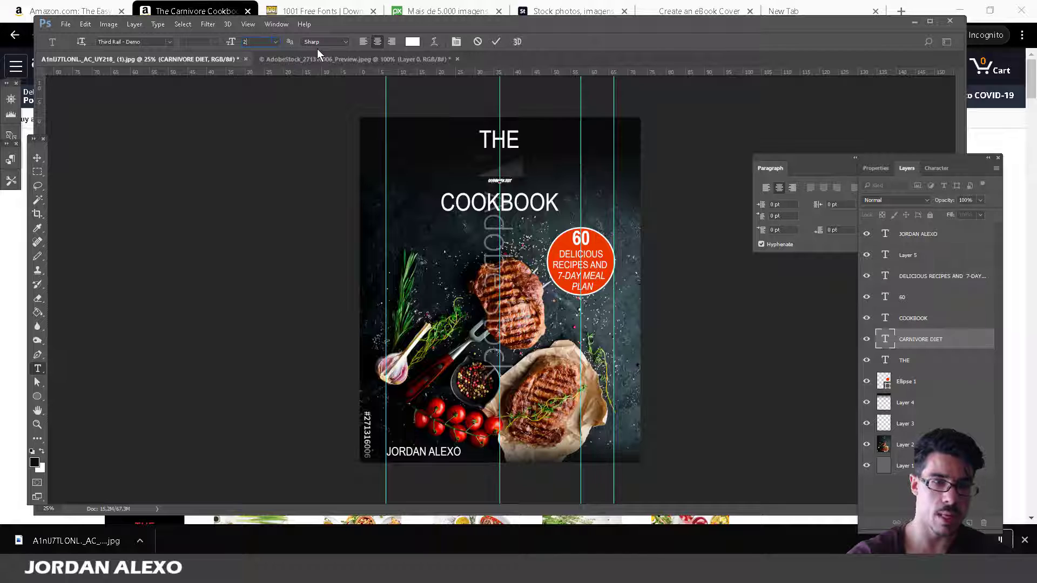
text(60)
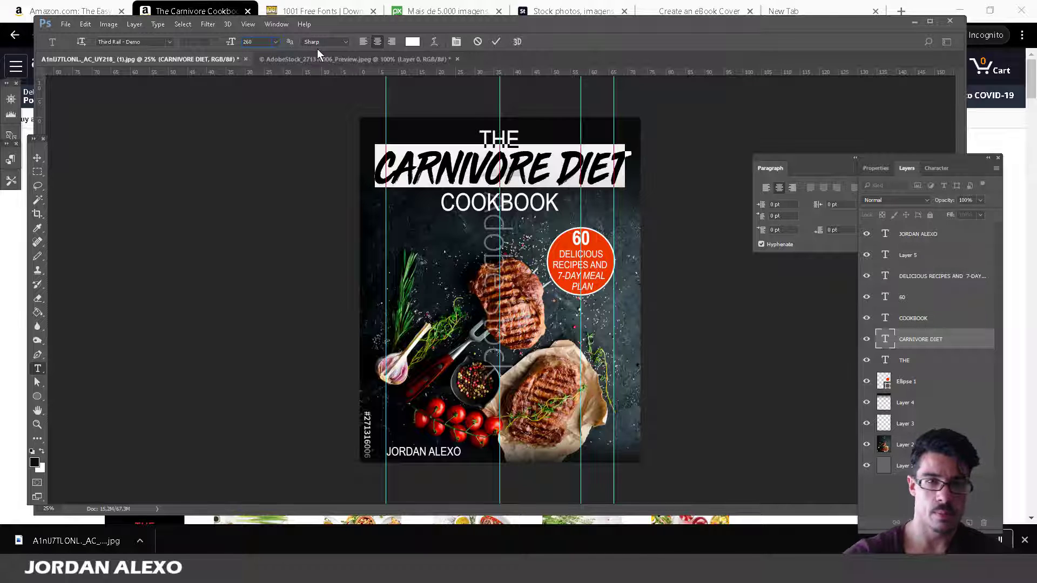
key(BackSpace)
key(BackSpace)
text(5)
key(BackSpace)
text(40)
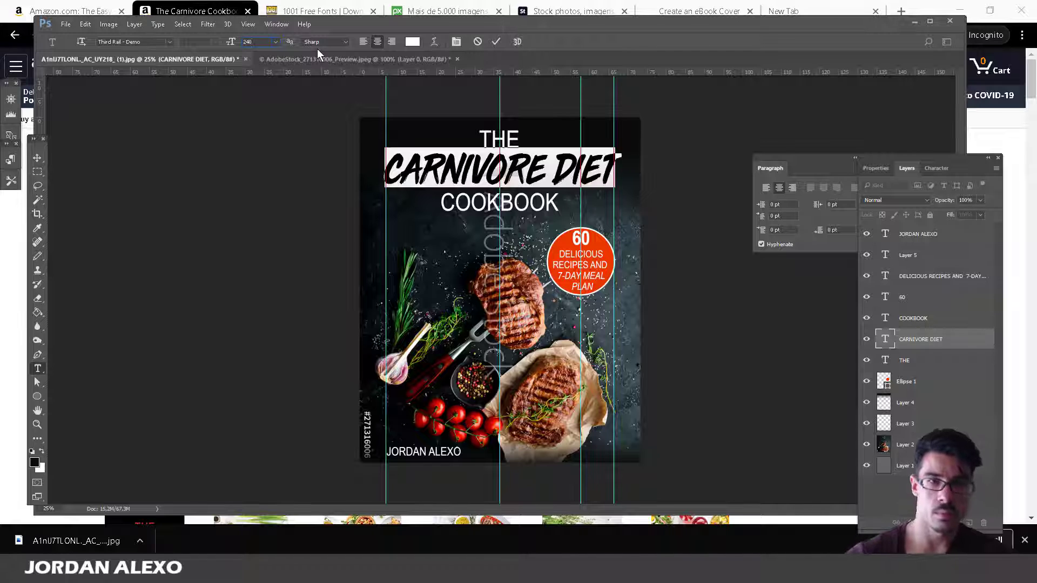
click(37, 160)
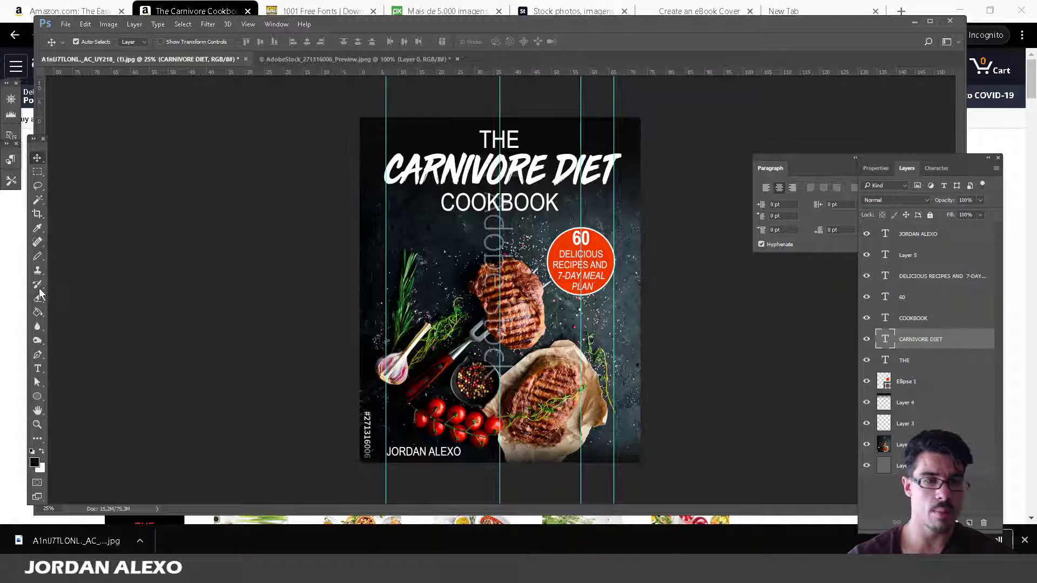
Try Dead Kansas on the CARNIVORE DIET title, then revert to Third Rail - Demo.
click(38, 369)
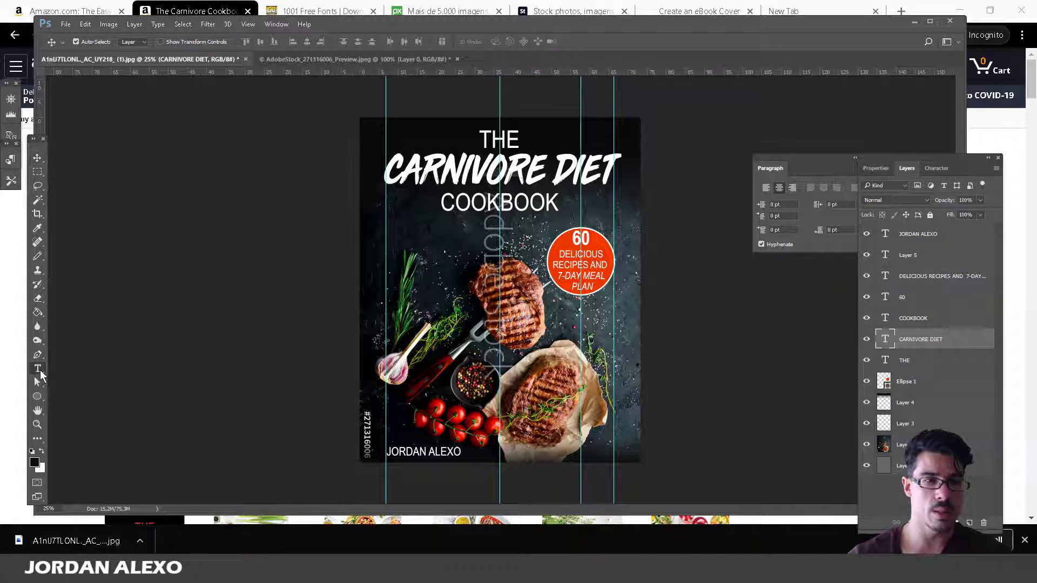
triple_click(428, 166)
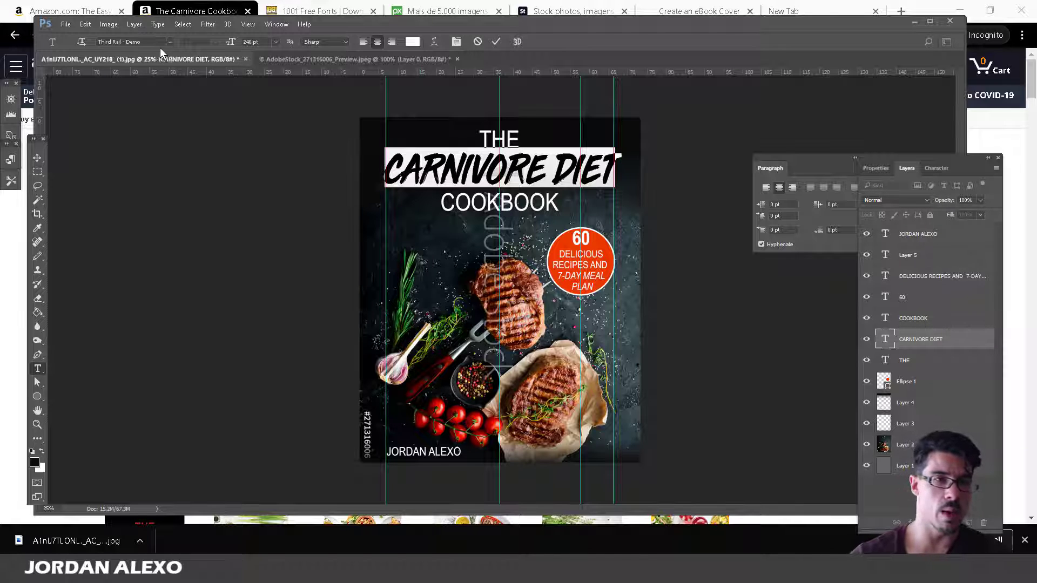
click(170, 41)
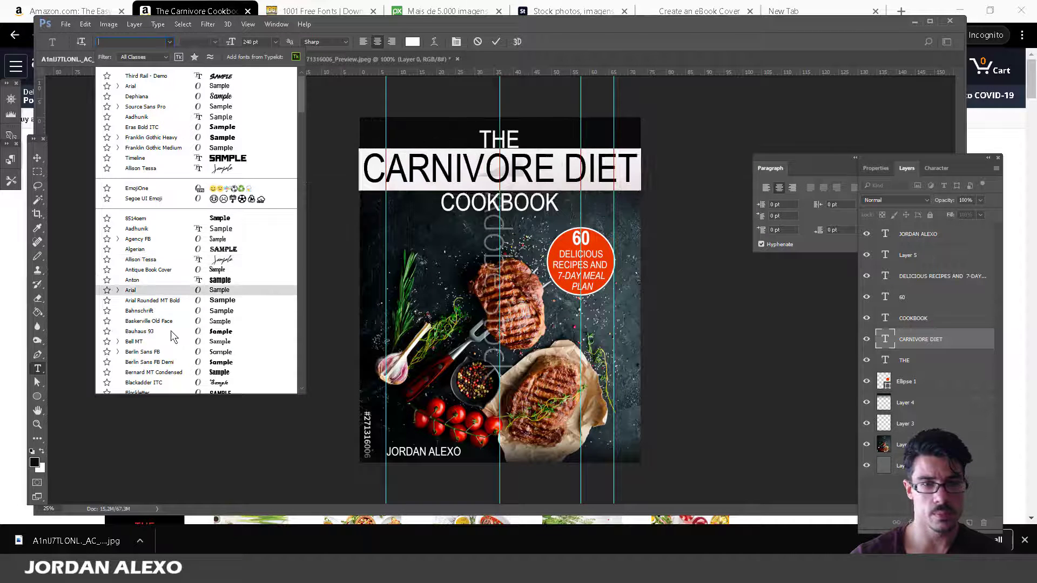
scroll(171, 338, down, 8)
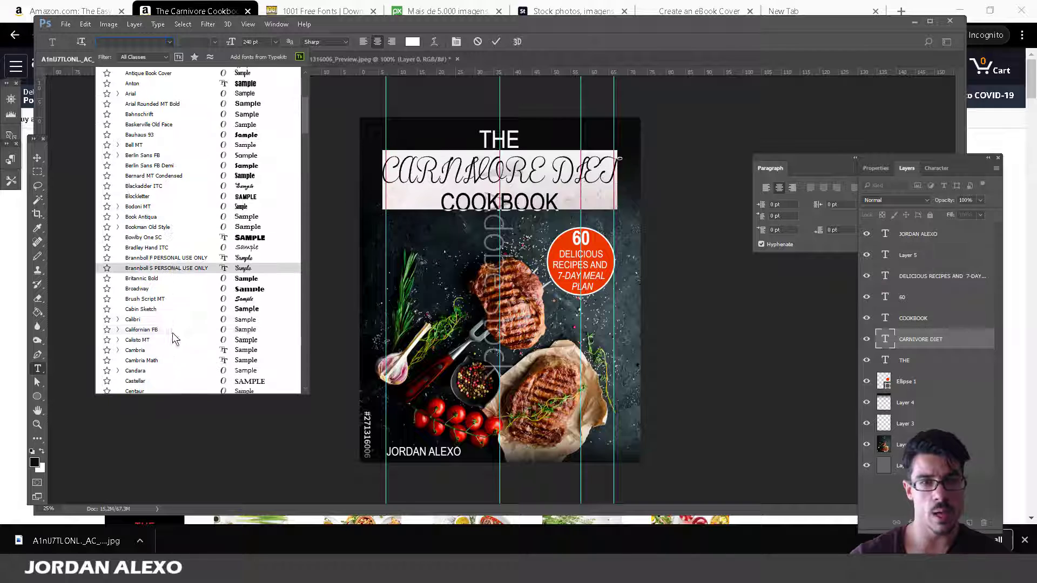
scroll(172, 324, down, 8)
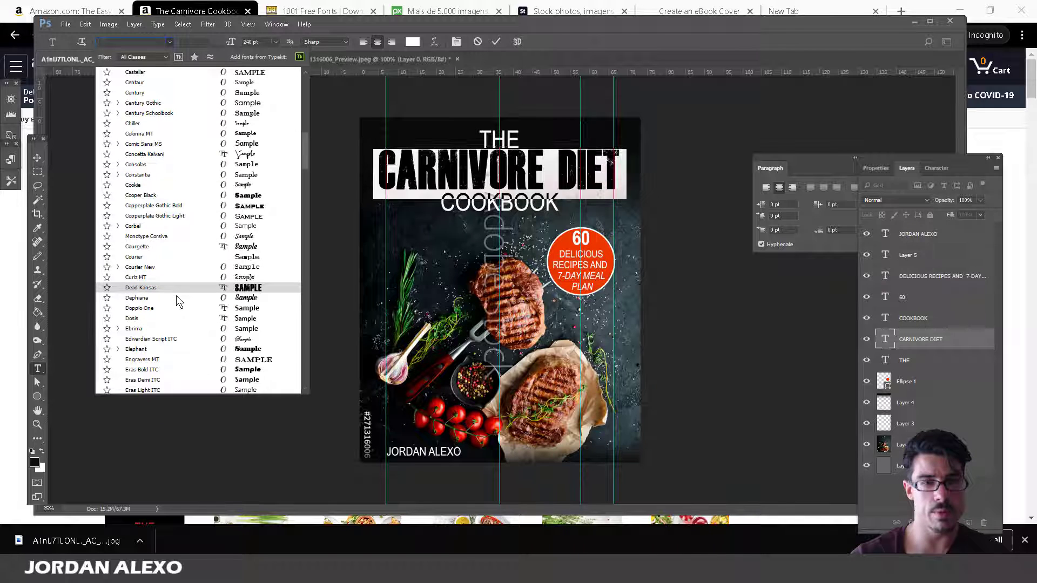
click(176, 289)
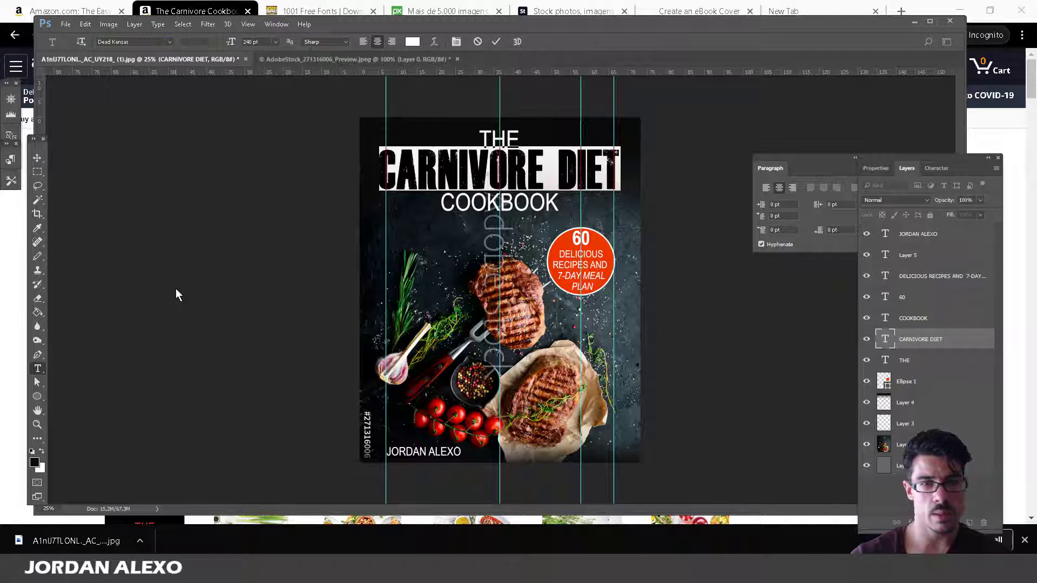
click(166, 42)
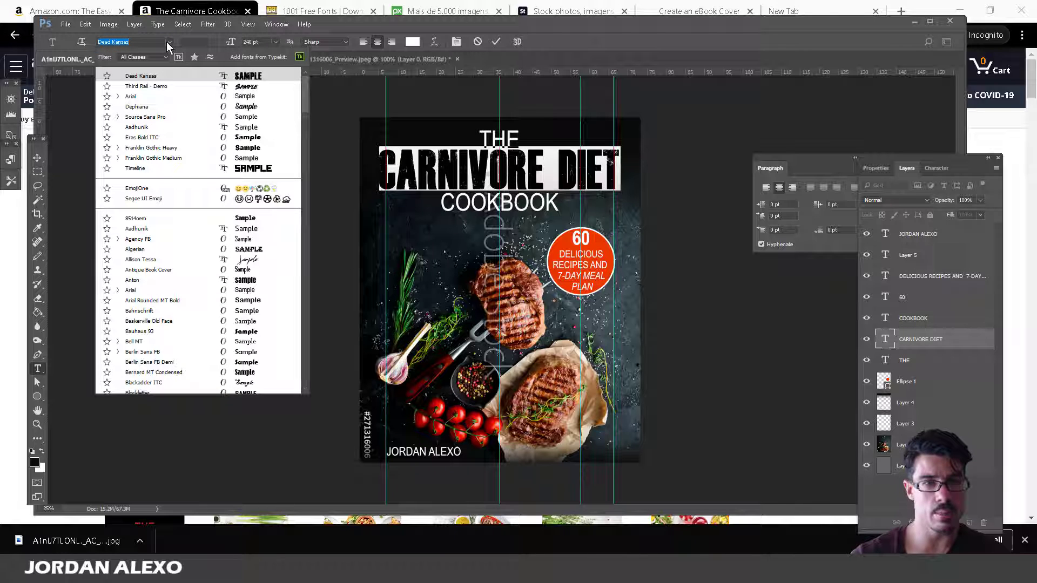
key(Down)
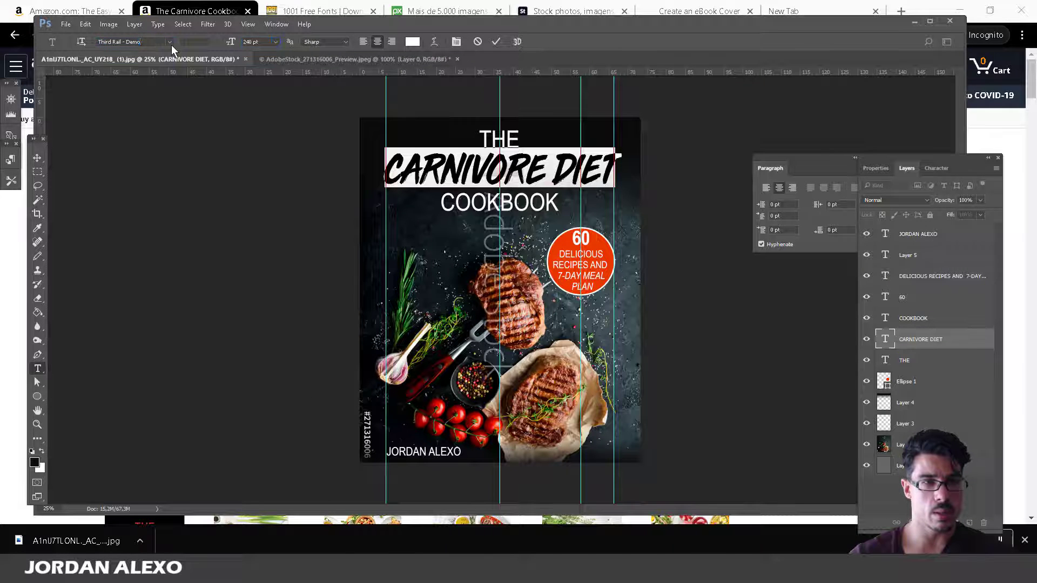
Browse further down the font list to compare other typefaces for the title.
click(170, 43)
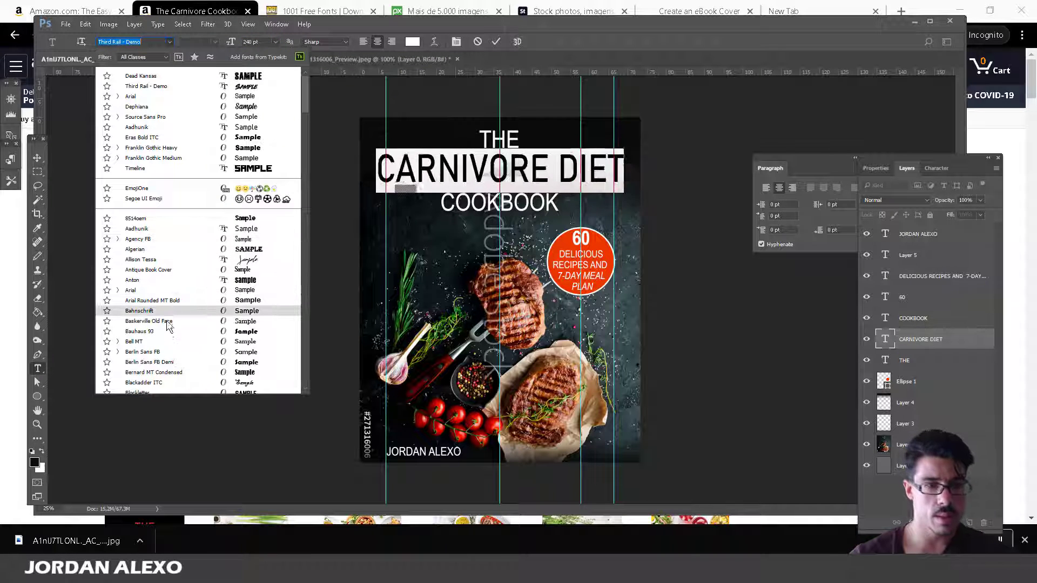
scroll(165, 342, down, 1)
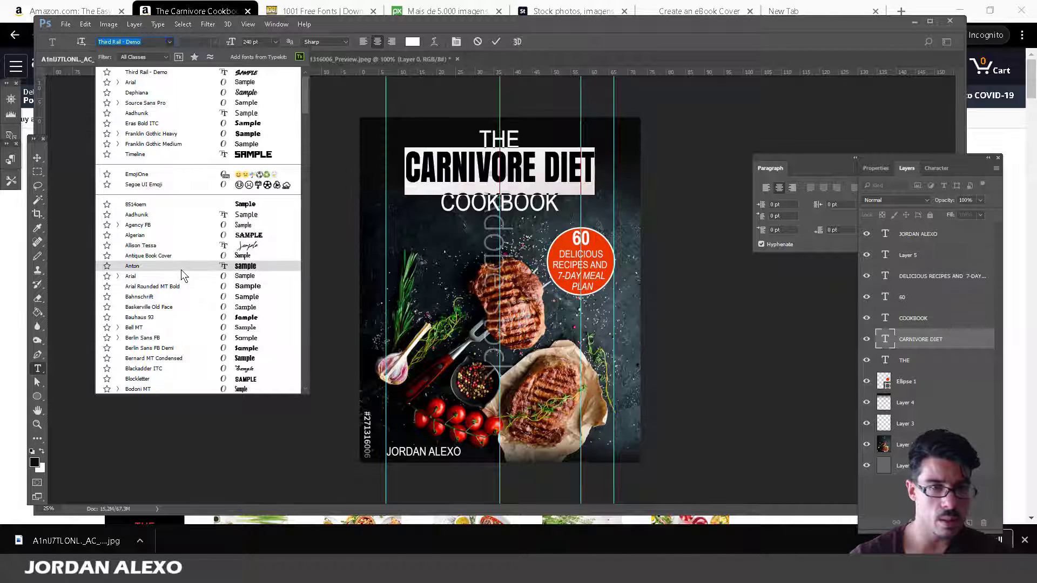
scroll(180, 270, down, 1)
scroll(181, 270, down, 4)
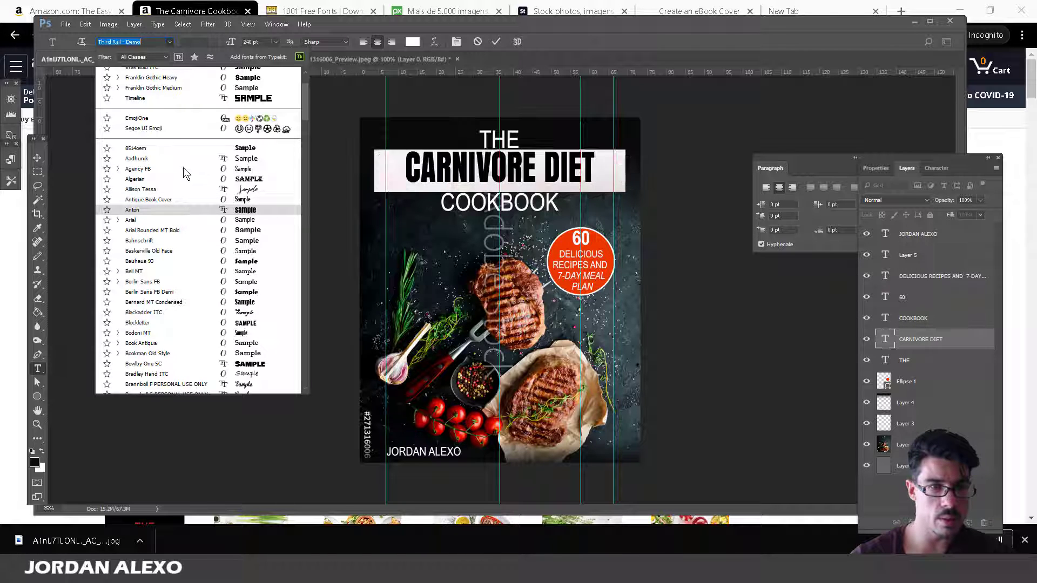
scroll(178, 281, down, 3)
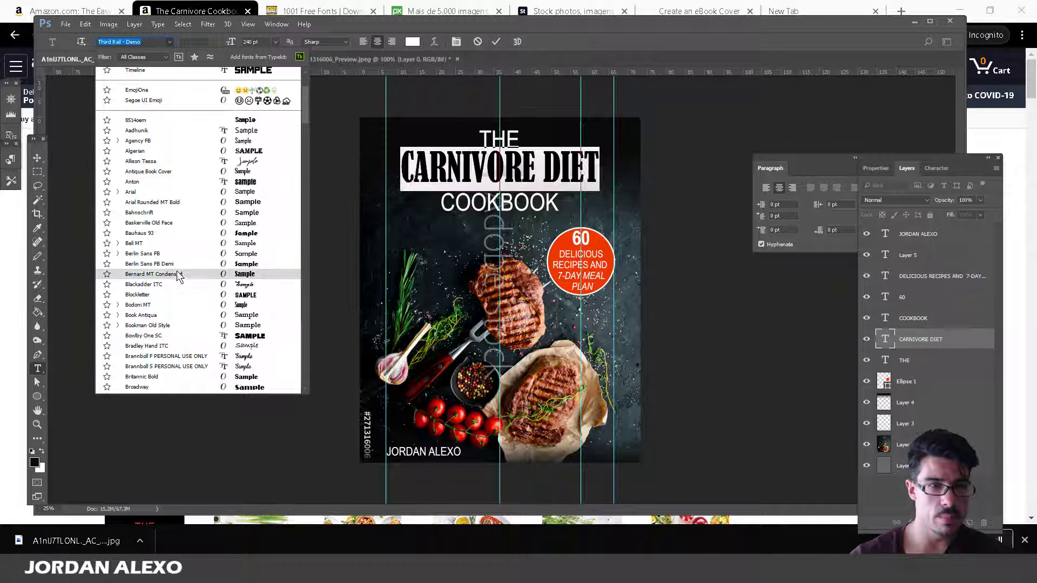
scroll(178, 281, down, 8)
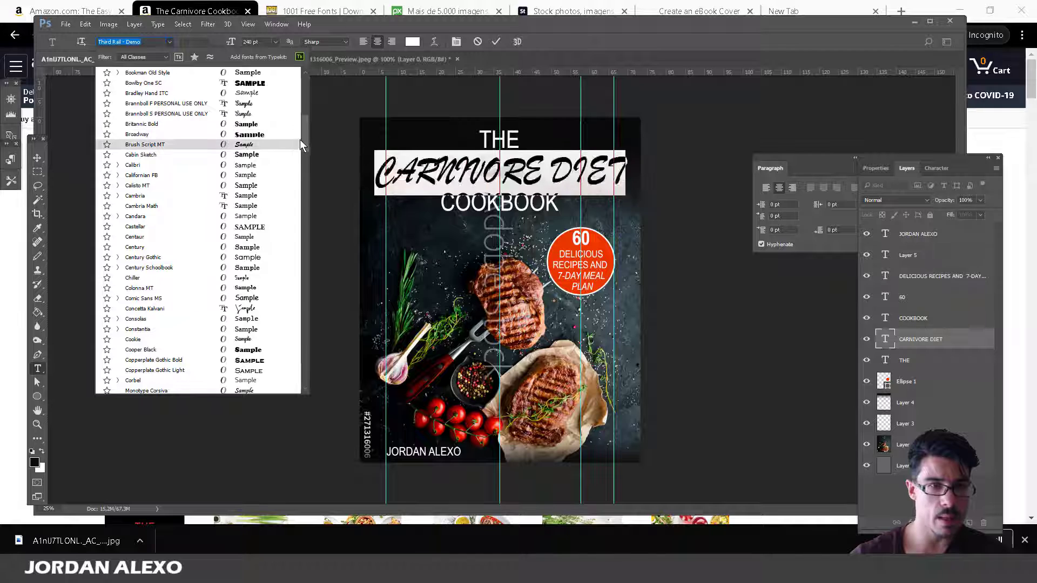
drag(303, 137, 304, 97)
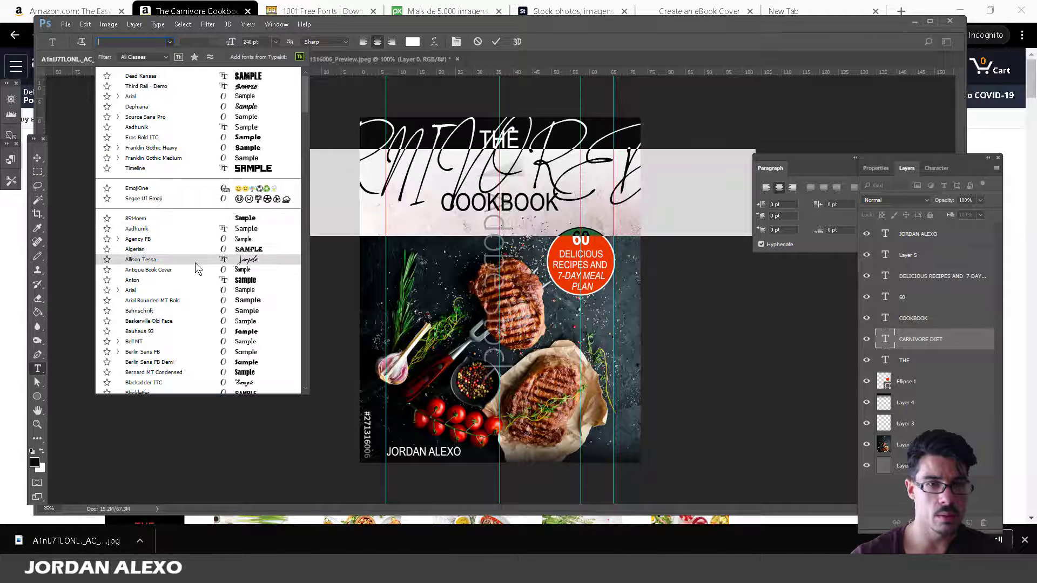
scroll(196, 264, down, 2)
scroll(194, 267, down, 1)
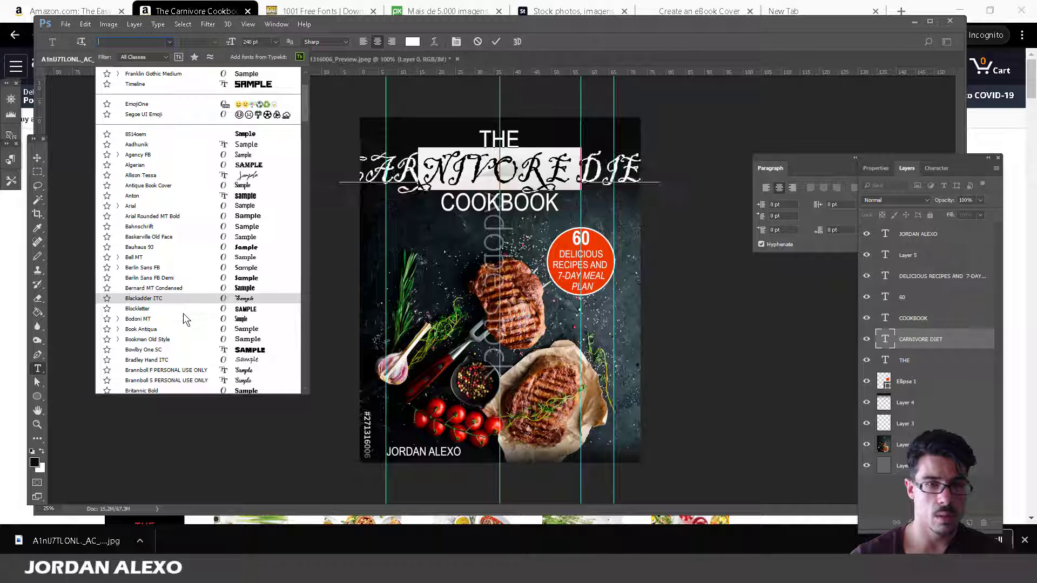
scroll(183, 323, down, 1)
scroll(183, 318, down, 2)
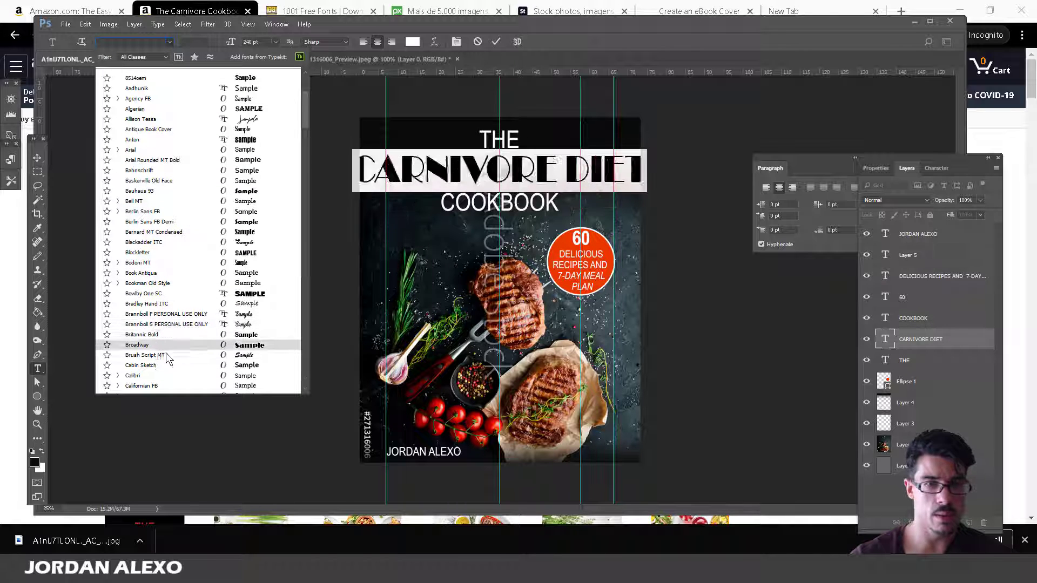
scroll(163, 389, down, 5)
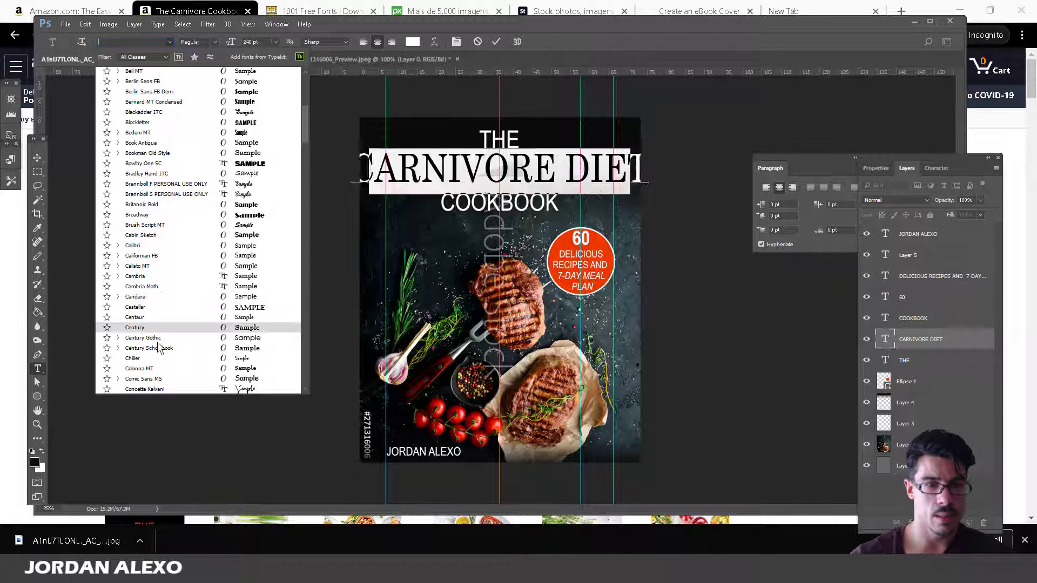
scroll(159, 356, down, 3)
scroll(160, 357, down, 6)
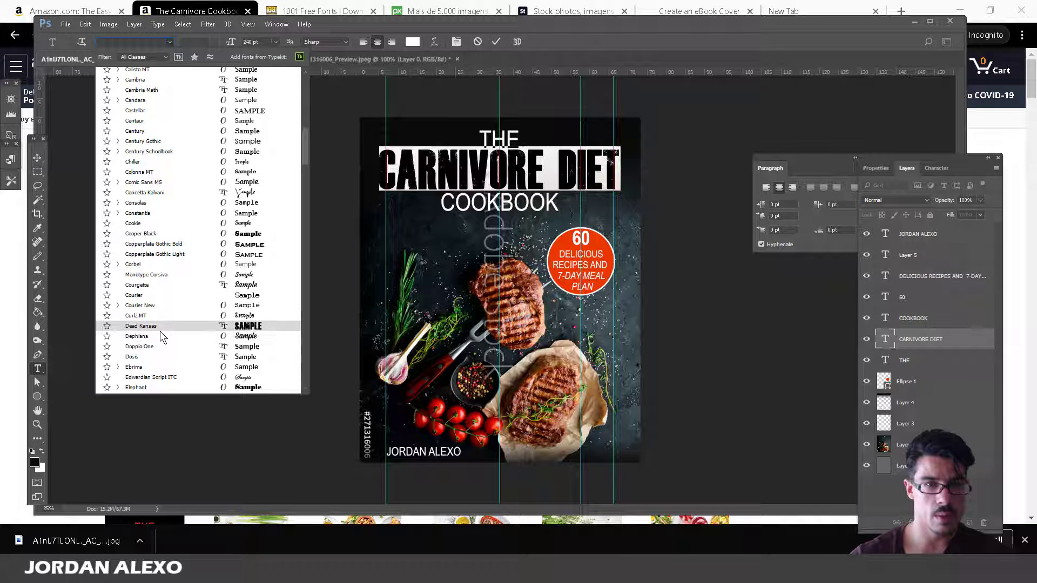
Apply Dead Kansas to the title at size 220 and commit.
click(160, 330)
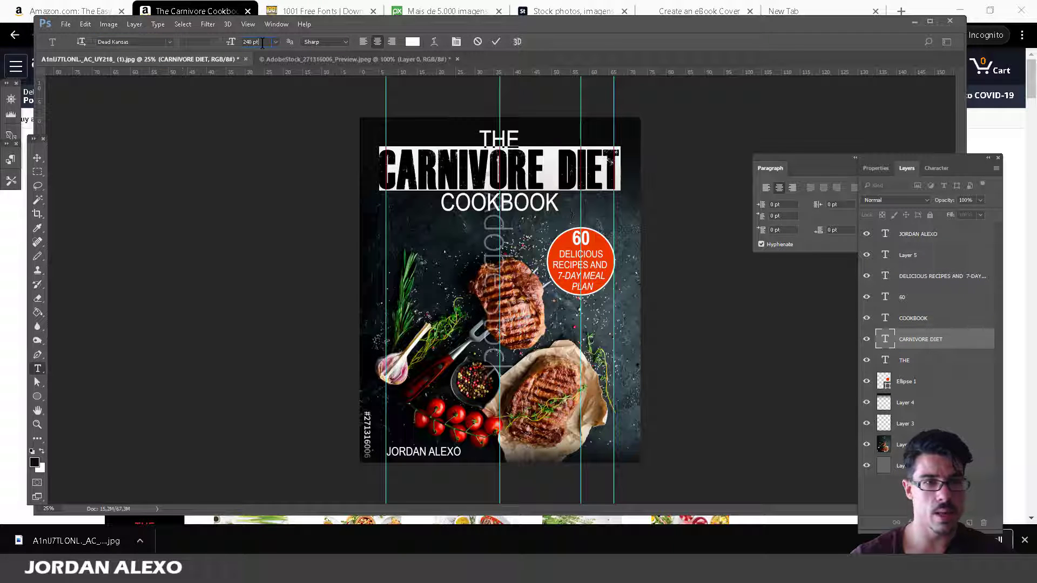
text(220)
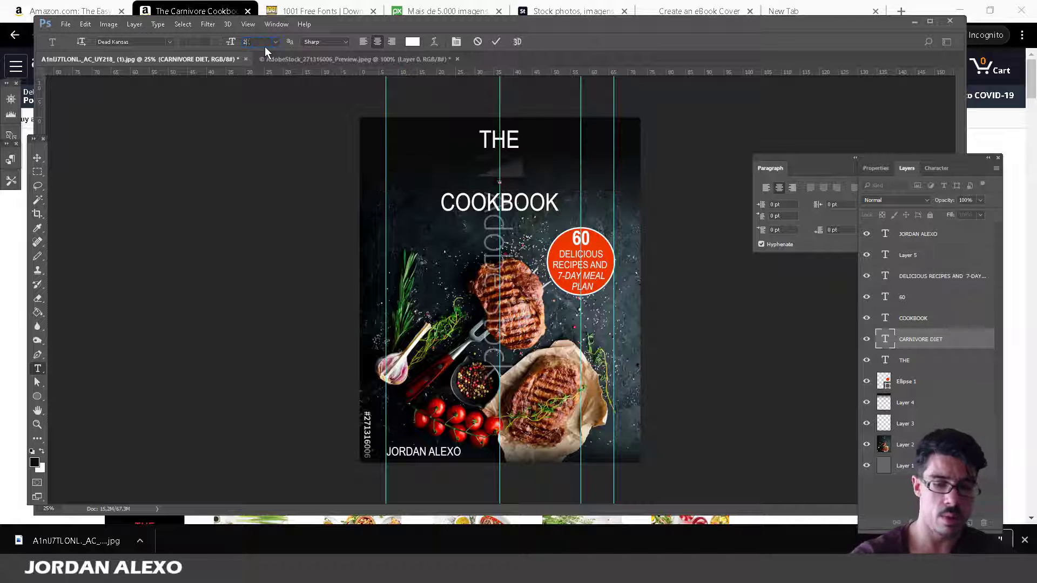
click(37, 157)
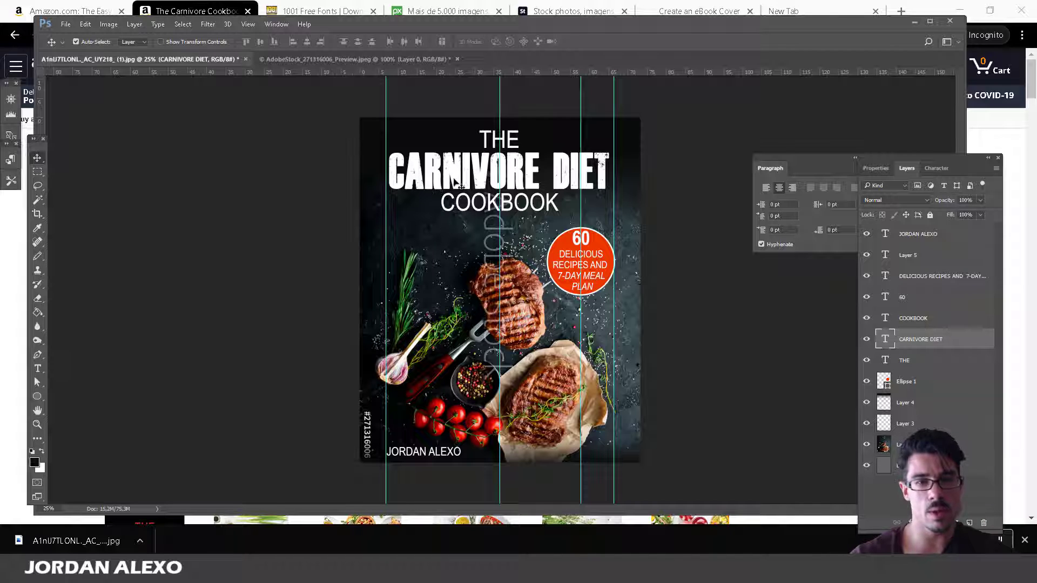
Select the whole CARNIVORE DIET title again to pick a replacement font.
click(37, 369)
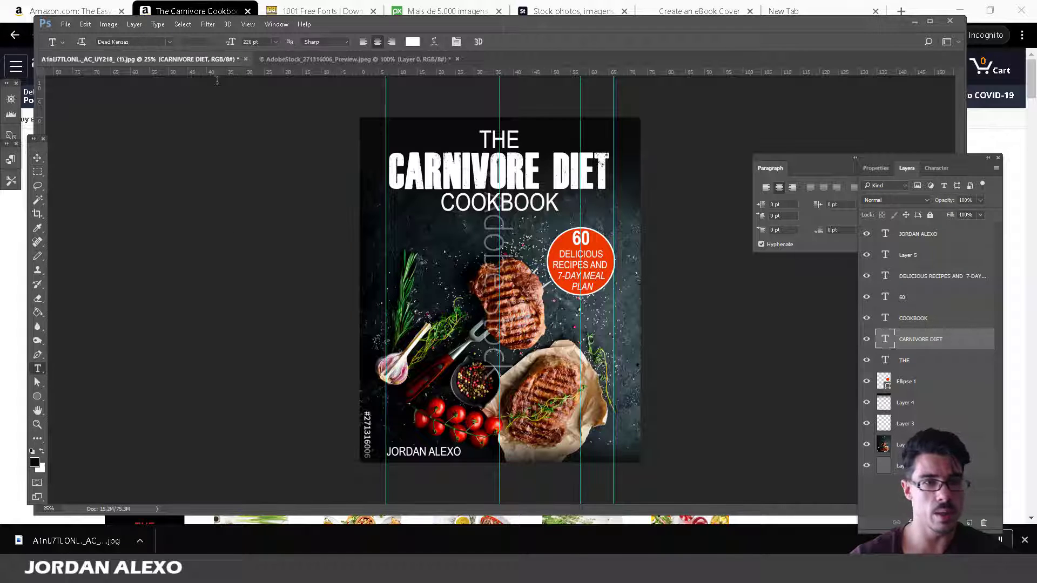
click(427, 171)
key(ctrl+a)
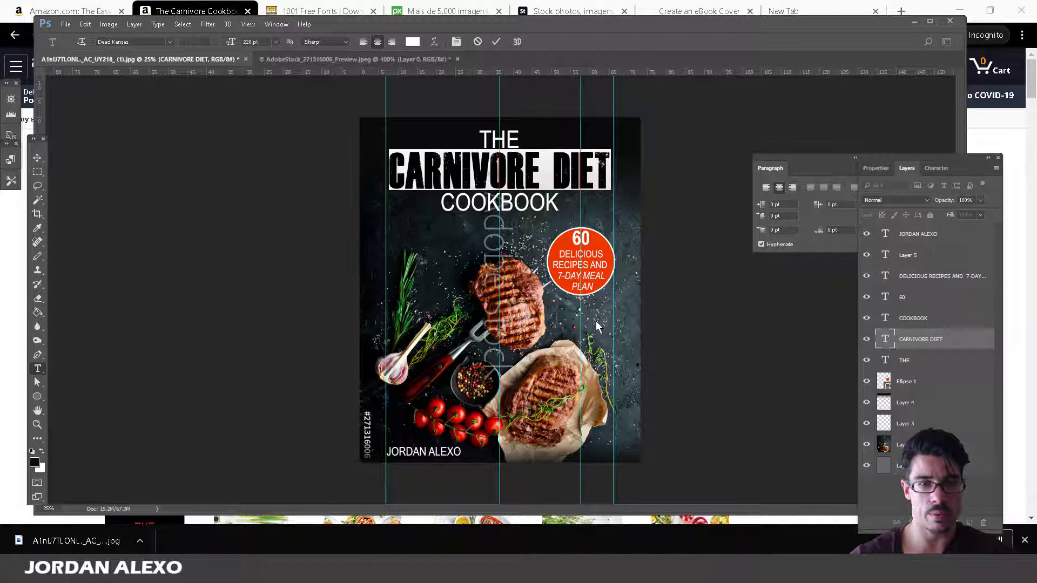
click(167, 40)
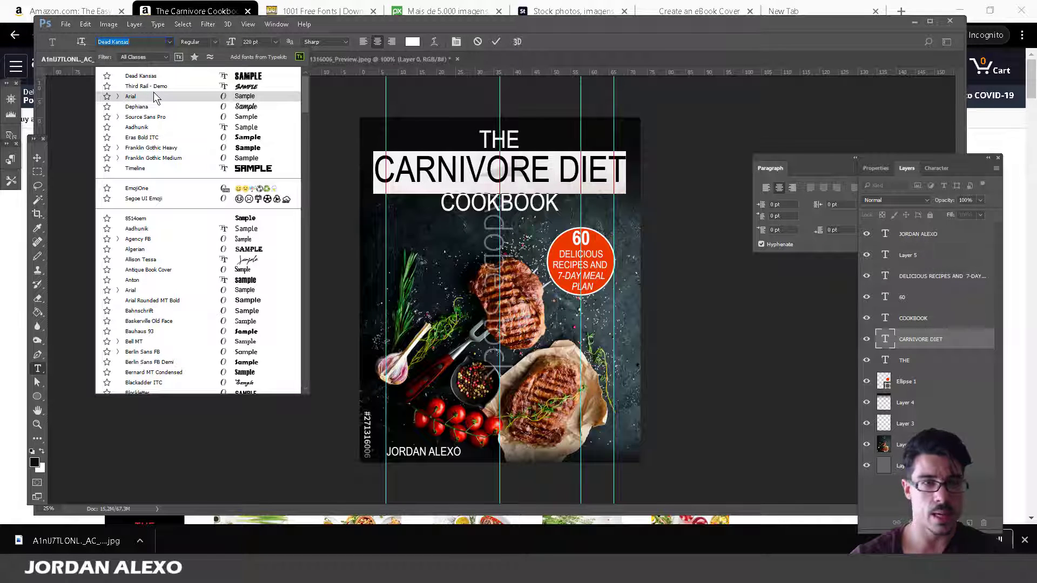
Set the CARNIVORE DIET title to Arial at 200 pt.
click(155, 96)
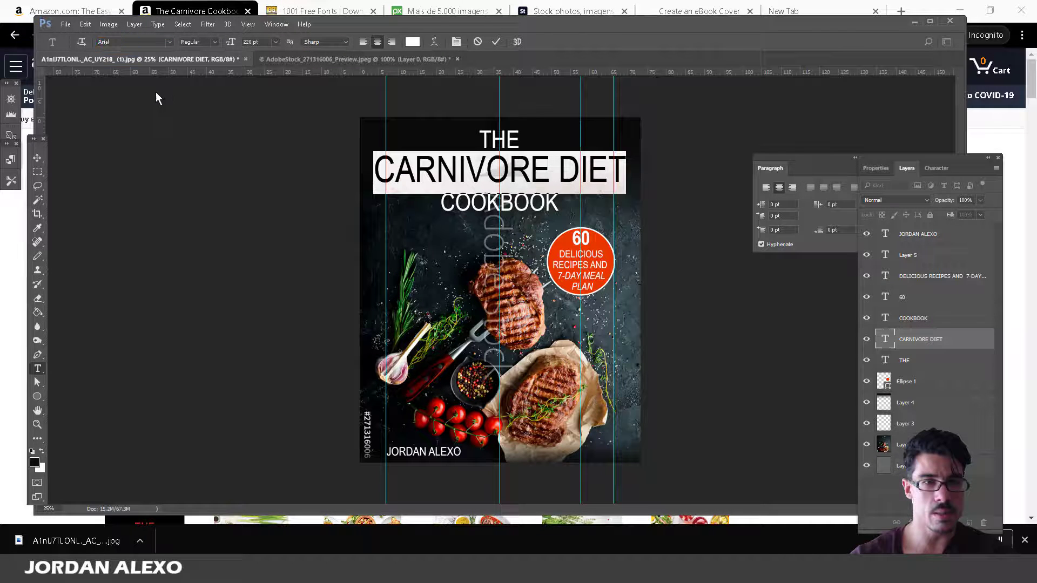
click(252, 40)
text(200)
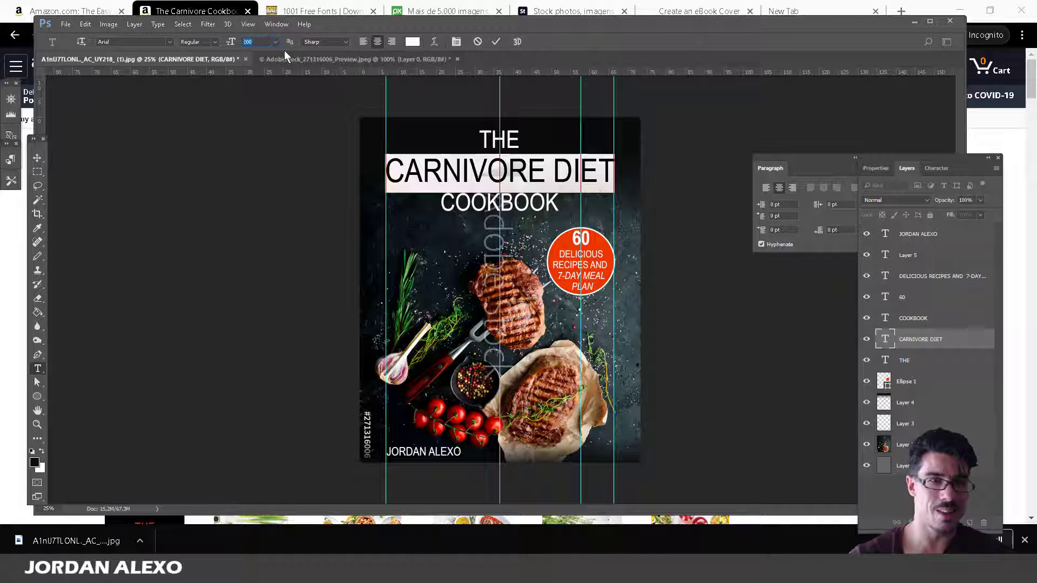
text(220)
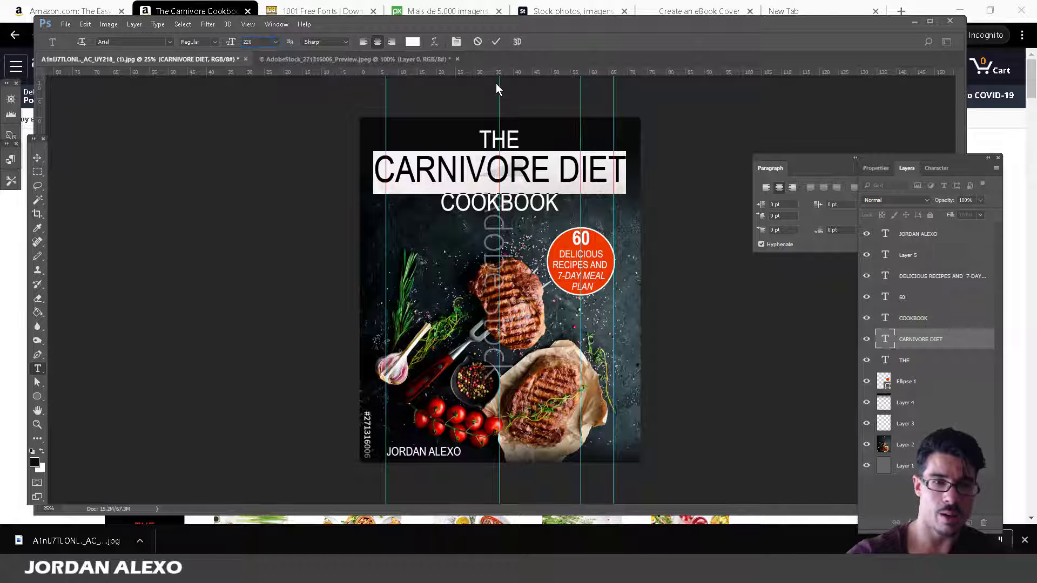
text(200)
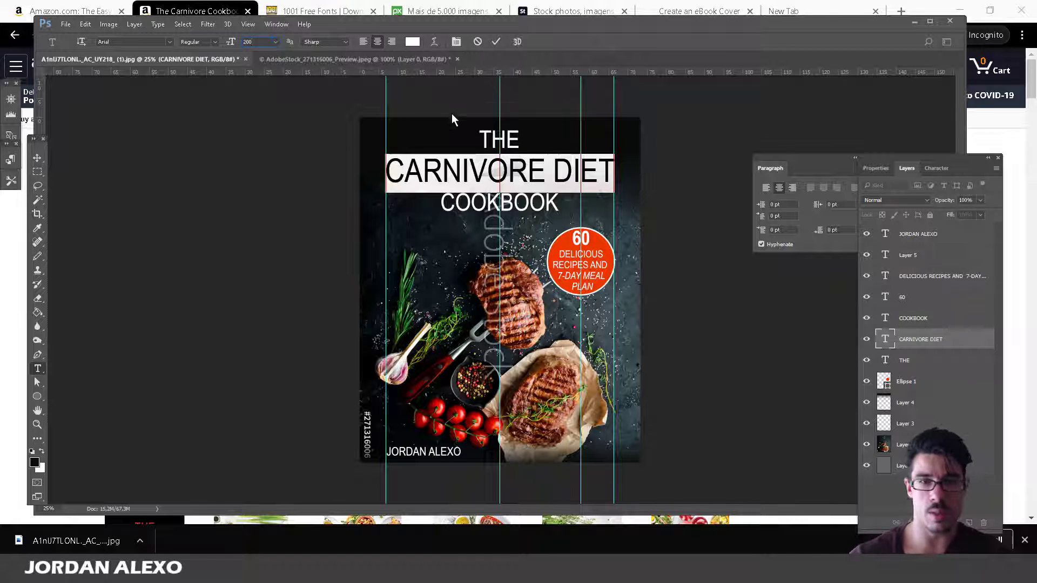
click(37, 160)
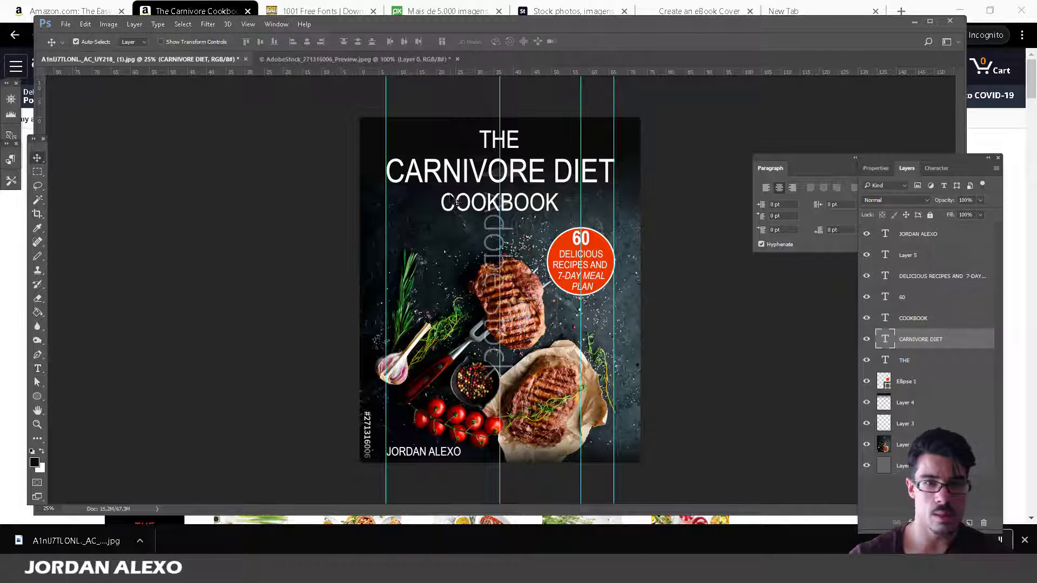
Make the title Bold and display the Character panel settings.
click(39, 370)
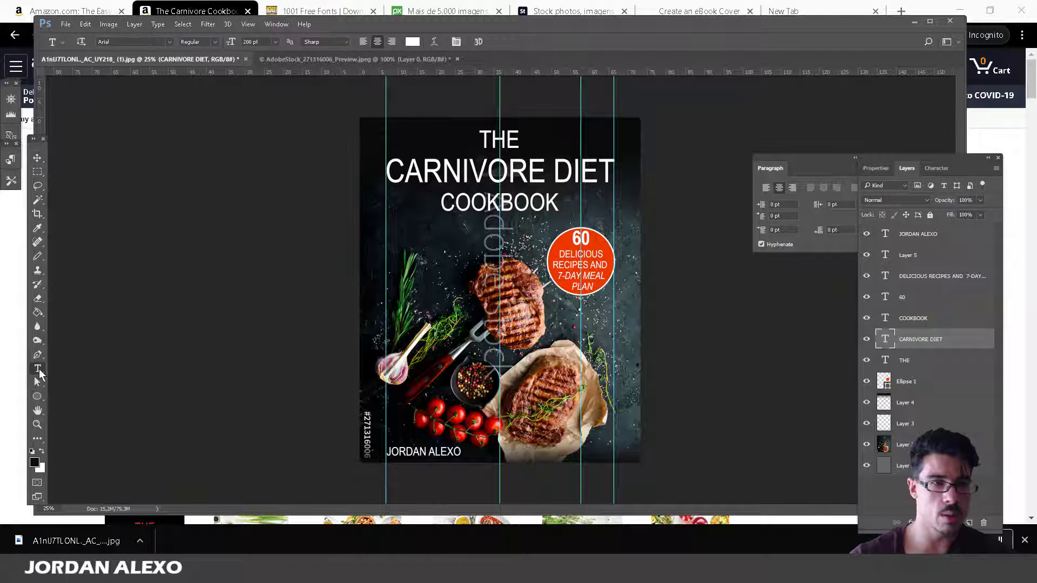
click(204, 42)
click(207, 87)
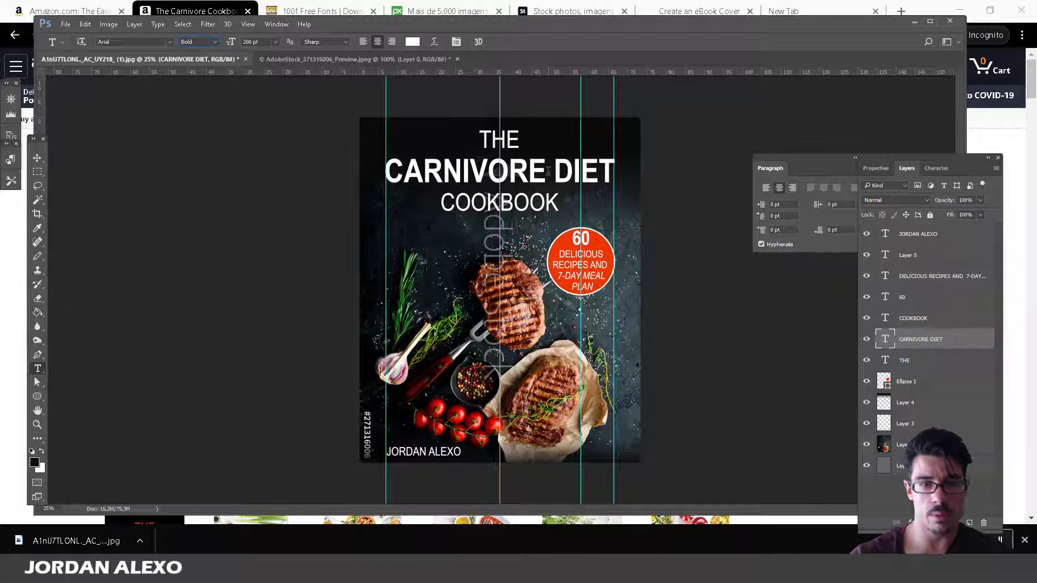
click(945, 166)
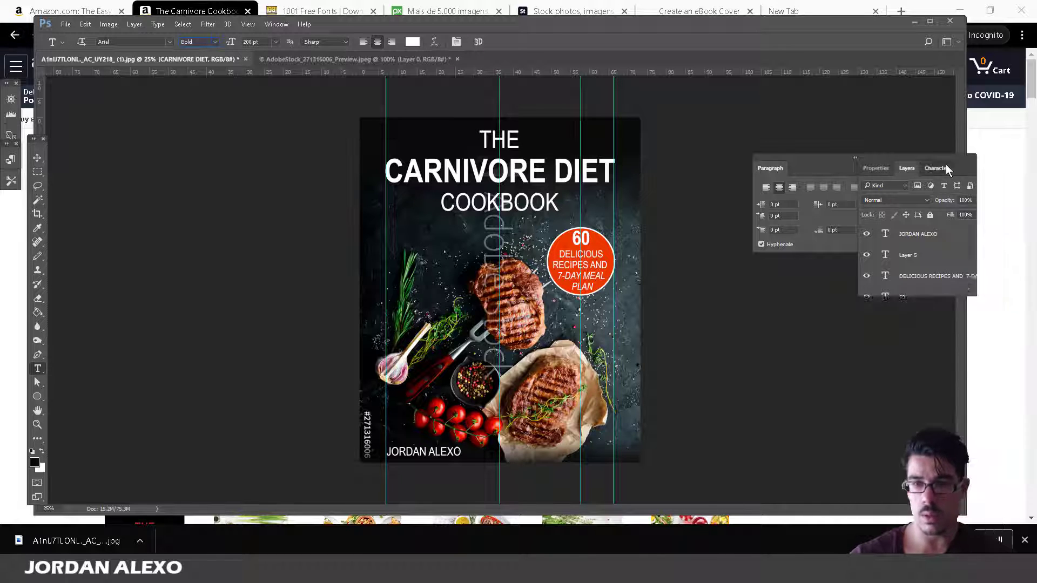
click(69, 25)
click(81, 48)
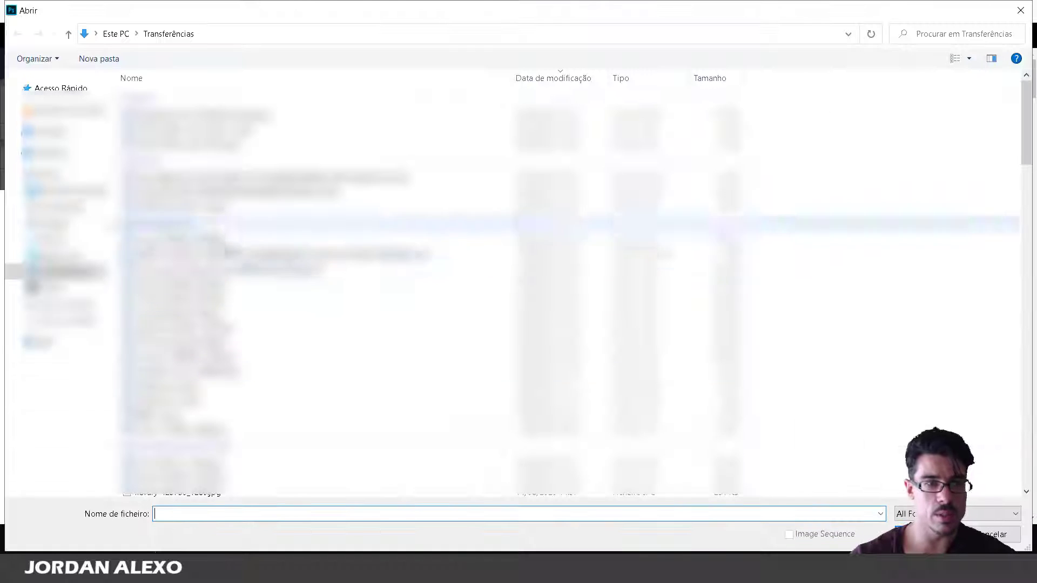
scroll(302, 311, down, 5)
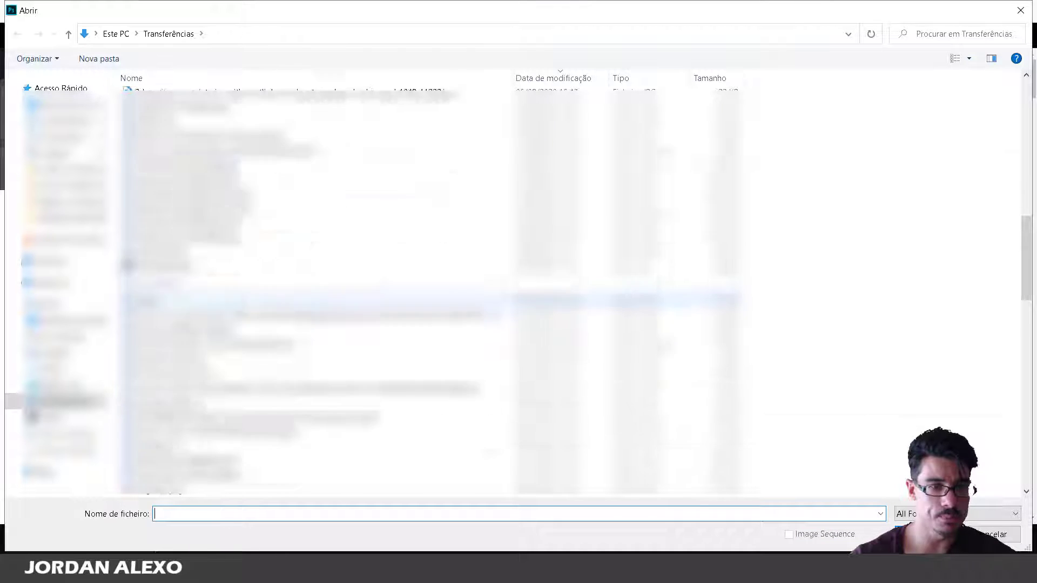
scroll(303, 313, down, 4)
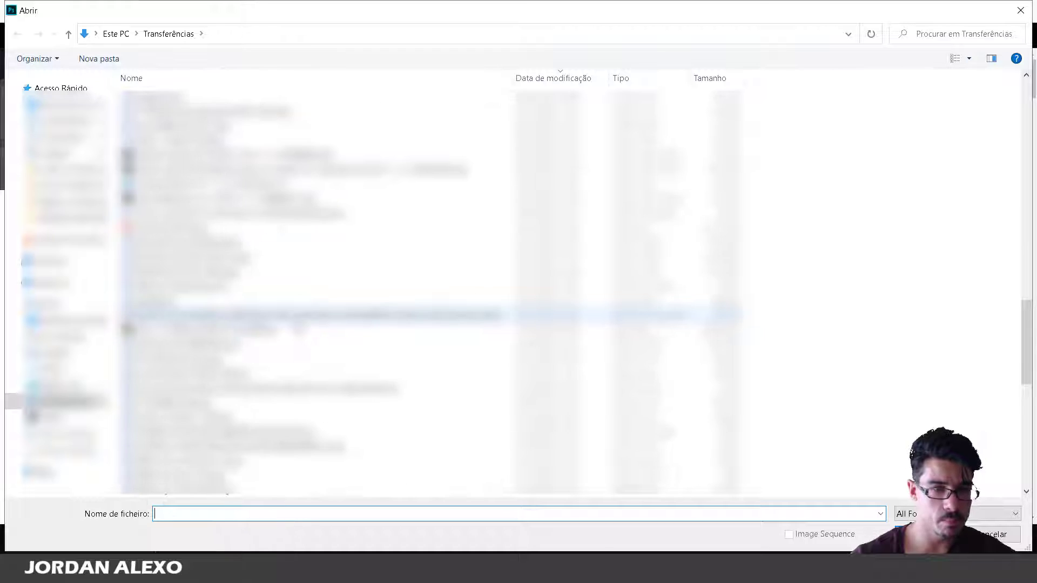
scroll(302, 311, down, 1)
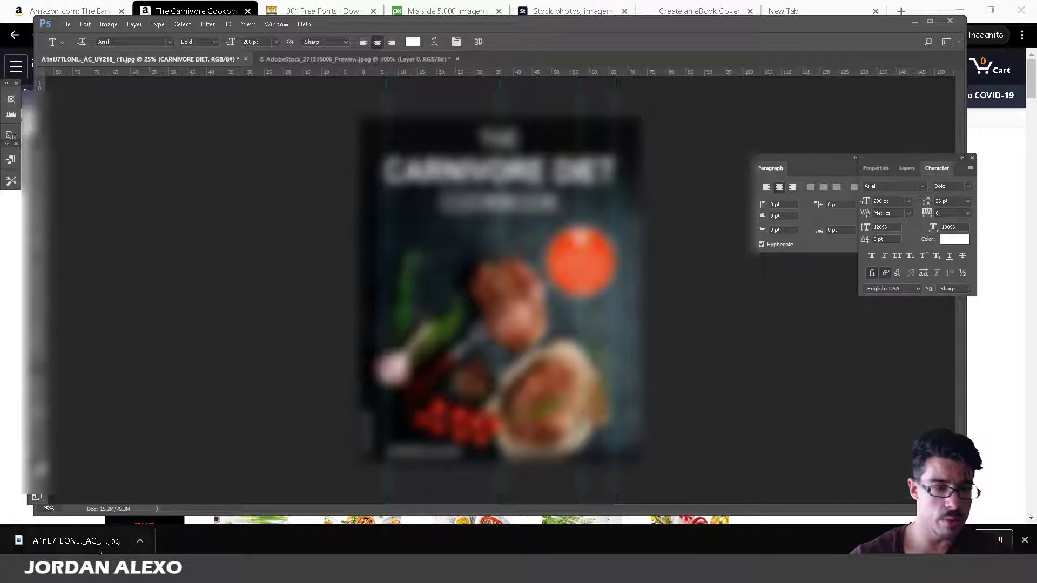
Search Google for 'scratch surface' in a new Chrome tab and show the image results.
click(217, 513)
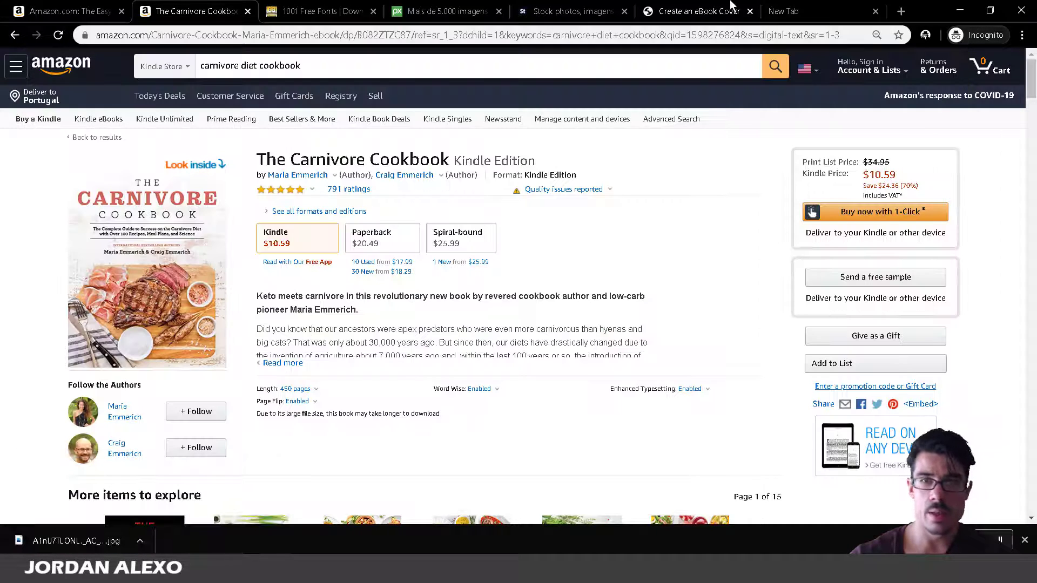
click(783, 11)
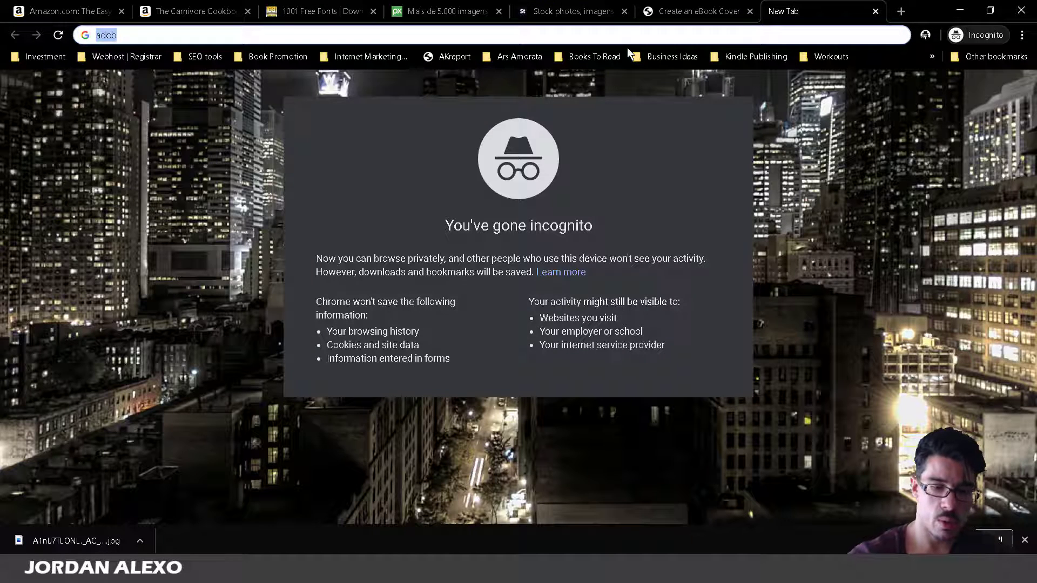
text(scrt)
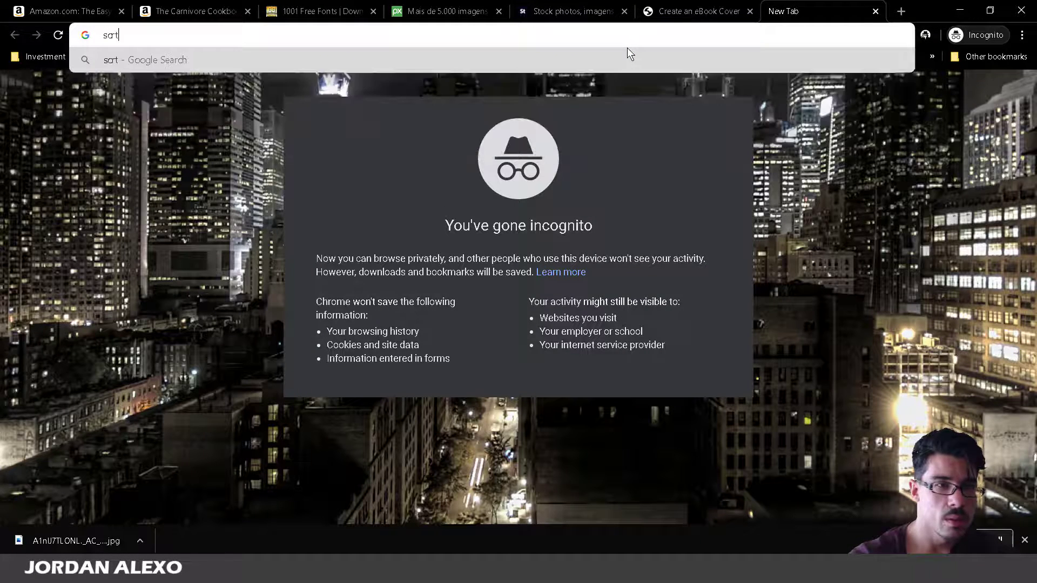
key(BackSpace)
text(atc)
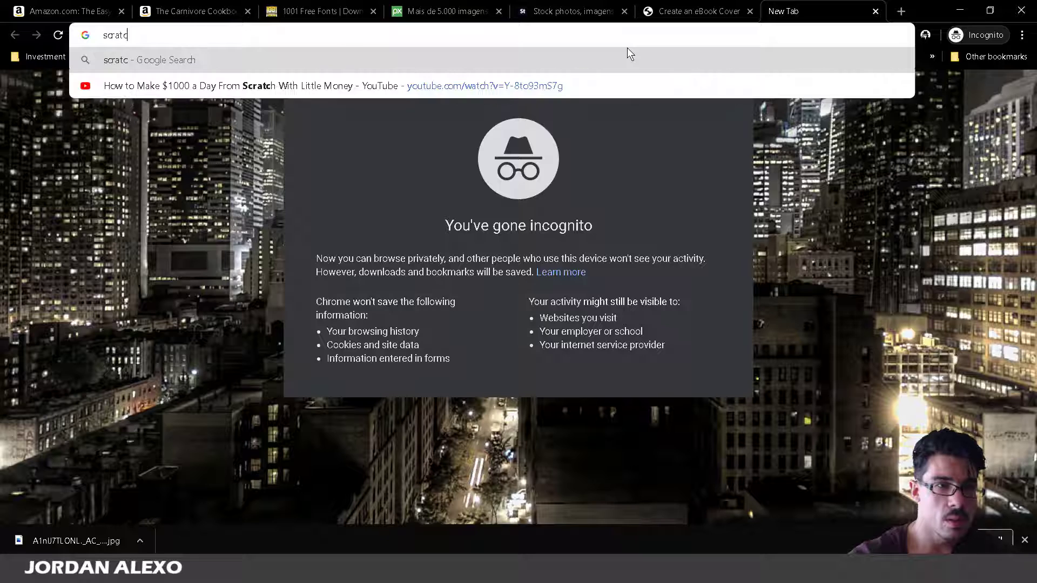
text(h sur)
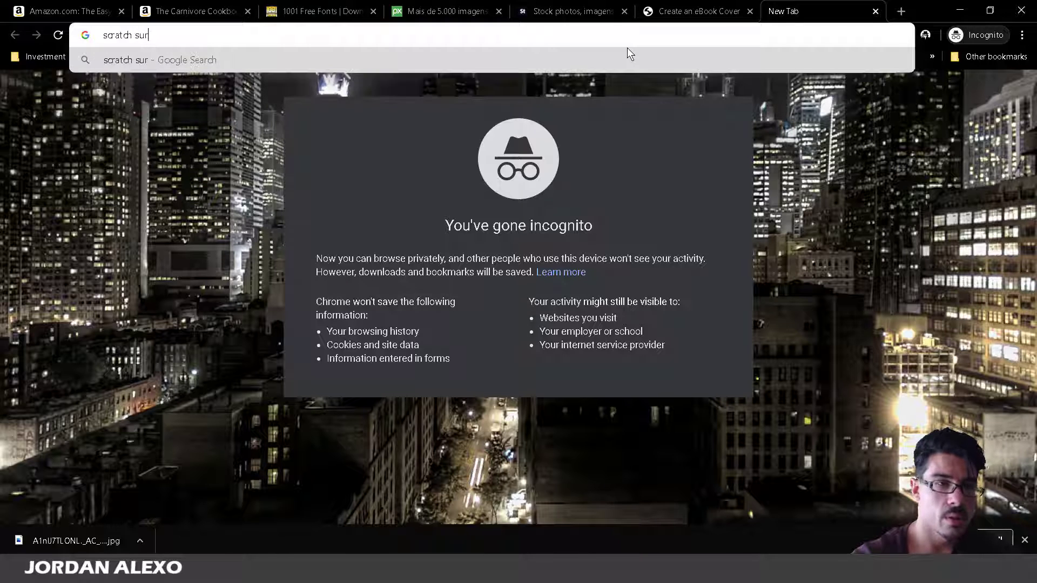
text(face)
key(Return)
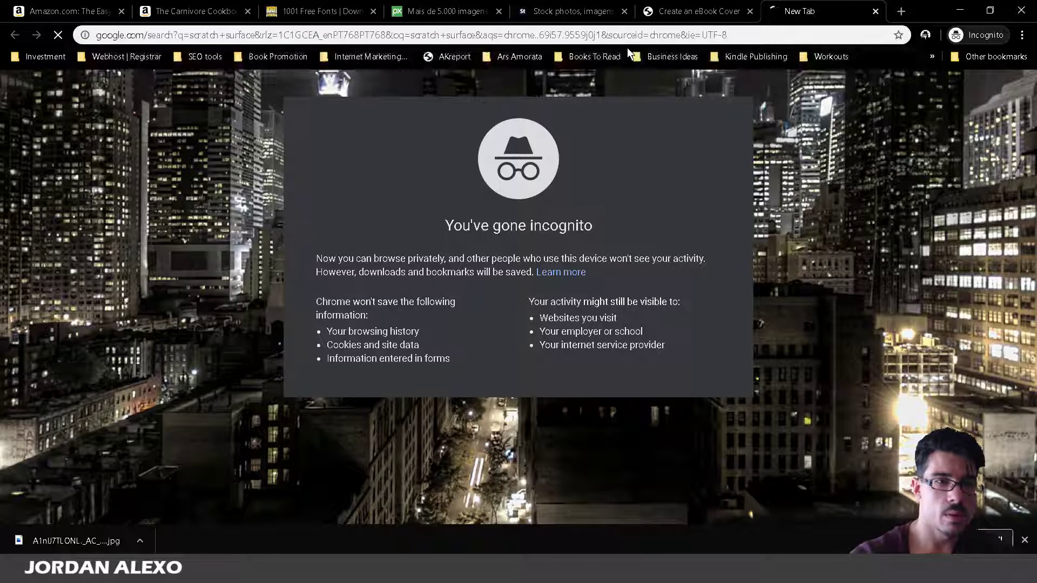
click(158, 102)
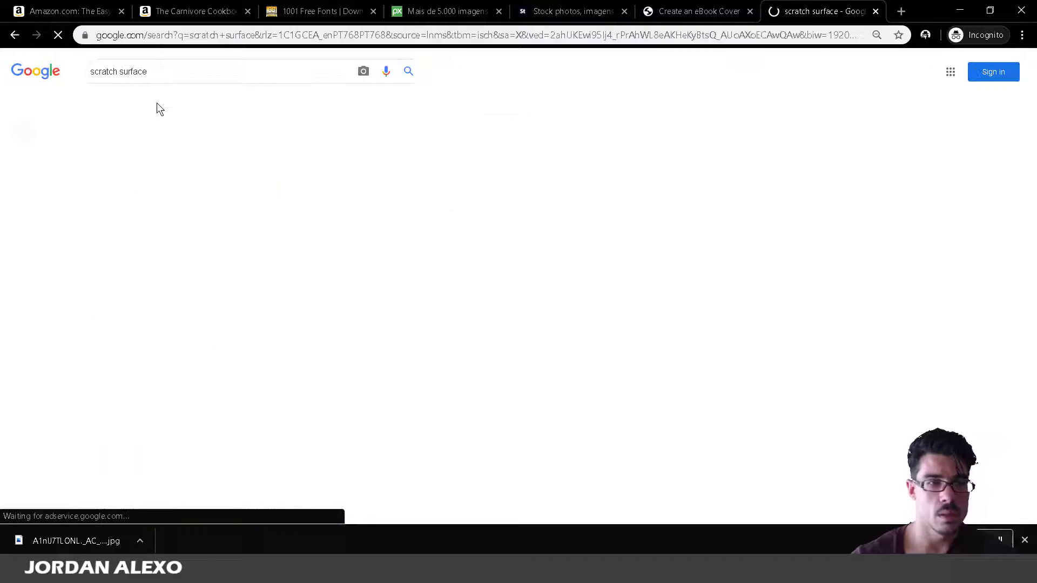
Browse the image results and open the Freepik vector scratch grunge texture page.
scroll(178, 270, down, 5)
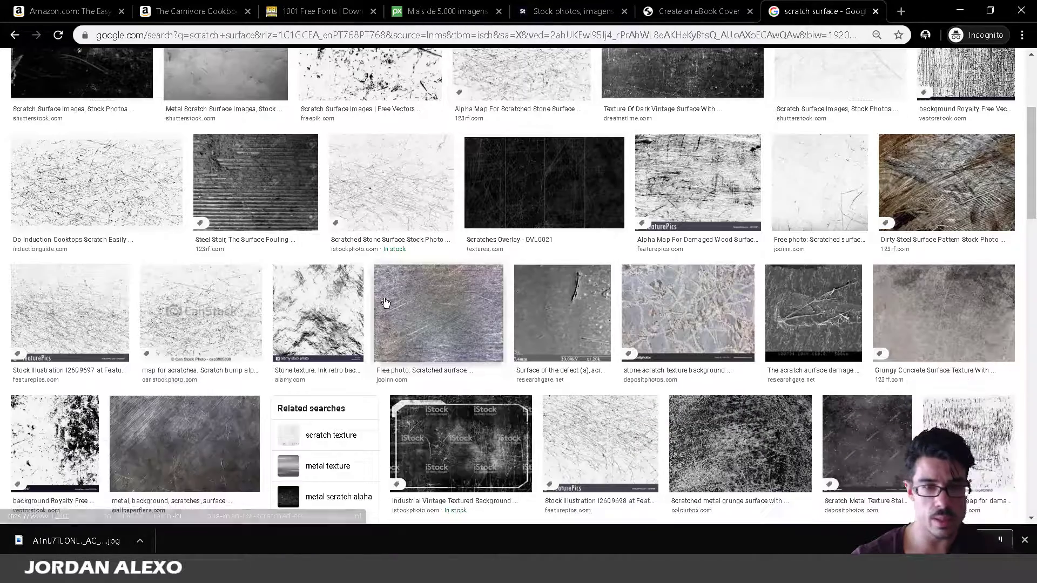
scroll(216, 303, down, 6)
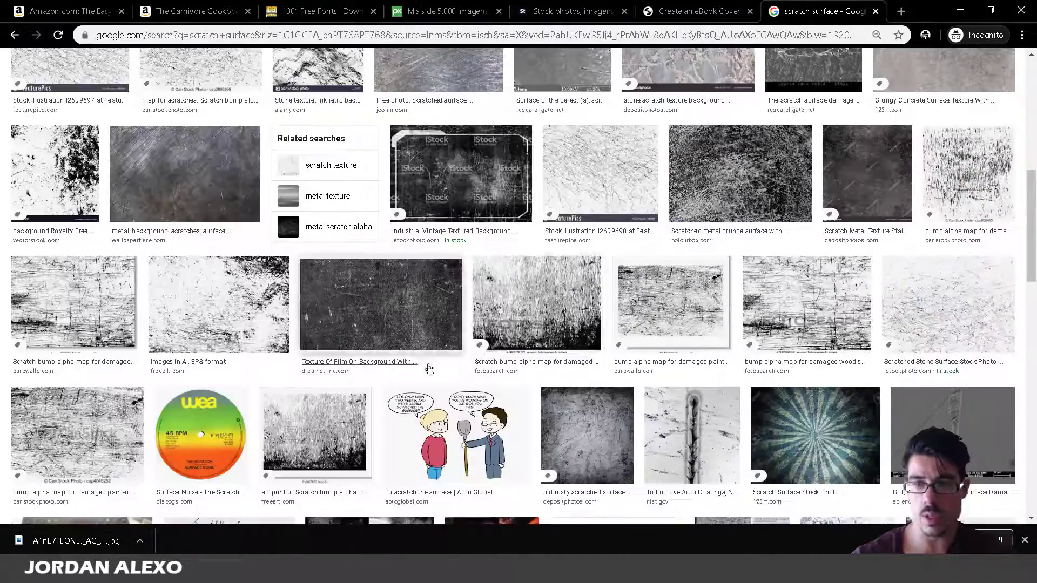
scroll(573, 301, down, 1)
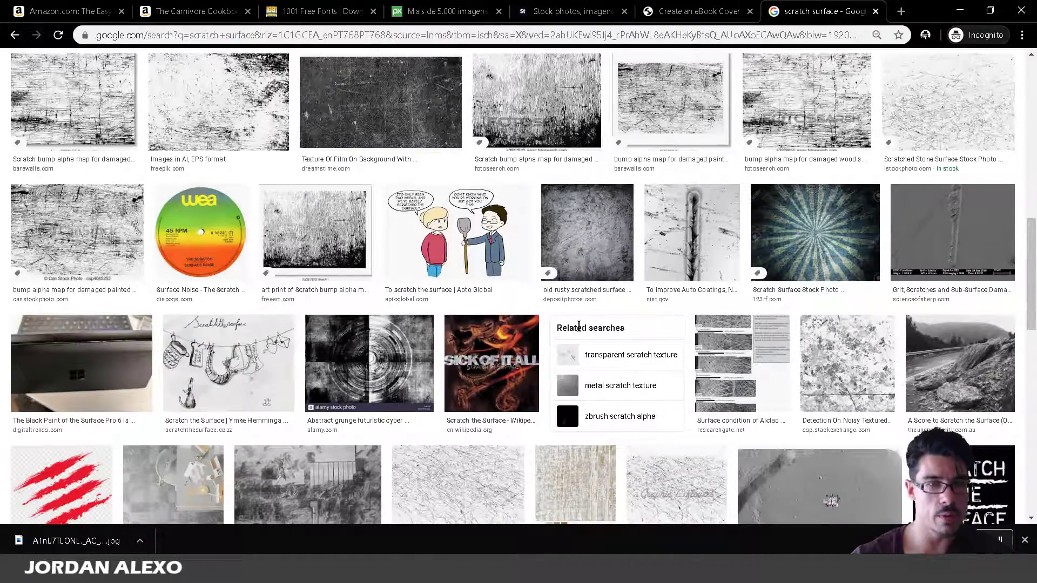
scroll(578, 326, down, 7)
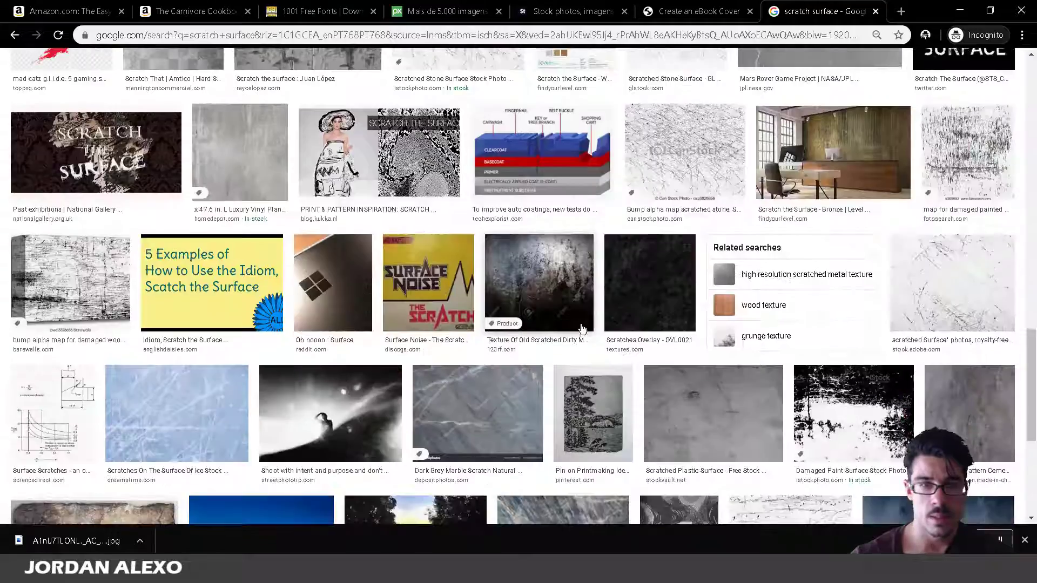
scroll(582, 328, down, 5)
scroll(582, 328, down, 5)
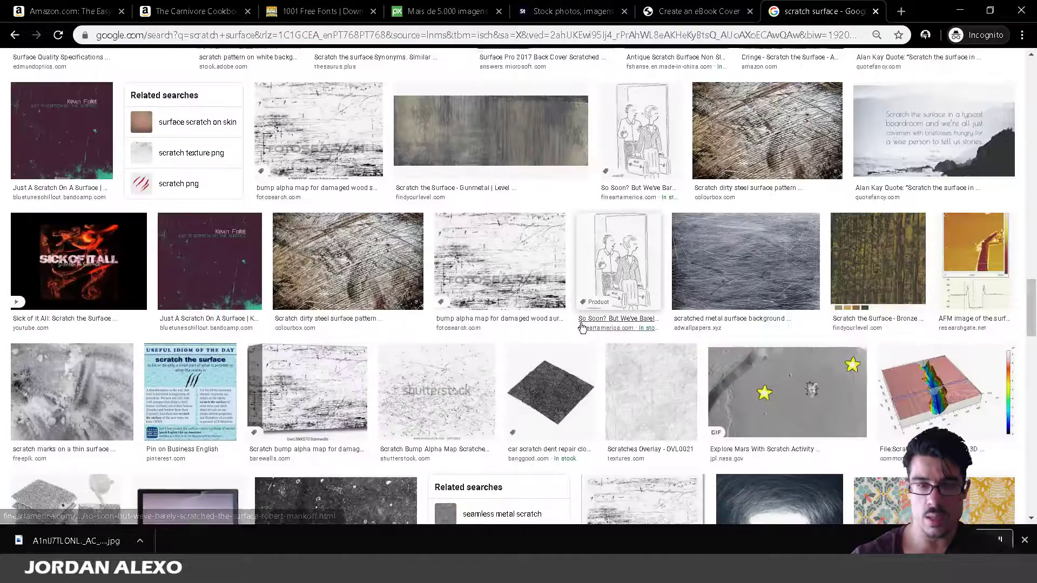
scroll(582, 328, up, 7)
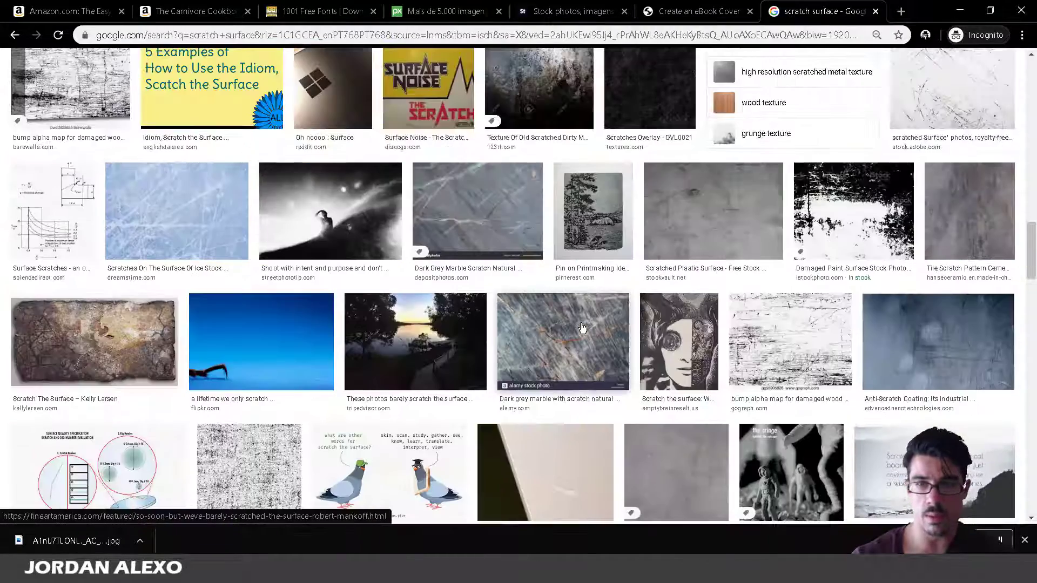
scroll(581, 328, up, 9)
scroll(552, 317, up, 4)
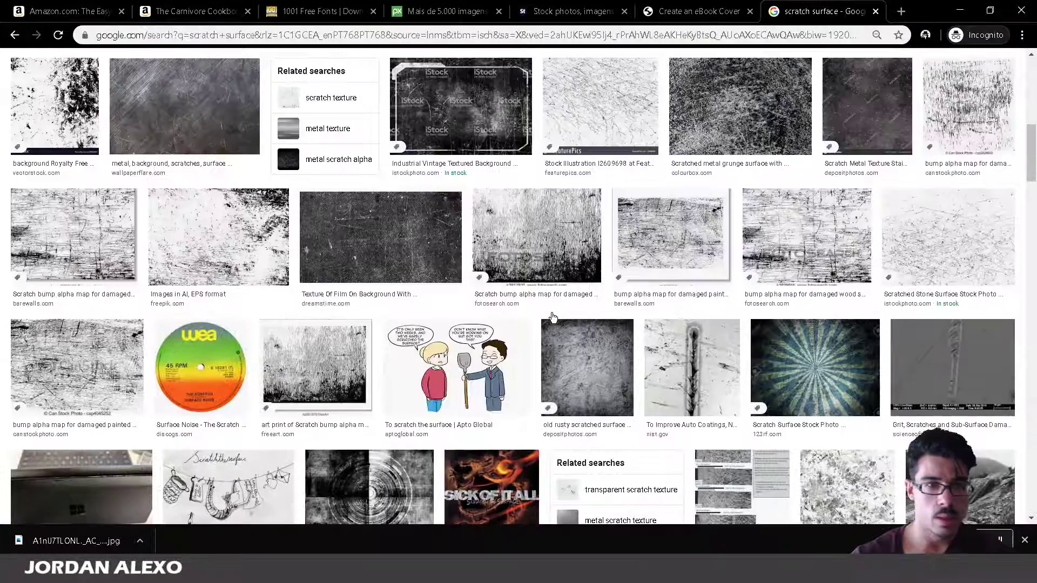
click(231, 239)
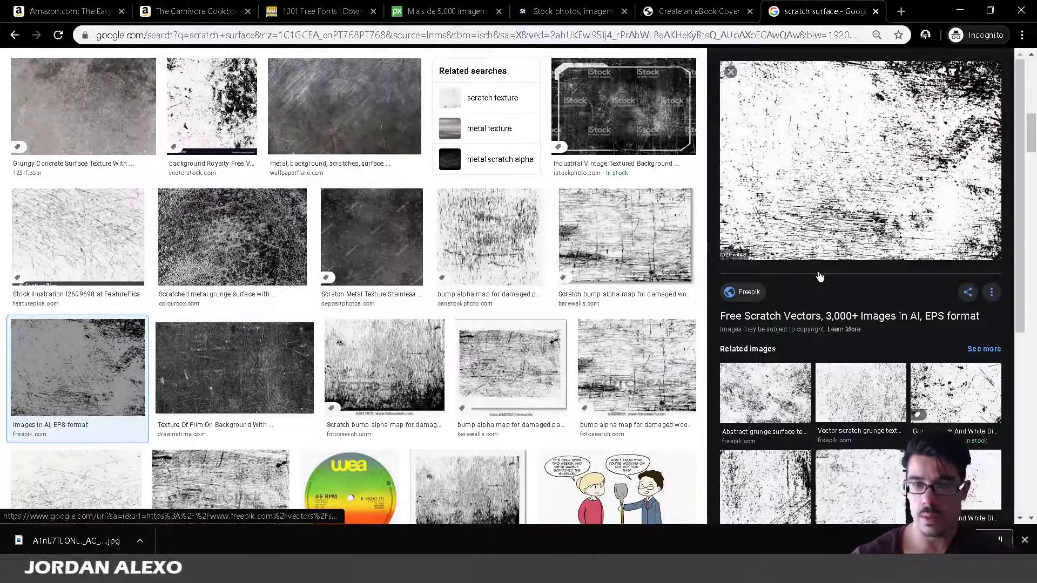
click(845, 386)
click(822, 192)
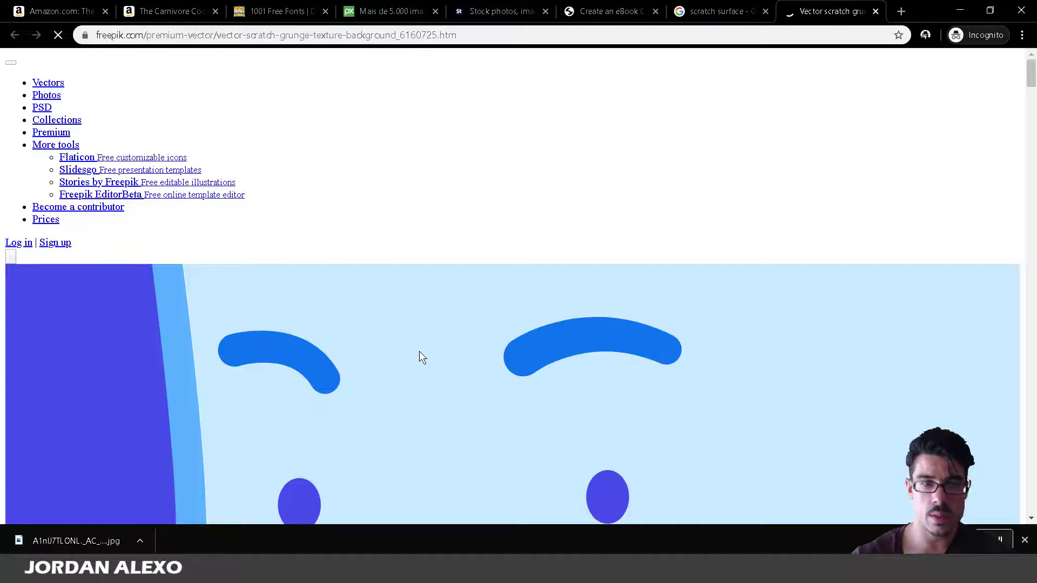
Save the texture image to disk and start File > Open in Photoshop.
scroll(419, 352, down, 10)
right_click(172, 226)
click(205, 252)
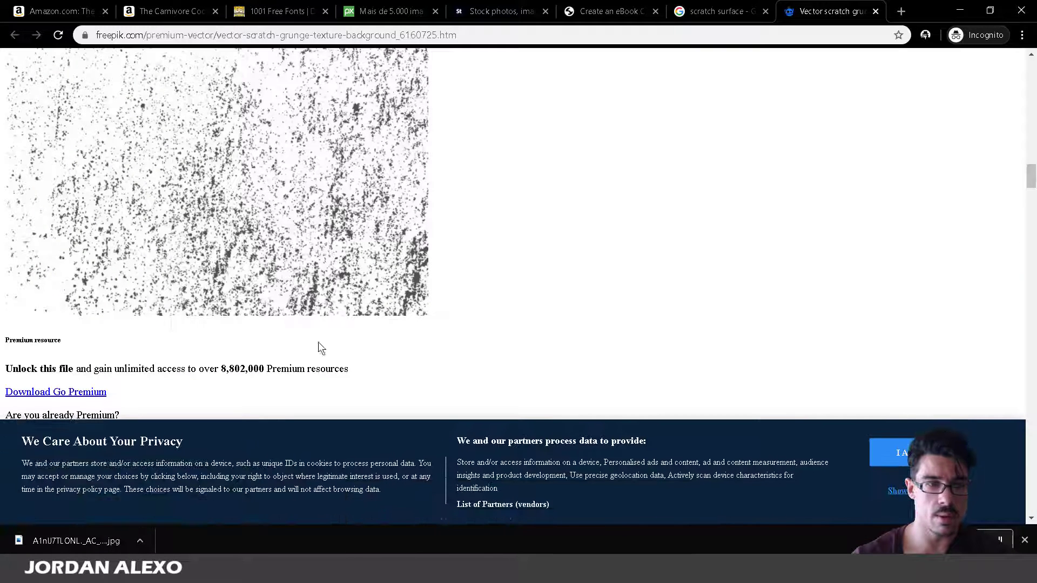
key(Escape)
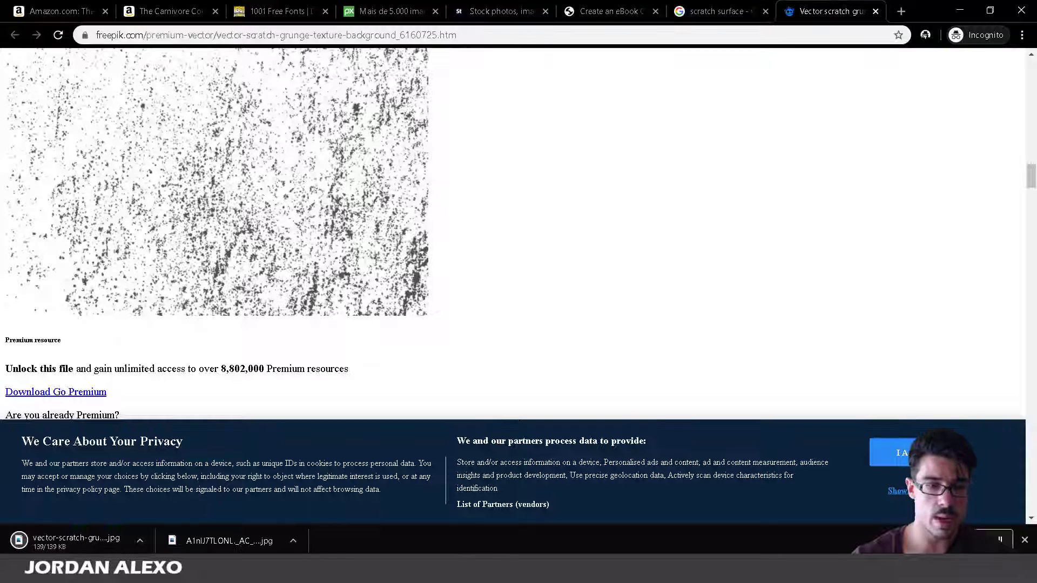
key(alt+Tab)
click(65, 25)
click(79, 50)
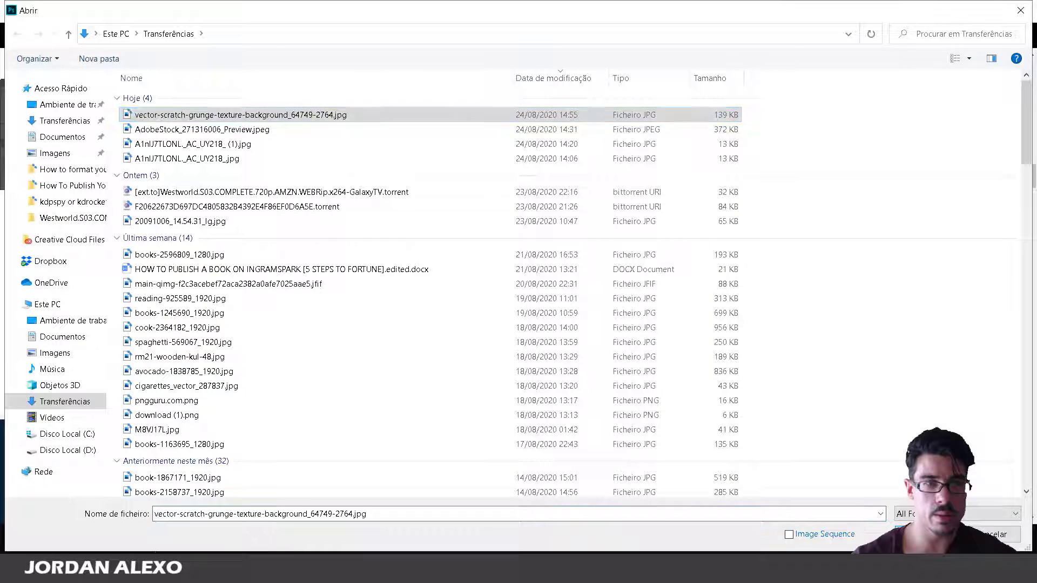
Open the downloaded scratch texture and copy it onto the cover as a new layer.
key(Return)
click(583, 275)
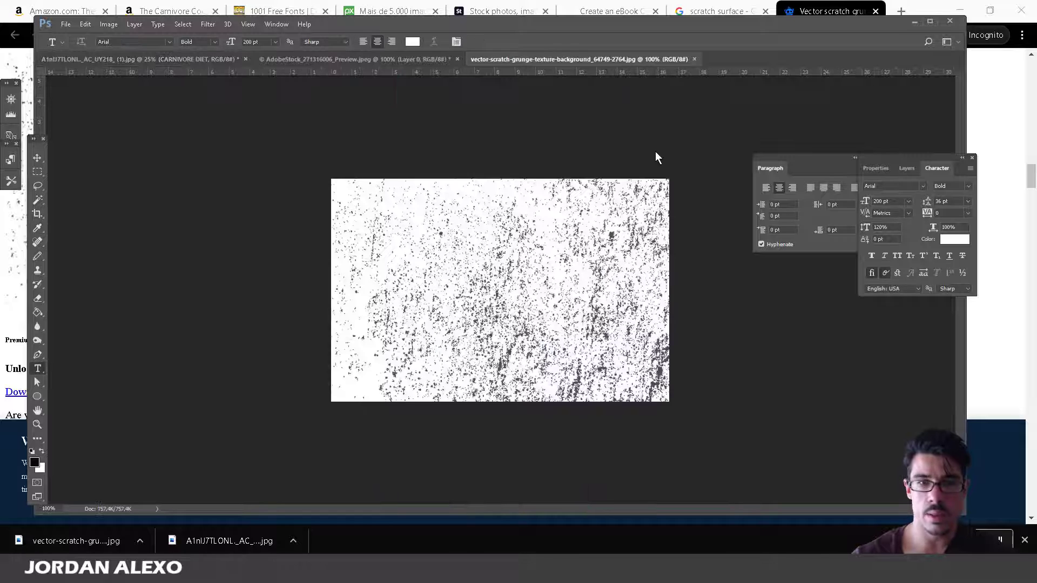
drag(498, 59, 527, 117)
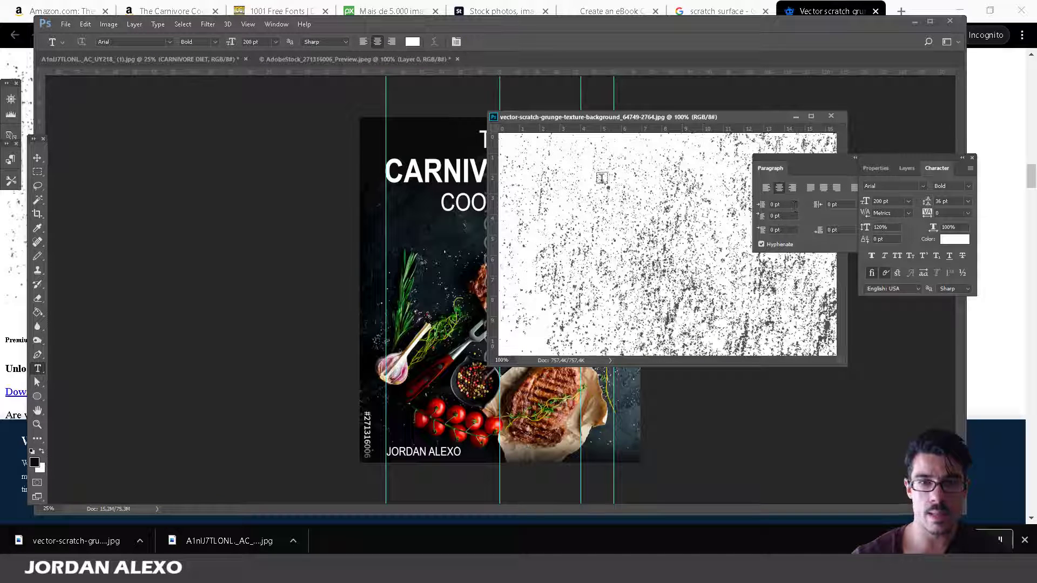
click(37, 157)
drag(578, 222, 403, 215)
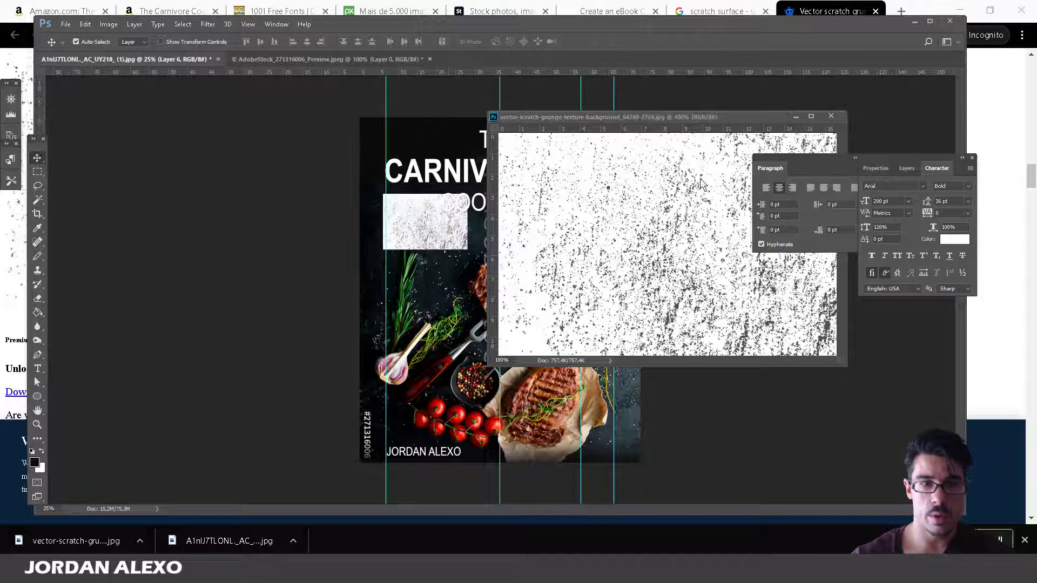
click(831, 116)
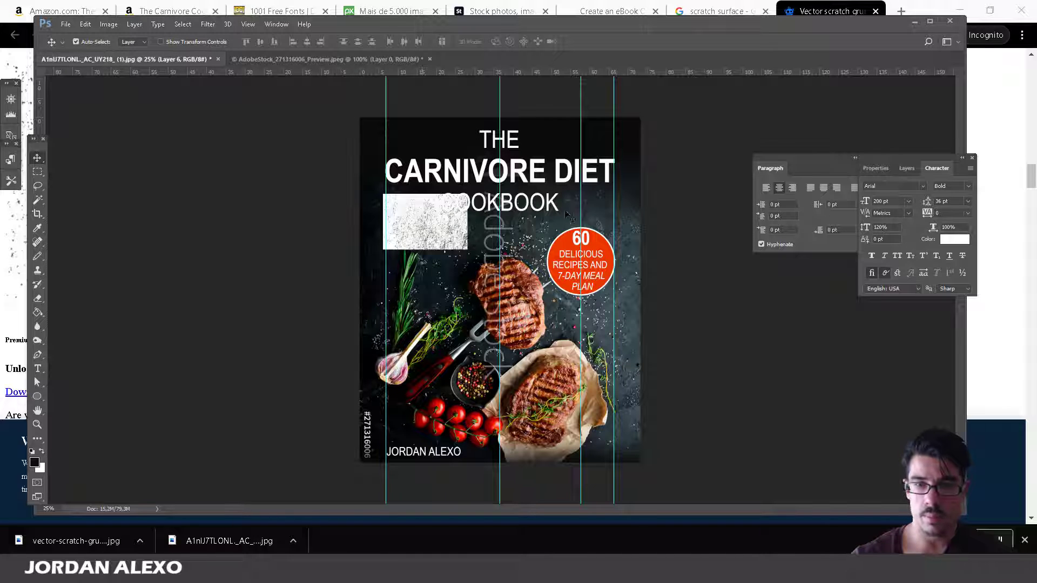
Move the texture layer above COOKBOOK and nudge it into place on the cover.
click(907, 168)
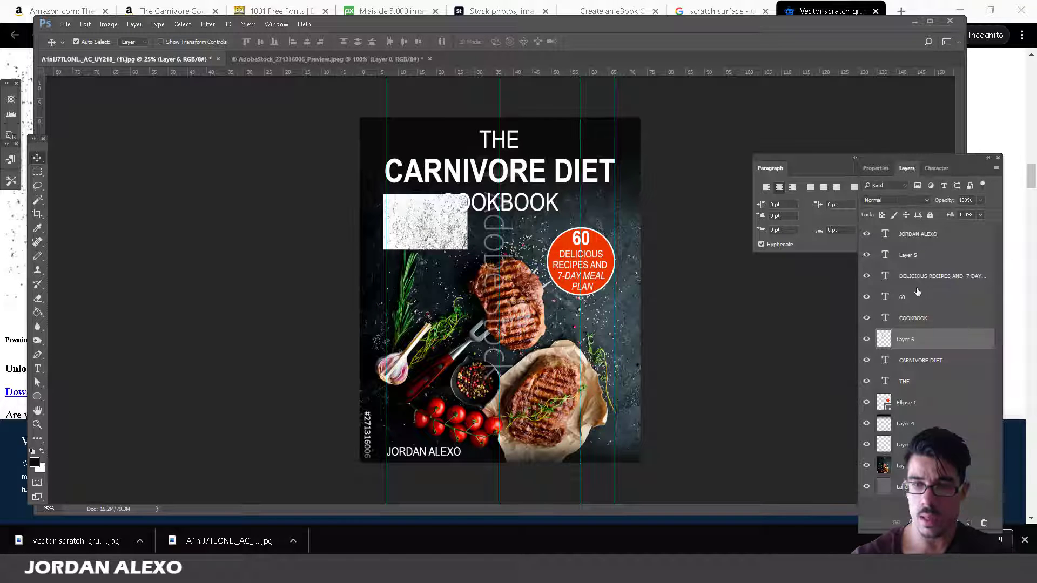
click(918, 320)
drag(964, 334, 957, 314)
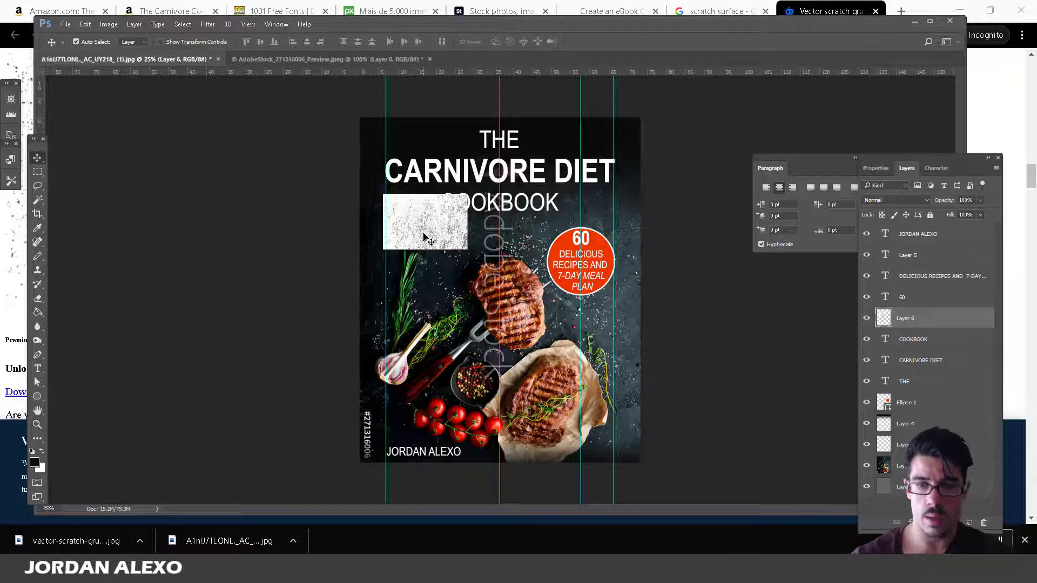
drag(424, 236, 425, 193)
Scale the scratch texture to about 203% over the title area and apply it.
key(ctrl+t)
drag(468, 154, 556, 98)
drag(508, 175, 508, 222)
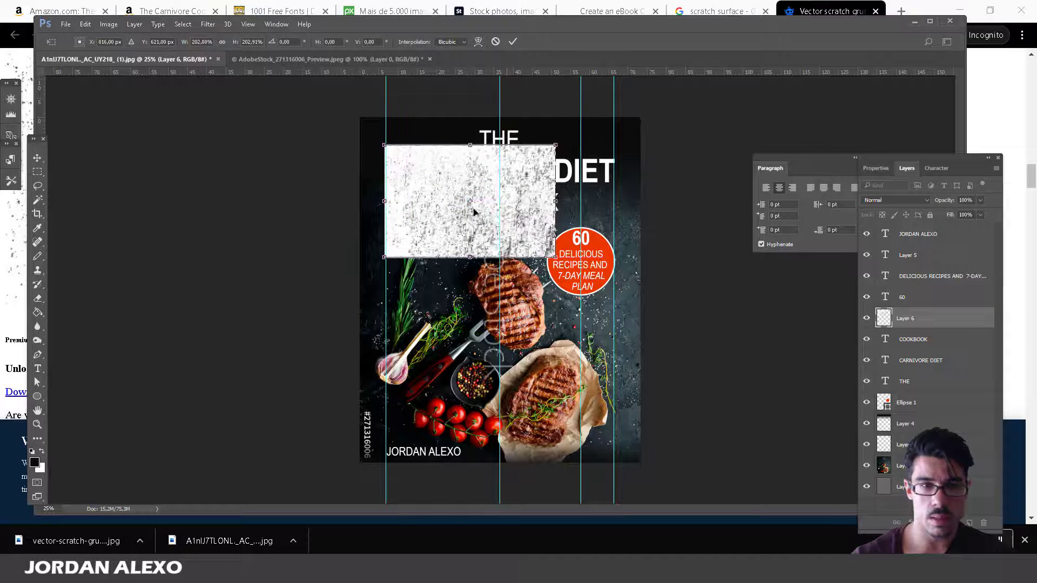
click(38, 199)
click(459, 215)
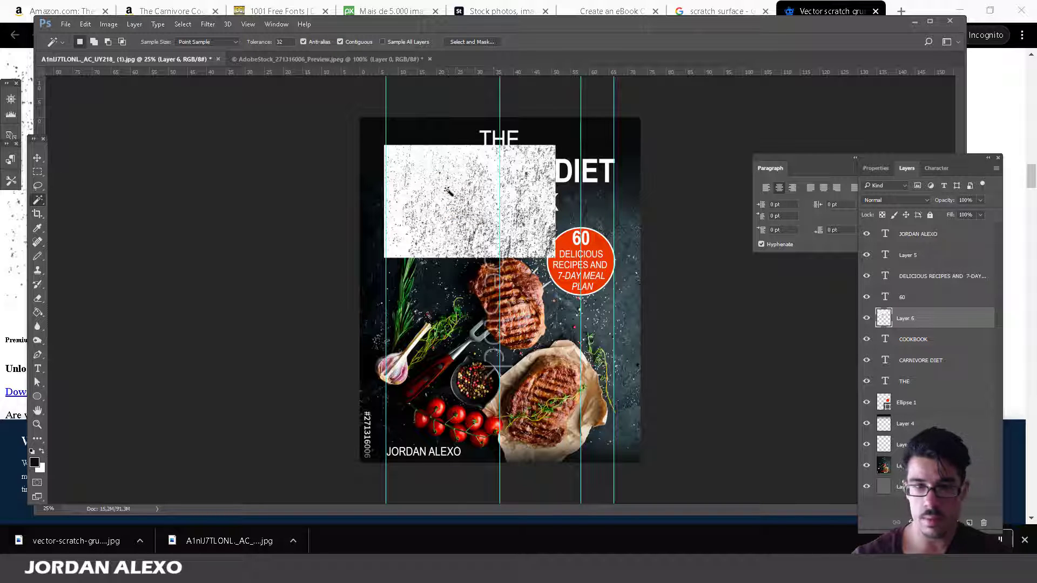
Select the texture's scratches with Magic Wand and Select Inverse, then hide Layer 6.
click(447, 190)
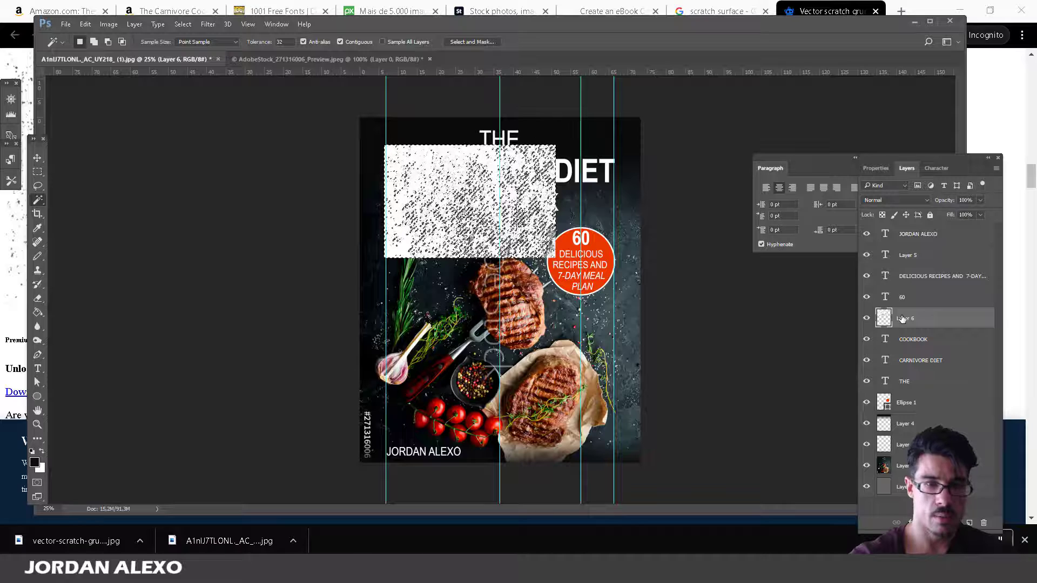
key(ctrl+shift+i)
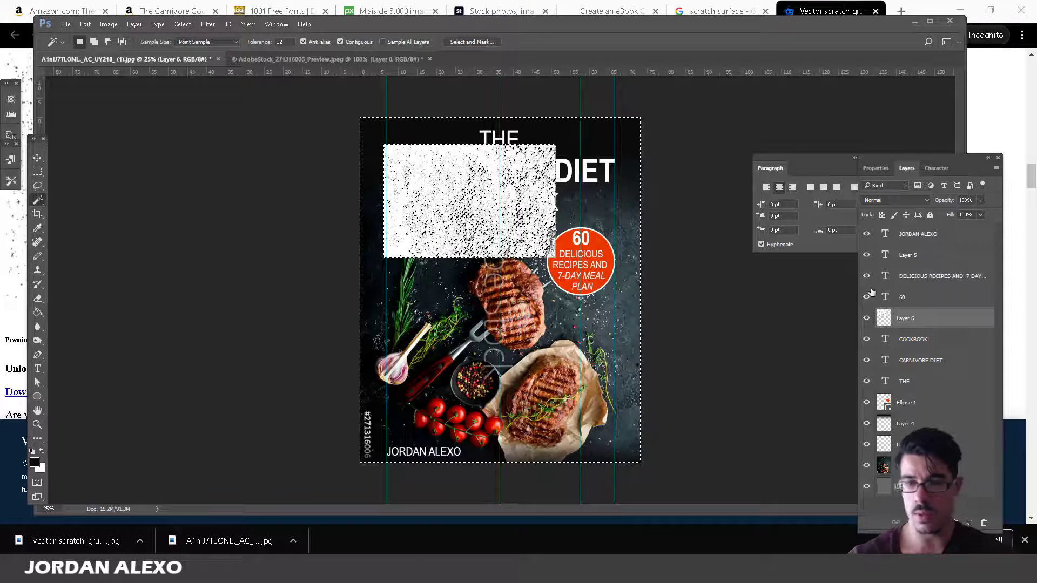
click(866, 320)
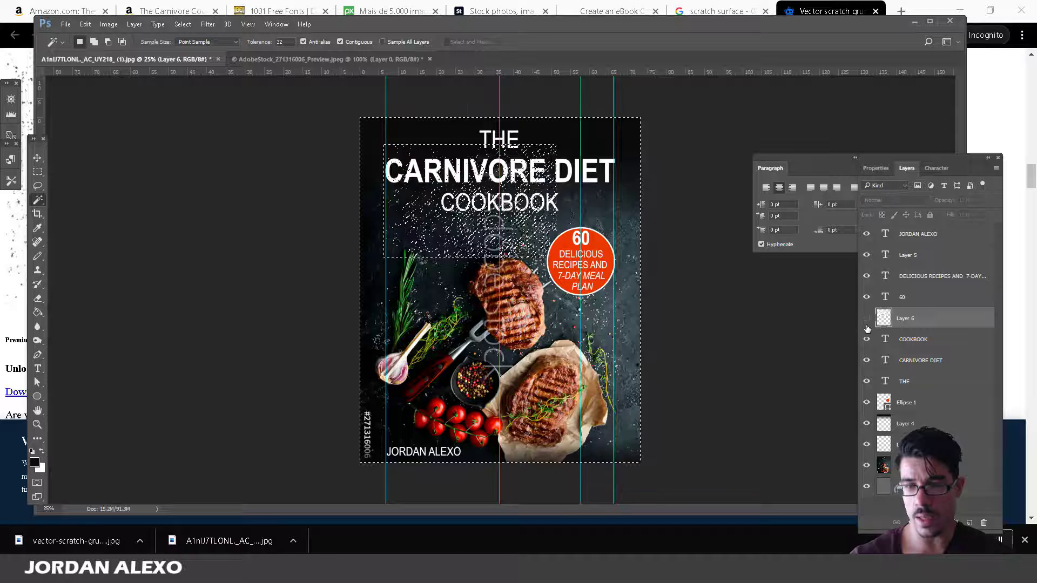
Rasterize the COOKBOOK text layer and set the Eraser to an 80 px brush.
click(910, 346)
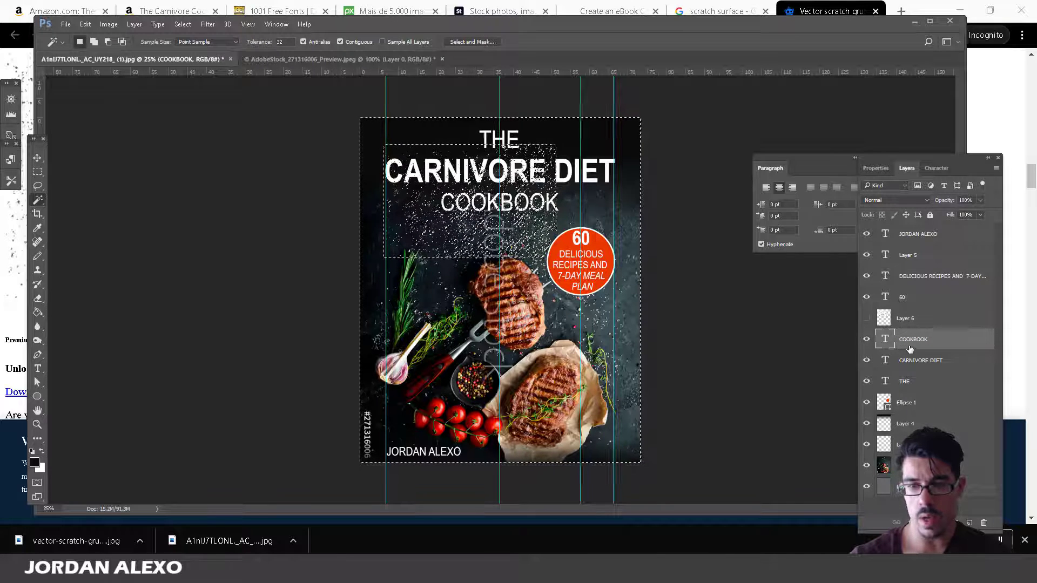
right_click(941, 347)
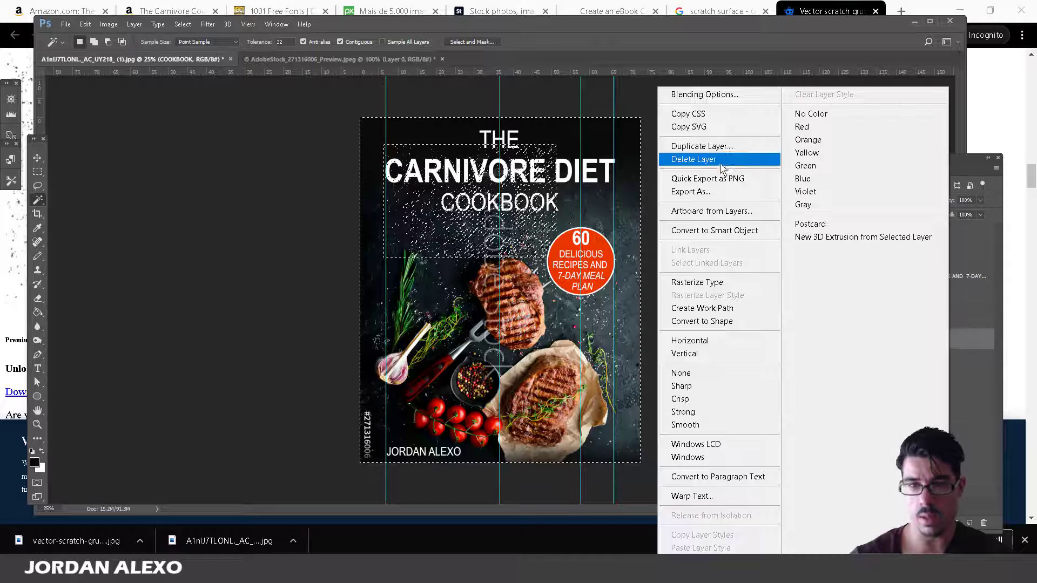
click(724, 280)
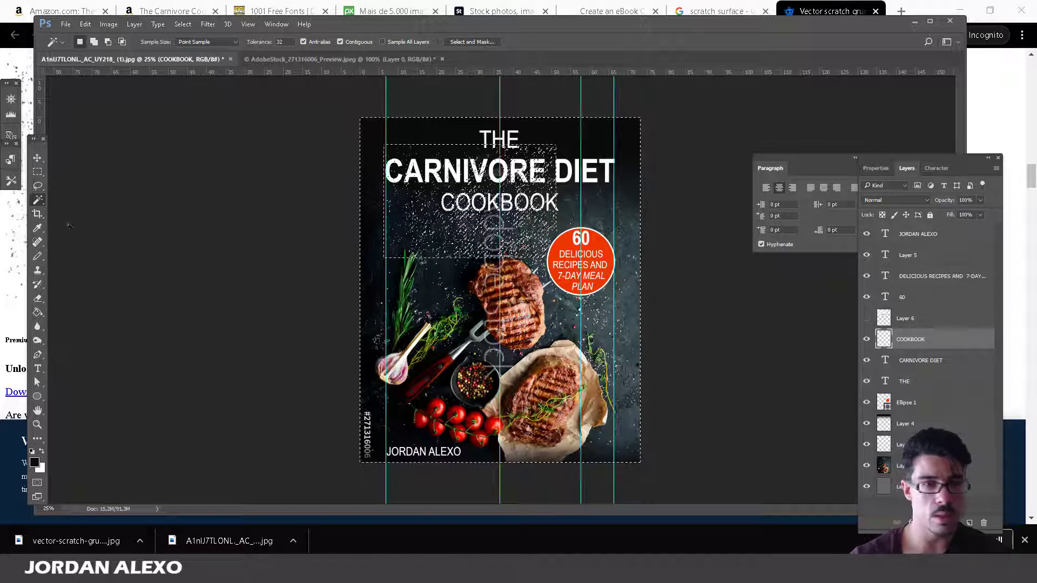
click(37, 299)
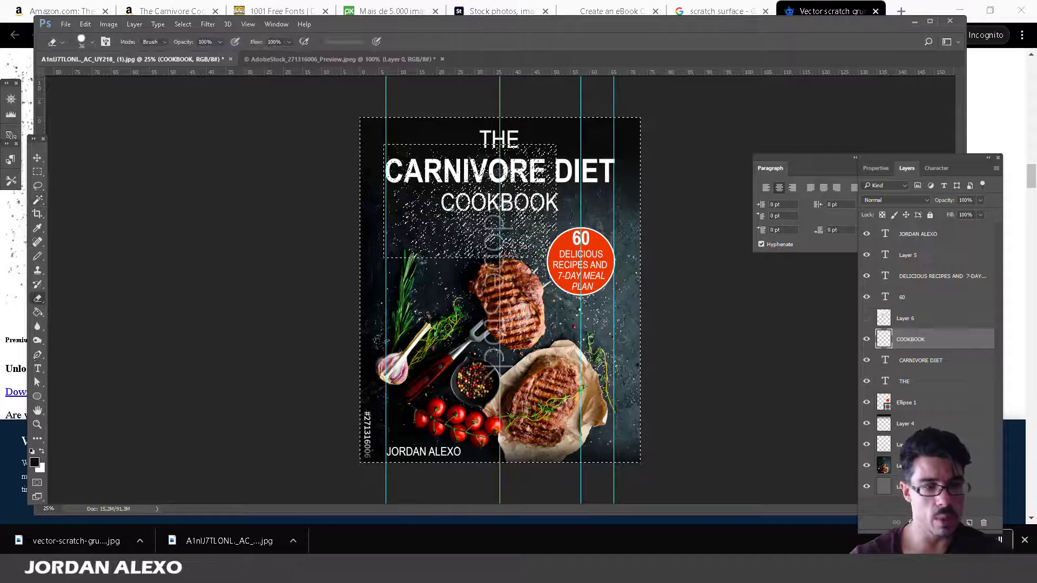
click(90, 41)
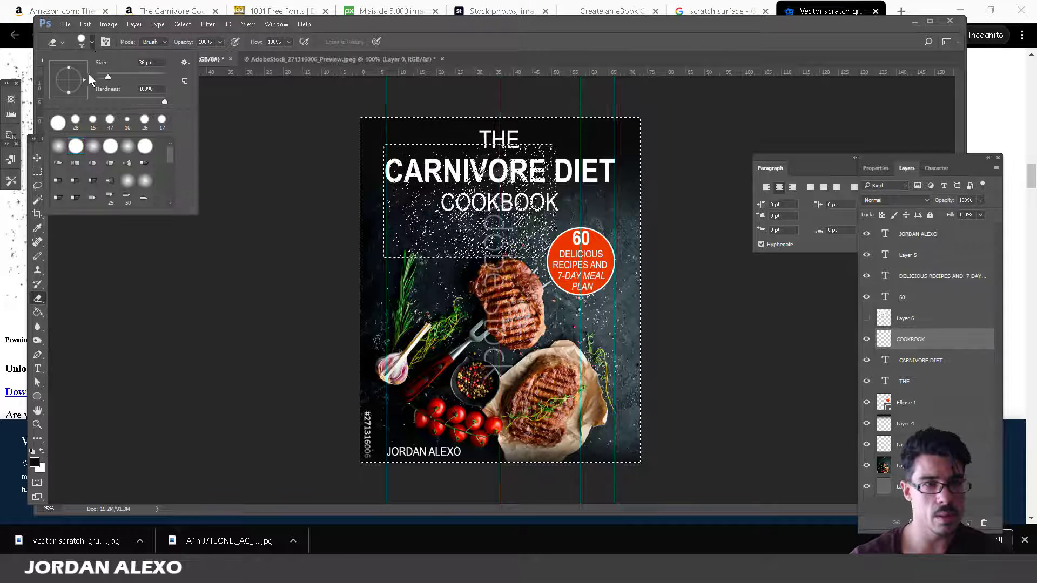
key(Return)
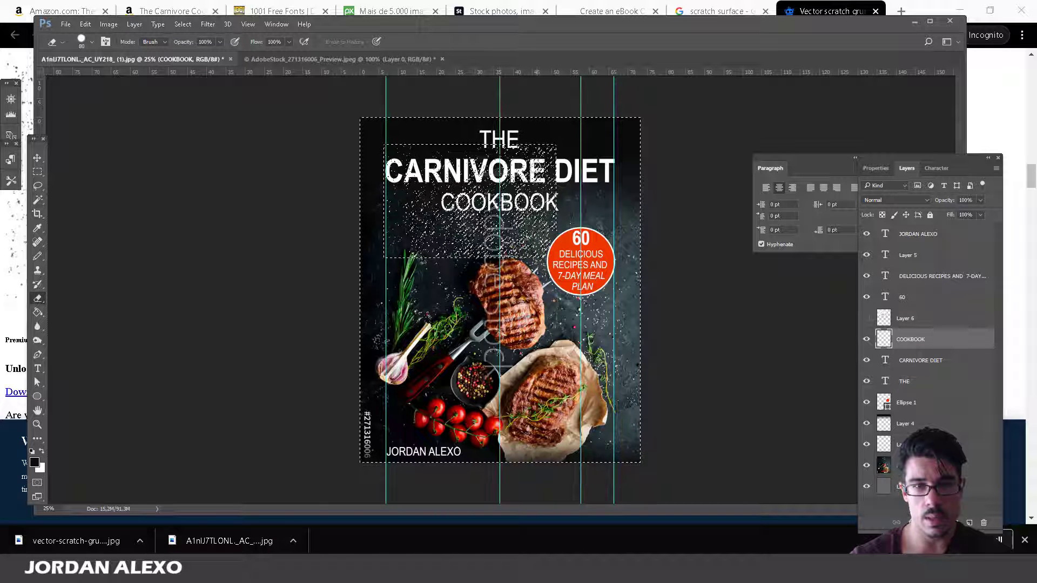
click(38, 199)
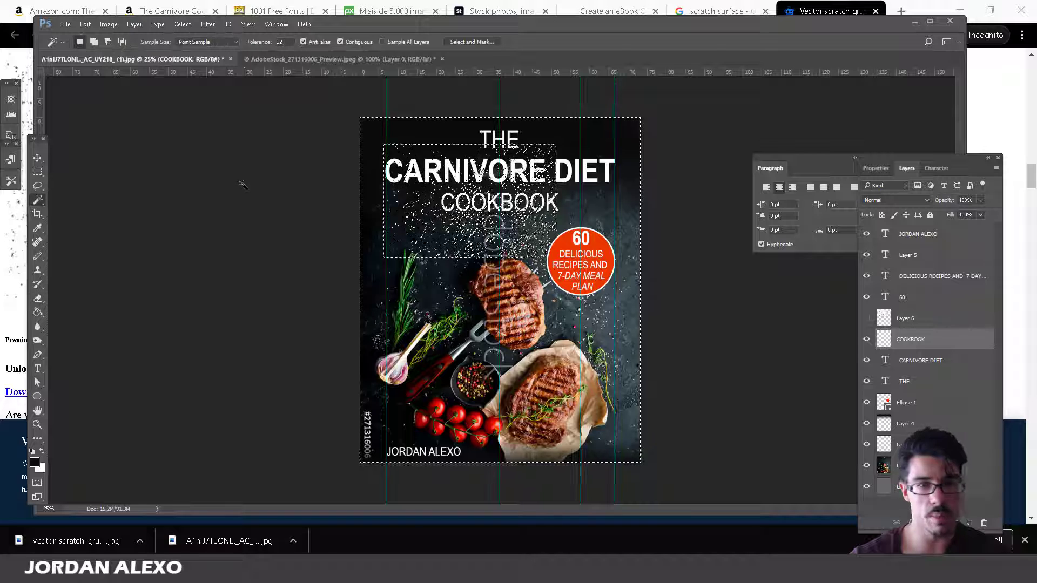
Reload the inverted scratch selection from Layer 6 and hide the texture again.
click(884, 322)
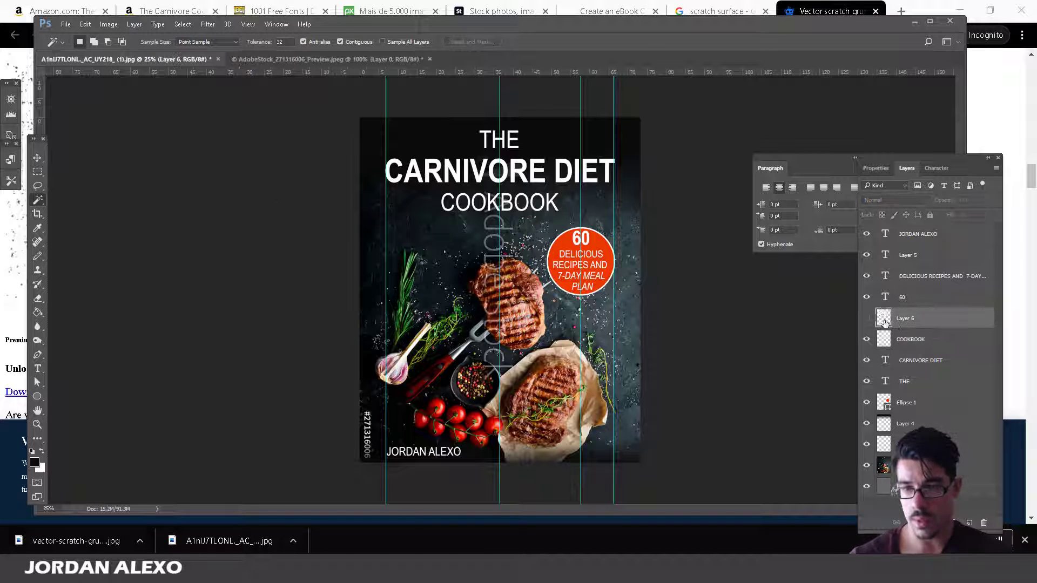
click(867, 319)
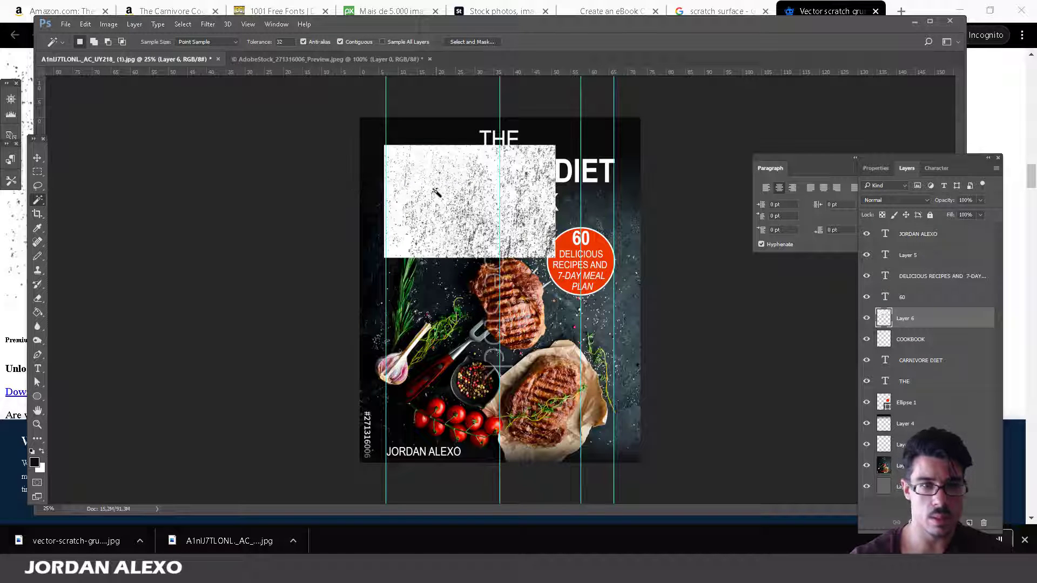
click(436, 193)
click(883, 331)
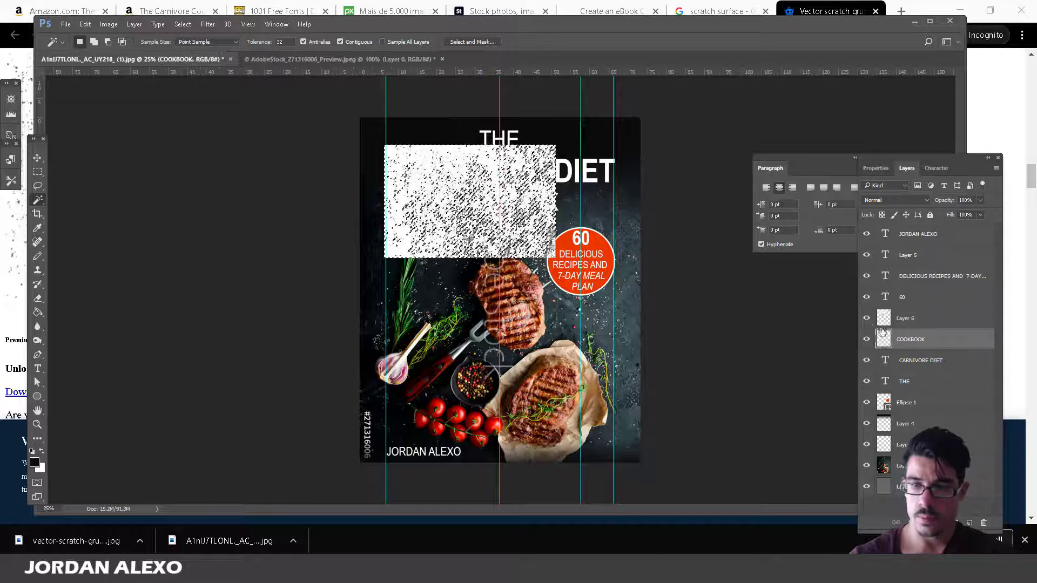
click(867, 318)
key(ctrl+shift+i)
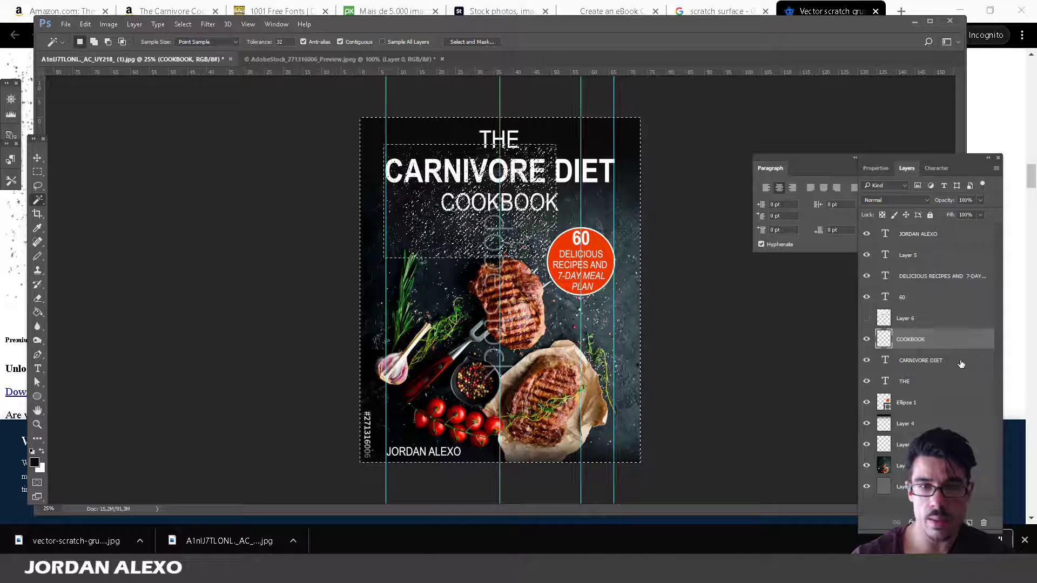
Rasterize the CARNIVORE DIET type layer with the Eraser active, then deselect.
click(960, 362)
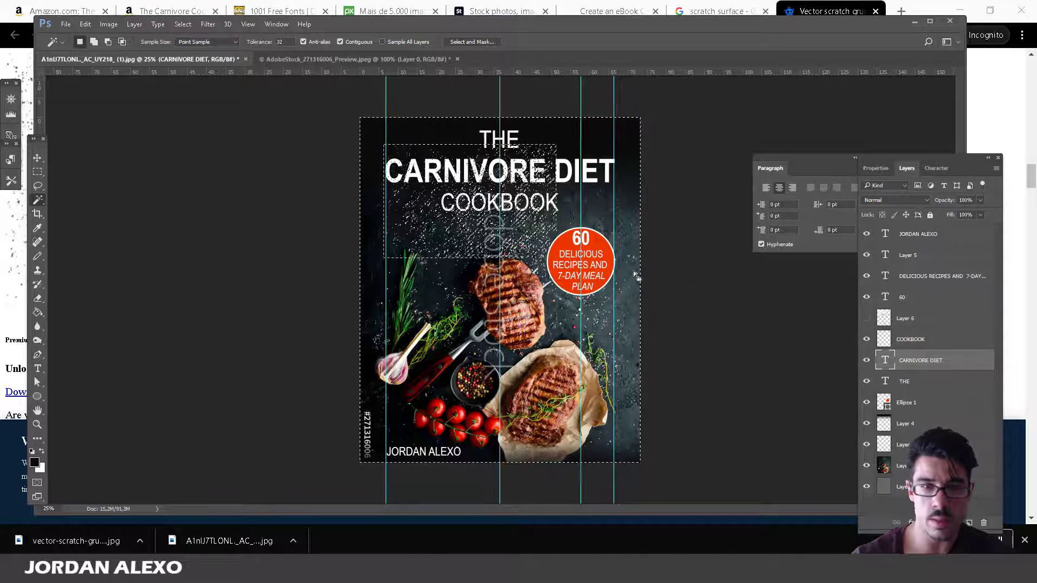
click(38, 298)
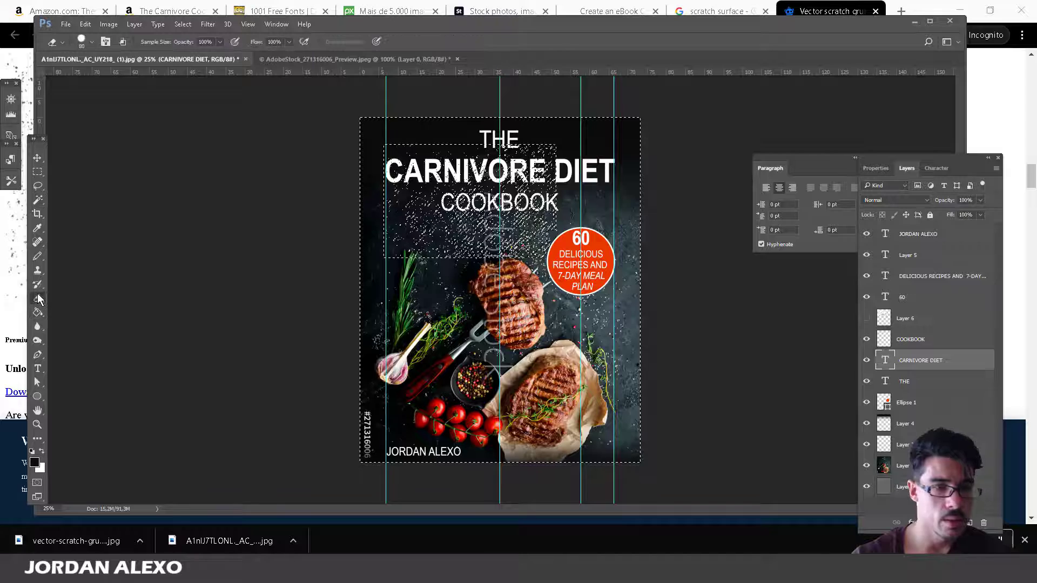
right_click(941, 362)
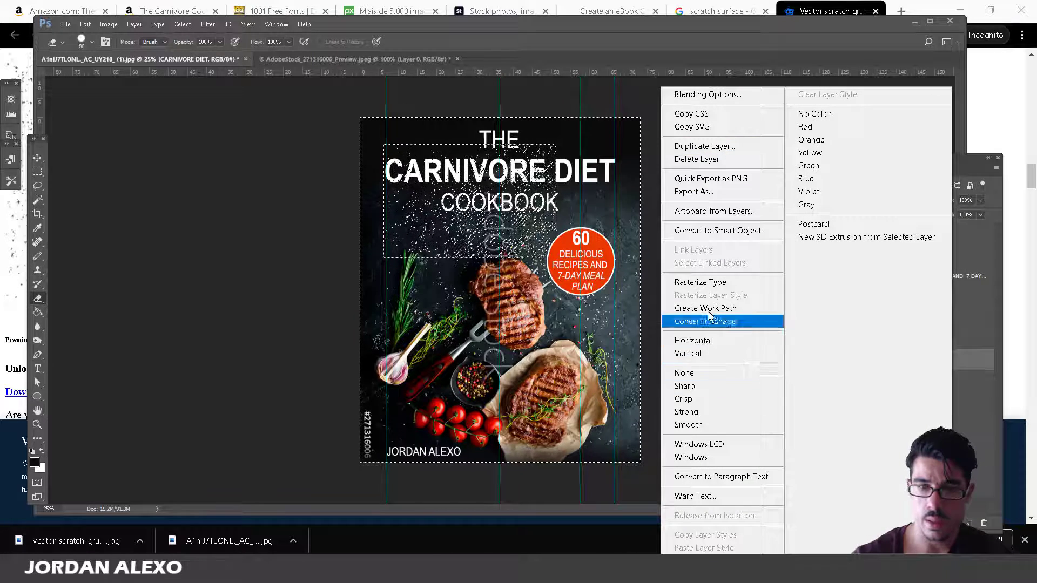
click(727, 282)
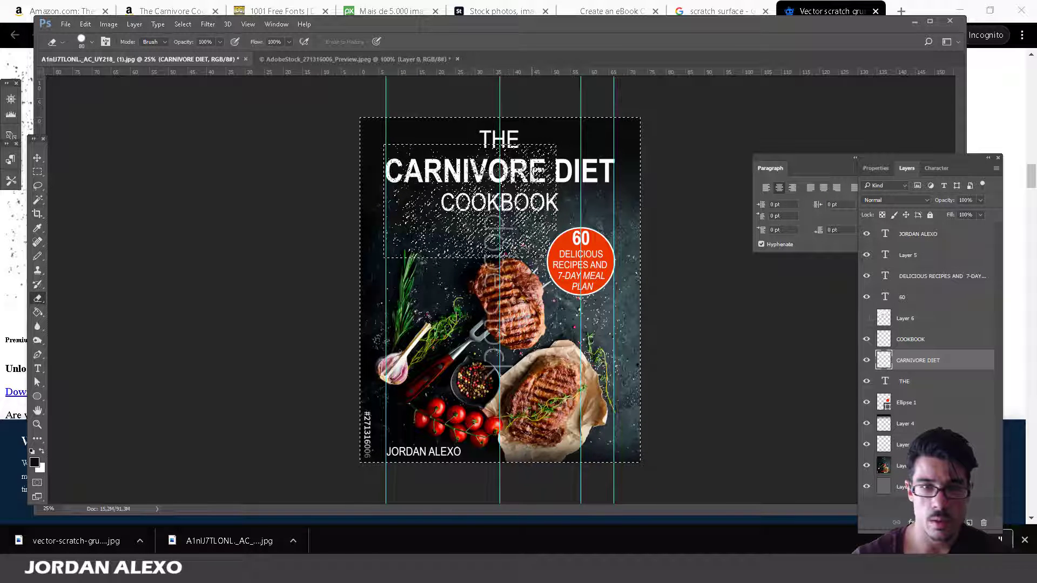
key(ctrl+d)
key(w)
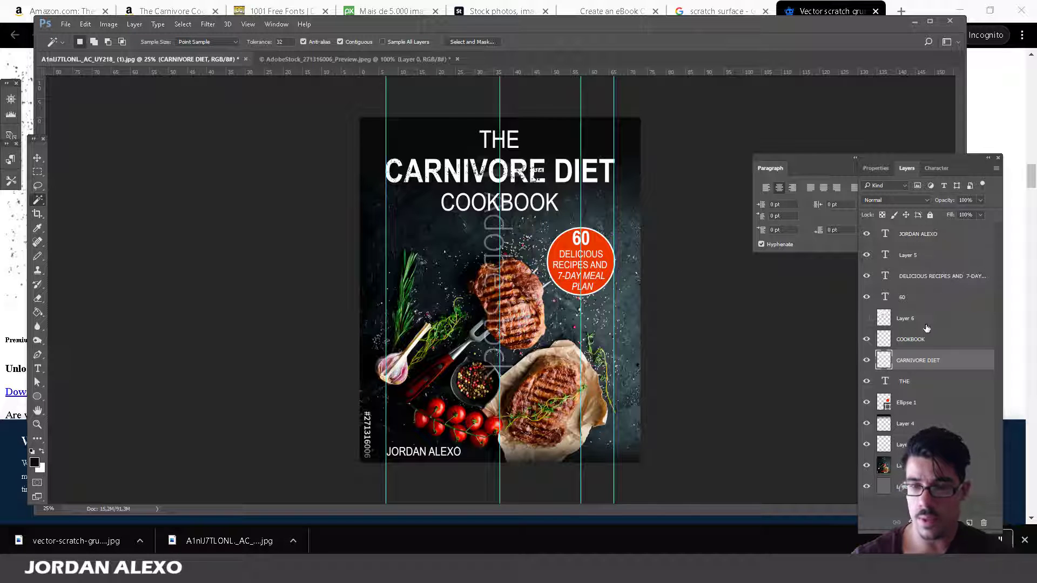
Show Layer 6 and shift the scratch texture over the title's right half.
click(913, 340)
click(908, 319)
click(867, 318)
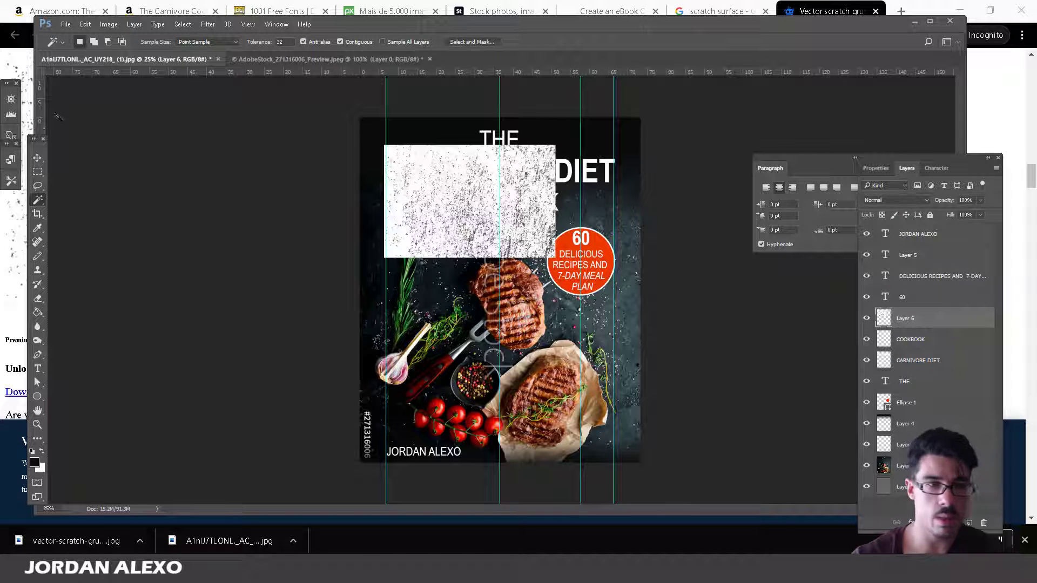
click(38, 159)
drag(483, 189, 618, 189)
click(38, 199)
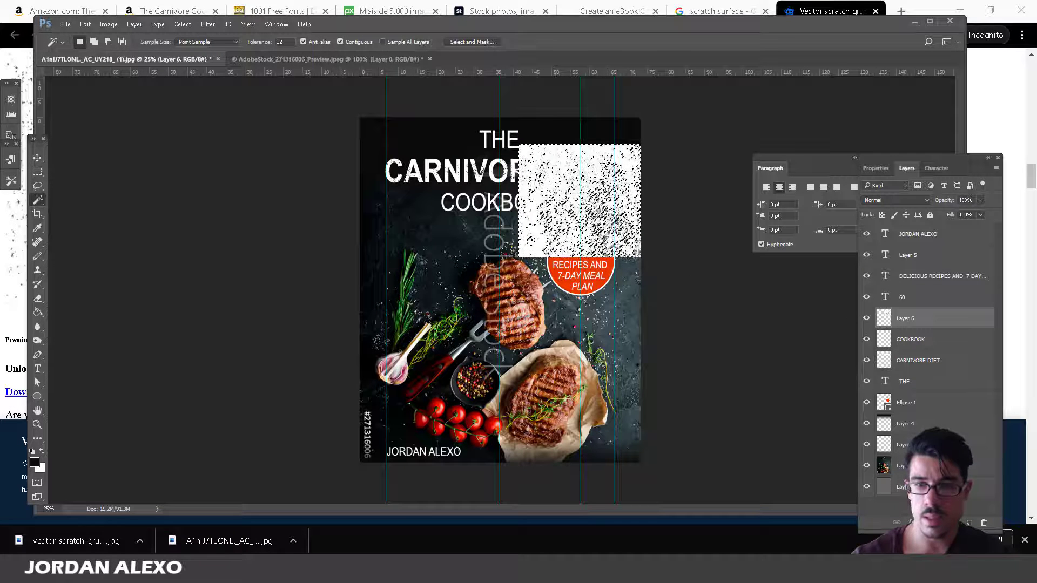
Erase the scratch selection from the CARNIVORE DIET layer with Layer 6 hidden, then deselect.
click(918, 360)
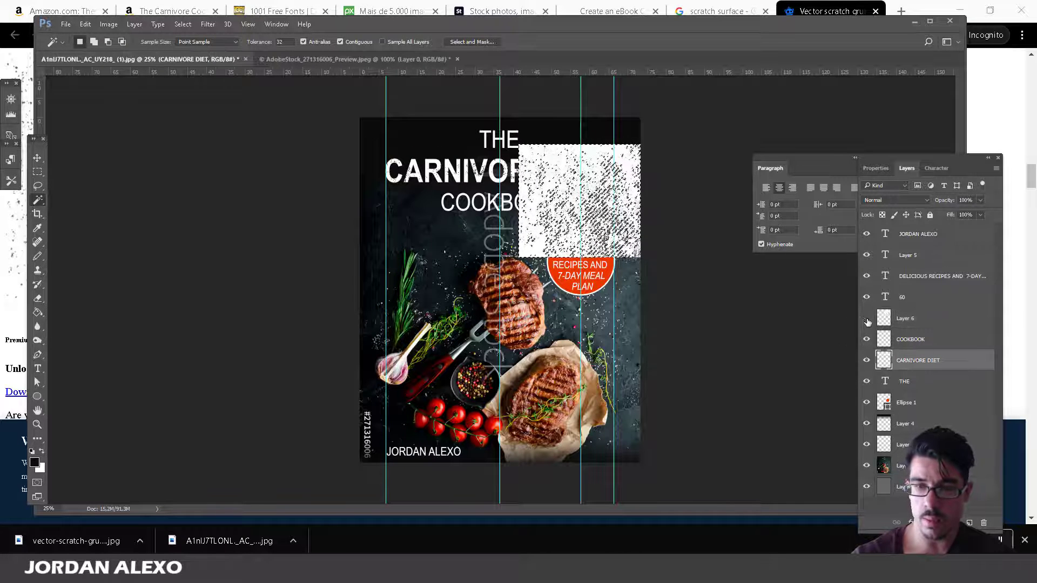
click(867, 318)
key(super)
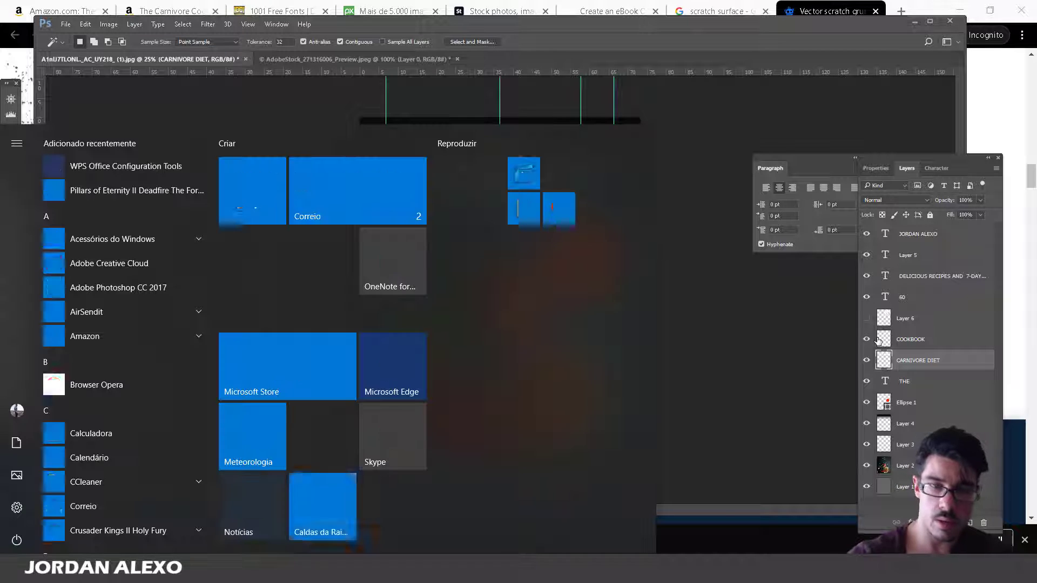
key(super)
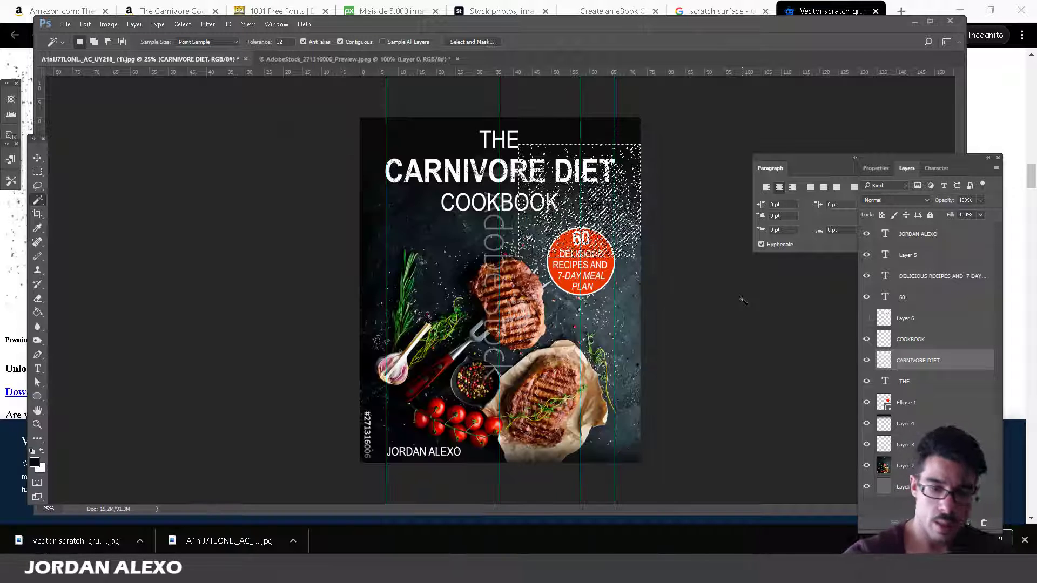
click(409, 231)
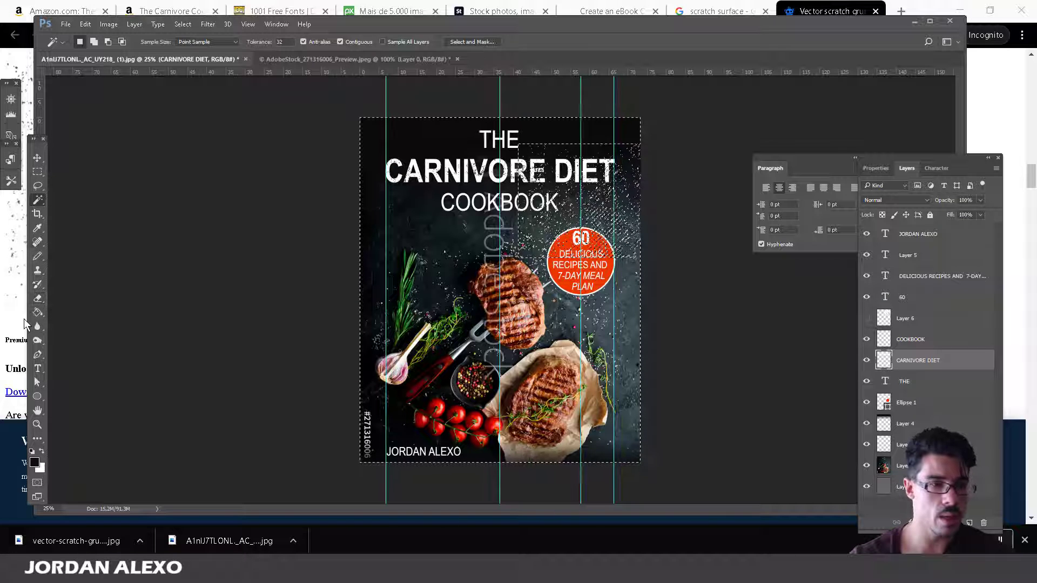
click(37, 298)
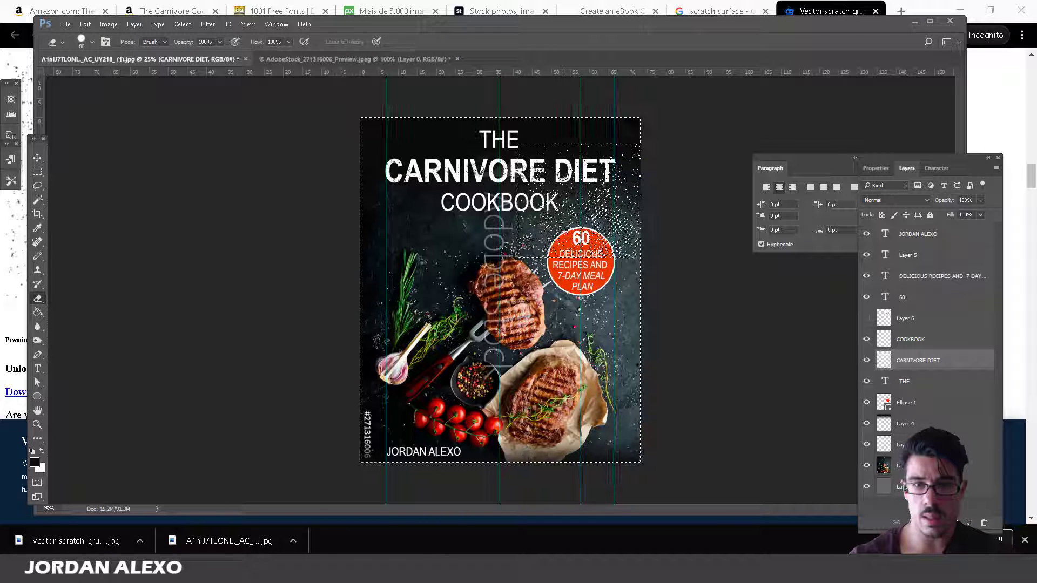
click(37, 200)
click(185, 155)
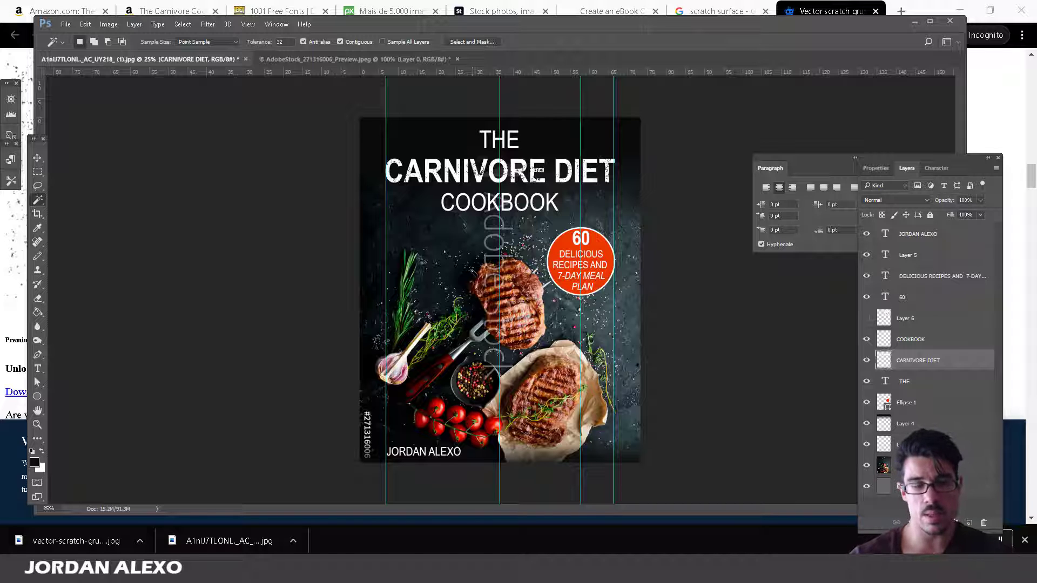
click(868, 4)
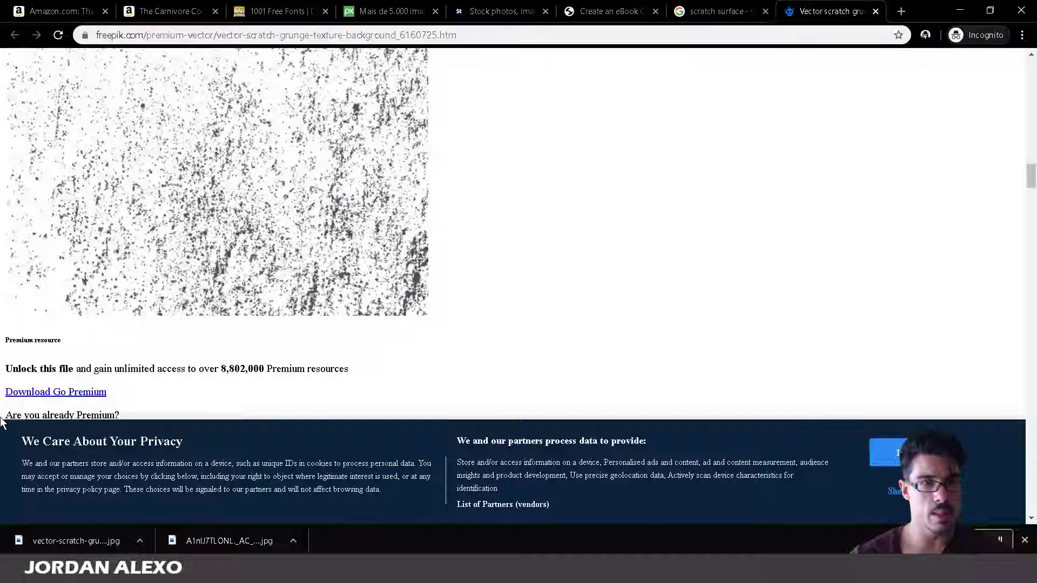
click(608, 11)
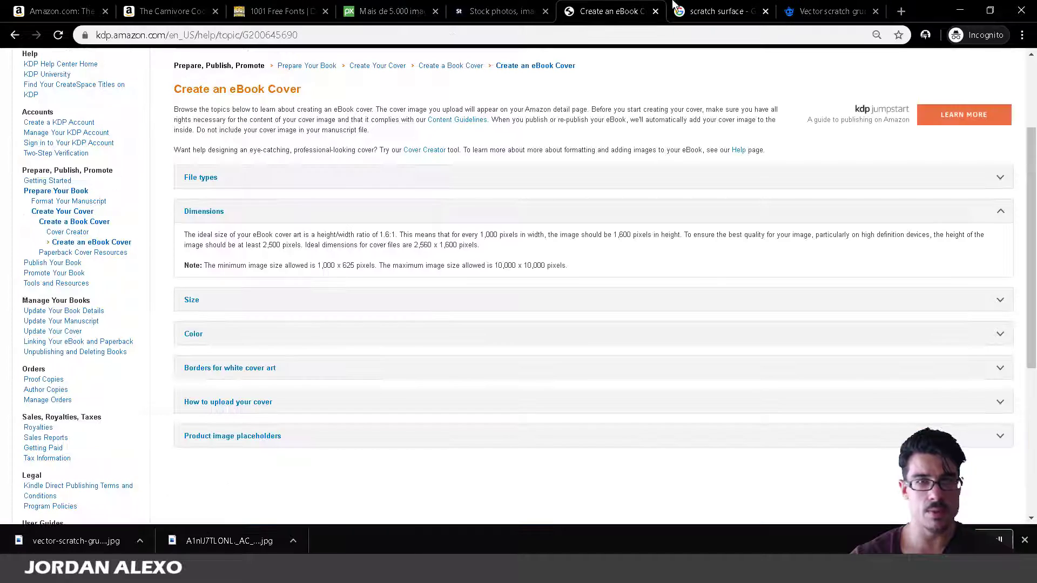
click(281, 11)
click(178, 6)
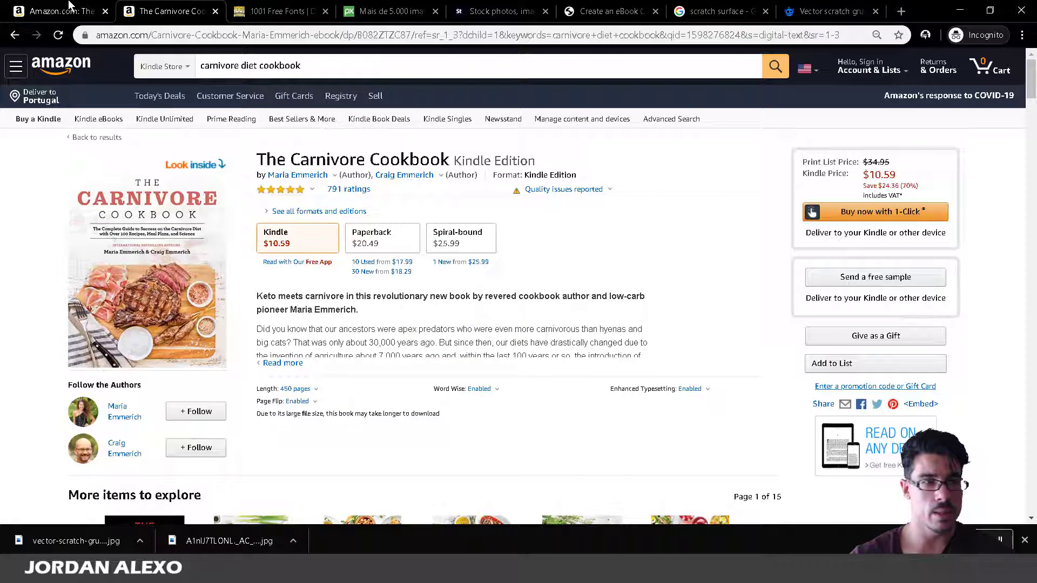
click(59, 10)
click(13, 37)
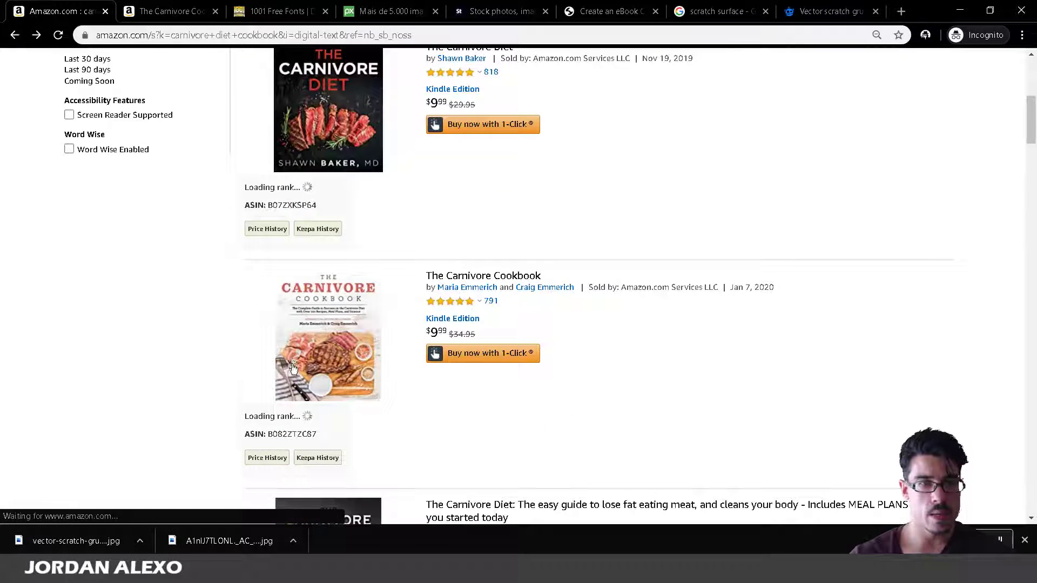
scroll(292, 364, up, 4)
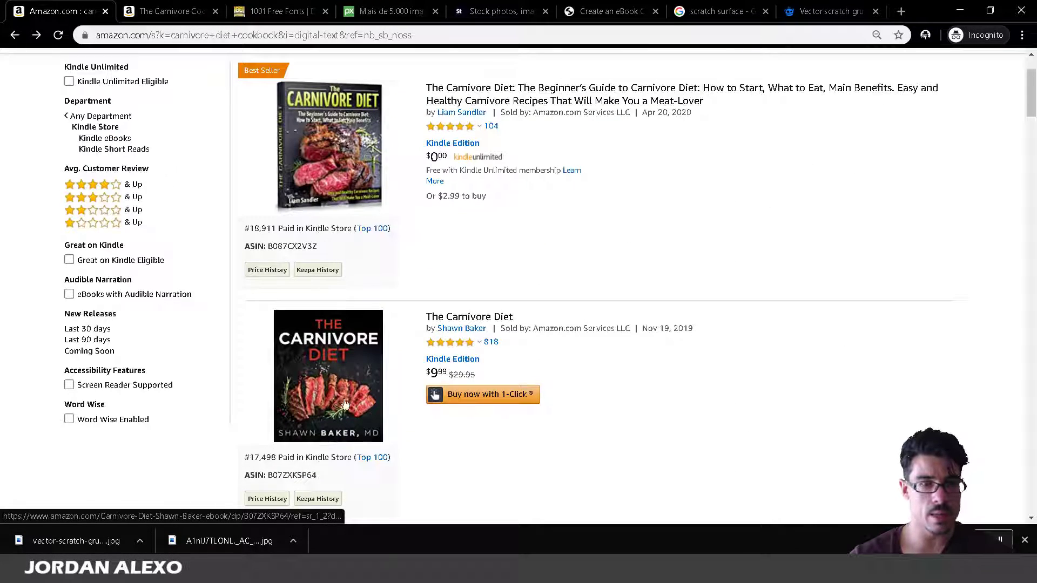
scroll(296, 368, up, 1)
scroll(343, 456, down, 3)
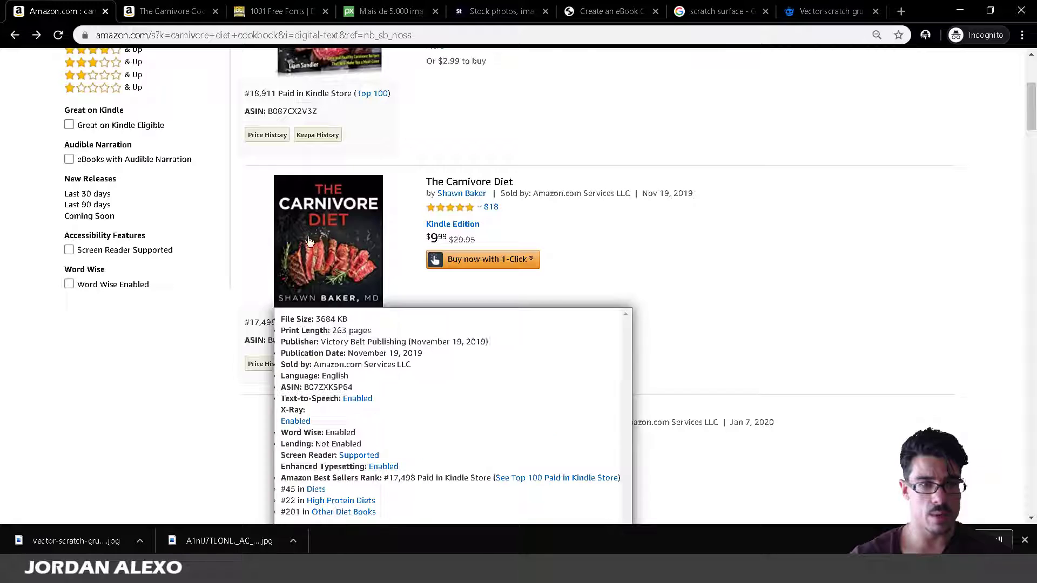
scroll(327, 267, up, 3)
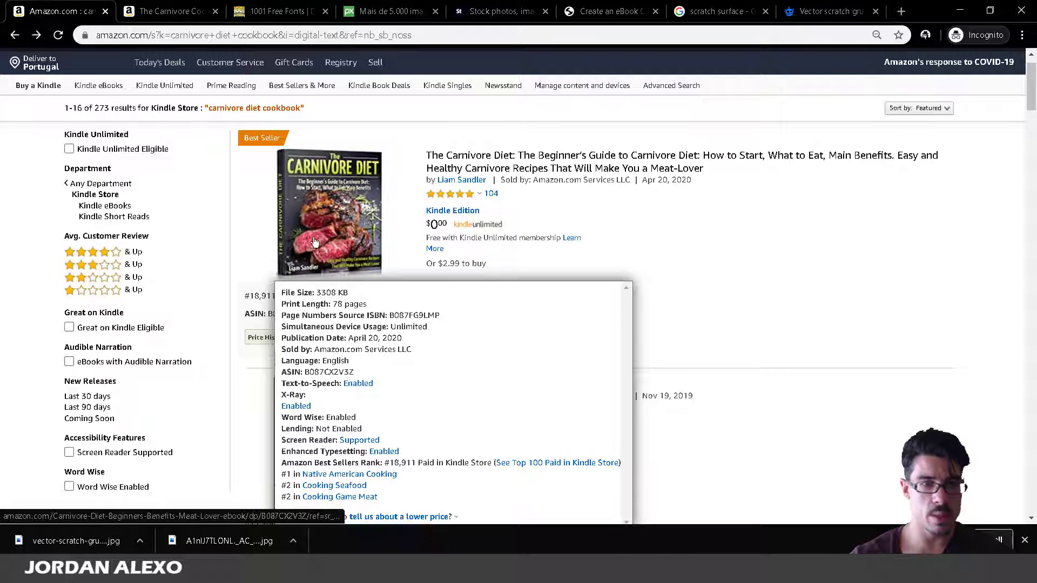
scroll(316, 250, down, 3)
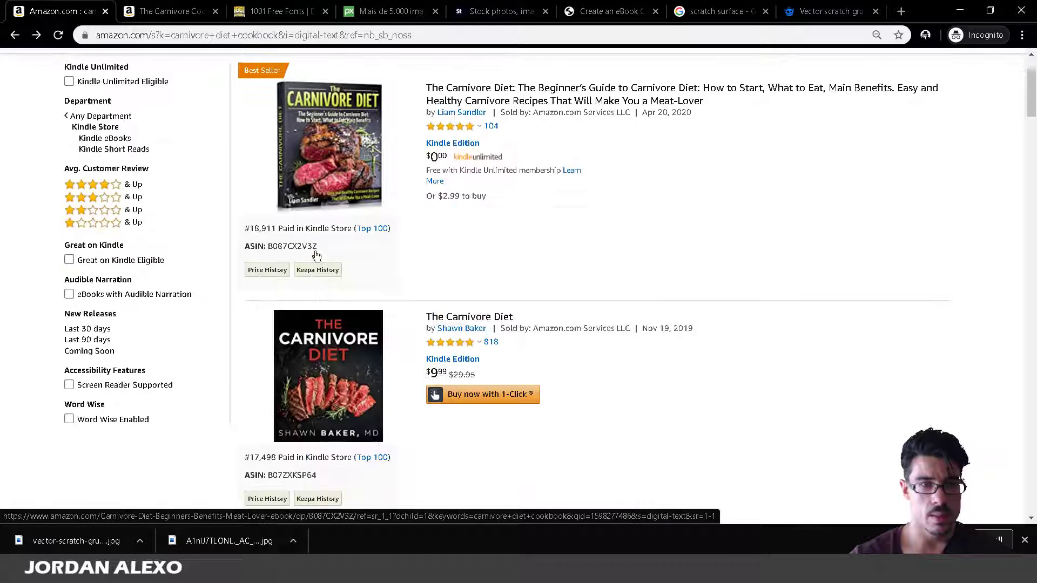
scroll(325, 420, down, 4)
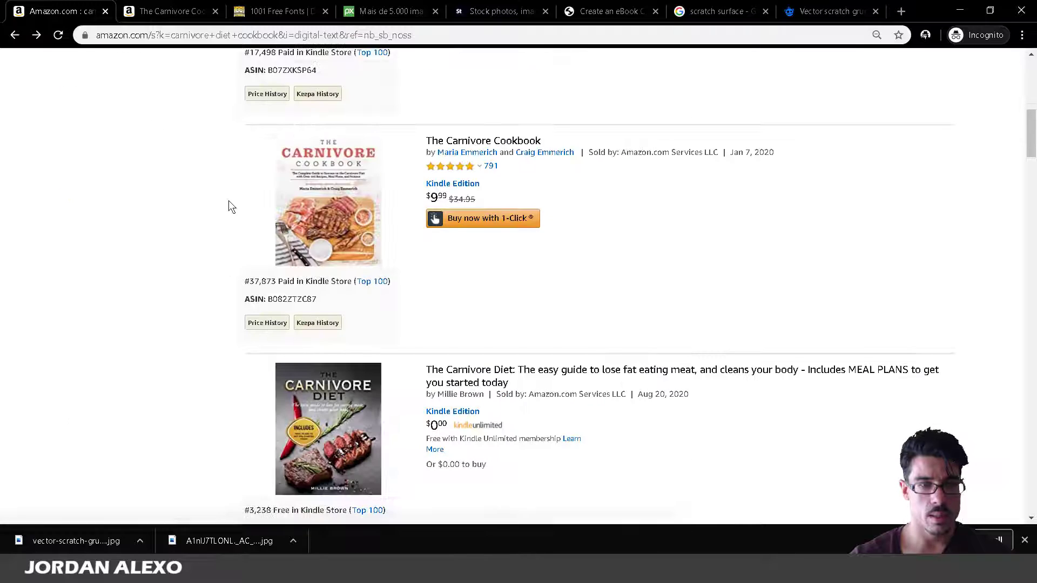
scroll(122, 286, down, 2)
scroll(238, 416, down, 1)
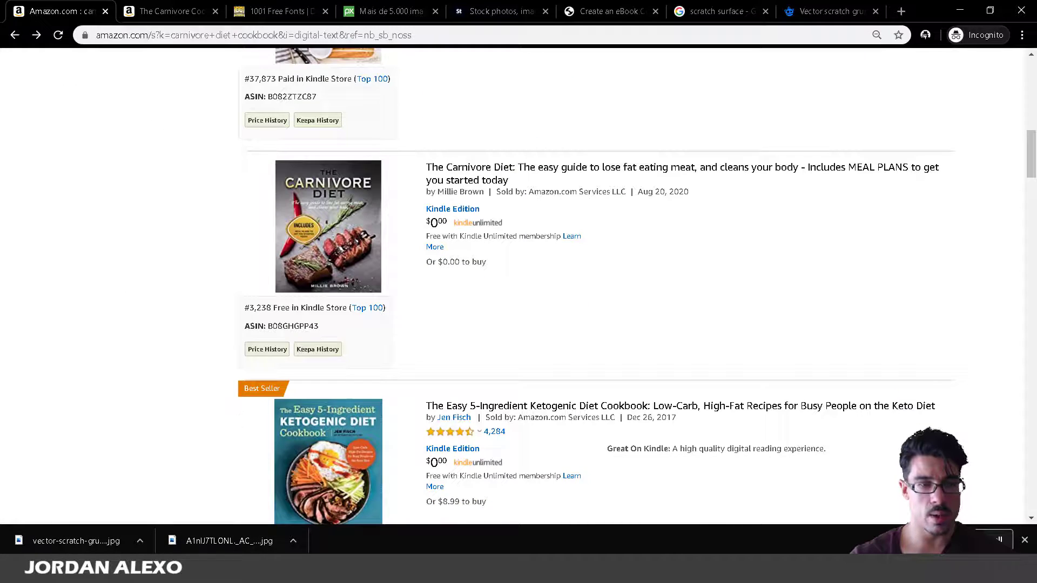
key(alt+Tab)
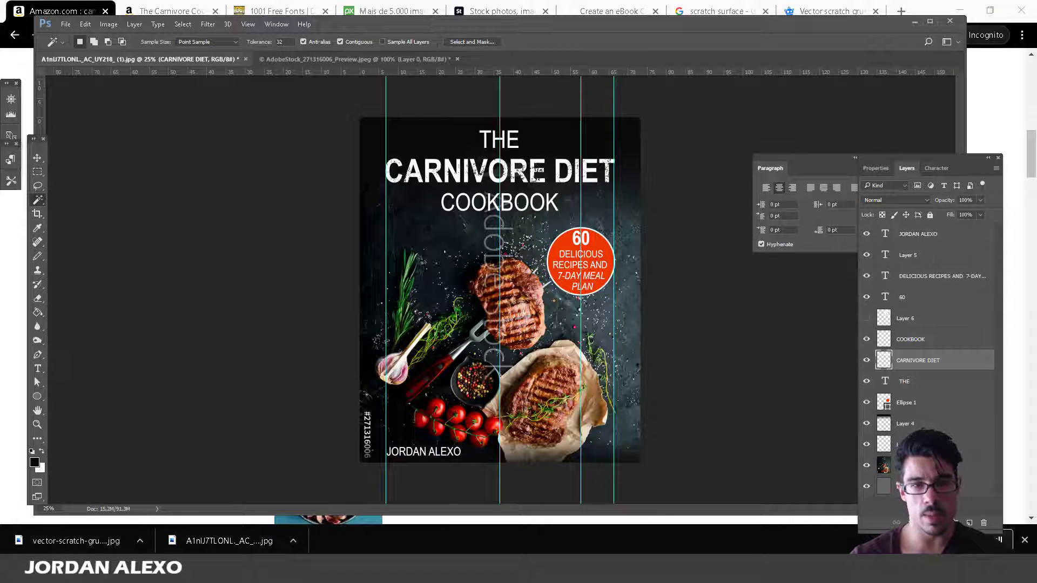
key(alt+Tab)
scroll(384, 313, up, 7)
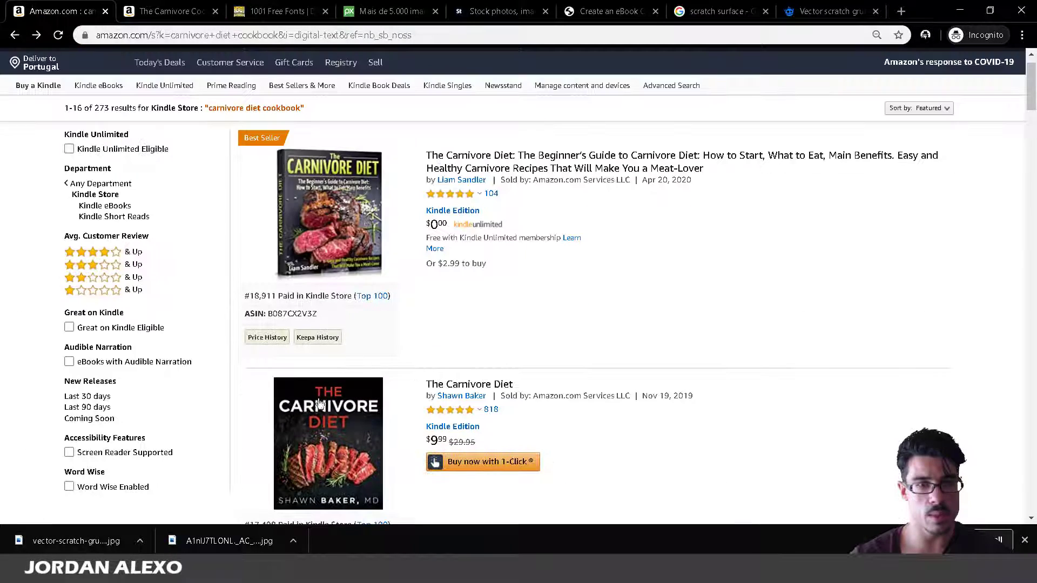
scroll(320, 404, down, 5)
click(247, 567)
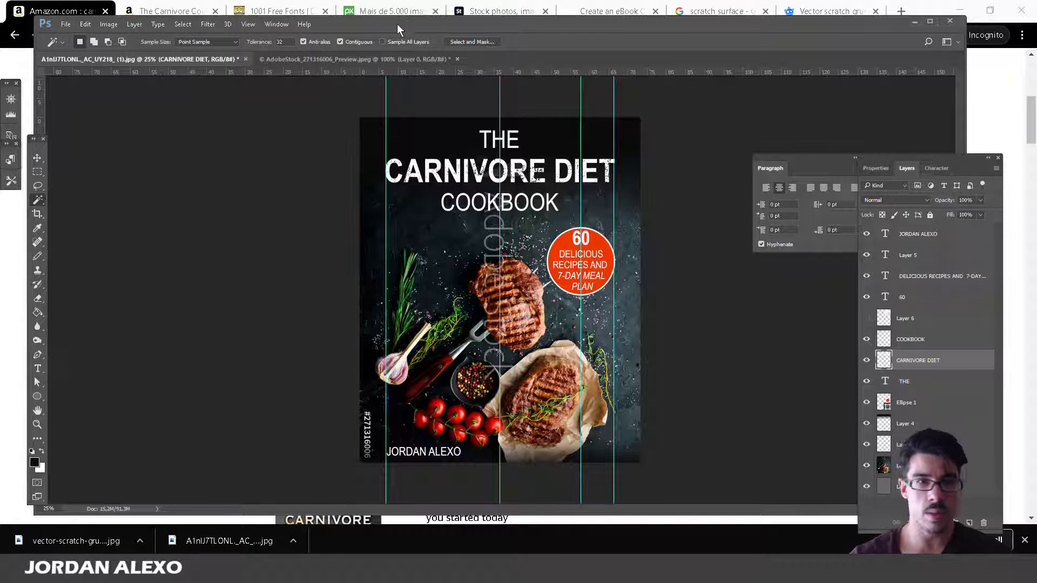
Open the History panel beside the cover and browse its earlier states.
click(248, 24)
mouse_move(246, 42)
mouse_move(276, 25)
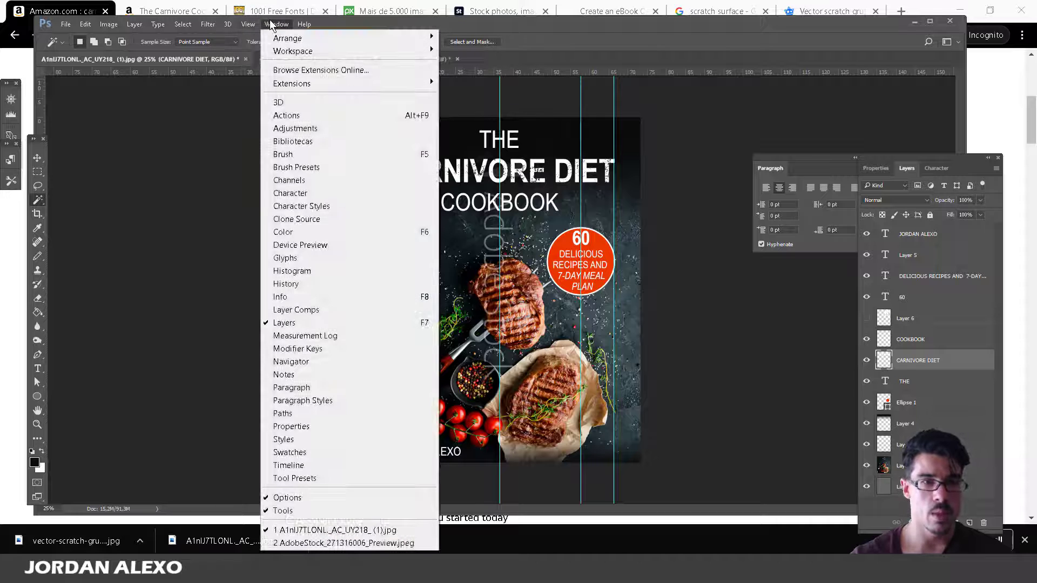
click(334, 284)
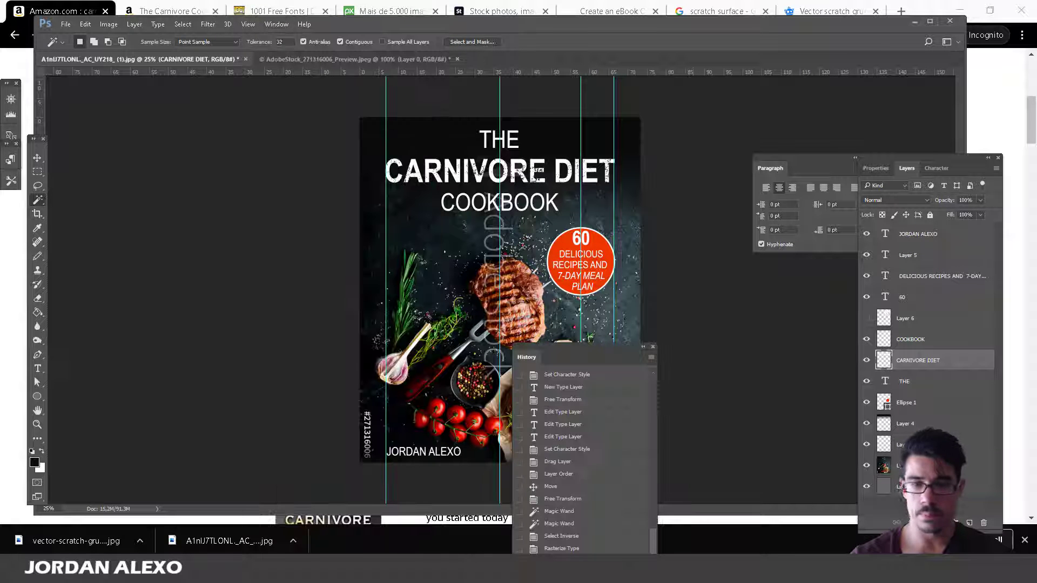
drag(593, 357, 683, 263)
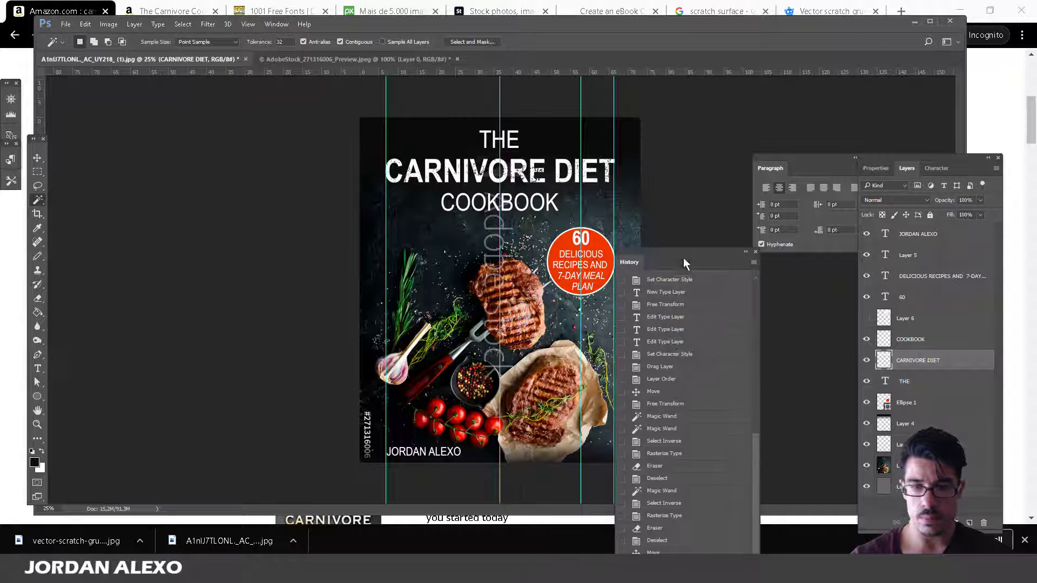
click(684, 503)
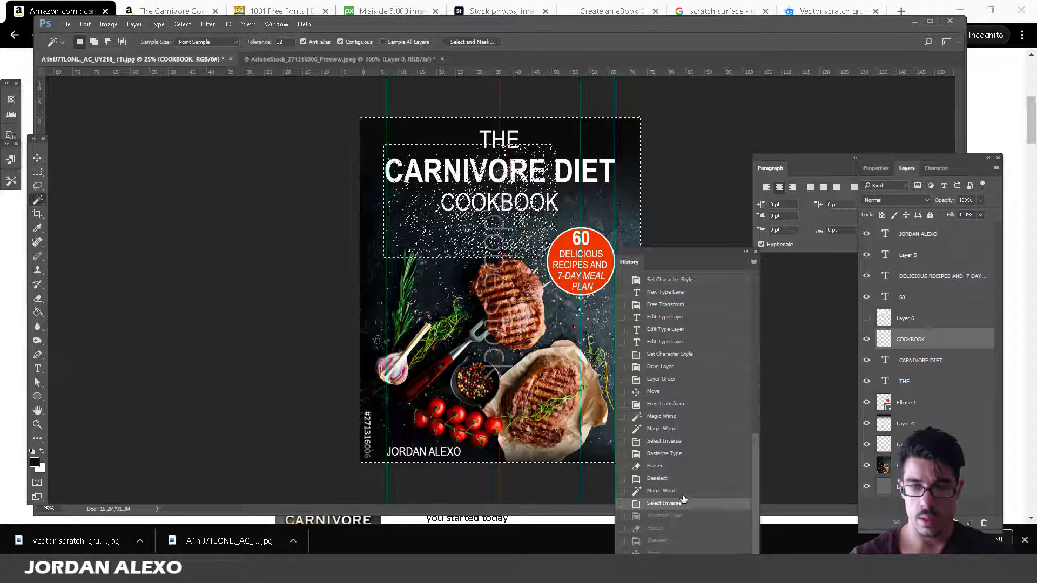
drag(669, 258, 682, 164)
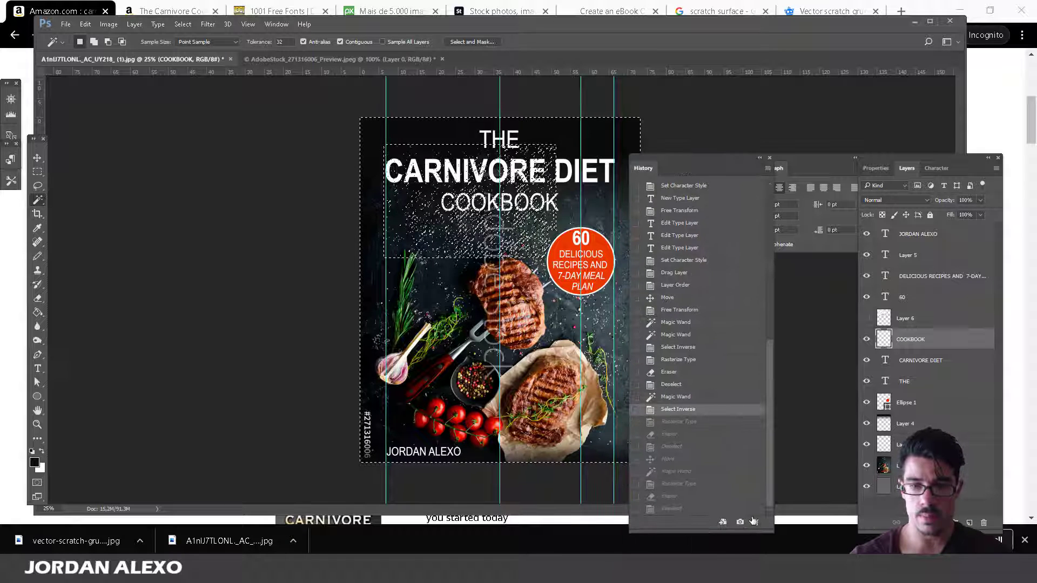
click(670, 508)
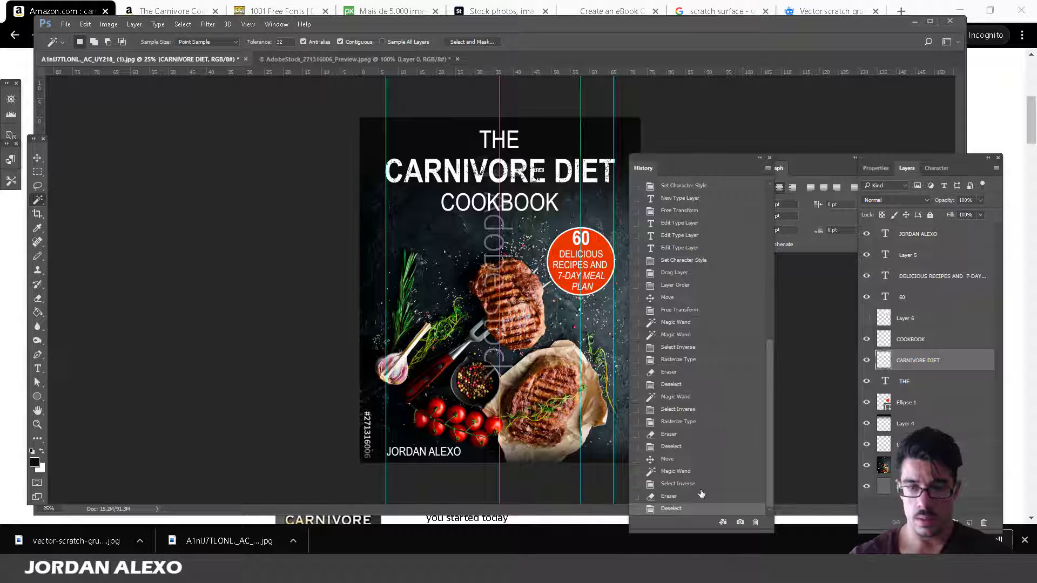
Delete the Rasterize Type state and all later ones, deselect, and close History.
click(697, 422)
click(754, 521)
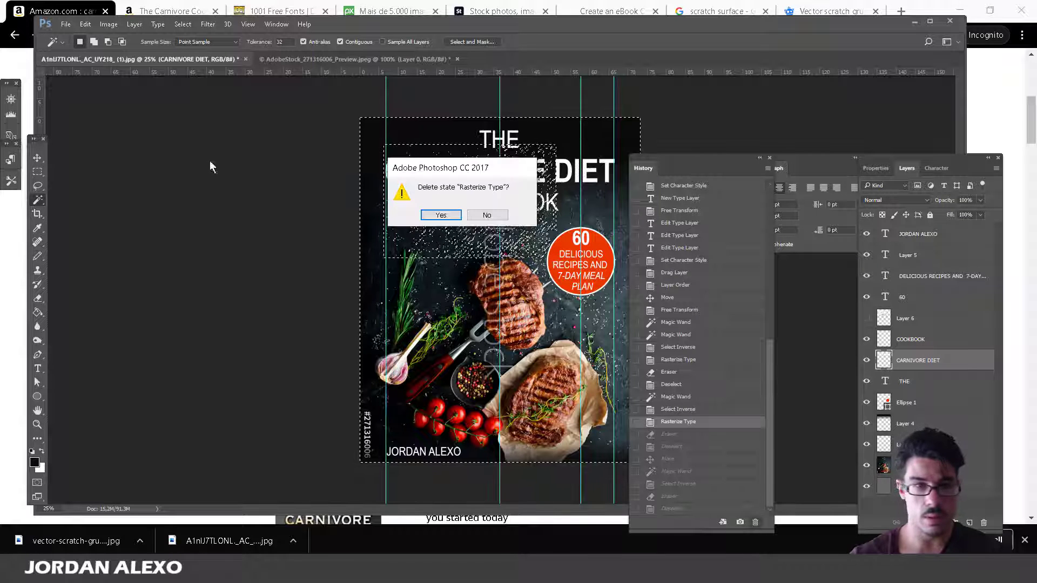
key(Return)
key(ctrl+d)
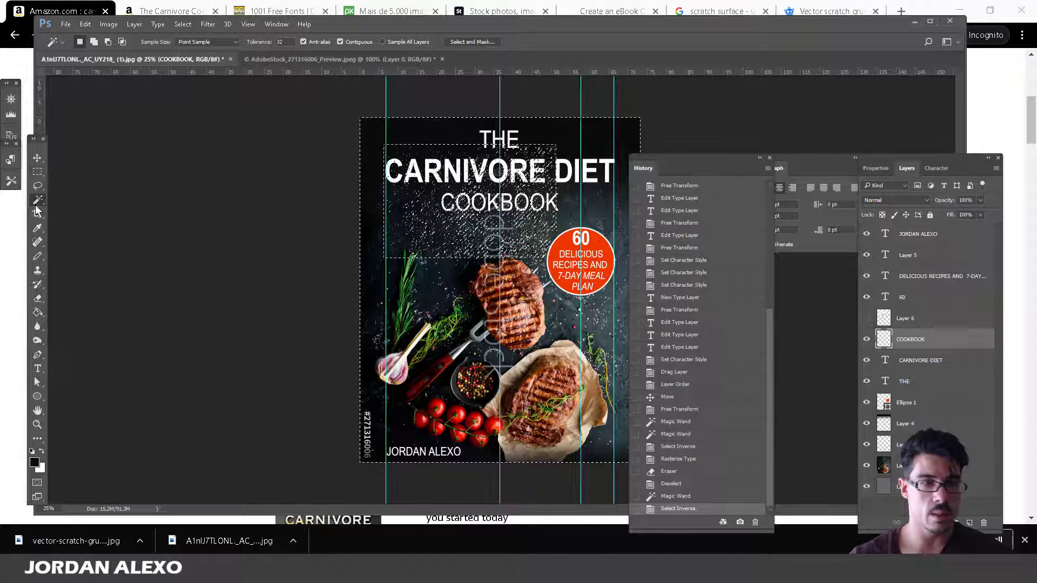
click(770, 157)
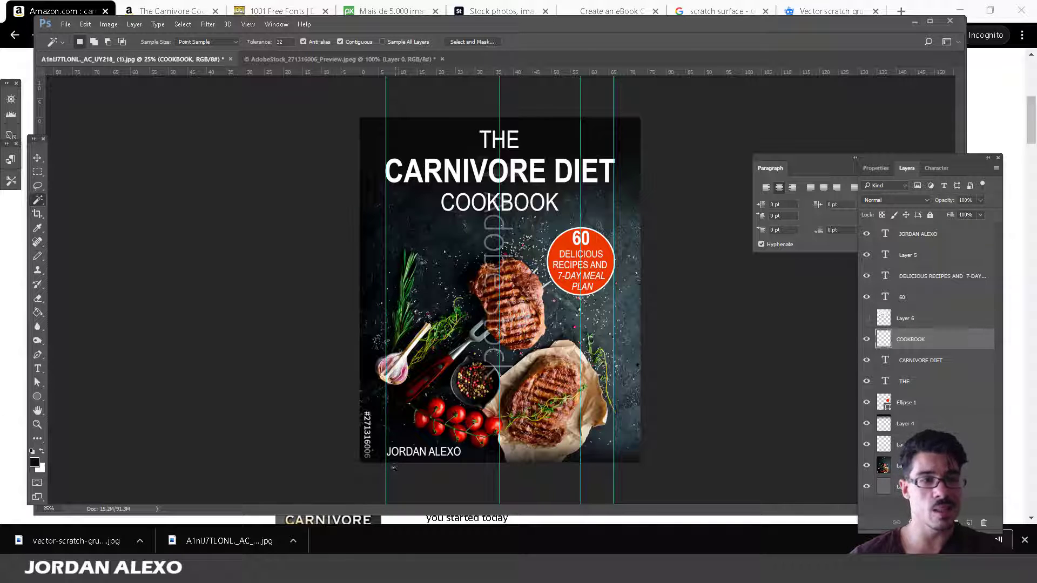
click(2, 404)
scroll(22, 402, down, 5)
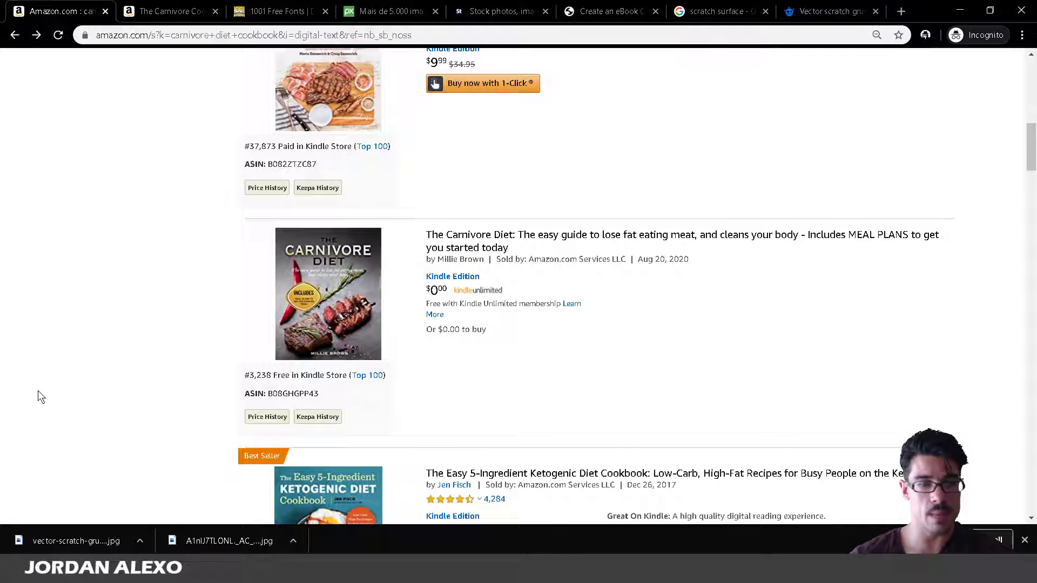
scroll(38, 392, down, 9)
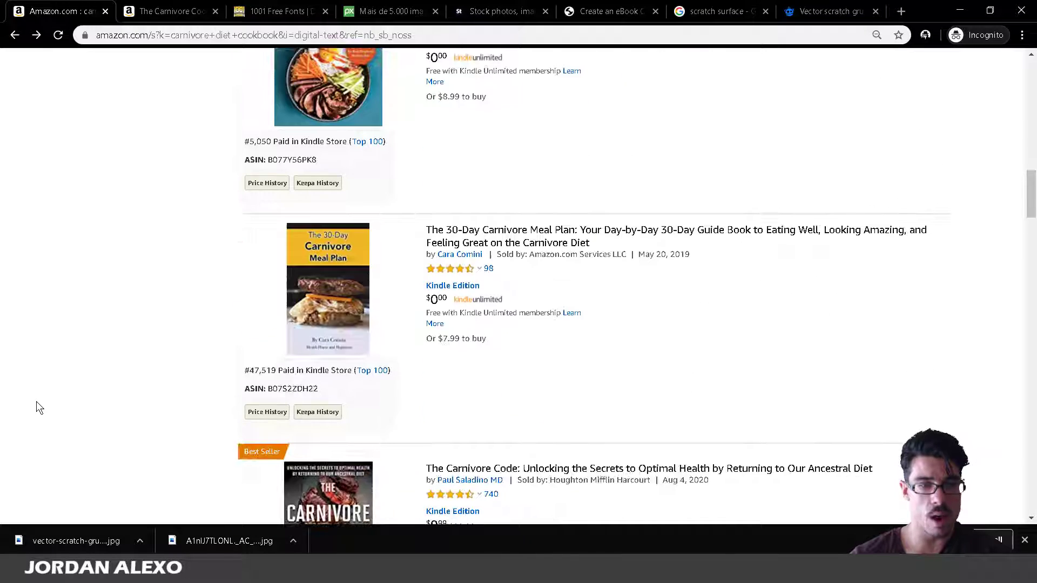
scroll(38, 408, down, 3)
scroll(37, 408, down, 11)
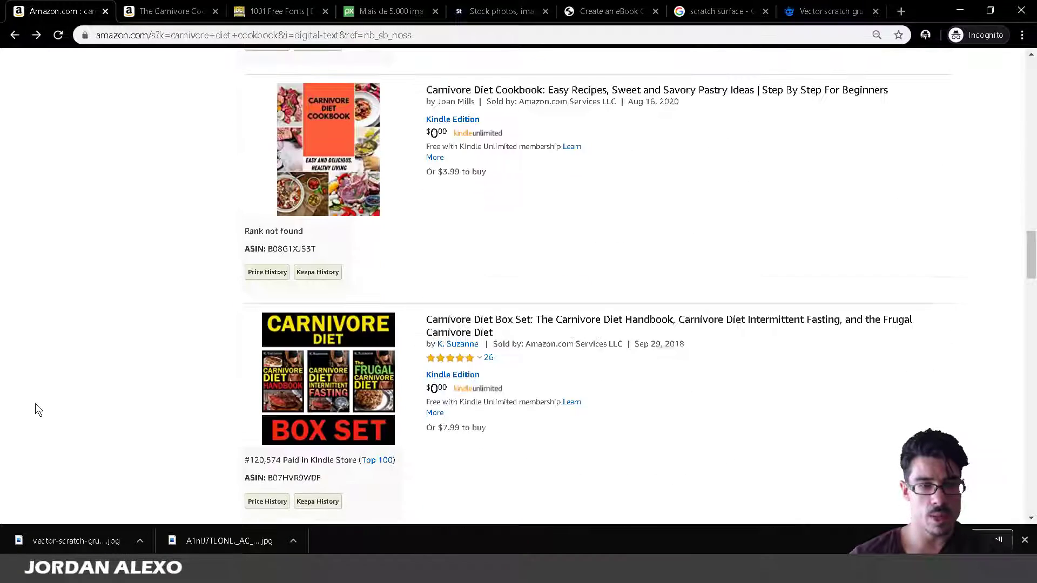
scroll(35, 406, down, 7)
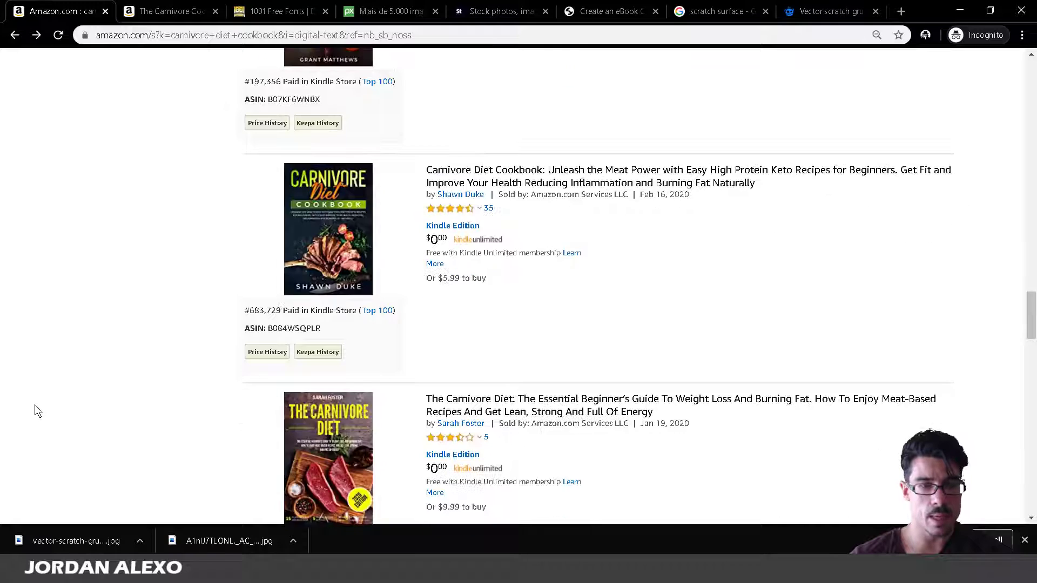
scroll(238, 254, up, 1)
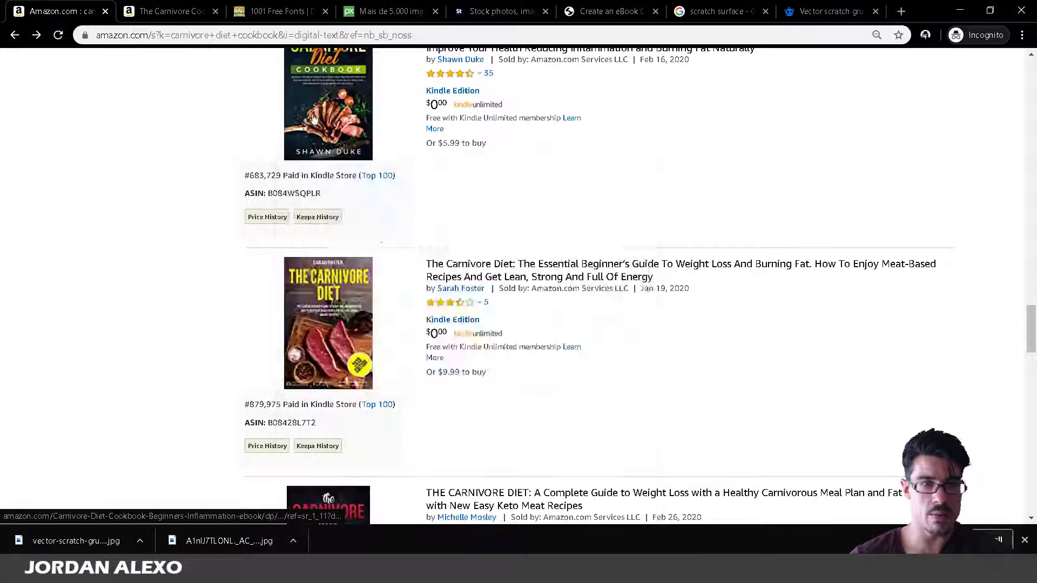
mouse_move(329, 111)
scroll(244, 304, down, 7)
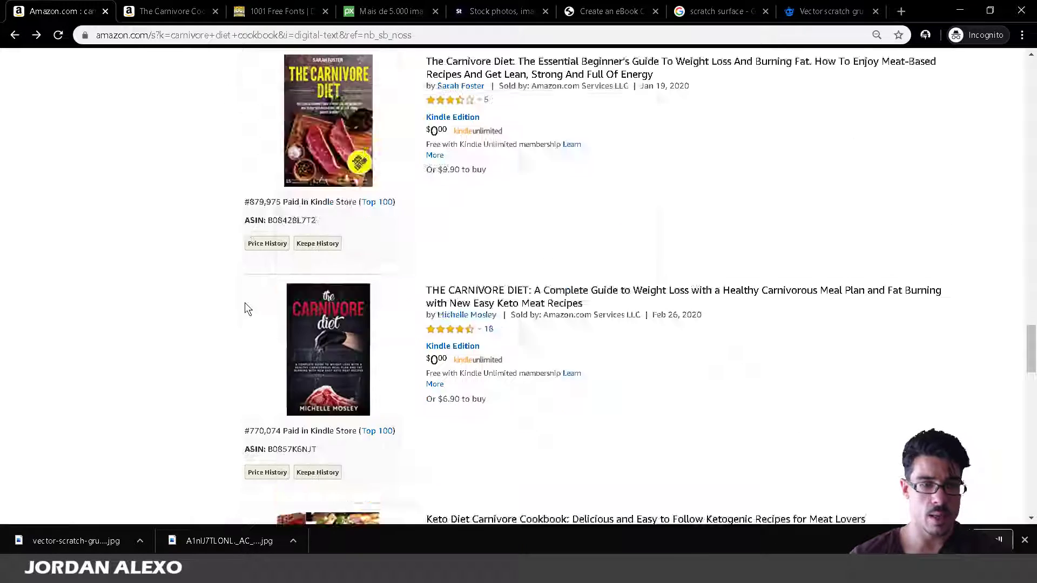
mouse_move(318, 434)
scroll(241, 373, down, 14)
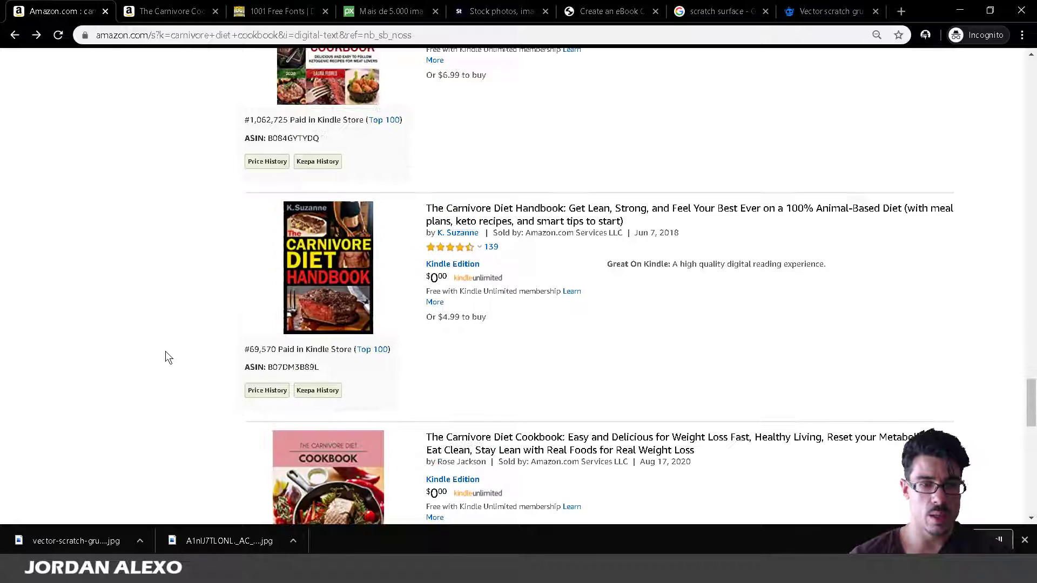
scroll(165, 352, up, 20)
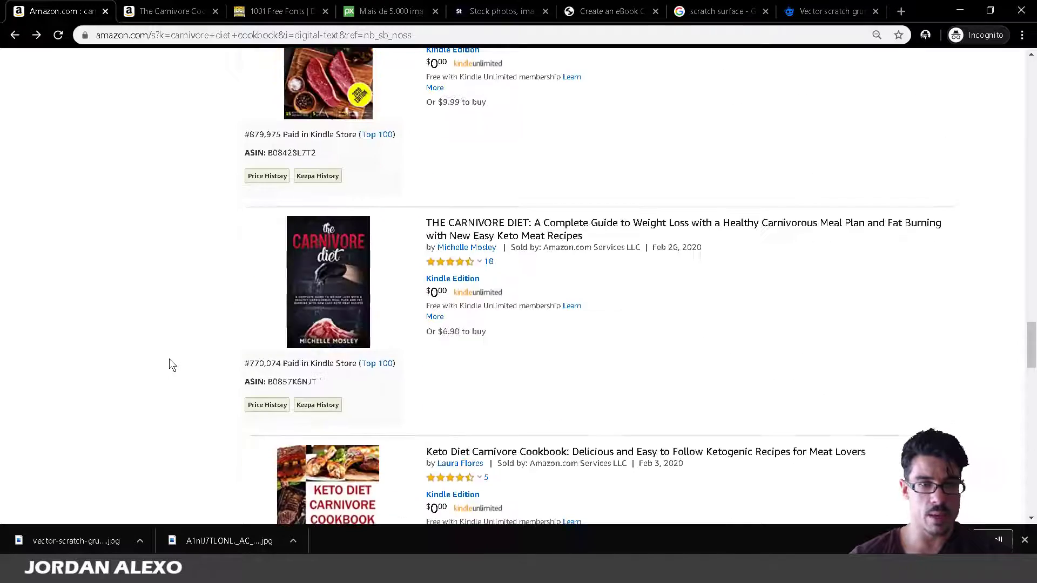
mouse_move(295, 240)
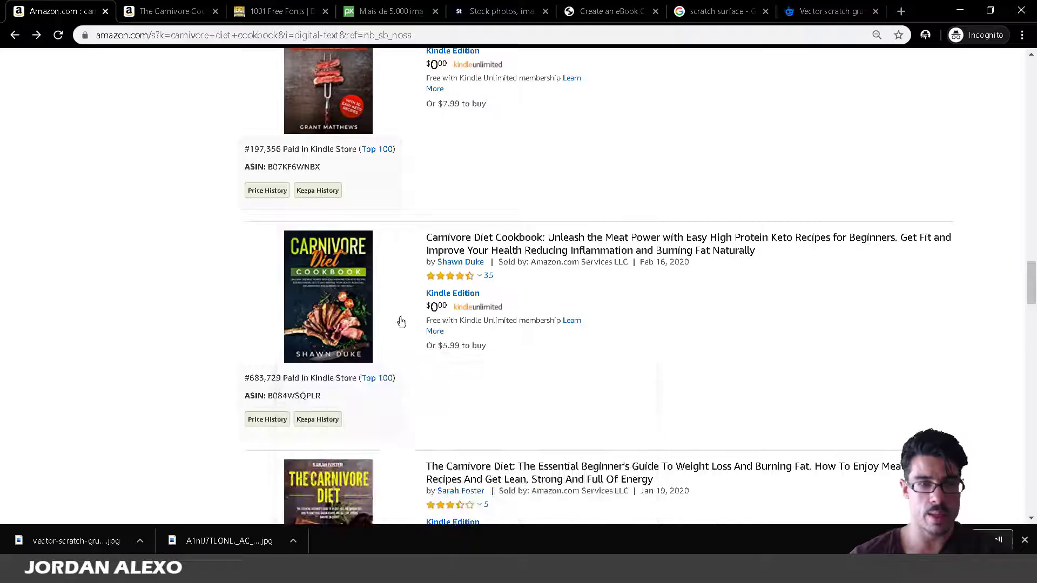
scroll(335, 300, up, 7)
scroll(339, 302, up, 2)
scroll(387, 361, down, 4)
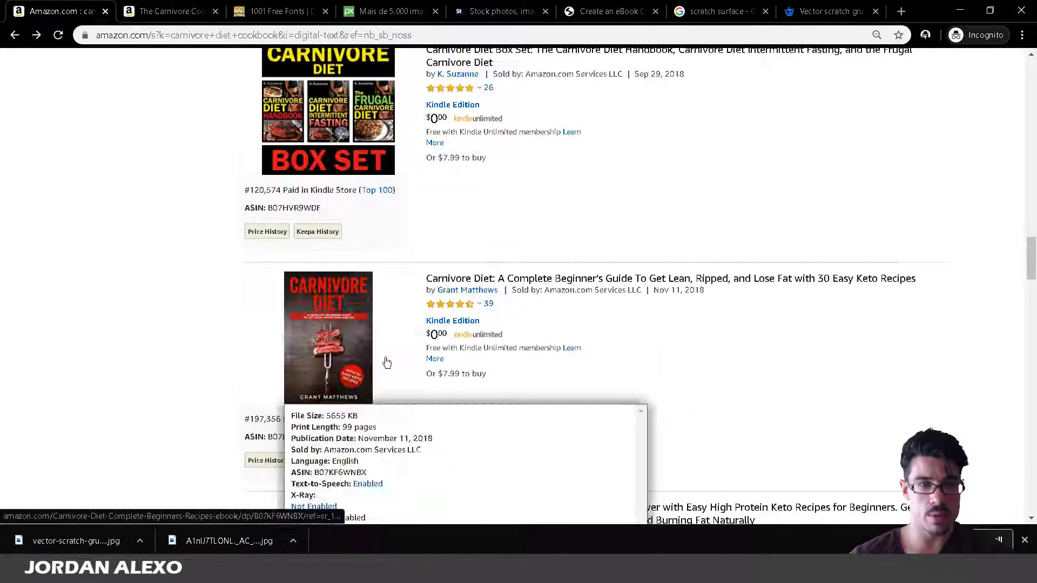
scroll(321, 291, up, 1)
scroll(321, 292, up, 4)
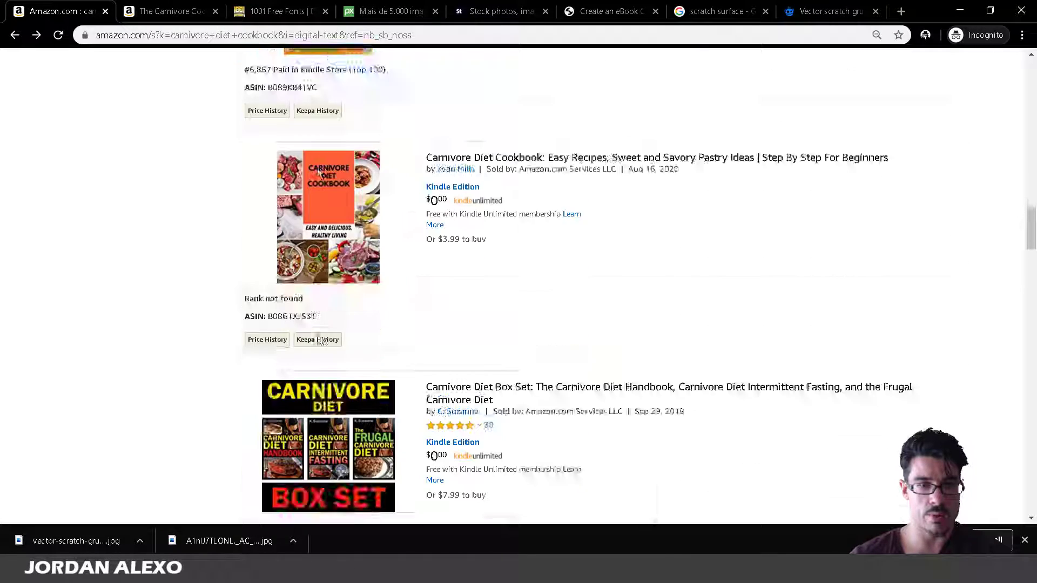
scroll(324, 334, down, 4)
mouse_move(333, 410)
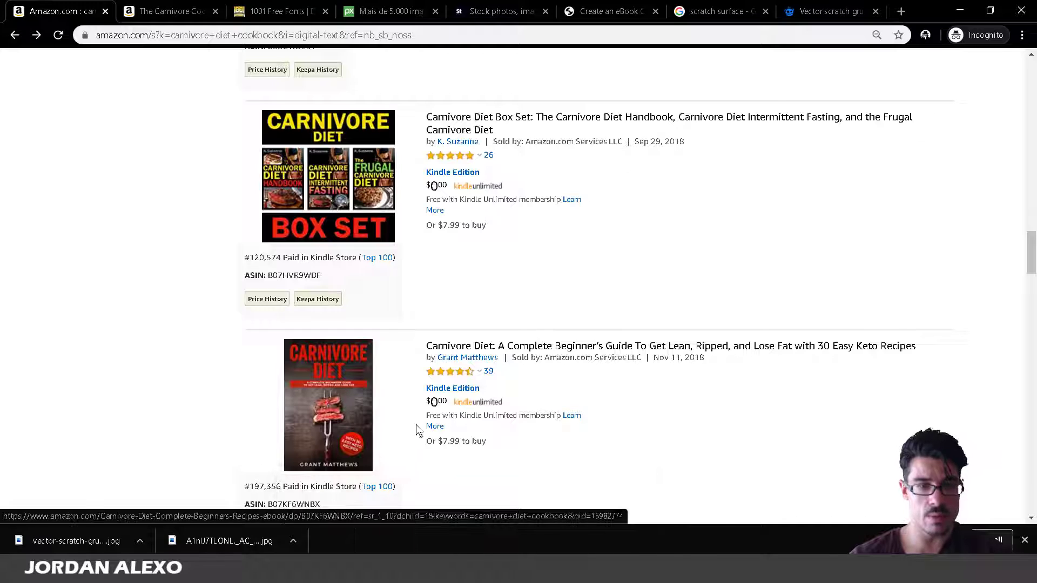
scroll(335, 372, down, 2)
scroll(335, 372, up, 12)
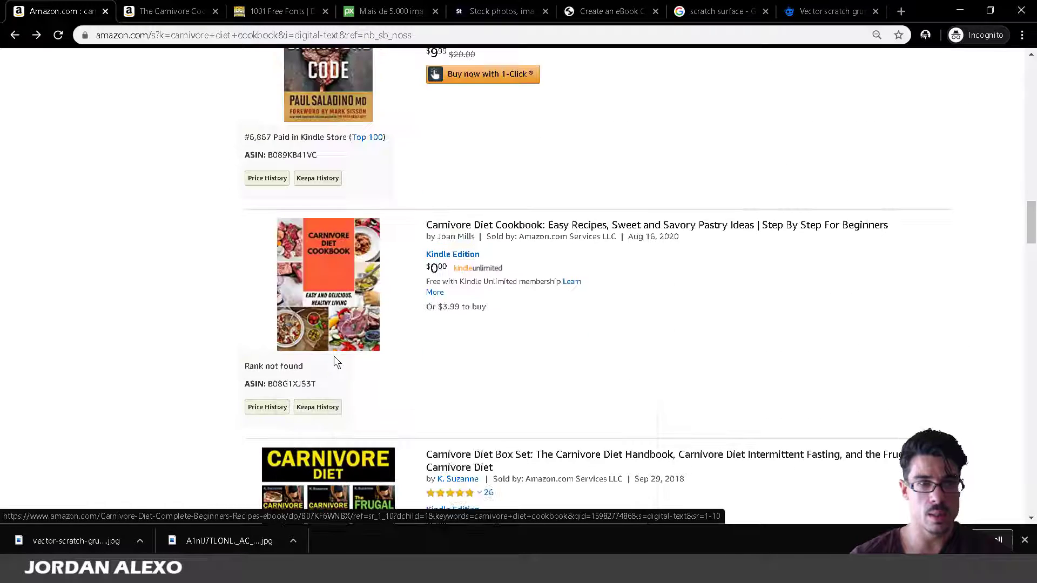
scroll(333, 359, up, 15)
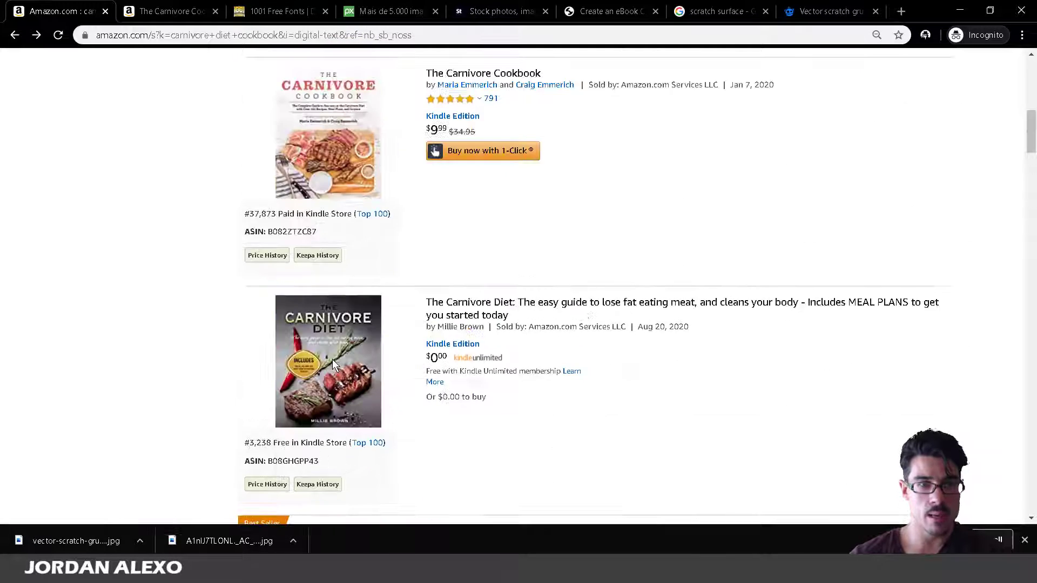
scroll(332, 364, up, 4)
scroll(331, 363, down, 4)
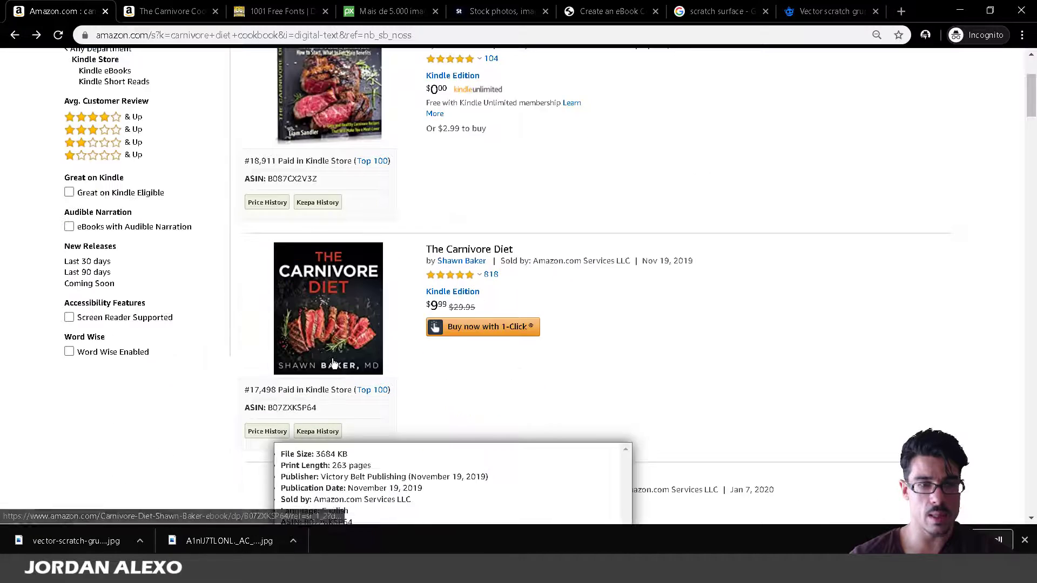
click(331, 363)
scroll(299, 208, up, 4)
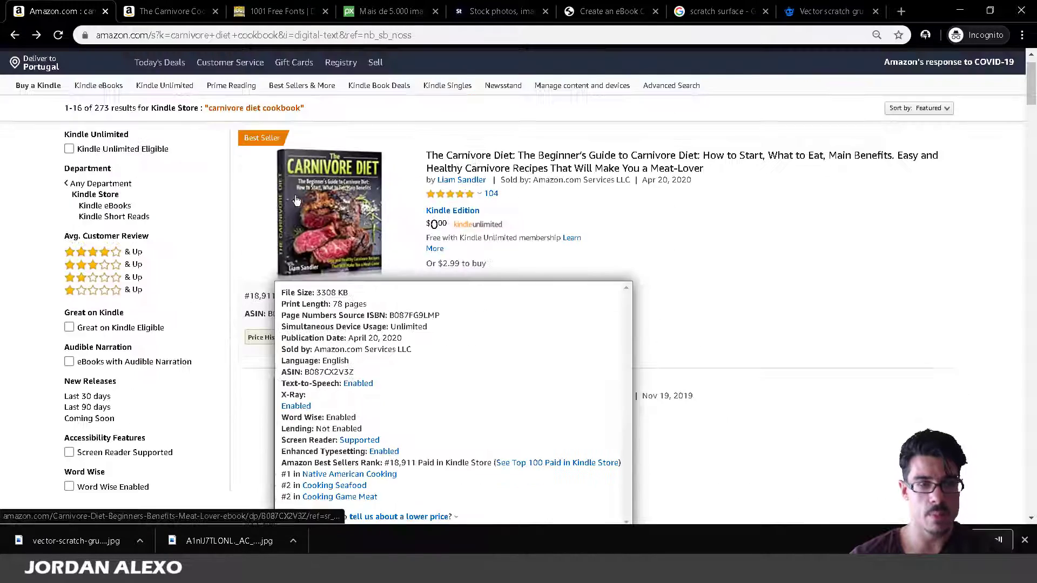
key(alt+Tab)
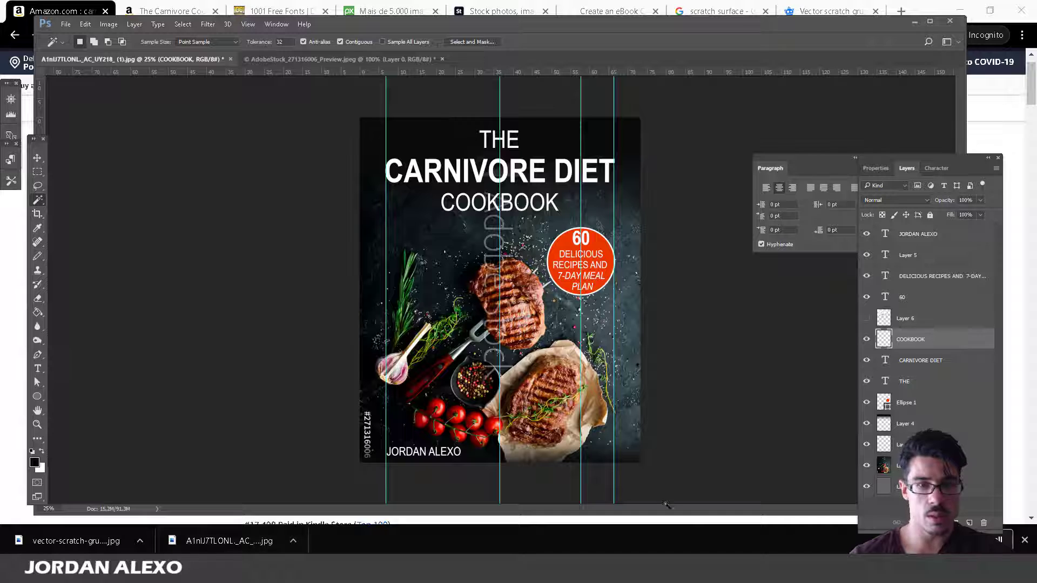